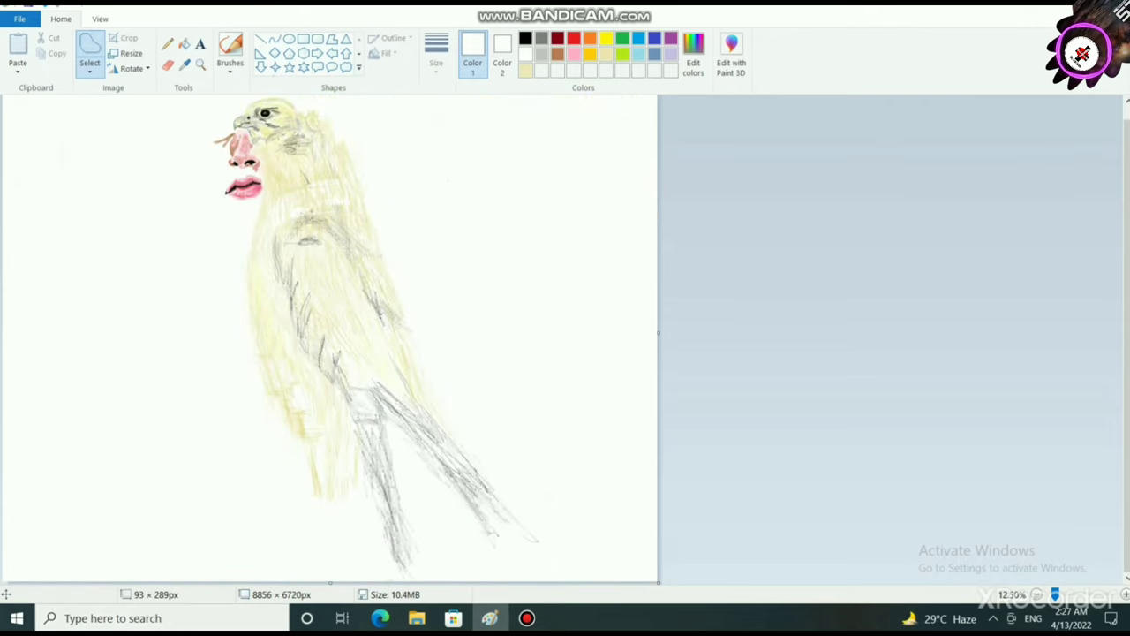
# Step: Examine the whole bird drawing in full-screen view
pyautogui.click(100, 18)
pyautogui.click(175, 55)
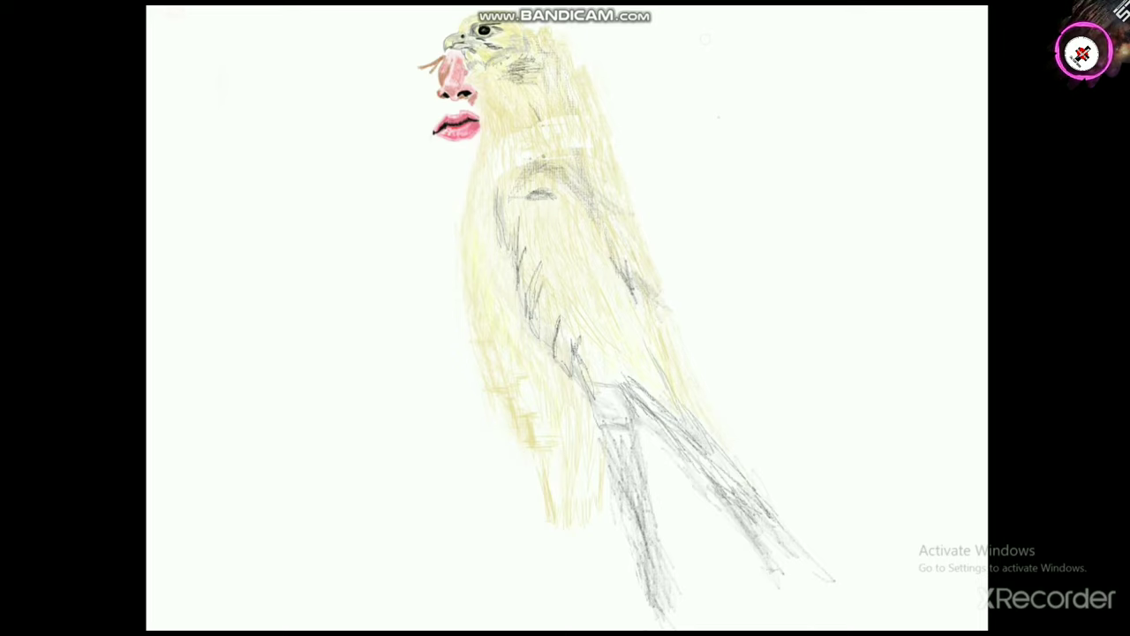
pyautogui.click(175, 53)
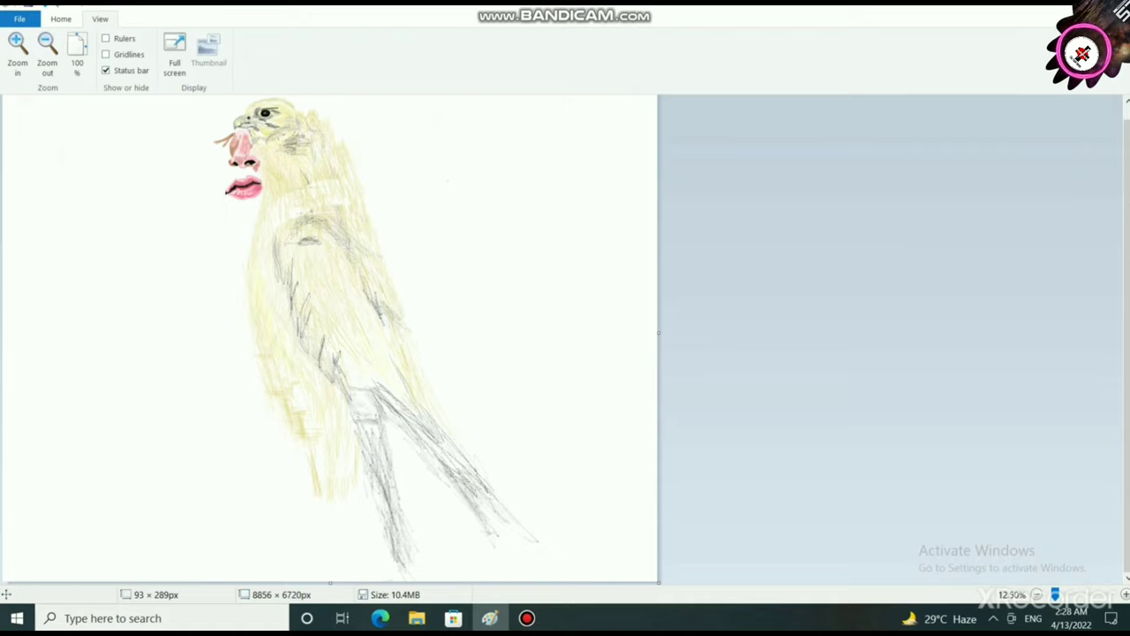
# Step: Shade the bird's neck and upper wing with yellow, choosing a brush and stroke size for it
pyautogui.click(61, 19)
pyautogui.click(605, 38)
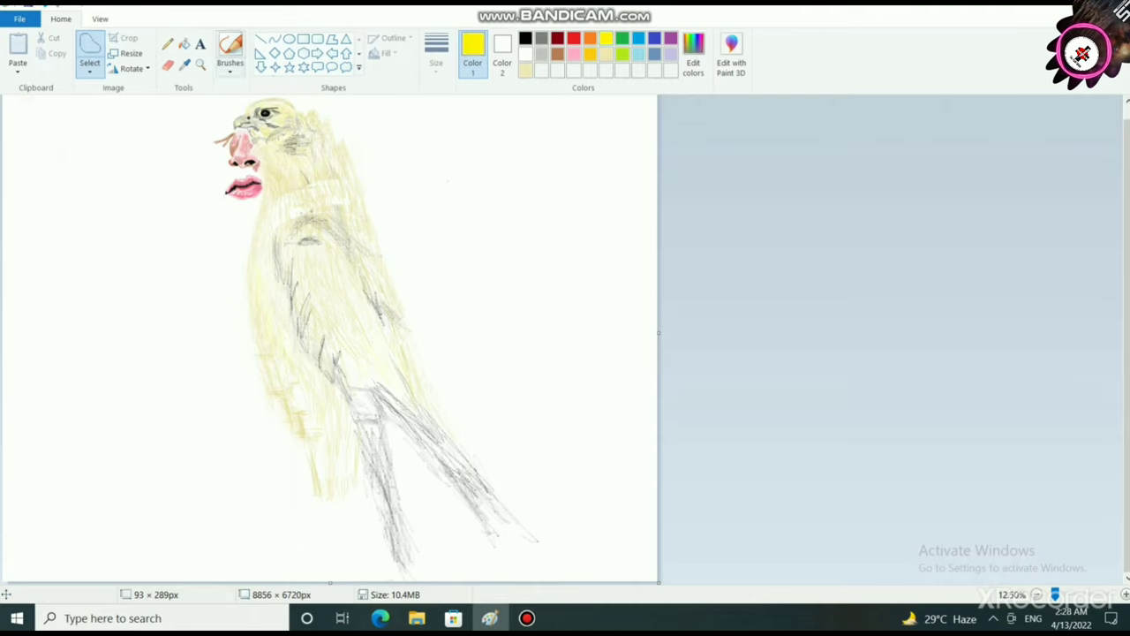
pyautogui.click(230, 67)
pyautogui.click(320, 94)
pyautogui.click(436, 62)
pyautogui.click(470, 183)
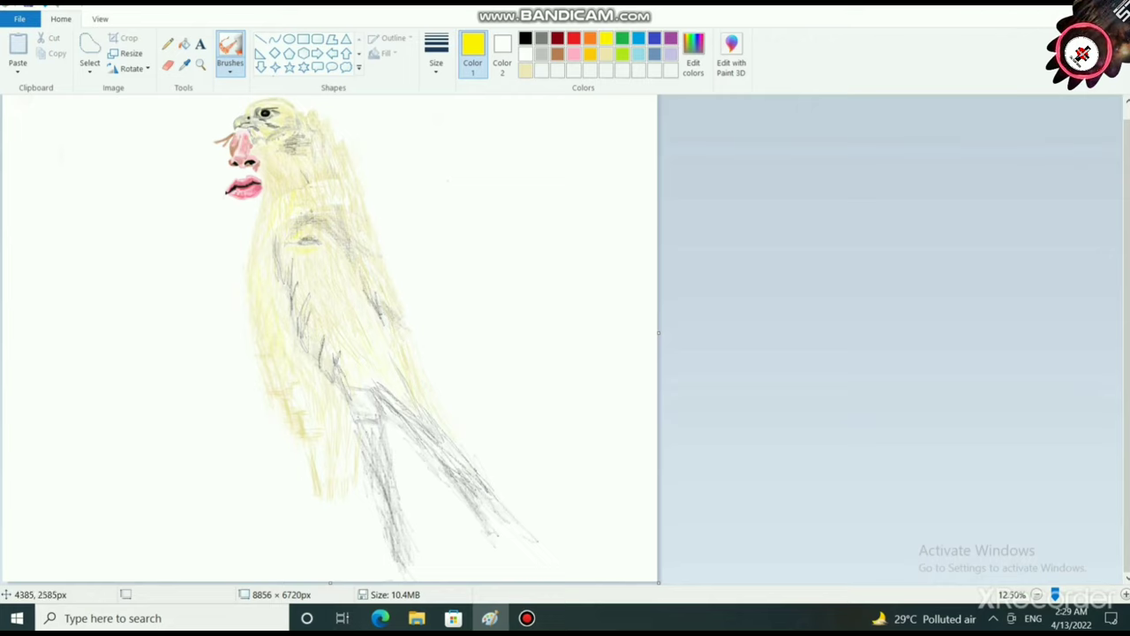
# Step: Mix a custom cream painting colour with red 251, green 249 and blue 236
pyautogui.click(526, 70)
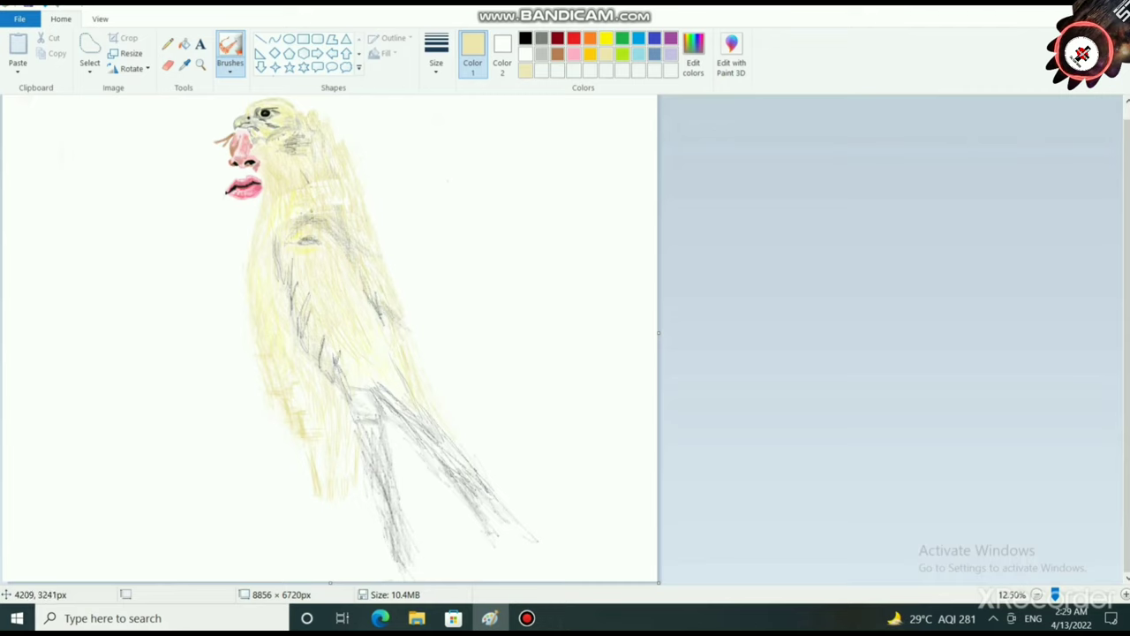
pyautogui.click(693, 58)
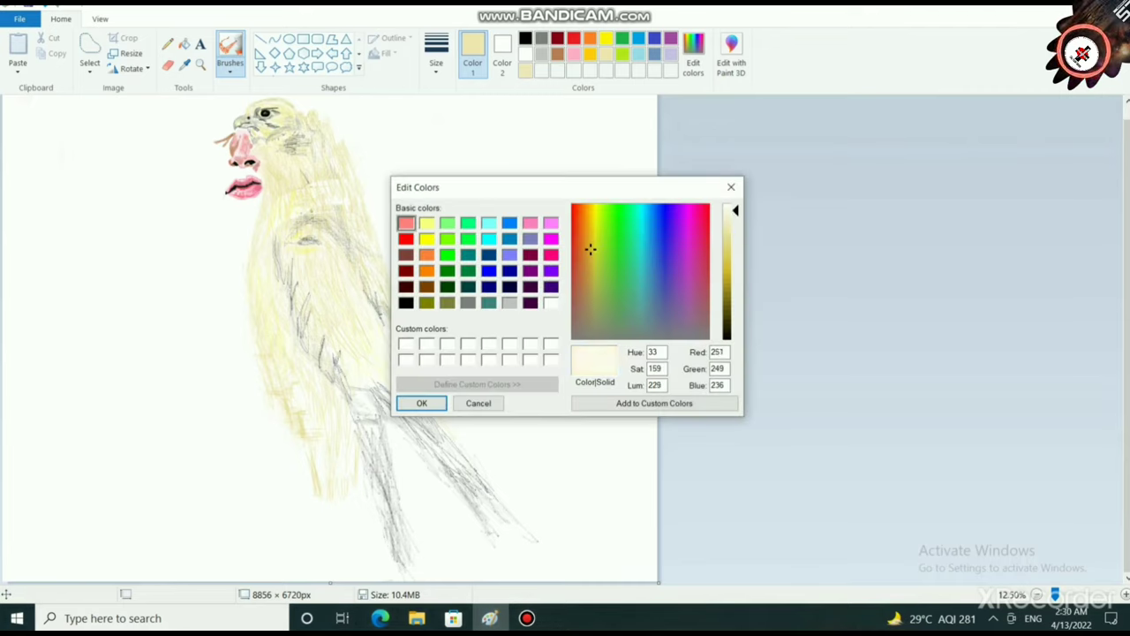
pyautogui.click(421, 403)
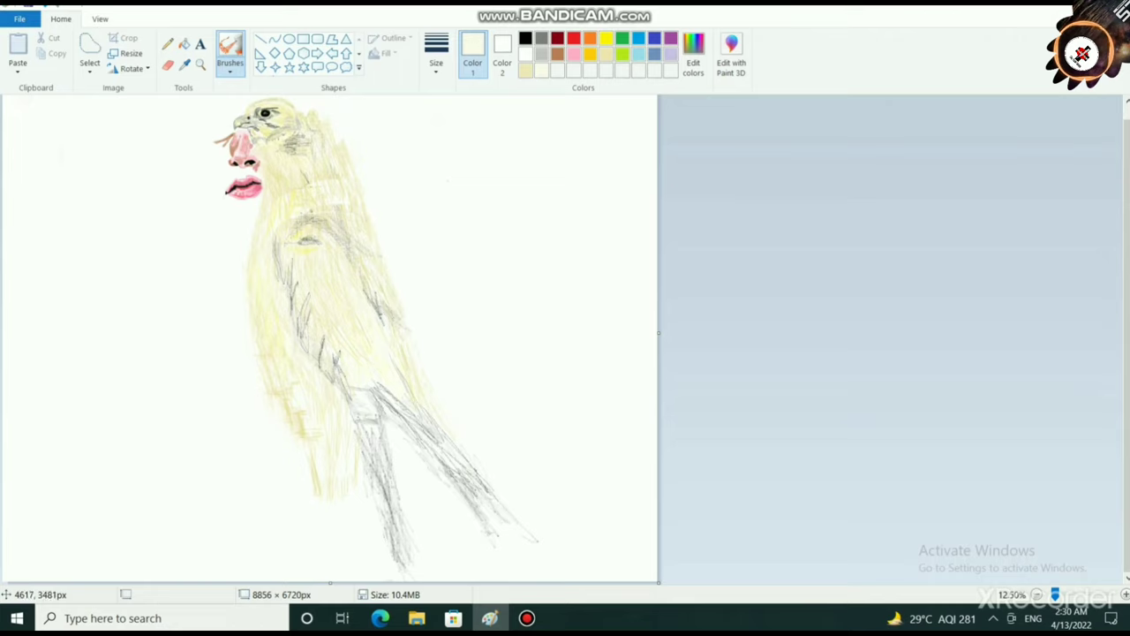
# Step: Switch the painting colour to light grey and then to light yellow
pyautogui.click(541, 38)
pyautogui.click(541, 54)
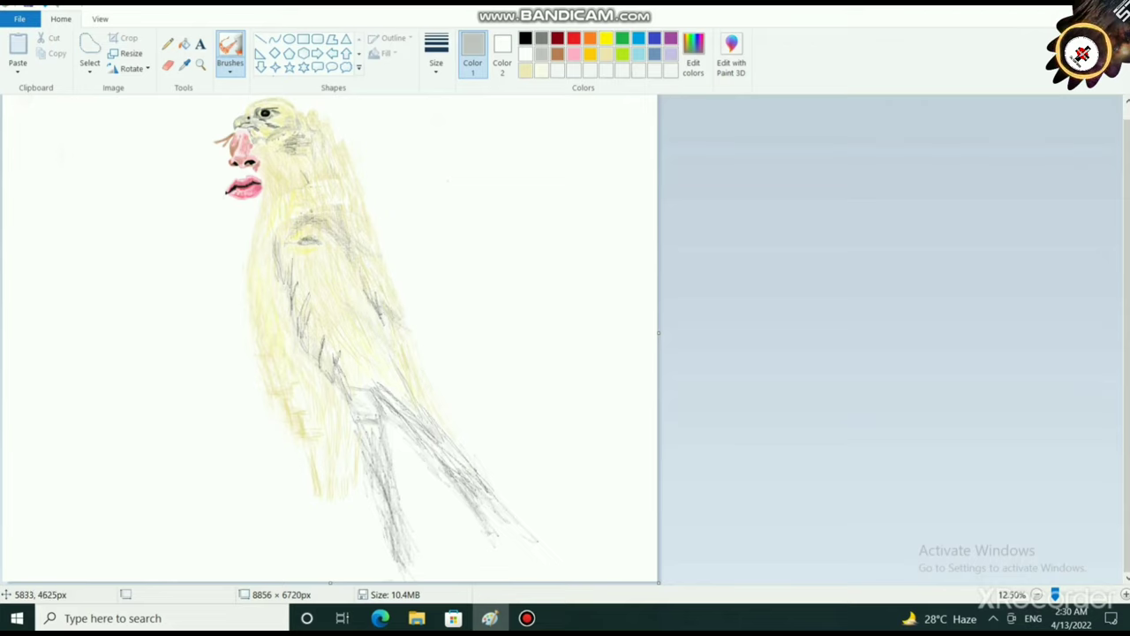
pyautogui.click(607, 54)
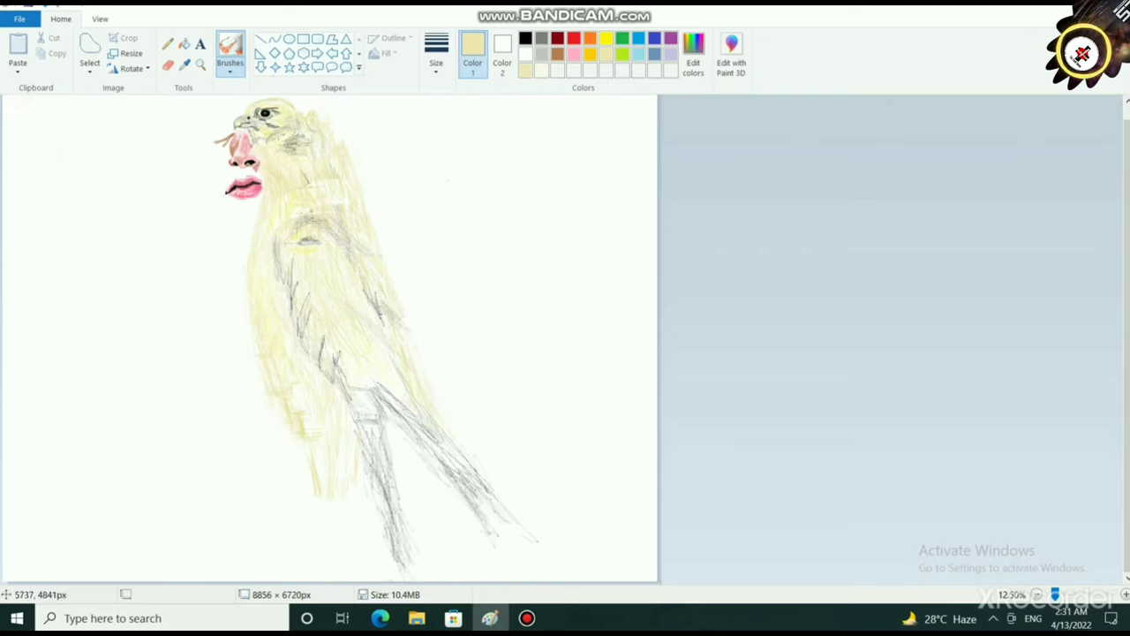
# Step: Sketch a curved black feather edge near the upper part of the bird's slanting tail branch, using a different brush
pyautogui.click(525, 38)
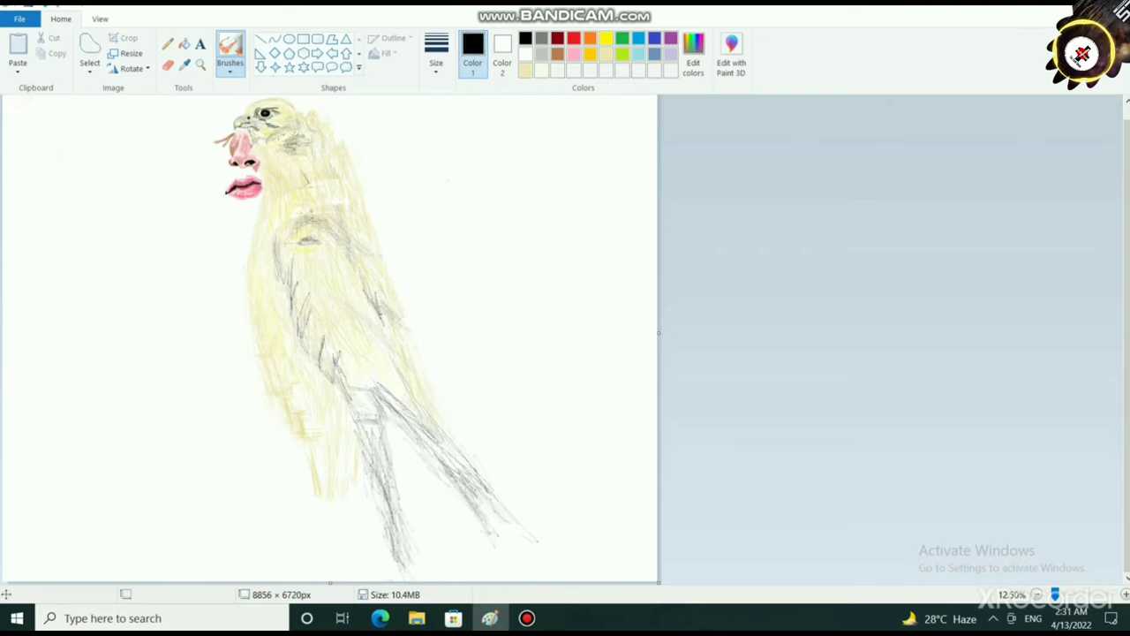
pyautogui.click(230, 69)
pyautogui.click(321, 122)
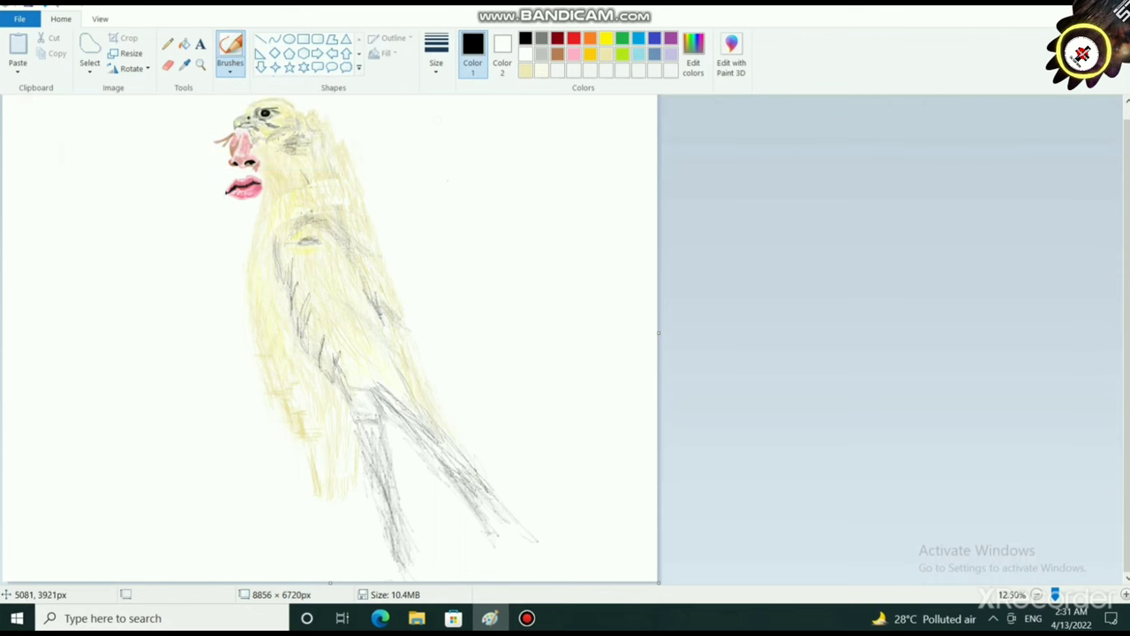
pyautogui.scroll(2, 365, 364)
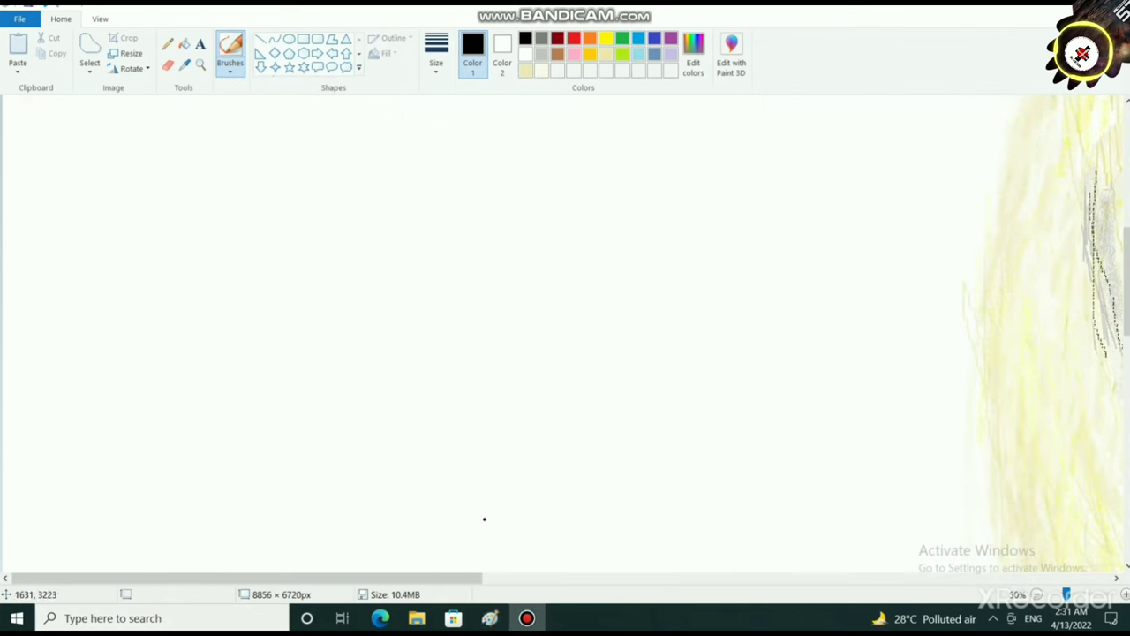
pyautogui.moveTo(454, 578); pyautogui.dragTo(883, 578)
pyautogui.scroll(-7, 636, 530)
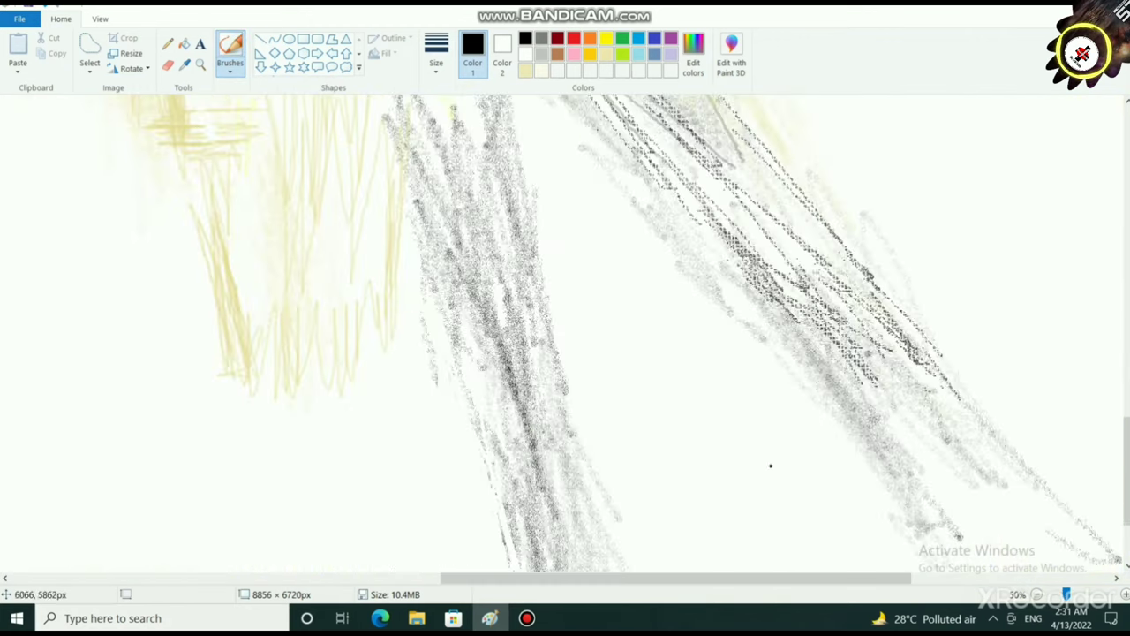
pyautogui.moveTo(658, 578); pyautogui.dragTo(764, 578)
pyautogui.scroll(3, 647, 510)
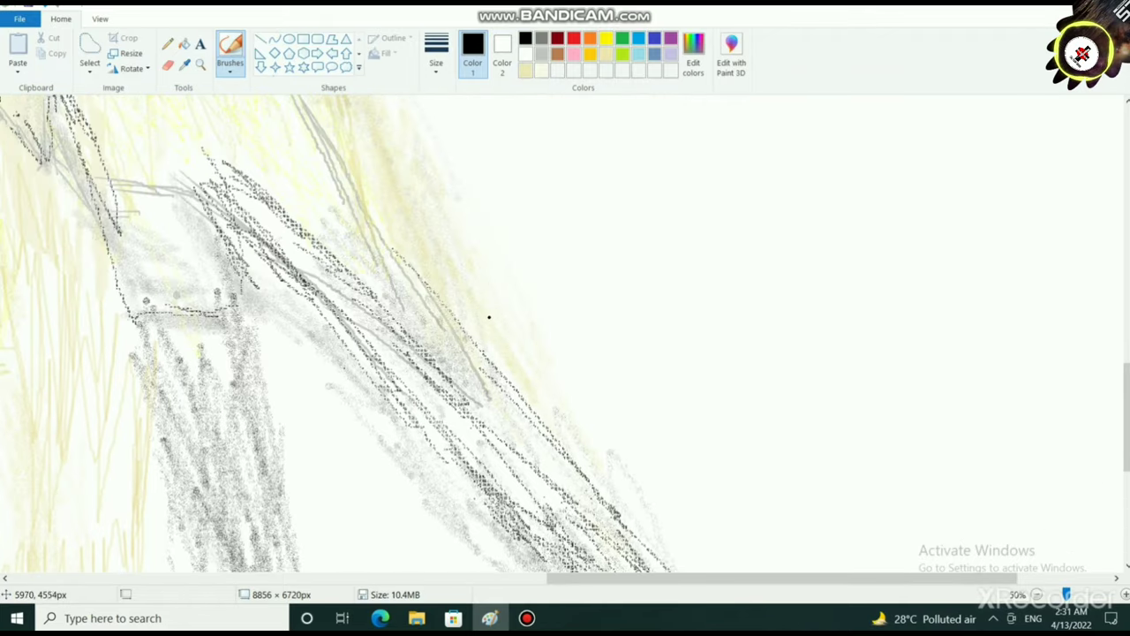
pyautogui.moveTo(463, 301)
pyautogui.mouseDown()
pyautogui.moveTo(479, 365)
pyautogui.moveTo(446, 378)
pyautogui.moveTo(400, 359)
pyautogui.moveTo(448, 396)
pyautogui.moveTo(481, 399)
pyautogui.moveTo(492, 373)
pyautogui.moveTo(468, 298)
pyautogui.moveTo(486, 324)
pyautogui.moveTo(491, 370)
pyautogui.moveTo(463, 402)
pyautogui.moveTo(428, 372)
pyautogui.moveTo(462, 392)
pyautogui.moveTo(451, 381)
pyautogui.moveTo(472, 391)
pyautogui.moveTo(455, 370)
pyautogui.moveTo(478, 384)
pyautogui.mouseUp()
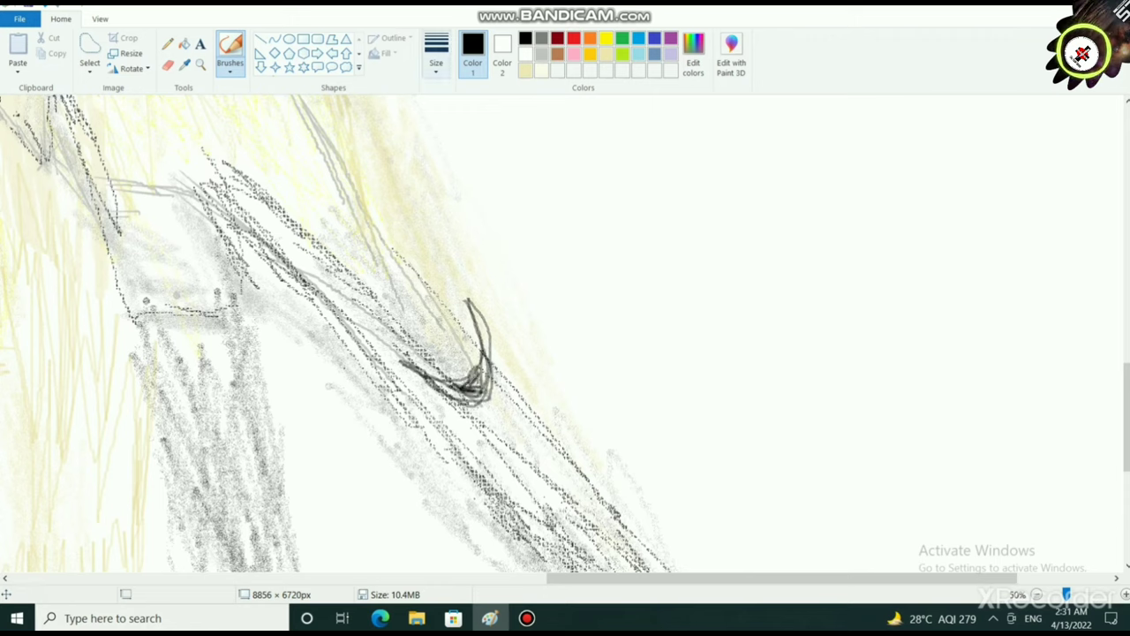
# Step: Change the brush size, thicken the black feather curve and outline a second feather loop beneath it
pyautogui.click(436, 60)
pyautogui.click(471, 183)
pyautogui.moveTo(492, 335)
pyautogui.mouseDown()
pyautogui.moveTo(484, 317)
pyautogui.moveTo(487, 369)
pyautogui.moveTo(457, 404)
pyautogui.moveTo(404, 363)
pyautogui.moveTo(449, 410)
pyautogui.moveTo(487, 357)
pyautogui.moveTo(471, 298)
pyautogui.moveTo(491, 386)
pyautogui.moveTo(492, 335)
pyautogui.moveTo(440, 397)
pyautogui.moveTo(463, 408)
pyautogui.moveTo(469, 393)
pyautogui.moveTo(468, 414)
pyautogui.moveTo(526, 483)
pyautogui.mouseUp()
pyautogui.moveTo(482, 418)
pyautogui.mouseDown()
pyautogui.moveTo(537, 474)
pyautogui.moveTo(563, 422)
pyautogui.moveTo(487, 305)
pyautogui.moveTo(542, 399)
pyautogui.moveTo(505, 428)
pyautogui.moveTo(490, 418)
pyautogui.moveTo(526, 455)
pyautogui.moveTo(498, 432)
pyautogui.moveTo(485, 441)
pyautogui.moveTo(546, 484)
pyautogui.moveTo(558, 448)
pyautogui.mouseUp()
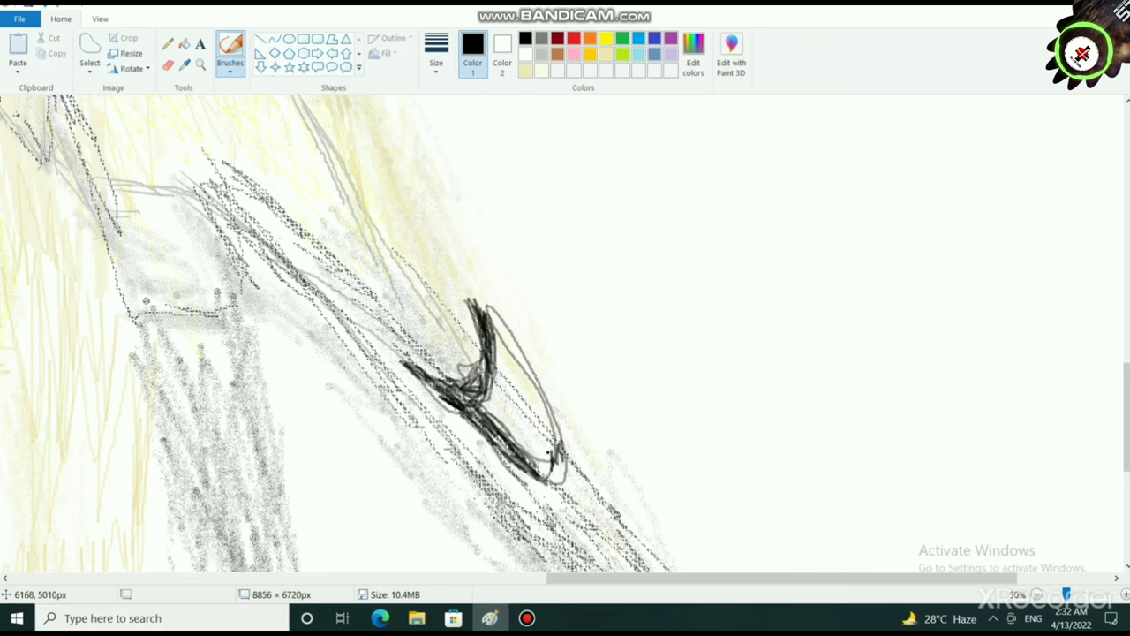
# Step: Extend the upper tip of the first feather curve upward and darken it with overlapping black strokes
pyautogui.scroll(2, 527, 437)
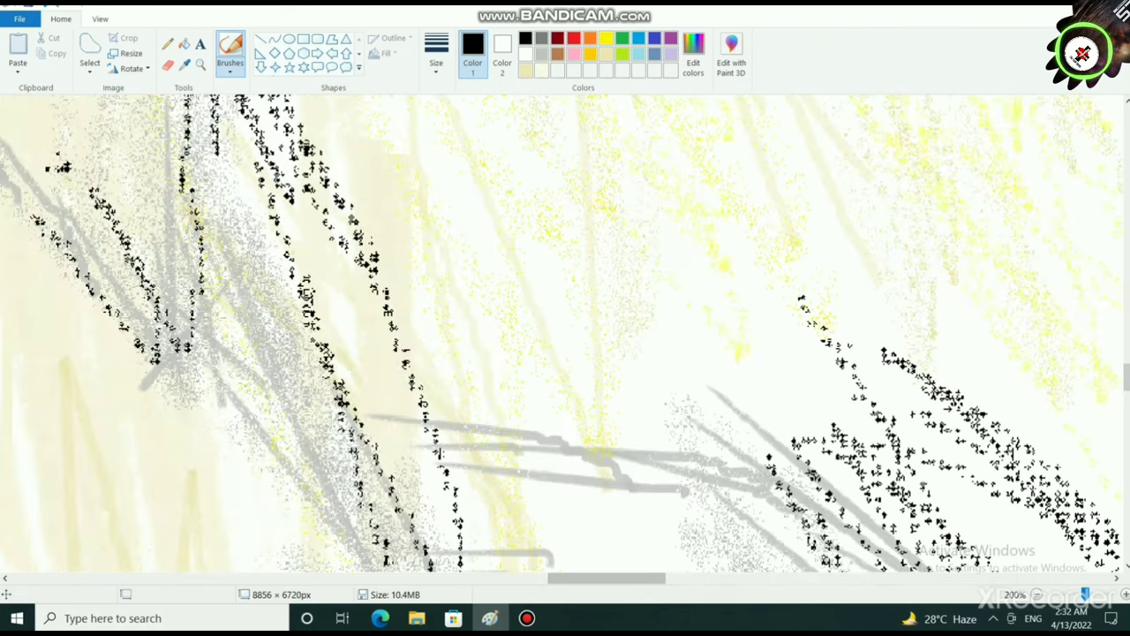
pyautogui.moveTo(608, 578)
pyautogui.mouseDown()
pyautogui.moveTo(747, 578)
pyautogui.moveTo(737, 578)
pyautogui.mouseUp()
pyautogui.scroll(-11, 627, 535)
pyautogui.scroll(2, 645, 386)
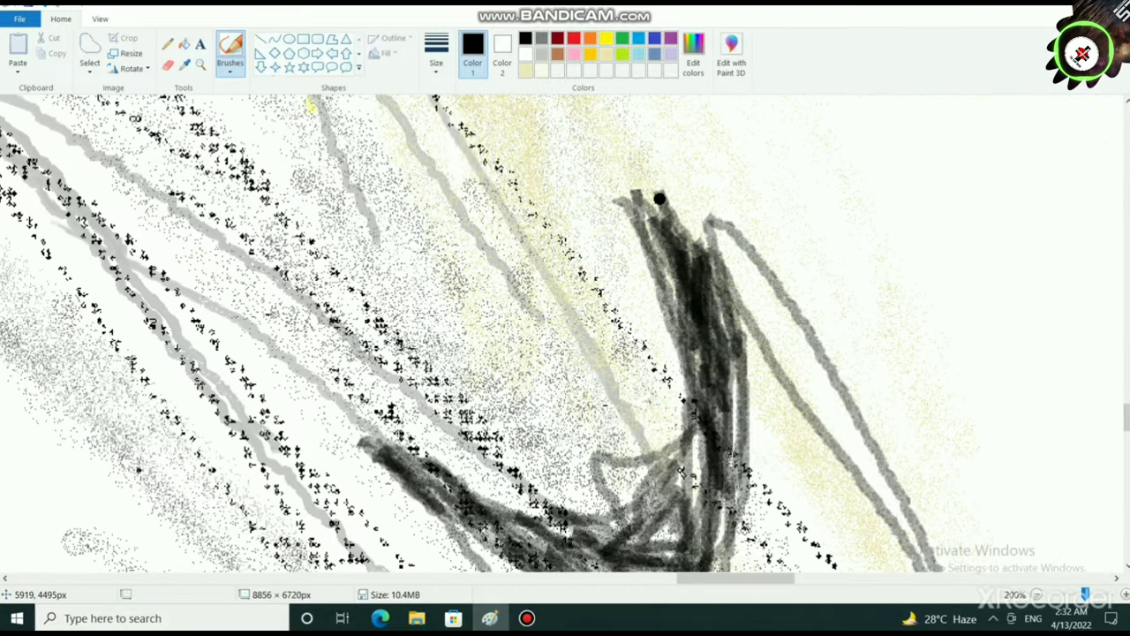
pyautogui.moveTo(635, 154); pyautogui.dragTo(669, 233)
pyautogui.moveTo(624, 146)
pyautogui.mouseDown()
pyautogui.moveTo(651, 205)
pyautogui.moveTo(649, 183)
pyautogui.mouseUp()
pyautogui.moveTo(625, 112); pyautogui.dragTo(655, 180)
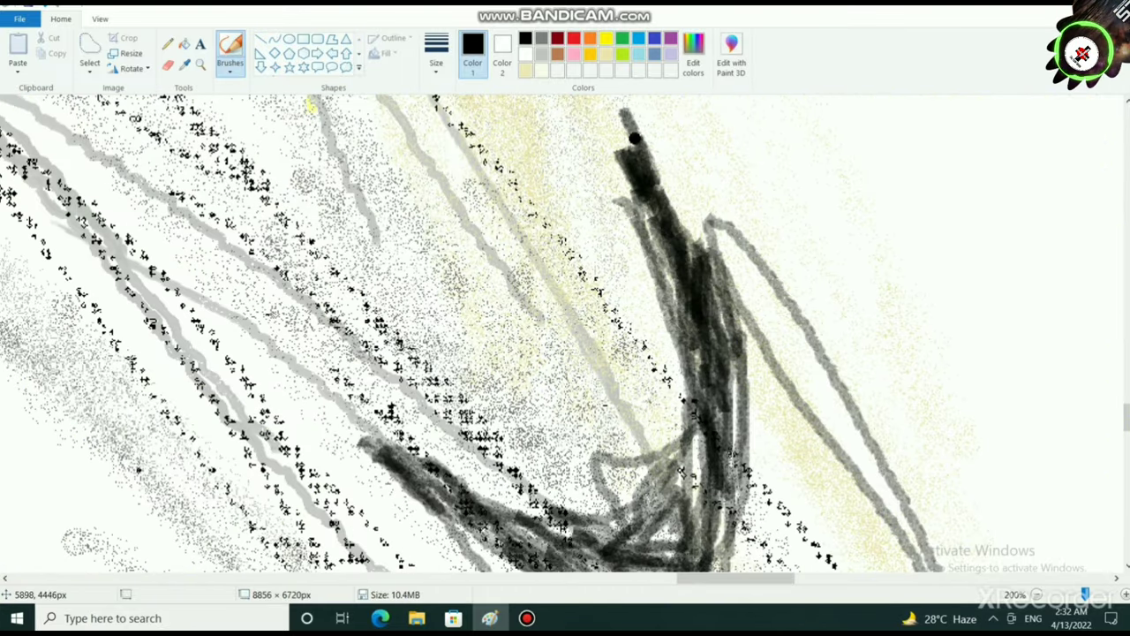
# Step: Thicken and lengthen the lower-left arm of the first feather curve with black strokes
pyautogui.moveTo(635, 140)
pyautogui.mouseDown()
pyautogui.moveTo(697, 232)
pyautogui.moveTo(708, 415)
pyautogui.moveTo(670, 496)
pyautogui.moveTo(626, 531)
pyautogui.moveTo(546, 506)
pyautogui.moveTo(503, 512)
pyautogui.moveTo(424, 466)
pyautogui.mouseUp()
pyautogui.moveTo(331, 381); pyautogui.dragTo(388, 445)
pyautogui.moveTo(318, 364); pyautogui.dragTo(388, 433)
pyautogui.moveTo(299, 348); pyautogui.dragTo(418, 444)
pyautogui.moveTo(370, 410)
pyautogui.mouseDown()
pyautogui.moveTo(431, 464)
pyautogui.moveTo(636, 508)
pyautogui.moveTo(653, 371)
pyautogui.moveTo(630, 482)
pyautogui.moveTo(676, 463)
pyautogui.moveTo(696, 543)
pyautogui.moveTo(734, 466)
pyautogui.moveTo(735, 371)
pyautogui.moveTo(615, 101)
pyautogui.moveTo(651, 442)
pyautogui.moveTo(417, 437)
pyautogui.moveTo(269, 287)
pyautogui.mouseUp()
# Step: Darken the lower-left edge of the second feather loop down to its tip with black strokes
pyautogui.scroll(-3, 472, 435)
pyautogui.moveTo(448, 263)
pyautogui.mouseDown()
pyautogui.moveTo(653, 329)
pyautogui.moveTo(698, 283)
pyautogui.moveTo(740, 308)
pyautogui.moveTo(737, 344)
pyautogui.moveTo(654, 322)
pyautogui.moveTo(640, 247)
pyautogui.moveTo(654, 216)
pyautogui.moveTo(430, 201)
pyautogui.moveTo(389, 170)
pyautogui.moveTo(617, 435)
pyautogui.moveTo(594, 406)
pyautogui.moveTo(831, 581)
pyautogui.mouseUp()
pyautogui.scroll(-3, 807, 418)
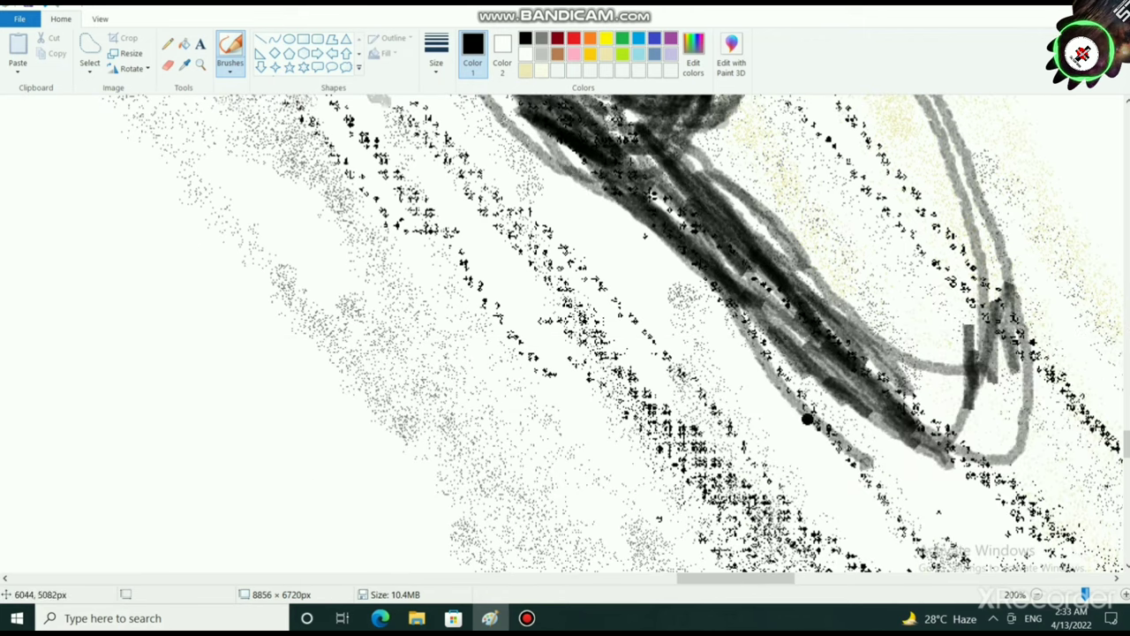
pyautogui.moveTo(756, 311)
pyautogui.mouseDown()
pyautogui.moveTo(941, 408)
pyautogui.moveTo(883, 388)
pyautogui.moveTo(874, 424)
pyautogui.moveTo(946, 373)
pyautogui.moveTo(1011, 390)
pyautogui.moveTo(995, 453)
pyautogui.moveTo(920, 411)
pyautogui.moveTo(997, 378)
pyautogui.moveTo(989, 337)
pyautogui.mouseUp()
# Step: Thicken the outer edge and rounded tip of the second feather loop with dense black strokes
pyautogui.scroll(3, 949, 441)
pyautogui.scroll(4, 817, 285)
pyautogui.moveTo(697, 235)
pyautogui.mouseDown()
pyautogui.moveTo(807, 371)
pyautogui.moveTo(883, 492)
pyautogui.moveTo(747, 342)
pyautogui.moveTo(881, 534)
pyautogui.moveTo(761, 397)
pyautogui.moveTo(911, 569)
pyautogui.moveTo(867, 525)
pyautogui.moveTo(892, 508)
pyautogui.mouseUp()
pyautogui.scroll(-2, 888, 441)
pyautogui.moveTo(888, 379)
pyautogui.mouseDown()
pyautogui.moveTo(888, 437)
pyautogui.moveTo(943, 506)
pyautogui.moveTo(893, 390)
pyautogui.moveTo(840, 368)
pyautogui.moveTo(855, 394)
pyautogui.moveTo(757, 293)
pyautogui.moveTo(855, 341)
pyautogui.moveTo(710, 132)
pyautogui.moveTo(713, 117)
pyautogui.moveTo(865, 307)
pyautogui.moveTo(761, 180)
pyautogui.mouseUp()
pyautogui.scroll(-4, 811, 318)
pyautogui.moveTo(950, 271)
pyautogui.mouseDown()
pyautogui.moveTo(949, 308)
pyautogui.moveTo(930, 259)
pyautogui.moveTo(990, 451)
pyautogui.moveTo(961, 342)
pyautogui.moveTo(953, 501)
pyautogui.moveTo(996, 420)
pyautogui.moveTo(979, 371)
pyautogui.moveTo(1005, 411)
pyautogui.moveTo(962, 272)
pyautogui.moveTo(1028, 429)
pyautogui.moveTo(1022, 512)
pyautogui.moveTo(990, 545)
pyautogui.moveTo(969, 525)
pyautogui.moveTo(1019, 381)
pyautogui.moveTo(959, 291)
pyautogui.moveTo(988, 371)
pyautogui.mouseUp()
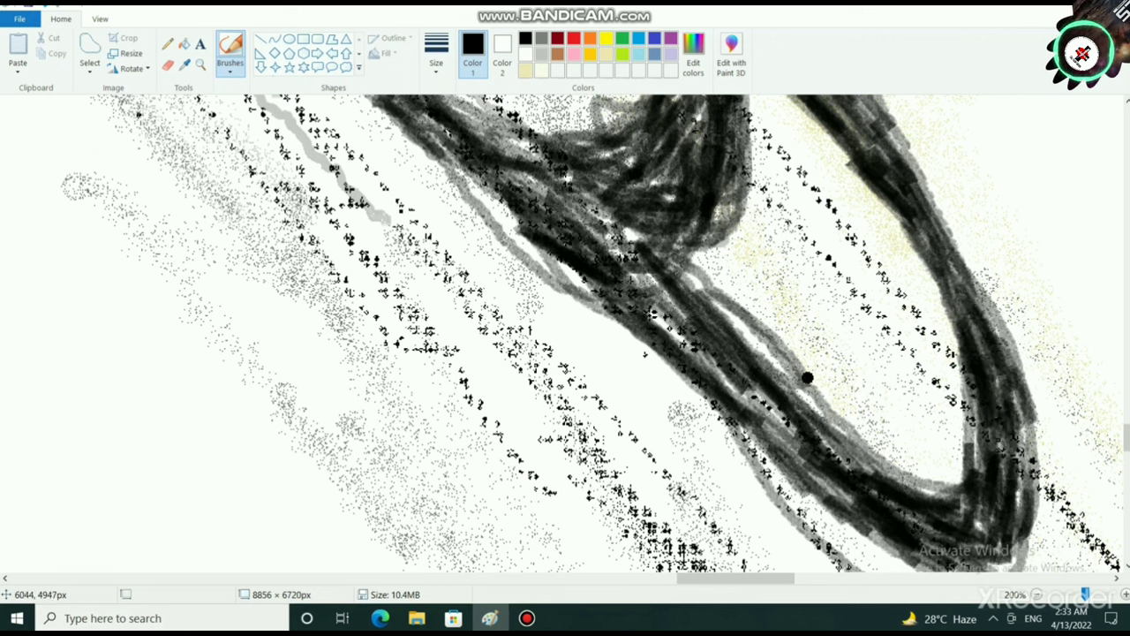
pyautogui.moveTo(819, 424)
pyautogui.mouseDown()
pyautogui.moveTo(731, 304)
pyautogui.moveTo(939, 516)
pyautogui.mouseUp()
pyautogui.scroll(-4, 936, 517)
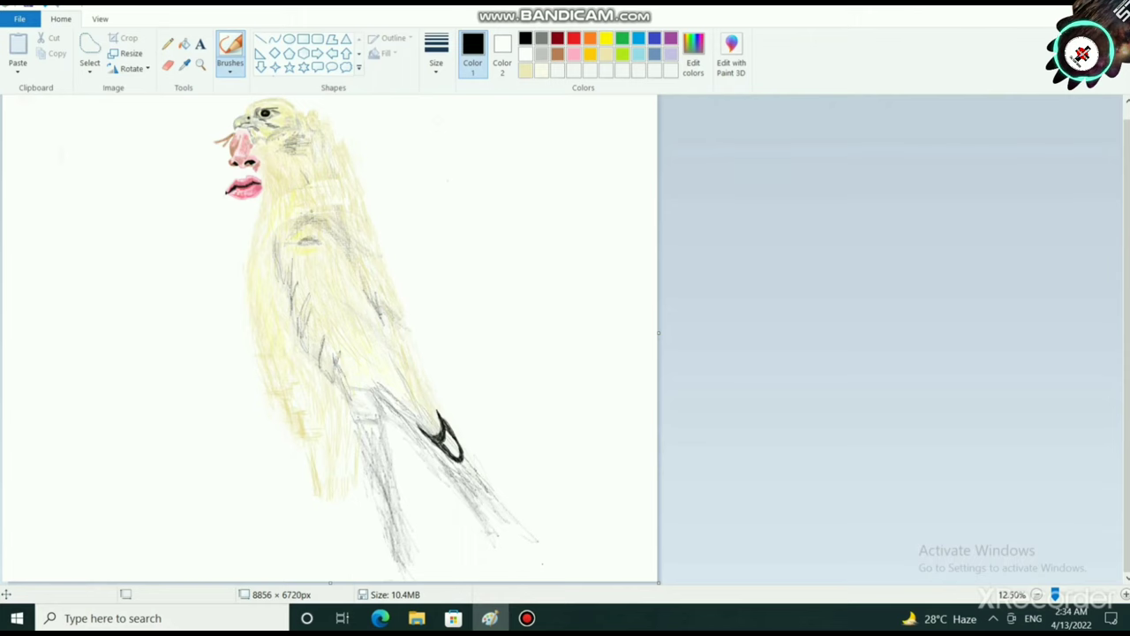
# Step: Draw a third thick black feather loop below the second one on the slanting tail branch
pyautogui.scroll(2, 941, 522)
pyautogui.moveTo(371, 578); pyautogui.dragTo(816, 578)
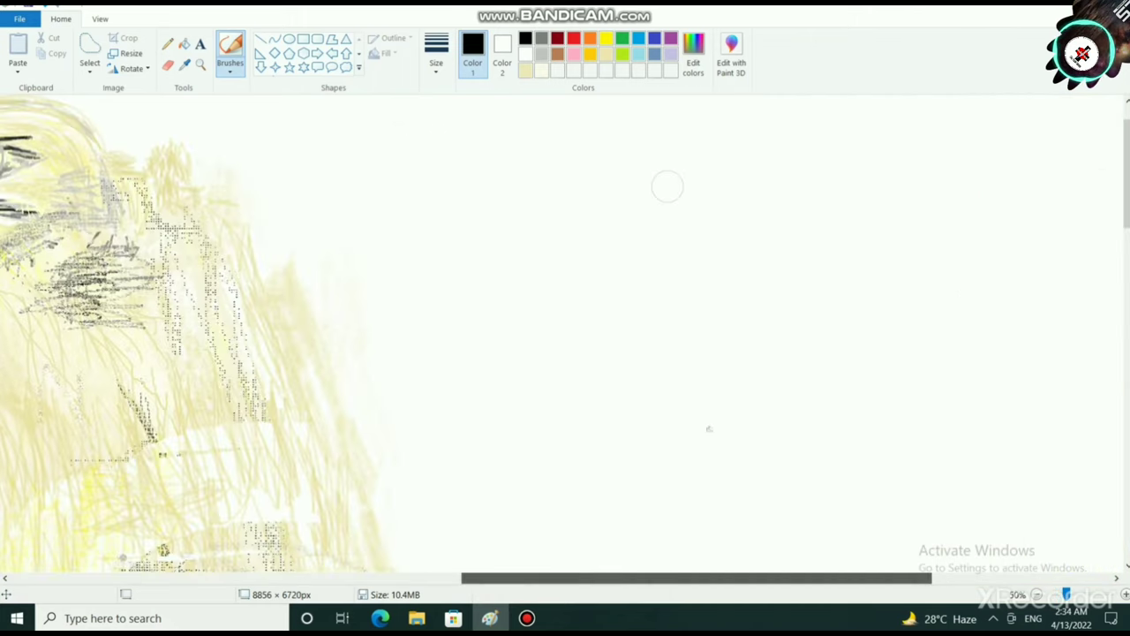
pyautogui.scroll(-12, 591, 527)
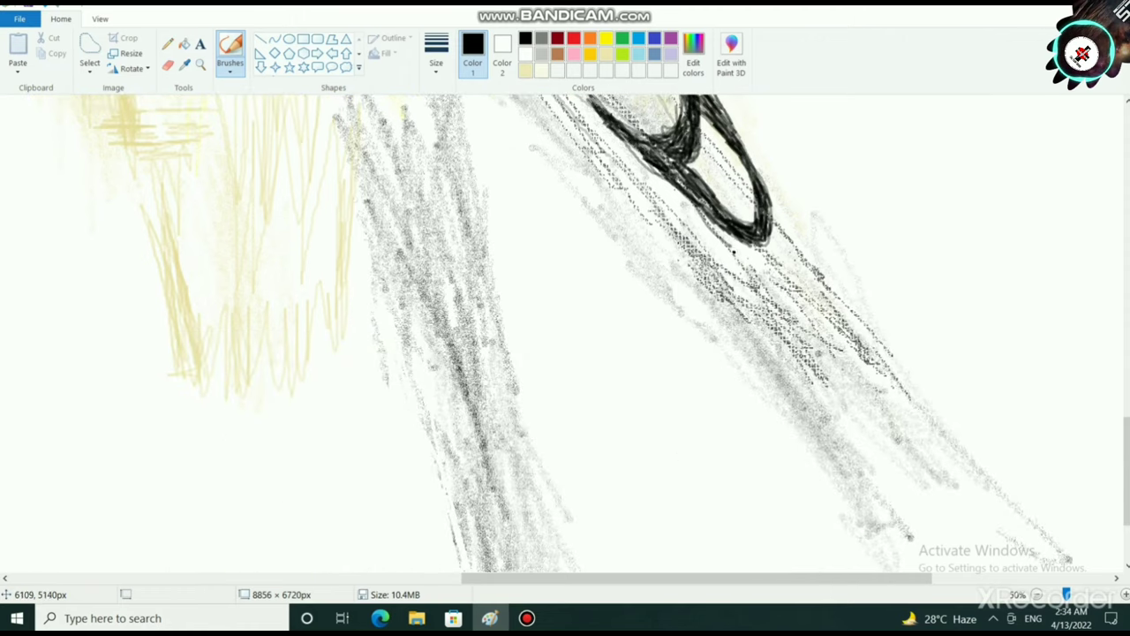
pyautogui.moveTo(727, 237); pyautogui.dragTo(783, 282)
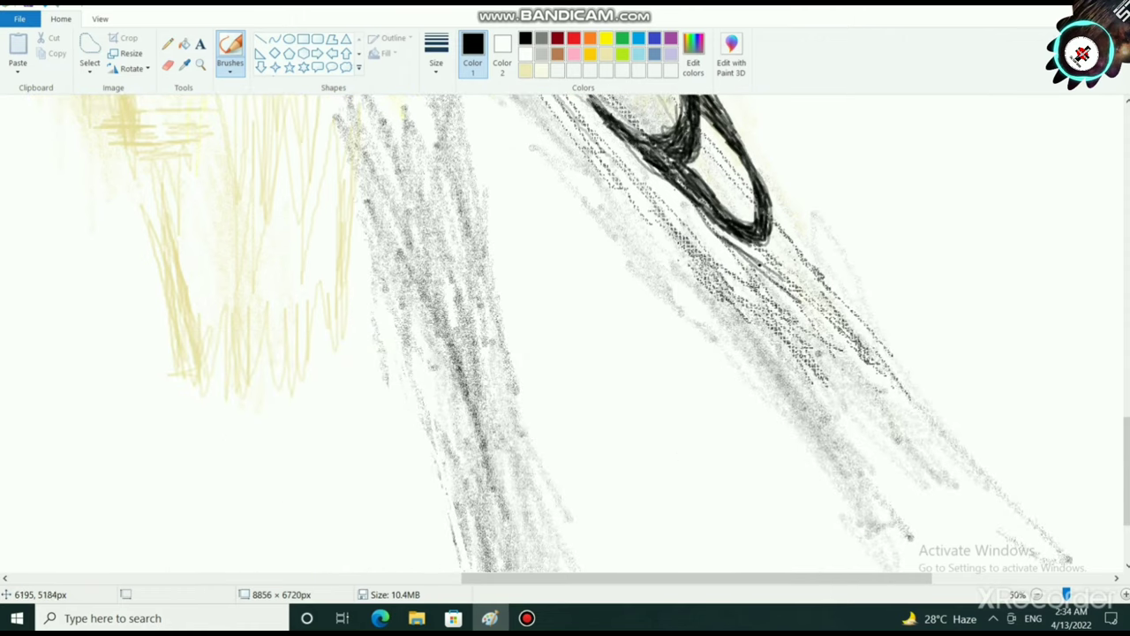
pyautogui.moveTo(759, 264)
pyautogui.mouseDown()
pyautogui.moveTo(832, 316)
pyautogui.moveTo(817, 257)
pyautogui.moveTo(764, 191)
pyautogui.moveTo(852, 291)
pyautogui.moveTo(774, 299)
pyautogui.moveTo(696, 204)
pyautogui.moveTo(804, 308)
pyautogui.moveTo(685, 202)
pyautogui.moveTo(777, 309)
pyautogui.moveTo(844, 338)
pyautogui.moveTo(857, 300)
pyautogui.moveTo(767, 190)
pyautogui.moveTo(839, 263)
pyautogui.moveTo(851, 337)
pyautogui.moveTo(831, 267)
pyautogui.moveTo(754, 160)
pyautogui.moveTo(857, 314)
pyautogui.moveTo(846, 338)
pyautogui.moveTo(773, 305)
pyautogui.moveTo(667, 163)
pyautogui.moveTo(635, 179)
pyautogui.moveTo(725, 246)
pyautogui.moveTo(652, 174)
pyautogui.moveTo(771, 318)
pyautogui.moveTo(744, 277)
pyautogui.mouseUp()
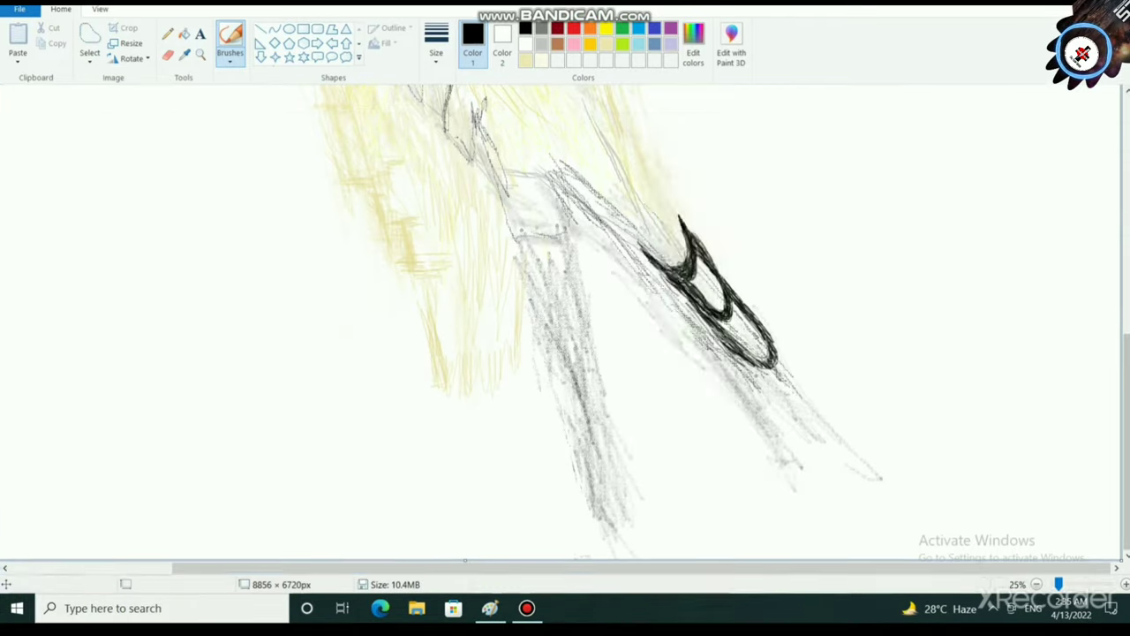
pyautogui.hotkey('ctrl', 'pagedown')
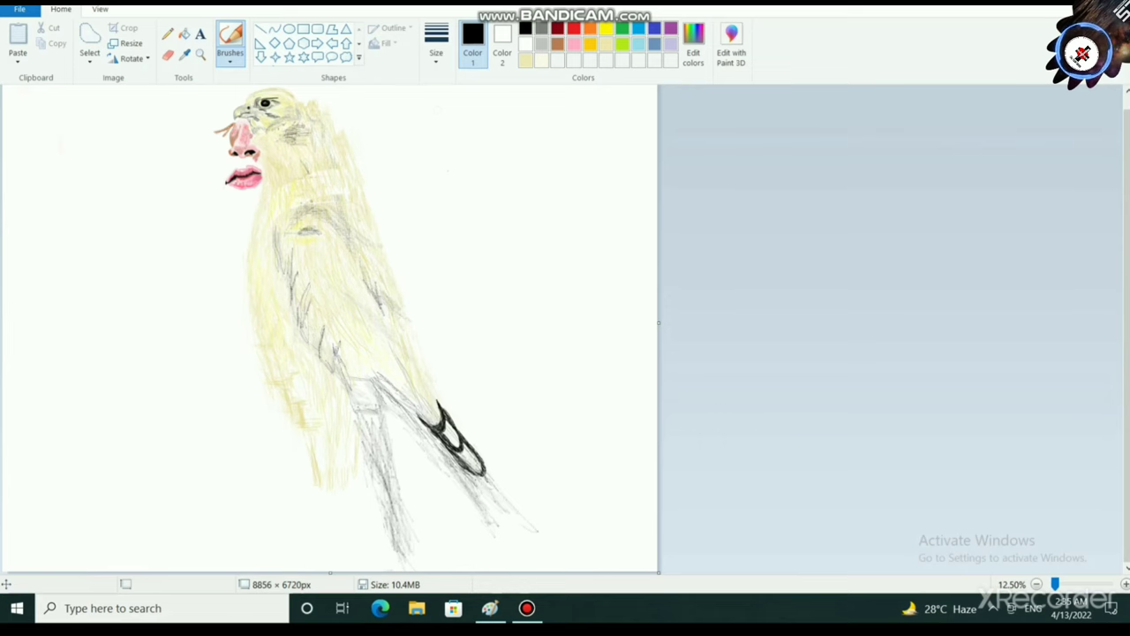
# Step: Extend both arms of the topmost black feather curve further up toward the body with thick strokes
pyautogui.scroll(1, 488, 460)
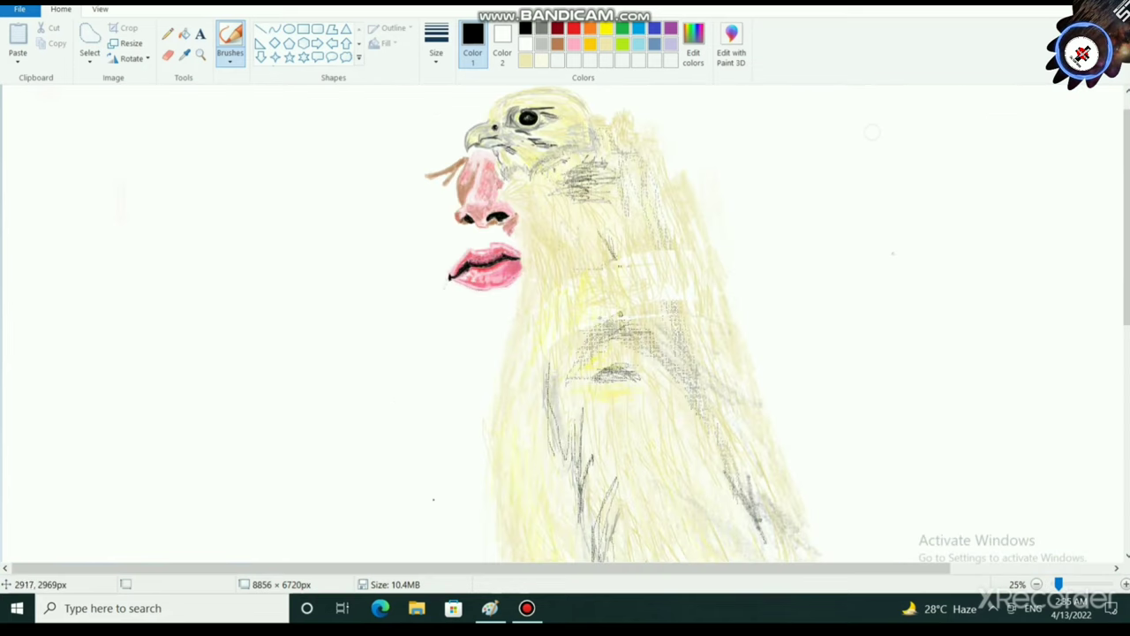
pyautogui.scroll(-5, 356, 555)
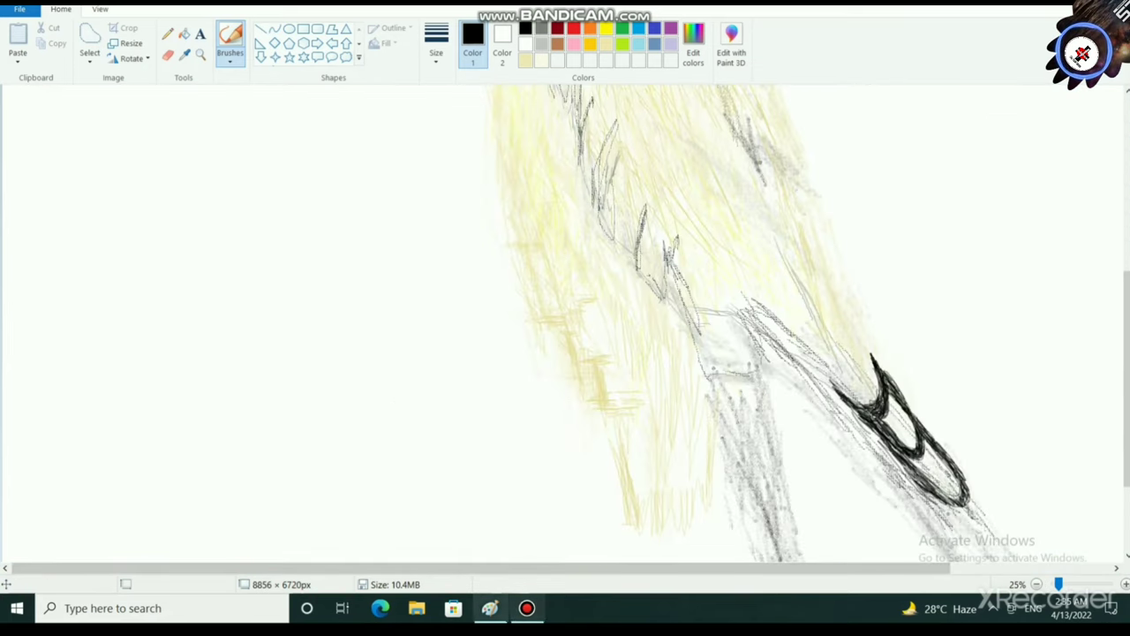
pyautogui.moveTo(530, 568); pyautogui.dragTo(634, 567)
pyautogui.hscroll(2, 565, 353)
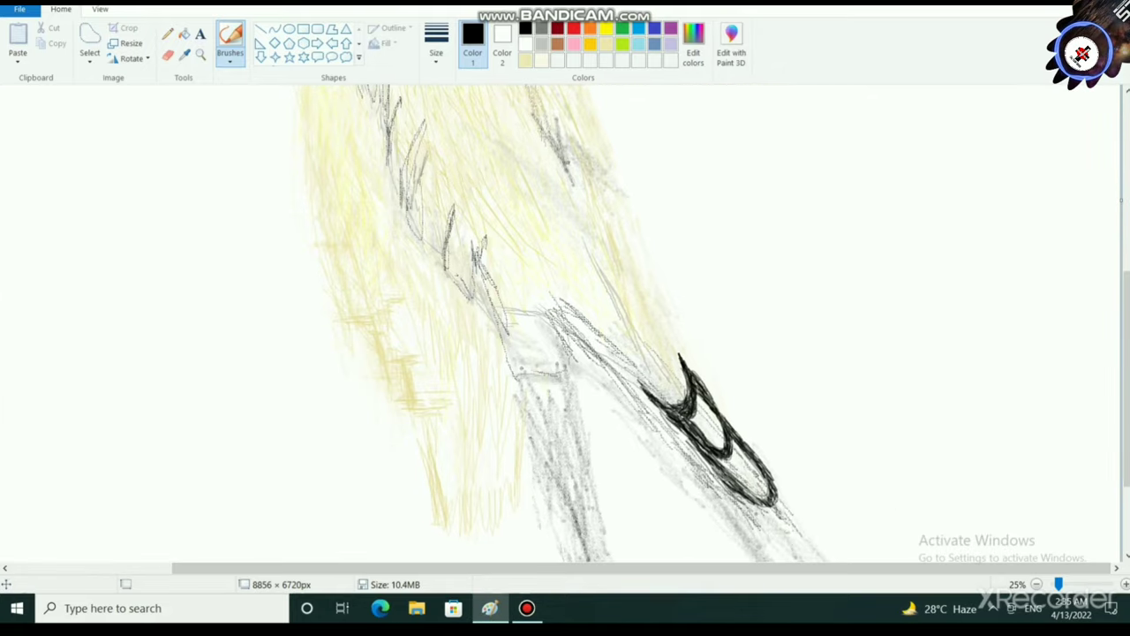
pyautogui.scroll(-3, 724, 394)
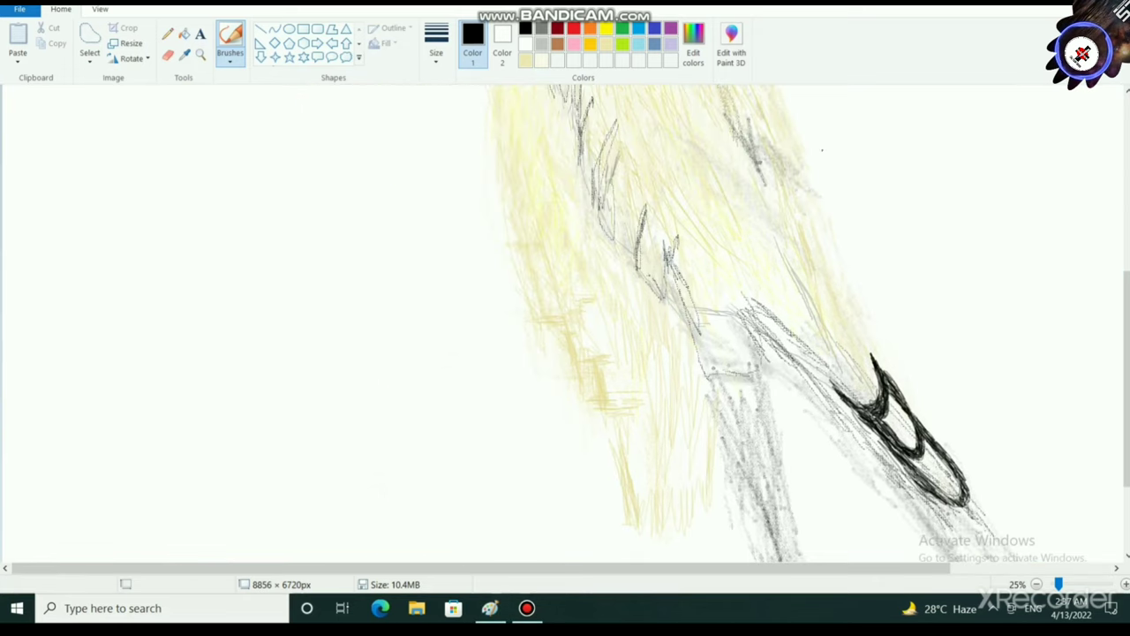
pyautogui.scroll(1, 477, 379)
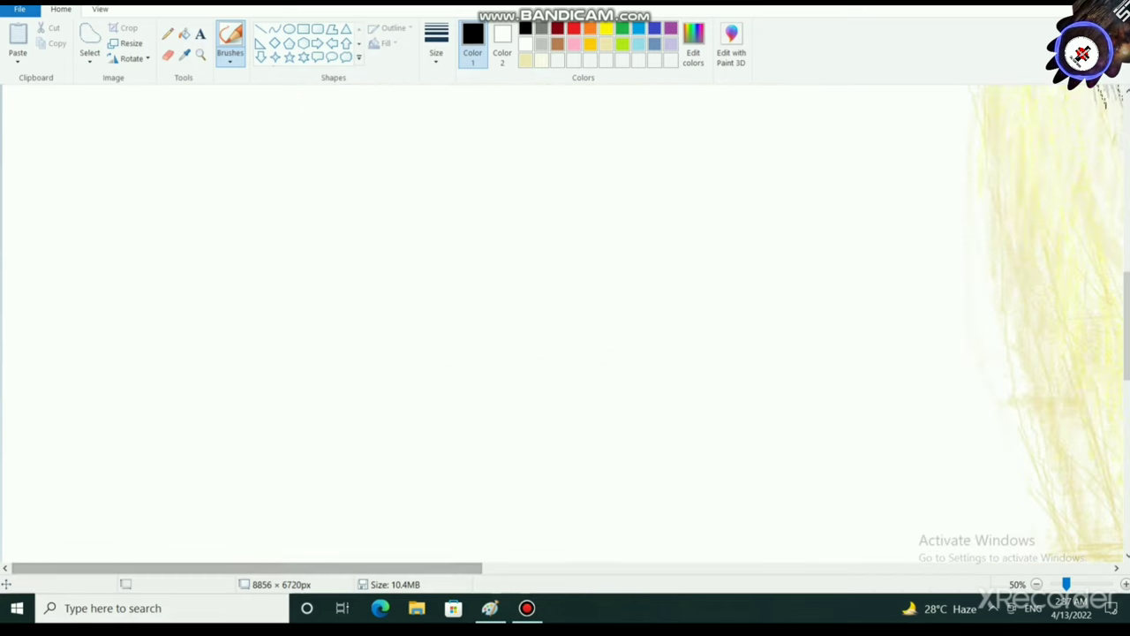
pyautogui.moveTo(398, 567); pyautogui.dragTo(1027, 568)
pyautogui.hscroll(-10, 565, 326)
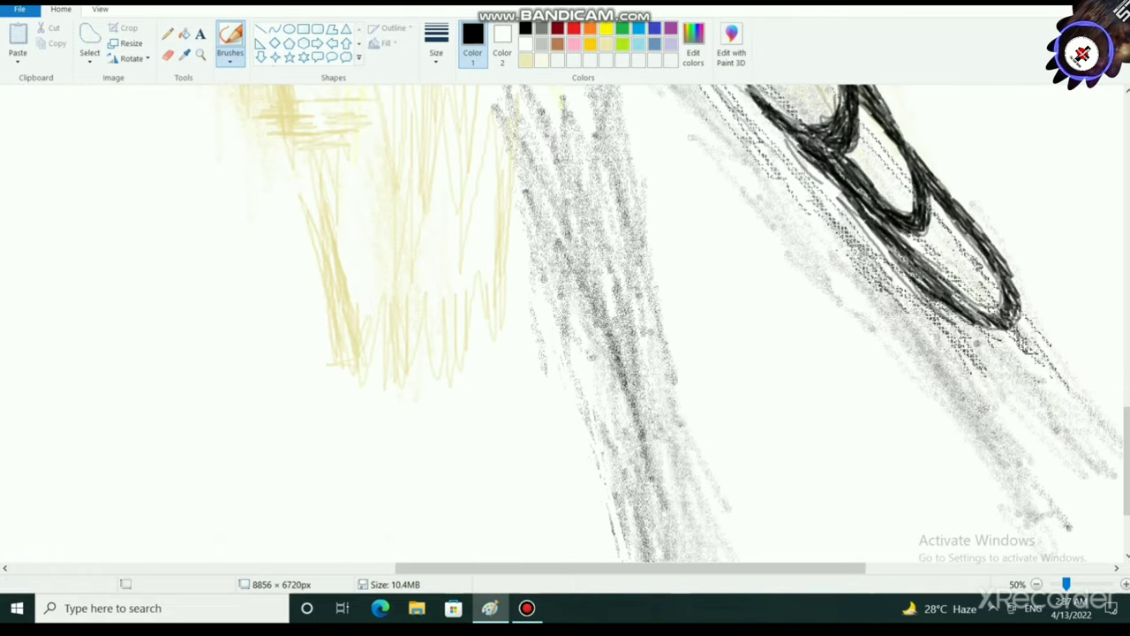
pyautogui.hscroll(5, 730, 553)
pyautogui.scroll(3, 767, 433)
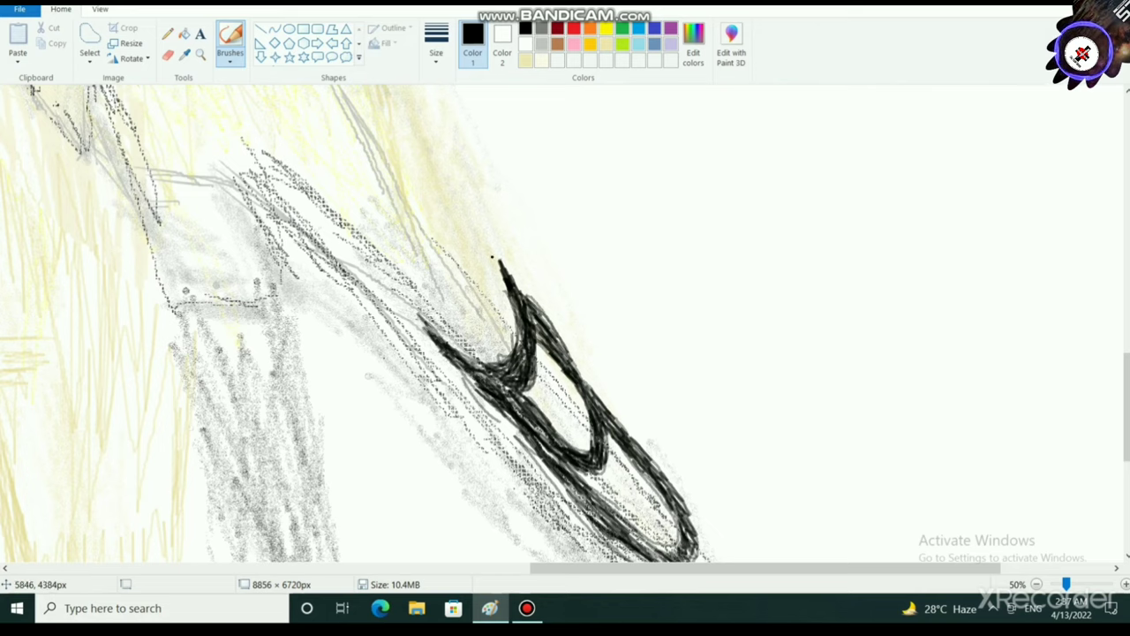
pyautogui.moveTo(486, 229)
pyautogui.mouseDown()
pyautogui.moveTo(467, 203)
pyautogui.moveTo(493, 239)
pyautogui.moveTo(474, 220)
pyautogui.mouseUp()
pyautogui.moveTo(430, 341)
pyautogui.mouseDown()
pyautogui.moveTo(383, 284)
pyautogui.moveTo(407, 315)
pyautogui.moveTo(476, 357)
pyautogui.moveTo(412, 309)
pyautogui.moveTo(486, 348)
pyautogui.moveTo(430, 306)
pyautogui.moveTo(412, 311)
pyautogui.moveTo(502, 356)
pyautogui.moveTo(483, 242)
pyautogui.moveTo(450, 156)
pyautogui.moveTo(512, 346)
pyautogui.moveTo(485, 347)
pyautogui.moveTo(508, 342)
pyautogui.moveTo(502, 352)
pyautogui.moveTo(507, 332)
pyautogui.mouseUp()
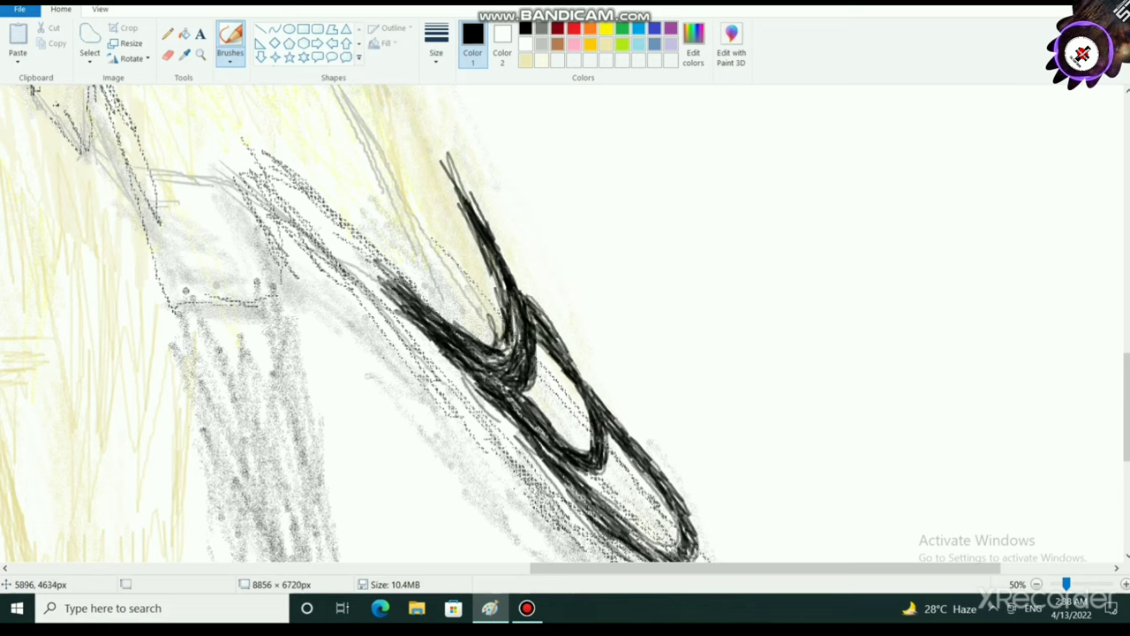
# Step: Add black inner edges inside the second and third feather loops and draw a fourth black loop below them on the slanting tail branch
pyautogui.moveTo(528, 390)
pyautogui.mouseDown()
pyautogui.moveTo(535, 325)
pyautogui.moveTo(549, 402)
pyautogui.moveTo(539, 392)
pyautogui.mouseUp()
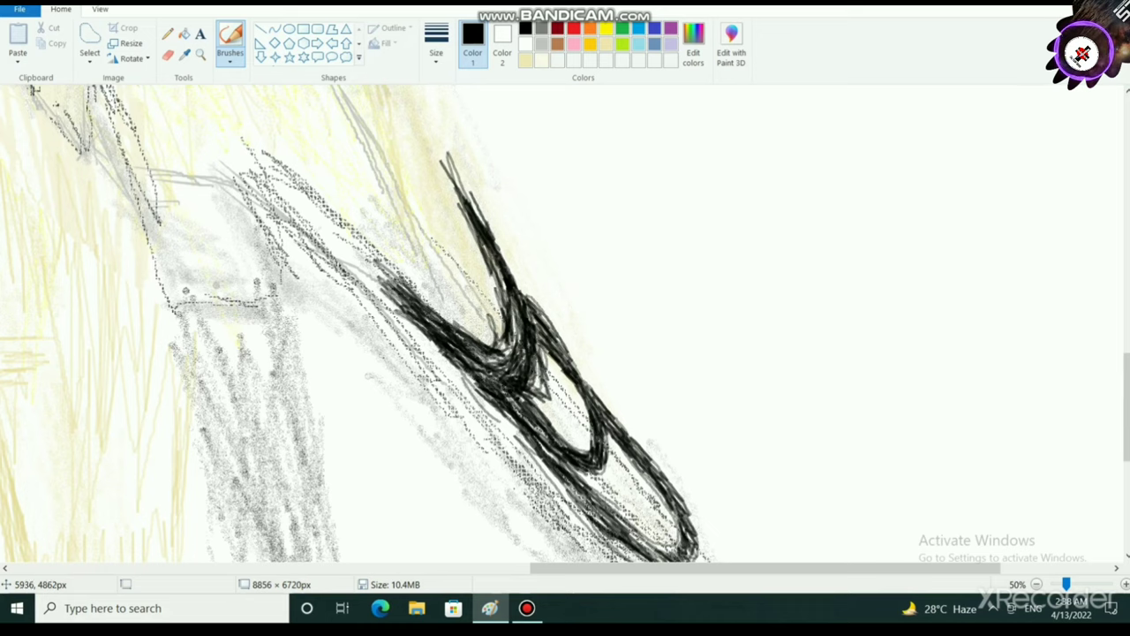
pyautogui.moveTo(534, 334)
pyautogui.mouseDown()
pyautogui.moveTo(522, 396)
pyautogui.moveTo(550, 369)
pyautogui.moveTo(560, 438)
pyautogui.moveTo(571, 451)
pyautogui.moveTo(582, 443)
pyautogui.moveTo(555, 360)
pyautogui.moveTo(573, 415)
pyautogui.mouseUp()
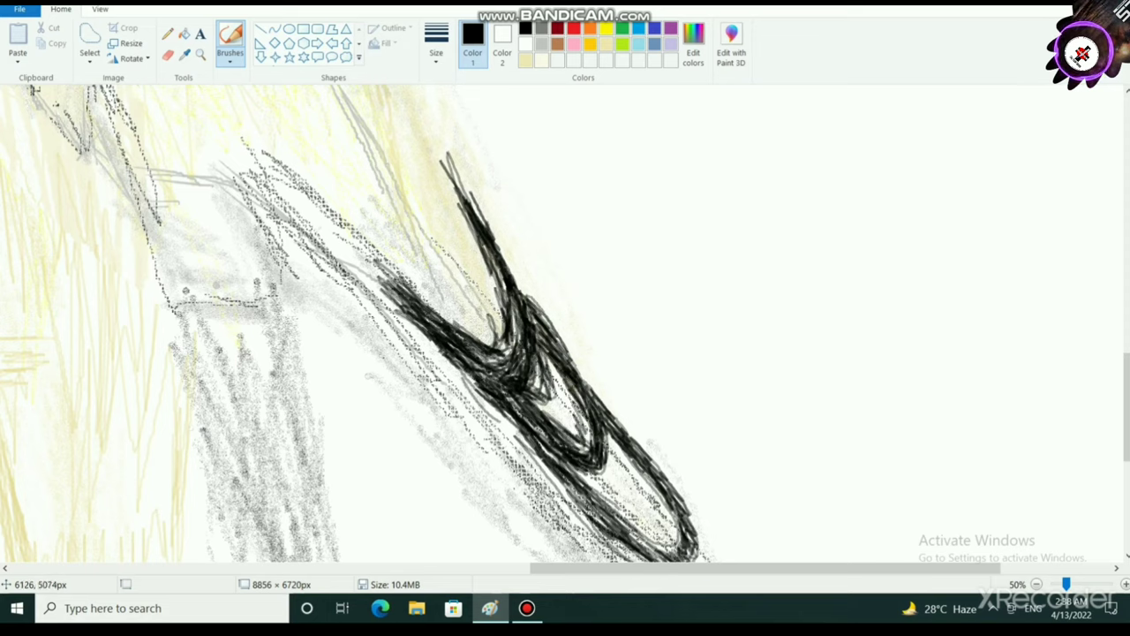
pyautogui.moveTo(556, 461)
pyautogui.mouseDown()
pyautogui.moveTo(600, 495)
pyautogui.moveTo(628, 463)
pyautogui.moveTo(640, 493)
pyautogui.moveTo(633, 503)
pyautogui.moveTo(654, 507)
pyautogui.moveTo(630, 450)
pyautogui.moveTo(704, 487)
pyautogui.moveTo(676, 482)
pyautogui.moveTo(737, 529)
pyautogui.moveTo(713, 426)
pyautogui.moveTo(678, 388)
pyautogui.moveTo(735, 458)
pyautogui.moveTo(740, 512)
pyautogui.moveTo(672, 461)
pyautogui.moveTo(708, 513)
pyautogui.moveTo(737, 501)
pyautogui.moveTo(700, 421)
pyautogui.moveTo(748, 528)
pyautogui.moveTo(693, 407)
pyautogui.moveTo(697, 456)
pyautogui.mouseUp()
pyautogui.scroll(-2, 706, 484)
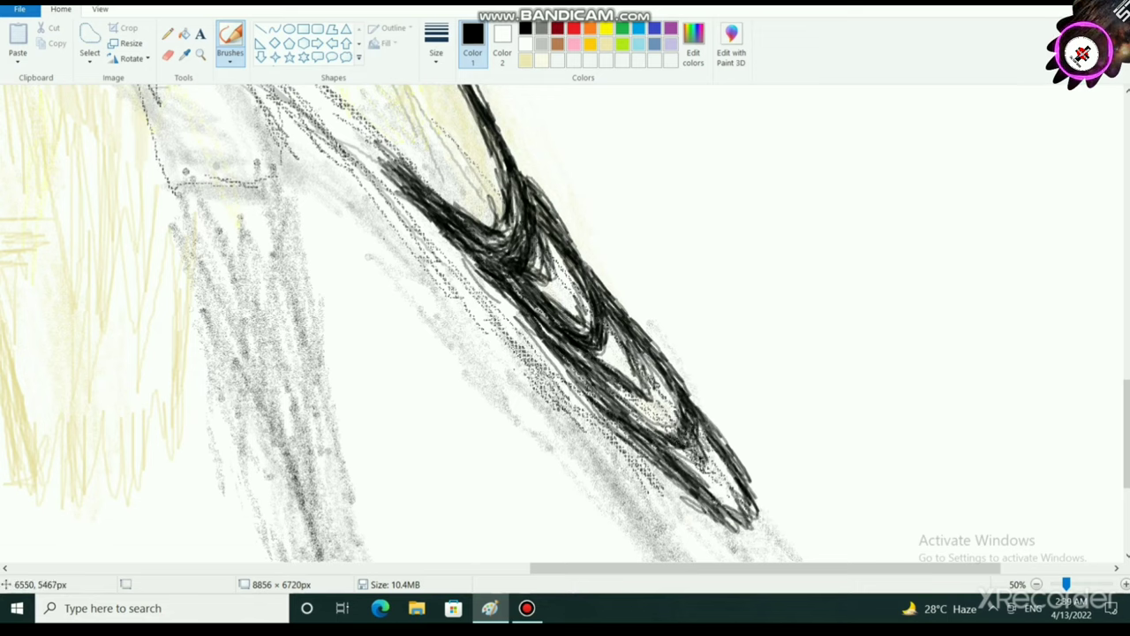
pyautogui.moveTo(578, 353); pyautogui.dragTo(643, 379)
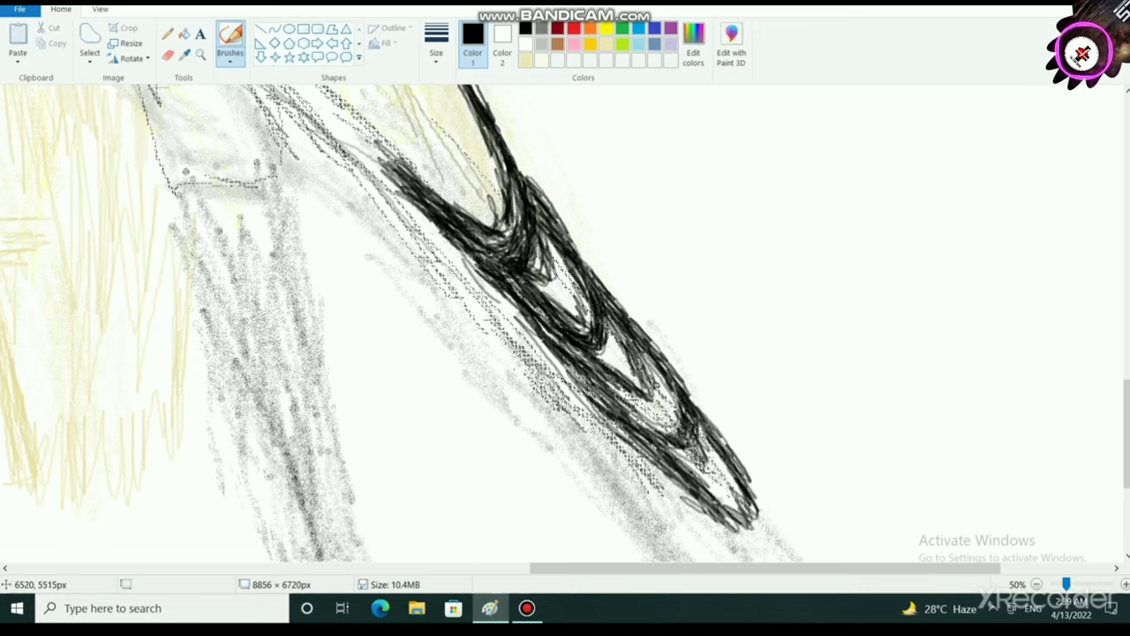
# Step: Draw two more narrow black-edged feather loops that extend the slanting tail branch down to its pointed tip
pyautogui.scroll(-2, 598, 515)
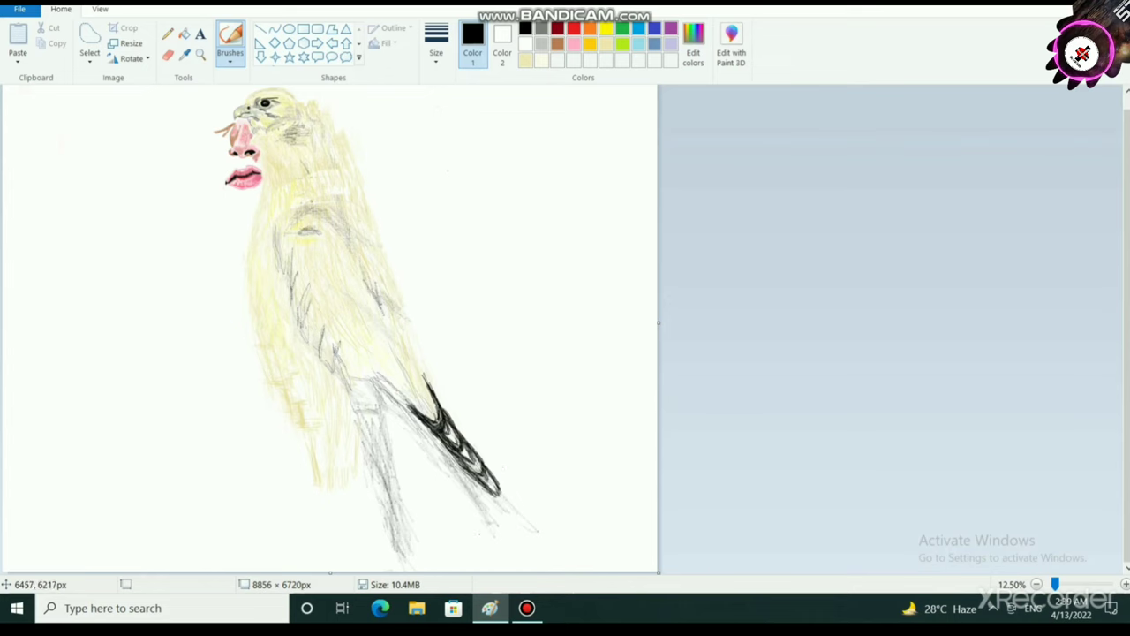
pyautogui.scroll(1, 480, 533)
pyautogui.scroll(-5, 459, 300)
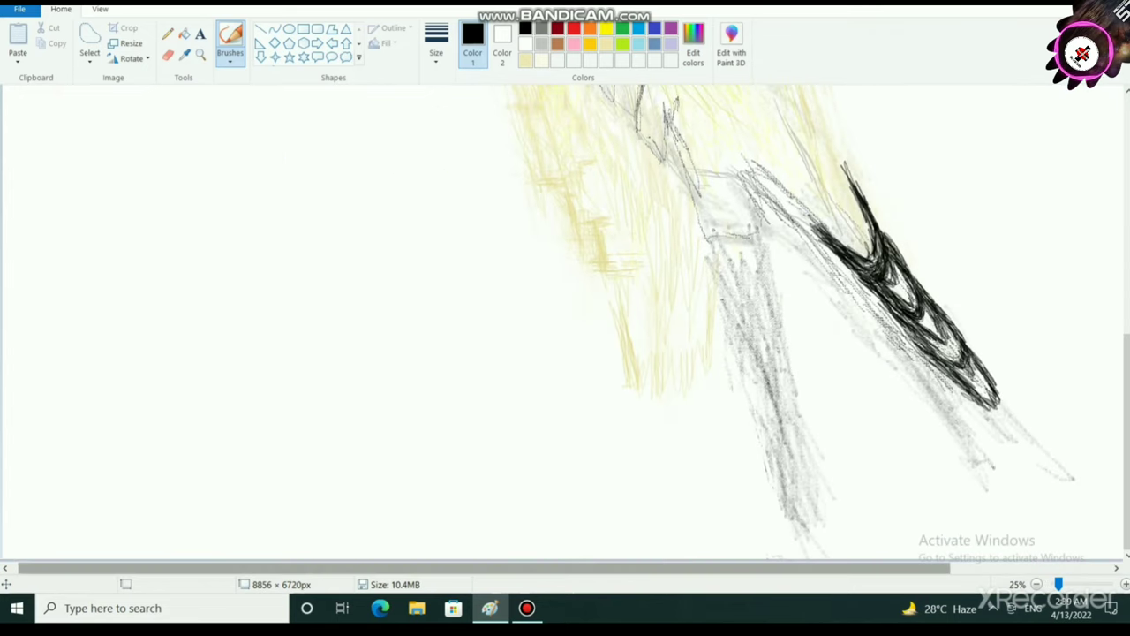
pyautogui.moveTo(636, 568); pyautogui.dragTo(901, 568)
pyautogui.scroll(1, 706, 548)
pyautogui.moveTo(632, 568); pyautogui.dragTo(1063, 568)
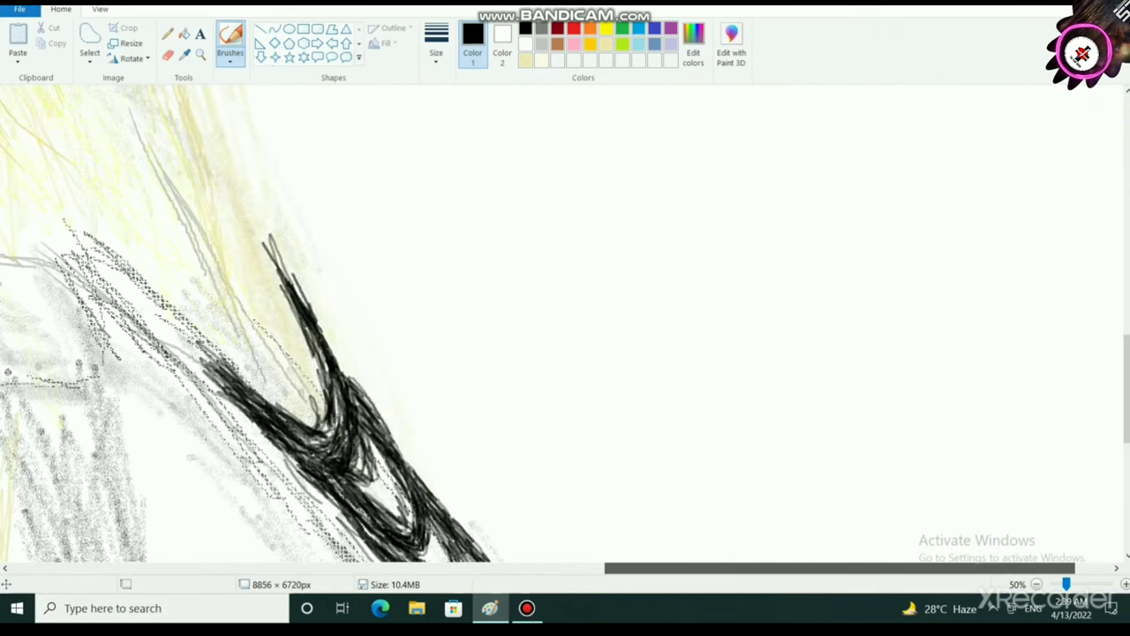
pyautogui.scroll(-3, 660, 528)
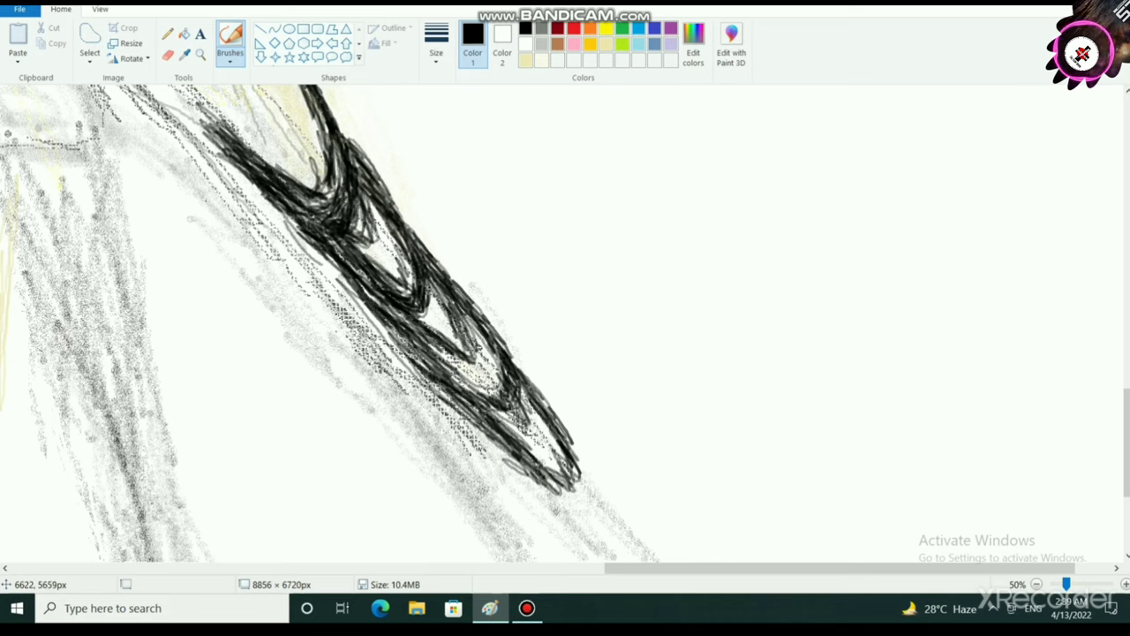
pyautogui.moveTo(530, 477)
pyautogui.mouseDown()
pyautogui.moveTo(593, 543)
pyautogui.moveTo(629, 553)
pyautogui.moveTo(581, 467)
pyautogui.moveTo(602, 470)
pyautogui.moveTo(590, 448)
pyautogui.moveTo(580, 461)
pyautogui.moveTo(627, 519)
pyautogui.mouseUp()
pyautogui.moveTo(576, 443)
pyautogui.mouseDown()
pyautogui.moveTo(589, 446)
pyautogui.moveTo(640, 546)
pyautogui.mouseUp()
pyautogui.scroll(-3, 628, 439)
pyautogui.moveTo(635, 411)
pyautogui.mouseDown()
pyautogui.moveTo(606, 444)
pyautogui.moveTo(541, 382)
pyautogui.moveTo(613, 447)
pyautogui.moveTo(641, 457)
pyautogui.moveTo(654, 445)
pyautogui.moveTo(584, 341)
pyautogui.moveTo(613, 357)
pyautogui.moveTo(654, 452)
pyautogui.moveTo(610, 452)
pyautogui.moveTo(706, 503)
pyautogui.moveTo(647, 412)
pyautogui.moveTo(678, 456)
pyautogui.moveTo(670, 495)
pyautogui.moveTo(596, 436)
pyautogui.moveTo(677, 521)
pyautogui.moveTo(676, 502)
pyautogui.moveTo(713, 509)
pyautogui.moveTo(672, 445)
pyautogui.moveTo(699, 501)
pyautogui.moveTo(669, 503)
pyautogui.moveTo(718, 530)
pyautogui.mouseUp()
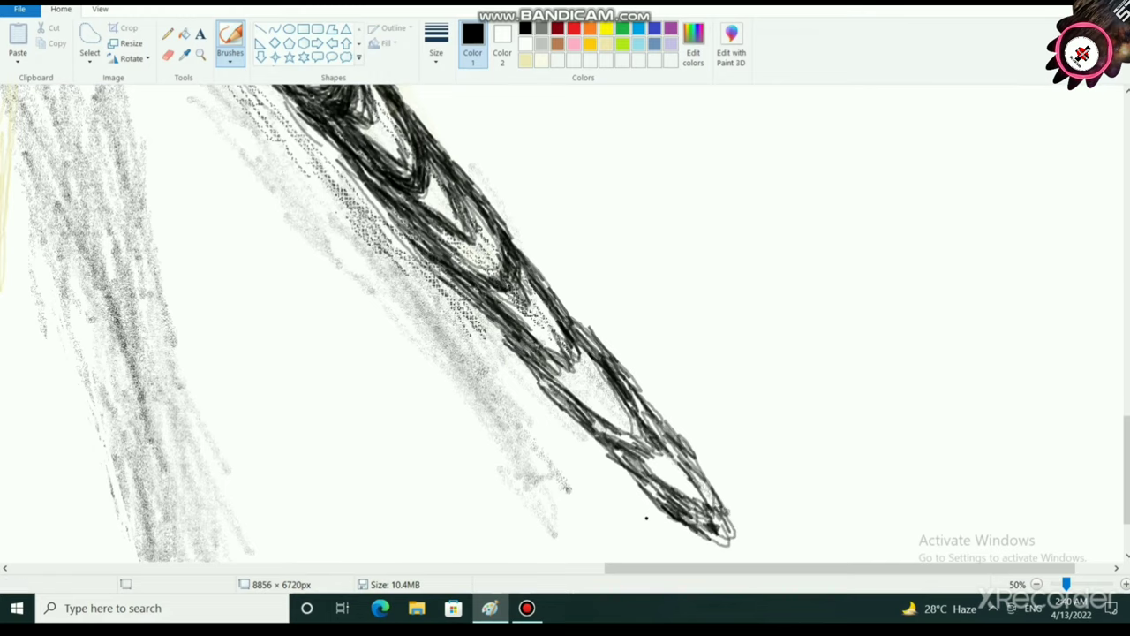
pyautogui.scroll(-2, 650, 522)
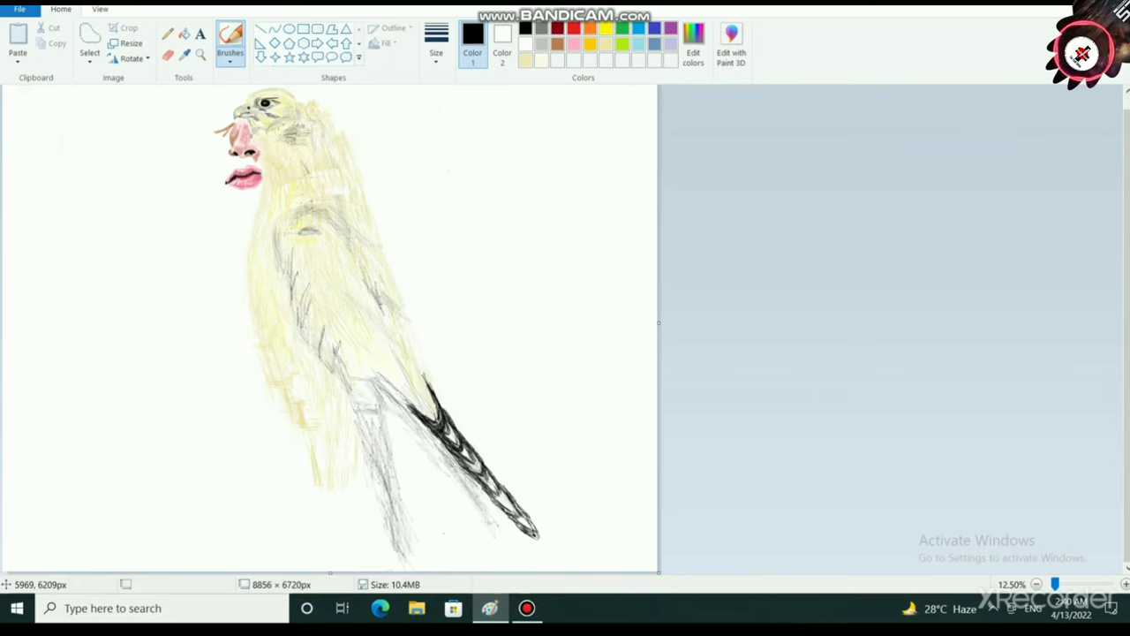
# Step: Paint pale-yellow highlight streaks over the outer black edge where the upper two feather loops overlap
pyautogui.scroll(1, 448, 517)
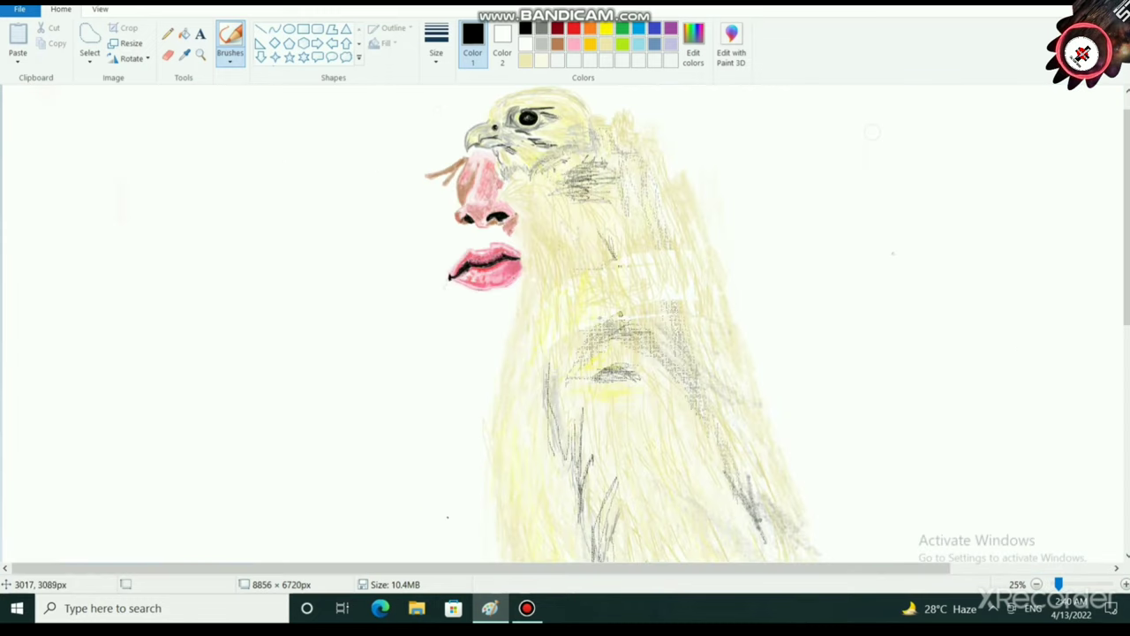
pyautogui.moveTo(468, 567); pyautogui.dragTo(629, 567)
pyautogui.scroll(-7, 628, 326)
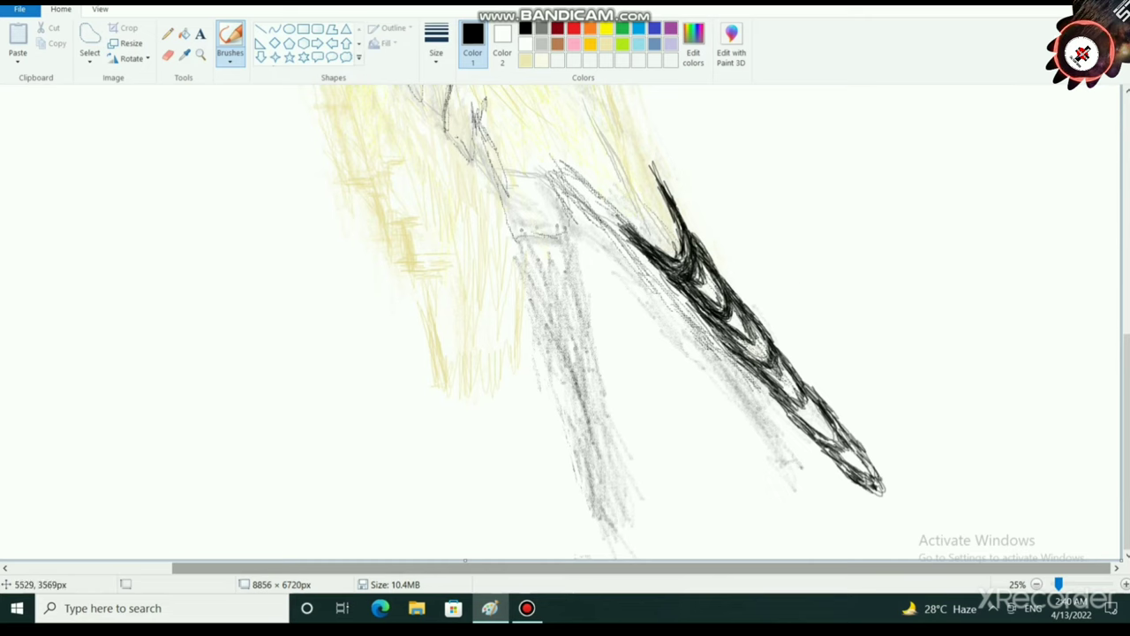
pyautogui.click(606, 44)
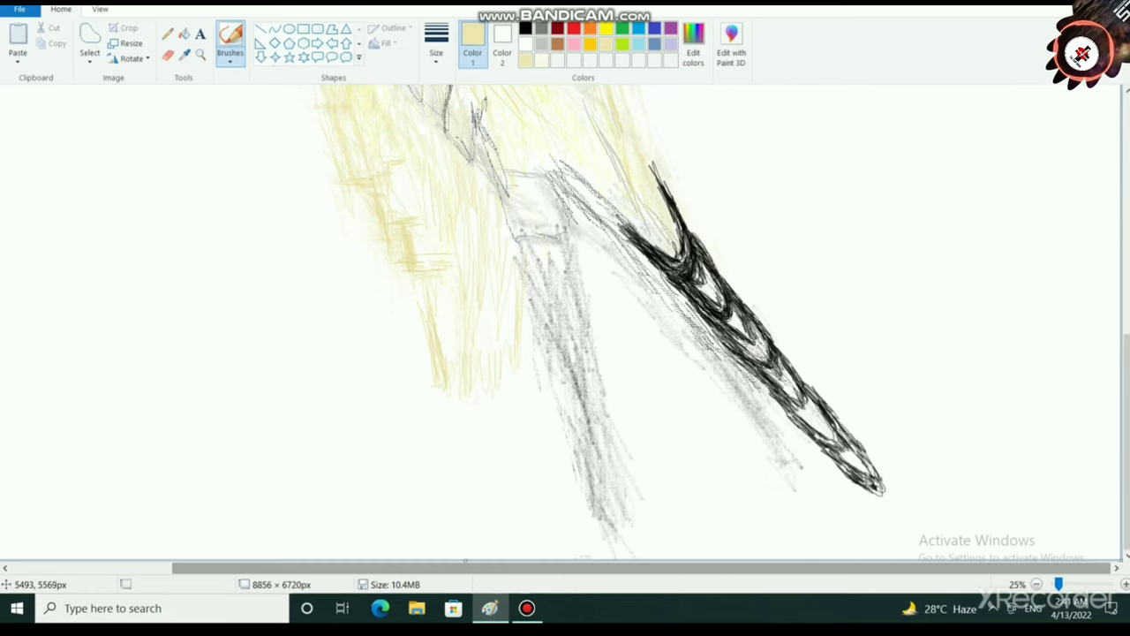
pyautogui.scroll(1, 574, 455)
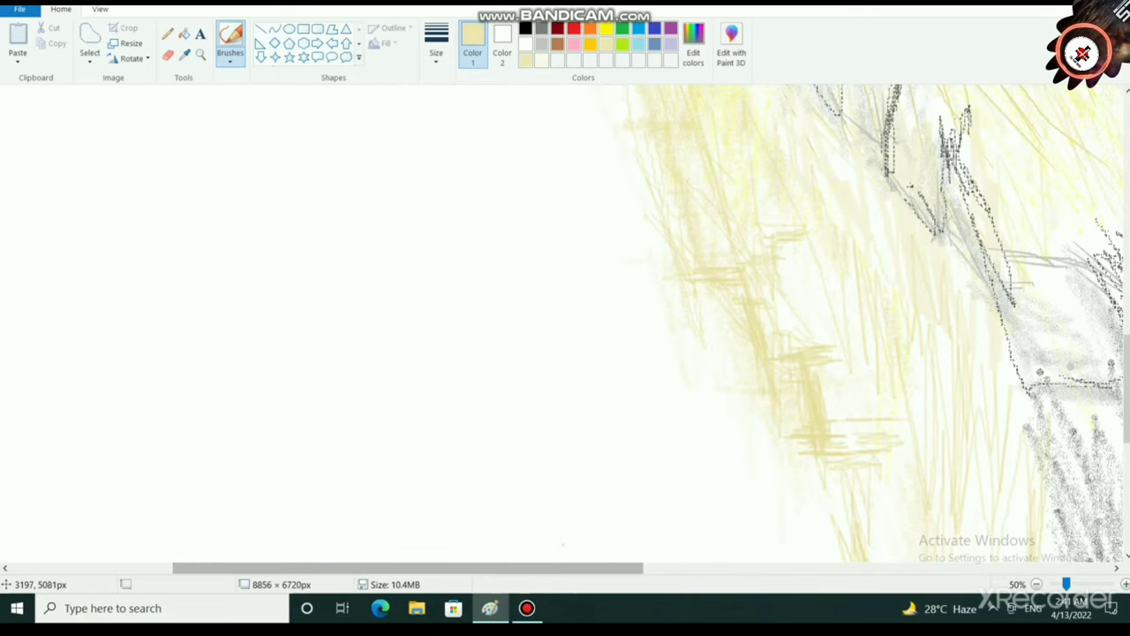
pyautogui.moveTo(499, 567); pyautogui.dragTo(855, 568)
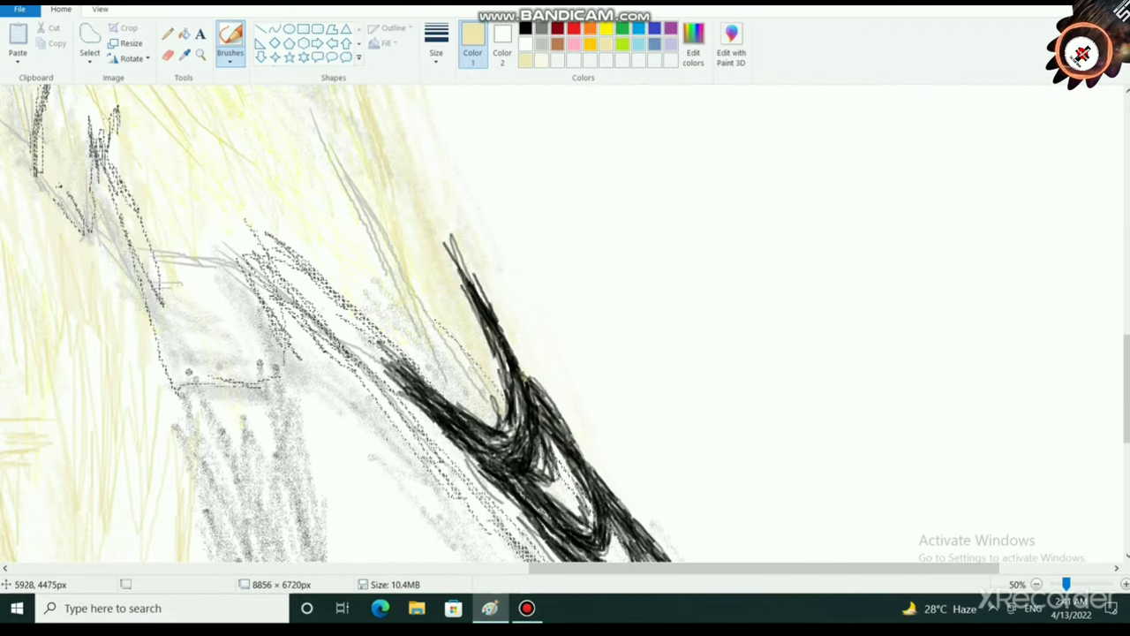
pyautogui.moveTo(522, 369); pyautogui.dragTo(545, 466)
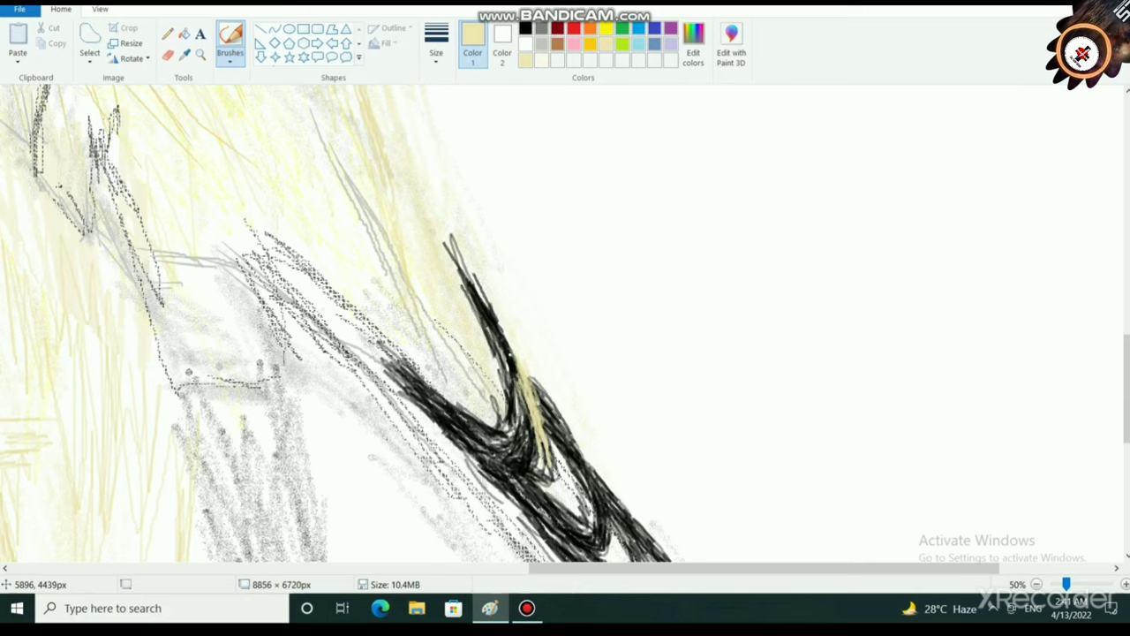
pyautogui.scroll(-1, 381, 323)
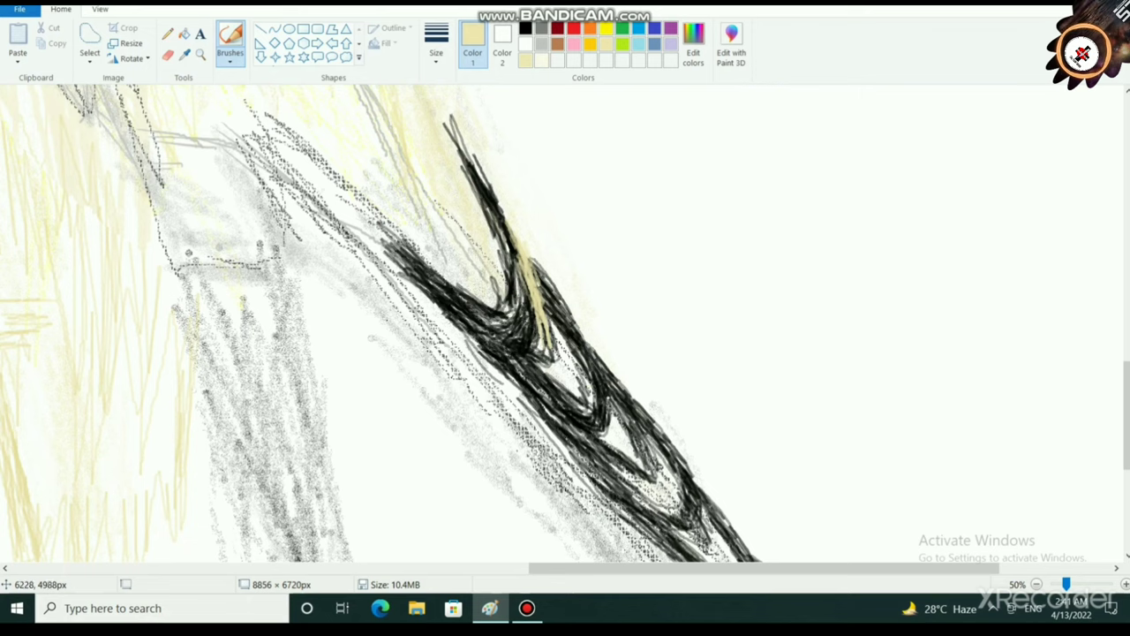
pyautogui.moveTo(611, 408)
pyautogui.mouseDown()
pyautogui.moveTo(595, 355)
pyautogui.moveTo(622, 425)
pyautogui.moveTo(569, 318)
pyautogui.mouseUp()
# Step: Continue the pale-yellow highlight streaks along the outer edge of the lower feather loops toward the tail tip
pyautogui.scroll(-2, 565, 323)
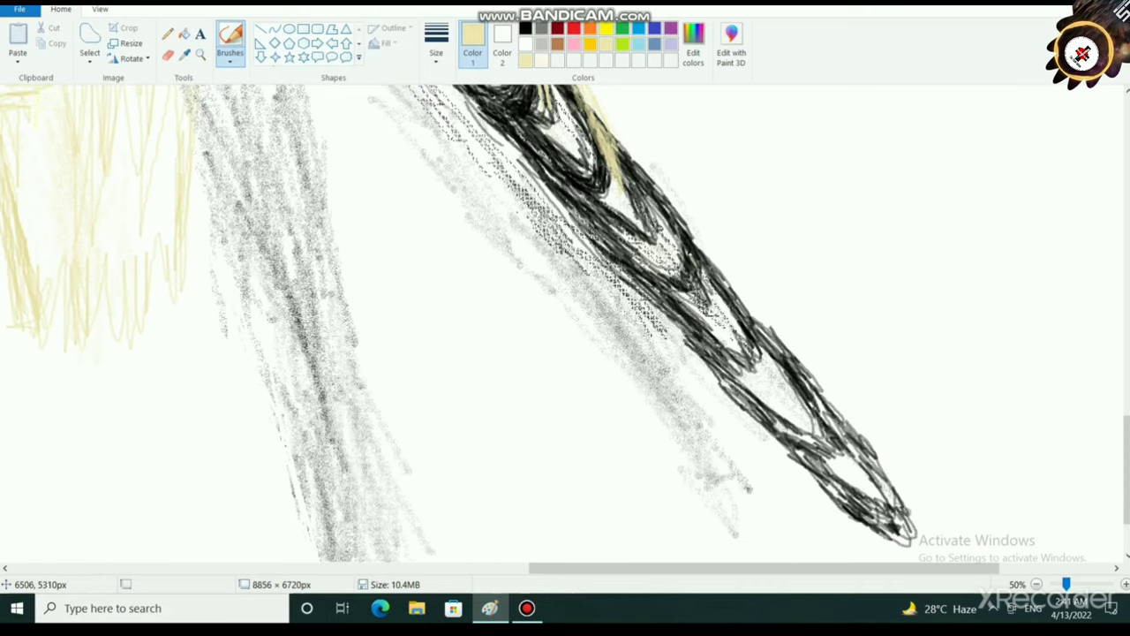
pyautogui.moveTo(683, 241)
pyautogui.mouseDown()
pyautogui.moveTo(678, 219)
pyautogui.moveTo(758, 364)
pyautogui.mouseUp()
pyautogui.moveTo(829, 442)
pyautogui.mouseDown()
pyautogui.moveTo(818, 396)
pyautogui.moveTo(829, 383)
pyautogui.moveTo(843, 432)
pyautogui.mouseUp()
pyautogui.click(1037, 584)
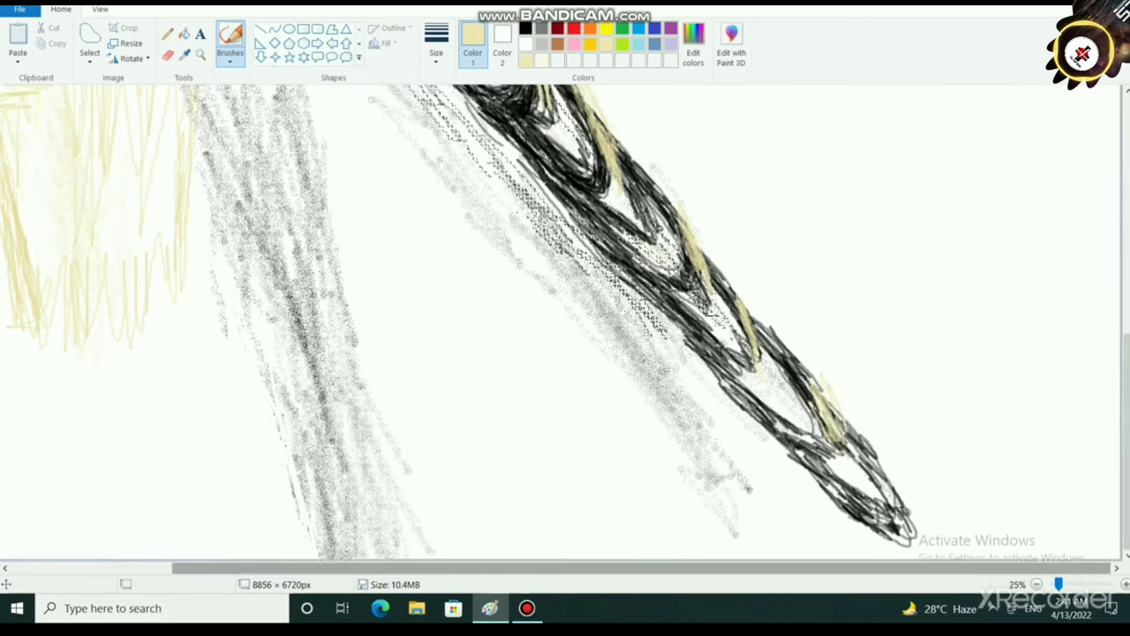
pyautogui.click(1037, 583)
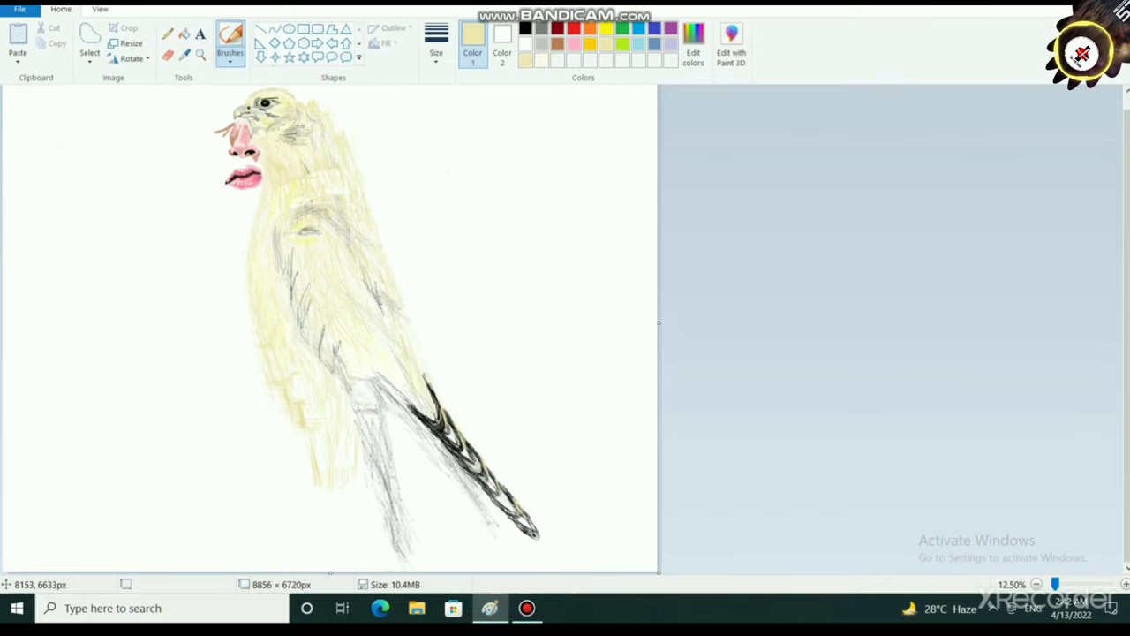
# Step: Mark the inner lower edge of the slanting tail branch with a pale-yellow stroke and outline it with long black strokes
pyautogui.scroll(2, 374, 527)
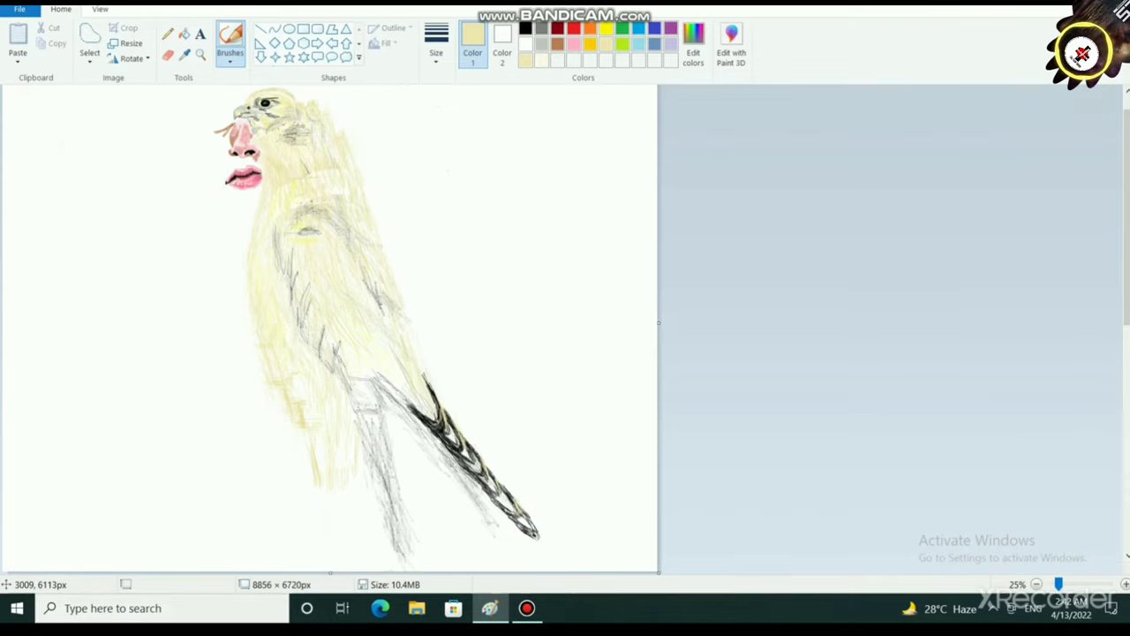
pyautogui.scroll(-4, 374, 527)
pyautogui.hscroll(12, 373, 568)
pyautogui.scroll(-8, 374, 556)
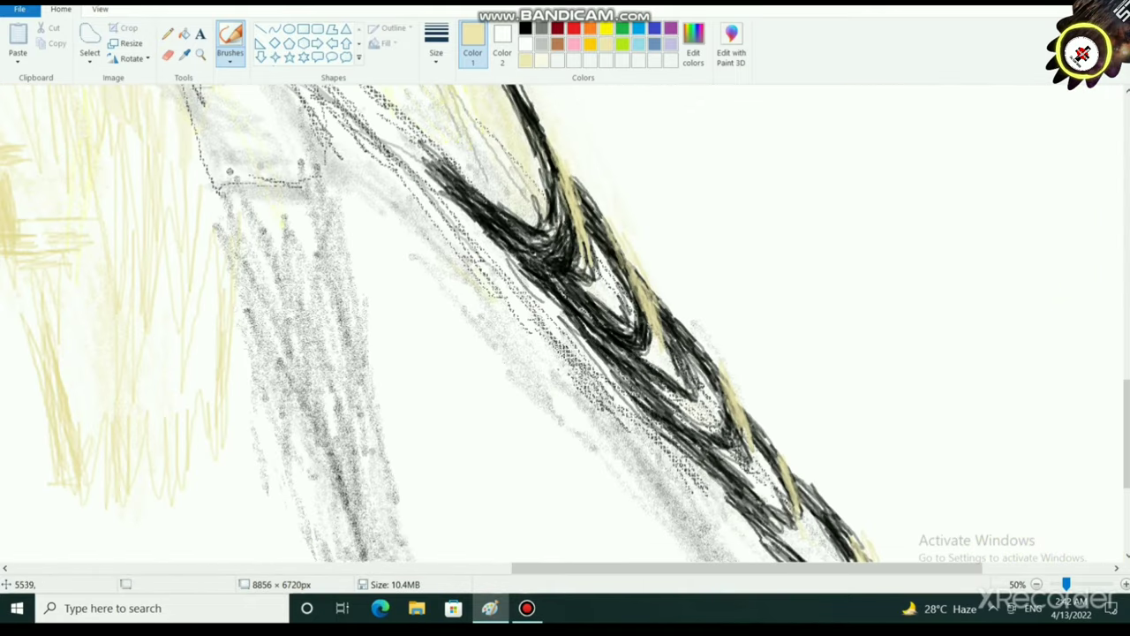
pyautogui.moveTo(452, 276)
pyautogui.mouseDown()
pyautogui.moveTo(480, 300)
pyautogui.moveTo(487, 285)
pyautogui.moveTo(458, 256)
pyautogui.moveTo(497, 324)
pyautogui.moveTo(566, 388)
pyautogui.mouseUp()
pyautogui.click(525, 28)
pyautogui.moveTo(615, 432)
pyautogui.mouseDown()
pyautogui.moveTo(688, 493)
pyautogui.moveTo(715, 555)
pyautogui.moveTo(411, 247)
pyautogui.moveTo(349, 167)
pyautogui.moveTo(548, 395)
pyautogui.mouseUp()
# Step: Extend the black strokes on the slanting tail's lower edge into a second narrow feather with its own pointed tip
pyautogui.scroll(-3, 658, 246)
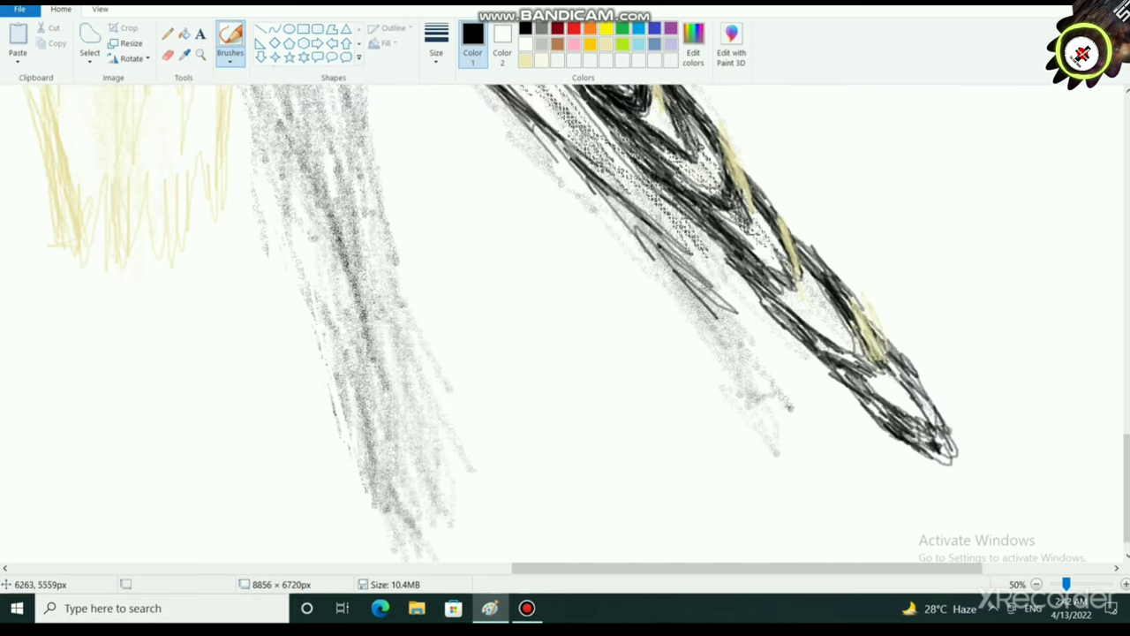
pyautogui.moveTo(682, 289)
pyautogui.mouseDown()
pyautogui.moveTo(712, 326)
pyautogui.moveTo(687, 306)
pyautogui.moveTo(691, 256)
pyautogui.moveTo(727, 295)
pyautogui.mouseUp()
pyautogui.moveTo(698, 258)
pyautogui.mouseDown()
pyautogui.moveTo(752, 322)
pyautogui.moveTo(723, 292)
pyautogui.moveTo(701, 301)
pyautogui.moveTo(766, 330)
pyautogui.moveTo(714, 284)
pyautogui.moveTo(807, 397)
pyautogui.mouseUp()
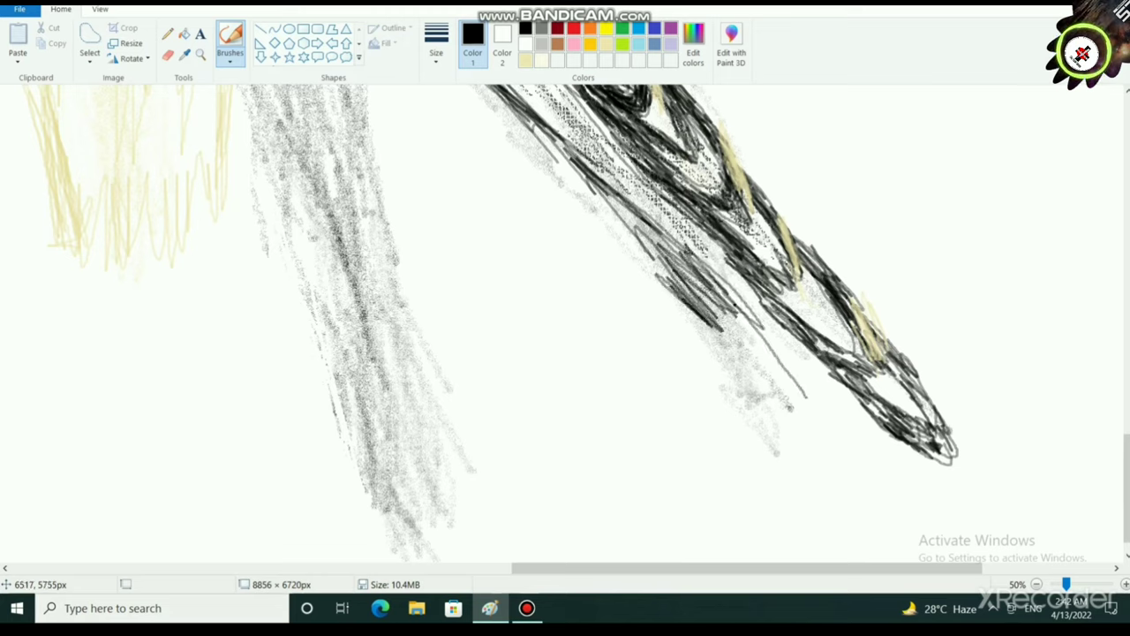
pyautogui.moveTo(733, 306)
pyautogui.mouseDown()
pyautogui.moveTo(892, 511)
pyautogui.moveTo(842, 485)
pyautogui.moveTo(642, 239)
pyautogui.mouseUp()
pyautogui.moveTo(719, 335)
pyautogui.mouseDown()
pyautogui.moveTo(807, 421)
pyautogui.moveTo(768, 379)
pyautogui.moveTo(749, 332)
pyautogui.moveTo(807, 406)
pyautogui.moveTo(816, 437)
pyautogui.moveTo(792, 428)
pyautogui.moveTo(818, 444)
pyautogui.moveTo(793, 420)
pyautogui.moveTo(807, 360)
pyautogui.moveTo(809, 411)
pyautogui.moveTo(793, 422)
pyautogui.moveTo(762, 383)
pyautogui.moveTo(830, 429)
pyautogui.moveTo(844, 465)
pyautogui.moveTo(824, 462)
pyautogui.moveTo(857, 451)
pyautogui.moveTo(841, 471)
pyautogui.moveTo(887, 523)
pyautogui.moveTo(842, 439)
pyautogui.moveTo(865, 497)
pyautogui.mouseUp()
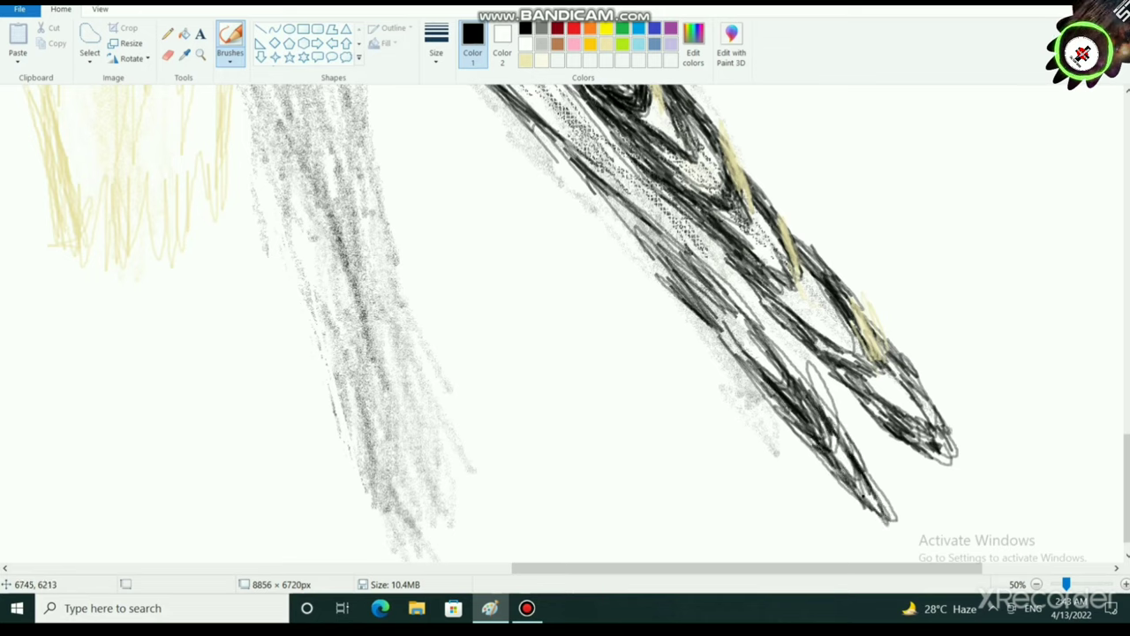
# Step: Shade along the lower black edge of the slanting tail branch with long light-gray strokes
pyautogui.scroll(3, 584, 434)
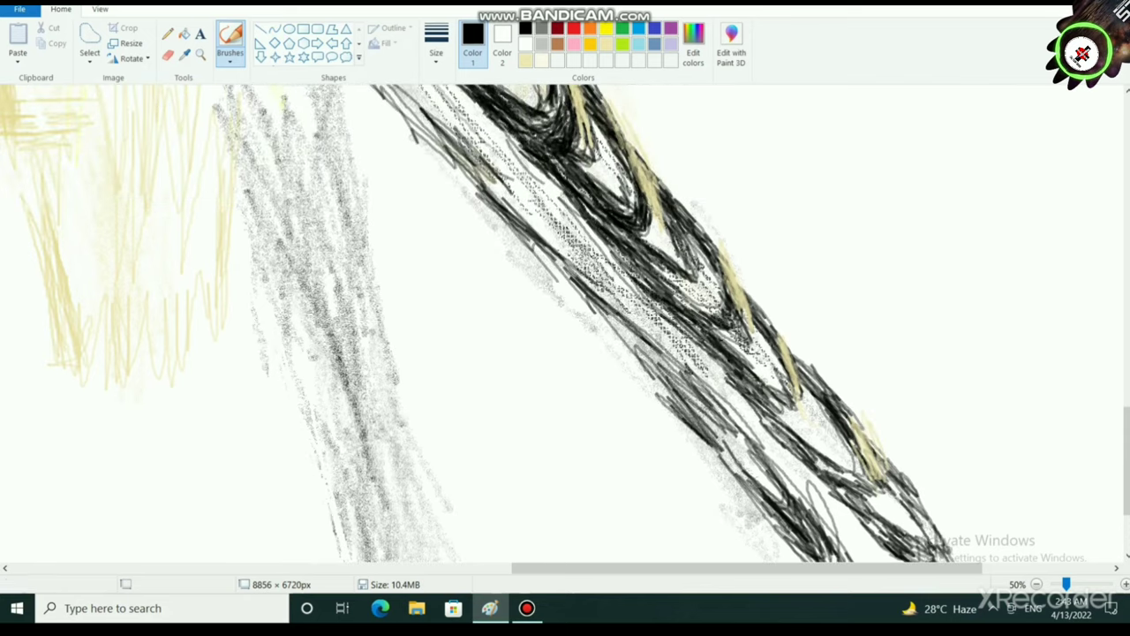
pyautogui.click(541, 44)
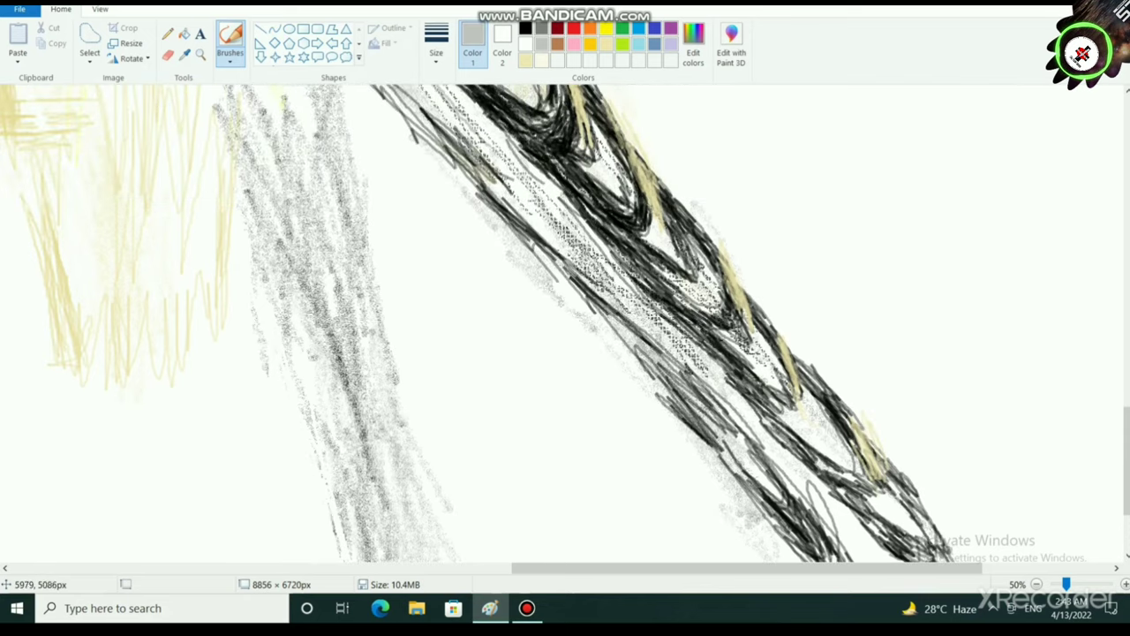
pyautogui.moveTo(571, 229)
pyautogui.mouseDown()
pyautogui.moveTo(563, 252)
pyautogui.moveTo(527, 231)
pyautogui.moveTo(592, 327)
pyautogui.moveTo(650, 375)
pyautogui.moveTo(707, 459)
pyautogui.moveTo(800, 554)
pyautogui.mouseUp()
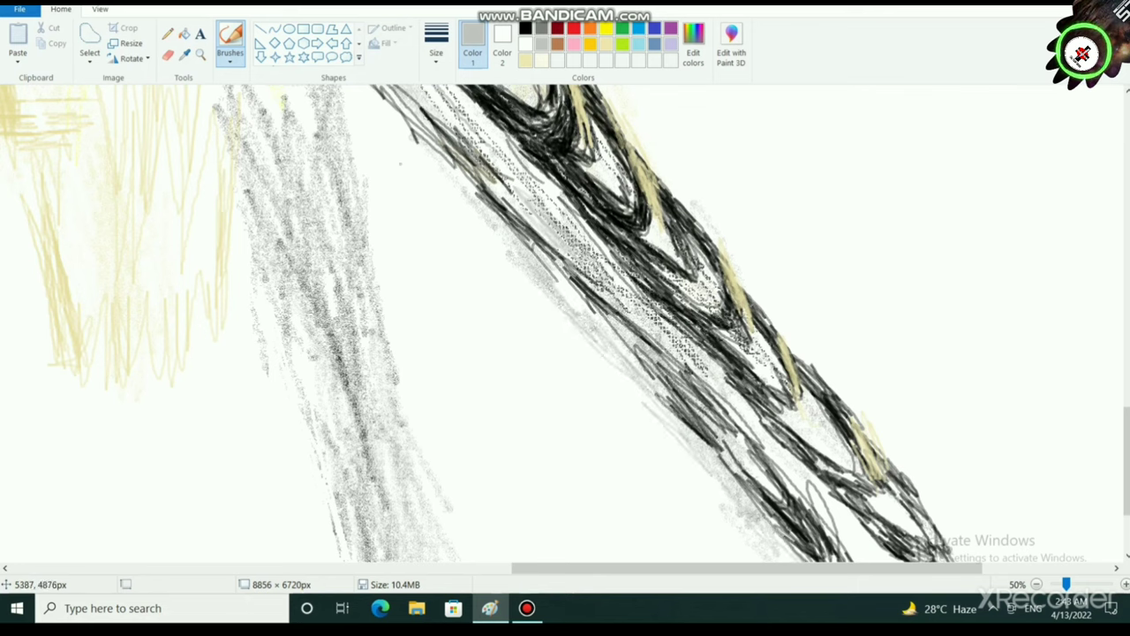
pyautogui.moveTo(387, 118)
pyautogui.mouseDown()
pyautogui.moveTo(364, 83)
pyautogui.moveTo(599, 344)
pyautogui.moveTo(689, 424)
pyautogui.mouseUp()
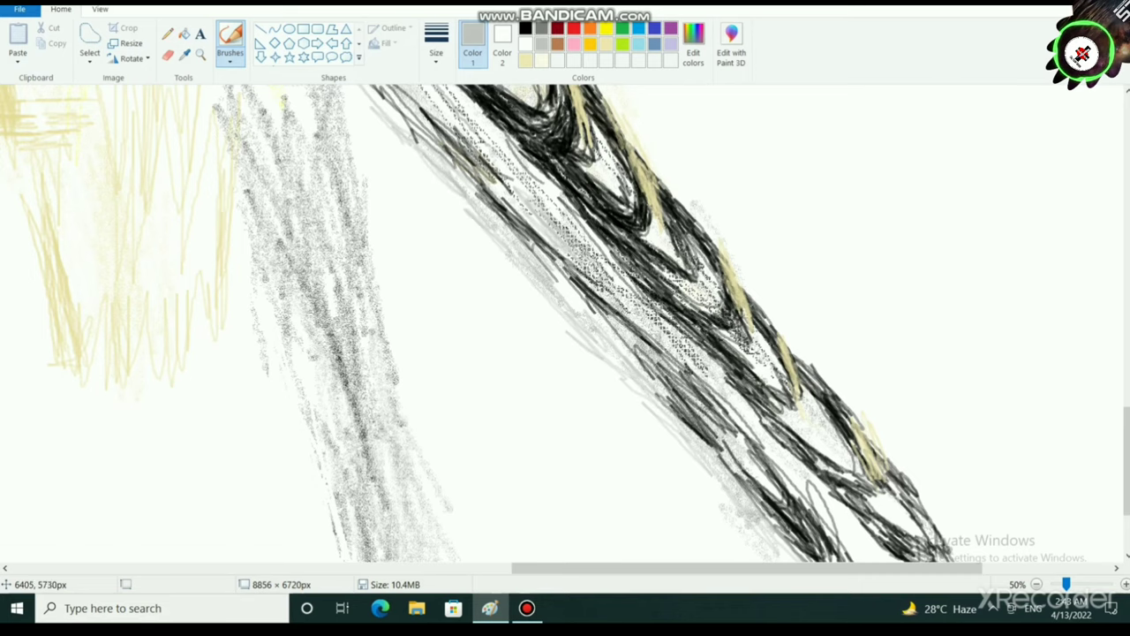
pyautogui.scroll(-2, 702, 427)
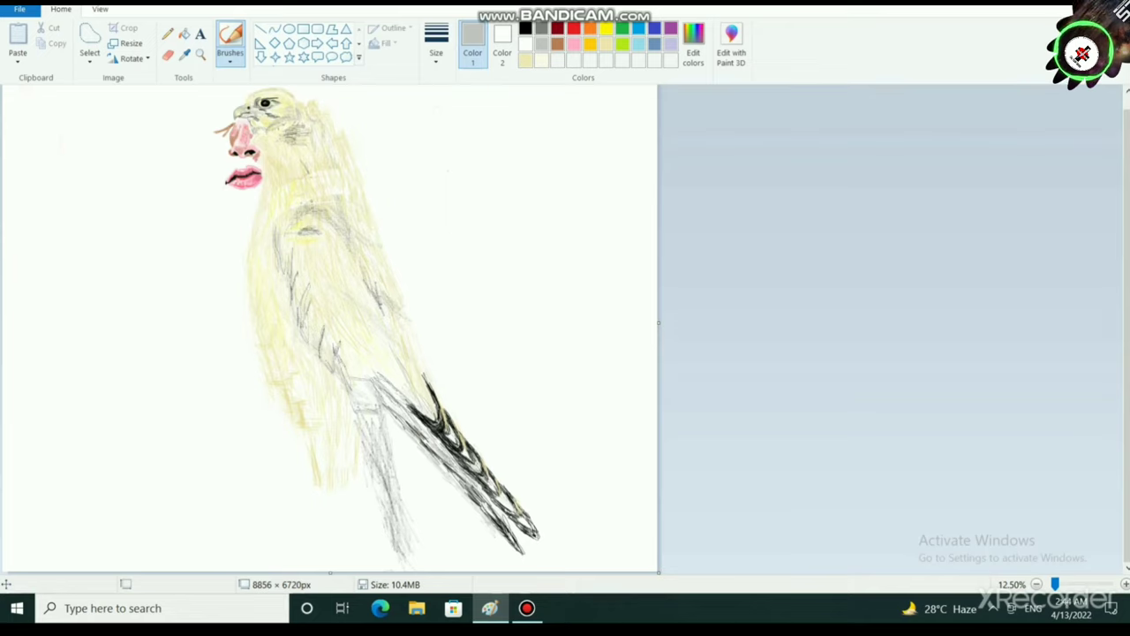
# Step: Tint the top of the gray vertical tail branch with light pale-yellow strokes at the thickest brush size
pyautogui.click(526, 60)
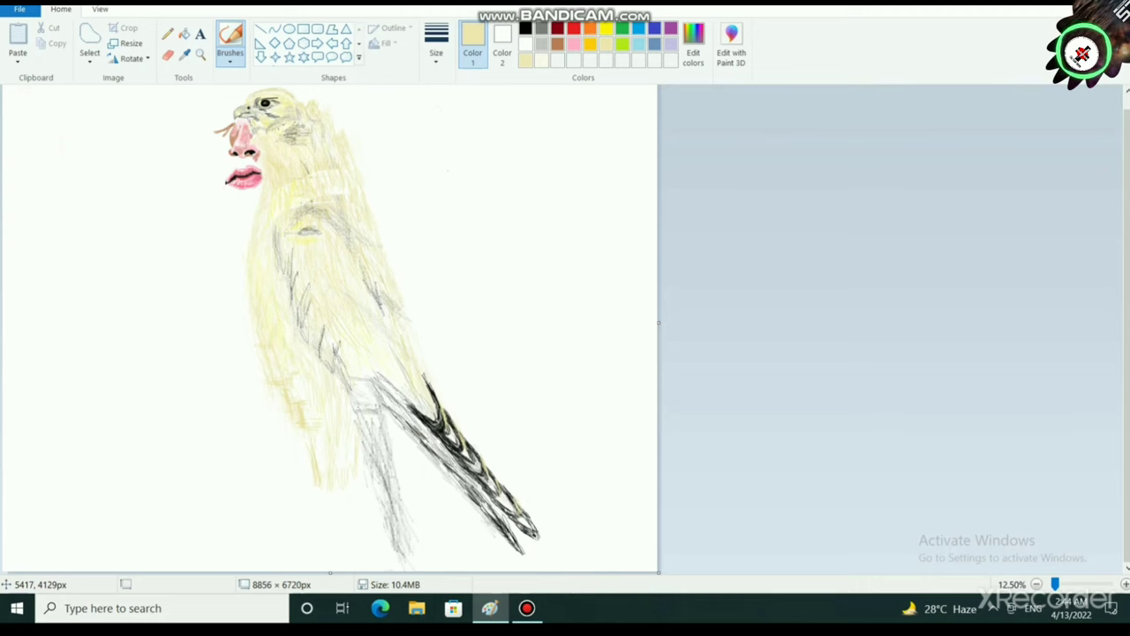
pyautogui.scroll(2, 384, 371)
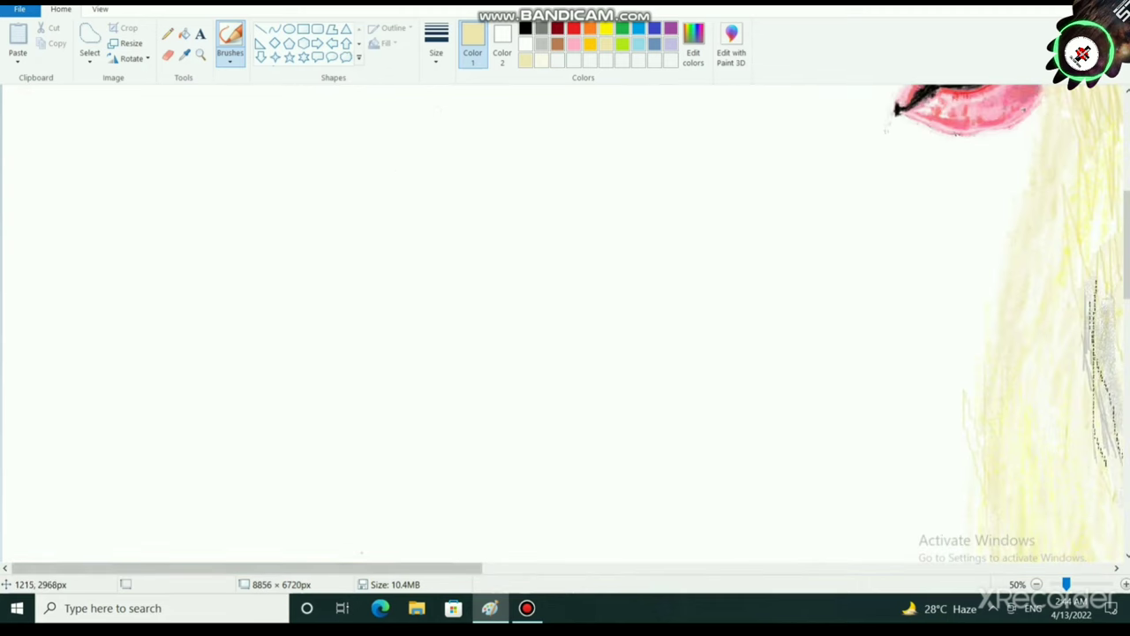
pyautogui.moveTo(351, 568); pyautogui.dragTo(726, 567)
pyautogui.scroll(-10, 662, 556)
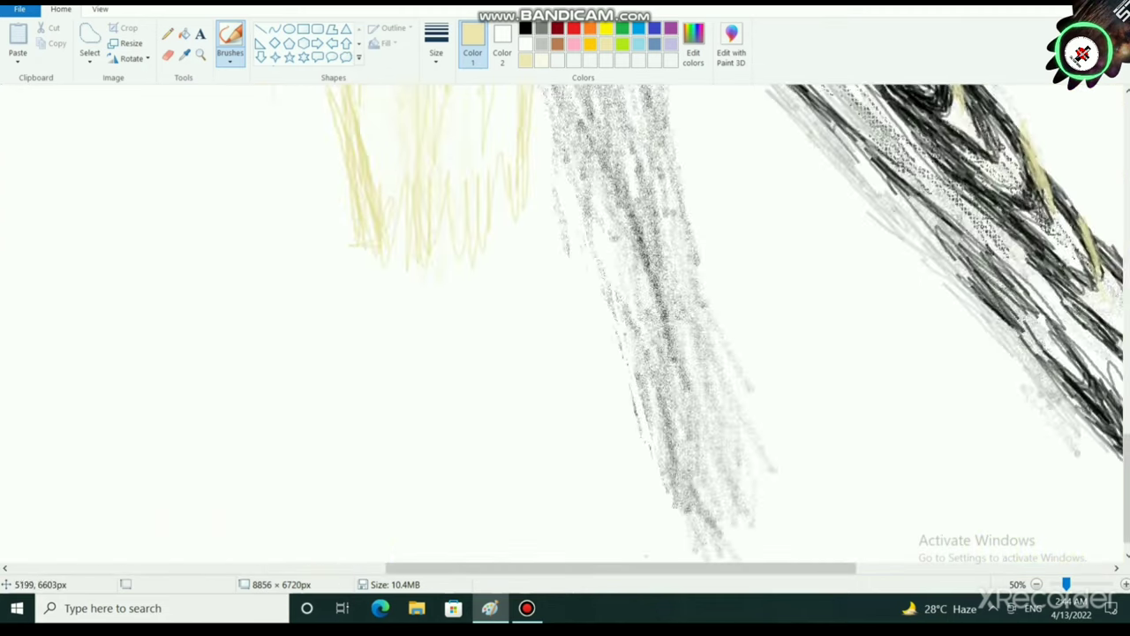
pyautogui.scroll(3, 646, 555)
pyautogui.click(436, 51)
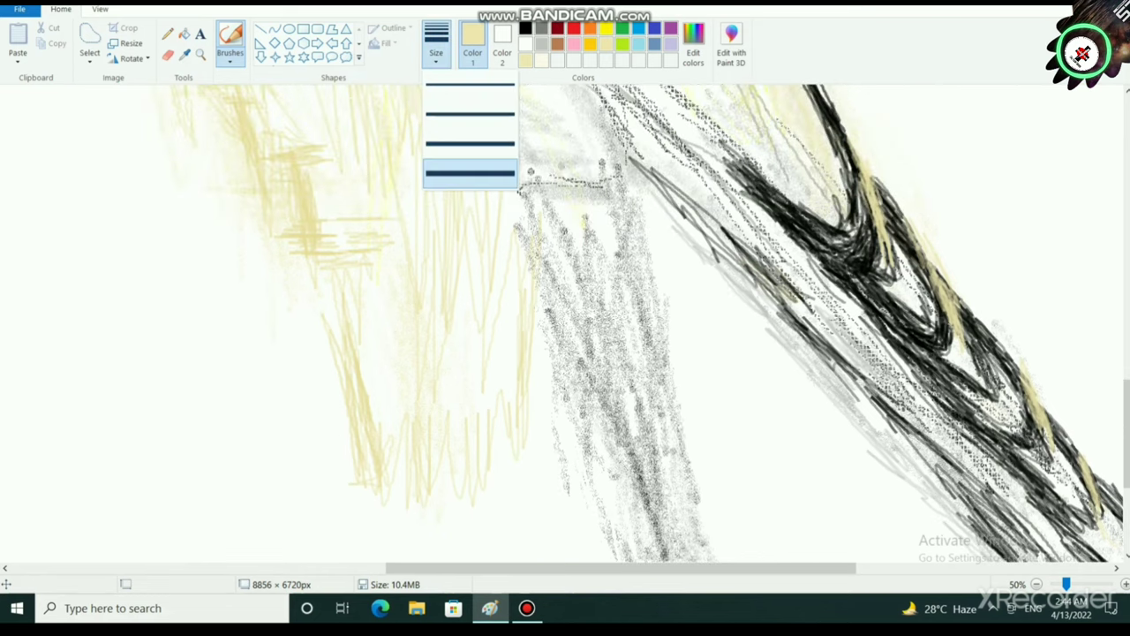
pyautogui.click(470, 173)
pyautogui.click(230, 59)
pyautogui.click(321, 113)
pyautogui.click(231, 59)
pyautogui.click(321, 84)
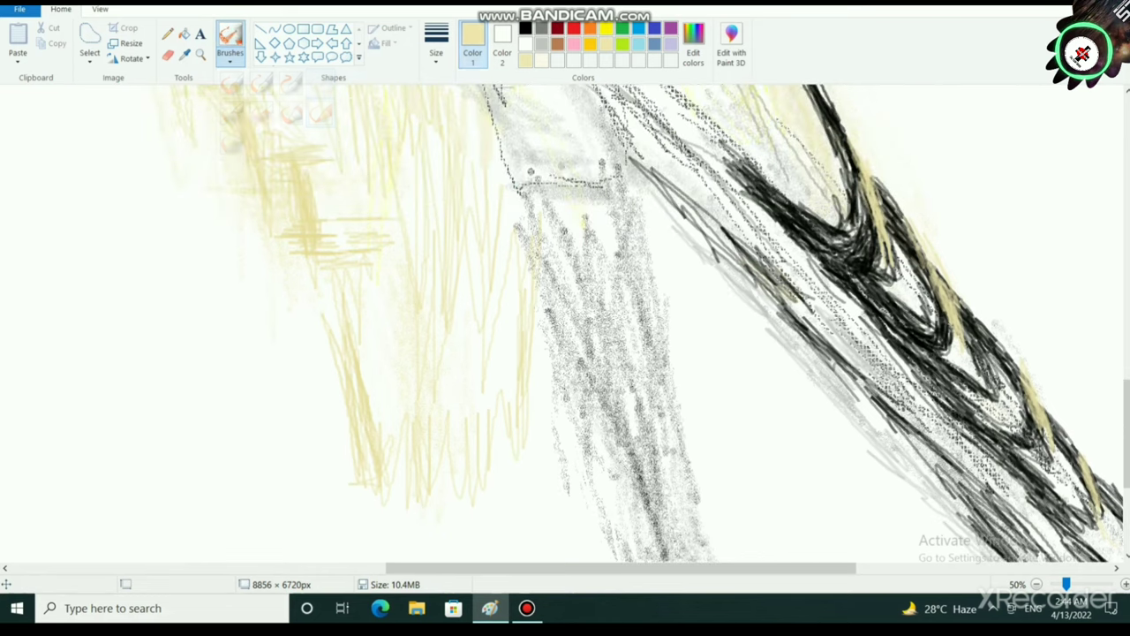
pyautogui.click(436, 51)
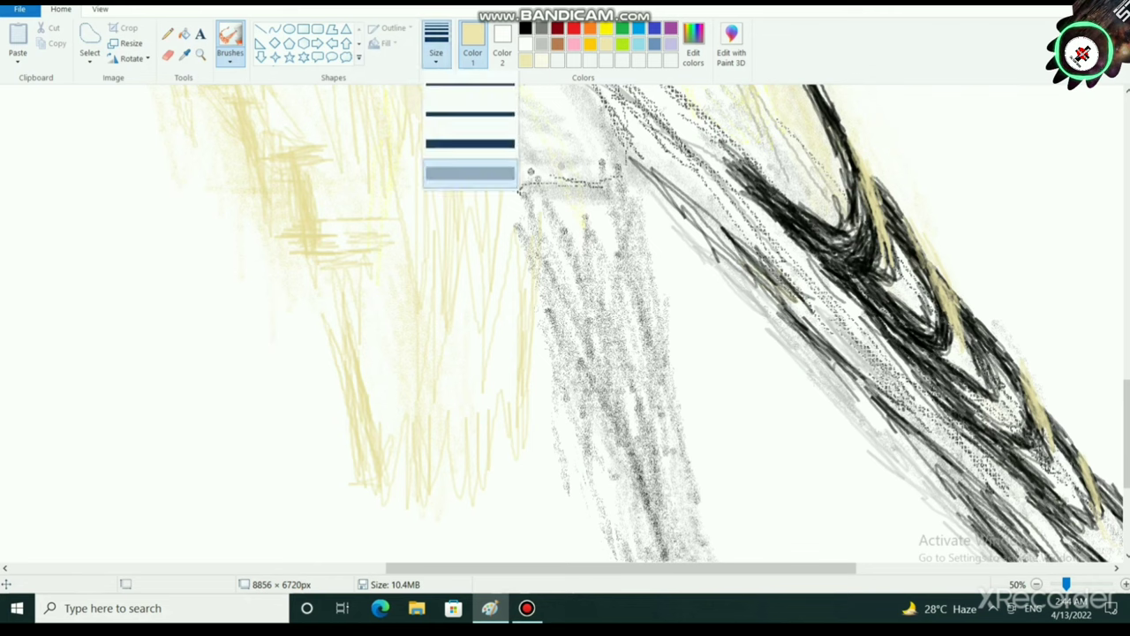
pyautogui.click(470, 173)
pyautogui.moveTo(519, 191); pyautogui.dragTo(520, 207)
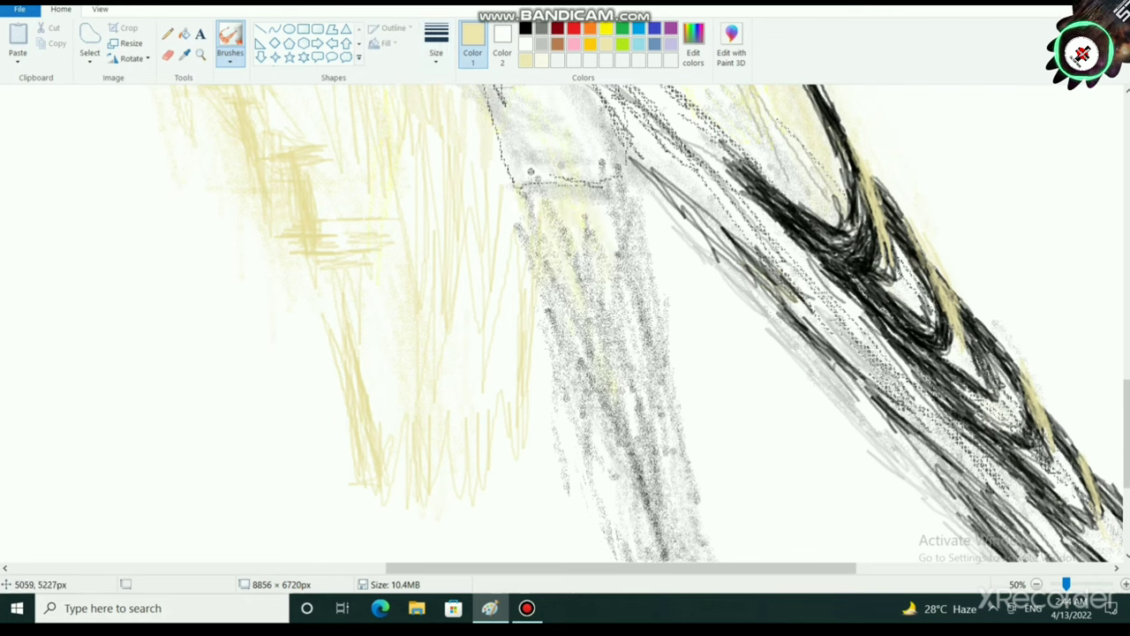
# Step: Mix a deeper yellow (red 228, green 210, blue 124) and streak both edges and the middle of the vertical tail branch's upper part
pyautogui.click(694, 46)
pyautogui.click(729, 236)
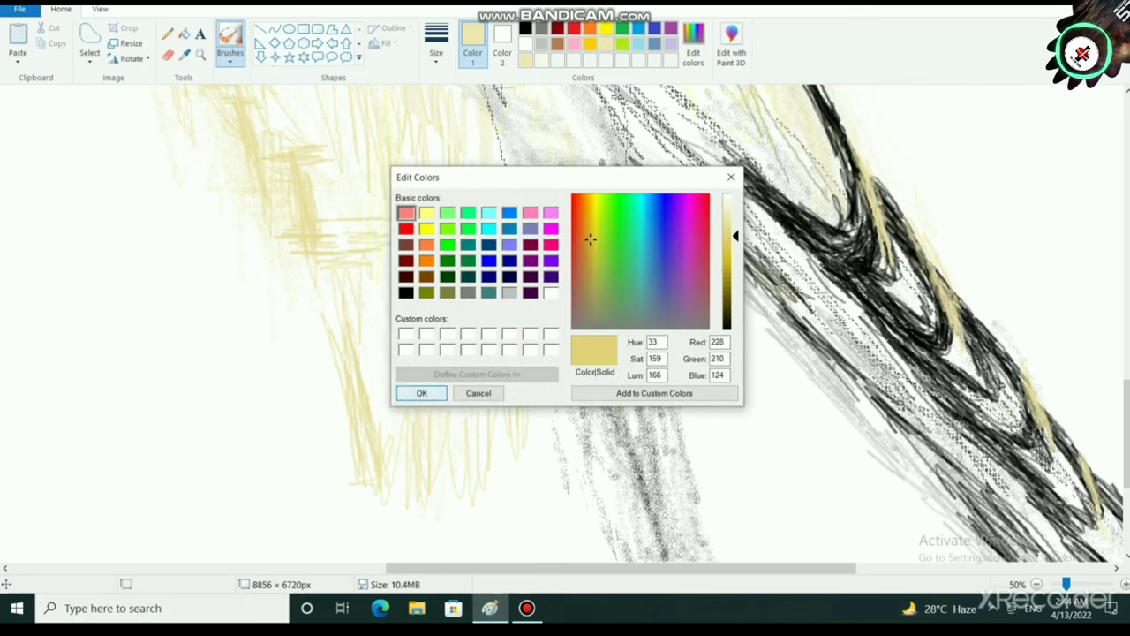
pyautogui.click(422, 393)
pyautogui.moveTo(657, 279)
pyautogui.mouseDown()
pyautogui.moveTo(652, 225)
pyautogui.moveTo(641, 302)
pyautogui.moveTo(693, 478)
pyautogui.mouseUp()
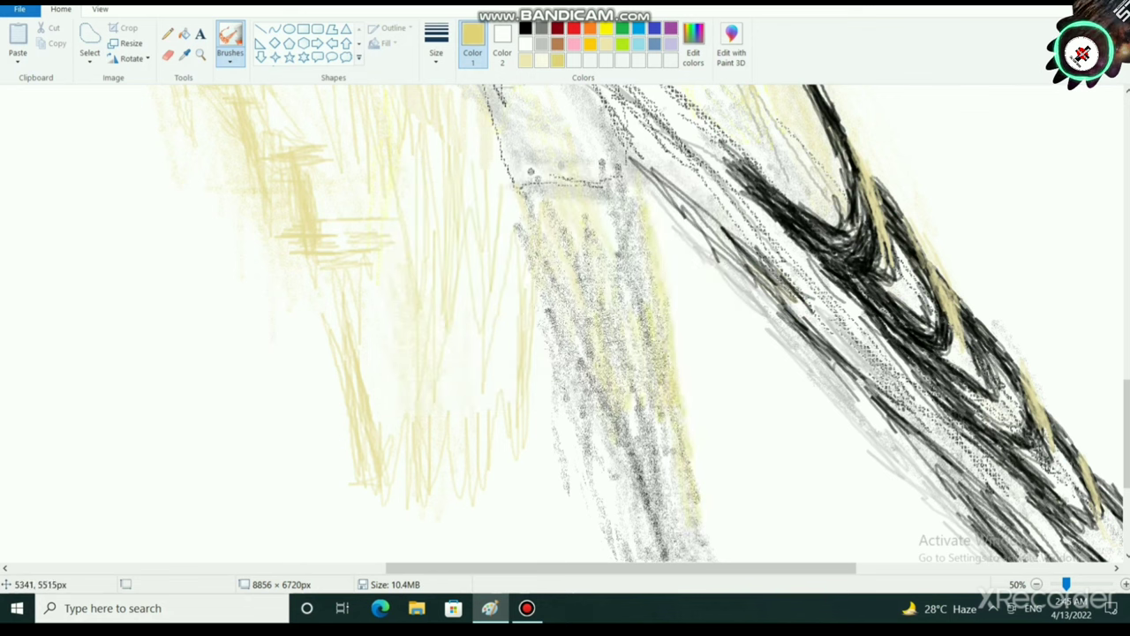
pyautogui.moveTo(529, 277); pyautogui.dragTo(557, 362)
pyautogui.moveTo(583, 425); pyautogui.dragTo(535, 348)
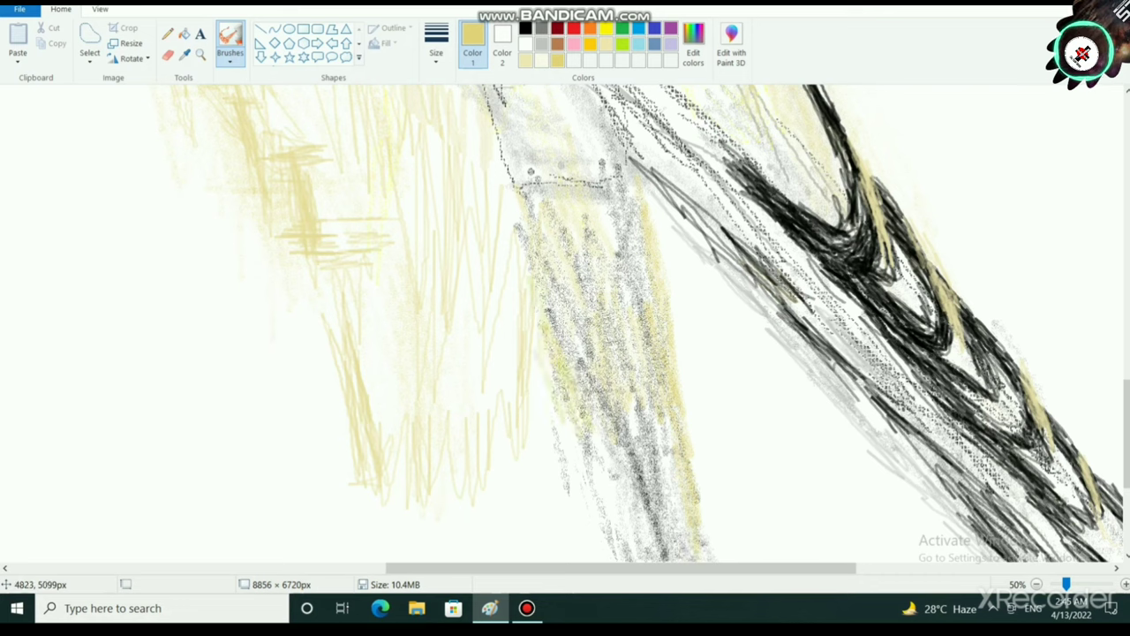
pyautogui.moveTo(582, 467); pyautogui.dragTo(602, 522)
pyautogui.moveTo(583, 362); pyautogui.dragTo(625, 495)
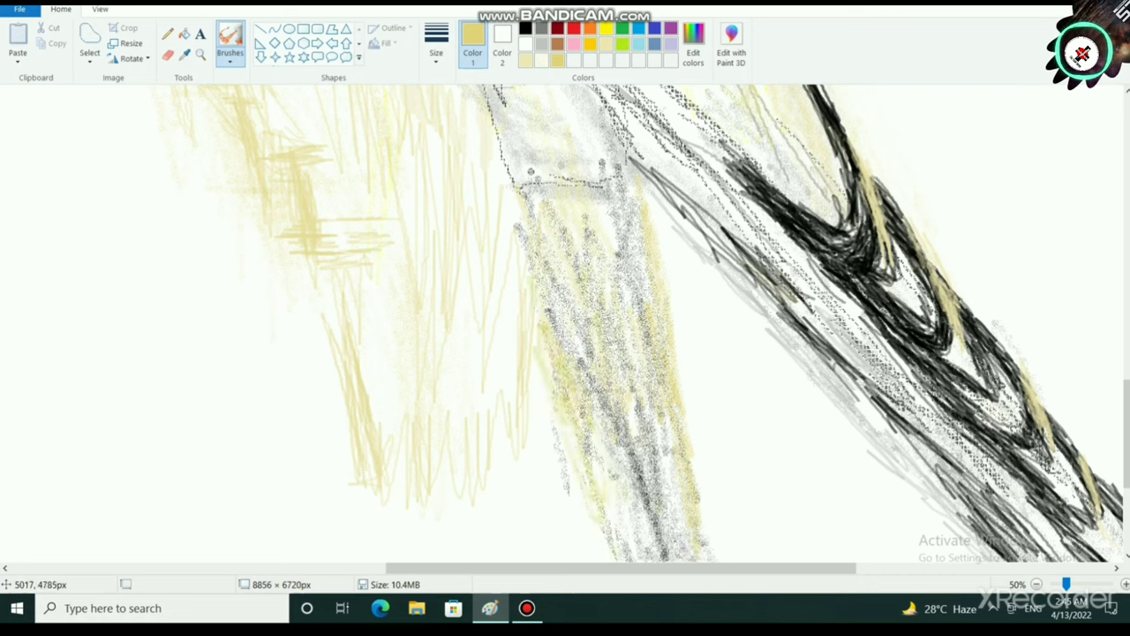
pyautogui.moveTo(596, 227); pyautogui.dragTo(593, 121)
# Step: Extend the deeper-yellow streaks down the edges and middle of the gray vertical tail branch toward its lower end
pyautogui.moveTo(589, 514); pyautogui.dragTo(594, 560)
pyautogui.moveTo(642, 496); pyautogui.dragTo(649, 511)
pyautogui.moveTo(638, 464); pyautogui.dragTo(648, 505)
pyautogui.scroll(-3, 615, 472)
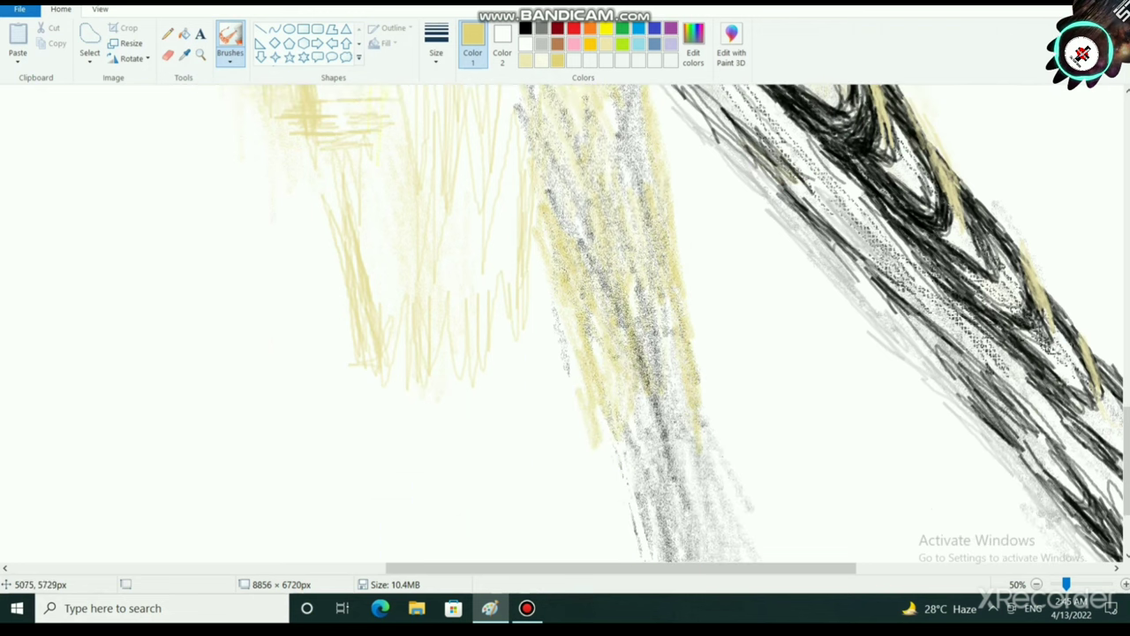
pyautogui.moveTo(602, 413); pyautogui.dragTo(638, 549)
pyautogui.moveTo(646, 397); pyautogui.dragTo(678, 510)
pyautogui.moveTo(682, 447); pyautogui.dragTo(703, 525)
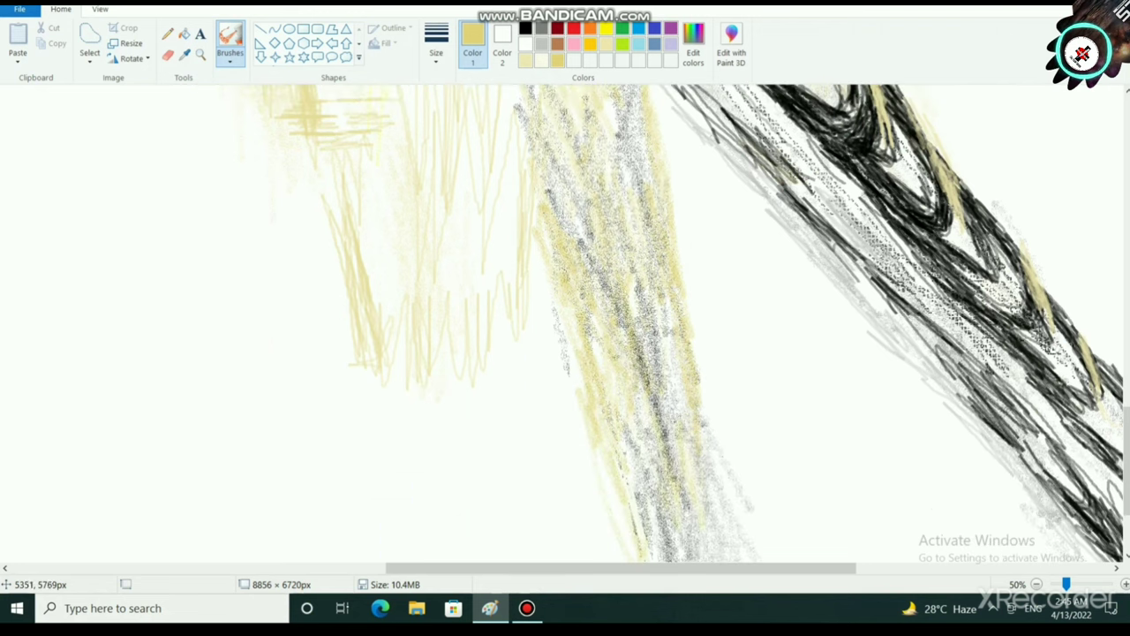
pyautogui.moveTo(706, 424); pyautogui.dragTo(723, 527)
pyautogui.moveTo(646, 455); pyautogui.dragTo(654, 475)
pyautogui.moveTo(660, 411); pyautogui.dragTo(664, 438)
# Step: Cover the lowest part and tip of the vertical tail branch with deeper-yellow strokes
pyautogui.scroll(-4, 656, 483)
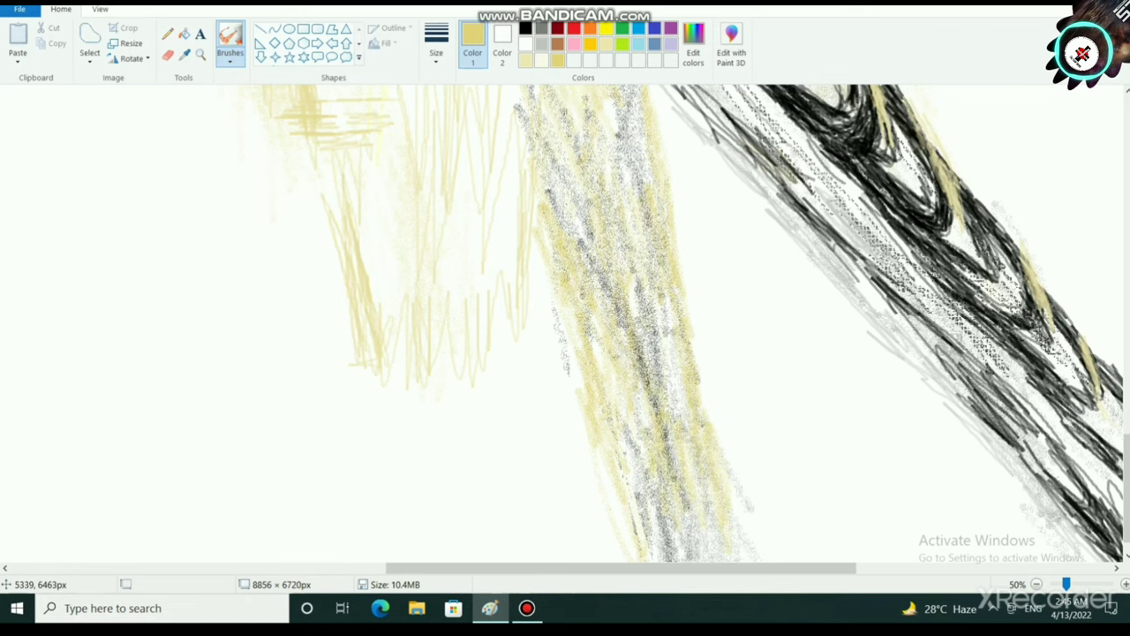
pyautogui.moveTo(654, 371); pyautogui.dragTo(677, 485)
pyautogui.moveTo(634, 406)
pyautogui.mouseDown()
pyautogui.moveTo(654, 503)
pyautogui.moveTo(701, 528)
pyautogui.mouseUp()
pyautogui.moveTo(730, 429)
pyautogui.mouseDown()
pyautogui.moveTo(757, 512)
pyautogui.moveTo(741, 543)
pyautogui.moveTo(686, 534)
pyautogui.moveTo(727, 433)
pyautogui.mouseUp()
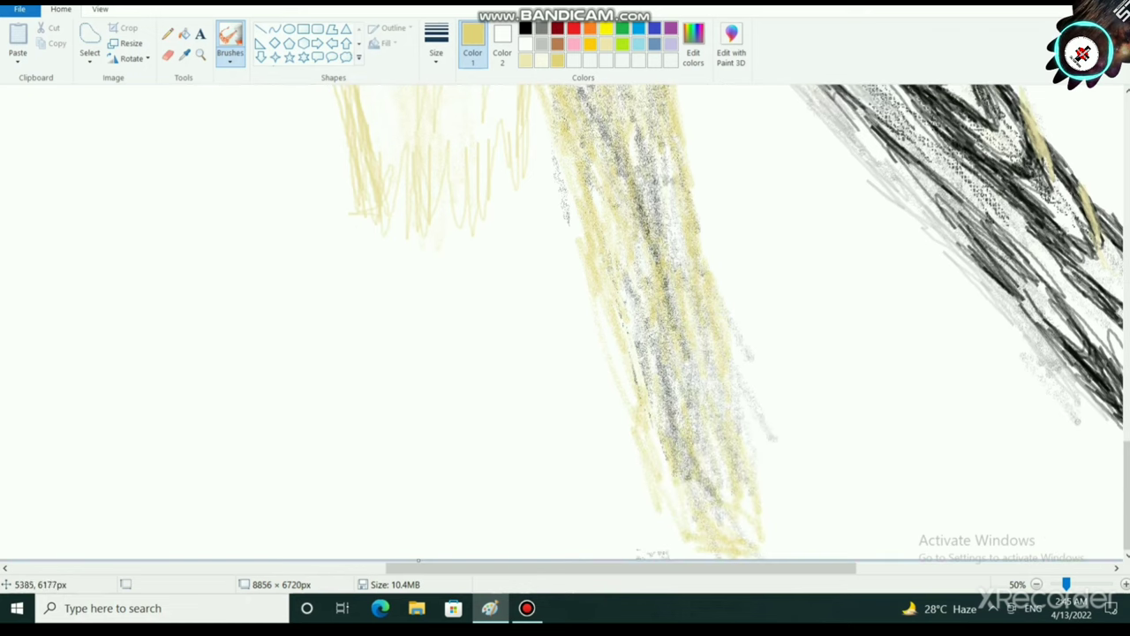
pyautogui.scroll(-2, 762, 505)
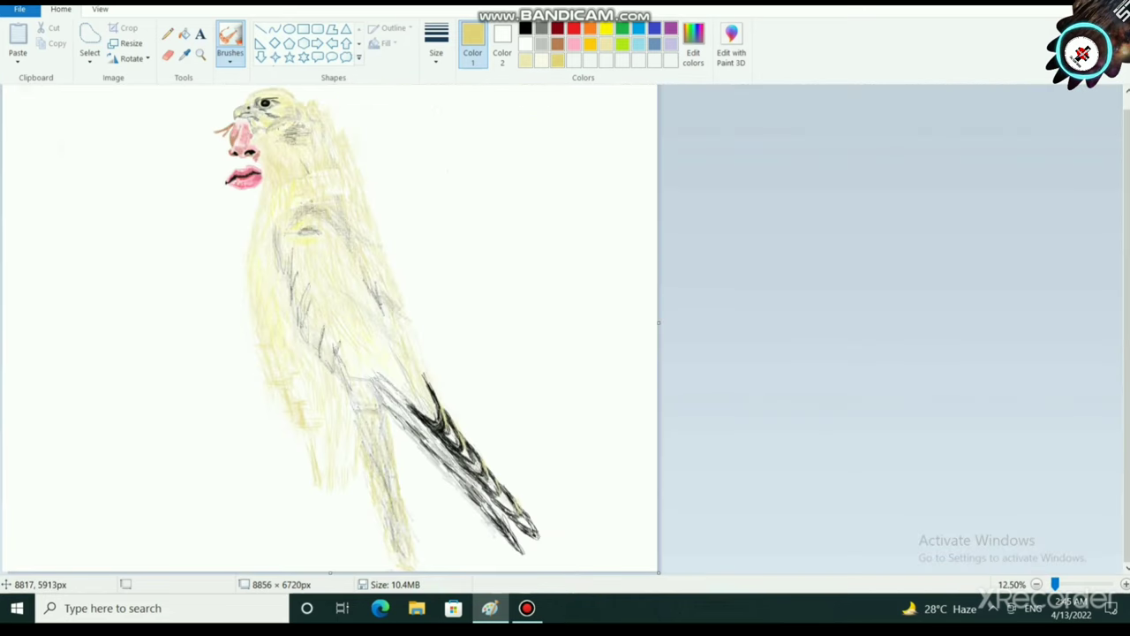
# Step: Fill the pale band across the bird's neck with fine deeper-yellow feather strokes, using another brush at the thinnest size
pyautogui.scroll(1, 435, 458)
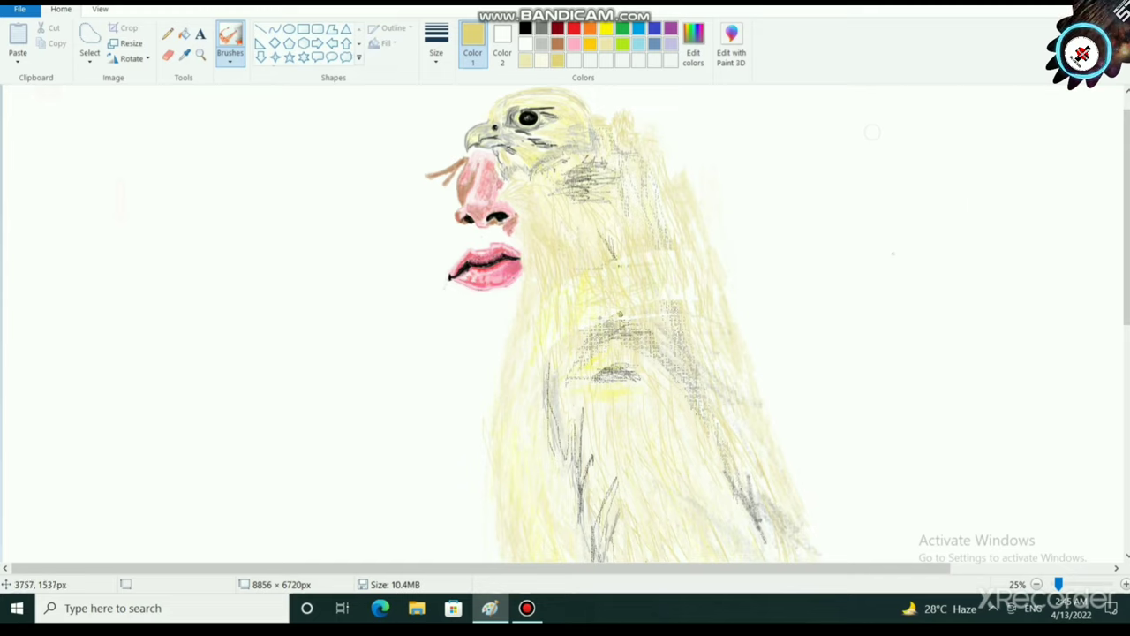
pyautogui.click(436, 51)
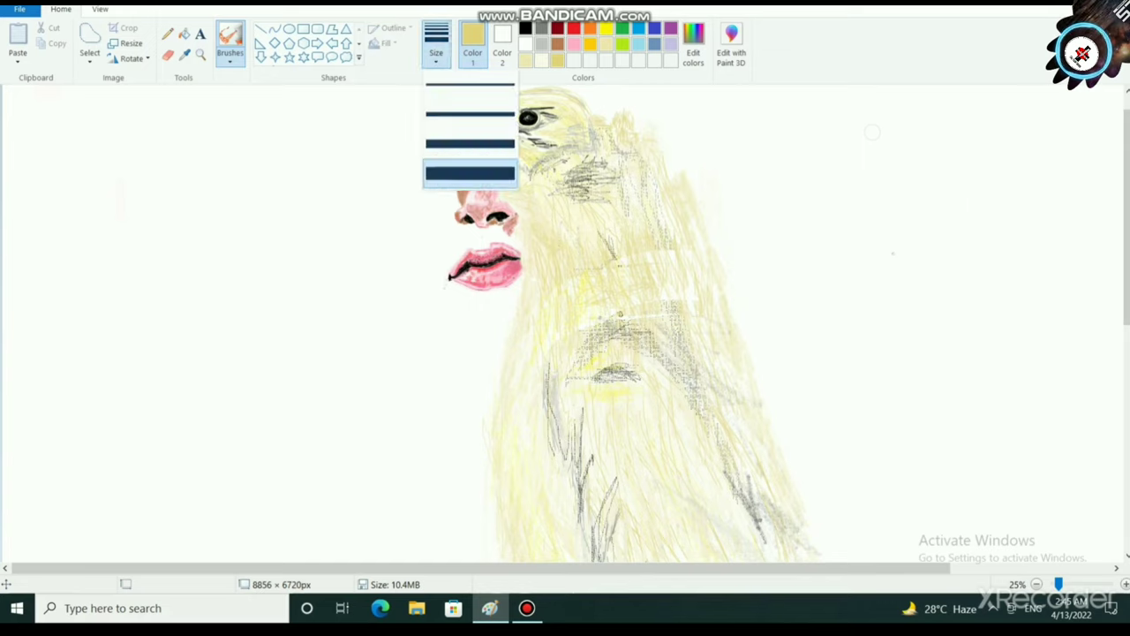
pyautogui.click(230, 55)
pyautogui.click(232, 114)
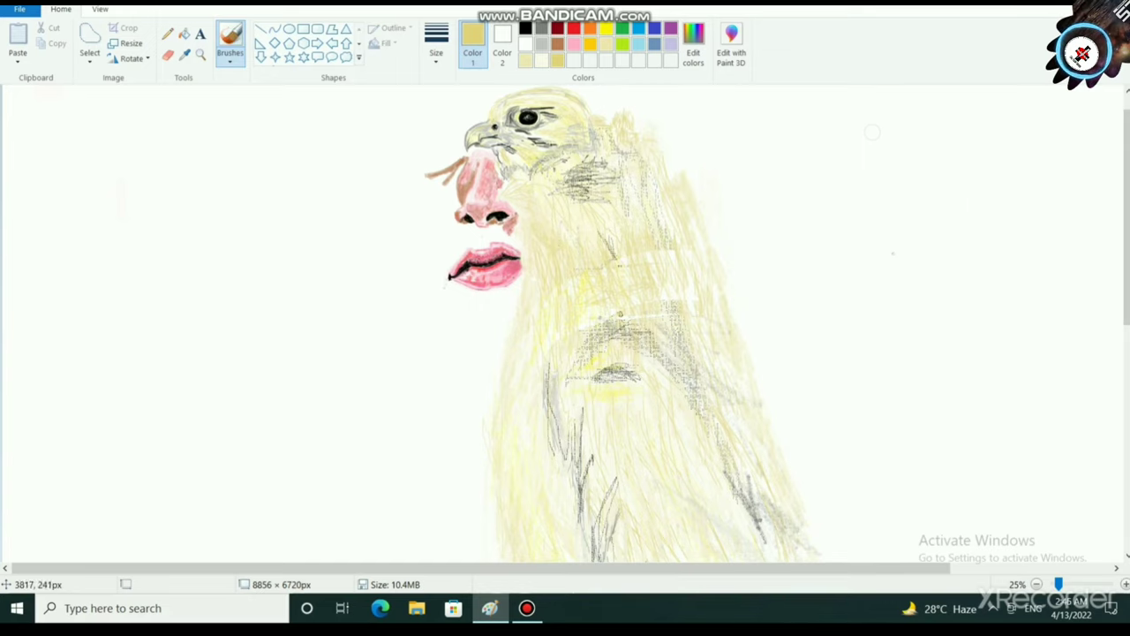
pyautogui.moveTo(640, 307); pyautogui.dragTo(584, 208)
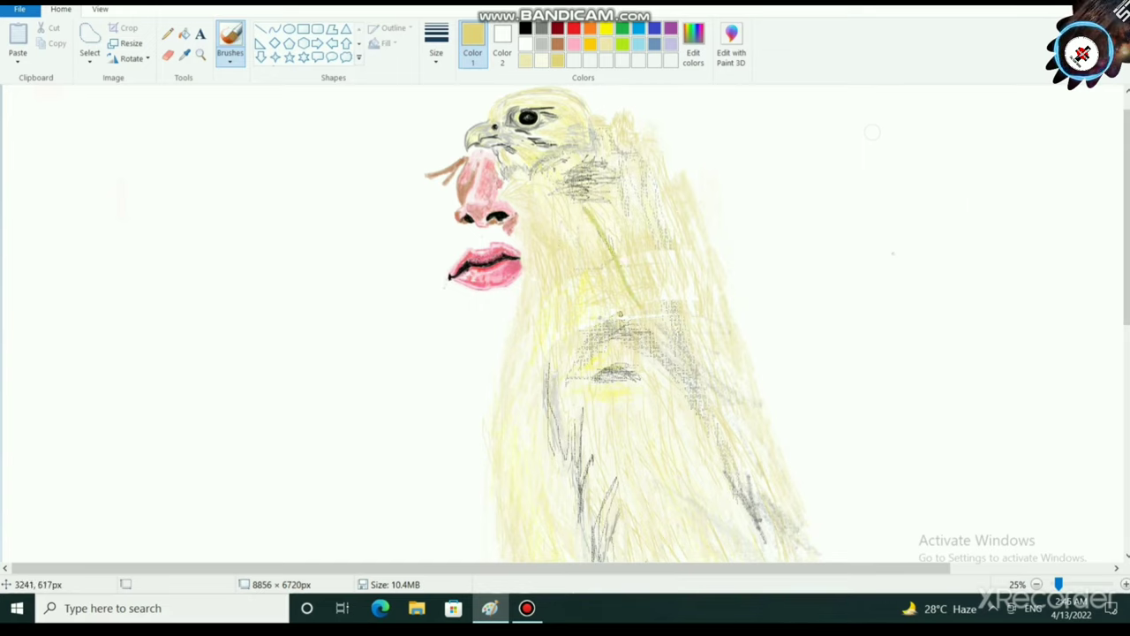
pyautogui.hotkey('ctrl', 'z')
pyautogui.click(436, 51)
pyautogui.click(461, 84)
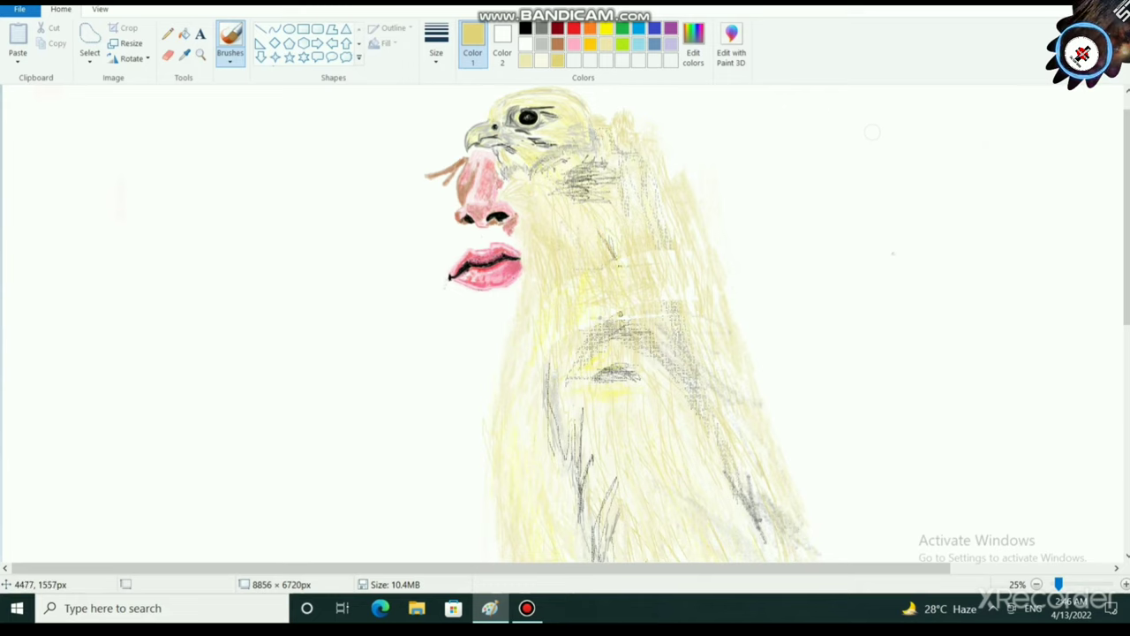
pyautogui.moveTo(660, 274)
pyautogui.mouseDown()
pyautogui.moveTo(662, 240)
pyautogui.moveTo(608, 243)
pyautogui.mouseUp()
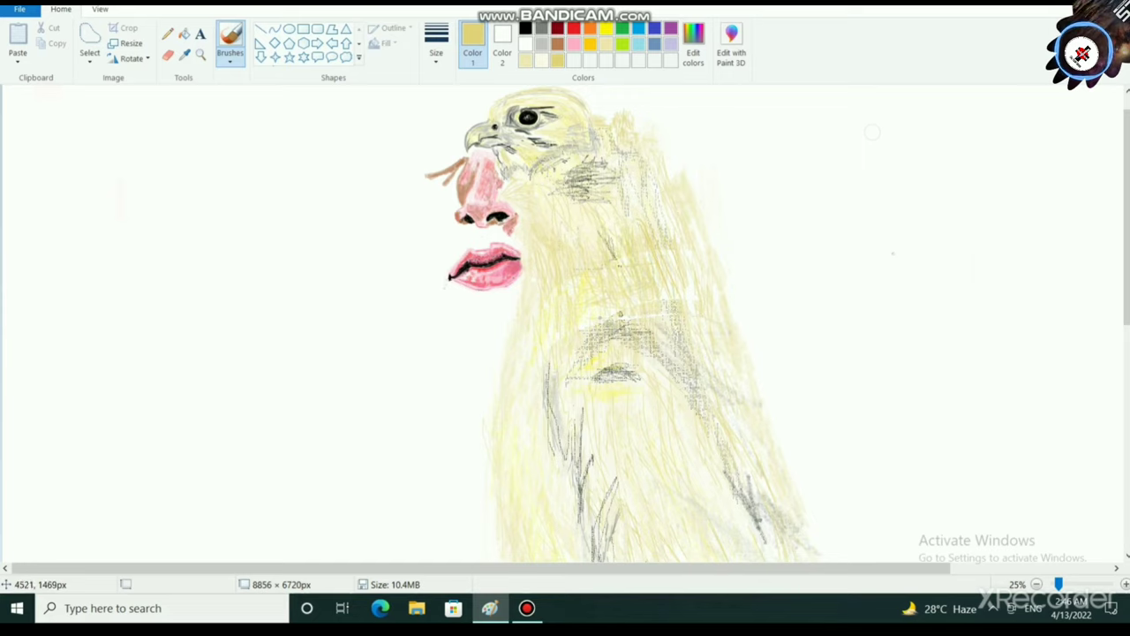
pyautogui.moveTo(666, 263); pyautogui.dragTo(663, 245)
pyautogui.moveTo(686, 256); pyautogui.dragTo(694, 300)
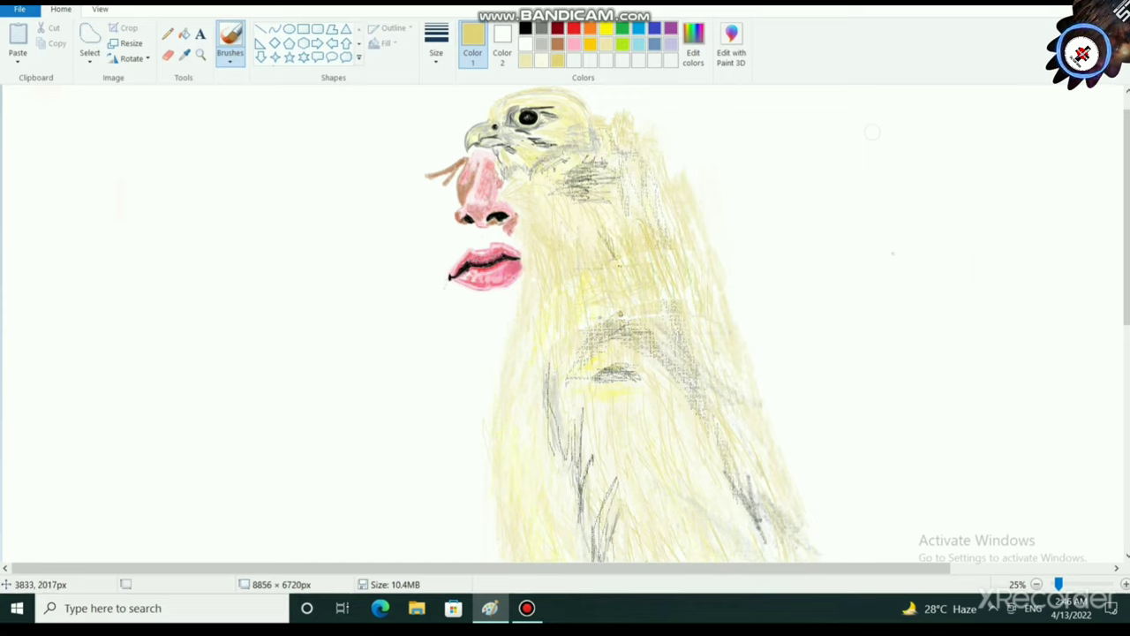
# Step: Draw thin deeper-yellow strands down the front of the chest below the lips, undoing the two misplaced outer ones
pyautogui.moveTo(546, 294); pyautogui.dragTo(543, 352)
pyautogui.moveTo(519, 371); pyautogui.dragTo(517, 414)
pyautogui.moveTo(536, 297); pyautogui.dragTo(518, 370)
pyautogui.moveTo(541, 339); pyautogui.dragTo(541, 387)
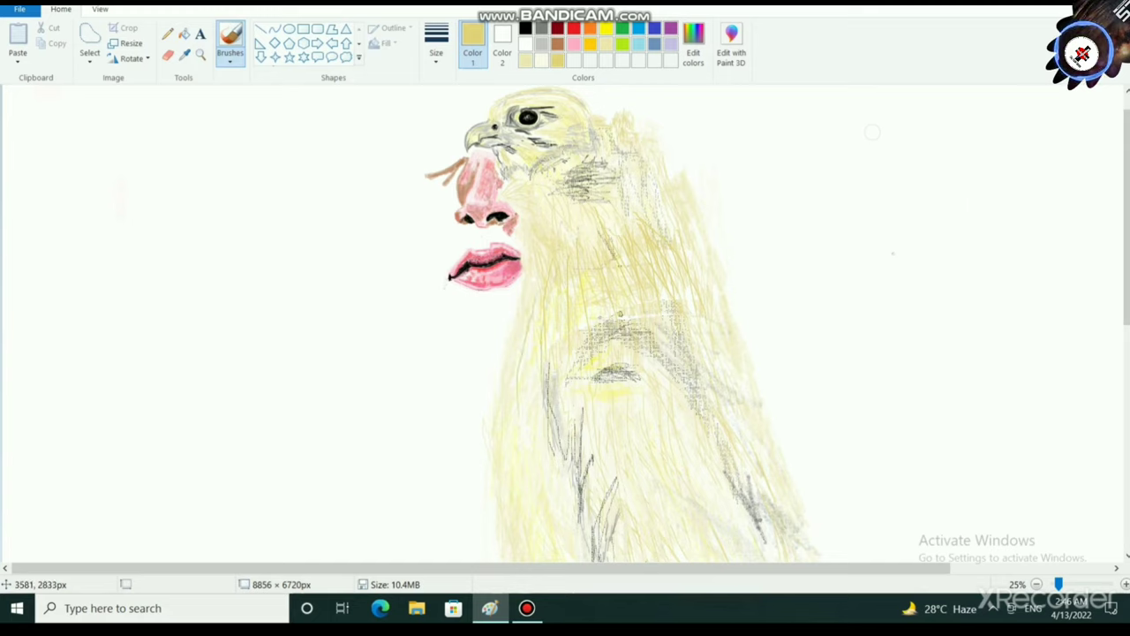
pyautogui.moveTo(532, 471); pyautogui.dragTo(535, 315)
pyautogui.moveTo(504, 415); pyautogui.dragTo(519, 310)
pyautogui.moveTo(460, 493); pyautogui.dragTo(509, 338)
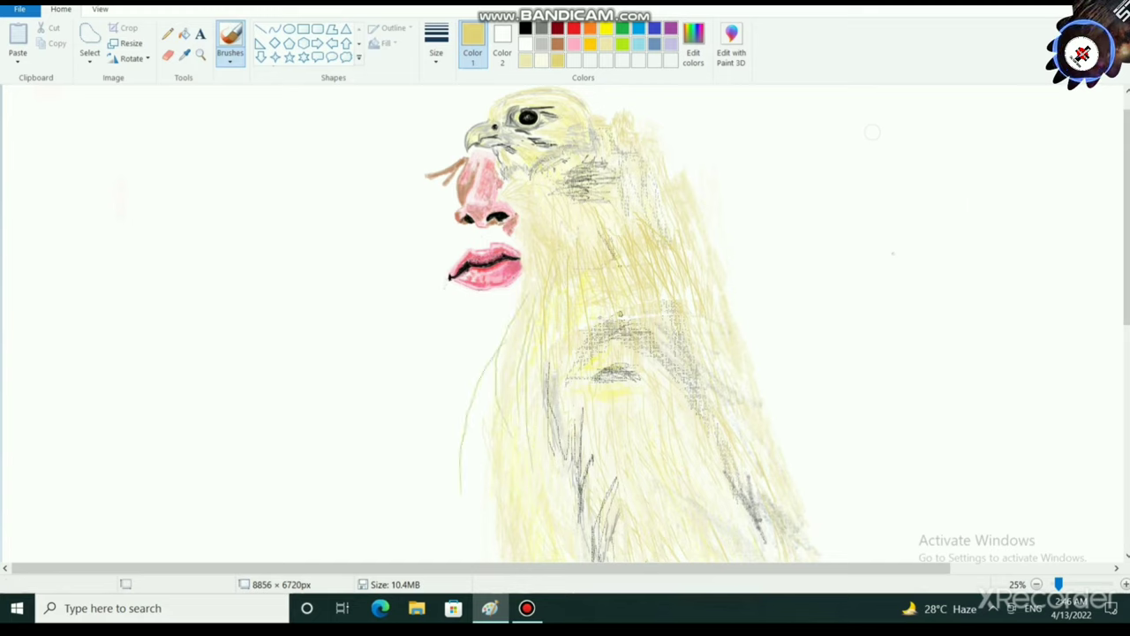
pyautogui.hotkey('ctrl', 'z')
pyautogui.hotkey('ctrl', 'z')
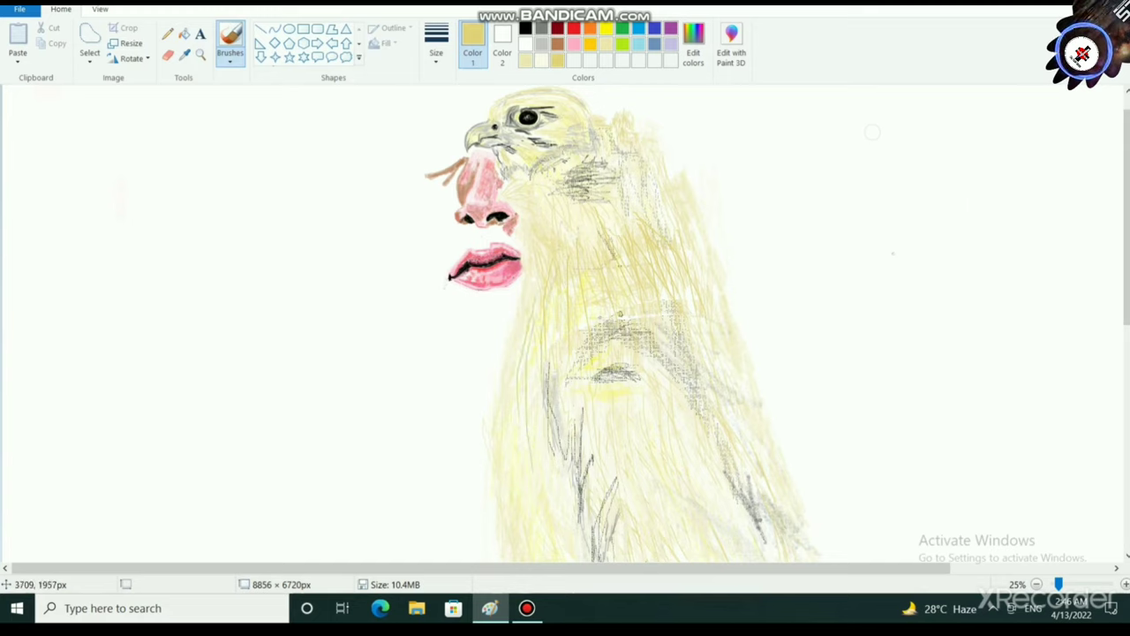
# Step: Add more long thin yellow strands from the throat down the front of the chest beside the wing
pyautogui.scroll(1, 578, 452)
pyautogui.scroll(-3, 580, 453)
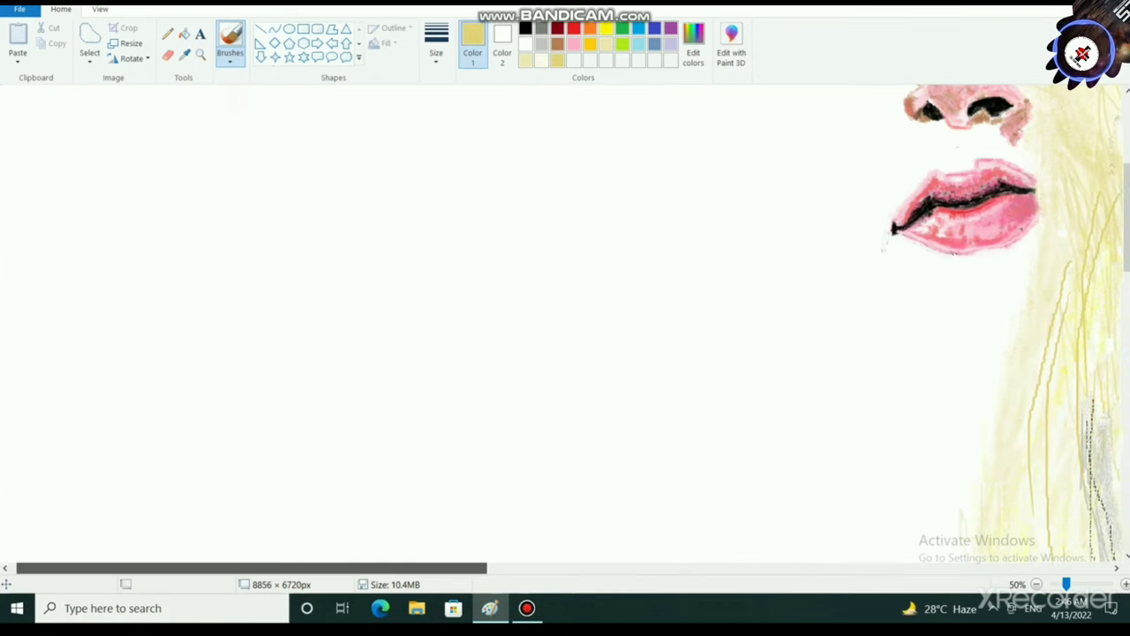
pyautogui.moveTo(227, 567); pyautogui.dragTo(583, 568)
pyautogui.scroll(-1, 339, 415)
pyautogui.scroll(2, 295, 384)
pyautogui.scroll(-2, 230, 433)
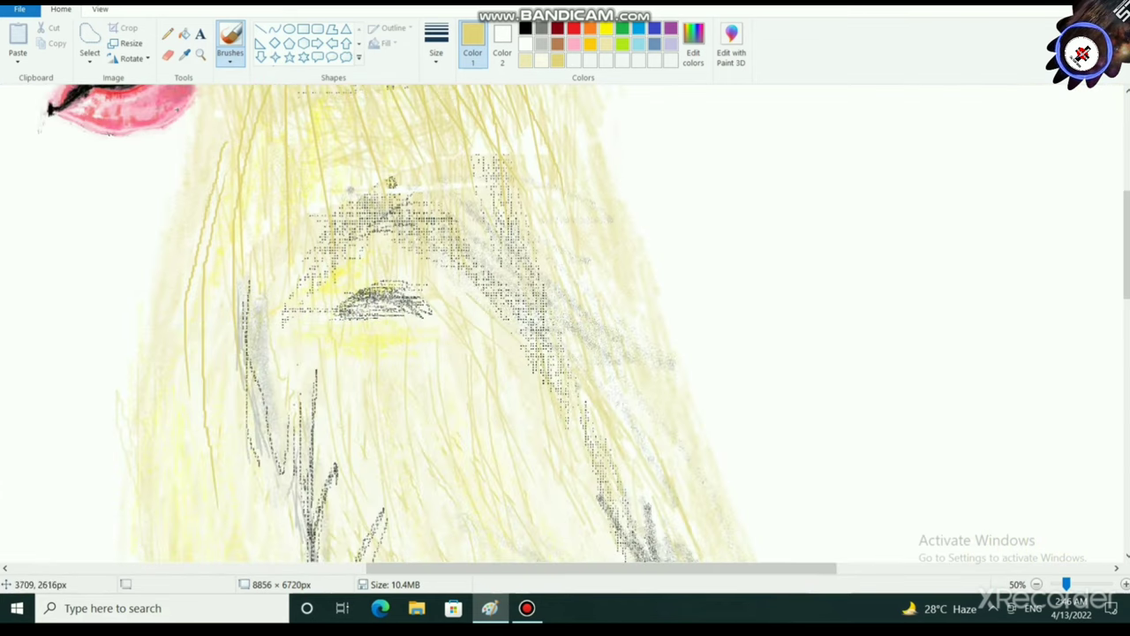
pyautogui.moveTo(221, 439); pyautogui.dragTo(269, 115)
pyautogui.moveTo(188, 392)
pyautogui.mouseDown()
pyautogui.moveTo(183, 311)
pyautogui.moveTo(244, 125)
pyautogui.mouseUp()
pyautogui.scroll(2, 243, 133)
pyautogui.moveTo(303, 423); pyautogui.dragTo(305, 247)
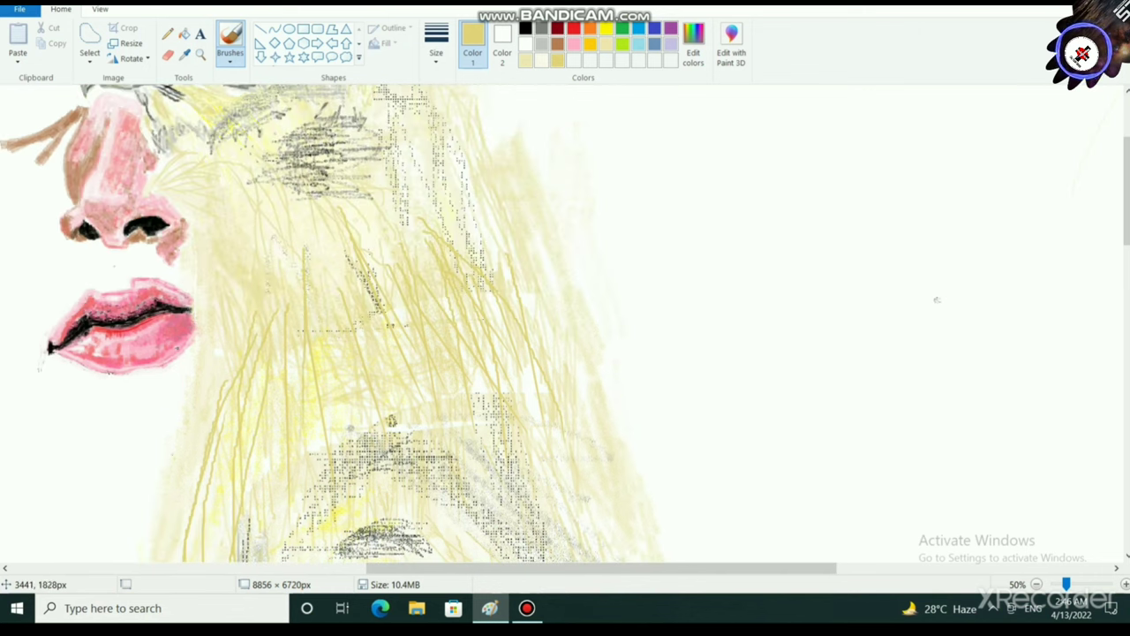
# Step: Draw long curved yellow strands down the throat beside the nose and lips, starting just below the bird's chin
pyautogui.moveTo(174, 455); pyautogui.dragTo(230, 226)
pyautogui.moveTo(193, 424); pyautogui.dragTo(258, 205)
pyautogui.moveTo(246, 285)
pyautogui.mouseDown()
pyautogui.moveTo(251, 196)
pyautogui.moveTo(239, 169)
pyautogui.mouseUp()
pyautogui.moveTo(232, 259); pyautogui.dragTo(213, 157)
pyautogui.moveTo(211, 247); pyautogui.dragTo(182, 162)
pyautogui.moveTo(214, 237); pyautogui.dragTo(189, 160)
pyautogui.scroll(1, 190, 160)
pyautogui.scroll(-1, 190, 160)
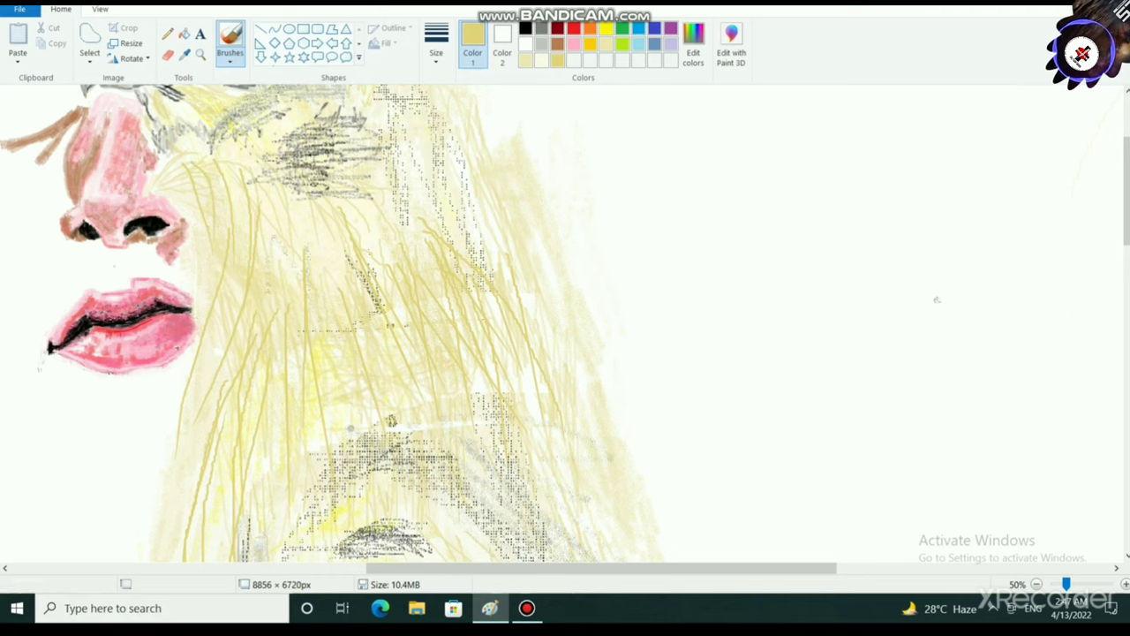
# Step: Draw thin slanting yellow strands down the back of the neck, undoing the last one on the outer shoulder edge
pyautogui.scroll(2, 894, 230)
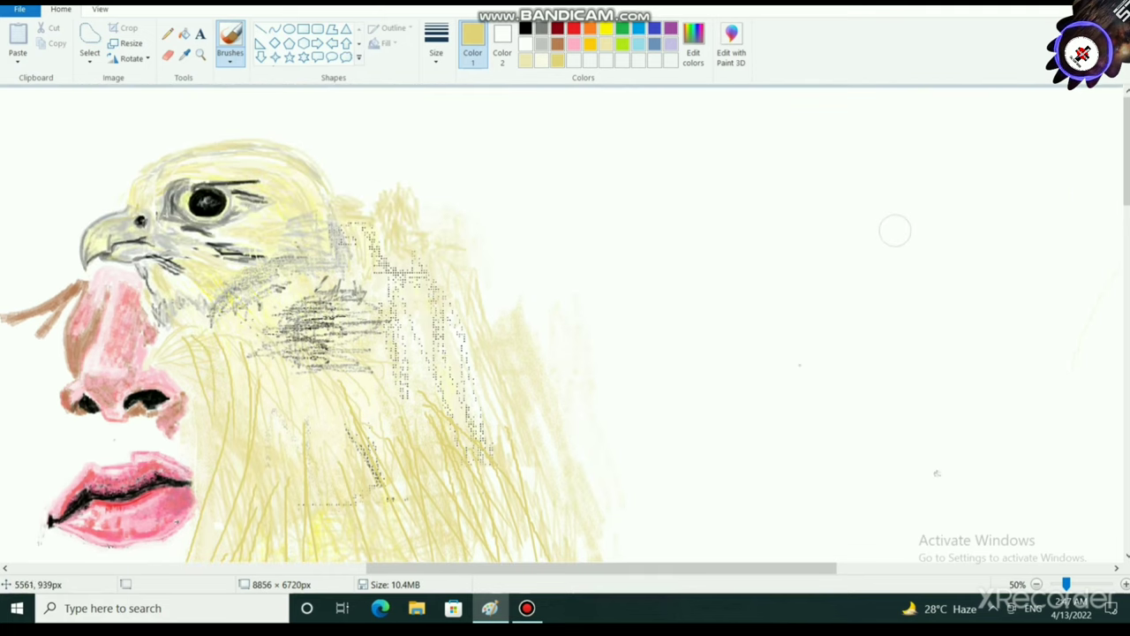
pyautogui.moveTo(551, 522); pyautogui.dragTo(471, 340)
pyautogui.moveTo(459, 383); pyautogui.dragTo(410, 288)
pyautogui.moveTo(449, 405)
pyautogui.mouseDown()
pyautogui.moveTo(424, 314)
pyautogui.moveTo(394, 265)
pyautogui.mouseUp()
pyautogui.moveTo(483, 423)
pyautogui.mouseDown()
pyautogui.moveTo(455, 318)
pyautogui.moveTo(422, 276)
pyautogui.mouseUp()
pyautogui.moveTo(543, 344); pyautogui.dragTo(598, 492)
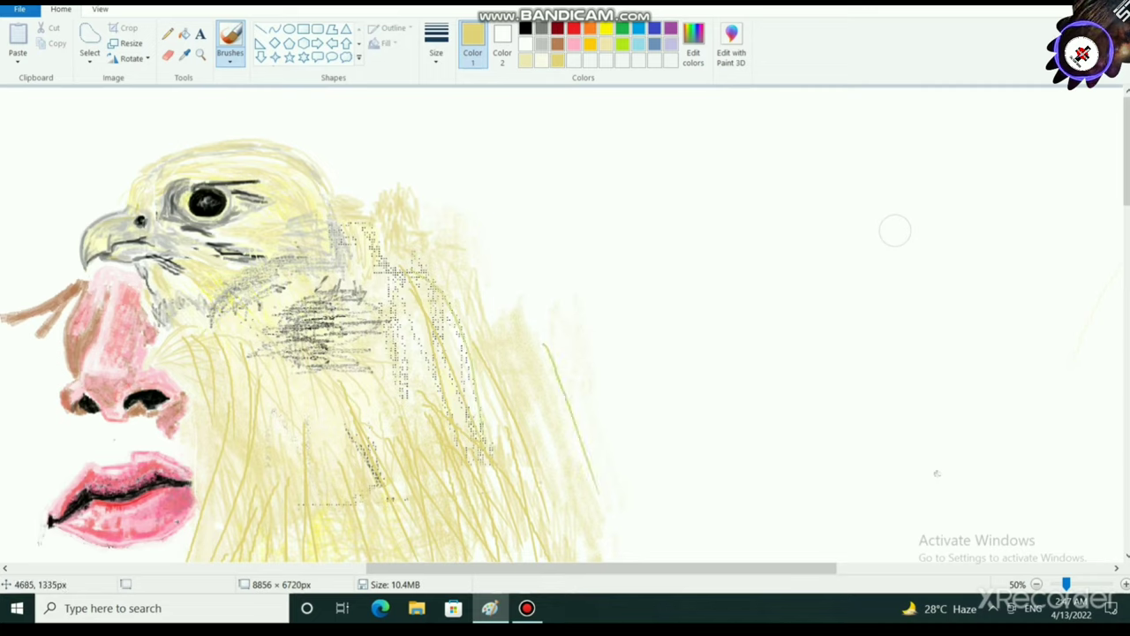
pyautogui.hotkey('ctrl', 'z')
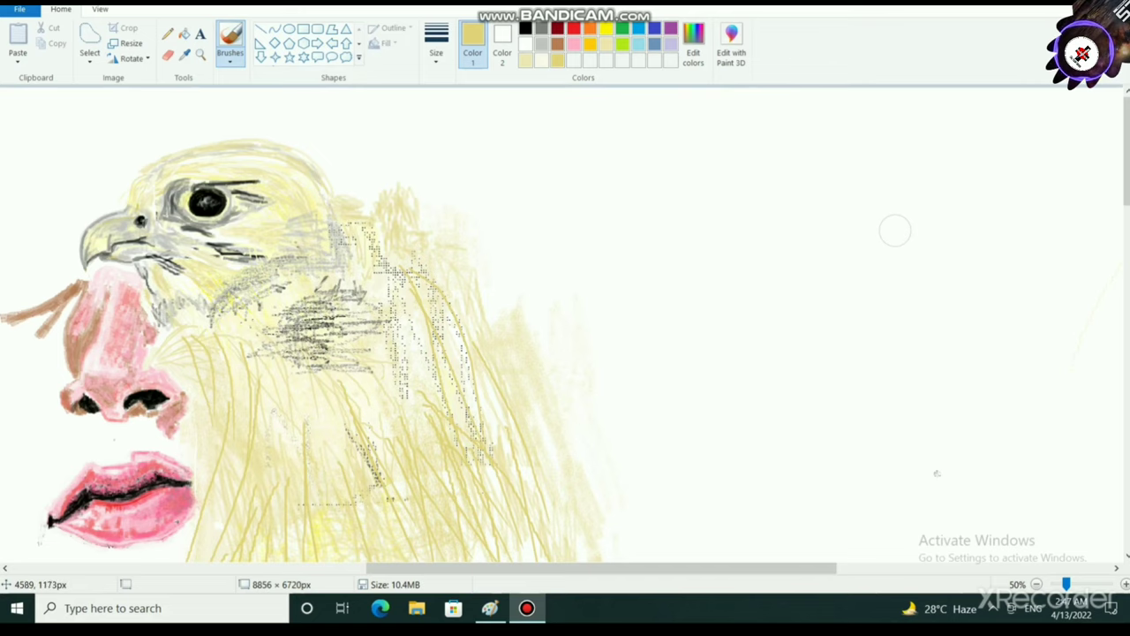
# Step: Mix a lighter cream-yellow brush colour with red 247, green 241 and blue 215
pyautogui.scroll(-12, 894, 231)
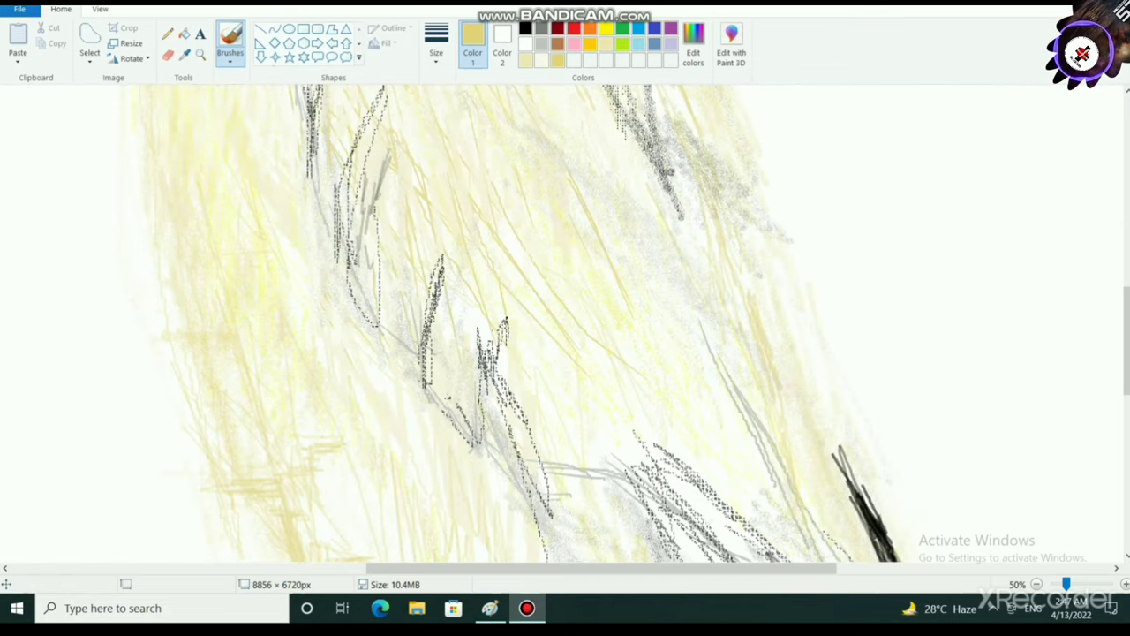
pyautogui.click(693, 46)
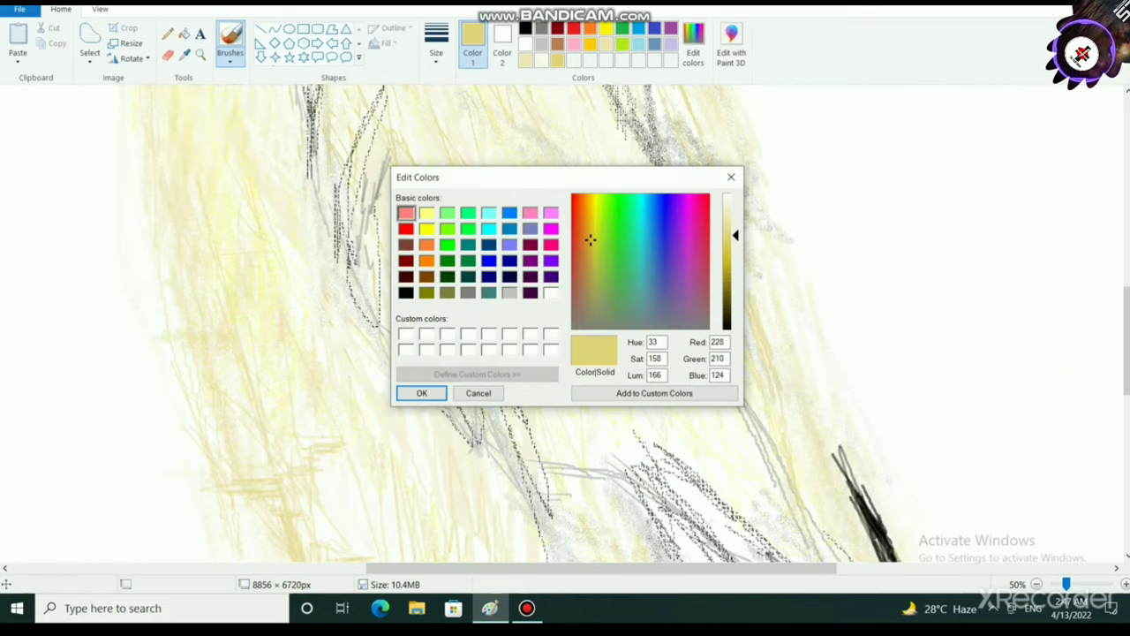
pyautogui.moveTo(735, 236); pyautogui.dragTo(736, 206)
pyautogui.click(421, 392)
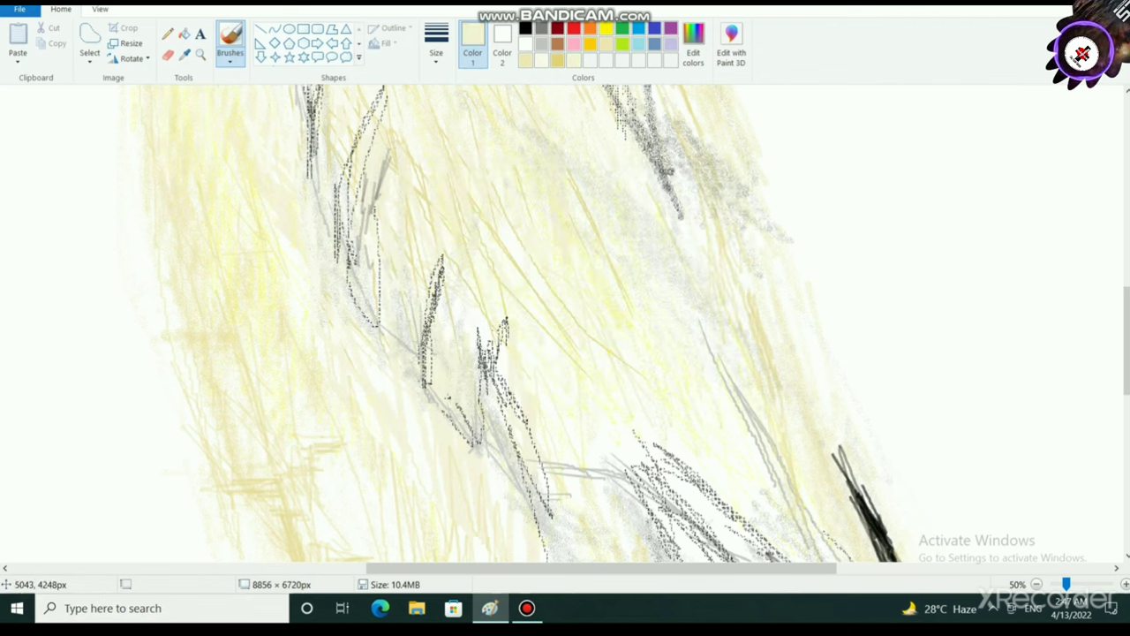
# Step: Draw a pale cream strand down the throat, just behind the nose and lips
pyautogui.scroll(1, 642, 505)
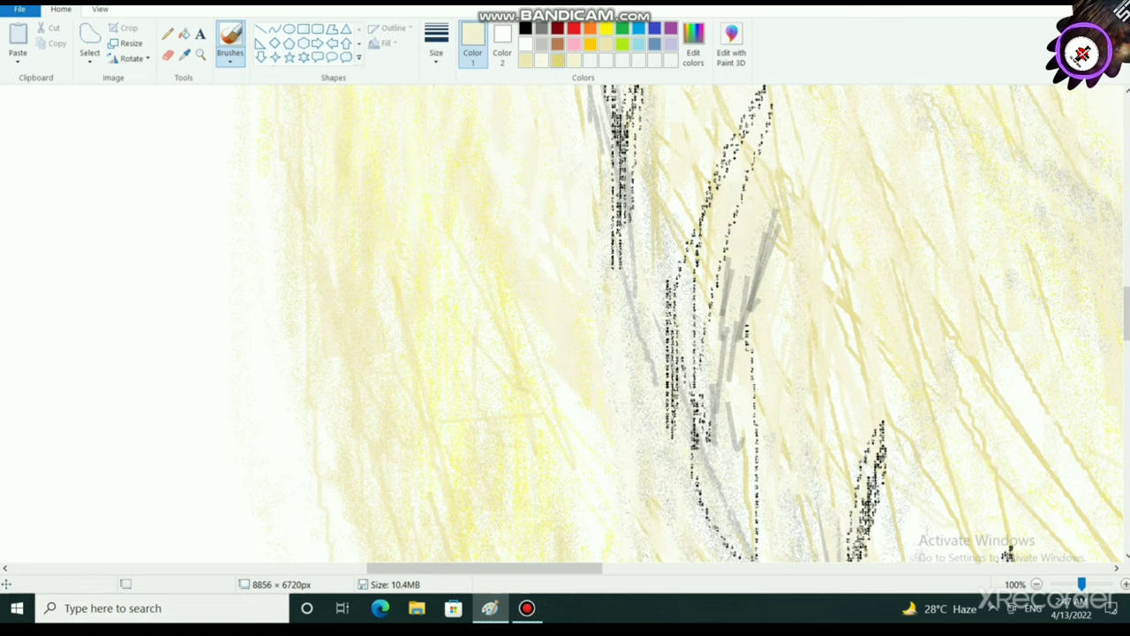
pyautogui.scroll(-2, 714, 464)
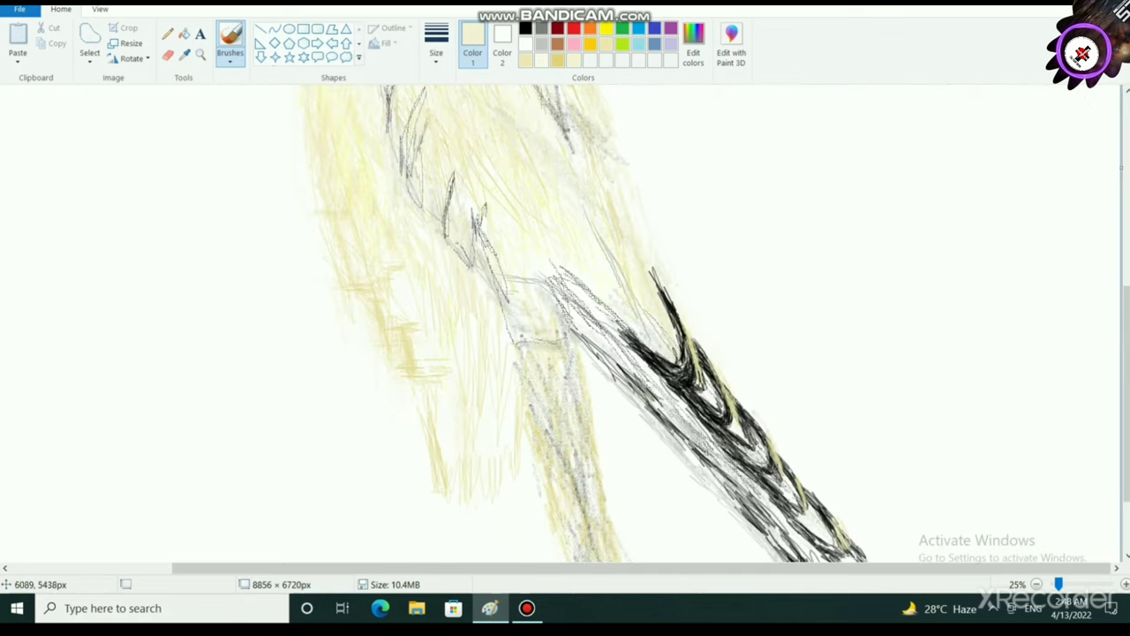
pyautogui.scroll(3, 622, 452)
pyautogui.scroll(3, 679, 159)
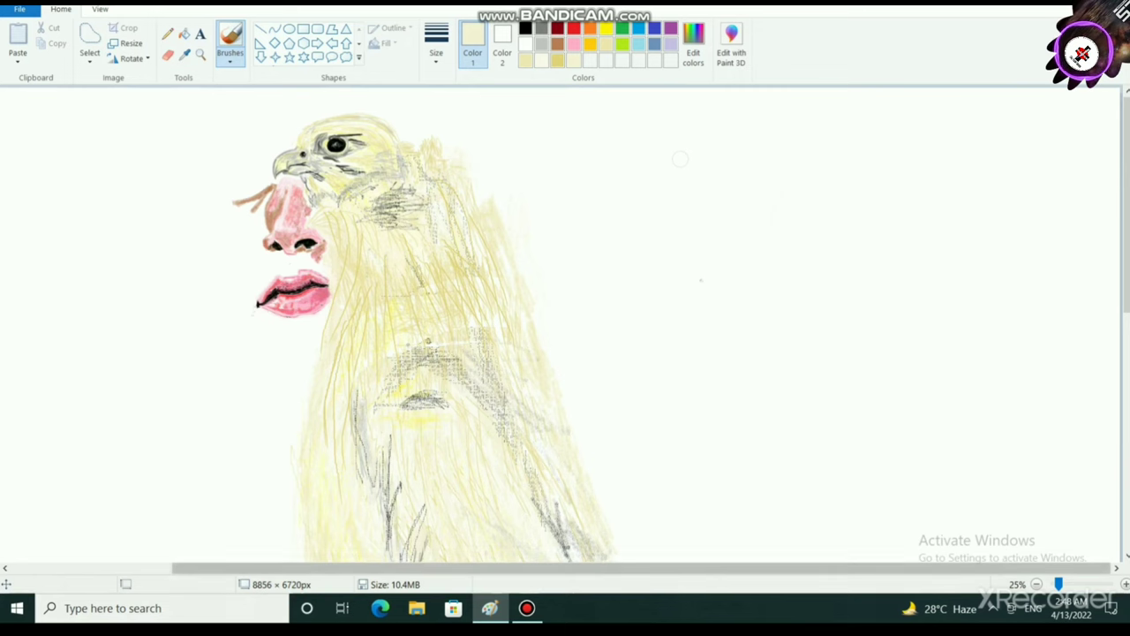
pyautogui.scroll(3, 494, 459)
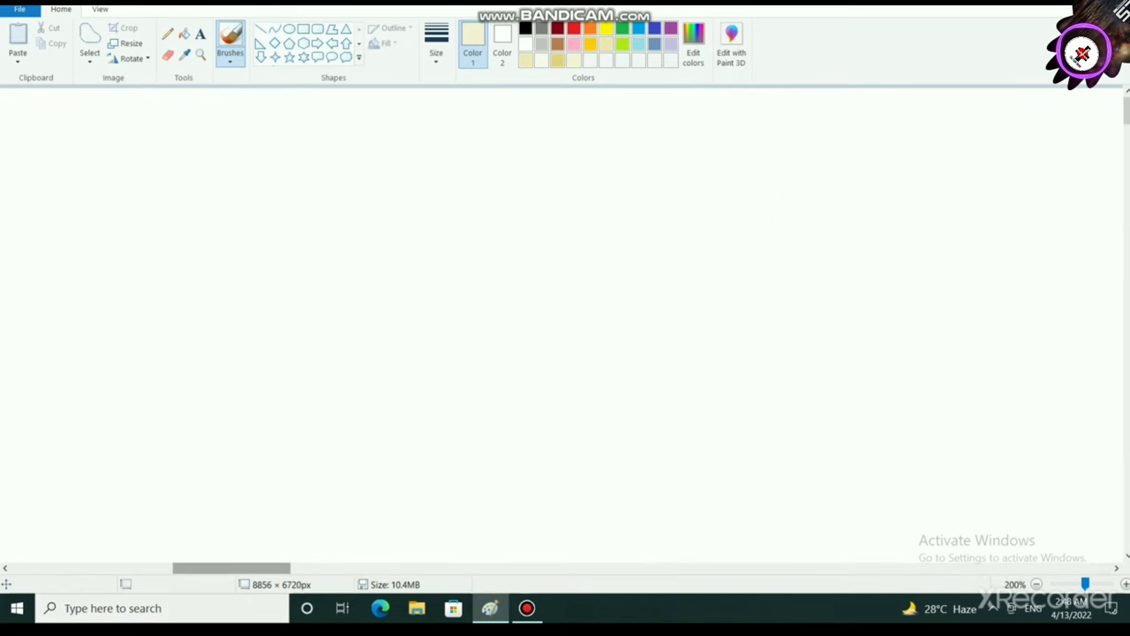
pyautogui.moveTo(231, 568)
pyautogui.mouseDown()
pyautogui.moveTo(562, 568)
pyautogui.moveTo(461, 568)
pyautogui.mouseUp()
pyautogui.scroll(-5, 617, 416)
pyautogui.scroll(-5, 617, 416)
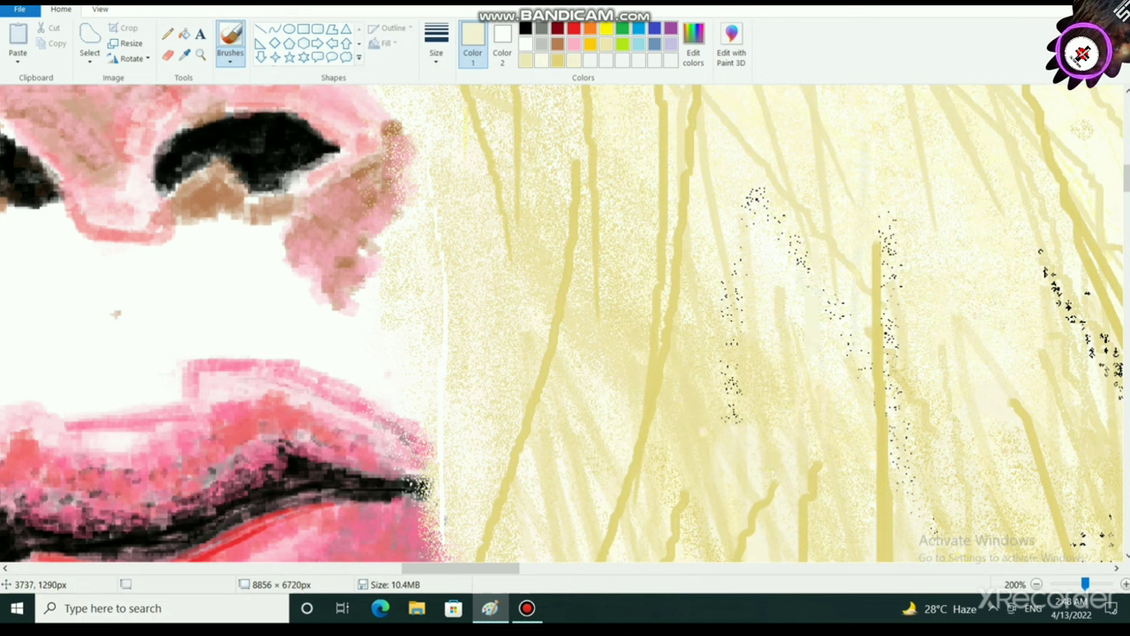
pyautogui.moveTo(535, 422)
pyautogui.mouseDown()
pyautogui.moveTo(556, 500)
pyautogui.moveTo(595, 225)
pyautogui.mouseUp()
# Step: Darken the cream brush colour slightly and draw thin vertical strands down the throat behind the nose and lips
pyautogui.click(693, 45)
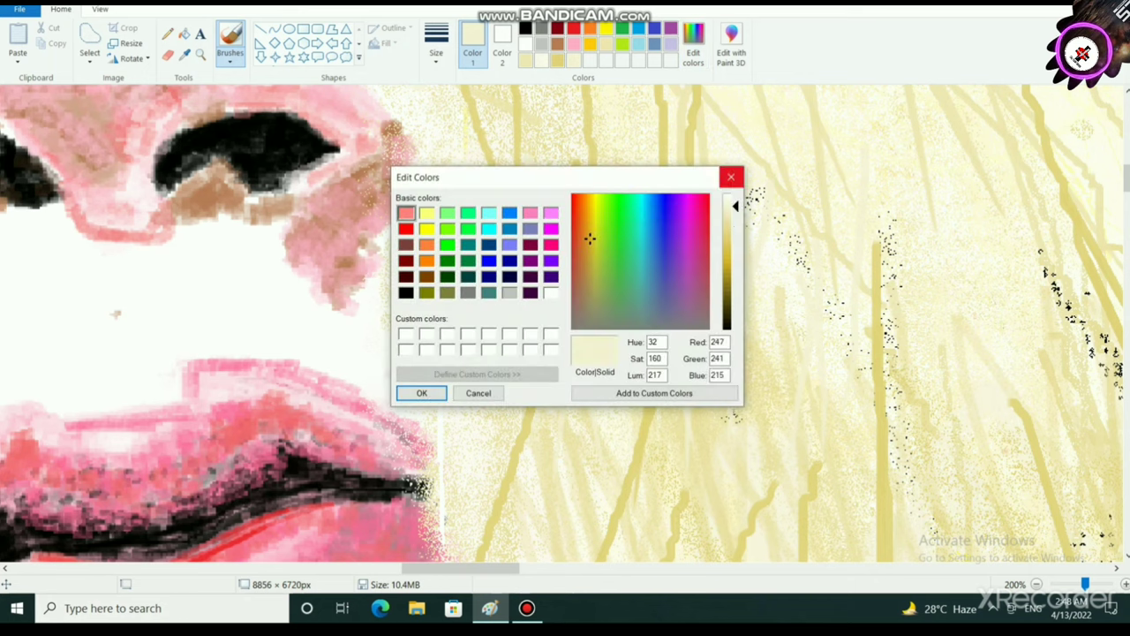
pyautogui.moveTo(734, 207)
pyautogui.mouseDown()
pyautogui.moveTo(734, 226)
pyautogui.moveTo(734, 210)
pyautogui.mouseUp()
pyautogui.click(421, 392)
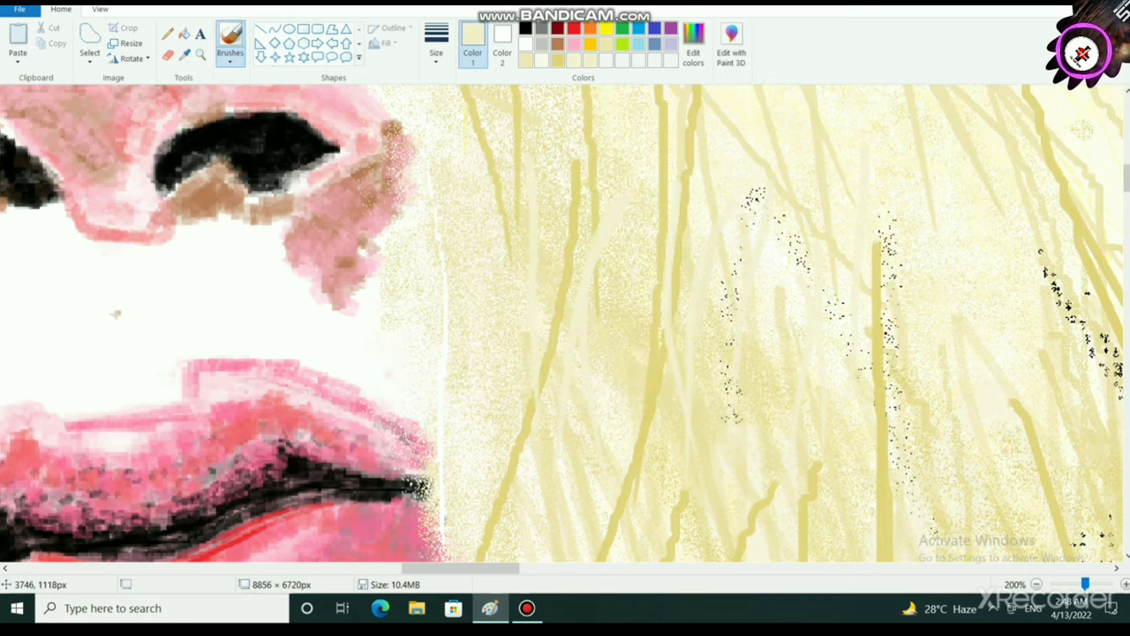
pyautogui.moveTo(873, 109); pyautogui.dragTo(882, 181)
pyautogui.moveTo(885, 89); pyautogui.dragTo(901, 149)
pyautogui.moveTo(967, 159); pyautogui.dragTo(980, 277)
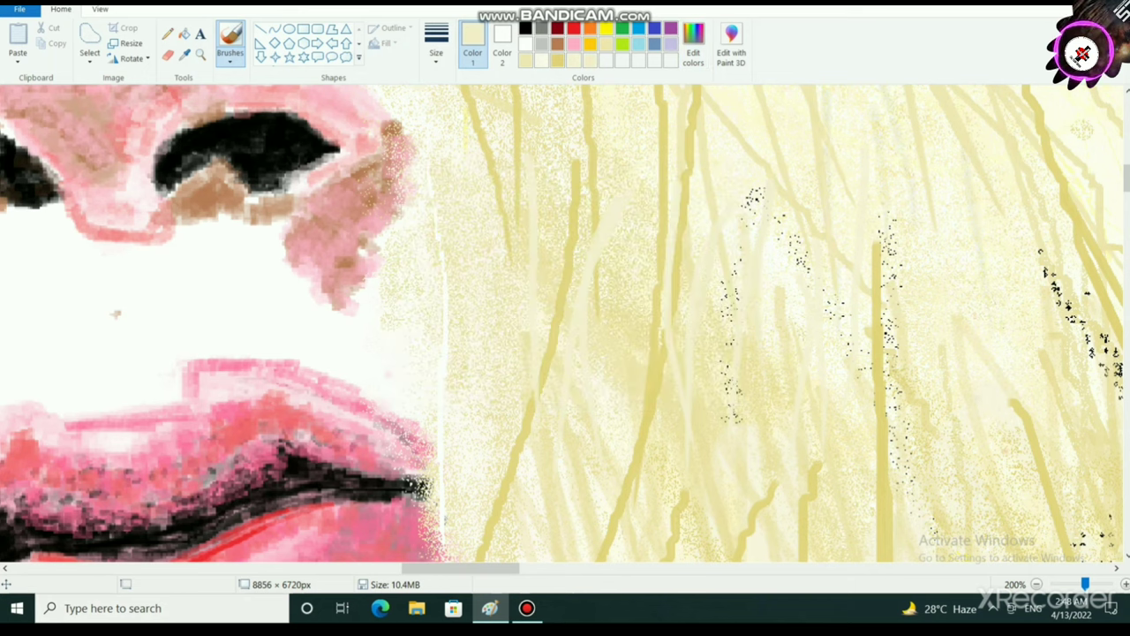
pyautogui.moveTo(962, 201); pyautogui.dragTo(967, 283)
pyautogui.moveTo(874, 234); pyautogui.dragTo(886, 348)
pyautogui.moveTo(752, 176); pyautogui.dragTo(769, 333)
# Step: Draw pale-yellow strands across the chest below the lips, in front of the dotted black shading
pyautogui.scroll(-3, 369, 405)
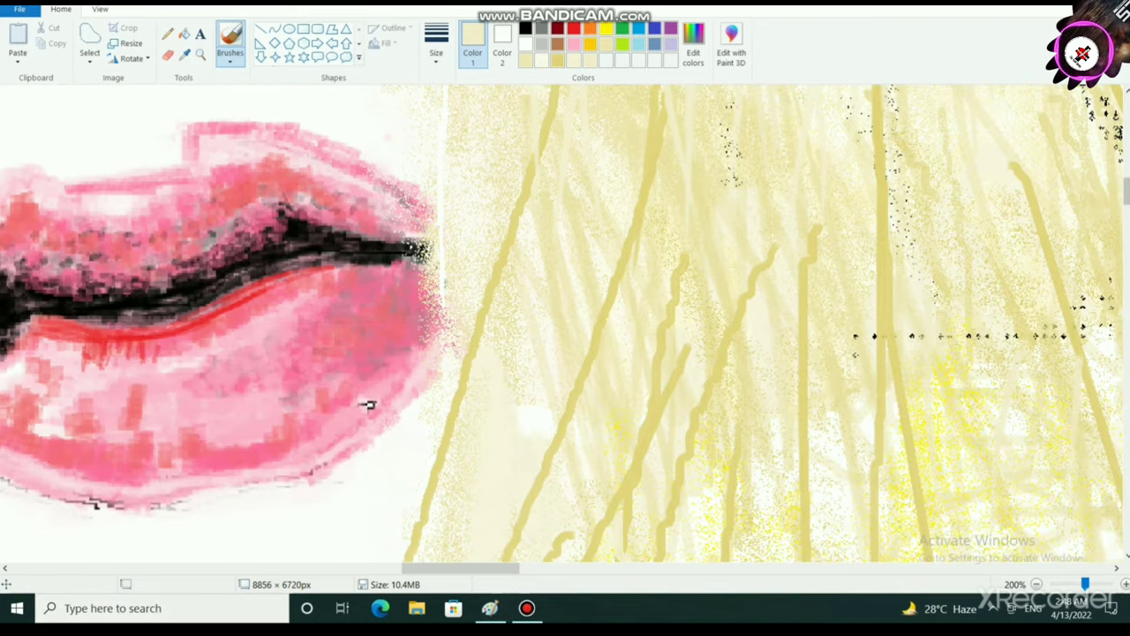
pyautogui.scroll(-10, 369, 405)
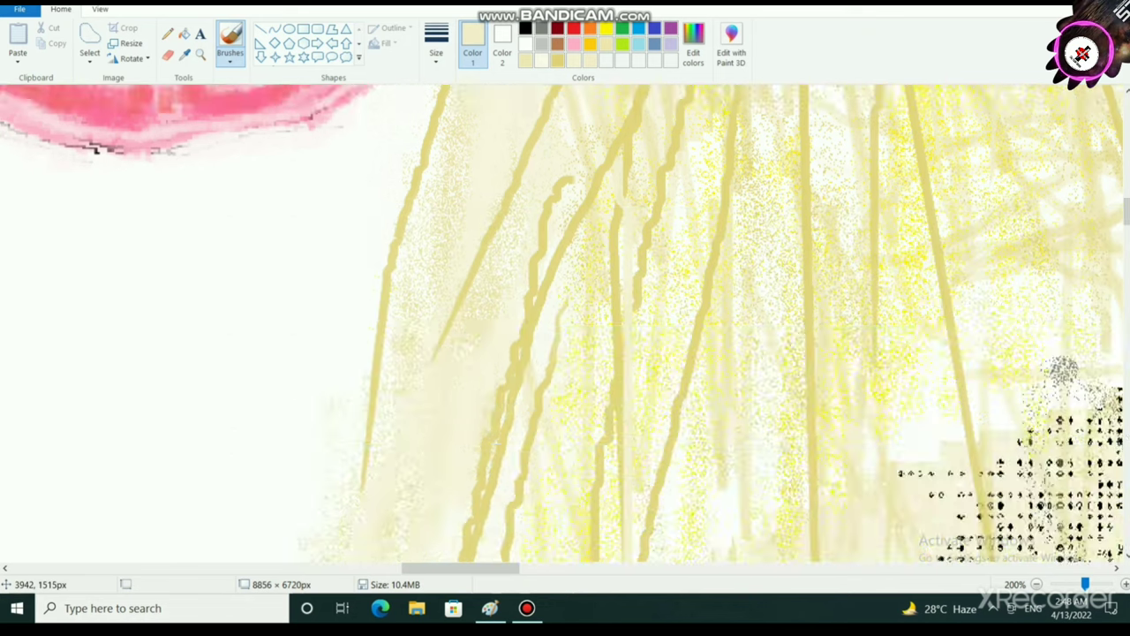
pyautogui.moveTo(832, 265)
pyautogui.mouseDown()
pyautogui.moveTo(842, 180)
pyautogui.moveTo(920, 304)
pyautogui.moveTo(996, 129)
pyautogui.moveTo(1053, 321)
pyautogui.mouseUp()
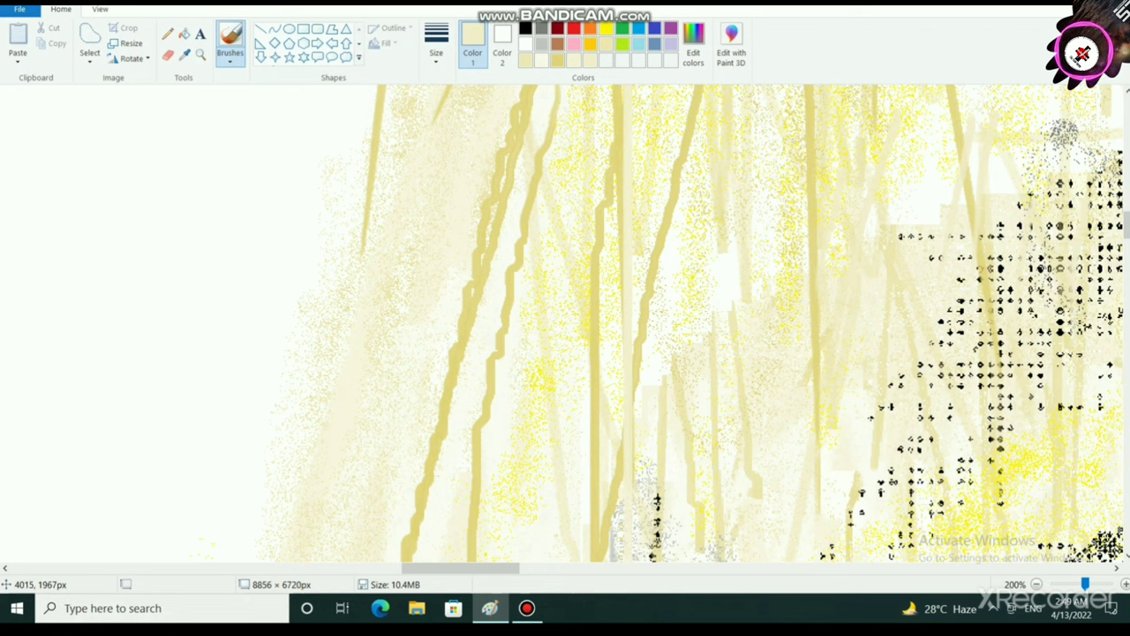
pyautogui.moveTo(728, 364); pyautogui.dragTo(763, 231)
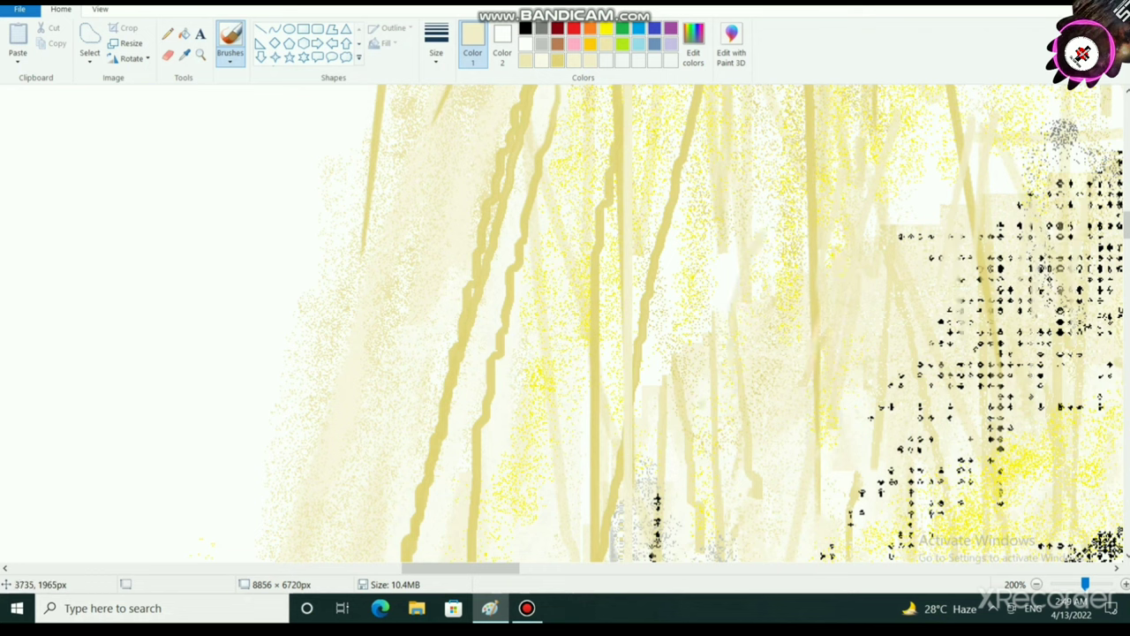
pyautogui.moveTo(719, 323); pyautogui.dragTo(773, 150)
pyautogui.moveTo(764, 281); pyautogui.dragTo(817, 148)
# Step: Draw long slanting pale-yellow strands over the darker strands along the front of the chest below the lips
pyautogui.moveTo(590, 459); pyautogui.dragTo(622, 134)
pyautogui.moveTo(597, 243); pyautogui.dragTo(622, 201)
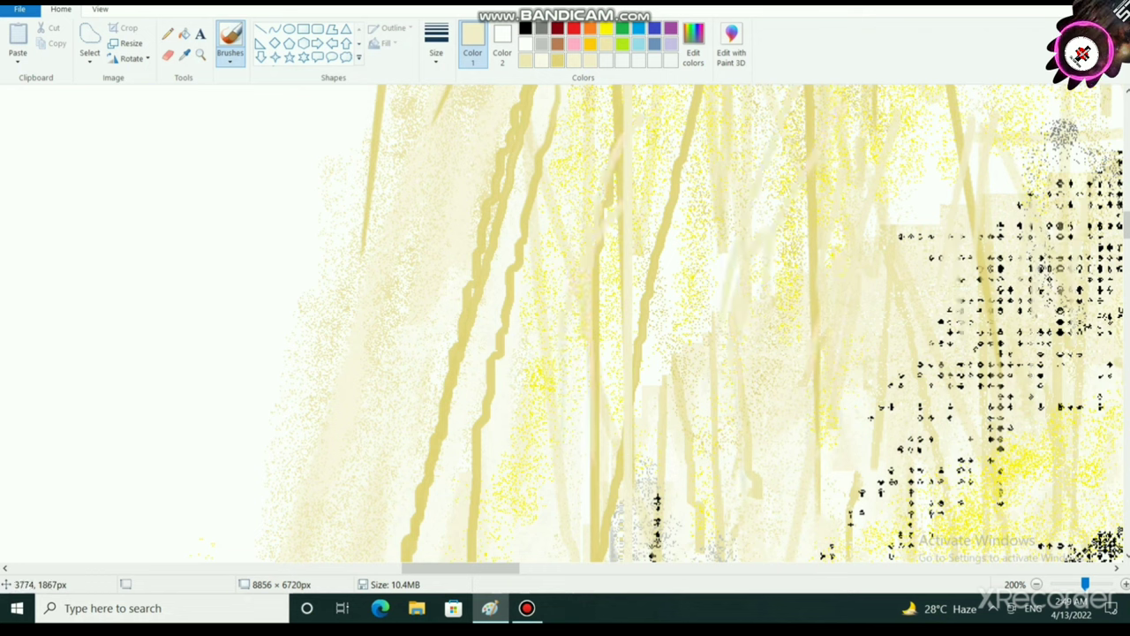
pyautogui.moveTo(519, 340); pyautogui.dragTo(568, 88)
pyautogui.moveTo(415, 341); pyautogui.dragTo(521, 92)
pyautogui.moveTo(478, 442); pyautogui.dragTo(620, 90)
pyautogui.moveTo(716, 318); pyautogui.dragTo(781, 194)
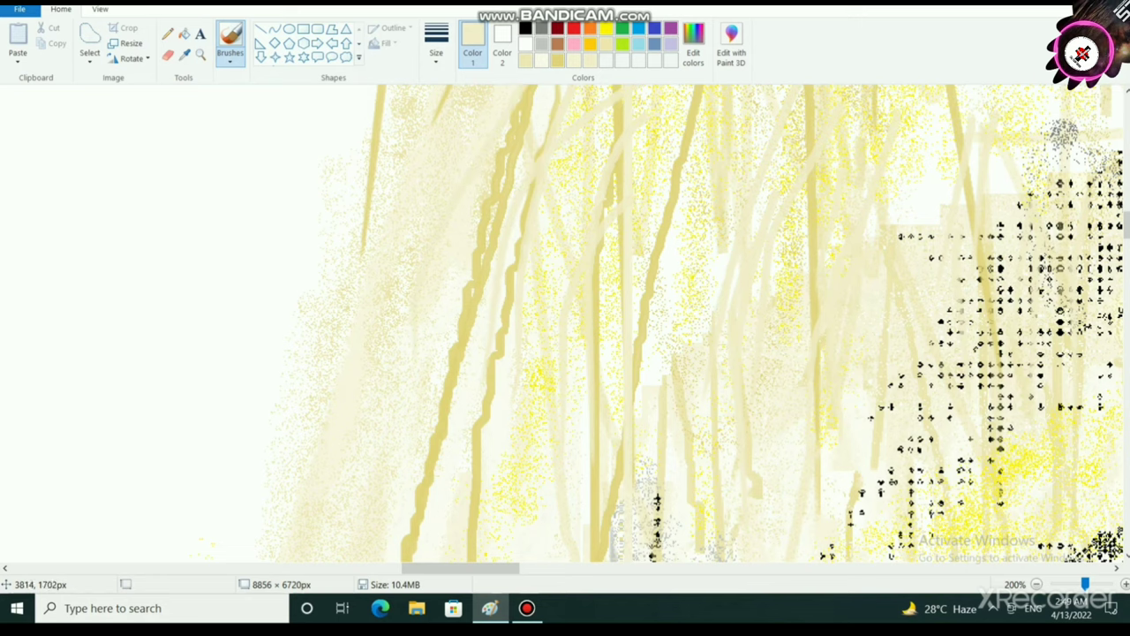
# Step: Draw pale-yellow strands up the upper chest beside the lower lip, covering the bright yellow speckles
pyautogui.scroll(5, 781, 203)
pyautogui.moveTo(831, 274); pyautogui.dragTo(838, 182)
pyautogui.moveTo(702, 325); pyautogui.dragTo(706, 252)
pyautogui.moveTo(811, 487); pyautogui.dragTo(828, 267)
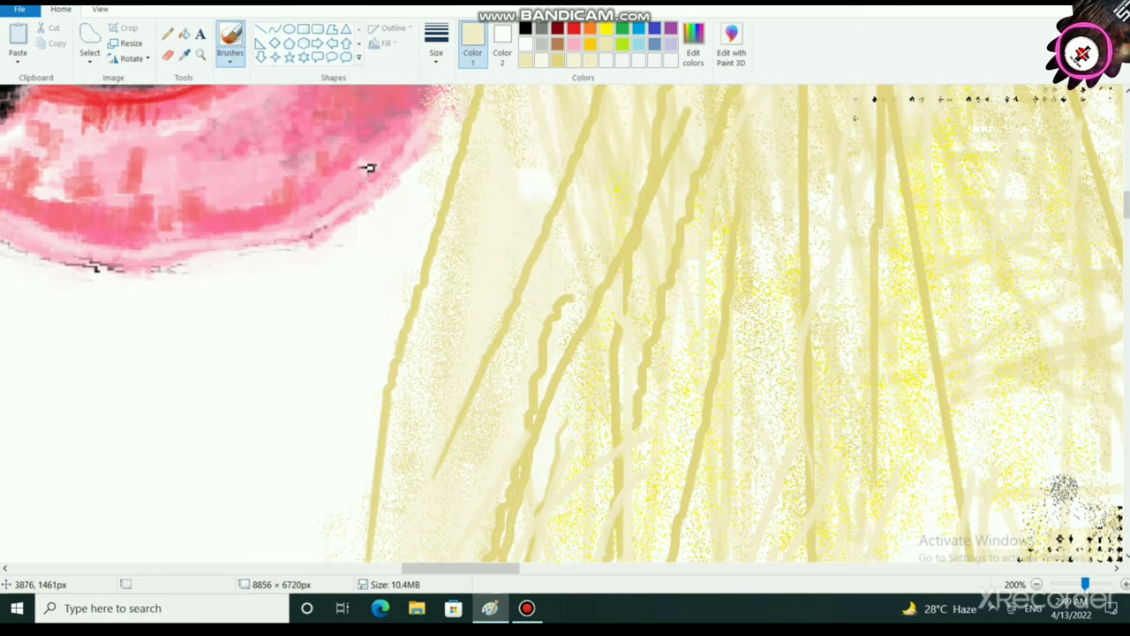
pyautogui.moveTo(869, 409); pyautogui.dragTo(909, 148)
pyautogui.moveTo(974, 291); pyautogui.dragTo(997, 167)
pyautogui.moveTo(1047, 343); pyautogui.dragTo(1068, 136)
# Step: Brush curved pale-yellow strokes over the bird's forehead and crown, following the head outline above the eye
pyautogui.scroll(5, 952, 331)
pyautogui.scroll(-5, 565, 322)
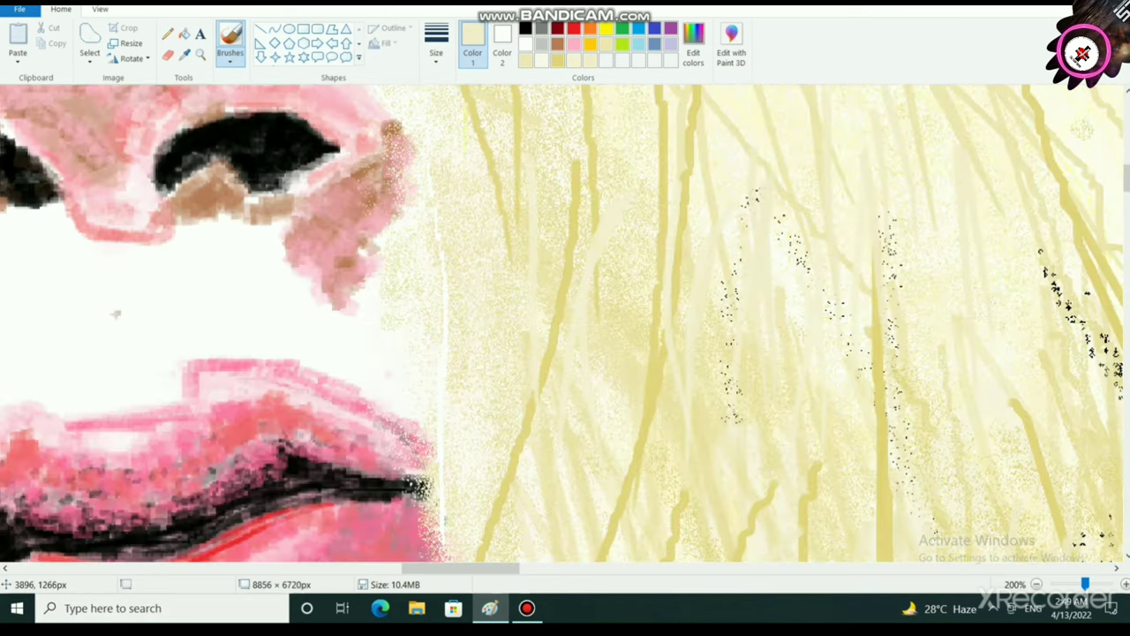
pyautogui.scroll(5, 565, 322)
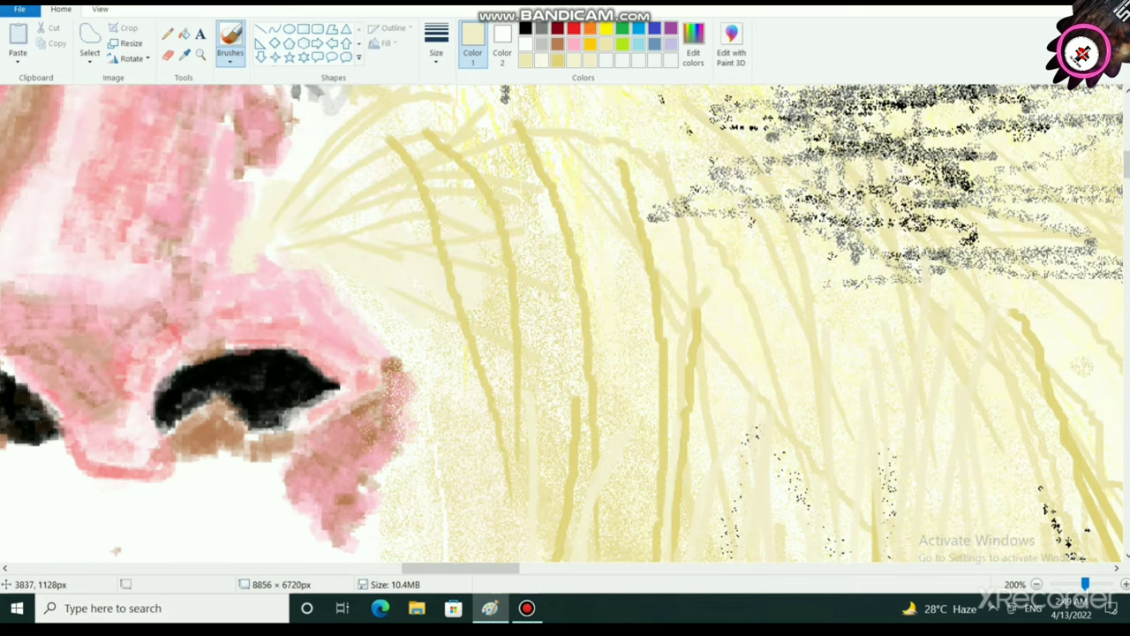
pyautogui.scroll(3, 868, 462)
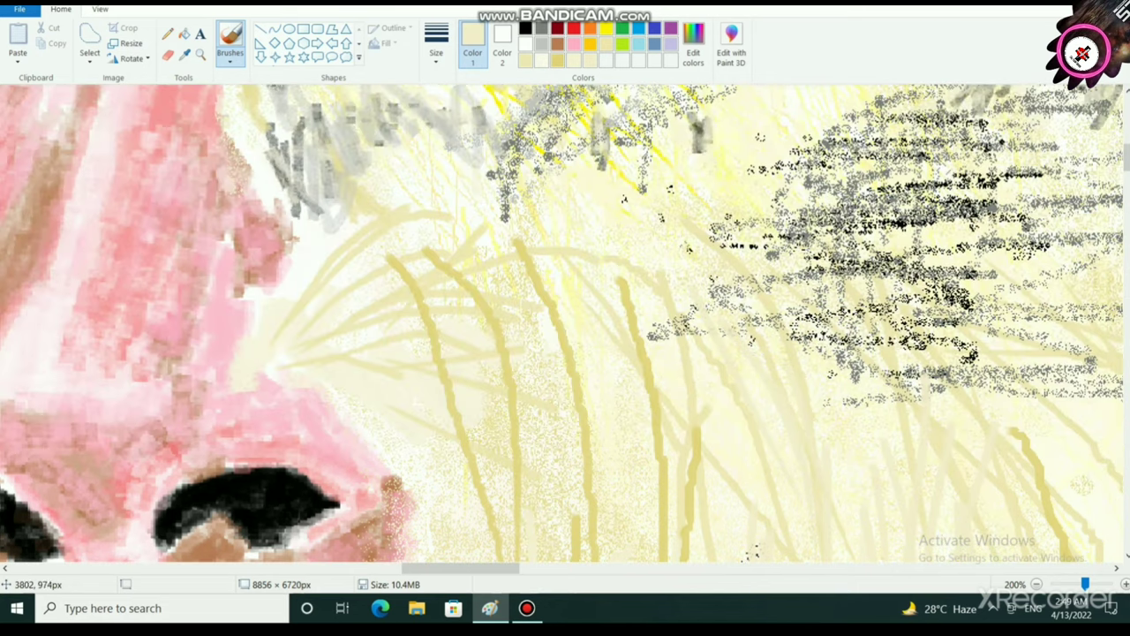
pyautogui.scroll(7, 653, 318)
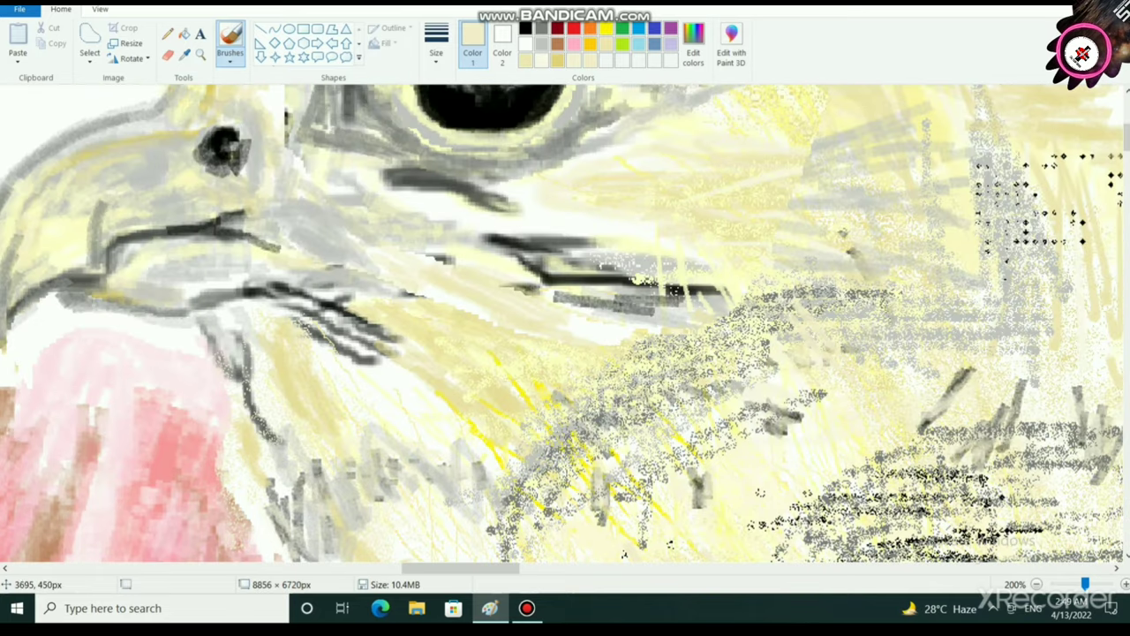
pyautogui.scroll(7, 565, 322)
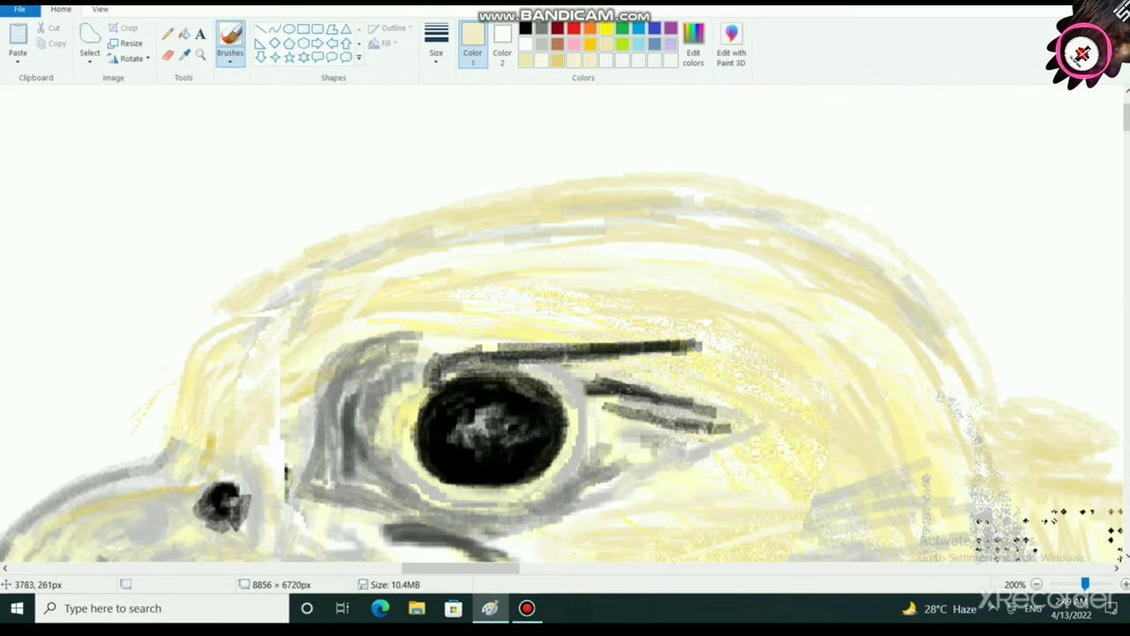
pyautogui.moveTo(758, 278)
pyautogui.mouseDown()
pyautogui.moveTo(637, 254)
pyautogui.moveTo(883, 371)
pyautogui.moveTo(782, 278)
pyautogui.moveTo(743, 223)
pyautogui.moveTo(530, 267)
pyautogui.mouseUp()
pyautogui.moveTo(236, 411); pyautogui.dragTo(304, 316)
pyautogui.moveTo(398, 263); pyautogui.dragTo(574, 232)
pyautogui.moveTo(214, 329); pyautogui.dragTo(452, 236)
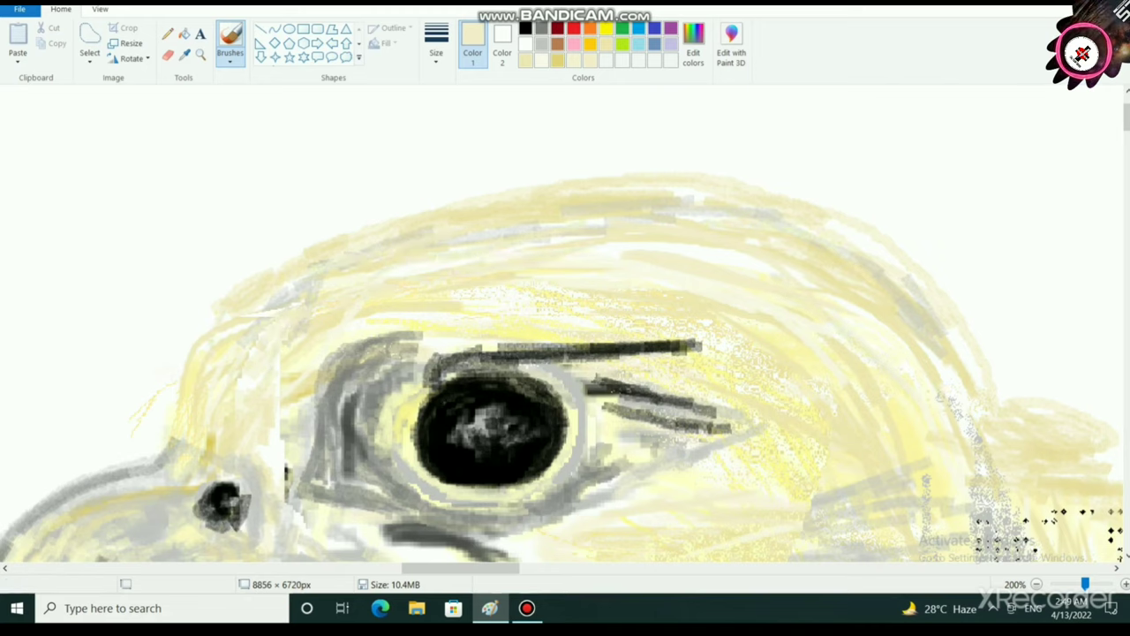
pyautogui.moveTo(259, 295); pyautogui.dragTo(556, 205)
pyautogui.moveTo(254, 286)
pyautogui.mouseDown()
pyautogui.moveTo(407, 223)
pyautogui.moveTo(578, 210)
pyautogui.moveTo(630, 286)
pyautogui.moveTo(852, 301)
pyautogui.mouseUp()
# Step: View the entire painting in full screen and return to the normal editing view
pyautogui.scroll(-3, 850, 306)
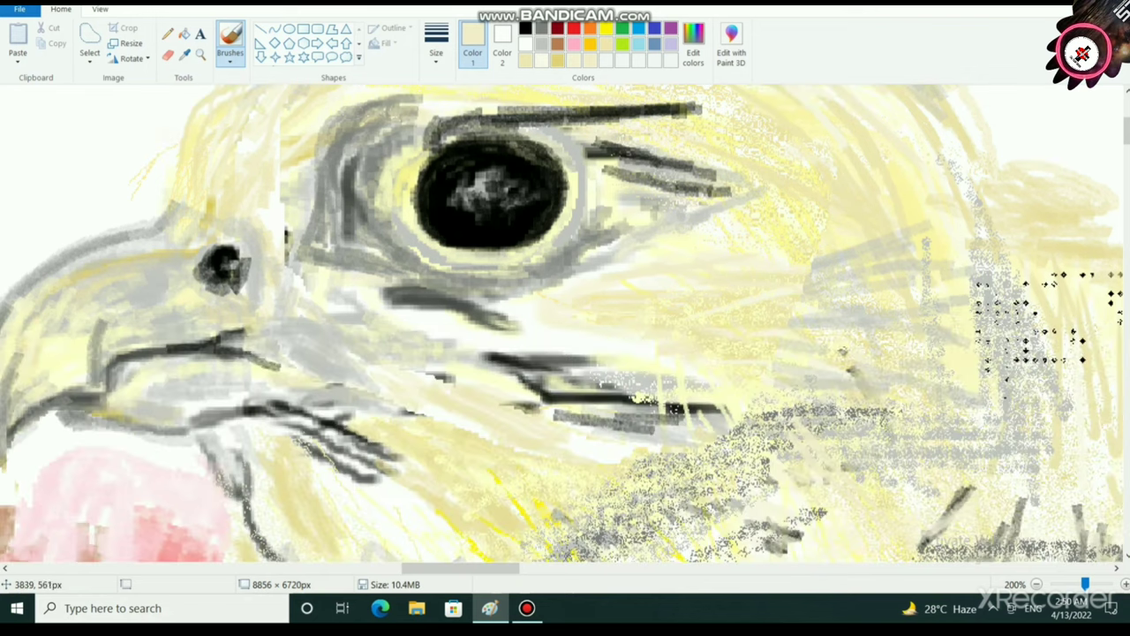
pyautogui.scroll(-3, 698, 409)
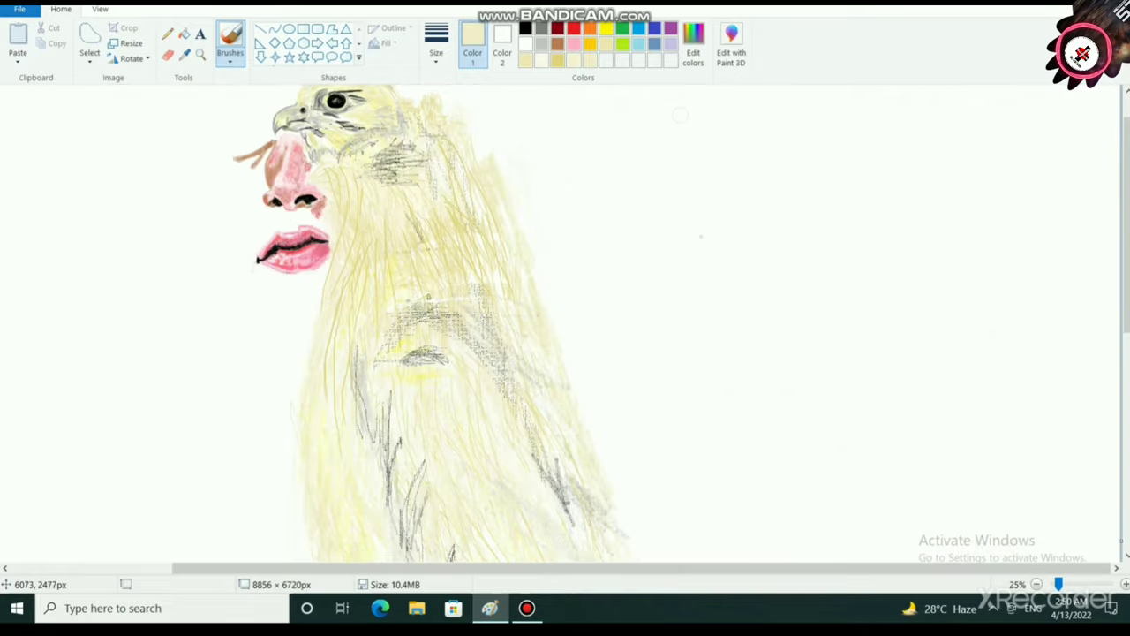
pyautogui.scroll(-1, 680, 113)
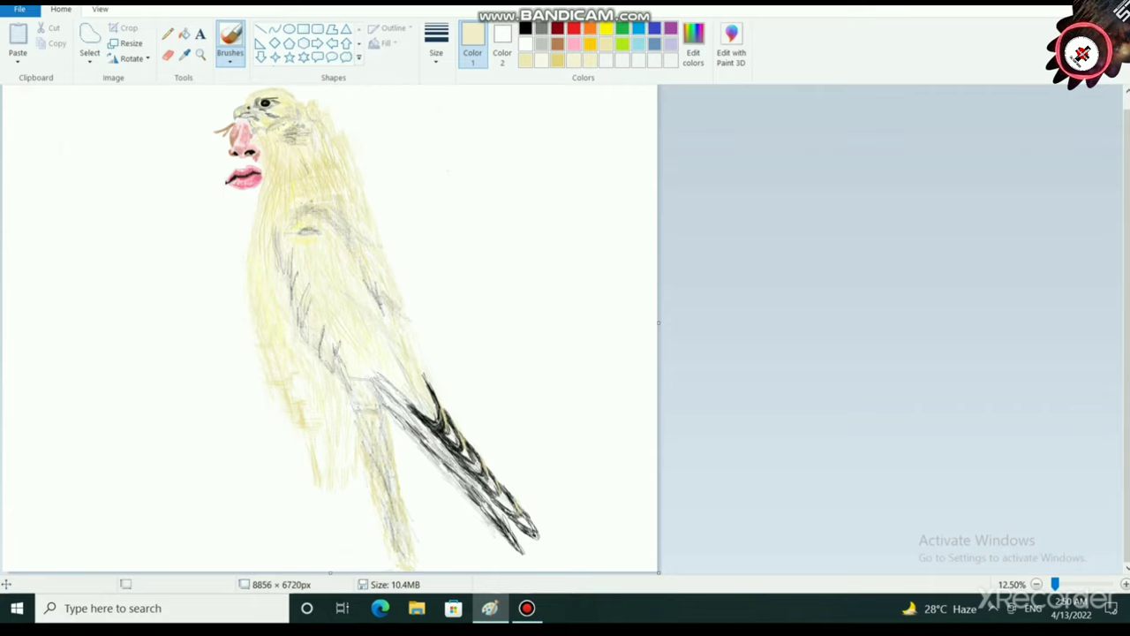
pyautogui.click(89, 55)
pyautogui.click(135, 95)
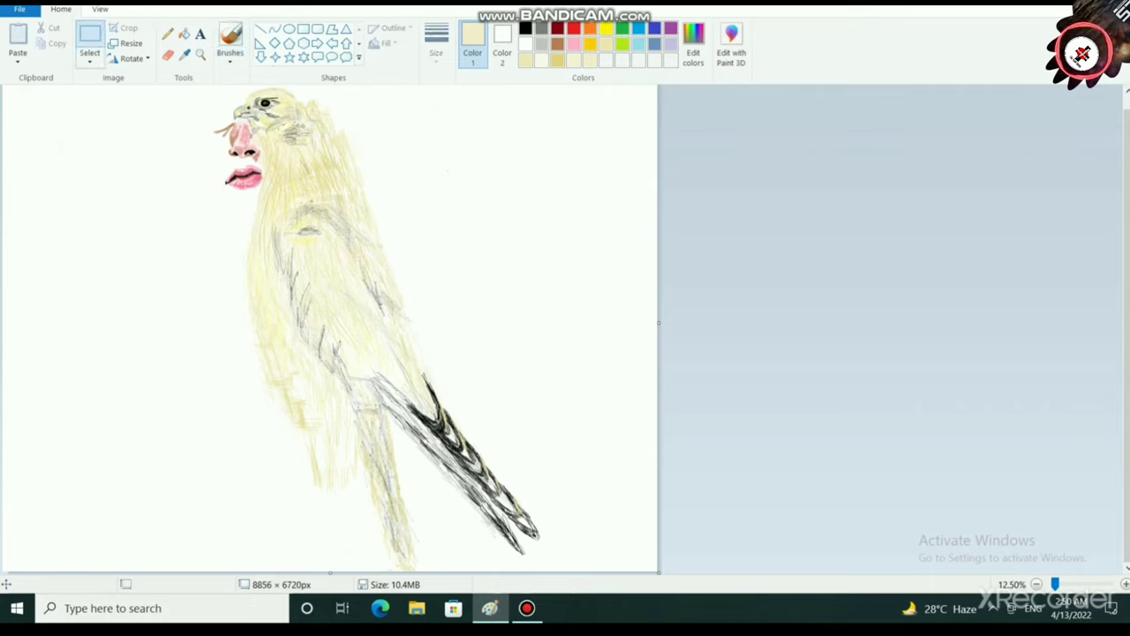
pyautogui.click(99, 9)
pyautogui.click(175, 44)
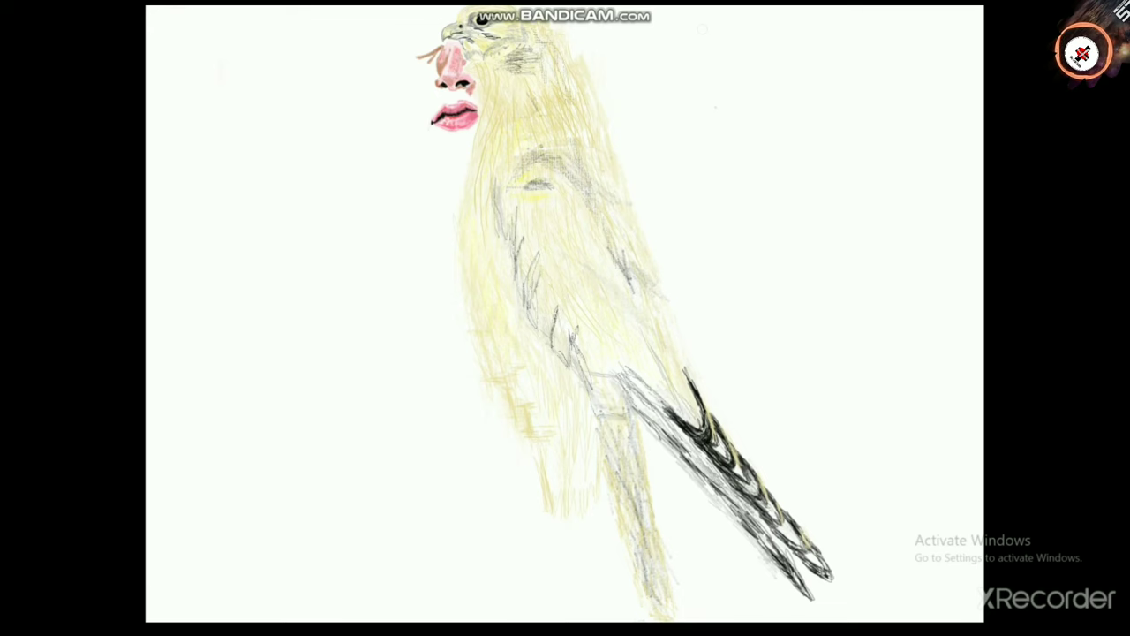
pyautogui.press('Escape')
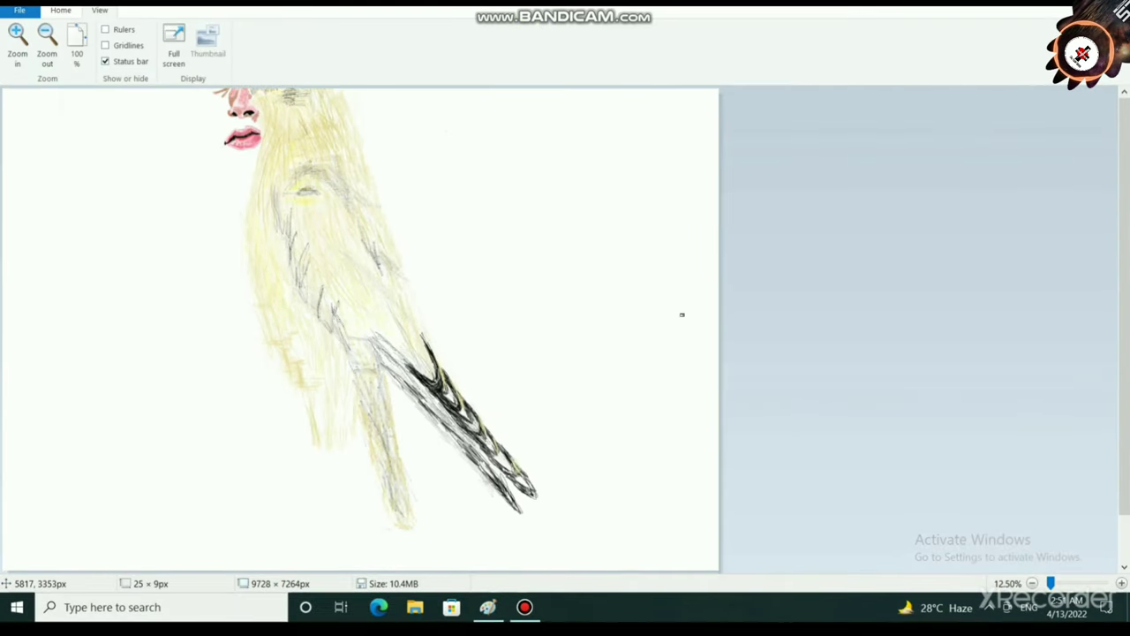
# Step: Select the whole bird with a rectangular selection and shrink it to 4320 × 6232 px
pyautogui.scroll(2, 284, 265)
pyautogui.moveTo(193, 92)
pyautogui.mouseDown()
pyautogui.moveTo(456, 374)
pyautogui.moveTo(549, 615)
pyautogui.mouseUp()
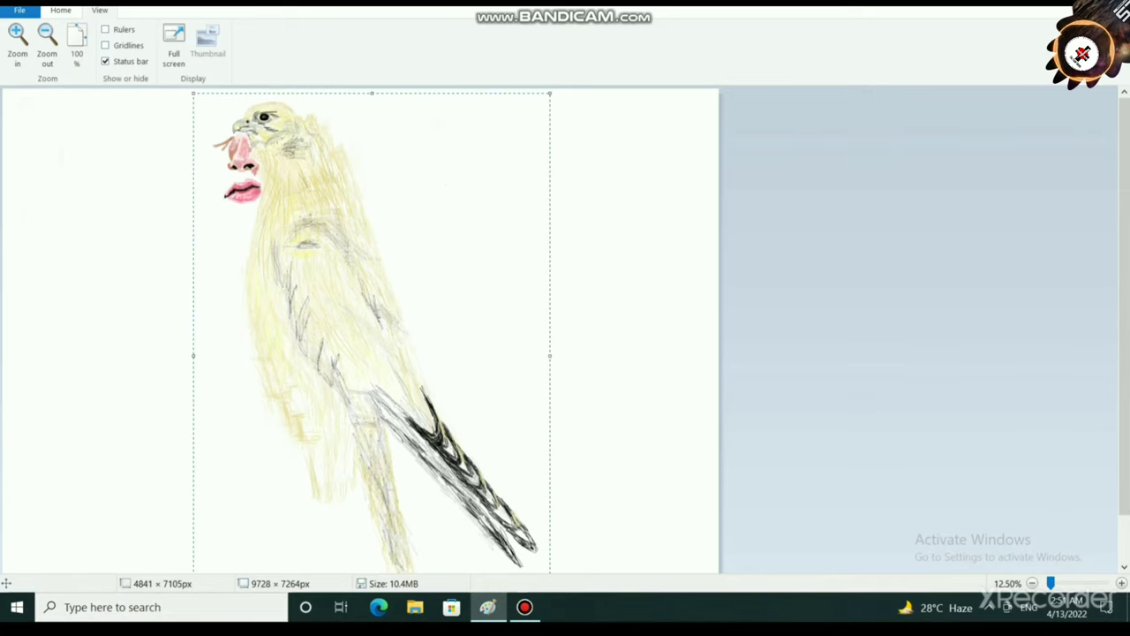
pyautogui.moveTo(549, 93)
pyautogui.mouseDown()
pyautogui.moveTo(525, 170)
pyautogui.moveTo(509, 175)
pyautogui.mouseUp()
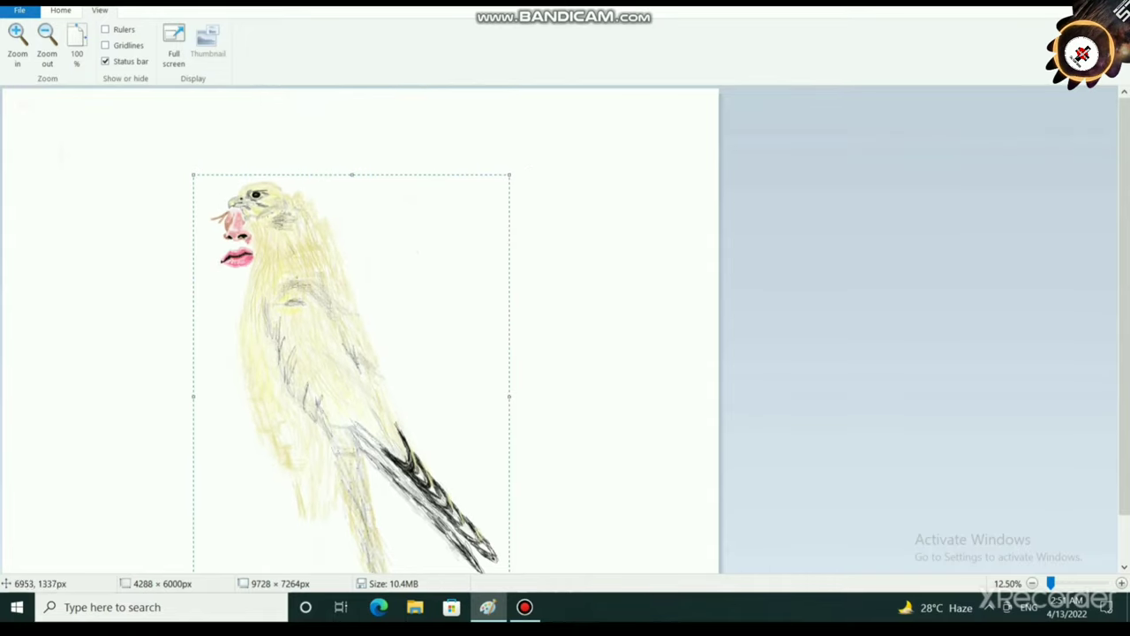
pyautogui.moveTo(352, 175); pyautogui.dragTo(351, 158)
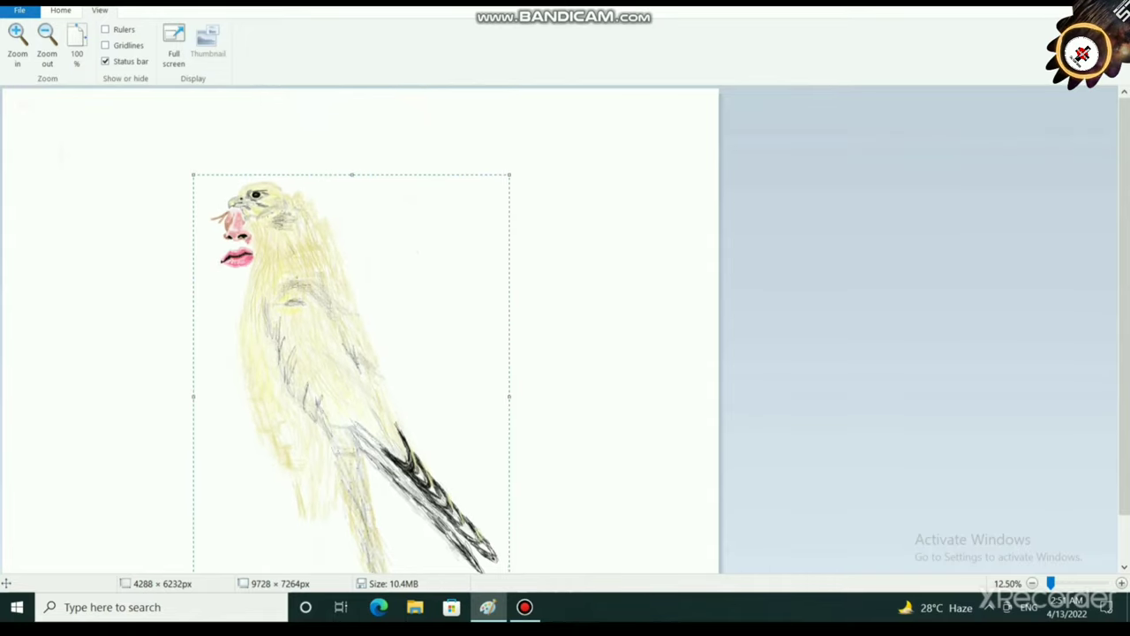
pyautogui.moveTo(509, 387)
pyautogui.mouseDown()
pyautogui.moveTo(524, 388)
pyautogui.moveTo(512, 387)
pyautogui.mouseUp()
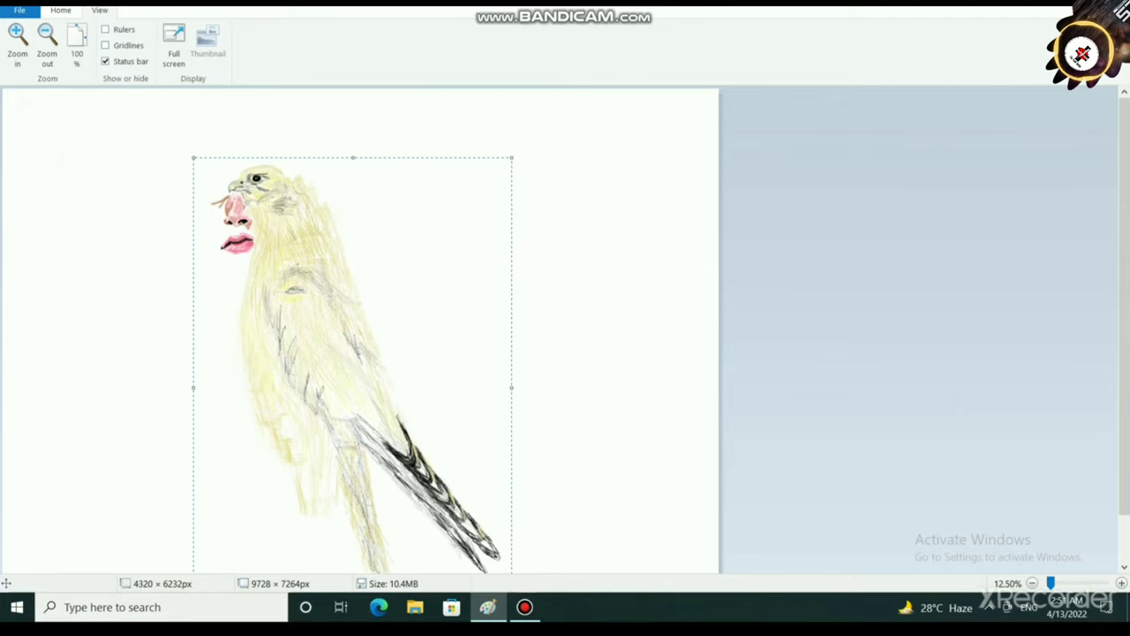
# Step: Enlarge the selected bird slightly to 4416 × 6368 px and move it up toward the middle of the canvas
pyautogui.moveTo(193, 158); pyautogui.dragTo(186, 147)
pyautogui.moveTo(342, 263); pyautogui.dragTo(376, 212)
pyautogui.scroll(-3, 361, 331)
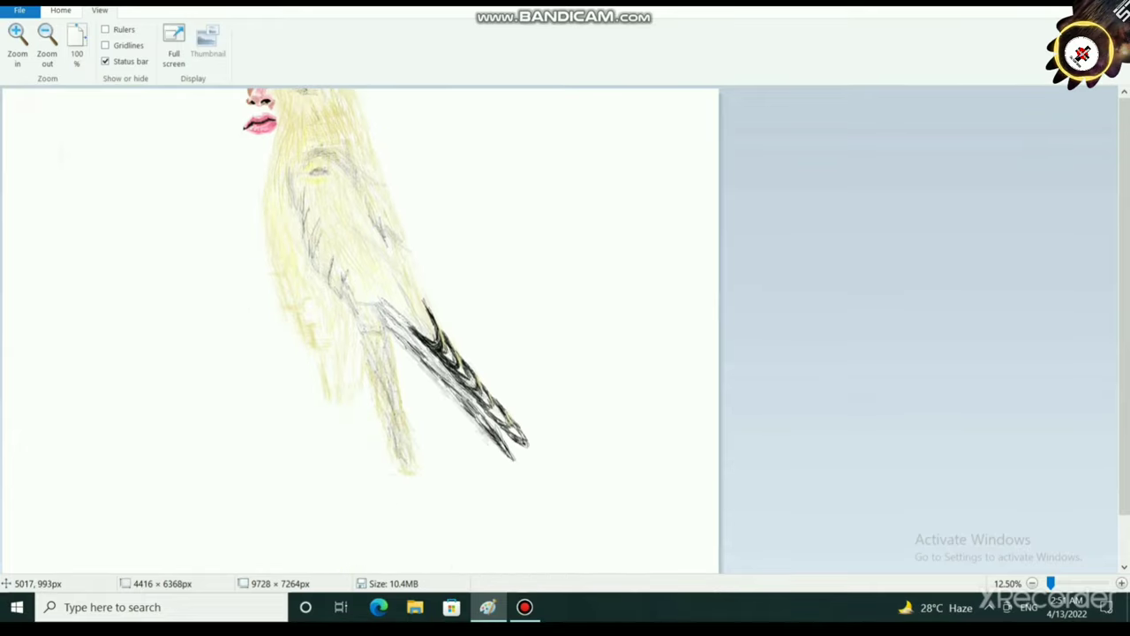
# Step: Move the selected bird up toward the canvas centre, shrink it to 3256 × 4784 px, and deselect it
pyautogui.scroll(3, 360, 331)
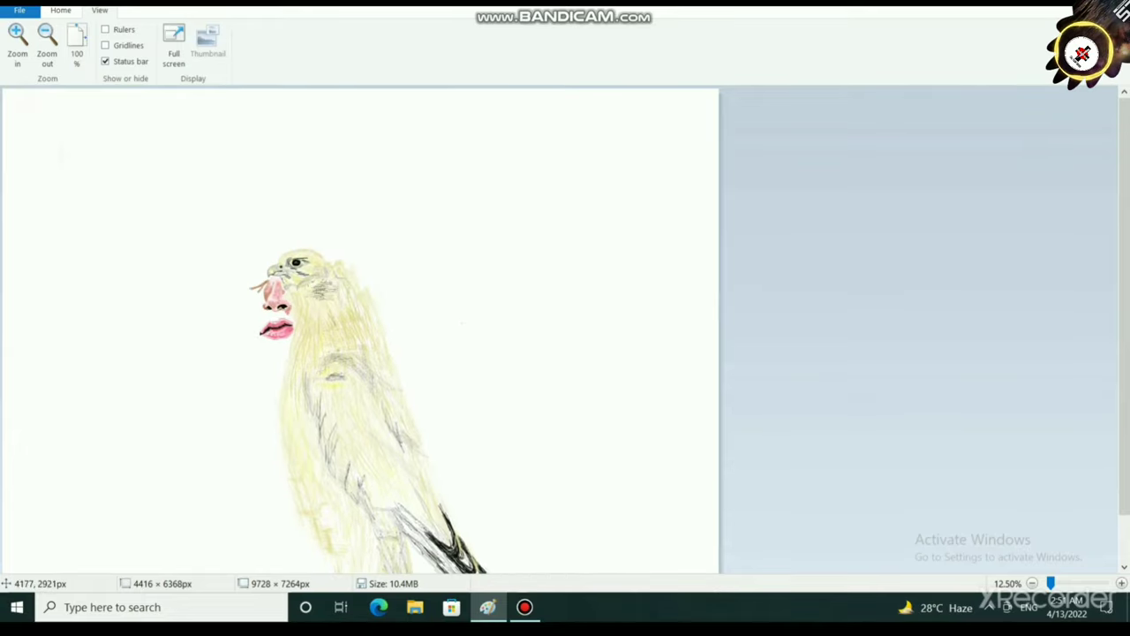
pyautogui.moveTo(365, 340)
pyautogui.mouseDown()
pyautogui.moveTo(203, 231)
pyautogui.moveTo(71, 170)
pyautogui.moveTo(636, 462)
pyautogui.moveTo(518, 400)
pyautogui.moveTo(473, 301)
pyautogui.moveTo(415, 293)
pyautogui.moveTo(400, 249)
pyautogui.mouseUp()
pyautogui.moveTo(245, 138); pyautogui.dragTo(299, 209)
pyautogui.moveTo(520, 313); pyautogui.dragTo(458, 251)
pyautogui.moveTo(508, 543); pyautogui.dragTo(477, 499)
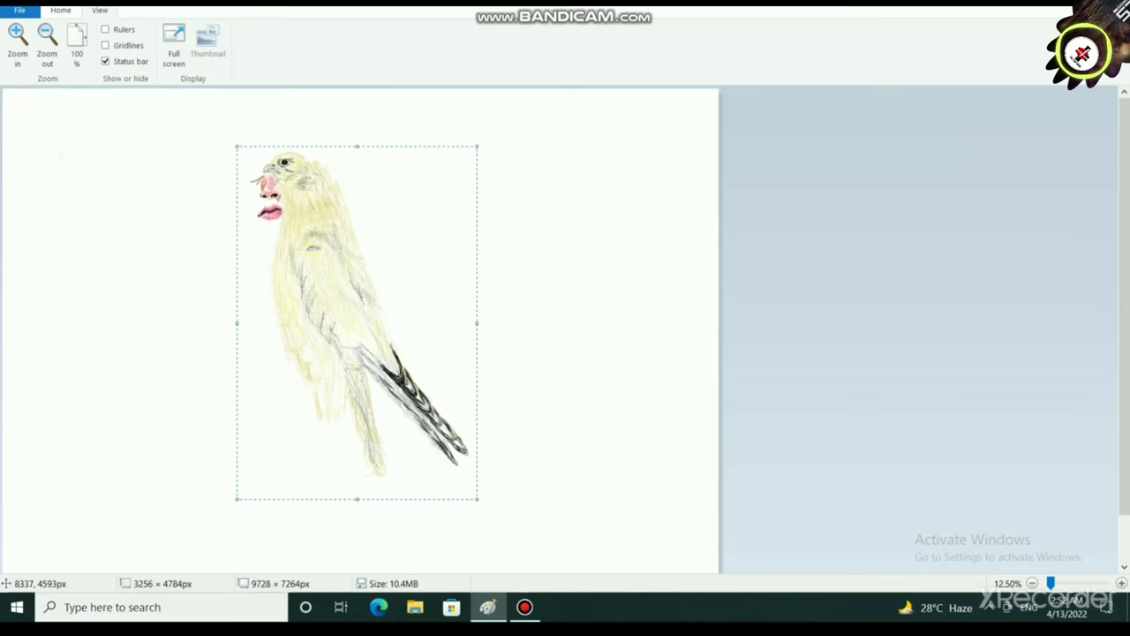
pyautogui.click(615, 426)
# Step: Inspect the resized bird up close, from the head and face down over the body and tail
pyautogui.scroll(2, 511, 524)
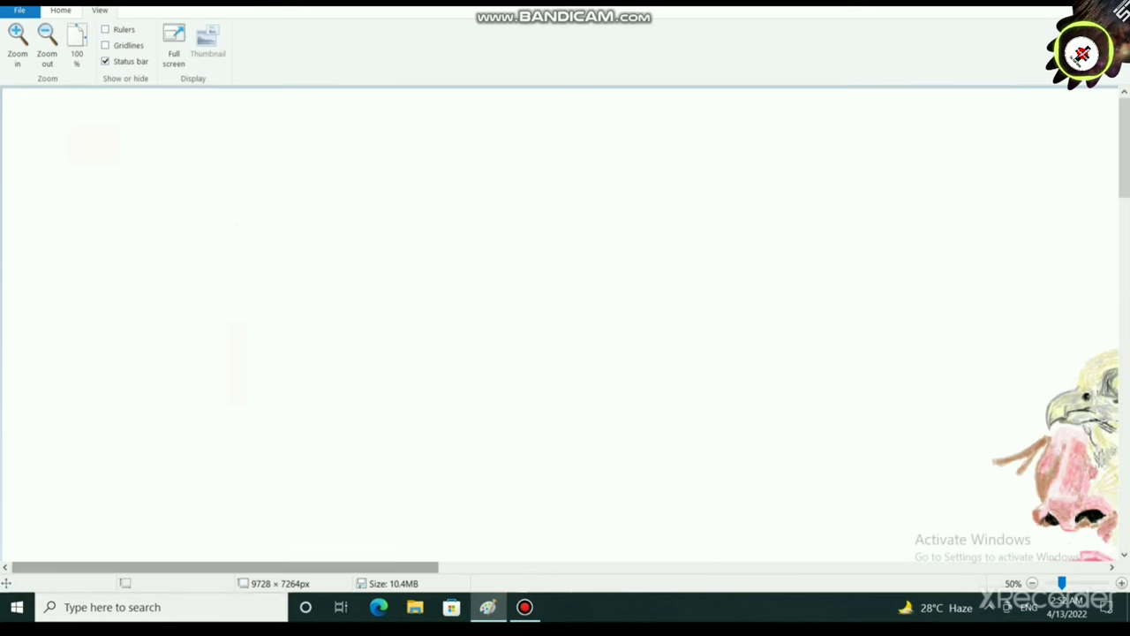
pyautogui.moveTo(283, 566); pyautogui.dragTo(580, 567)
pyautogui.scroll(-6, 580, 496)
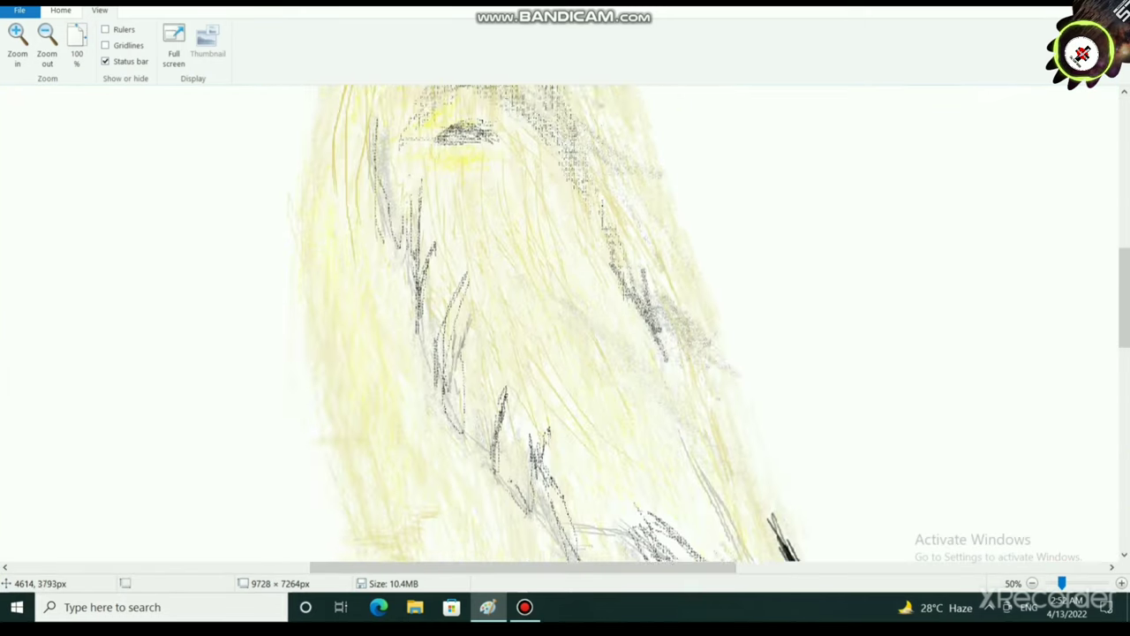
pyautogui.scroll(-4, 579, 491)
pyautogui.scroll(9, 579, 491)
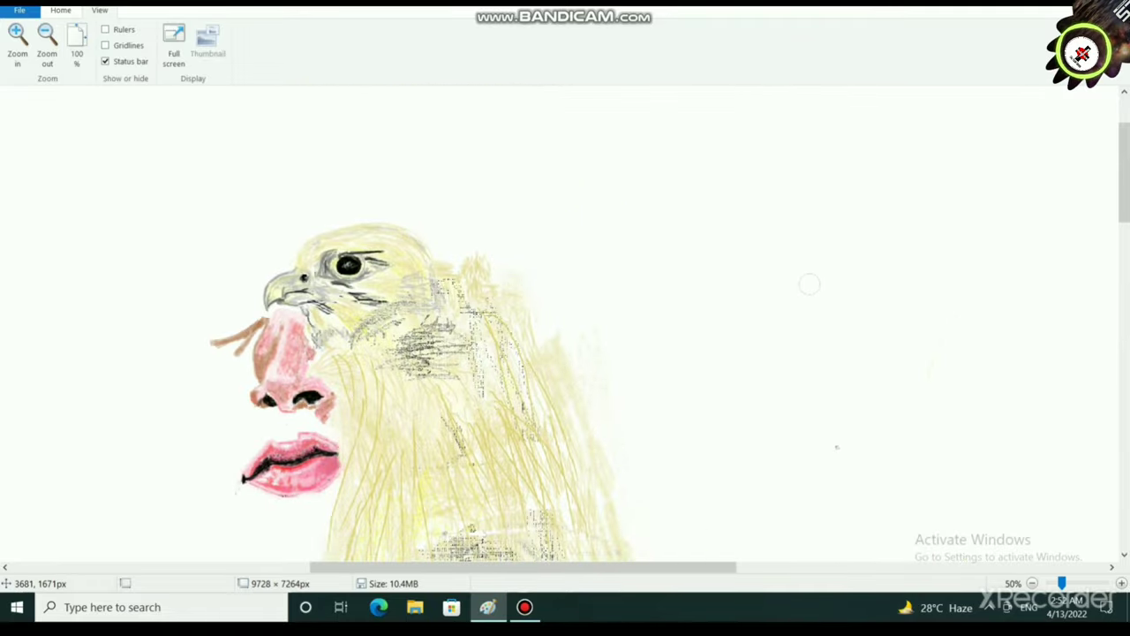
pyautogui.scroll(-2, 809, 283)
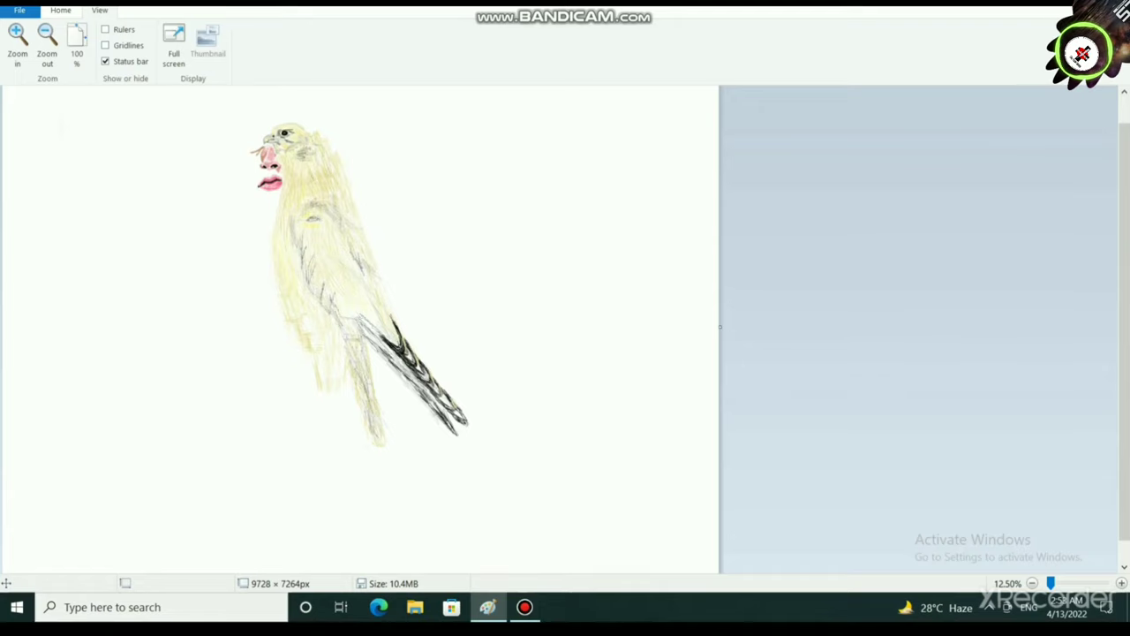
# Step: Set up a brush in dark grey and shade the tail base and the outline of the bird's upper leg
pyautogui.click(60, 11)
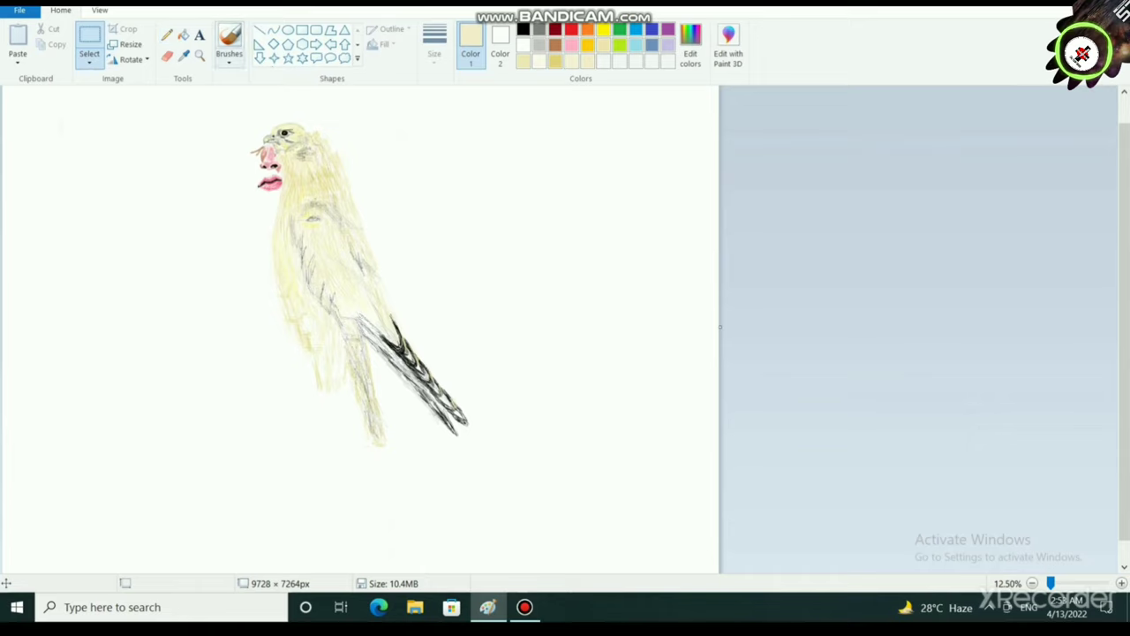
pyautogui.click(230, 59)
pyautogui.click(231, 114)
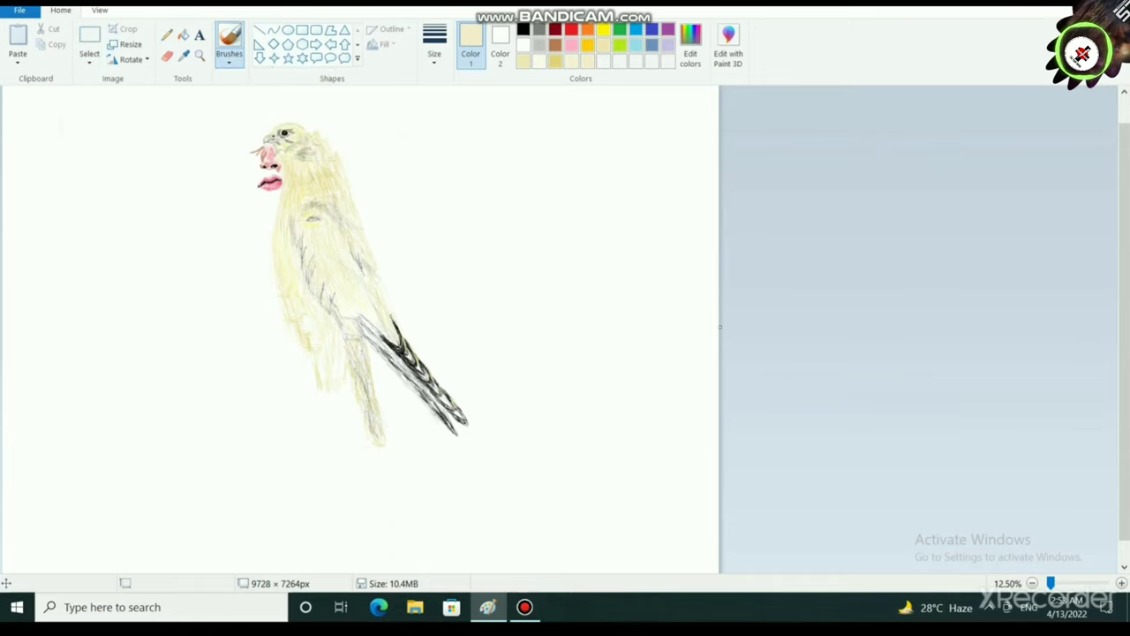
pyautogui.click(435, 55)
pyautogui.click(468, 87)
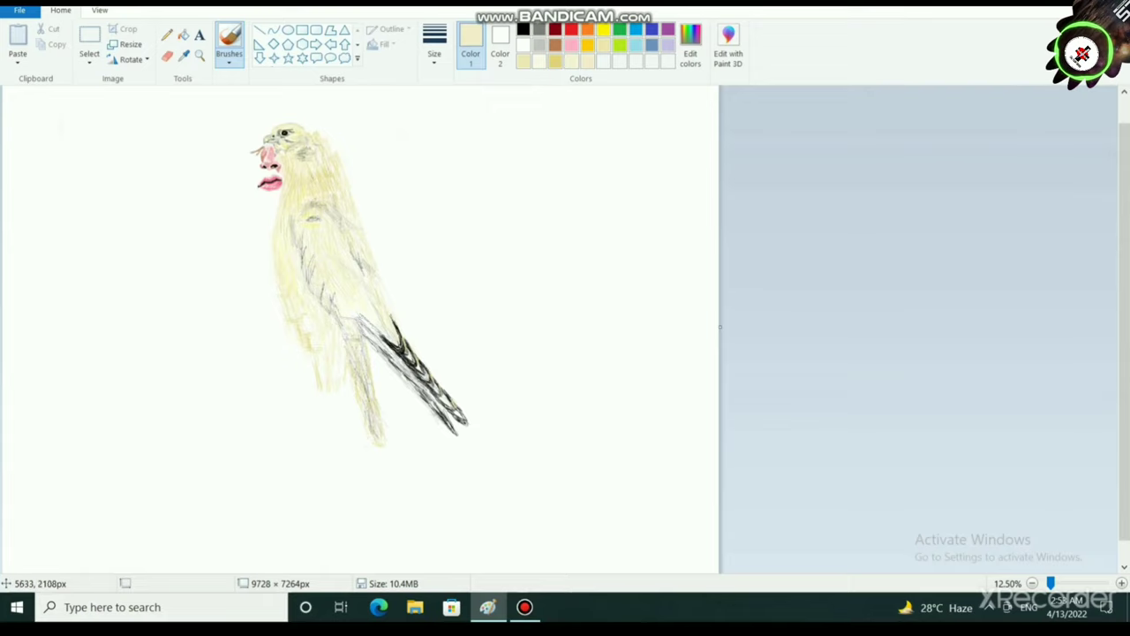
pyautogui.click(229, 61)
pyautogui.click(319, 114)
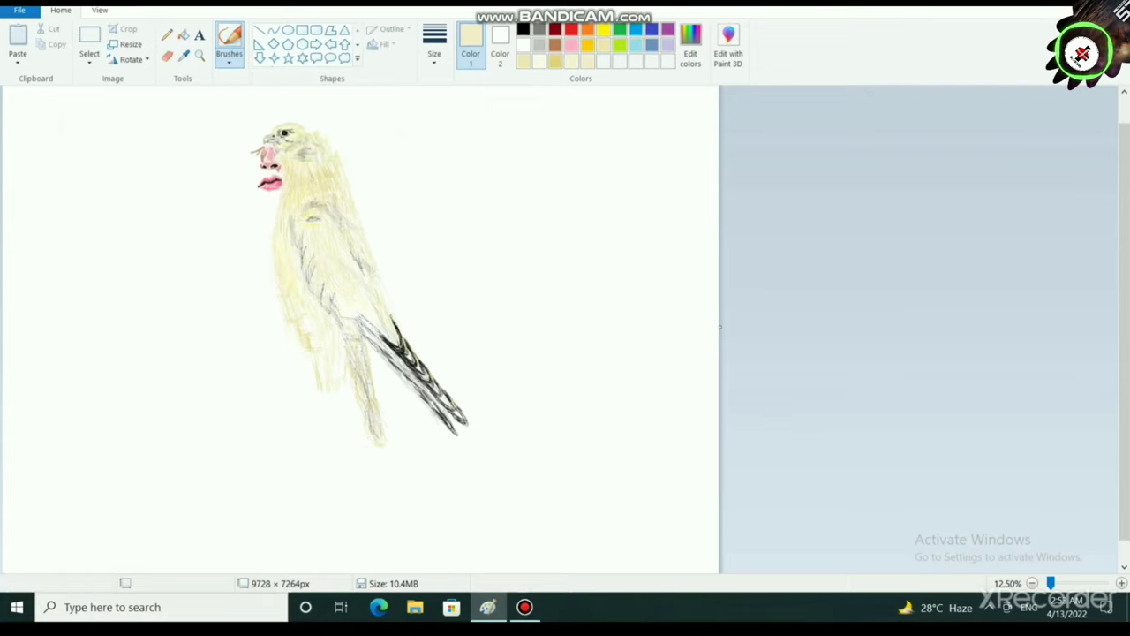
pyautogui.scroll(1, 388, 433)
pyautogui.scroll(-2, 565, 472)
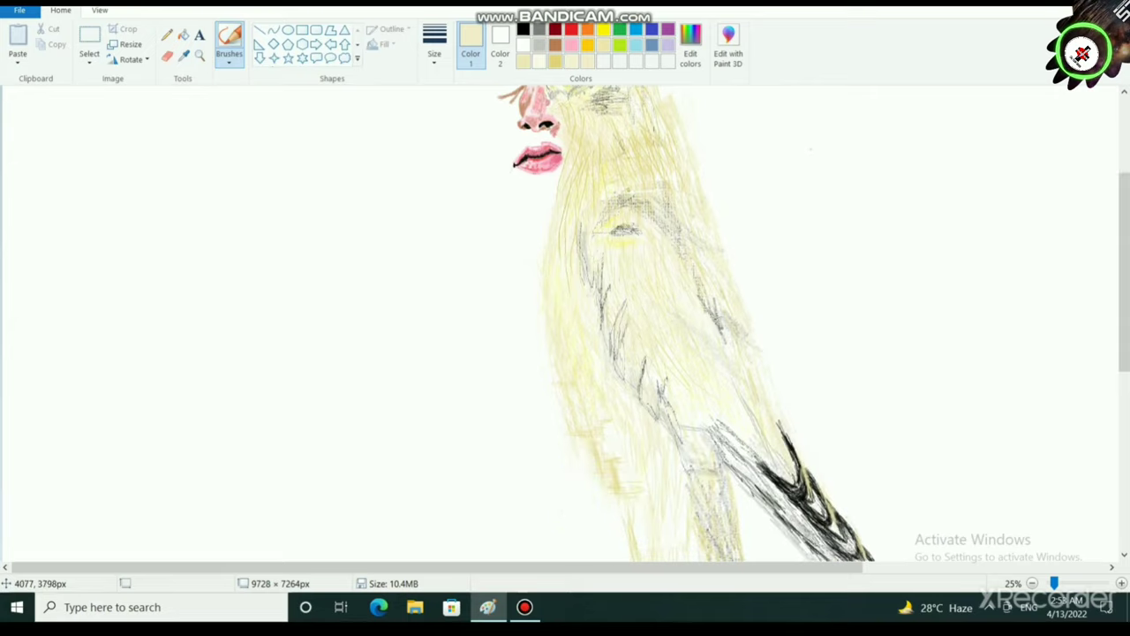
pyautogui.click(524, 29)
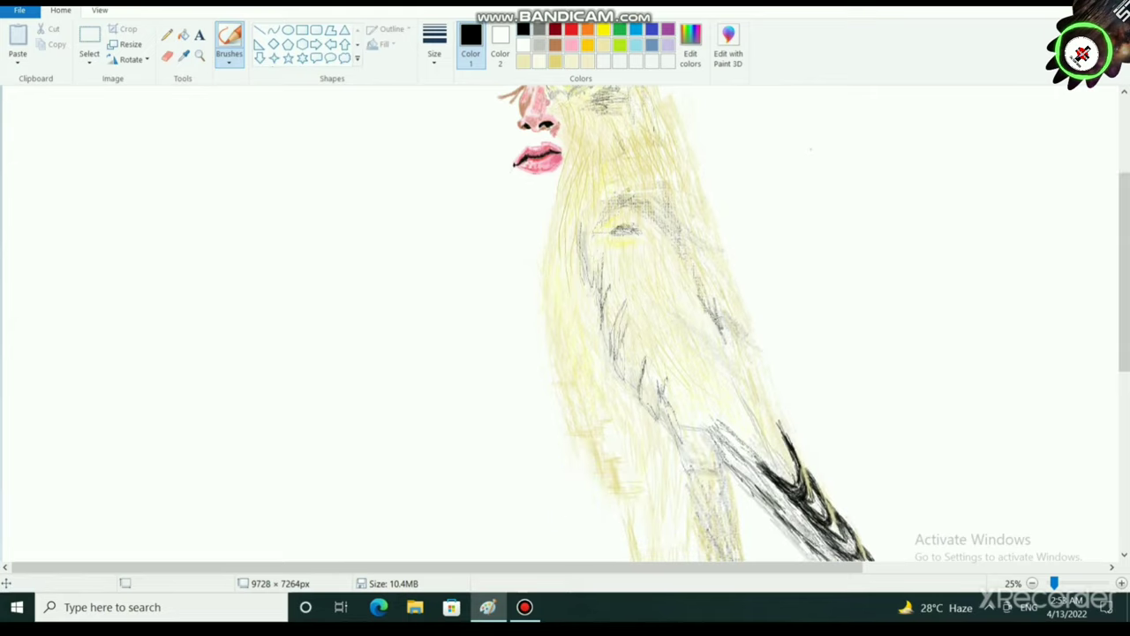
pyautogui.click(539, 29)
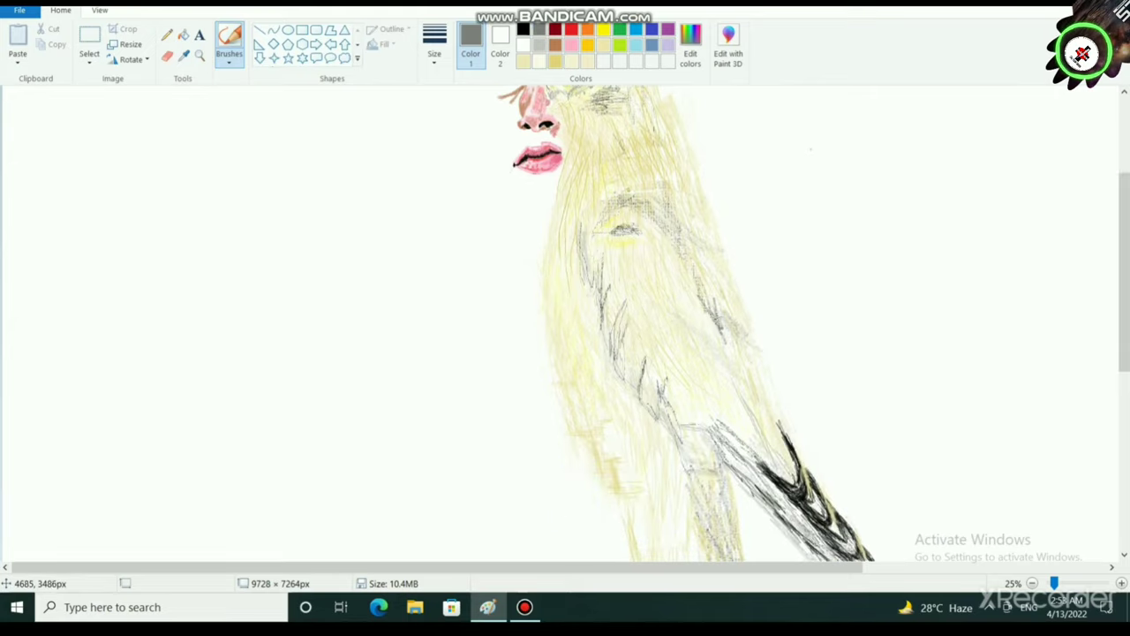
pyautogui.moveTo(692, 424)
pyautogui.mouseDown()
pyautogui.moveTo(709, 430)
pyautogui.moveTo(682, 422)
pyautogui.moveTo(717, 421)
pyautogui.mouseUp()
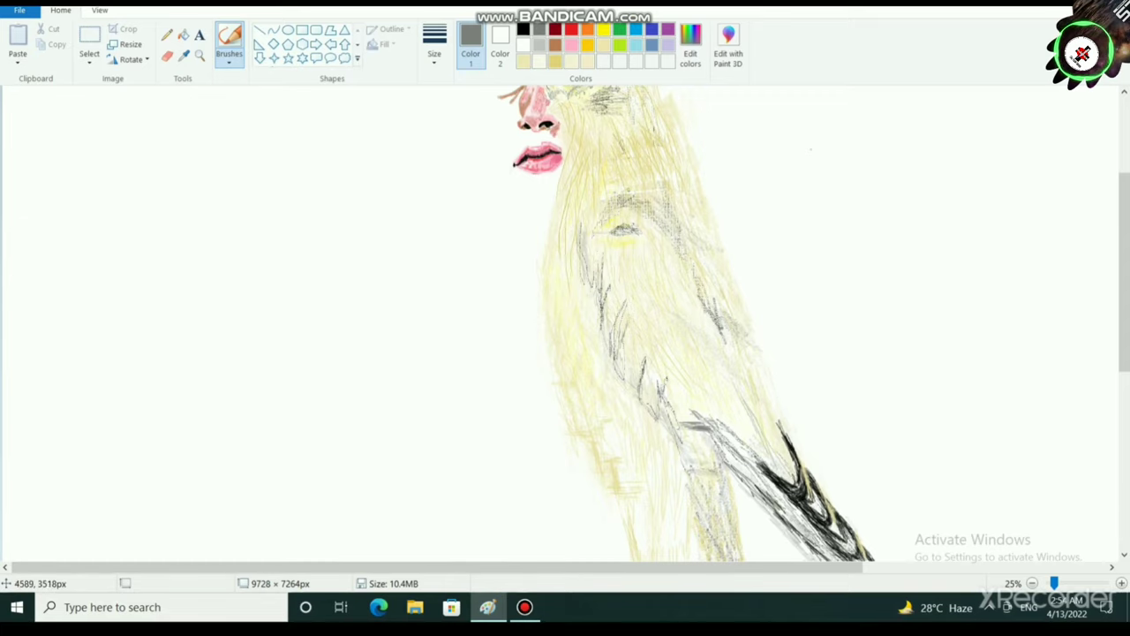
pyautogui.moveTo(679, 427); pyautogui.dragTo(685, 460)
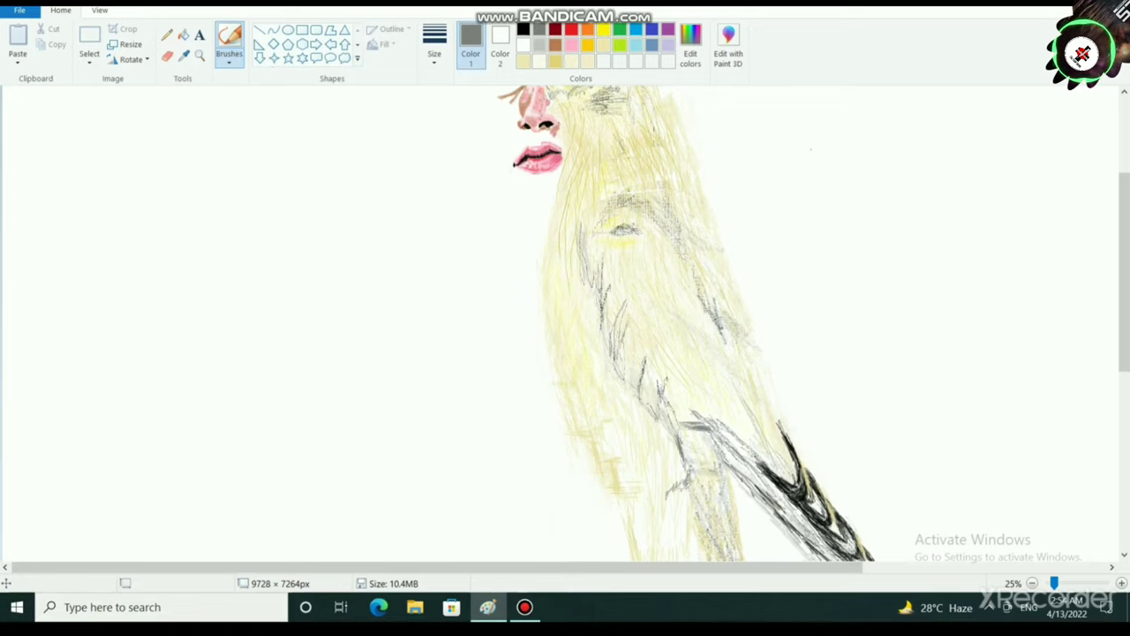
# Step: Add dark grey strokes along the edge of the upper leg and thicken the shading where the tail joins the body
pyautogui.moveTo(1054, 583); pyautogui.dragTo(1077, 582)
pyautogui.moveTo(190, 568); pyautogui.dragTo(567, 568)
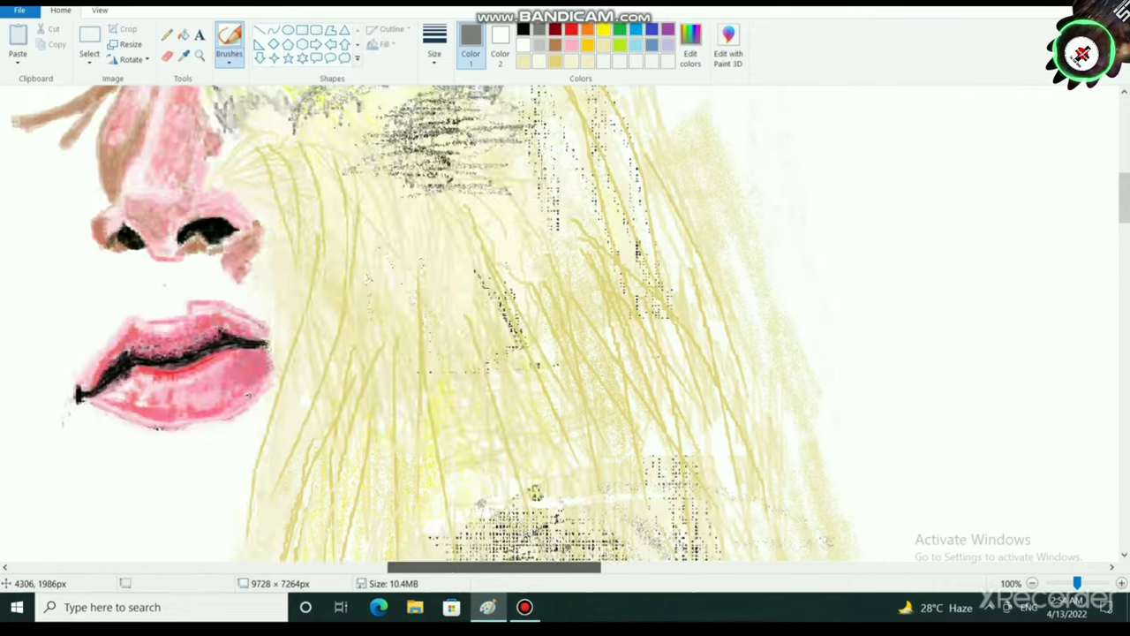
pyautogui.scroll(-15, 535, 492)
pyautogui.moveTo(767, 242)
pyautogui.mouseDown()
pyautogui.moveTo(692, 281)
pyautogui.moveTo(752, 269)
pyautogui.moveTo(770, 217)
pyautogui.mouseUp()
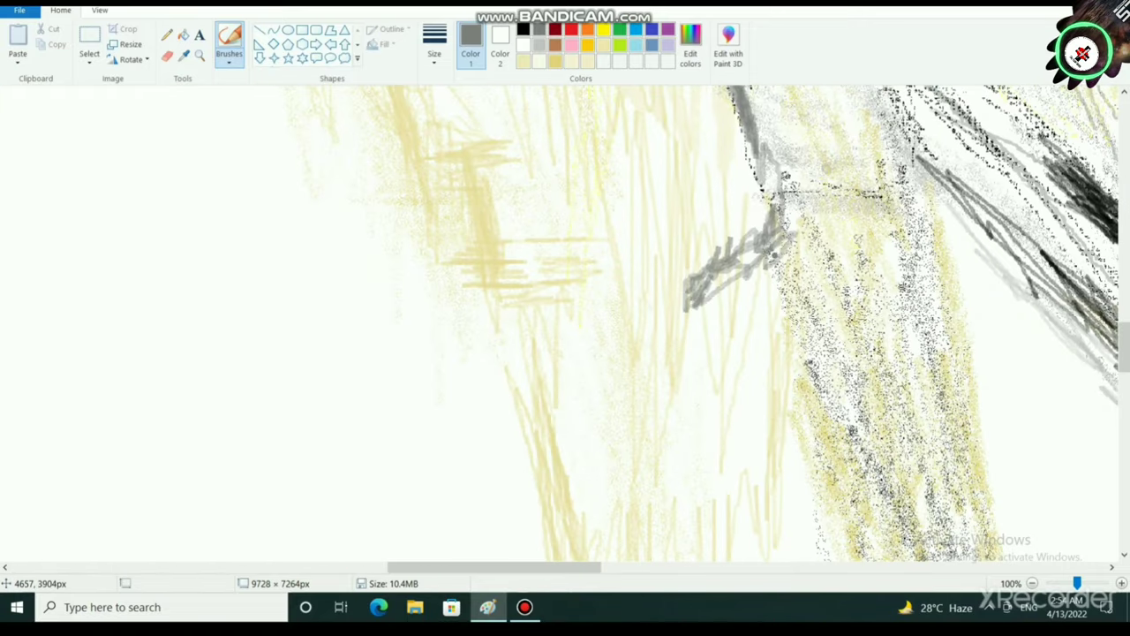
pyautogui.moveTo(775, 255); pyautogui.dragTo(791, 313)
pyautogui.moveTo(753, 357)
pyautogui.mouseDown()
pyautogui.moveTo(806, 410)
pyautogui.moveTo(815, 447)
pyautogui.moveTo(785, 415)
pyautogui.moveTo(817, 445)
pyautogui.moveTo(838, 508)
pyautogui.moveTo(764, 363)
pyautogui.mouseUp()
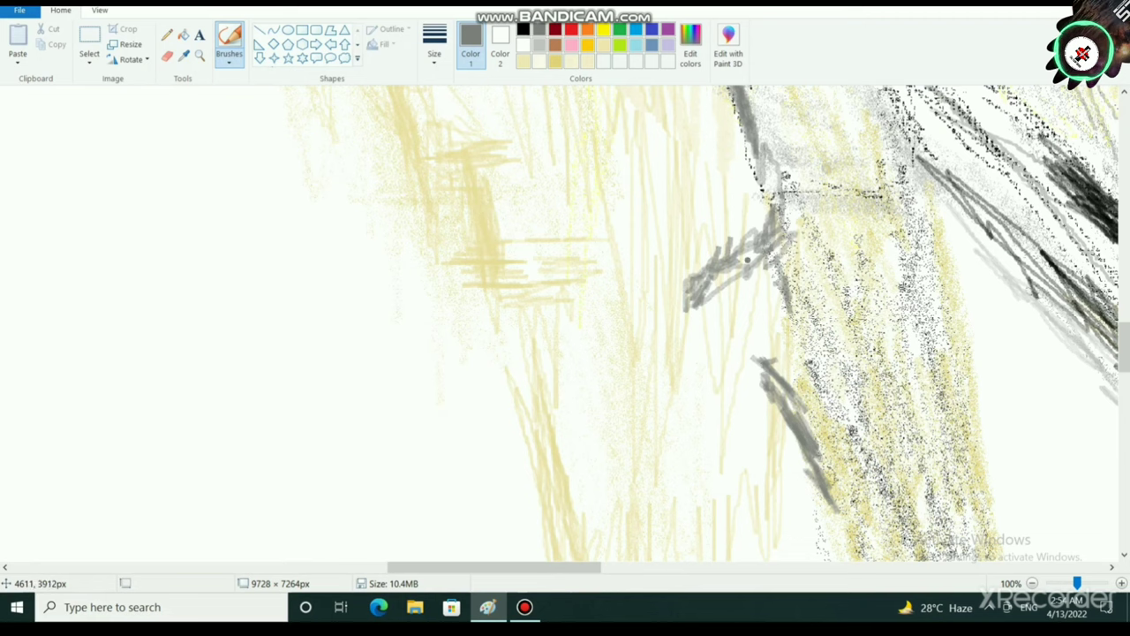
pyautogui.scroll(3, 761, 270)
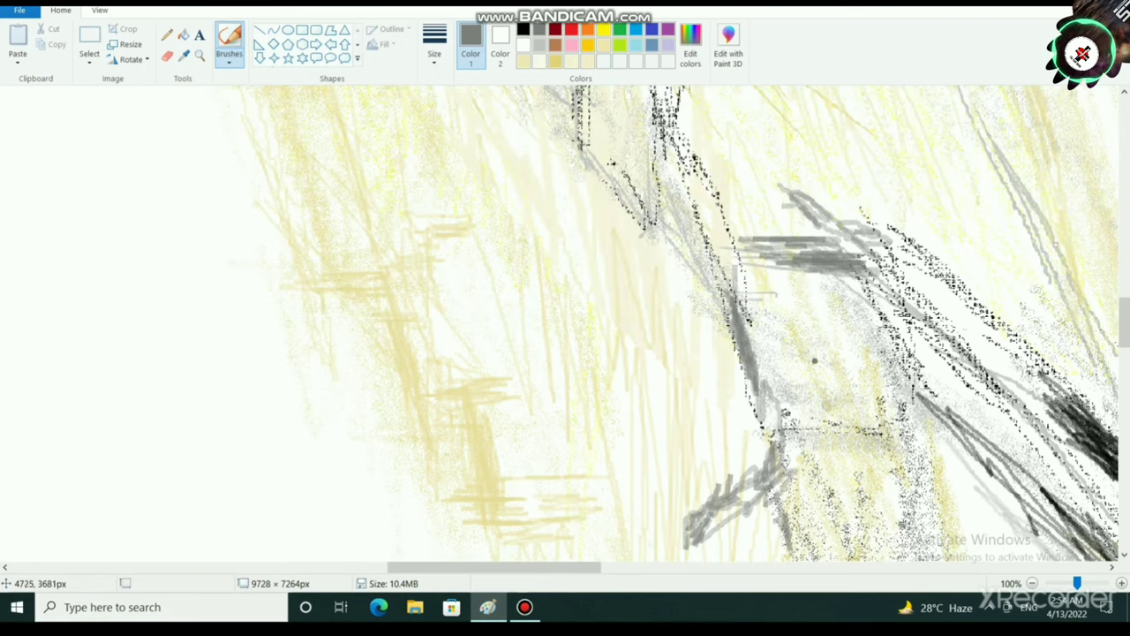
pyautogui.moveTo(750, 299)
pyautogui.mouseDown()
pyautogui.moveTo(801, 296)
pyautogui.moveTo(787, 277)
pyautogui.moveTo(836, 286)
pyautogui.mouseUp()
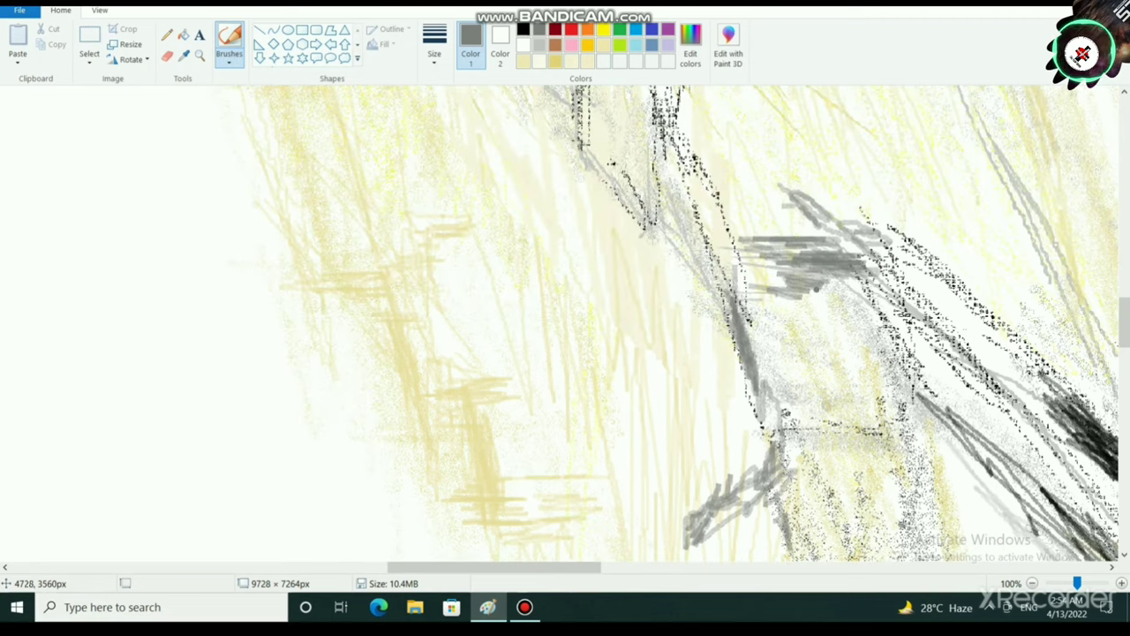
# Step: Change the brush type and size, and paint a row of short vertical grey hairs between the nose and upper lip
pyautogui.keyDown('ctrl'); pyautogui.scroll(-3, 771, 406); pyautogui.keyUp('ctrl')
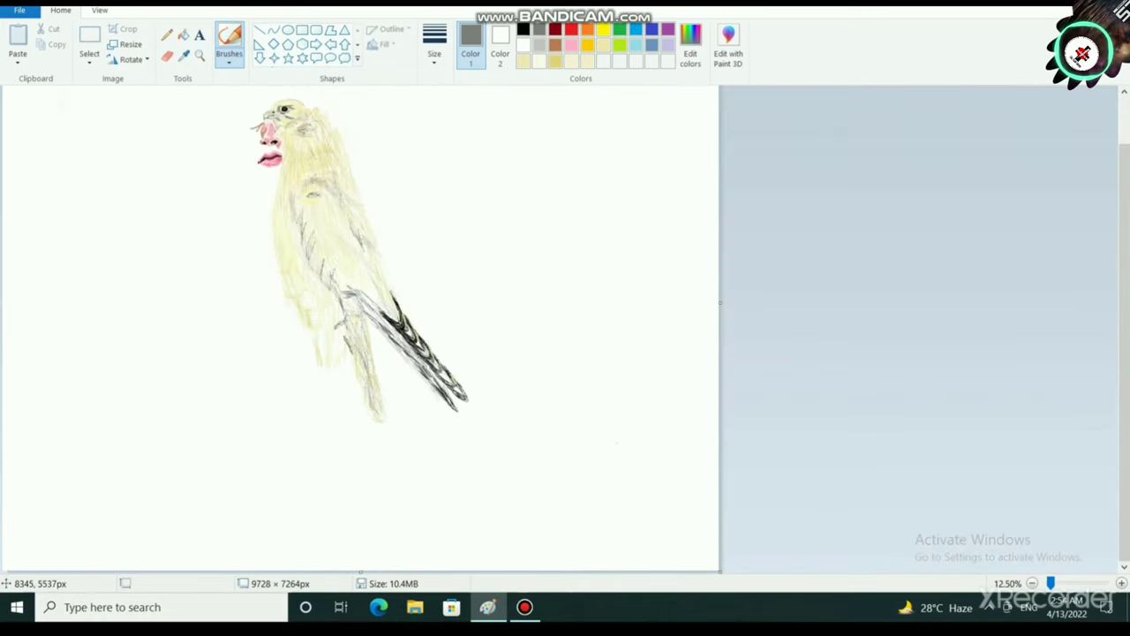
pyautogui.keyDown('ctrl'); pyautogui.scroll(2, 422, 449); pyautogui.keyUp('ctrl')
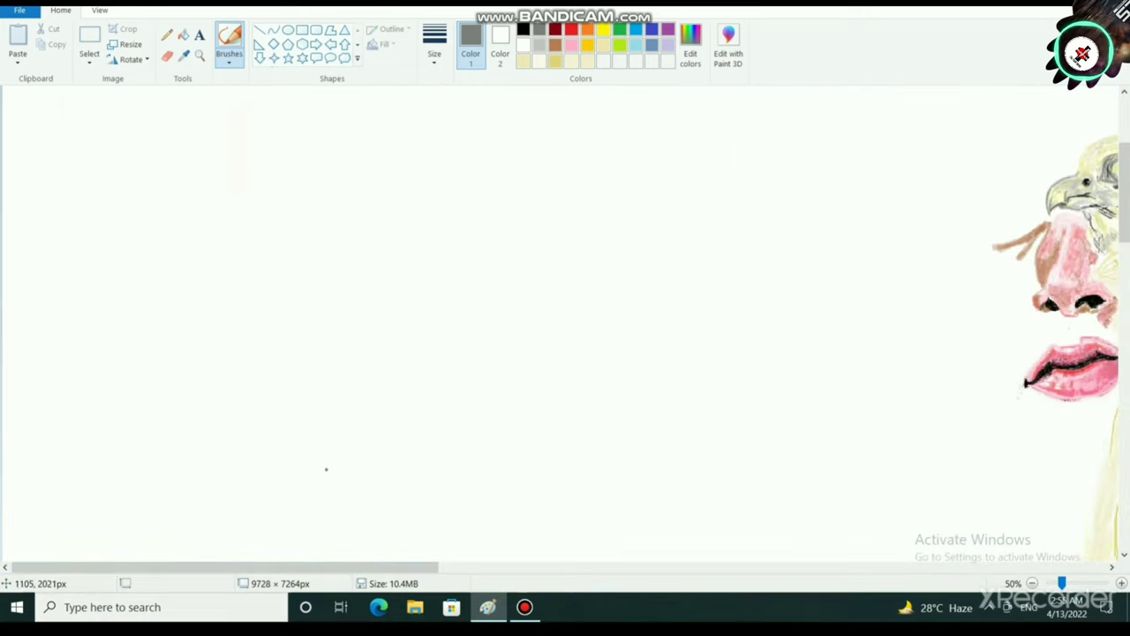
pyautogui.moveTo(309, 566); pyautogui.dragTo(566, 567)
pyautogui.keyDown('ctrl'); pyautogui.scroll(1, 883, 370); pyautogui.keyUp('ctrl')
pyautogui.scroll(-2, 467, 487)
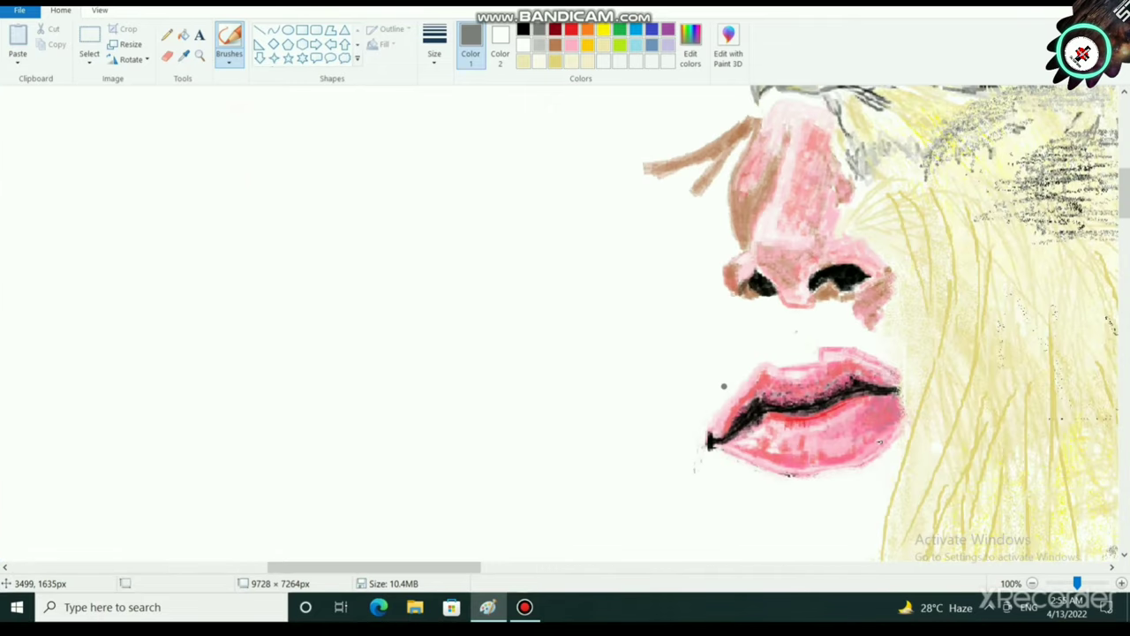
pyautogui.scroll(2, 795, 331)
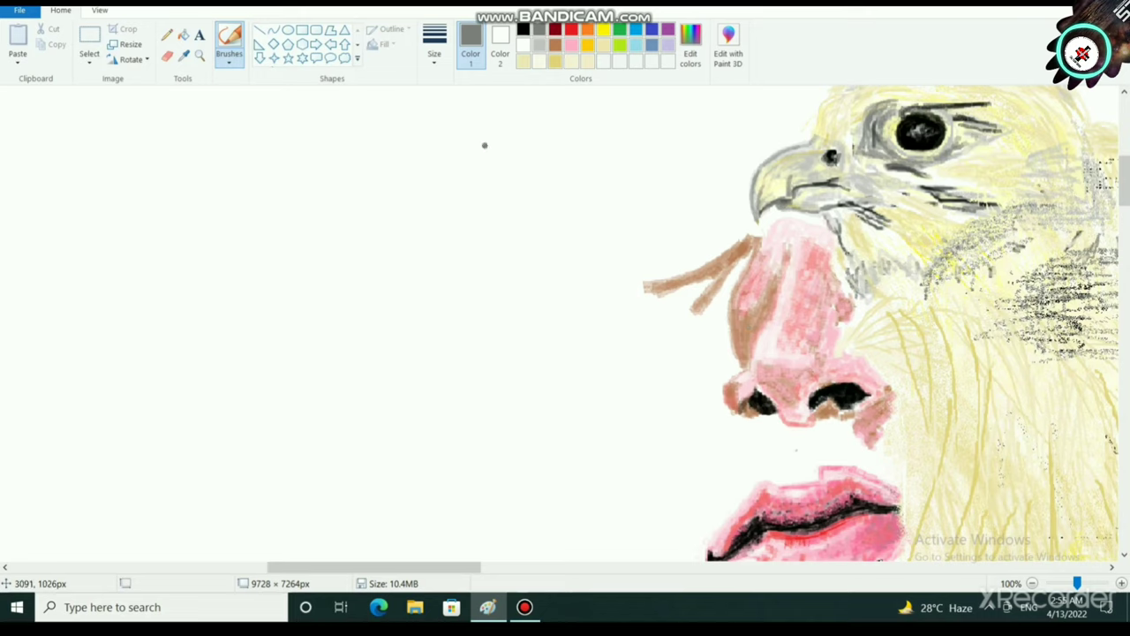
pyautogui.click(433, 51)
pyautogui.click(446, 86)
pyautogui.click(229, 56)
pyautogui.click(230, 116)
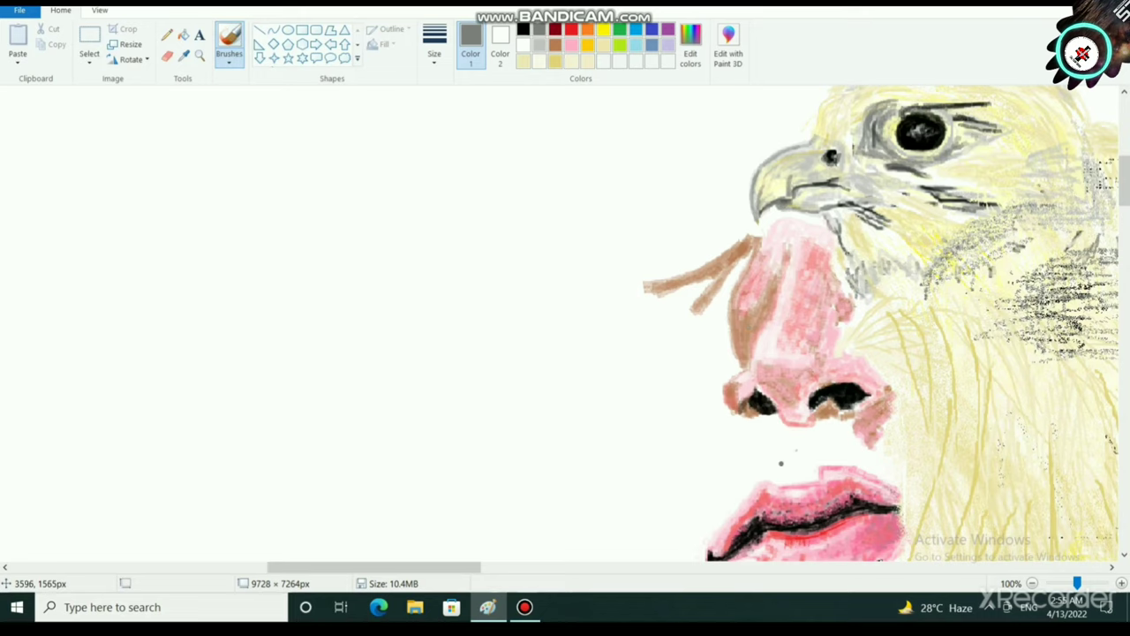
pyautogui.moveTo(781, 448)
pyautogui.mouseDown()
pyautogui.moveTo(768, 465)
pyautogui.moveTo(812, 456)
pyautogui.moveTo(789, 446)
pyautogui.moveTo(784, 465)
pyautogui.moveTo(771, 450)
pyautogui.mouseUp()
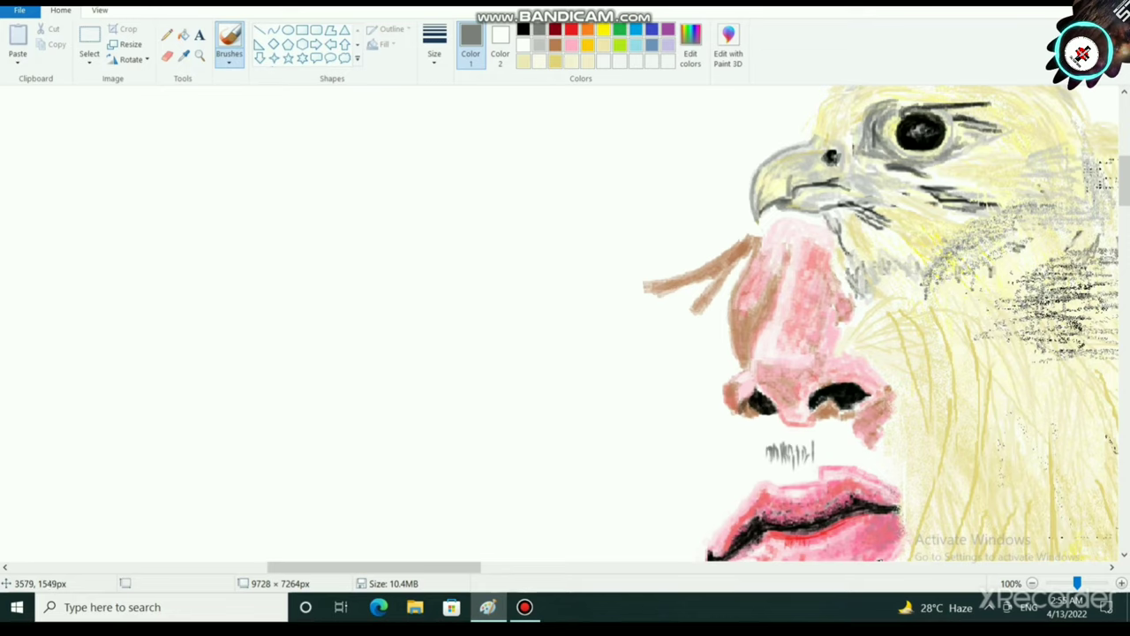
# Step: Add longer grey hairs in the middle of the row above the upper lip
pyautogui.scroll(2, 773, 471)
pyautogui.moveTo(305, 566)
pyautogui.mouseDown()
pyautogui.moveTo(562, 567)
pyautogui.moveTo(420, 567)
pyautogui.mouseUp()
pyautogui.scroll(-6, 548, 502)
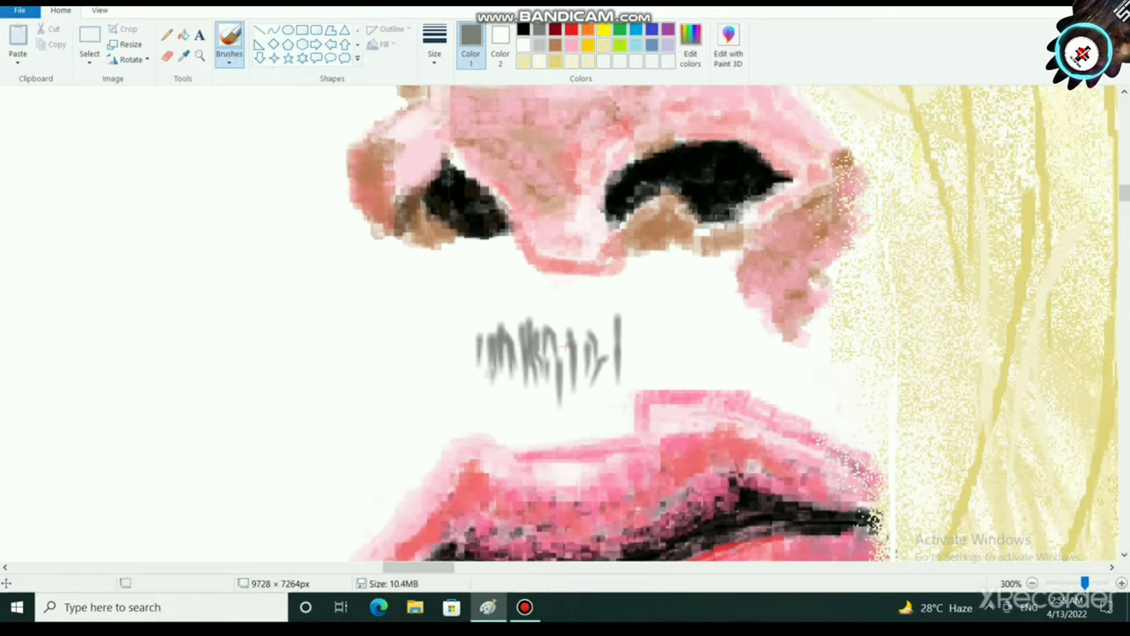
pyautogui.moveTo(519, 403); pyautogui.dragTo(524, 373)
pyautogui.moveTo(538, 402); pyautogui.dragTo(545, 349)
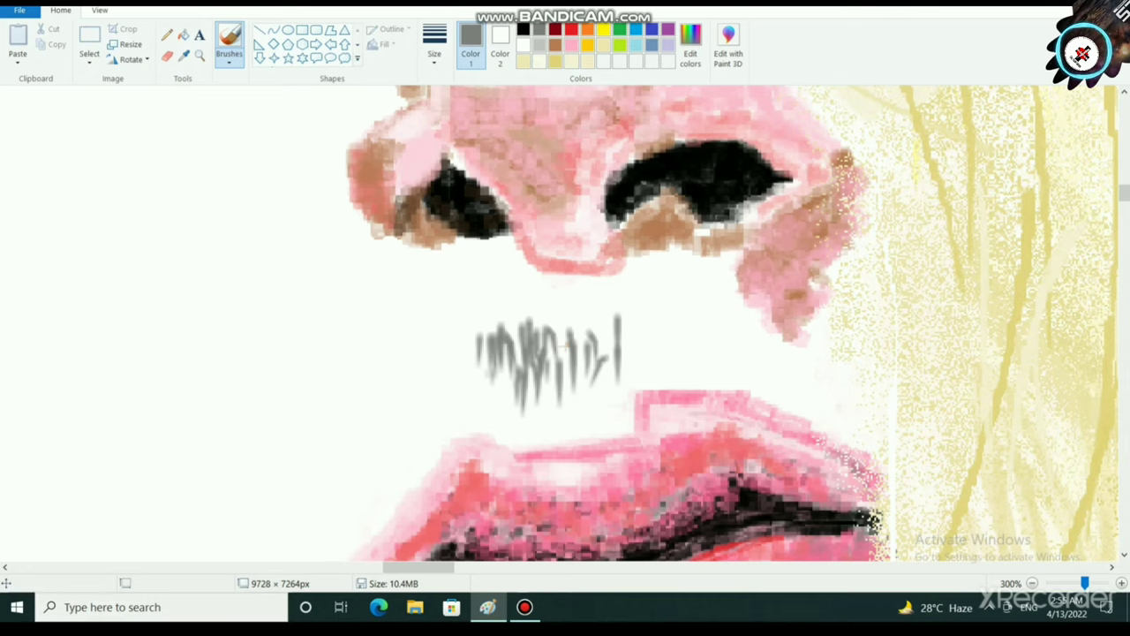
# Step: Switch to black and paint short moustache hairs over the grey ones and up to the smaller nostril
pyautogui.click(523, 30)
pyautogui.moveTo(572, 387)
pyautogui.mouseDown()
pyautogui.moveTo(537, 391)
pyautogui.moveTo(545, 348)
pyautogui.mouseUp()
pyautogui.moveTo(537, 389)
pyautogui.mouseDown()
pyautogui.moveTo(515, 350)
pyautogui.moveTo(508, 396)
pyautogui.moveTo(538, 362)
pyautogui.moveTo(509, 389)
pyautogui.moveTo(516, 318)
pyautogui.moveTo(494, 347)
pyautogui.moveTo(502, 306)
pyautogui.moveTo(478, 326)
pyautogui.moveTo(469, 292)
pyautogui.mouseUp()
pyautogui.moveTo(465, 332); pyautogui.dragTo(469, 306)
pyautogui.moveTo(454, 328); pyautogui.dragTo(451, 305)
pyautogui.moveTo(502, 275); pyautogui.dragTo(489, 256)
pyautogui.moveTo(476, 282)
pyautogui.mouseDown()
pyautogui.moveTo(475, 265)
pyautogui.moveTo(446, 261)
pyautogui.moveTo(471, 254)
pyautogui.moveTo(483, 283)
pyautogui.mouseUp()
pyautogui.moveTo(485, 244)
pyautogui.mouseDown()
pyautogui.moveTo(477, 253)
pyautogui.moveTo(505, 259)
pyautogui.moveTo(501, 316)
pyautogui.mouseUp()
pyautogui.moveTo(515, 264); pyautogui.dragTo(511, 289)
pyautogui.moveTo(524, 268); pyautogui.dragTo(522, 297)
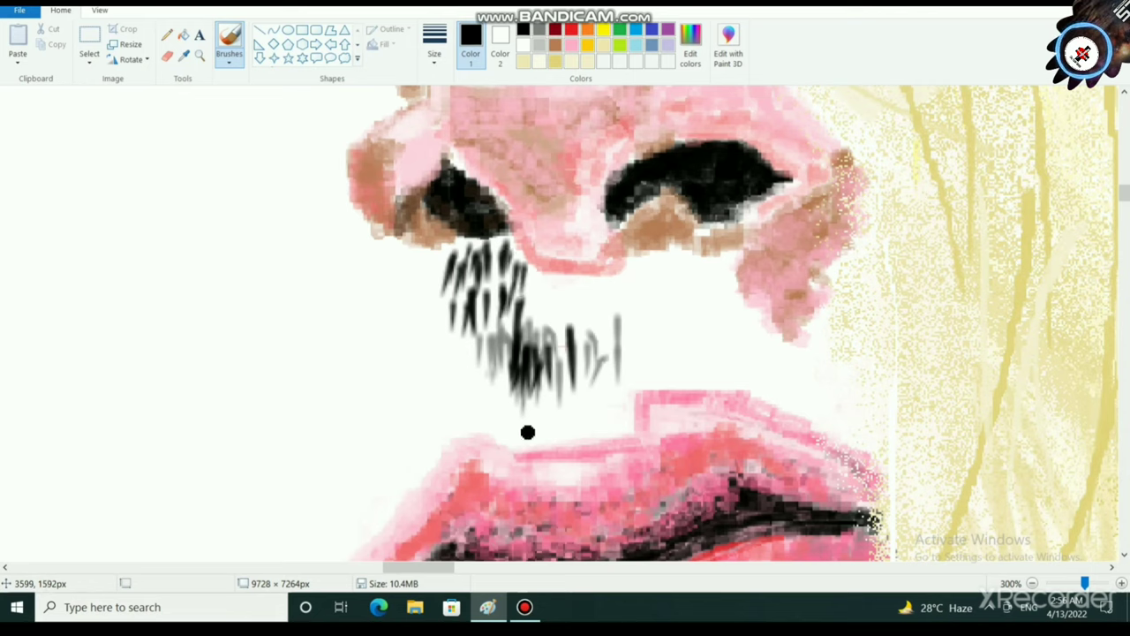
# Step: Extend the black moustache hairs down to the upper lip and across beneath the nose tip toward the larger nostril
pyautogui.moveTo(463, 377)
pyautogui.mouseDown()
pyautogui.moveTo(465, 406)
pyautogui.moveTo(481, 343)
pyautogui.moveTo(500, 363)
pyautogui.moveTo(552, 325)
pyautogui.moveTo(551, 295)
pyautogui.mouseUp()
pyautogui.moveTo(534, 302)
pyautogui.mouseDown()
pyautogui.moveTo(526, 329)
pyautogui.moveTo(538, 342)
pyautogui.moveTo(559, 332)
pyautogui.moveTo(578, 401)
pyautogui.mouseUp()
pyautogui.moveTo(589, 356); pyautogui.dragTo(583, 394)
pyautogui.moveTo(602, 360); pyautogui.dragTo(617, 409)
pyautogui.moveTo(622, 378)
pyautogui.mouseDown()
pyautogui.moveTo(622, 412)
pyautogui.moveTo(587, 418)
pyautogui.moveTo(567, 401)
pyautogui.moveTo(548, 414)
pyautogui.moveTo(552, 399)
pyautogui.moveTo(504, 398)
pyautogui.moveTo(490, 386)
pyautogui.moveTo(488, 415)
pyautogui.moveTo(474, 419)
pyautogui.moveTo(484, 389)
pyautogui.moveTo(532, 396)
pyautogui.moveTo(550, 442)
pyautogui.moveTo(568, 405)
pyautogui.moveTo(576, 437)
pyautogui.moveTo(586, 442)
pyautogui.moveTo(601, 423)
pyautogui.moveTo(612, 391)
pyautogui.moveTo(596, 390)
pyautogui.moveTo(593, 352)
pyautogui.moveTo(581, 358)
pyautogui.moveTo(593, 347)
pyautogui.moveTo(555, 279)
pyautogui.moveTo(542, 302)
pyautogui.moveTo(544, 281)
pyautogui.moveTo(530, 296)
pyautogui.moveTo(560, 302)
pyautogui.moveTo(575, 287)
pyautogui.moveTo(579, 348)
pyautogui.moveTo(590, 313)
pyautogui.moveTo(612, 306)
pyautogui.moveTo(600, 349)
pyautogui.moveTo(617, 349)
pyautogui.moveTo(637, 317)
pyautogui.moveTo(639, 347)
pyautogui.moveTo(654, 339)
pyautogui.moveTo(625, 354)
pyautogui.moveTo(673, 317)
pyautogui.moveTo(701, 358)
pyautogui.moveTo(725, 335)
pyautogui.moveTo(746, 365)
pyautogui.moveTo(659, 356)
pyautogui.moveTo(667, 306)
pyautogui.moveTo(651, 309)
pyautogui.moveTo(628, 280)
pyautogui.moveTo(606, 299)
pyautogui.moveTo(602, 283)
pyautogui.moveTo(639, 302)
pyautogui.moveTo(649, 267)
pyautogui.moveTo(700, 293)
pyautogui.moveTo(672, 295)
pyautogui.moveTo(697, 329)
pyautogui.mouseUp()
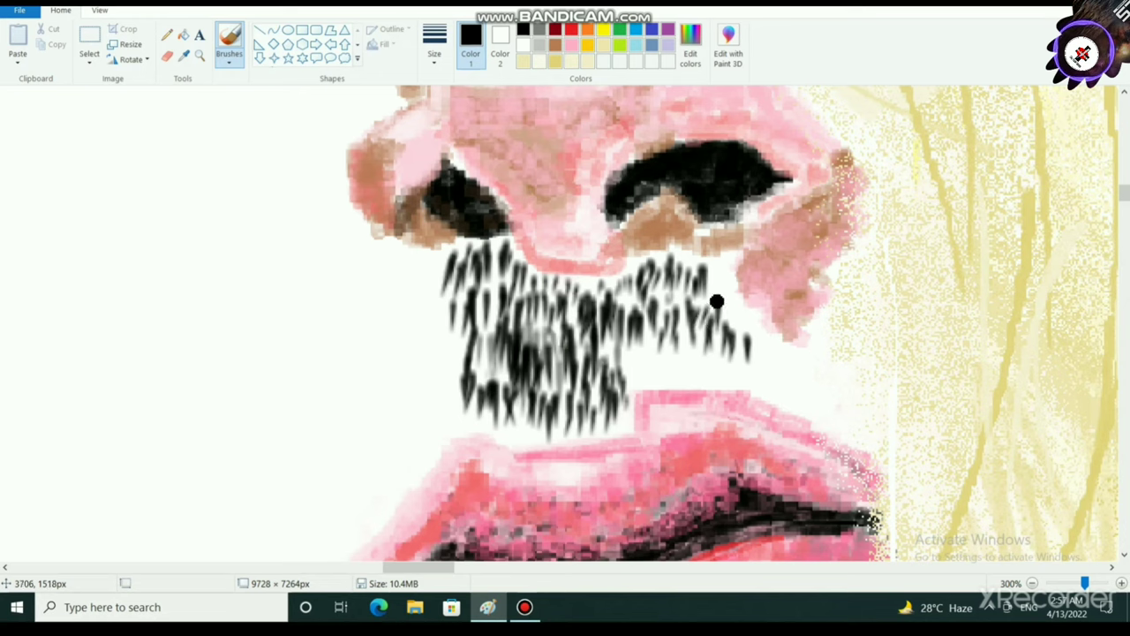
# Step: Fill the gaps beneath the larger nostril with short black moustache hairs, reaching down toward the upper lip
pyautogui.moveTo(728, 267)
pyautogui.mouseDown()
pyautogui.moveTo(721, 307)
pyautogui.moveTo(718, 292)
pyautogui.mouseUp()
pyautogui.moveTo(688, 255); pyautogui.dragTo(685, 276)
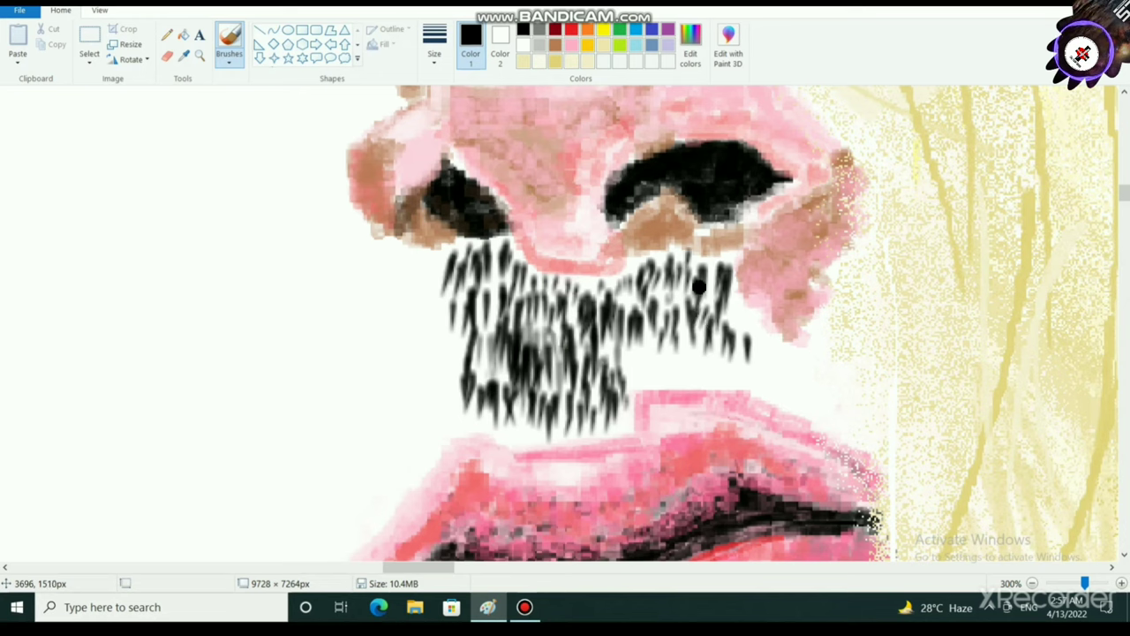
pyautogui.moveTo(676, 318)
pyautogui.mouseDown()
pyautogui.moveTo(671, 353)
pyautogui.moveTo(650, 355)
pyautogui.mouseUp()
pyautogui.moveTo(638, 310); pyautogui.dragTo(631, 360)
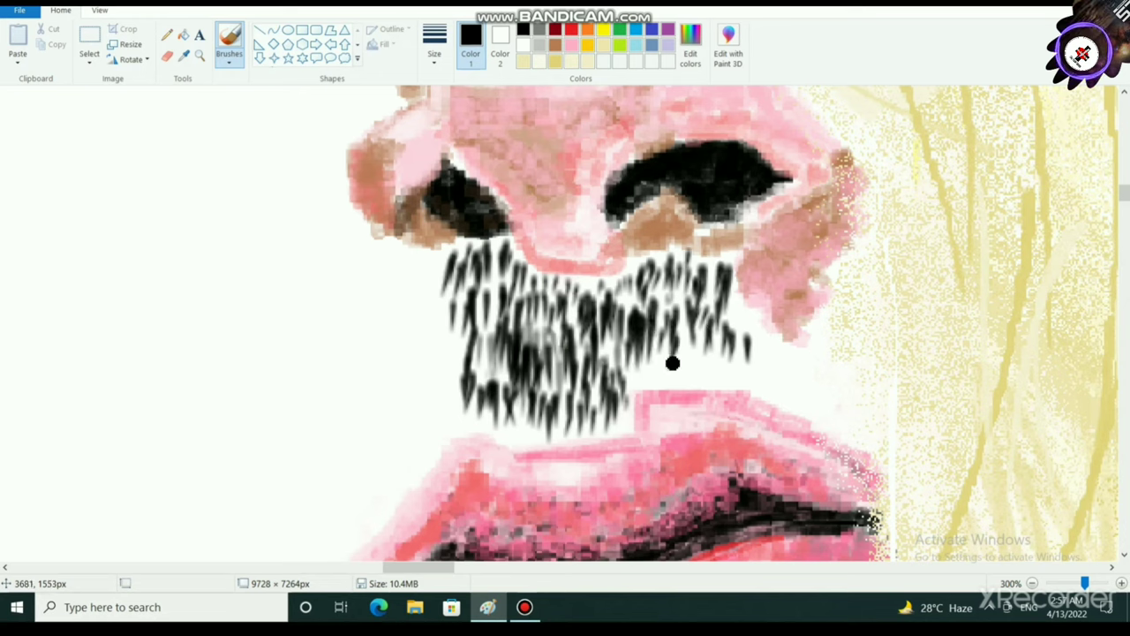
pyautogui.moveTo(692, 332)
pyautogui.mouseDown()
pyautogui.moveTo(684, 367)
pyautogui.moveTo(707, 371)
pyautogui.mouseUp()
pyautogui.moveTo(661, 341)
pyautogui.mouseDown()
pyautogui.moveTo(660, 378)
pyautogui.moveTo(641, 378)
pyautogui.mouseUp()
pyautogui.moveTo(694, 352); pyautogui.dragTo(687, 376)
pyautogui.moveTo(712, 355); pyautogui.dragTo(704, 379)
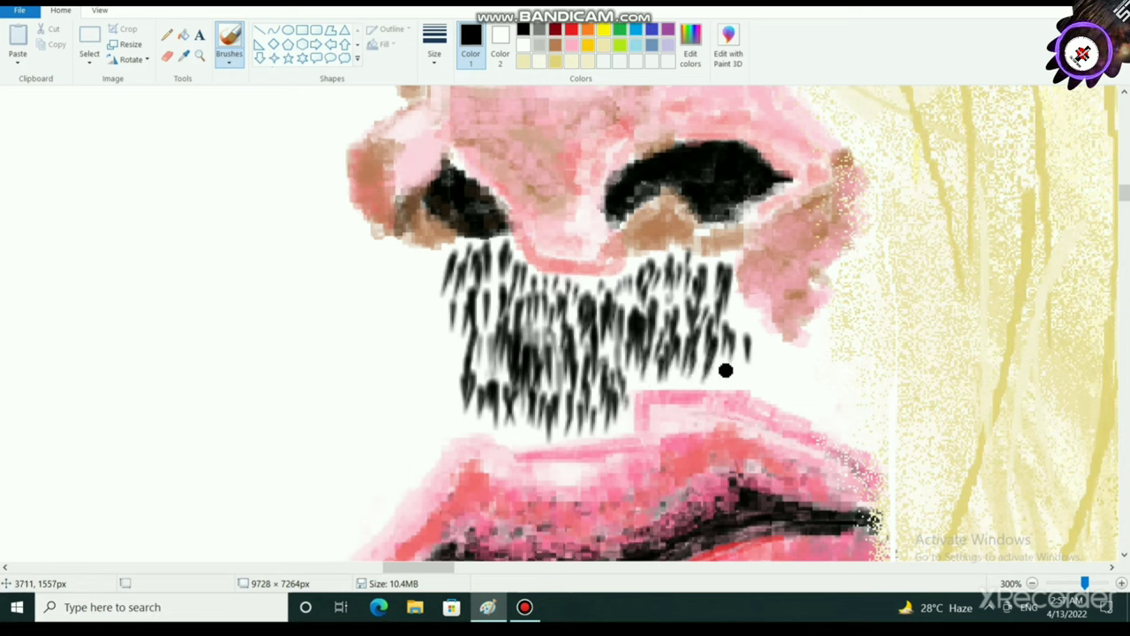
pyautogui.moveTo(737, 340); pyautogui.dragTo(732, 365)
pyautogui.moveTo(669, 288); pyautogui.dragTo(663, 320)
pyautogui.moveTo(659, 295); pyautogui.dragTo(652, 330)
pyautogui.moveTo(715, 281)
pyautogui.mouseDown()
pyautogui.moveTo(709, 304)
pyautogui.moveTo(727, 347)
pyautogui.mouseUp()
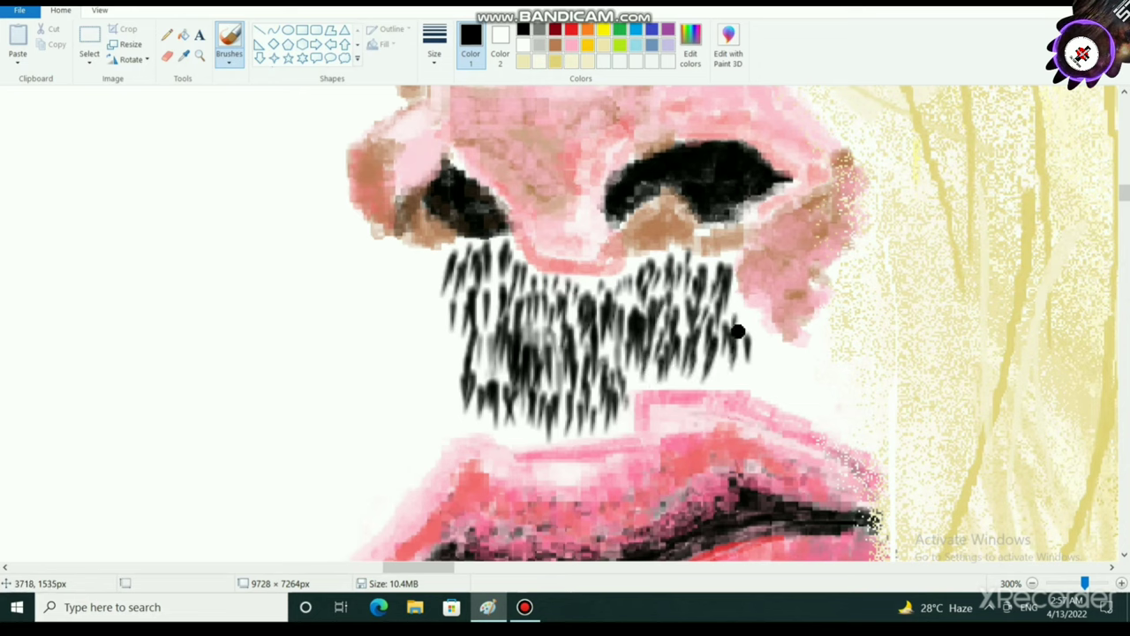
pyautogui.scroll(-5, 676, 474)
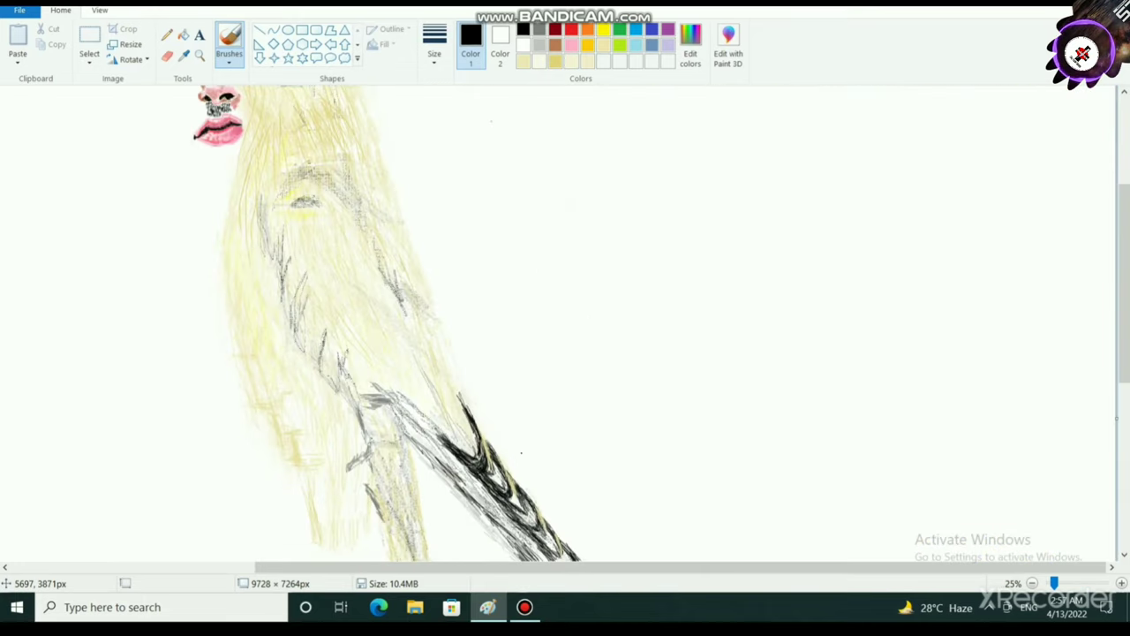
# Step: Extend the black moustache with short hairs from beneath the larger nostril along the upper lip toward the yellow feathers
pyautogui.scroll(3, 521, 450)
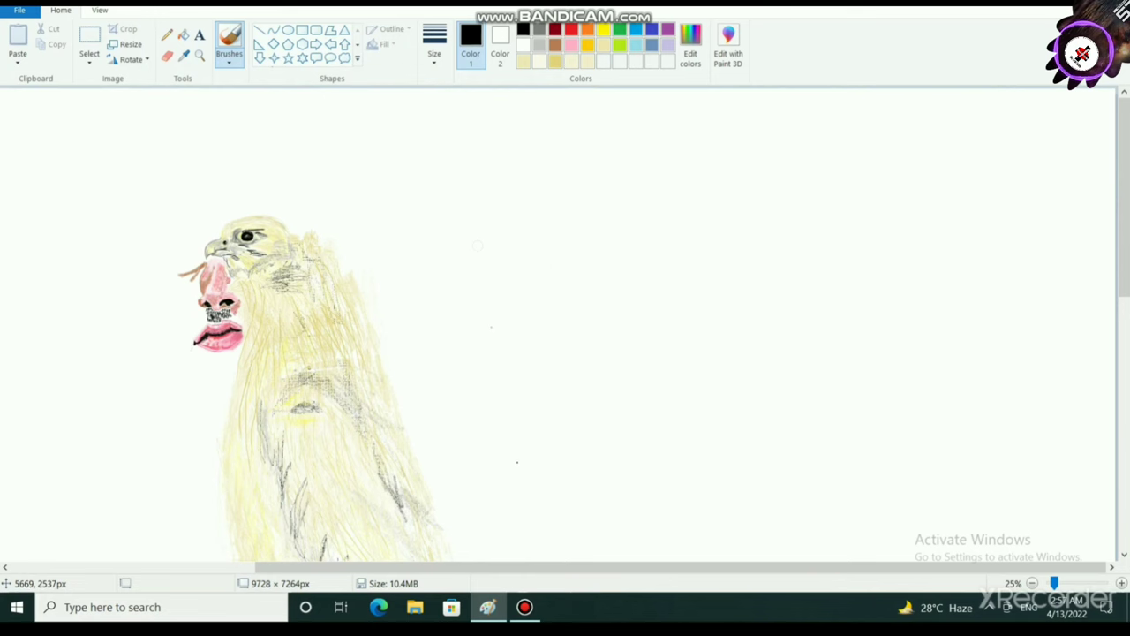
pyautogui.scroll(2, 497, 474)
pyautogui.scroll(-10, 525, 509)
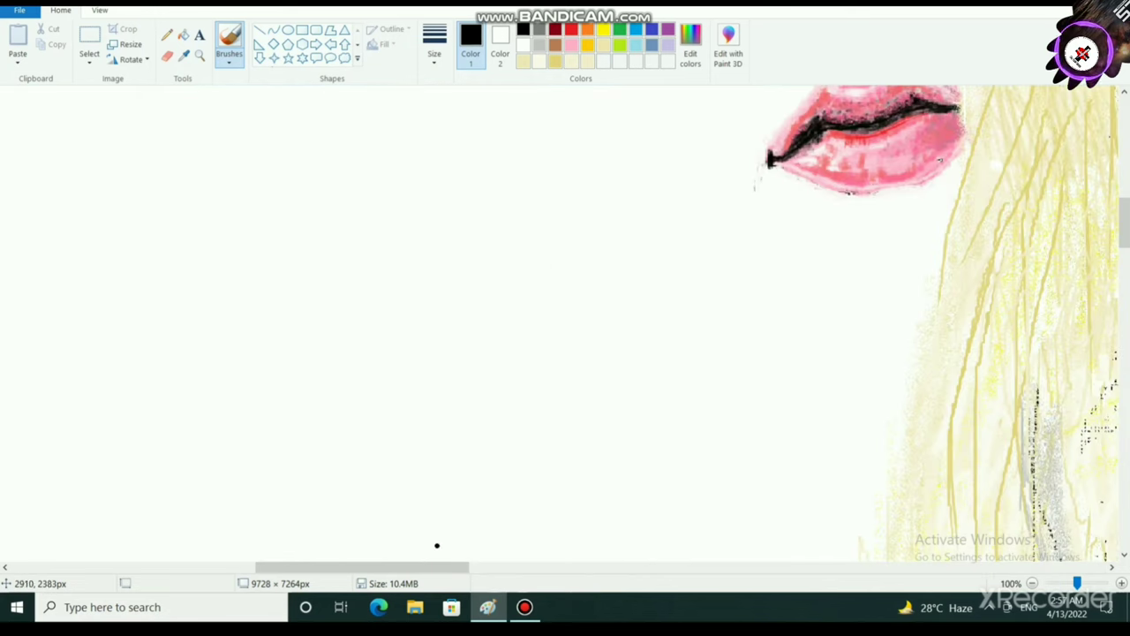
pyautogui.moveTo(413, 567); pyautogui.dragTo(540, 567)
pyautogui.scroll(1, 510, 512)
pyautogui.scroll(5, 535, 459)
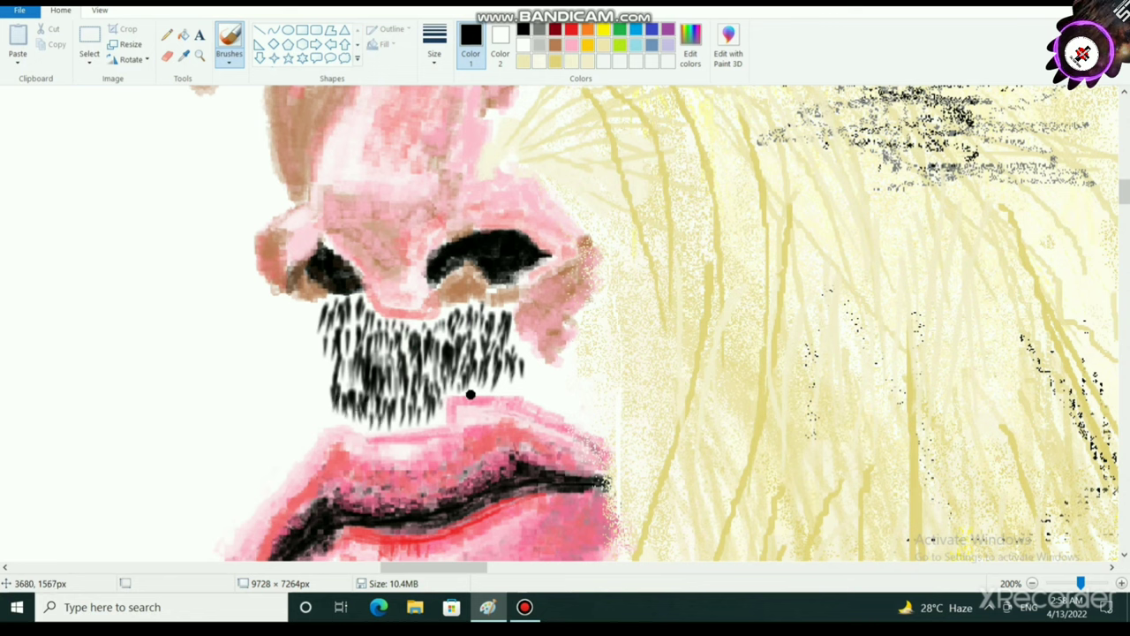
pyautogui.moveTo(483, 372); pyautogui.dragTo(479, 389)
pyautogui.moveTo(511, 366); pyautogui.dragTo(506, 386)
pyautogui.moveTo(534, 334)
pyautogui.mouseDown()
pyautogui.moveTo(529, 356)
pyautogui.moveTo(518, 345)
pyautogui.moveTo(556, 377)
pyautogui.mouseUp()
pyautogui.moveTo(560, 367)
pyautogui.mouseDown()
pyautogui.moveTo(584, 402)
pyautogui.moveTo(572, 374)
pyautogui.moveTo(590, 423)
pyautogui.moveTo(593, 412)
pyautogui.moveTo(597, 432)
pyautogui.moveTo(601, 423)
pyautogui.moveTo(590, 443)
pyautogui.moveTo(565, 388)
pyautogui.moveTo(536, 391)
pyautogui.moveTo(518, 347)
pyautogui.mouseUp()
pyautogui.moveTo(531, 385)
pyautogui.mouseDown()
pyautogui.moveTo(527, 367)
pyautogui.moveTo(592, 407)
pyautogui.moveTo(544, 386)
pyautogui.mouseUp()
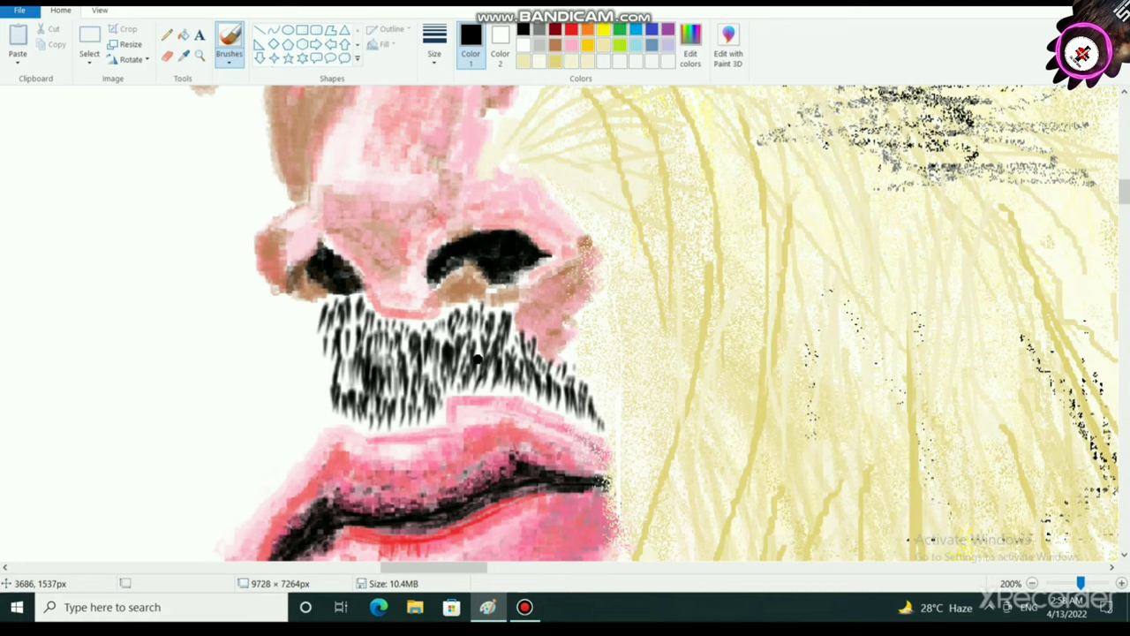
# Step: Extend the moustache's outer end with short black hairs from below the smaller nostril down along the upper lip's slope
pyautogui.scroll(-2, 515, 467)
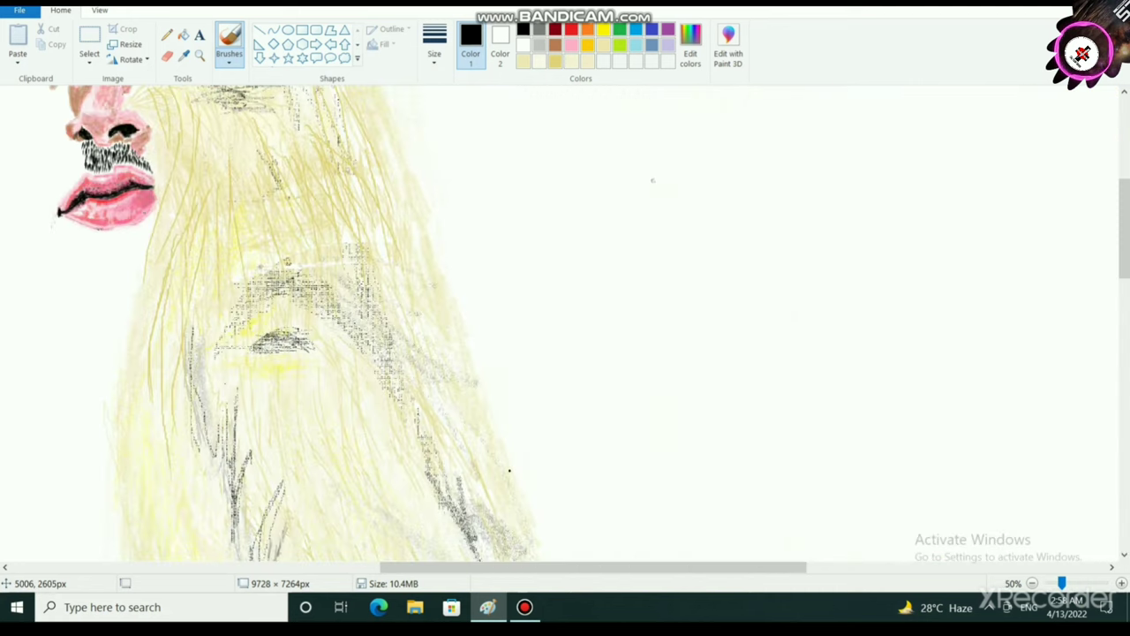
pyautogui.scroll(2, 509, 468)
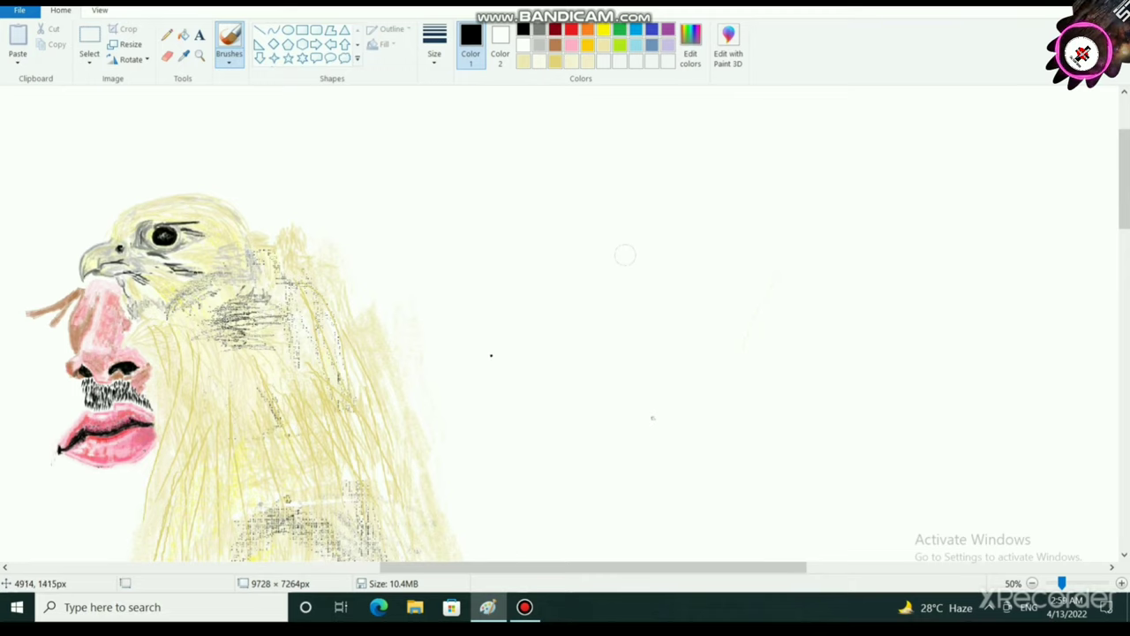
pyautogui.scroll(2, 318, 448)
pyautogui.scroll(-4, 340, 477)
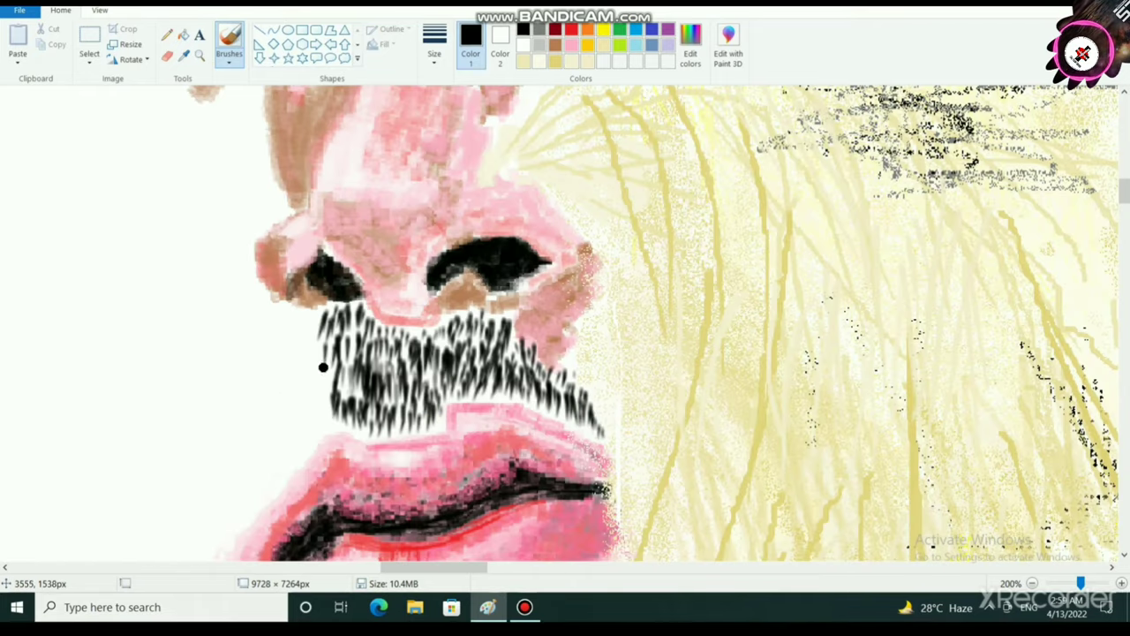
pyautogui.moveTo(323, 368)
pyautogui.mouseDown()
pyautogui.moveTo(290, 431)
pyautogui.moveTo(274, 432)
pyautogui.moveTo(316, 395)
pyautogui.mouseUp()
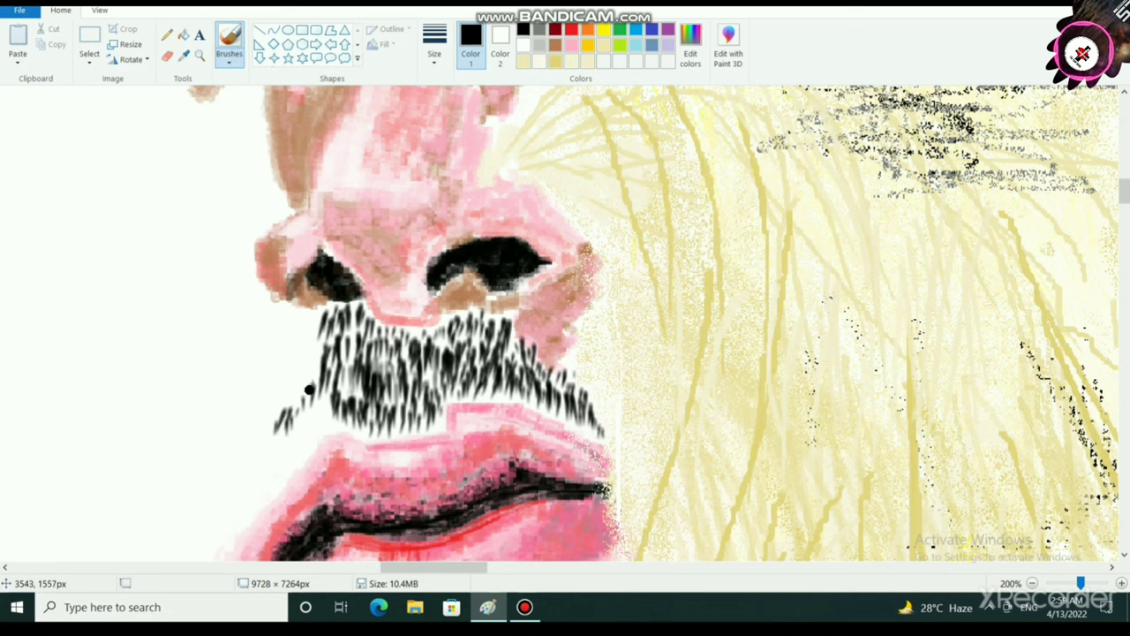
pyautogui.moveTo(271, 424)
pyautogui.mouseDown()
pyautogui.moveTo(238, 460)
pyautogui.moveTo(255, 420)
pyautogui.moveTo(269, 452)
pyautogui.moveTo(315, 413)
pyautogui.moveTo(333, 420)
pyautogui.moveTo(318, 405)
pyautogui.moveTo(297, 450)
pyautogui.moveTo(289, 431)
pyautogui.moveTo(262, 466)
pyautogui.moveTo(249, 455)
pyautogui.moveTo(236, 481)
pyautogui.moveTo(240, 451)
pyautogui.moveTo(243, 480)
pyautogui.moveTo(225, 501)
pyautogui.moveTo(233, 452)
pyautogui.moveTo(313, 426)
pyautogui.mouseUp()
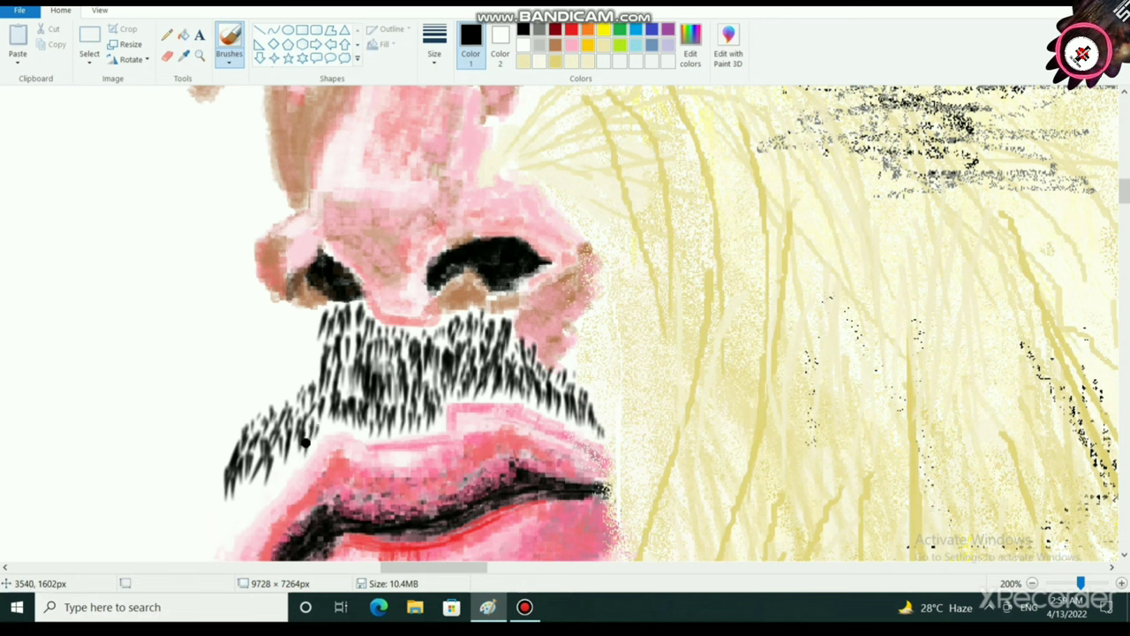
pyautogui.moveTo(280, 473)
pyautogui.mouseDown()
pyautogui.moveTo(288, 455)
pyautogui.moveTo(277, 458)
pyautogui.mouseUp()
pyautogui.moveTo(262, 482)
pyautogui.mouseDown()
pyautogui.moveTo(265, 465)
pyautogui.moveTo(252, 467)
pyautogui.mouseUp()
pyautogui.moveTo(239, 498); pyautogui.dragTo(259, 465)
pyautogui.moveTo(221, 520); pyautogui.dragTo(219, 494)
# Step: Widen the moustache's outer drooping edge with more black hairs and fill small gaps just above the upper lip
pyautogui.scroll(-3, 224, 530)
pyautogui.scroll(2, 222, 445)
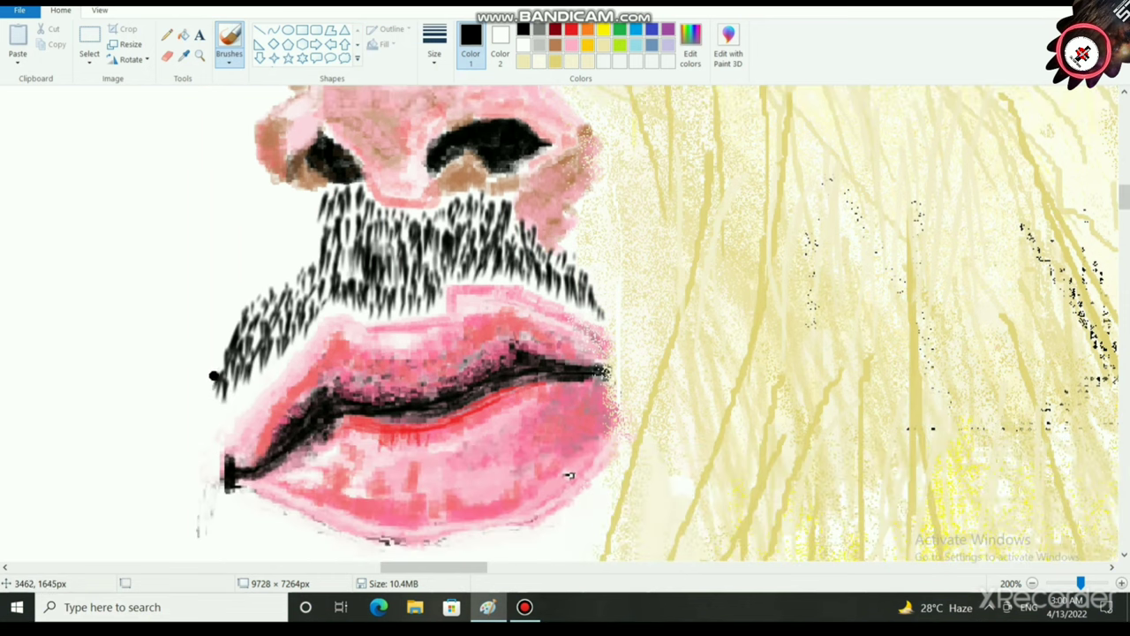
pyautogui.moveTo(211, 369); pyautogui.dragTo(224, 338)
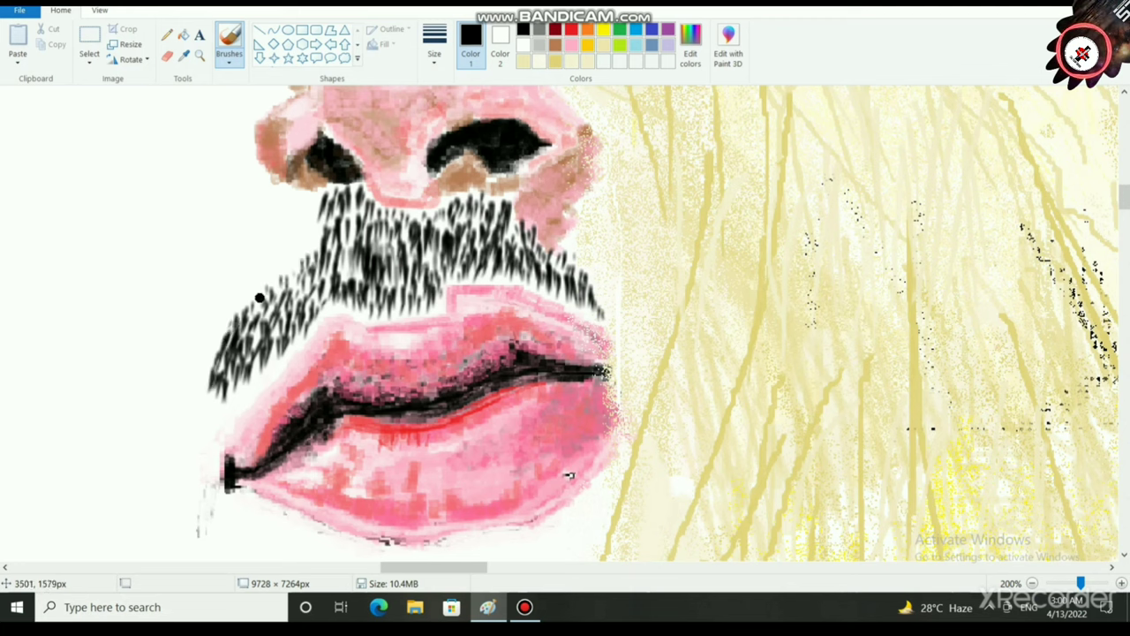
pyautogui.moveTo(220, 333)
pyautogui.mouseDown()
pyautogui.moveTo(227, 308)
pyautogui.moveTo(213, 319)
pyautogui.mouseUp()
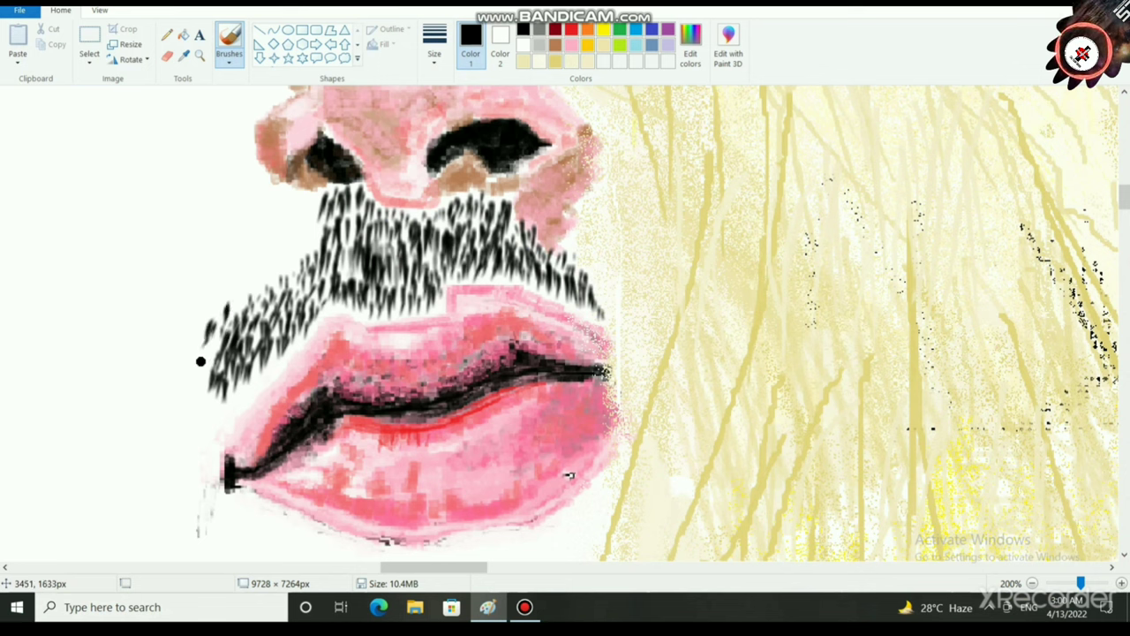
pyautogui.moveTo(200, 362); pyautogui.dragTo(200, 348)
pyautogui.moveTo(189, 378); pyautogui.dragTo(193, 360)
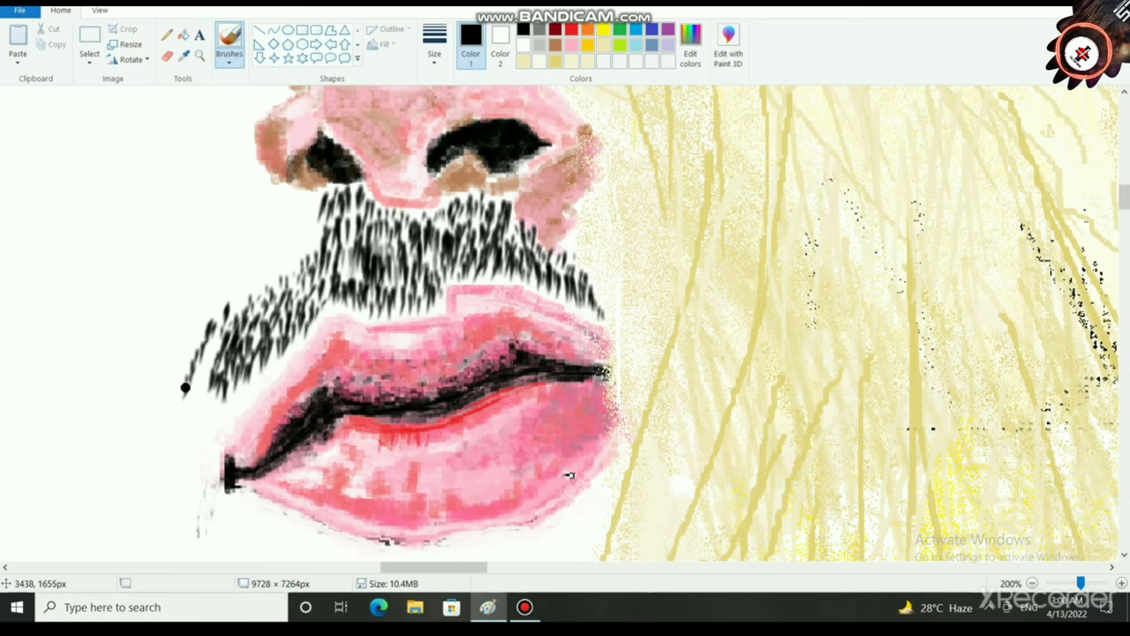
pyautogui.moveTo(184, 397)
pyautogui.mouseDown()
pyautogui.moveTo(184, 438)
pyautogui.moveTo(200, 380)
pyautogui.moveTo(268, 316)
pyautogui.moveTo(356, 272)
pyautogui.moveTo(350, 246)
pyautogui.mouseUp()
pyautogui.moveTo(334, 284); pyautogui.dragTo(342, 259)
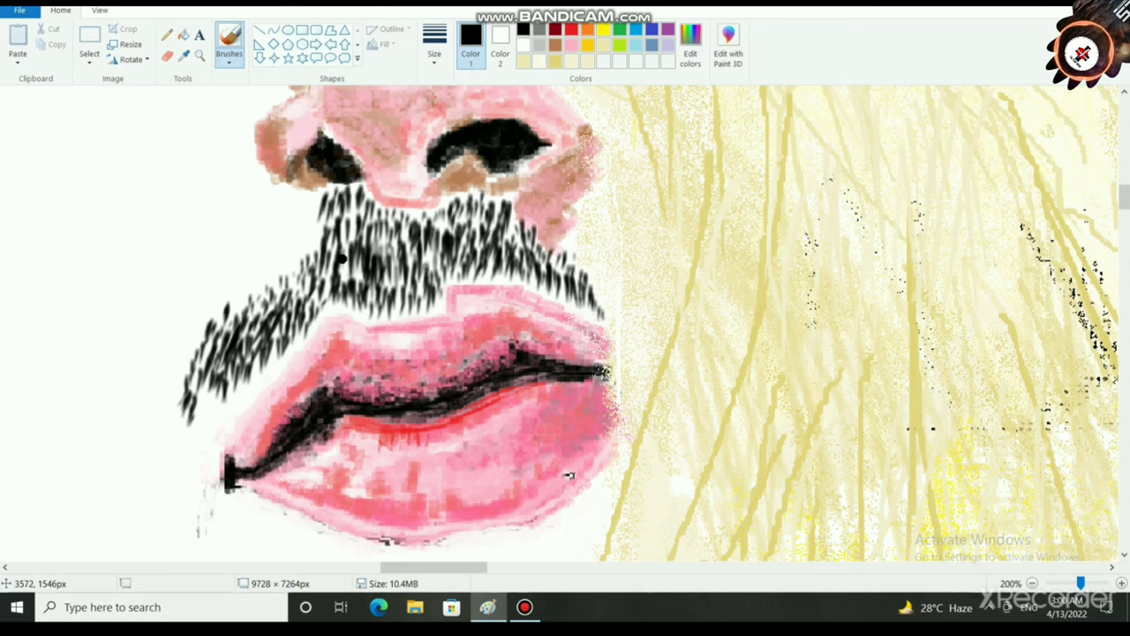
pyautogui.moveTo(376, 319); pyautogui.dragTo(383, 289)
pyautogui.moveTo(387, 311); pyautogui.dragTo(393, 298)
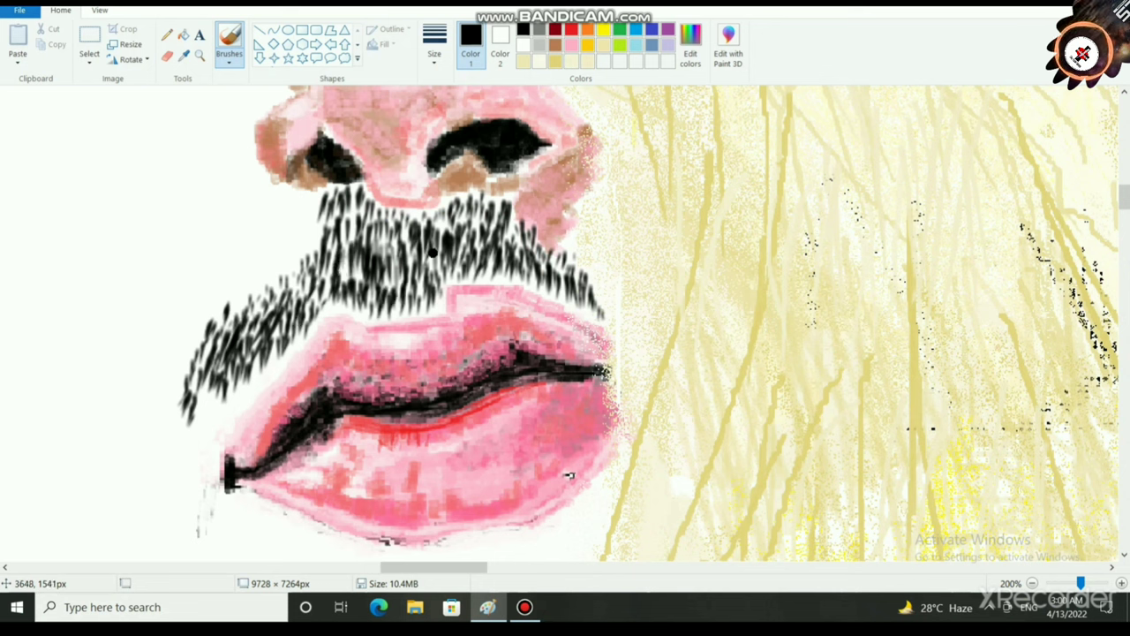
# Step: Paint black hairs from the drooping moustache down to and just past the black outer corner of the mouth
pyautogui.moveTo(188, 446)
pyautogui.mouseDown()
pyautogui.moveTo(191, 462)
pyautogui.moveTo(201, 457)
pyautogui.mouseUp()
pyautogui.moveTo(220, 418); pyautogui.dragTo(197, 444)
pyautogui.moveTo(211, 386)
pyautogui.mouseDown()
pyautogui.moveTo(207, 409)
pyautogui.moveTo(230, 409)
pyautogui.mouseUp()
pyautogui.moveTo(236, 394); pyautogui.dragTo(236, 416)
pyautogui.moveTo(256, 370); pyautogui.dragTo(246, 399)
pyautogui.moveTo(263, 361); pyautogui.dragTo(253, 391)
pyautogui.moveTo(241, 387); pyautogui.dragTo(224, 403)
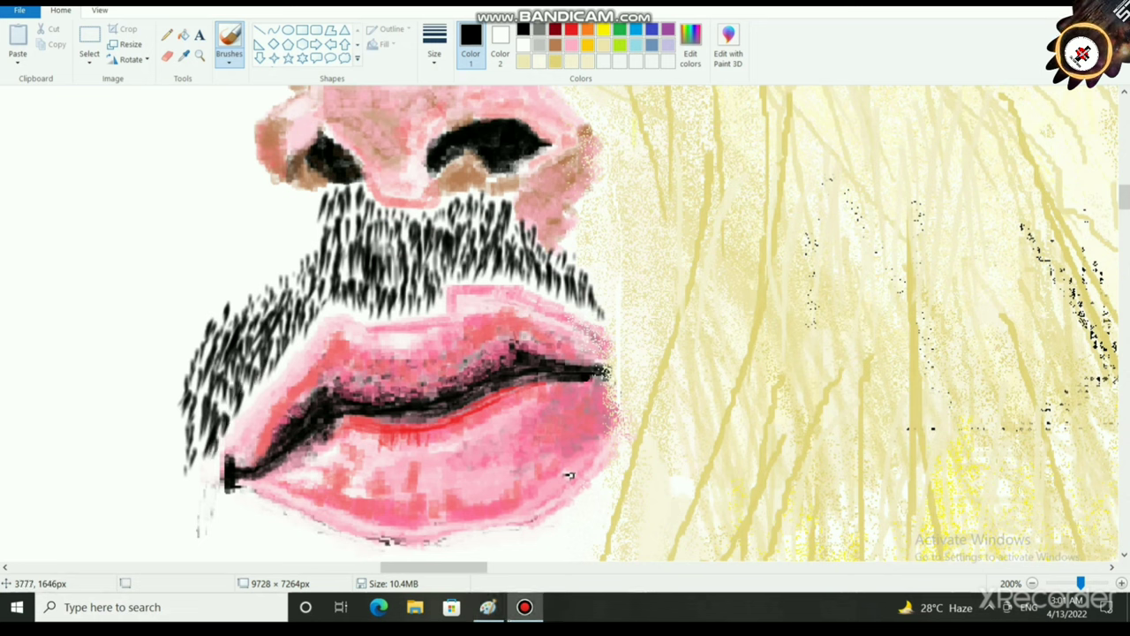
pyautogui.moveTo(208, 460)
pyautogui.mouseDown()
pyautogui.moveTo(203, 491)
pyautogui.moveTo(214, 489)
pyautogui.moveTo(187, 490)
pyautogui.mouseUp()
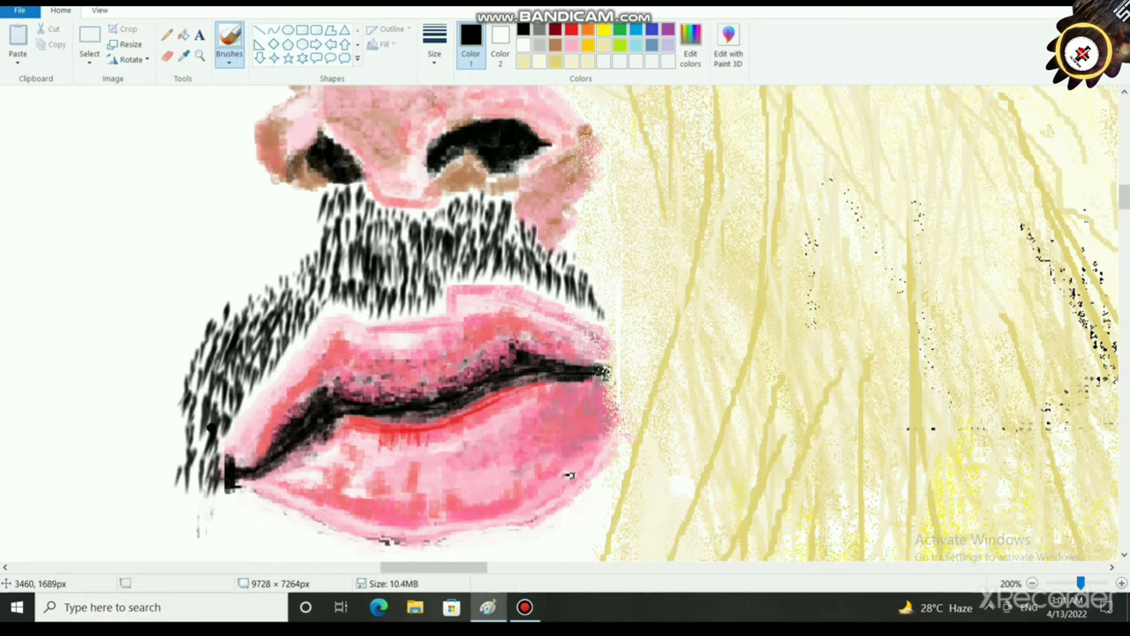
pyautogui.moveTo(194, 477); pyautogui.dragTo(193, 507)
pyautogui.moveTo(199, 474); pyautogui.dragTo(191, 519)
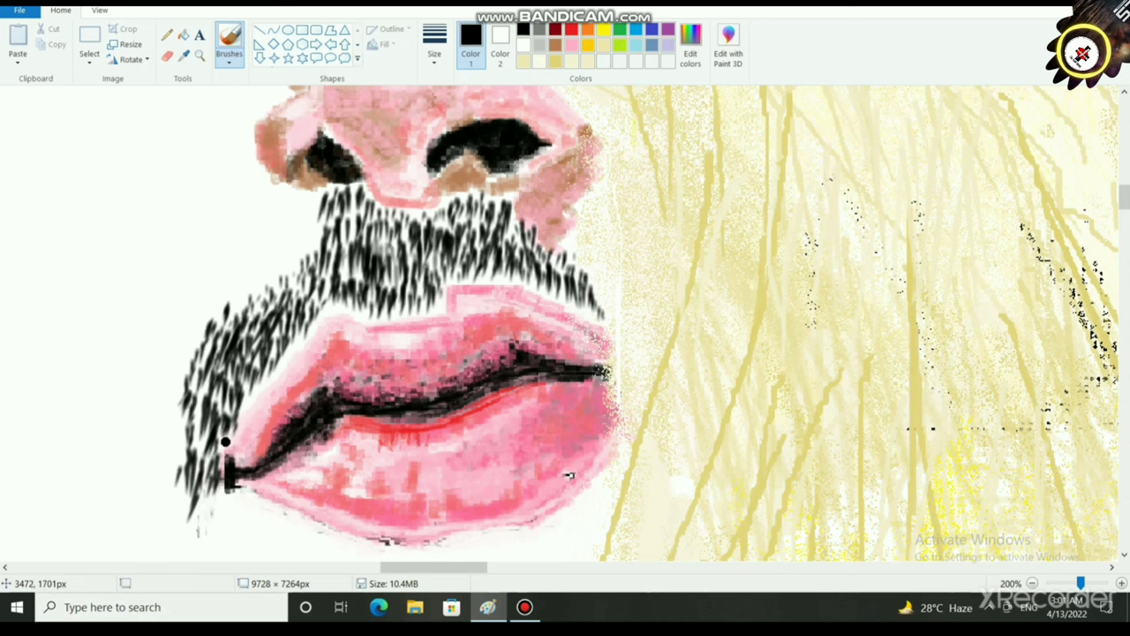
pyautogui.moveTo(236, 430)
pyautogui.mouseDown()
pyautogui.moveTo(225, 452)
pyautogui.moveTo(231, 427)
pyautogui.mouseUp()
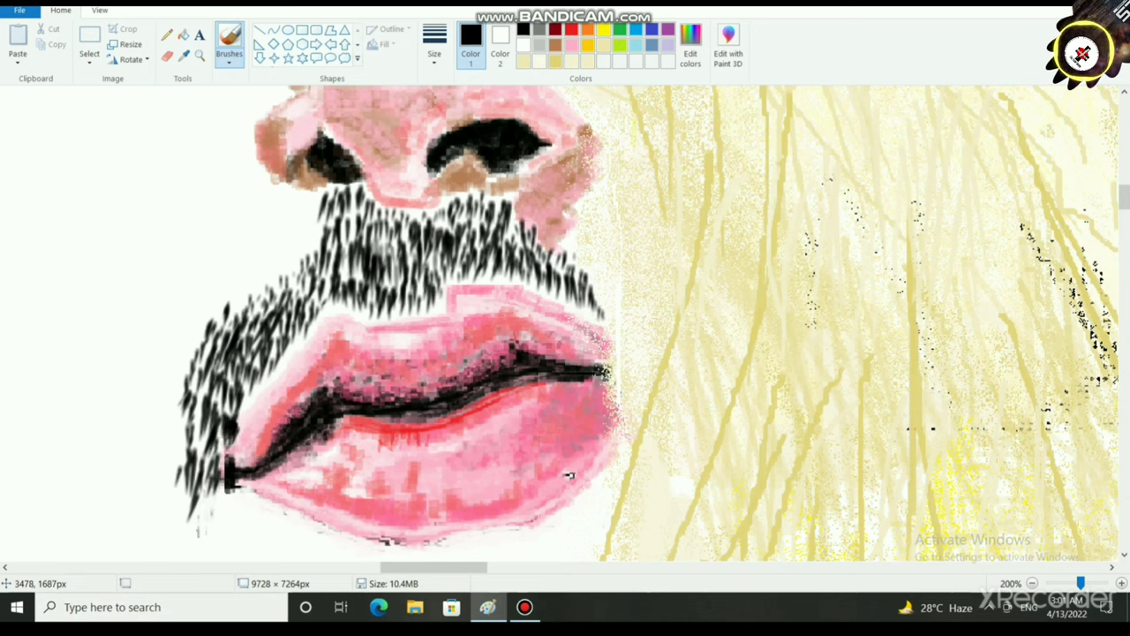
# Step: Extend the drooping moustache below the mouth corner with a tapering strand of black hairs, level with the lower lip
pyautogui.scroll(-2, 212, 507)
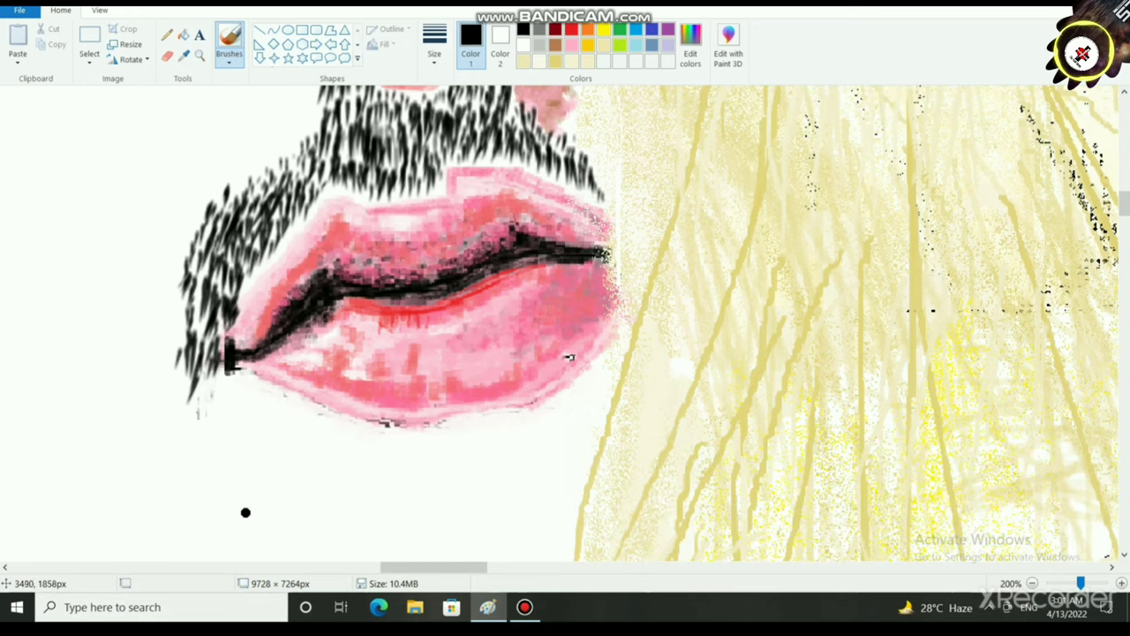
pyautogui.moveTo(188, 298)
pyautogui.mouseDown()
pyautogui.moveTo(184, 359)
pyautogui.moveTo(202, 441)
pyautogui.mouseUp()
pyautogui.moveTo(212, 394); pyautogui.dragTo(209, 415)
pyautogui.moveTo(214, 372)
pyautogui.mouseDown()
pyautogui.moveTo(207, 421)
pyautogui.moveTo(179, 426)
pyautogui.moveTo(180, 445)
pyautogui.mouseUp()
pyautogui.moveTo(190, 381); pyautogui.dragTo(188, 411)
pyautogui.moveTo(196, 410)
pyautogui.mouseDown()
pyautogui.moveTo(195, 436)
pyautogui.moveTo(214, 422)
pyautogui.moveTo(202, 456)
pyautogui.moveTo(184, 456)
pyautogui.moveTo(209, 456)
pyautogui.mouseUp()
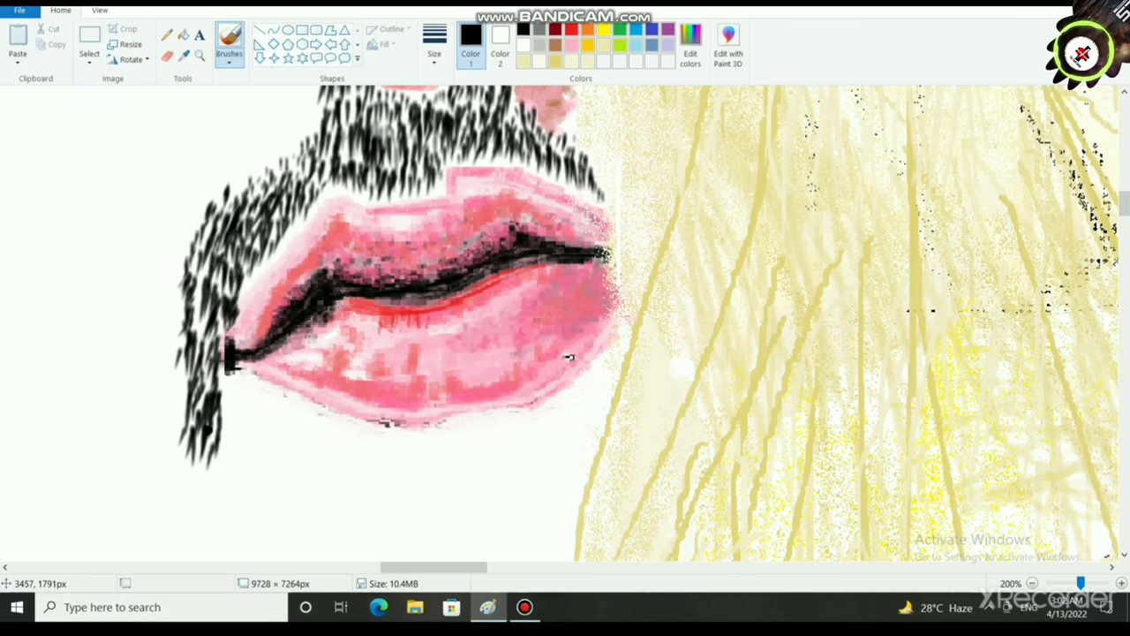
pyautogui.moveTo(224, 381); pyautogui.dragTo(178, 425)
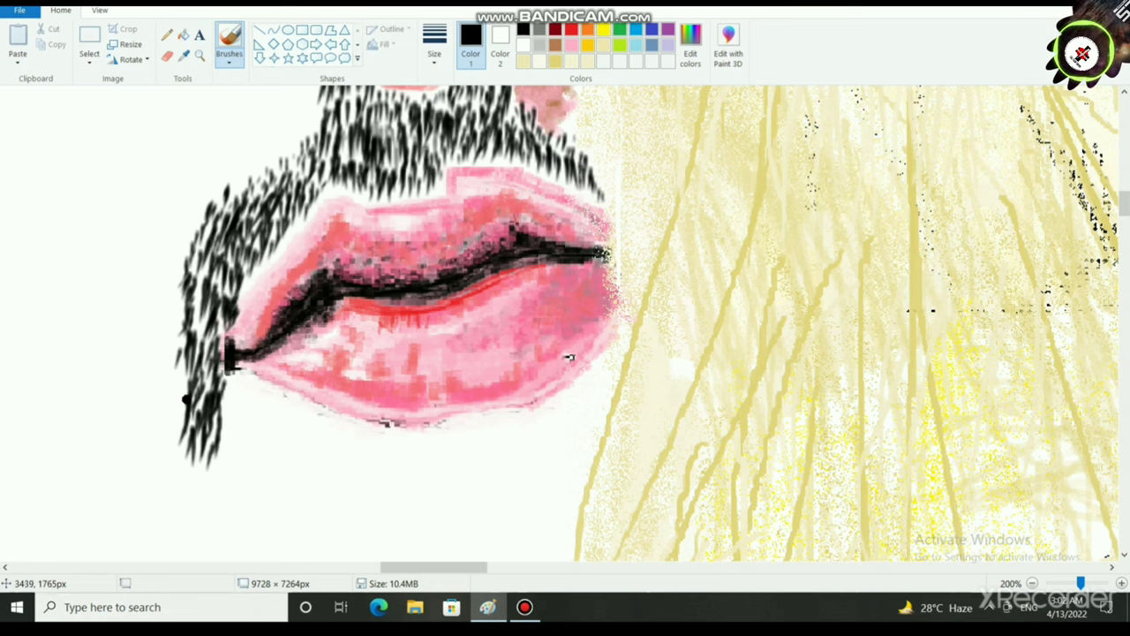
pyautogui.moveTo(187, 373); pyautogui.dragTo(179, 407)
pyautogui.moveTo(184, 350); pyautogui.dragTo(181, 383)
# Step: Thicken the outer edge of the moustache beside the mouth corner with additional short black hairs
pyautogui.scroll(-2, 186, 424)
pyautogui.scroll(2, 182, 435)
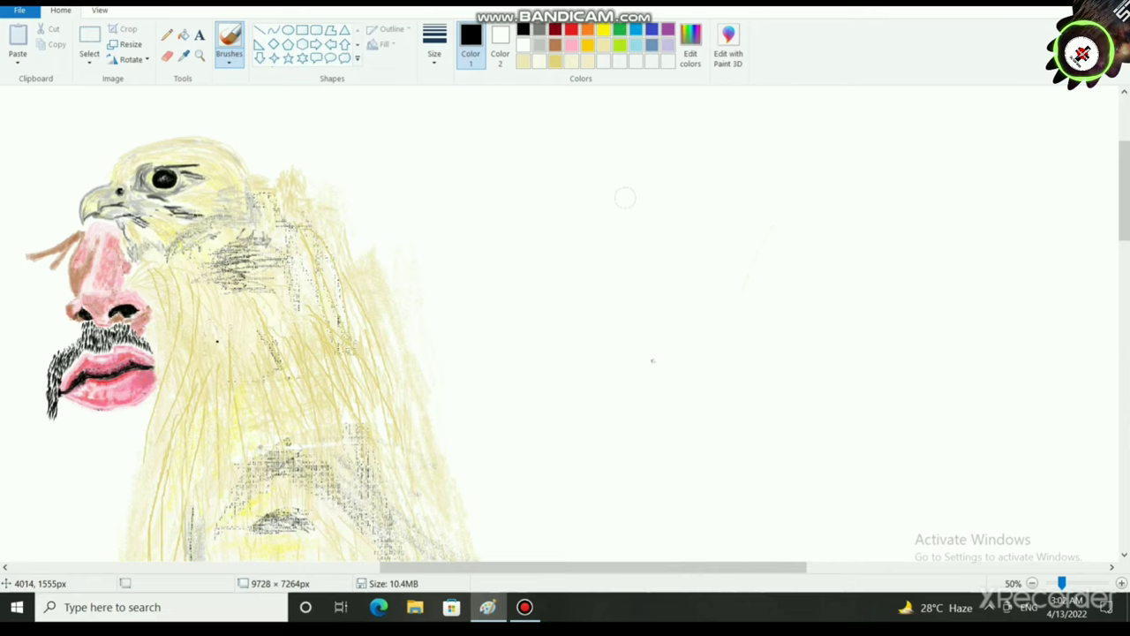
pyautogui.scroll(2, 168, 399)
pyautogui.scroll(-7, 212, 432)
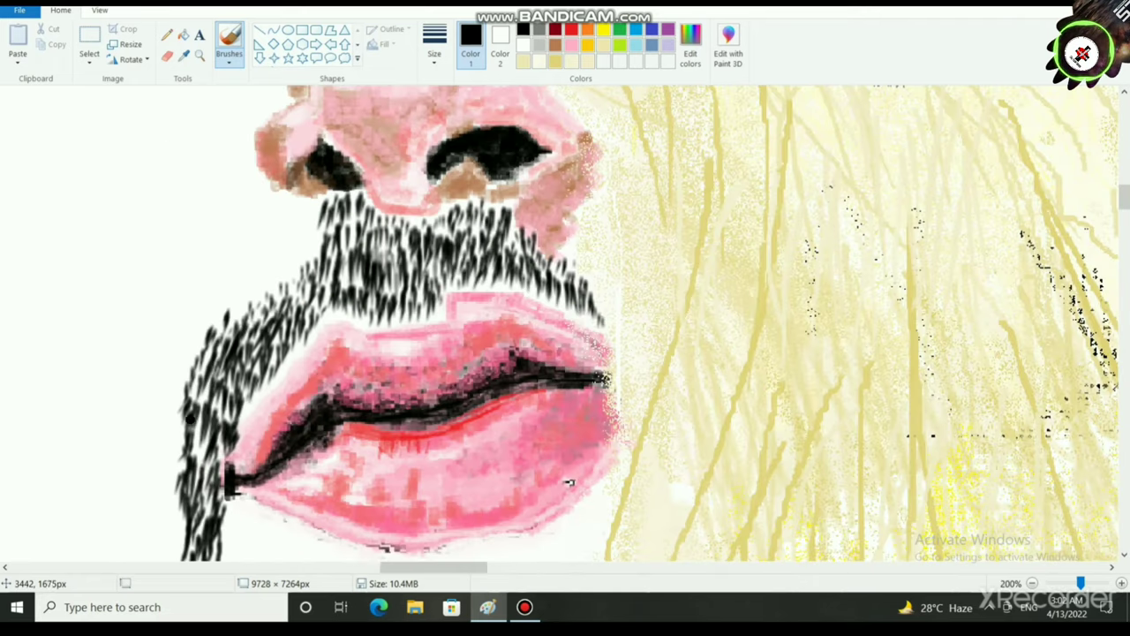
pyautogui.moveTo(183, 406); pyautogui.dragTo(173, 422)
pyautogui.moveTo(183, 377); pyautogui.dragTo(170, 456)
pyautogui.moveTo(172, 431); pyautogui.dragTo(170, 449)
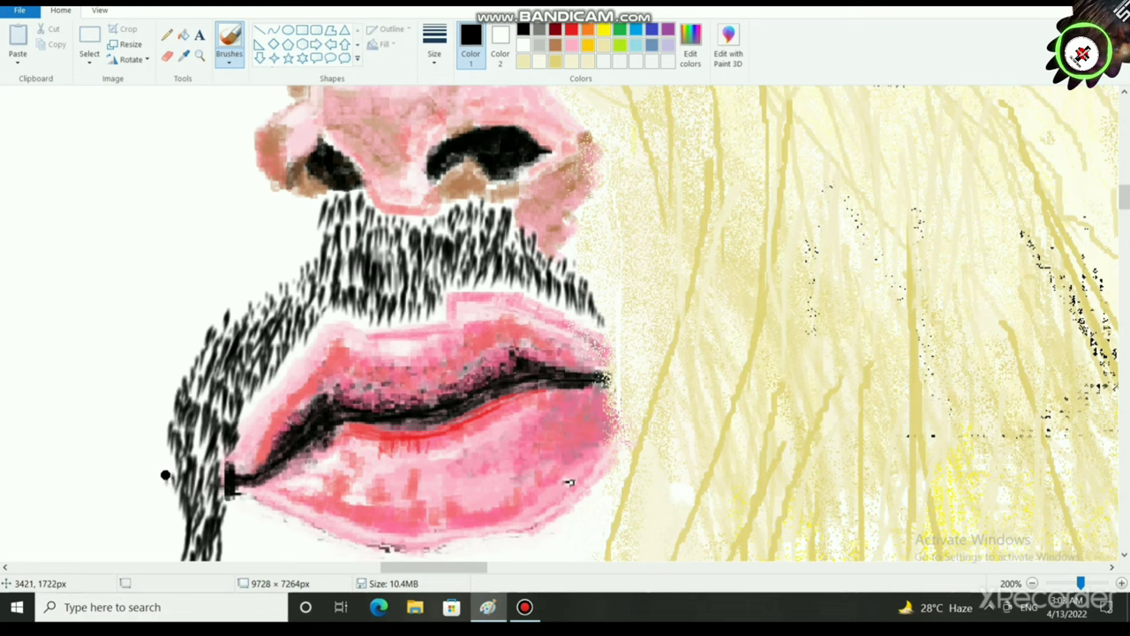
# Step: Paint a thin diagonal line of short black beard hairs from the moustache's lower end toward the middle of the chin
pyautogui.scroll(-3, 176, 476)
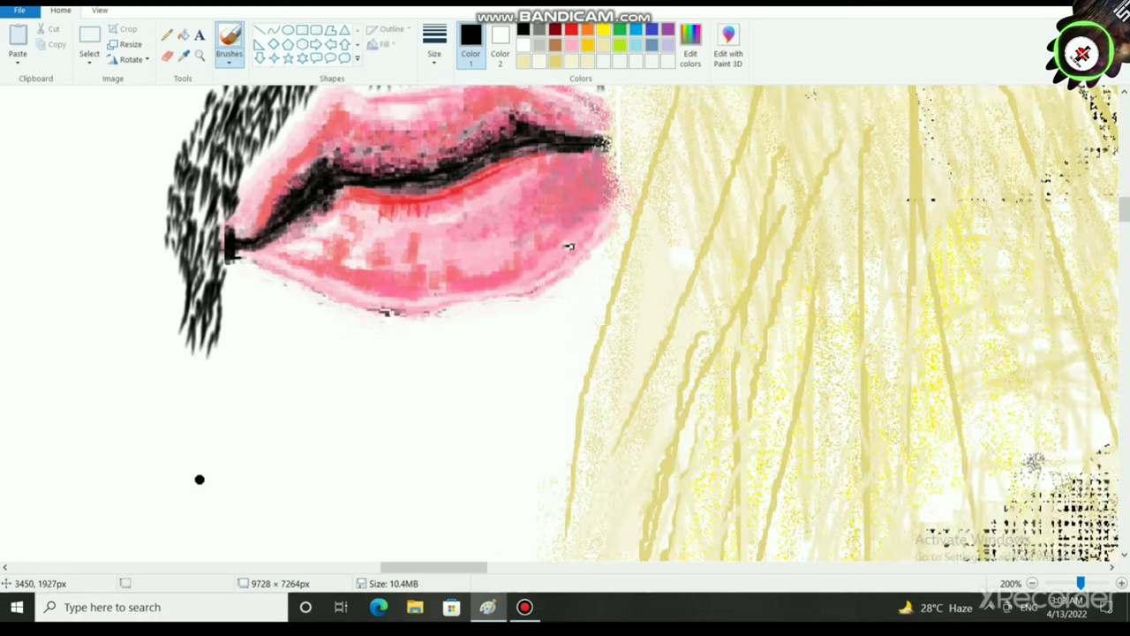
pyautogui.scroll(1, 199, 476)
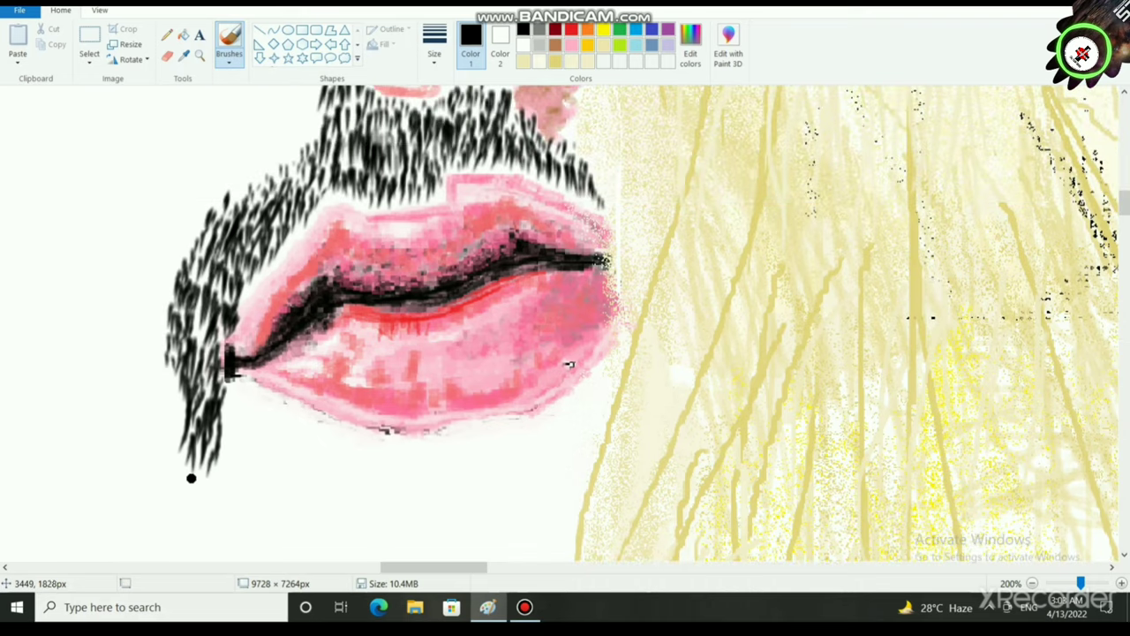
pyautogui.moveTo(214, 476)
pyautogui.mouseDown()
pyautogui.moveTo(219, 457)
pyautogui.moveTo(198, 453)
pyautogui.moveTo(219, 482)
pyautogui.moveTo(236, 481)
pyautogui.moveTo(229, 466)
pyautogui.moveTo(268, 519)
pyautogui.moveTo(284, 520)
pyautogui.moveTo(281, 535)
pyautogui.moveTo(293, 522)
pyautogui.moveTo(315, 525)
pyautogui.mouseUp()
pyautogui.moveTo(326, 539); pyautogui.dragTo(330, 525)
pyautogui.scroll(-2, 338, 518)
pyautogui.moveTo(343, 465)
pyautogui.mouseDown()
pyautogui.moveTo(349, 458)
pyautogui.moveTo(331, 453)
pyautogui.moveTo(359, 449)
pyautogui.moveTo(363, 466)
pyautogui.mouseUp()
pyautogui.moveTo(371, 455)
pyautogui.mouseDown()
pyautogui.moveTo(375, 468)
pyautogui.moveTo(383, 453)
pyautogui.moveTo(409, 458)
pyautogui.moveTo(357, 424)
pyautogui.mouseUp()
# Step: Paint a curved band of short black hairs beneath the lower lip, from mid-chin toward the yellow feathers
pyautogui.moveTo(366, 442); pyautogui.dragTo(393, 428)
pyautogui.moveTo(386, 439); pyautogui.dragTo(401, 424)
pyautogui.moveTo(402, 436); pyautogui.dragTo(413, 421)
pyautogui.moveTo(428, 431)
pyautogui.mouseDown()
pyautogui.moveTo(468, 446)
pyautogui.moveTo(482, 431)
pyautogui.moveTo(502, 451)
pyautogui.moveTo(525, 437)
pyautogui.moveTo(521, 456)
pyautogui.moveTo(509, 440)
pyautogui.moveTo(536, 419)
pyautogui.moveTo(418, 414)
pyautogui.moveTo(443, 435)
pyautogui.moveTo(530, 437)
pyautogui.moveTo(547, 418)
pyautogui.moveTo(561, 422)
pyautogui.moveTo(553, 436)
pyautogui.moveTo(565, 421)
pyautogui.moveTo(560, 434)
pyautogui.moveTo(537, 424)
pyautogui.moveTo(553, 451)
pyautogui.mouseUp()
pyautogui.moveTo(513, 410)
pyautogui.mouseDown()
pyautogui.moveTo(539, 421)
pyautogui.moveTo(501, 412)
pyautogui.mouseUp()
pyautogui.moveTo(429, 412)
pyautogui.mouseDown()
pyautogui.moveTo(391, 434)
pyautogui.moveTo(396, 411)
pyautogui.moveTo(389, 422)
pyautogui.moveTo(432, 399)
pyautogui.moveTo(506, 405)
pyautogui.moveTo(477, 408)
pyautogui.moveTo(467, 396)
pyautogui.moveTo(525, 404)
pyautogui.mouseUp()
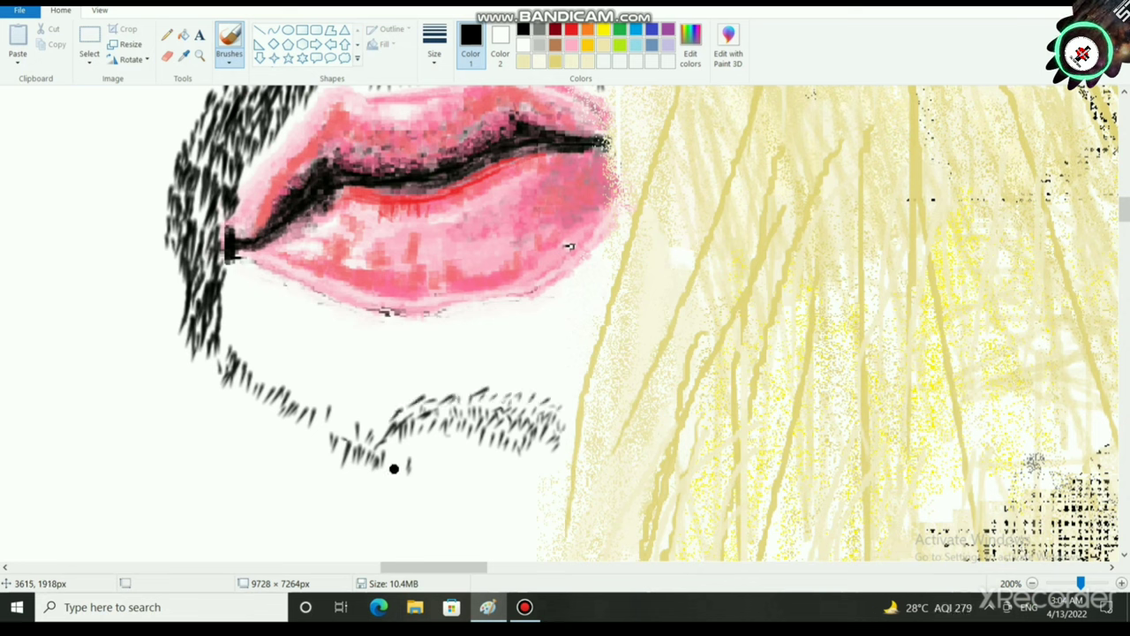
# Step: Paint short black beard hairs beneath the moustache's lower end, widening the thin diagonal strand toward the middle of the chin
pyautogui.scroll(-2, 213, 475)
pyautogui.scroll(3, 177, 480)
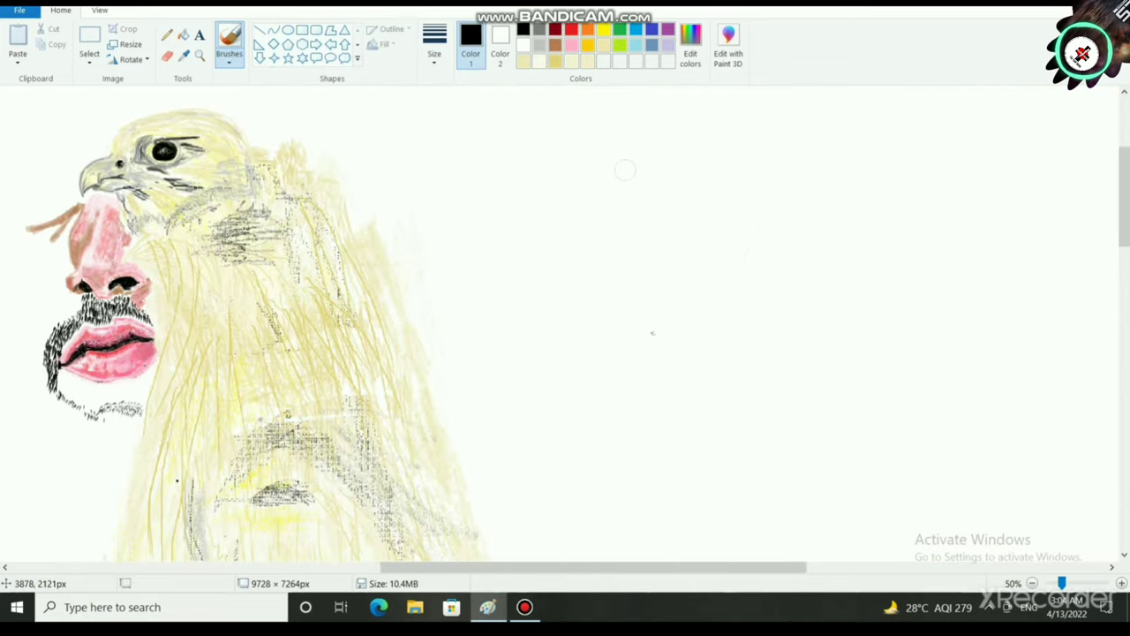
pyautogui.scroll(-1, 176, 480)
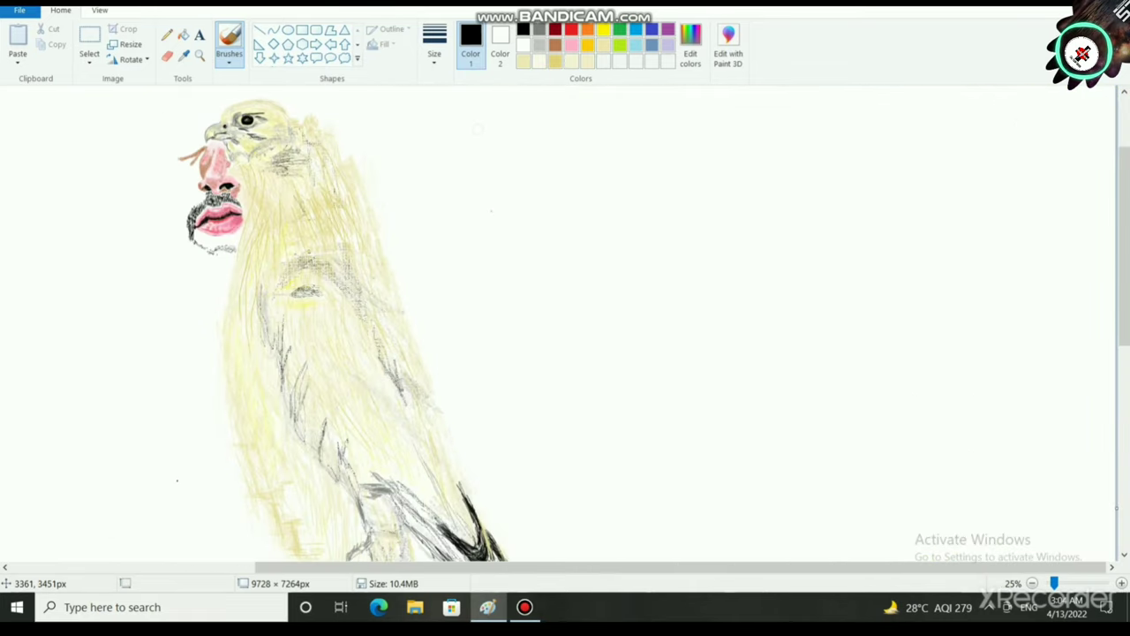
pyautogui.scroll(3, 176, 480)
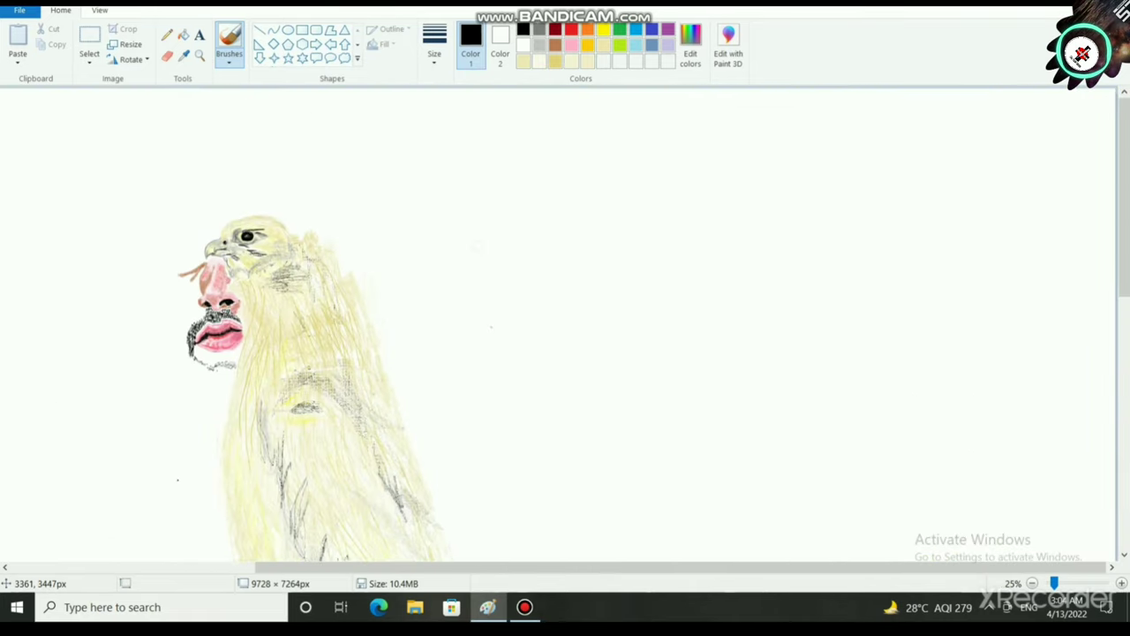
pyautogui.scroll(1, 174, 479)
pyautogui.scroll(-1, 172, 476)
pyautogui.scroll(1, 172, 472)
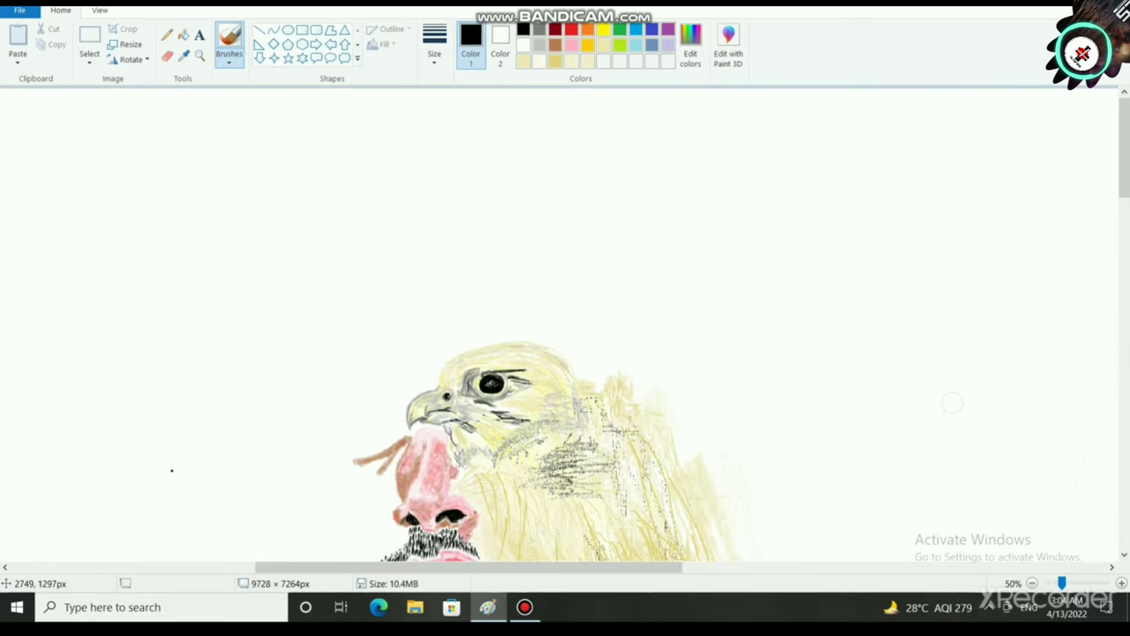
pyautogui.scroll(-2, 172, 468)
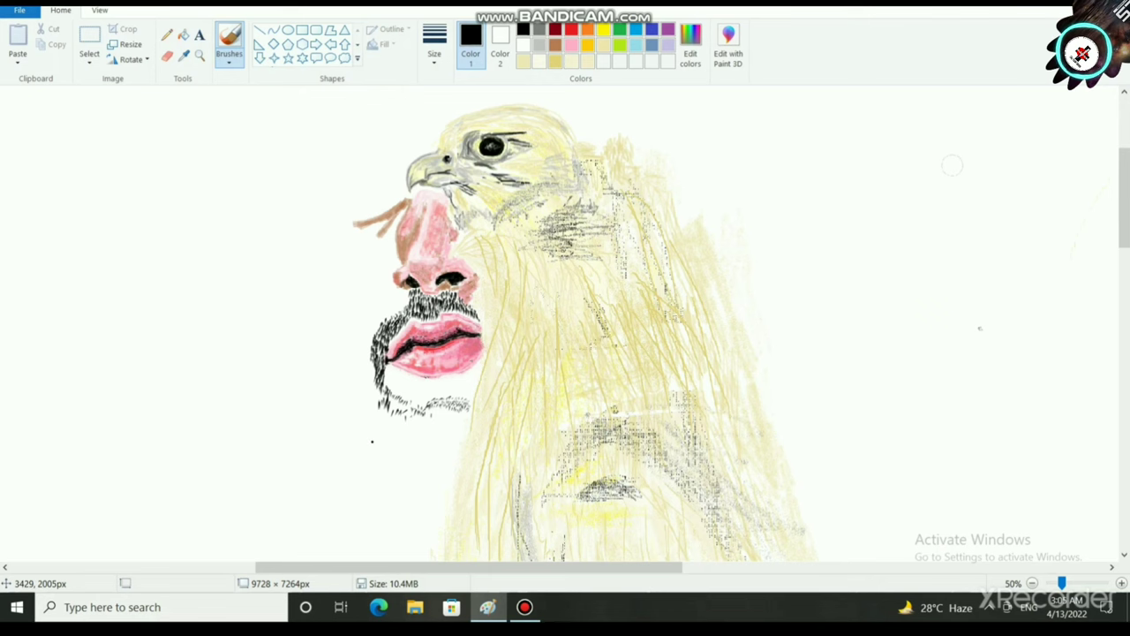
pyautogui.scroll(1, 372, 440)
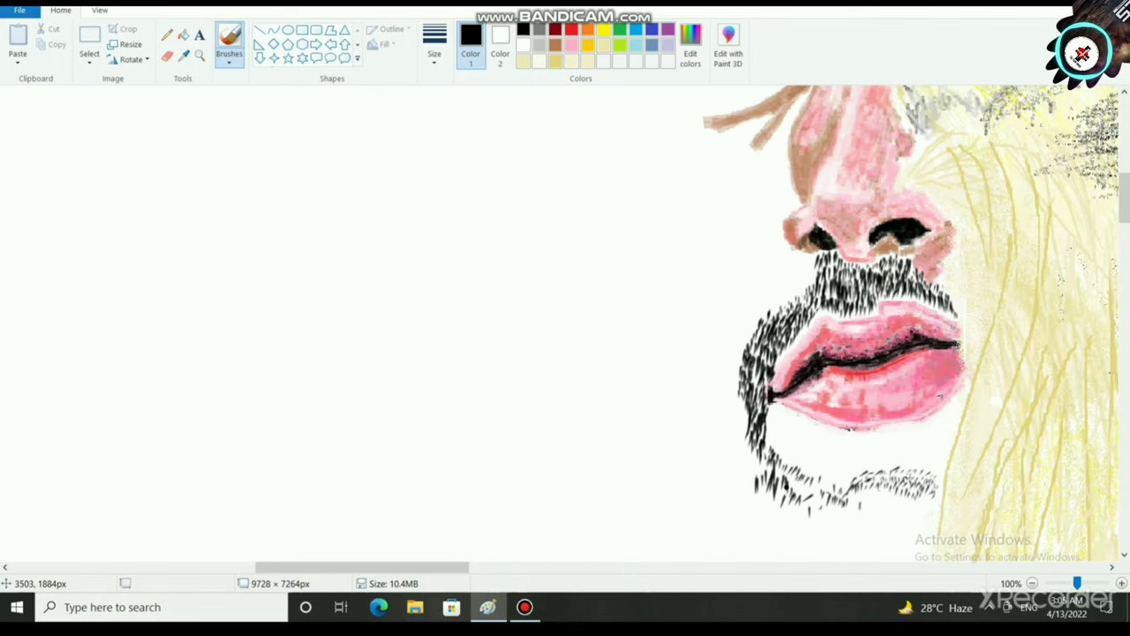
pyautogui.moveTo(840, 510); pyautogui.dragTo(837, 519)
pyautogui.moveTo(828, 508)
pyautogui.mouseDown()
pyautogui.moveTo(771, 517)
pyautogui.moveTo(768, 500)
pyautogui.moveTo(762, 508)
pyautogui.moveTo(795, 535)
pyautogui.moveTo(832, 529)
pyautogui.moveTo(805, 528)
pyautogui.moveTo(827, 513)
pyautogui.moveTo(811, 539)
pyautogui.mouseUp()
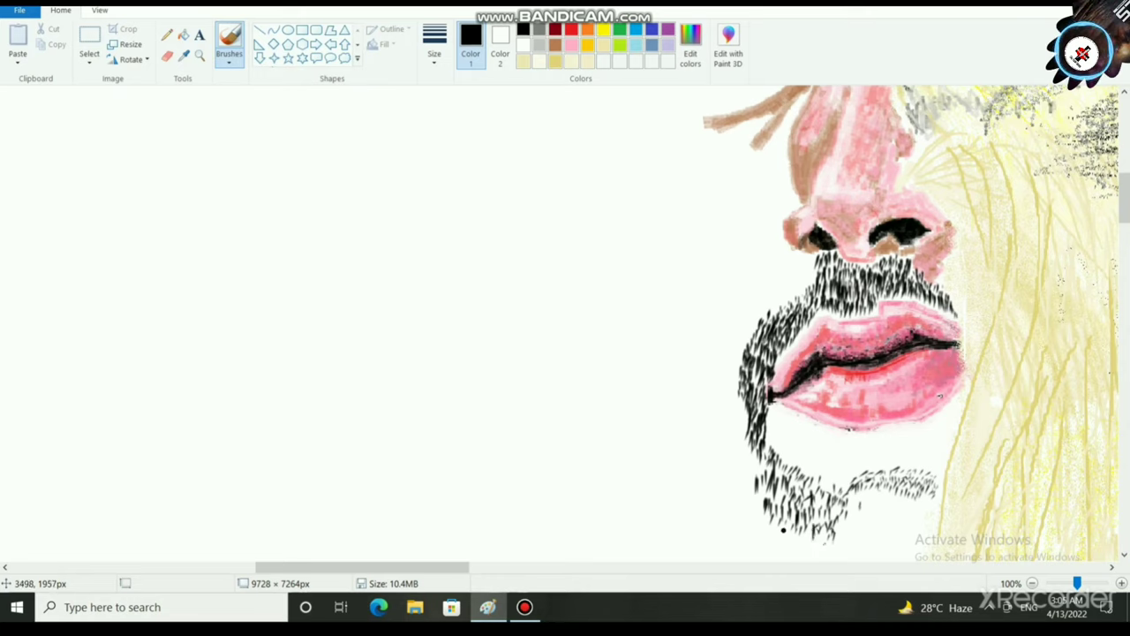
# Step: Thicken the lower edge of the beard patch below the mouth corner with more short black hairs slanting toward mid-chin
pyautogui.moveTo(765, 511)
pyautogui.mouseDown()
pyautogui.moveTo(760, 523)
pyautogui.moveTo(794, 542)
pyautogui.mouseUp()
pyautogui.moveTo(801, 529); pyautogui.dragTo(805, 543)
pyautogui.moveTo(817, 531)
pyautogui.mouseDown()
pyautogui.moveTo(813, 542)
pyautogui.moveTo(826, 541)
pyautogui.mouseUp()
pyautogui.moveTo(837, 527)
pyautogui.mouseDown()
pyautogui.moveTo(838, 540)
pyautogui.moveTo(796, 540)
pyautogui.mouseUp()
pyautogui.moveTo(805, 530); pyautogui.dragTo(817, 543)
pyautogui.moveTo(830, 535)
pyautogui.mouseDown()
pyautogui.moveTo(830, 547)
pyautogui.moveTo(784, 539)
pyautogui.moveTo(800, 543)
pyautogui.mouseUp()
pyautogui.moveTo(808, 536); pyautogui.dragTo(805, 544)
pyautogui.moveTo(825, 537)
pyautogui.mouseDown()
pyautogui.moveTo(823, 548)
pyautogui.moveTo(845, 548)
pyautogui.mouseUp()
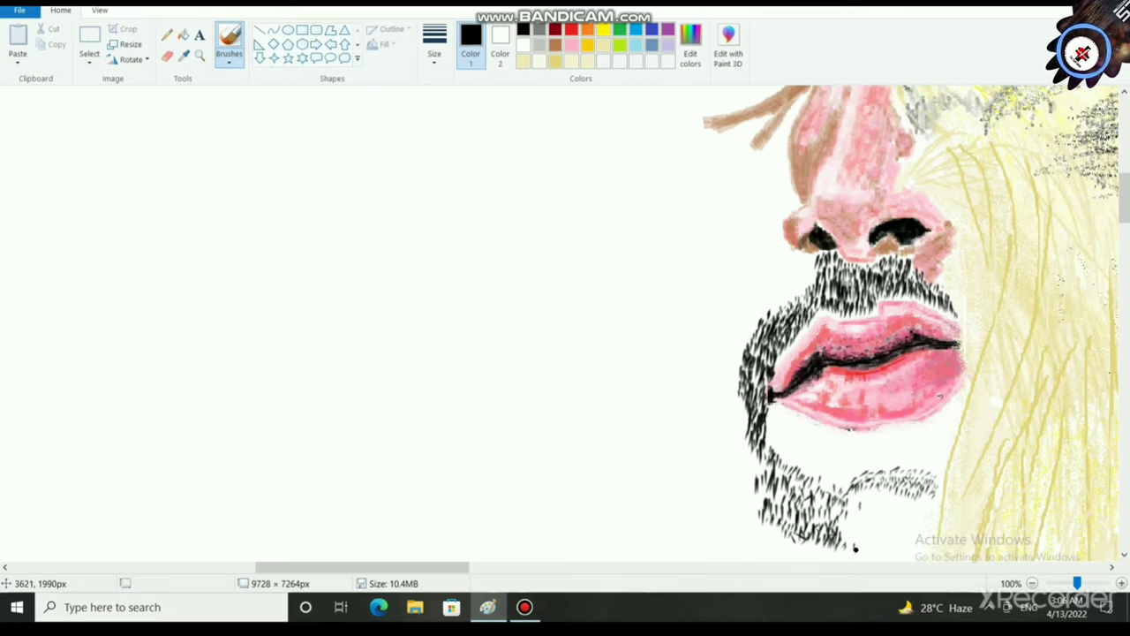
# Step: Extend the chin beard from mid-chin to the yellow feathers with rows of short black hairs below the curved lip band
pyautogui.scroll(-3, 843, 549)
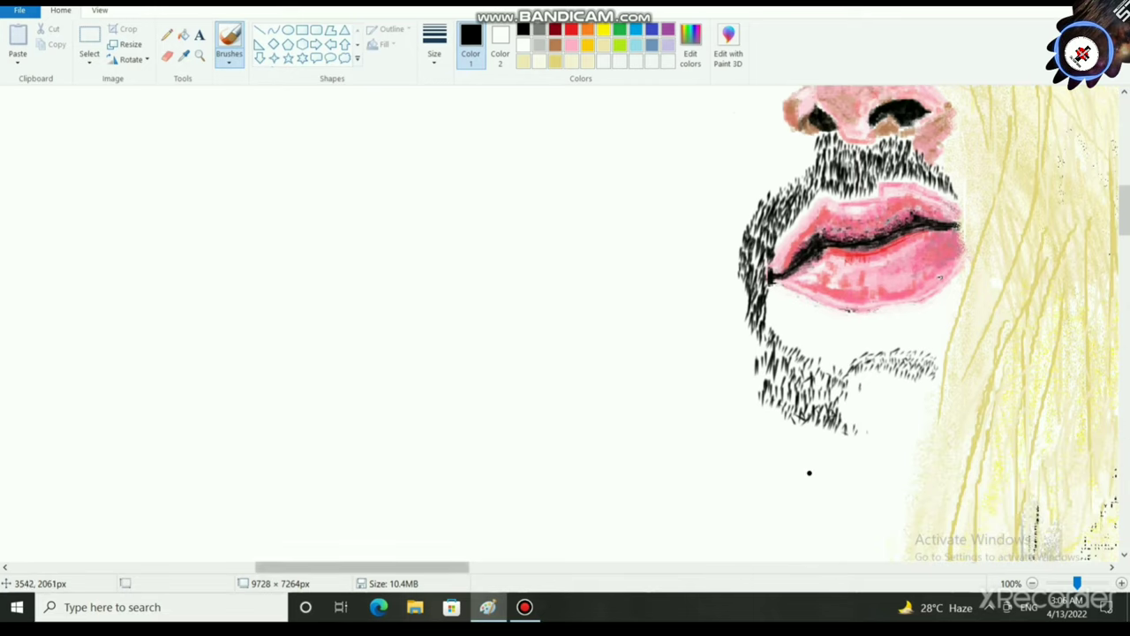
pyautogui.moveTo(833, 424)
pyautogui.mouseDown()
pyautogui.moveTo(831, 437)
pyautogui.moveTo(856, 445)
pyautogui.moveTo(810, 437)
pyautogui.moveTo(921, 442)
pyautogui.moveTo(908, 443)
pyautogui.moveTo(899, 416)
pyautogui.mouseUp()
pyautogui.moveTo(886, 428)
pyautogui.mouseDown()
pyautogui.moveTo(888, 409)
pyautogui.moveTo(865, 411)
pyautogui.moveTo(858, 397)
pyautogui.moveTo(871, 394)
pyautogui.mouseUp()
pyautogui.moveTo(878, 405)
pyautogui.mouseDown()
pyautogui.moveTo(882, 391)
pyautogui.moveTo(894, 394)
pyautogui.mouseUp()
pyautogui.moveTo(901, 410)
pyautogui.mouseDown()
pyautogui.moveTo(904, 396)
pyautogui.moveTo(927, 407)
pyautogui.moveTo(879, 411)
pyautogui.moveTo(879, 384)
pyautogui.moveTo(863, 387)
pyautogui.mouseUp()
pyautogui.moveTo(856, 414); pyautogui.dragTo(856, 389)
pyautogui.moveTo(847, 405)
pyautogui.mouseDown()
pyautogui.moveTo(851, 385)
pyautogui.moveTo(865, 393)
pyautogui.mouseUp()
pyautogui.moveTo(871, 412)
pyautogui.mouseDown()
pyautogui.moveTo(869, 395)
pyautogui.moveTo(898, 394)
pyautogui.mouseUp()
pyautogui.moveTo(909, 409); pyautogui.dragTo(911, 395)
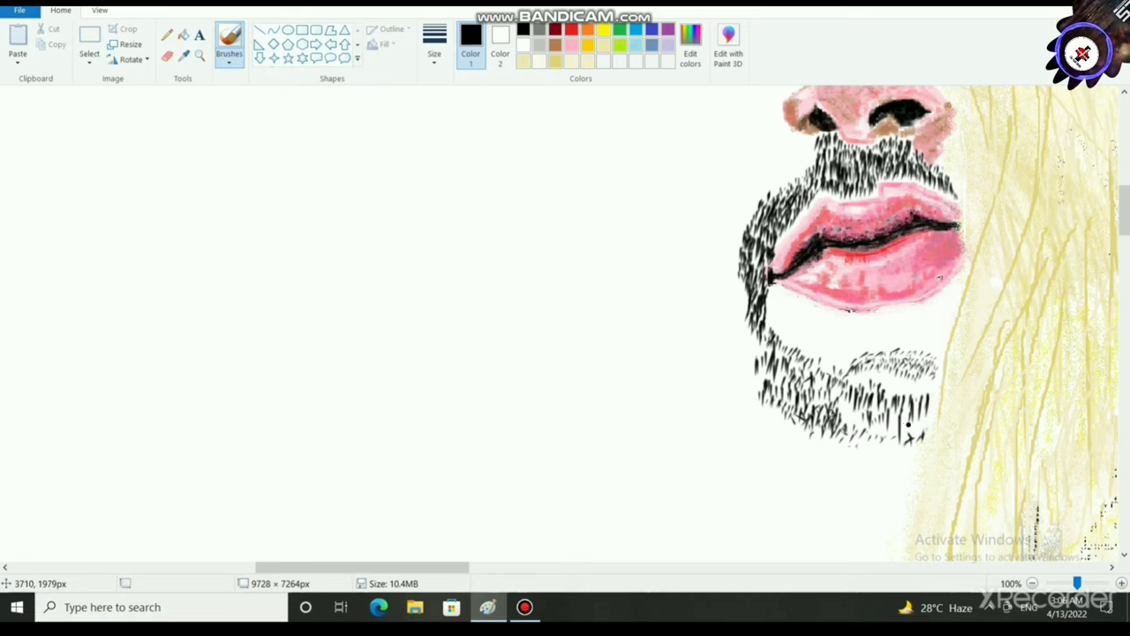
# Step: Fill the gap between the curved hair band under the lip and the chin beard with short vertical black hairs
pyautogui.scroll(-3, 680, 464)
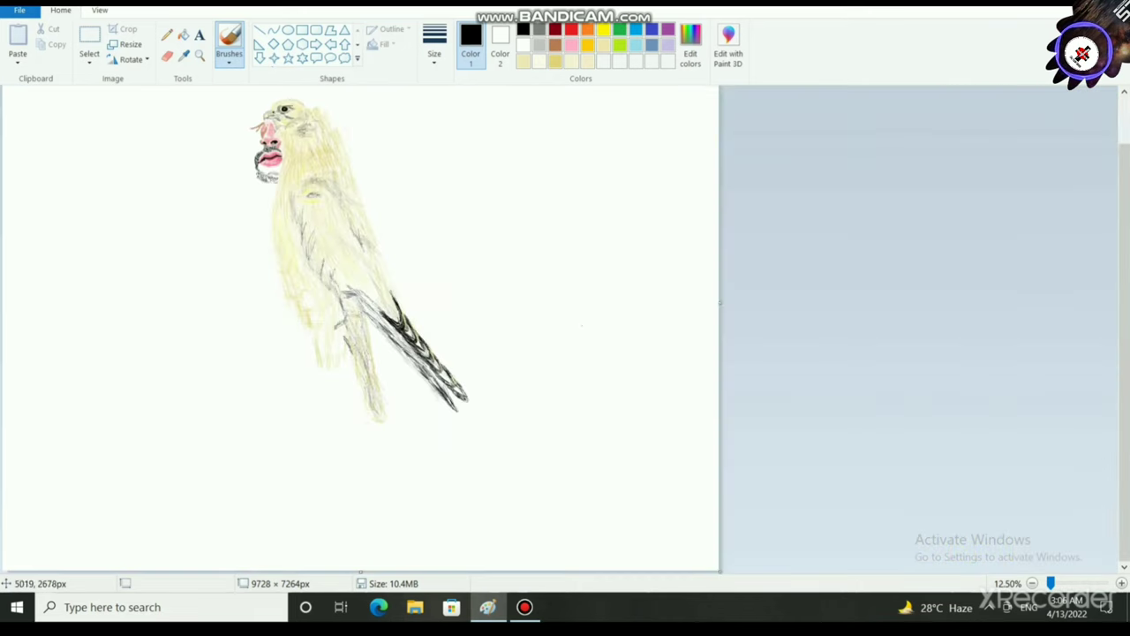
pyautogui.scroll(1, 686, 449)
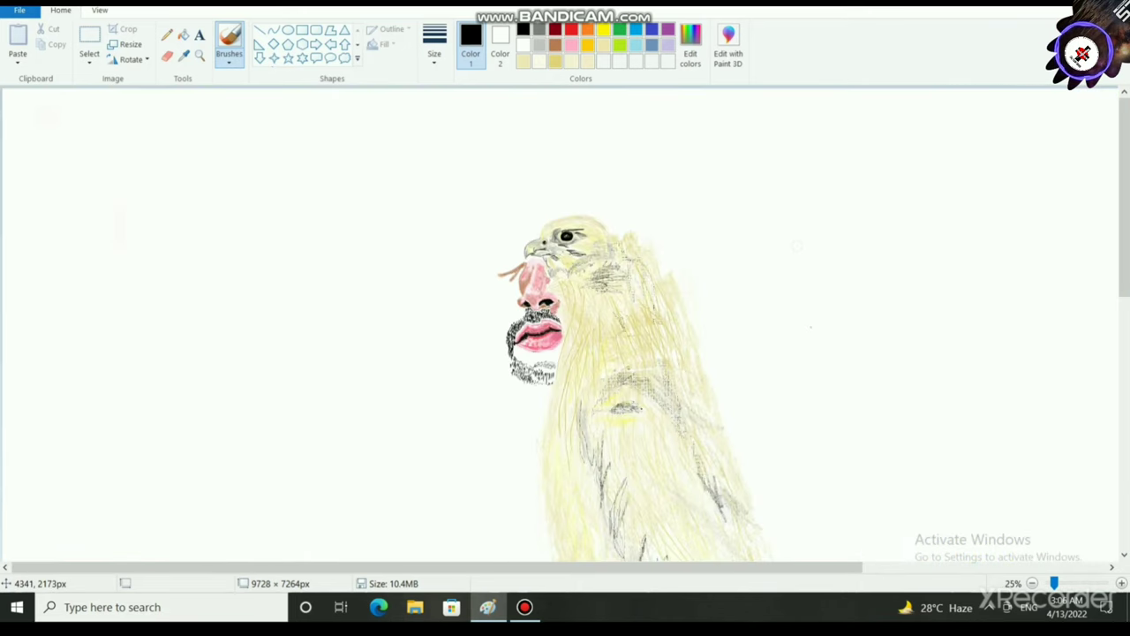
pyautogui.scroll(-1, 811, 327)
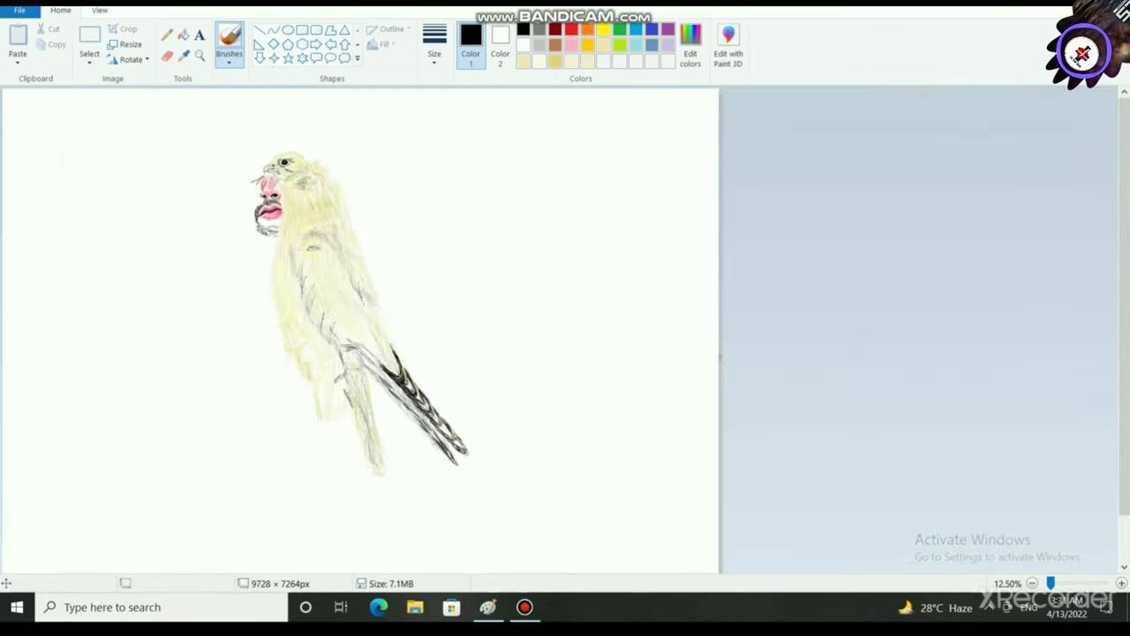
pyautogui.scroll(3, 720, 357)
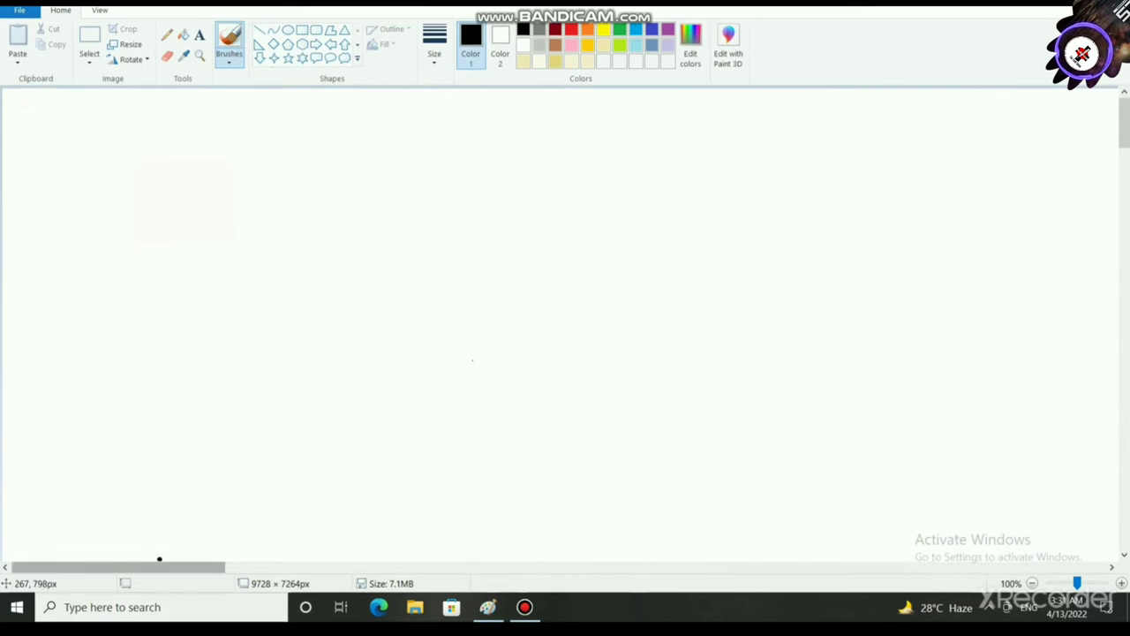
pyautogui.moveTo(176, 566); pyautogui.dragTo(506, 566)
pyautogui.scroll(-7, 481, 490)
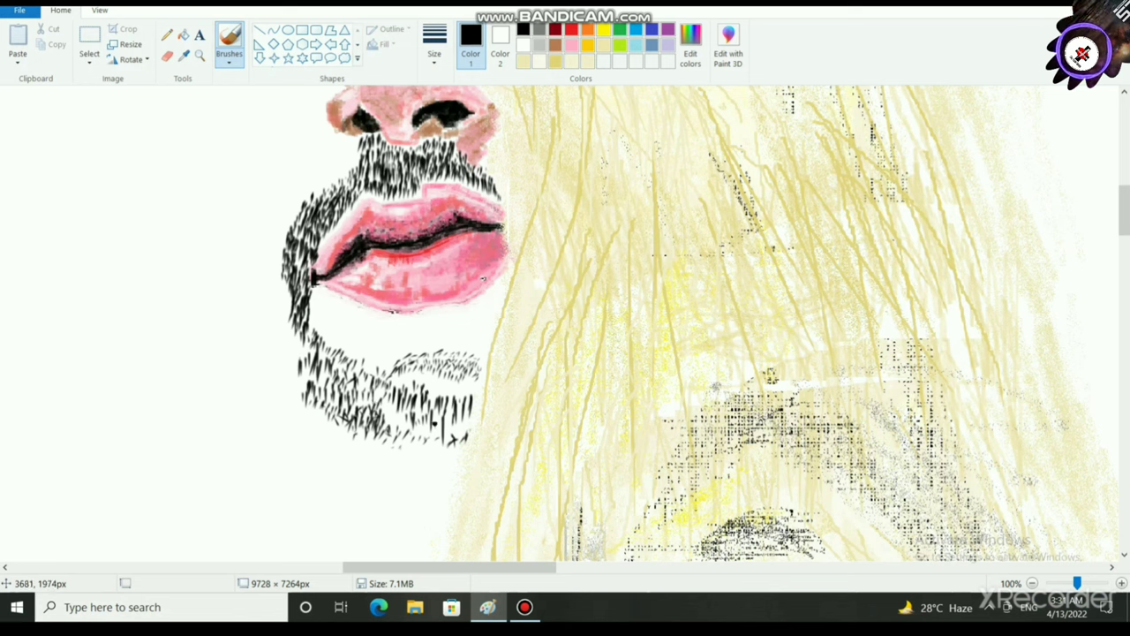
pyautogui.moveTo(437, 400); pyautogui.dragTo(430, 425)
pyautogui.moveTo(432, 393); pyautogui.dragTo(426, 405)
pyautogui.moveTo(447, 381); pyautogui.dragTo(444, 391)
pyautogui.moveTo(466, 379); pyautogui.dragTo(461, 394)
pyautogui.moveTo(478, 376)
pyautogui.mouseDown()
pyautogui.moveTo(468, 393)
pyautogui.moveTo(429, 374)
pyautogui.mouseUp()
pyautogui.moveTo(430, 384)
pyautogui.mouseDown()
pyautogui.moveTo(433, 375)
pyautogui.moveTo(415, 376)
pyautogui.mouseUp()
pyautogui.moveTo(409, 386); pyautogui.dragTo(413, 374)
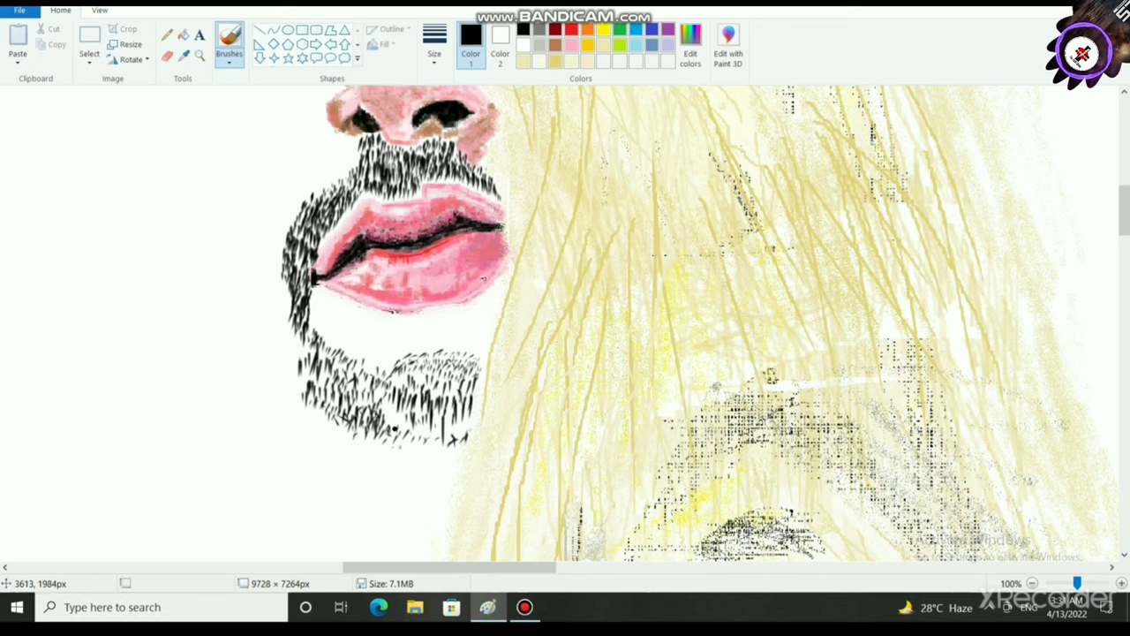
# Step: Densify the lower part of the chin beard and even out its bottom edge with additional short black hairs
pyautogui.moveTo(395, 429); pyautogui.dragTo(397, 408)
pyautogui.moveTo(393, 427)
pyautogui.mouseDown()
pyautogui.moveTo(388, 405)
pyautogui.moveTo(399, 412)
pyautogui.mouseUp()
pyautogui.moveTo(419, 428); pyautogui.dragTo(421, 409)
pyautogui.moveTo(436, 424)
pyautogui.mouseDown()
pyautogui.moveTo(447, 410)
pyautogui.moveTo(462, 421)
pyautogui.moveTo(454, 412)
pyautogui.mouseUp()
pyautogui.moveTo(435, 431)
pyautogui.mouseDown()
pyautogui.moveTo(439, 419)
pyautogui.moveTo(430, 421)
pyautogui.mouseUp()
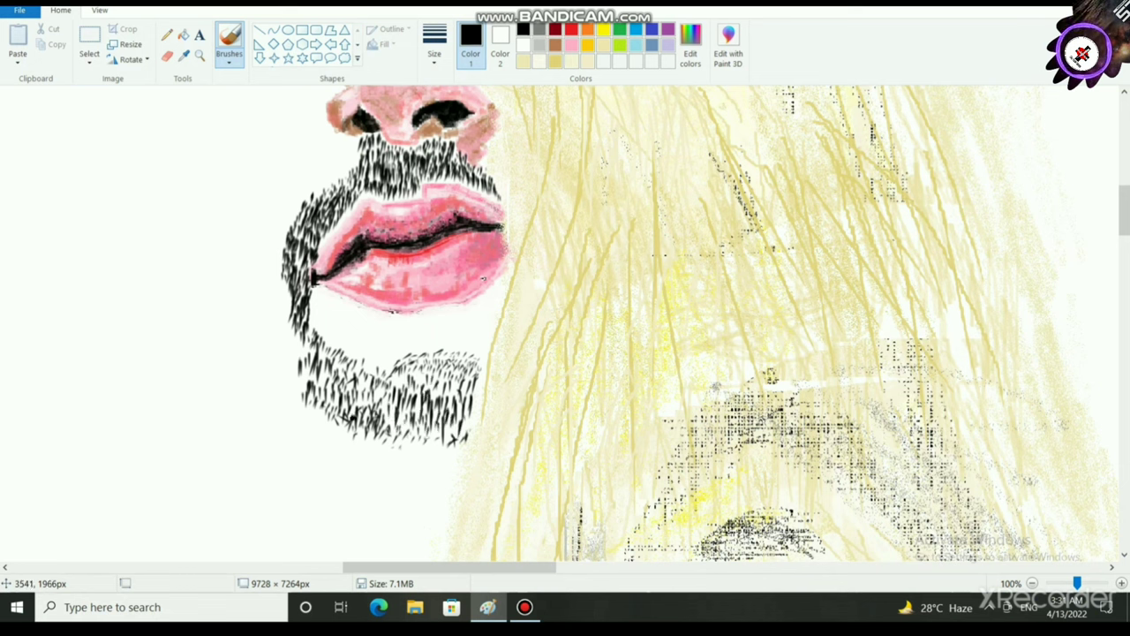
pyautogui.moveTo(329, 412); pyautogui.dragTo(336, 400)
pyautogui.moveTo(373, 436)
pyautogui.mouseDown()
pyautogui.moveTo(377, 425)
pyautogui.moveTo(431, 442)
pyautogui.mouseUp()
pyautogui.moveTo(432, 449)
pyautogui.mouseDown()
pyautogui.moveTo(441, 443)
pyautogui.moveTo(420, 439)
pyautogui.mouseUp()
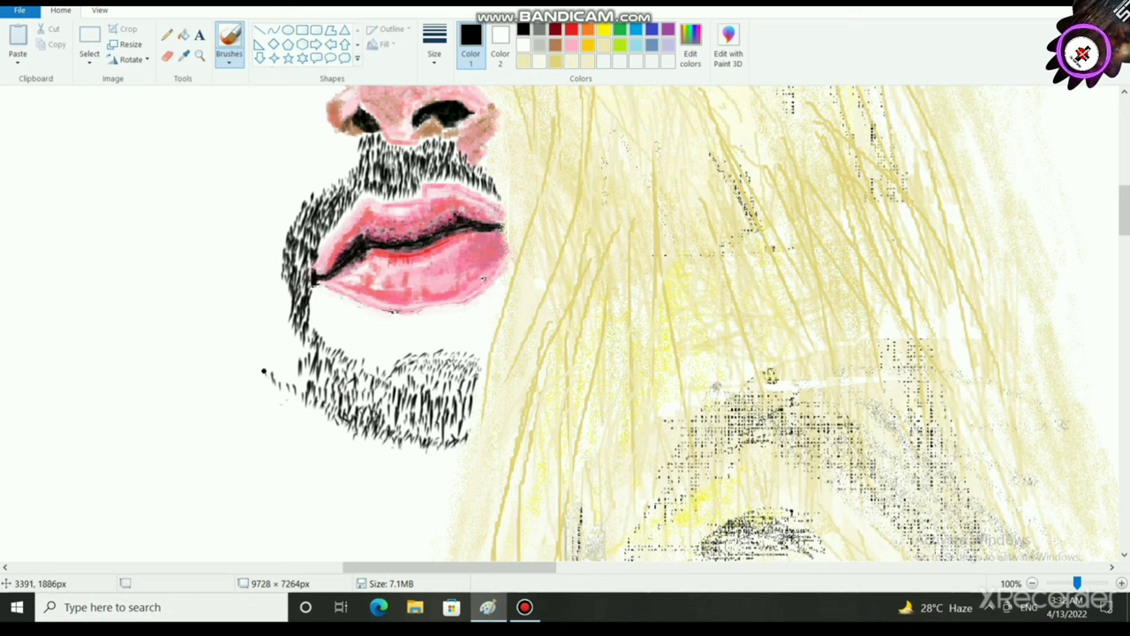
# Step: Paint a diagonal line of short black hairs from the chin beard outward and up along the jaw, ending level with the mouth corner
pyautogui.moveTo(255, 359)
pyautogui.mouseDown()
pyautogui.moveTo(249, 343)
pyautogui.moveTo(234, 358)
pyautogui.moveTo(235, 335)
pyautogui.moveTo(212, 329)
pyautogui.mouseUp()
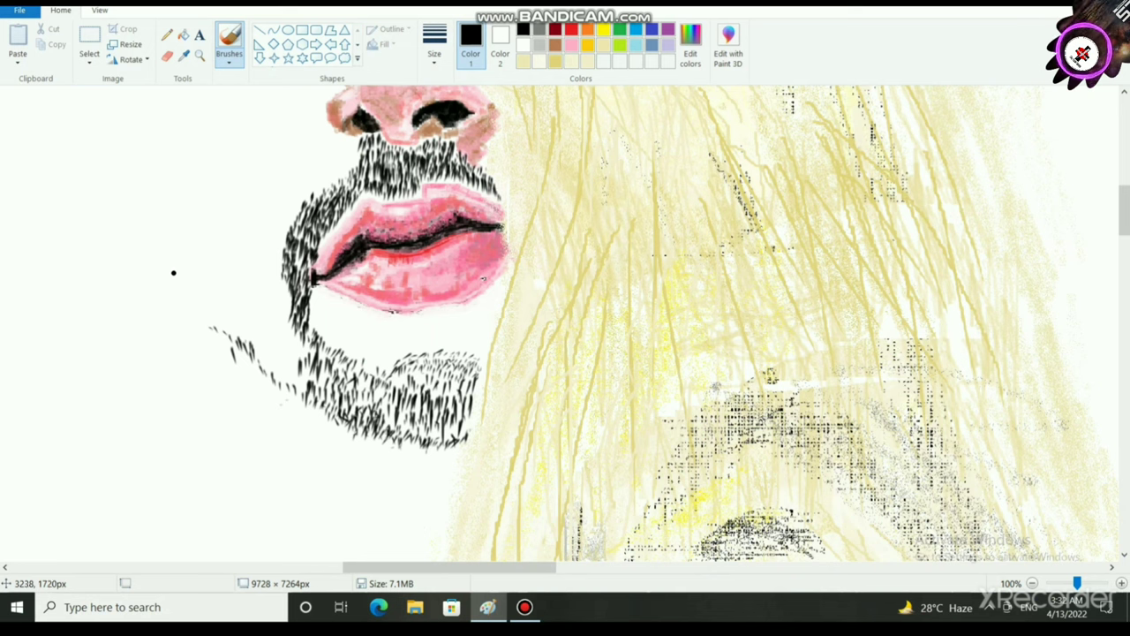
pyautogui.moveTo(175, 287)
pyautogui.mouseDown()
pyautogui.moveTo(177, 277)
pyautogui.moveTo(152, 283)
pyautogui.moveTo(181, 291)
pyautogui.mouseUp()
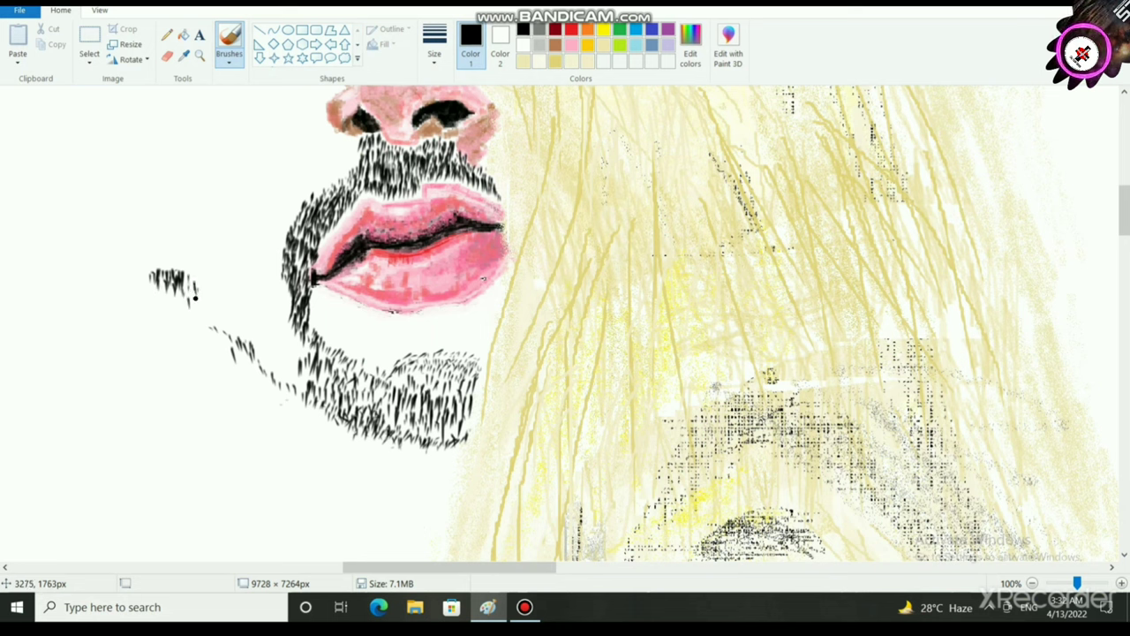
pyautogui.moveTo(195, 297)
pyautogui.mouseDown()
pyautogui.moveTo(213, 329)
pyautogui.moveTo(279, 370)
pyautogui.moveTo(257, 316)
pyautogui.moveTo(243, 322)
pyautogui.moveTo(240, 312)
pyautogui.mouseUp()
pyautogui.moveTo(261, 351); pyautogui.dragTo(232, 308)
pyautogui.moveTo(235, 316)
pyautogui.mouseDown()
pyautogui.moveTo(216, 294)
pyautogui.moveTo(224, 287)
pyautogui.mouseUp()
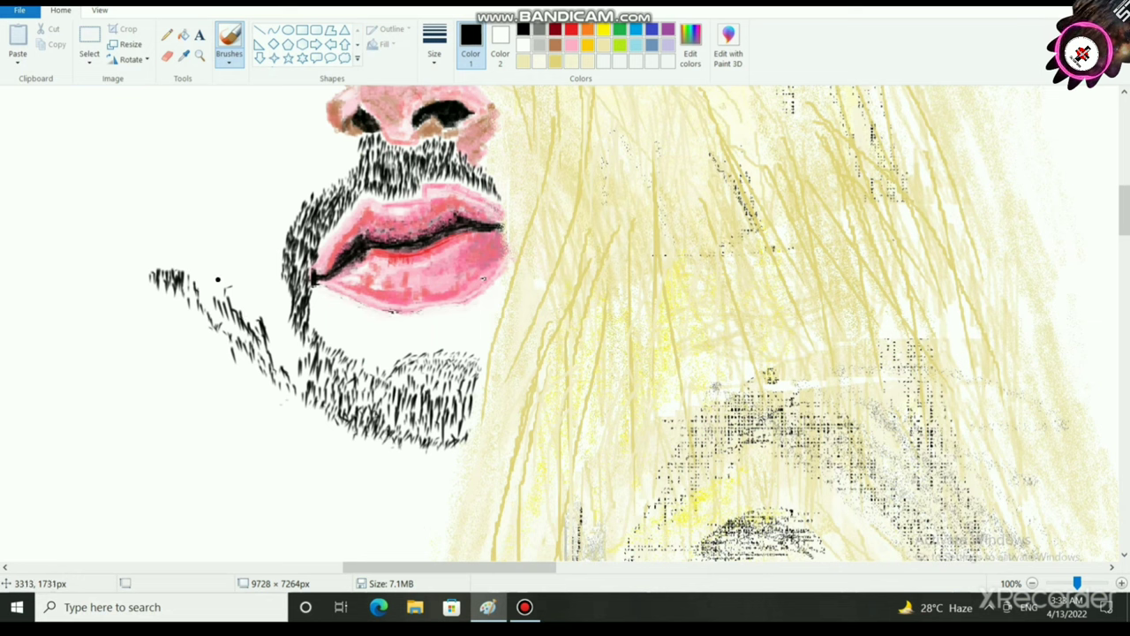
# Step: Widen the upper half of the jaw beard by filling its inner side with short slanted black hairs
pyautogui.moveTo(227, 290); pyautogui.dragTo(222, 274)
pyautogui.moveTo(223, 288); pyautogui.dragTo(214, 276)
pyautogui.moveTo(215, 287); pyautogui.dragTo(203, 269)
pyautogui.moveTo(203, 284)
pyautogui.mouseDown()
pyautogui.moveTo(184, 266)
pyautogui.moveTo(211, 287)
pyautogui.moveTo(176, 280)
pyautogui.moveTo(192, 298)
pyautogui.mouseUp()
pyautogui.moveTo(204, 310); pyautogui.dragTo(200, 290)
pyautogui.moveTo(211, 310); pyautogui.dragTo(211, 293)
pyautogui.moveTo(222, 316); pyautogui.dragTo(215, 296)
pyautogui.moveTo(225, 313)
pyautogui.mouseDown()
pyautogui.moveTo(219, 298)
pyautogui.moveTo(230, 294)
pyautogui.mouseUp()
pyautogui.moveTo(233, 304); pyautogui.dragTo(236, 283)
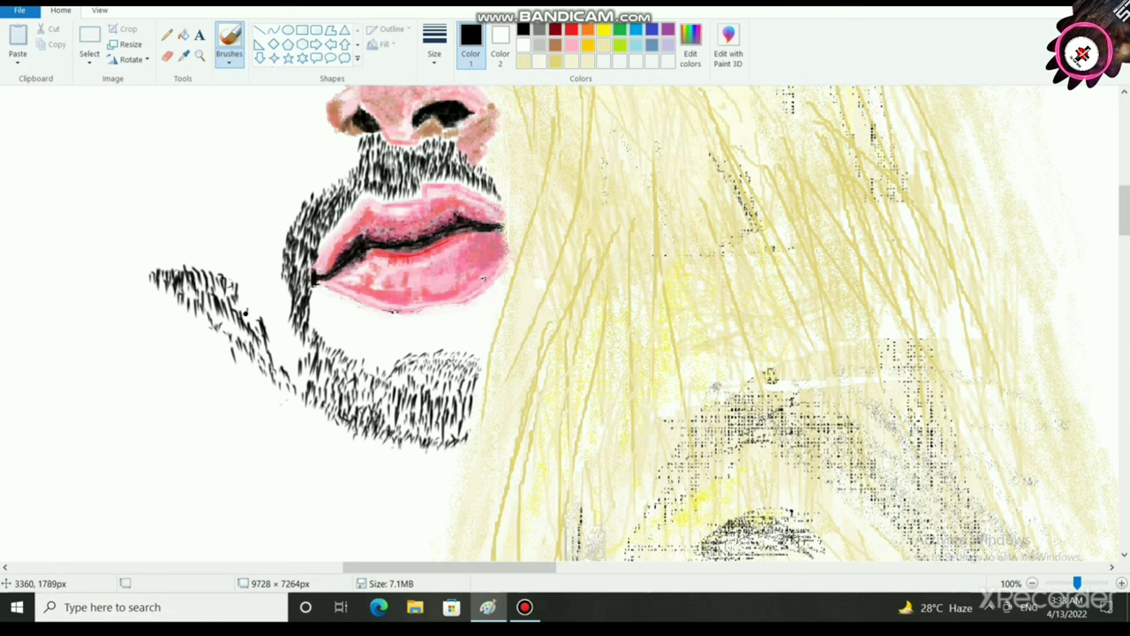
pyautogui.moveTo(243, 324); pyautogui.dragTo(241, 299)
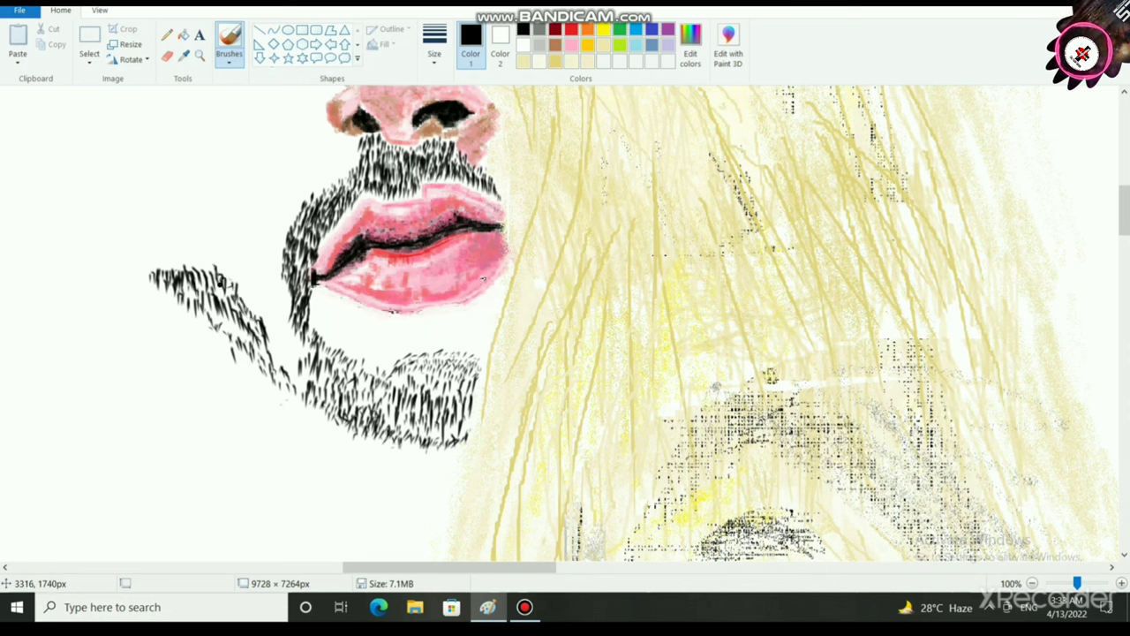
# Step: Add a rounded row of short black hairs along the top edge of the jaw beard's upper end
pyautogui.moveTo(221, 282)
pyautogui.mouseDown()
pyautogui.moveTo(216, 255)
pyautogui.moveTo(198, 249)
pyautogui.mouseUp()
pyautogui.moveTo(197, 269); pyautogui.dragTo(189, 248)
pyautogui.moveTo(188, 264); pyautogui.dragTo(180, 249)
pyautogui.moveTo(179, 264); pyautogui.dragTo(176, 251)
pyautogui.moveTo(234, 281); pyautogui.dragTo(227, 263)
pyautogui.moveTo(228, 272); pyautogui.dragTo(221, 253)
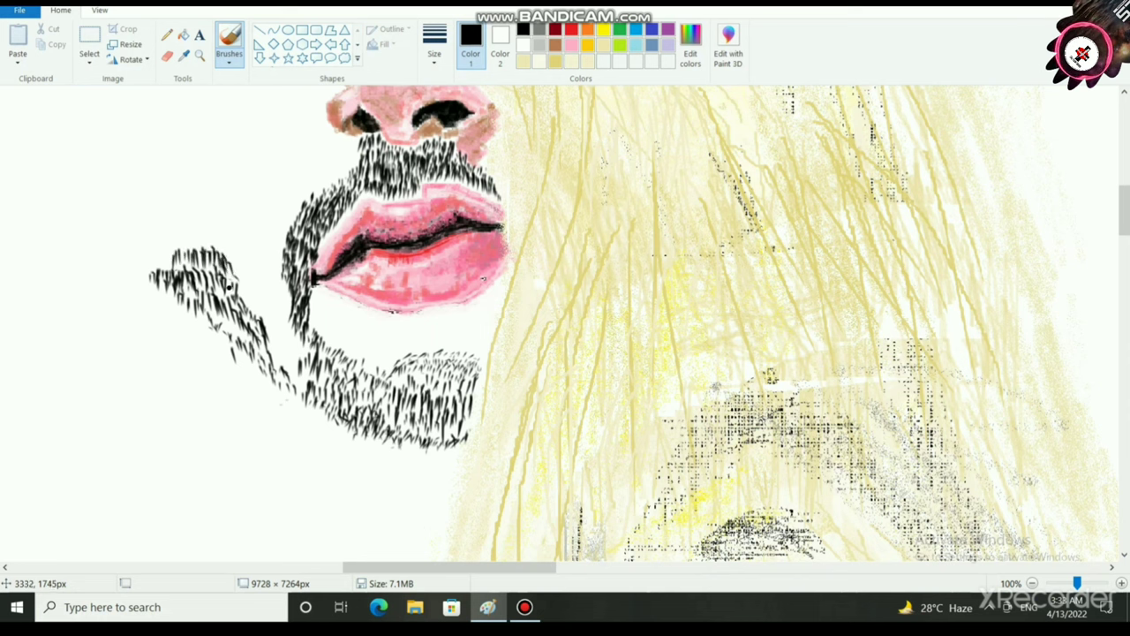
# Step: Thicken the inner edge of the jaw beard with short black hairs down to where it joins the chin beard
pyautogui.moveTo(243, 308); pyautogui.dragTo(247, 291)
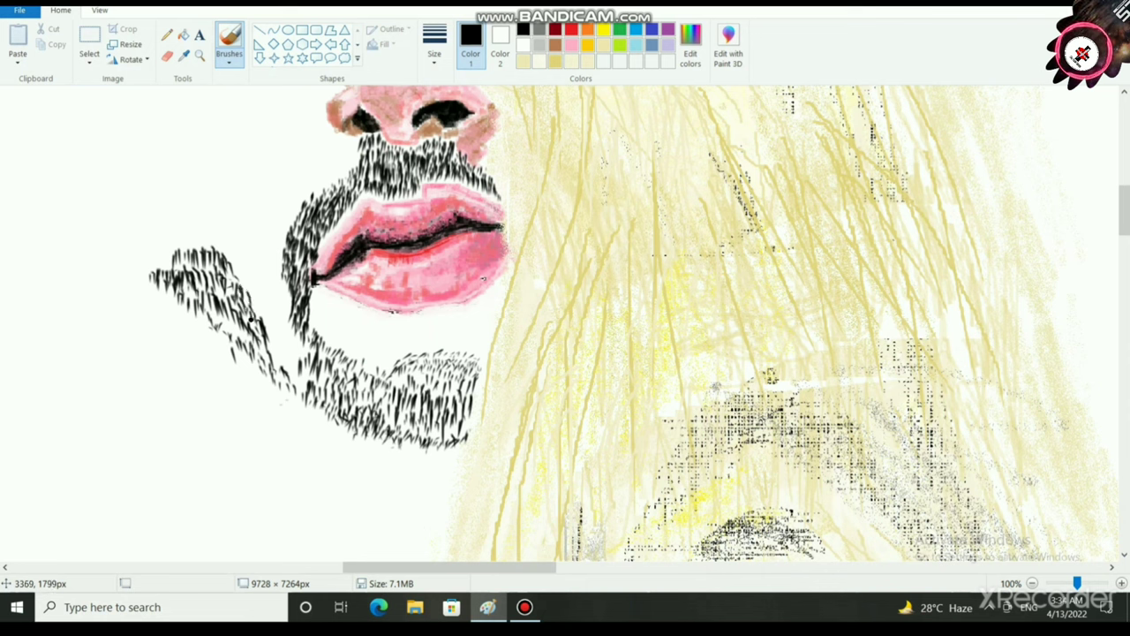
pyautogui.moveTo(266, 345); pyautogui.dragTo(270, 362)
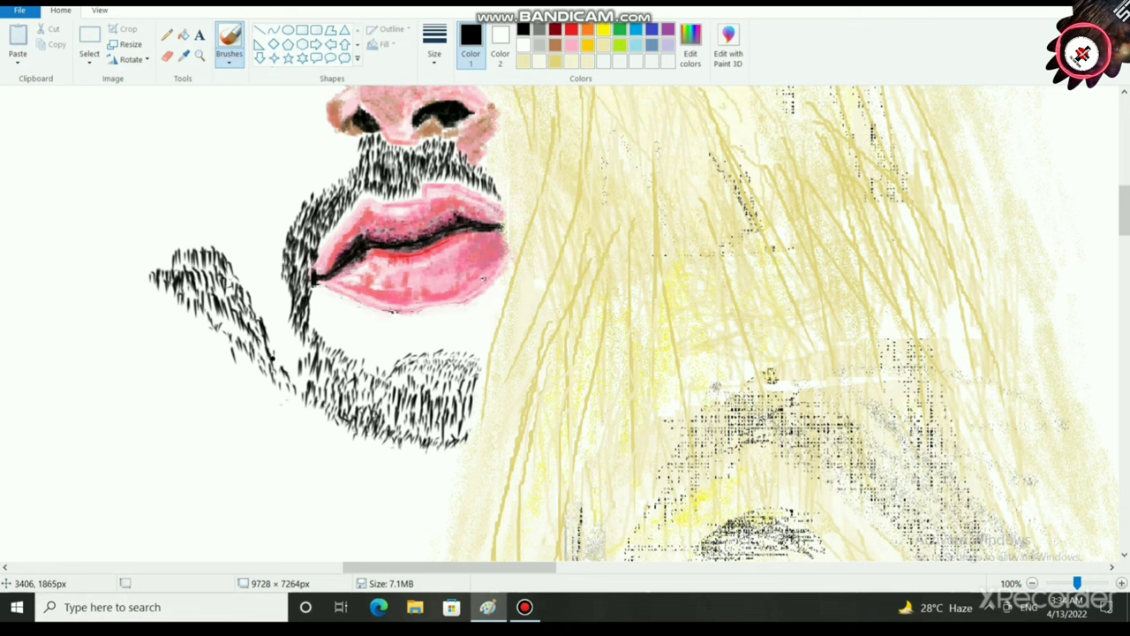
pyautogui.moveTo(275, 351); pyautogui.dragTo(279, 362)
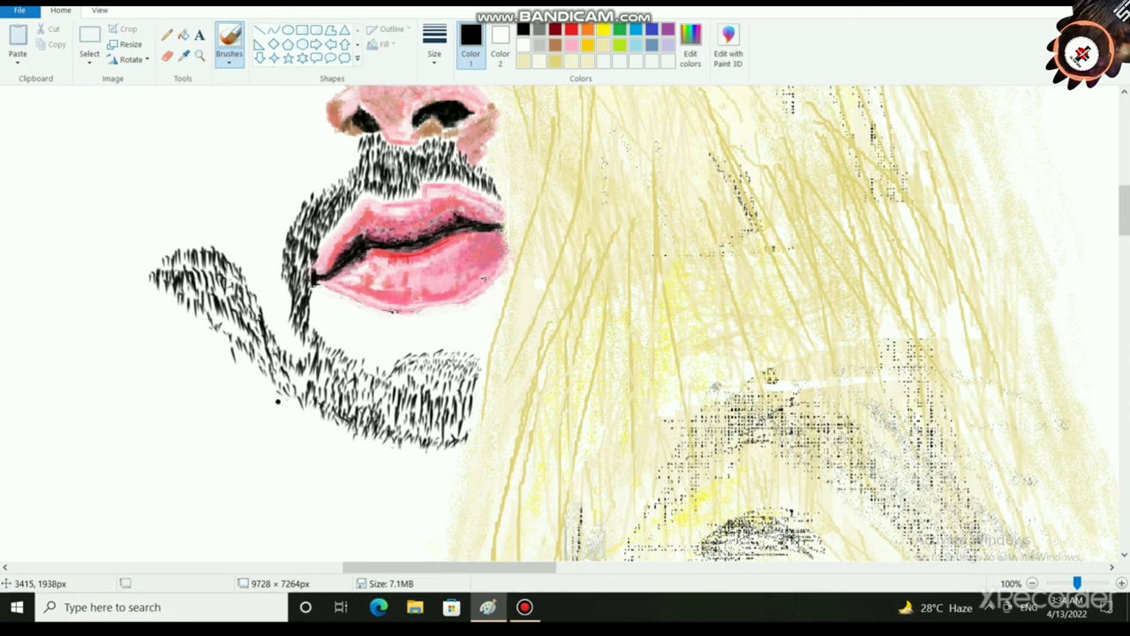
# Step: Thicken the outer lower edge of the jaw beard with short black hairs from its upper tip down to the chin
pyautogui.moveTo(256, 383)
pyautogui.mouseDown()
pyautogui.moveTo(226, 354)
pyautogui.moveTo(217, 365)
pyautogui.moveTo(185, 313)
pyautogui.mouseUp()
pyautogui.moveTo(165, 286)
pyautogui.mouseDown()
pyautogui.moveTo(170, 309)
pyautogui.moveTo(199, 309)
pyautogui.mouseUp()
pyautogui.moveTo(220, 338); pyautogui.dragTo(217, 316)
pyautogui.moveTo(228, 346)
pyautogui.mouseDown()
pyautogui.moveTo(221, 322)
pyautogui.moveTo(230, 323)
pyautogui.mouseUp()
pyautogui.moveTo(247, 362)
pyautogui.mouseDown()
pyautogui.moveTo(237, 331)
pyautogui.moveTo(242, 344)
pyautogui.mouseUp()
pyautogui.moveTo(261, 378)
pyautogui.mouseDown()
pyautogui.moveTo(252, 354)
pyautogui.moveTo(275, 401)
pyautogui.moveTo(316, 413)
pyautogui.mouseUp()
pyautogui.moveTo(329, 427)
pyautogui.mouseDown()
pyautogui.moveTo(355, 436)
pyautogui.moveTo(388, 441)
pyautogui.moveTo(319, 423)
pyautogui.moveTo(285, 397)
pyautogui.mouseUp()
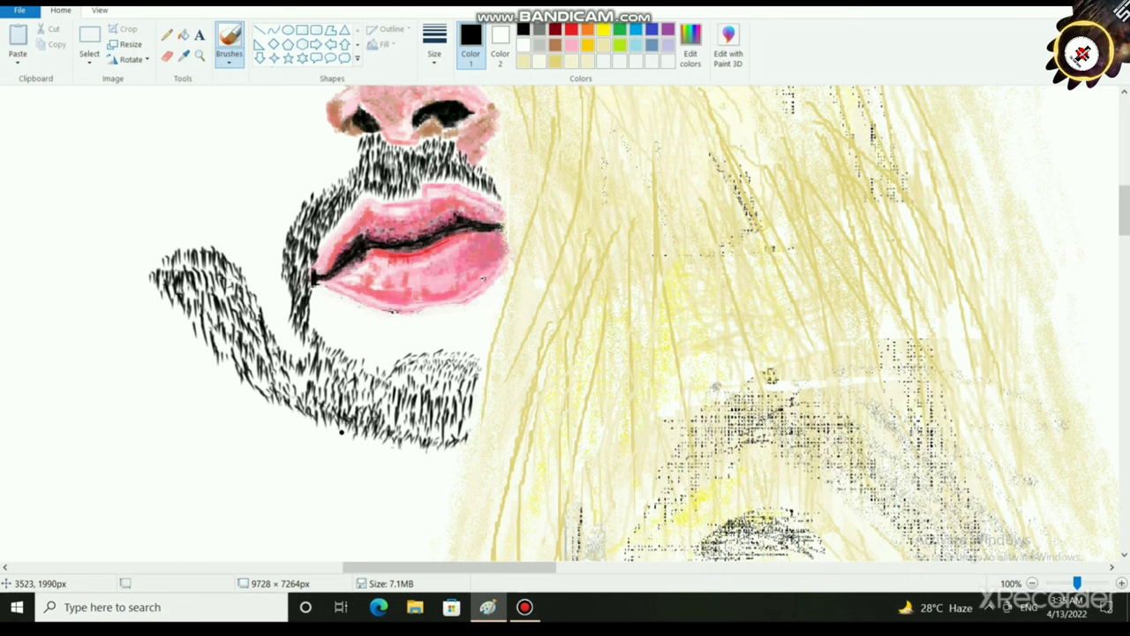
pyautogui.moveTo(344, 433)
pyautogui.mouseDown()
pyautogui.moveTo(341, 420)
pyautogui.moveTo(351, 424)
pyautogui.mouseUp()
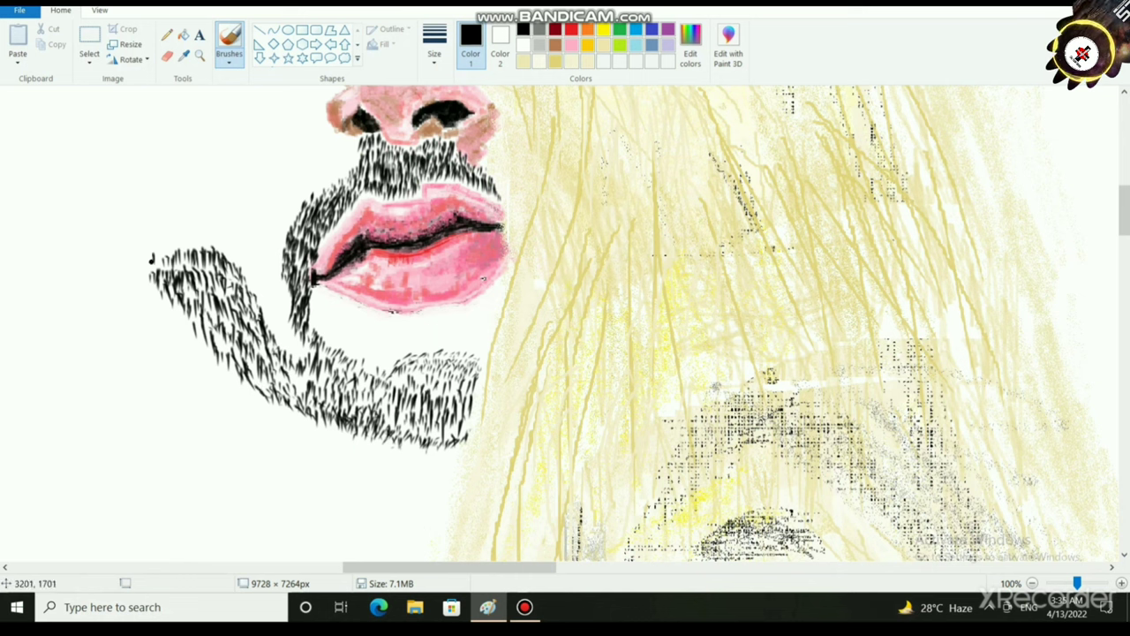
# Step: Paint a thin black sideburn strand rising from the jaw beard's upper tip to about the height of the upper lip
pyautogui.moveTo(153, 262); pyautogui.dragTo(147, 204)
pyautogui.moveTo(148, 230); pyautogui.dragTo(152, 207)
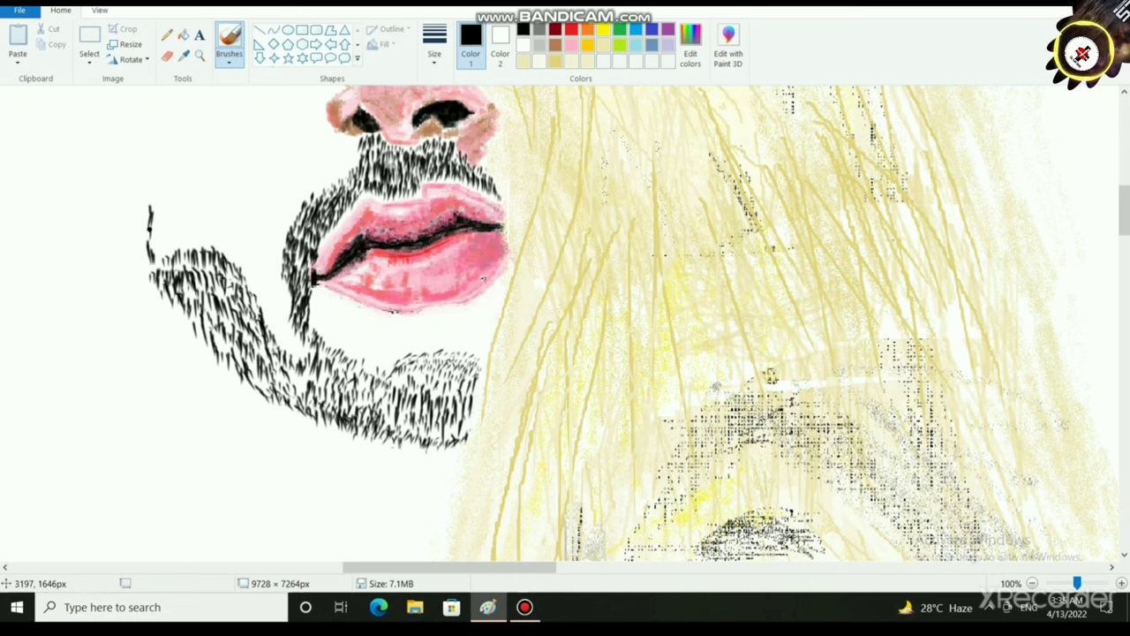
pyautogui.moveTo(148, 254); pyautogui.dragTo(141, 207)
pyautogui.moveTo(142, 226); pyautogui.dragTo(139, 198)
# Step: Reinforce the sideburn strand and roughen the outer edge of the jaw beard with more short black hairs
pyautogui.scroll(-2, 144, 260)
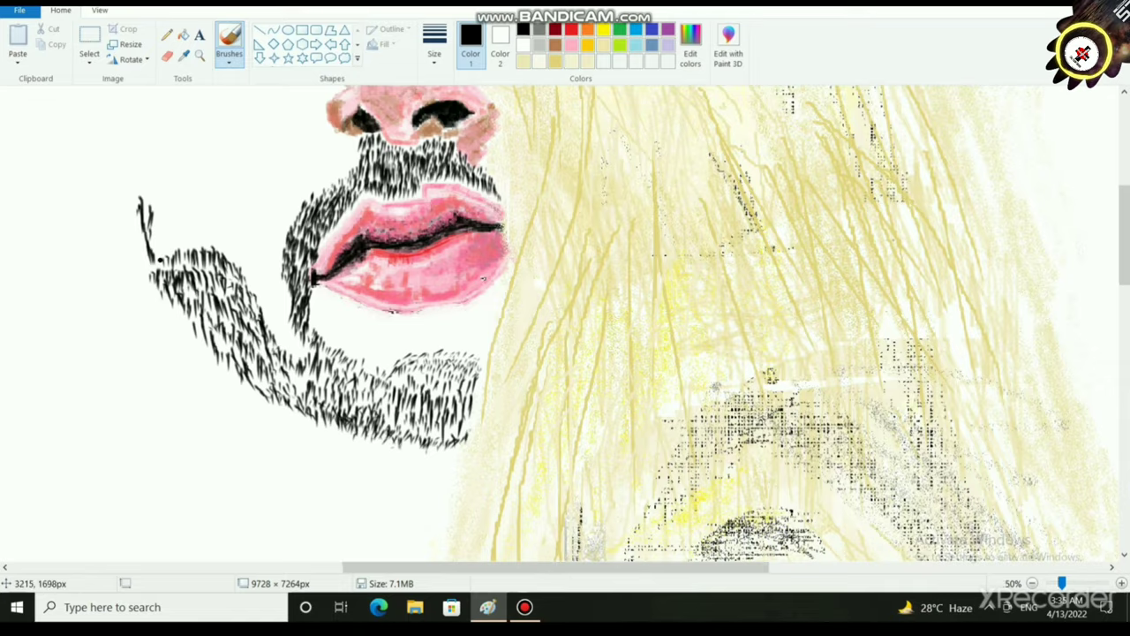
pyautogui.scroll(2, 154, 285)
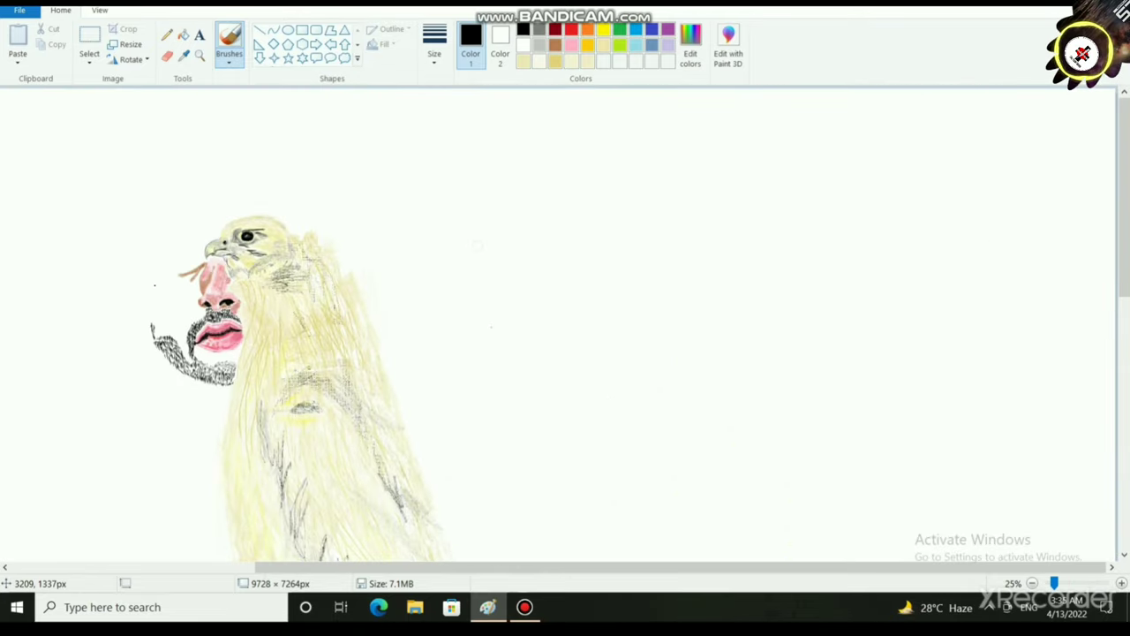
pyautogui.scroll(1, 89, 261)
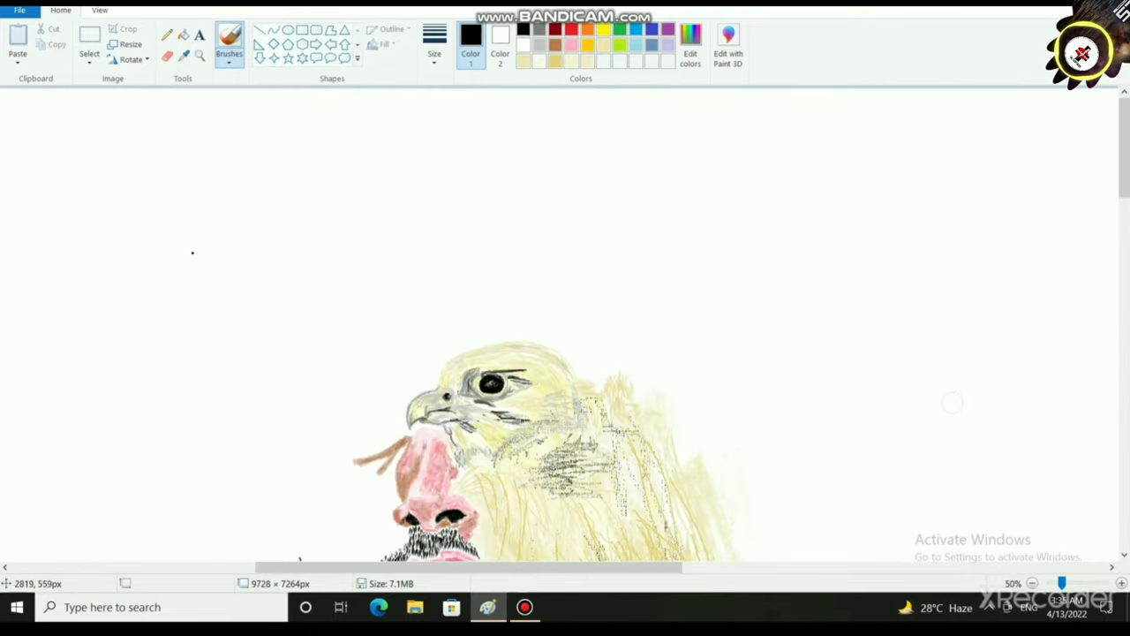
pyautogui.scroll(-3, 192, 254)
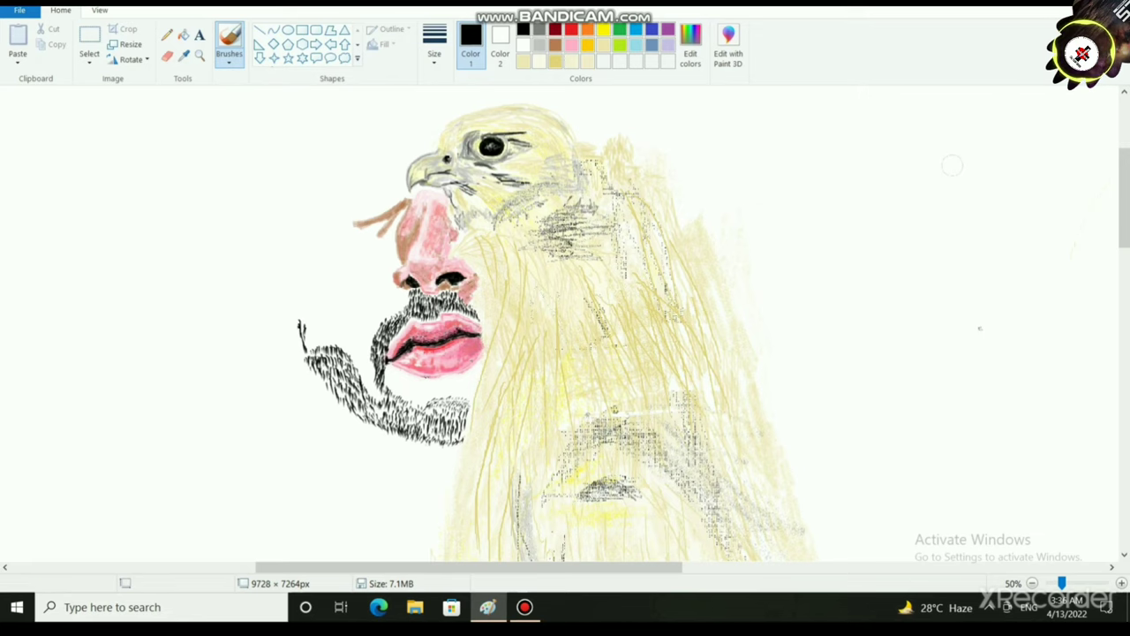
pyautogui.moveTo(306, 336); pyautogui.dragTo(318, 368)
pyautogui.moveTo(311, 355); pyautogui.dragTo(331, 394)
pyautogui.moveTo(328, 383); pyautogui.dragTo(336, 404)
pyautogui.moveTo(330, 393); pyautogui.dragTo(336, 405)
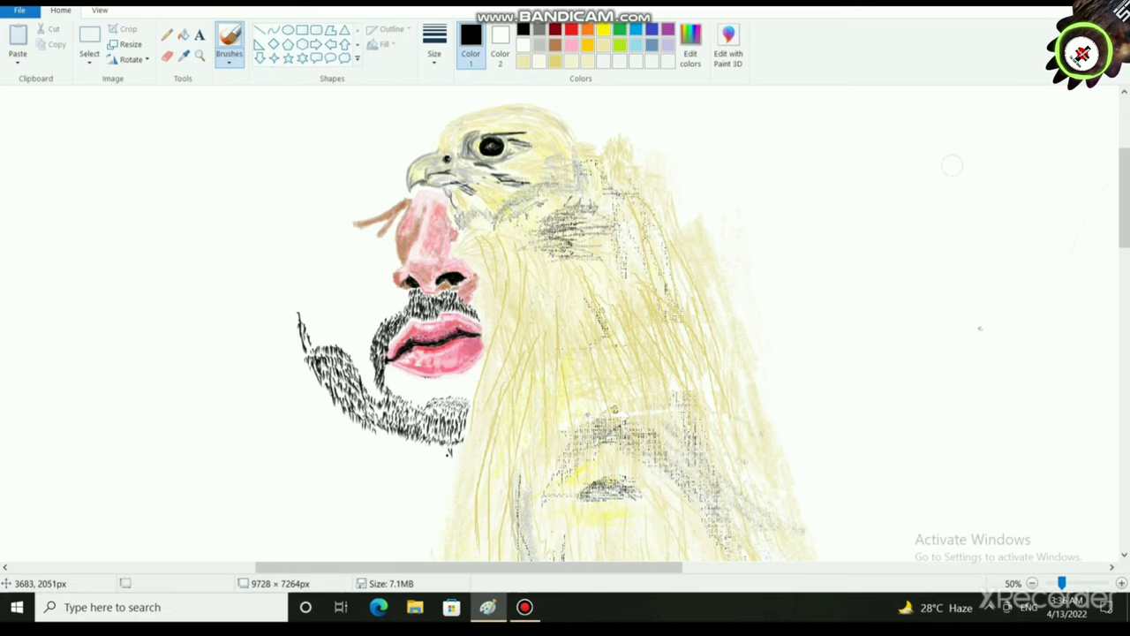
# Step: Add short black hairs along the underside of the chin beard and back toward the lower jaw
pyautogui.moveTo(438, 448); pyautogui.dragTo(441, 456)
pyautogui.moveTo(434, 449); pyautogui.dragTo(432, 457)
pyautogui.moveTo(426, 449); pyautogui.dragTo(419, 451)
pyautogui.moveTo(408, 441); pyautogui.dragTo(453, 456)
pyautogui.moveTo(457, 442); pyautogui.dragTo(459, 451)
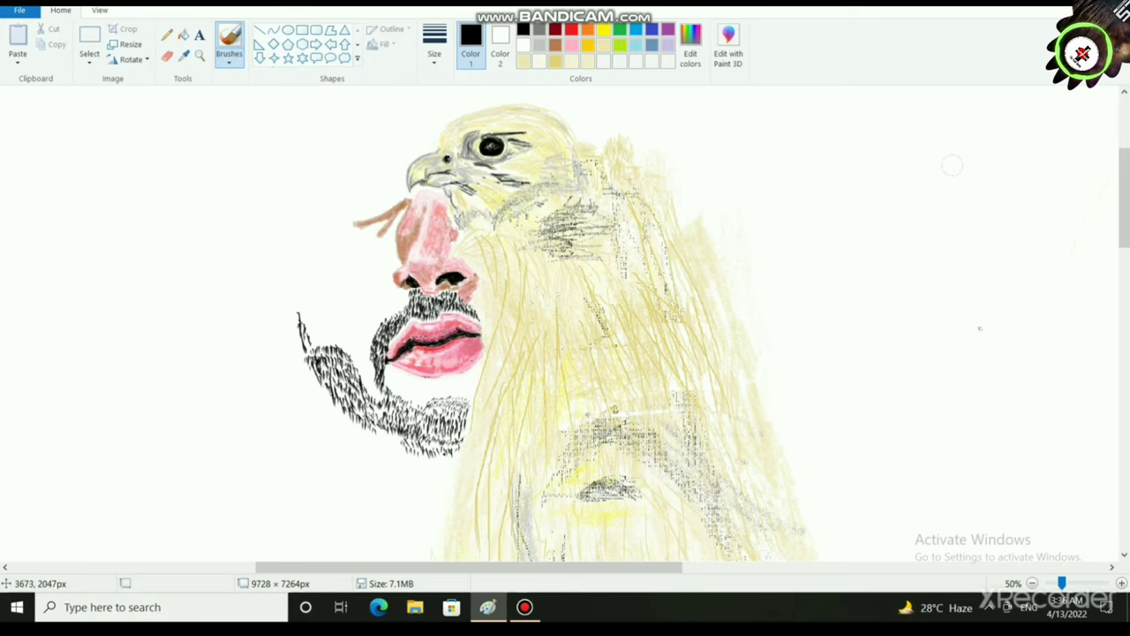
pyautogui.moveTo(390, 430); pyautogui.dragTo(394, 439)
pyautogui.moveTo(384, 432); pyautogui.dragTo(386, 438)
pyautogui.moveTo(381, 432); pyautogui.dragTo(394, 446)
pyautogui.moveTo(394, 438)
pyautogui.mouseDown()
pyautogui.moveTo(403, 450)
pyautogui.moveTo(448, 450)
pyautogui.mouseUp()
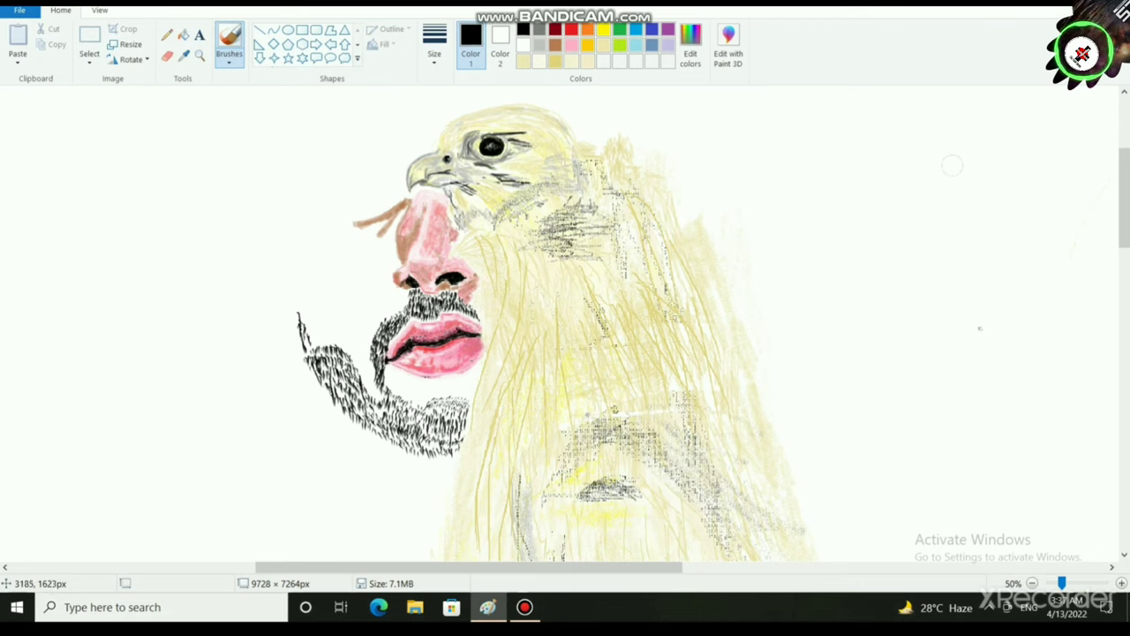
# Step: Lengthen the sideburn's tip slightly and roughen the outer lower edge of the jaw beard with short black hairs
pyautogui.moveTo(296, 322); pyautogui.dragTo(294, 306)
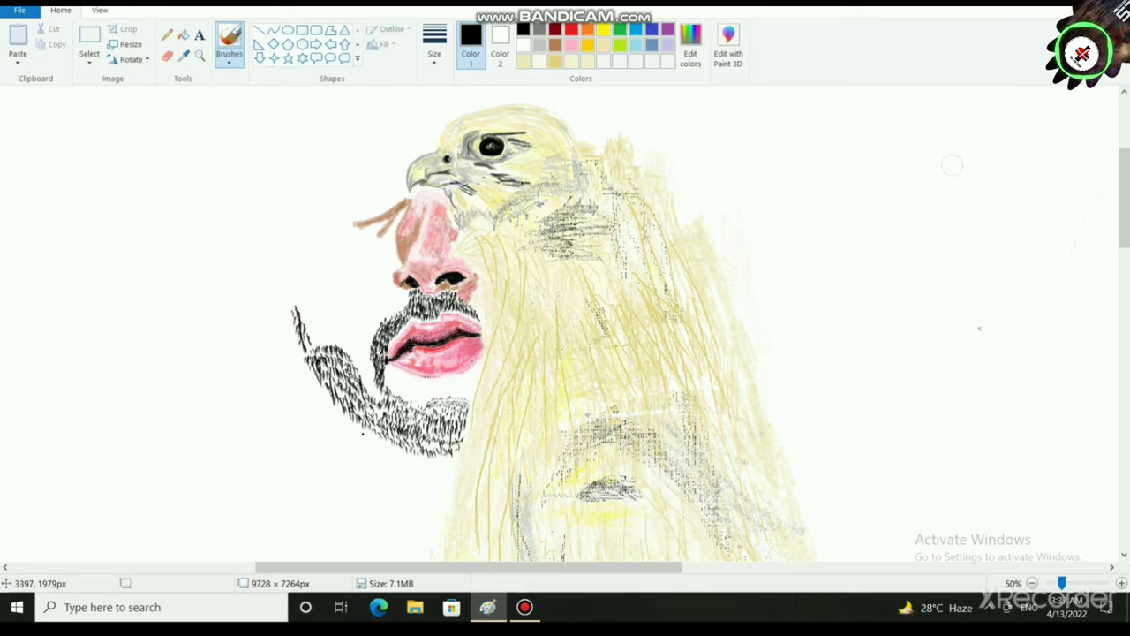
pyautogui.moveTo(331, 385)
pyautogui.mouseDown()
pyautogui.moveTo(354, 429)
pyautogui.moveTo(393, 453)
pyautogui.mouseUp()
pyautogui.moveTo(397, 440); pyautogui.dragTo(417, 459)
pyautogui.moveTo(421, 452)
pyautogui.mouseDown()
pyautogui.moveTo(428, 458)
pyautogui.moveTo(377, 443)
pyautogui.mouseUp()
pyautogui.moveTo(369, 430)
pyautogui.mouseDown()
pyautogui.moveTo(373, 438)
pyautogui.moveTo(358, 432)
pyautogui.mouseUp()
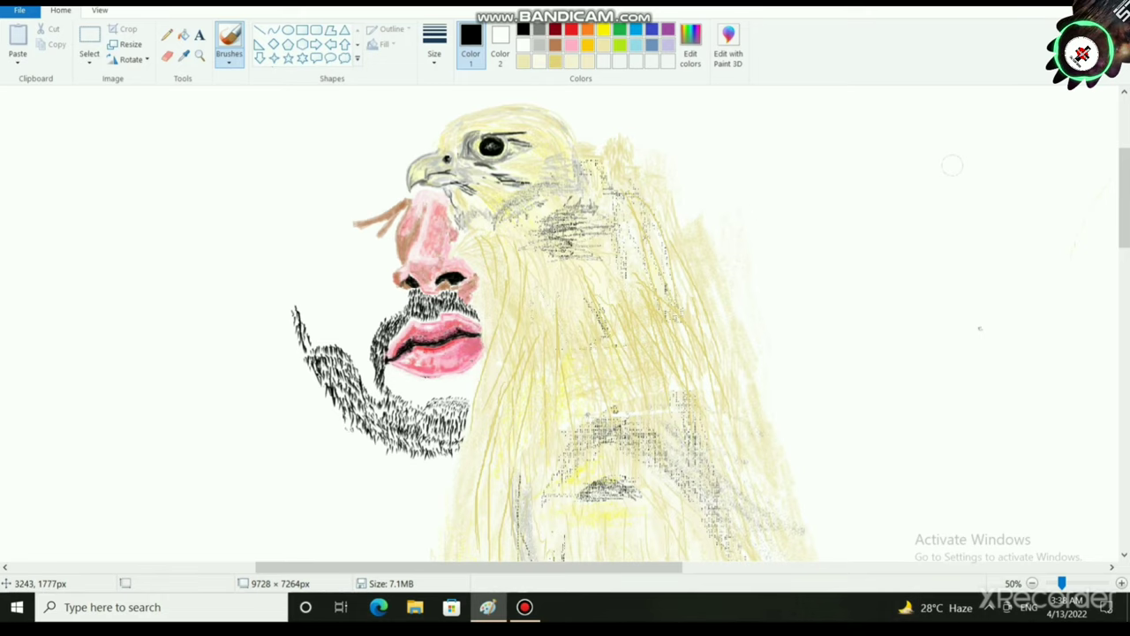
pyautogui.moveTo(336, 406); pyautogui.dragTo(340, 416)
pyautogui.moveTo(340, 411)
pyautogui.mouseDown()
pyautogui.moveTo(347, 425)
pyautogui.moveTo(338, 411)
pyautogui.mouseUp()
pyautogui.moveTo(327, 390); pyautogui.dragTo(325, 400)
pyautogui.moveTo(318, 380); pyautogui.dragTo(319, 388)
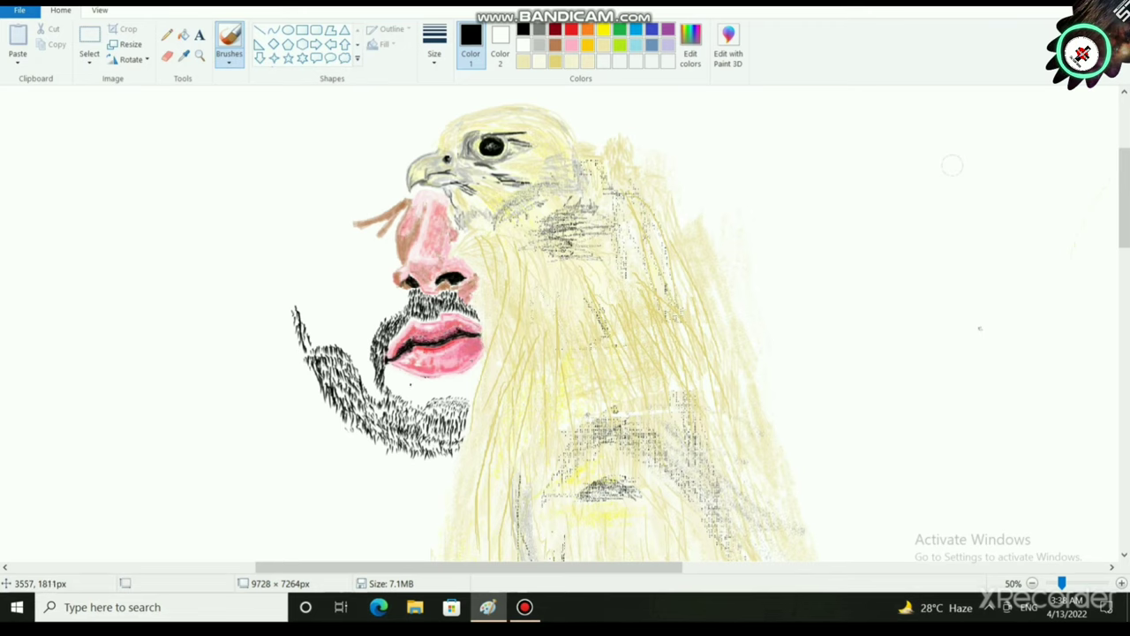
# Step: Extend the black sideburn upward to about the height of the bird's eye, thickening its upper part with overlapping hairs
pyautogui.scroll(2, 353, 369)
pyautogui.scroll(-1, 316, 331)
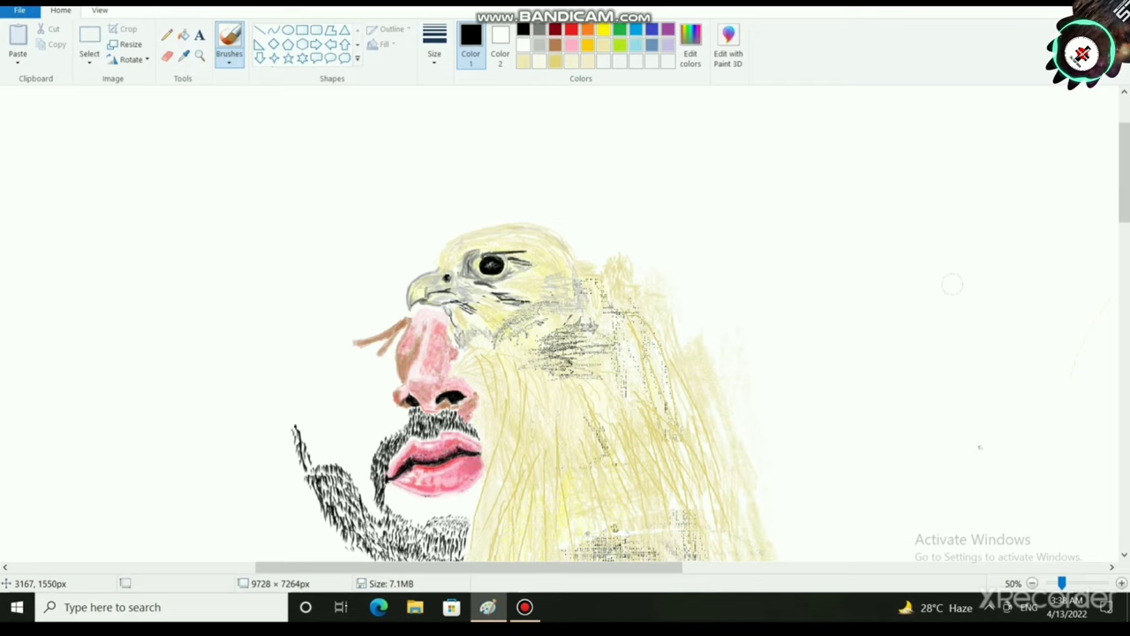
pyautogui.moveTo(288, 418)
pyautogui.mouseDown()
pyautogui.moveTo(281, 370)
pyautogui.moveTo(292, 414)
pyautogui.moveTo(287, 402)
pyautogui.moveTo(285, 414)
pyautogui.moveTo(271, 406)
pyautogui.moveTo(281, 406)
pyautogui.moveTo(272, 269)
pyautogui.mouseUp()
pyautogui.moveTo(264, 283); pyautogui.dragTo(277, 270)
pyautogui.moveTo(274, 281)
pyautogui.mouseDown()
pyautogui.moveTo(280, 269)
pyautogui.moveTo(267, 314)
pyautogui.moveTo(266, 300)
pyautogui.mouseUp()
pyautogui.moveTo(265, 317); pyautogui.dragTo(267, 291)
pyautogui.moveTo(258, 310); pyautogui.dragTo(271, 275)
pyautogui.moveTo(270, 292); pyautogui.dragTo(274, 277)
pyautogui.moveTo(264, 329); pyautogui.dragTo(264, 312)
pyautogui.moveTo(261, 327); pyautogui.dragTo(266, 313)
pyautogui.moveTo(262, 332)
pyautogui.mouseDown()
pyautogui.moveTo(266, 319)
pyautogui.moveTo(268, 358)
pyautogui.moveTo(269, 299)
pyautogui.mouseUp()
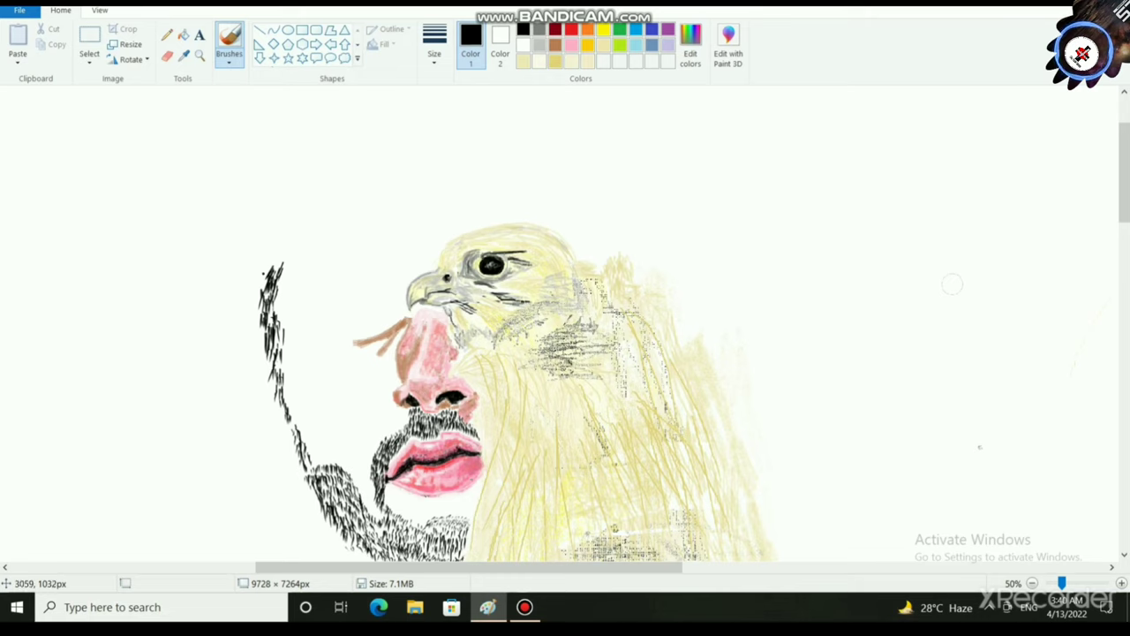
# Step: Taper the sideburn's upper end with a few more black hairs reaching just above the bird's eye level
pyautogui.moveTo(279, 289); pyautogui.dragTo(282, 261)
pyautogui.moveTo(281, 267); pyautogui.dragTo(275, 250)
pyautogui.moveTo(269, 258); pyautogui.dragTo(278, 225)
pyautogui.scroll(-3, 273, 252)
pyautogui.moveTo(279, 243); pyautogui.dragTo(270, 211)
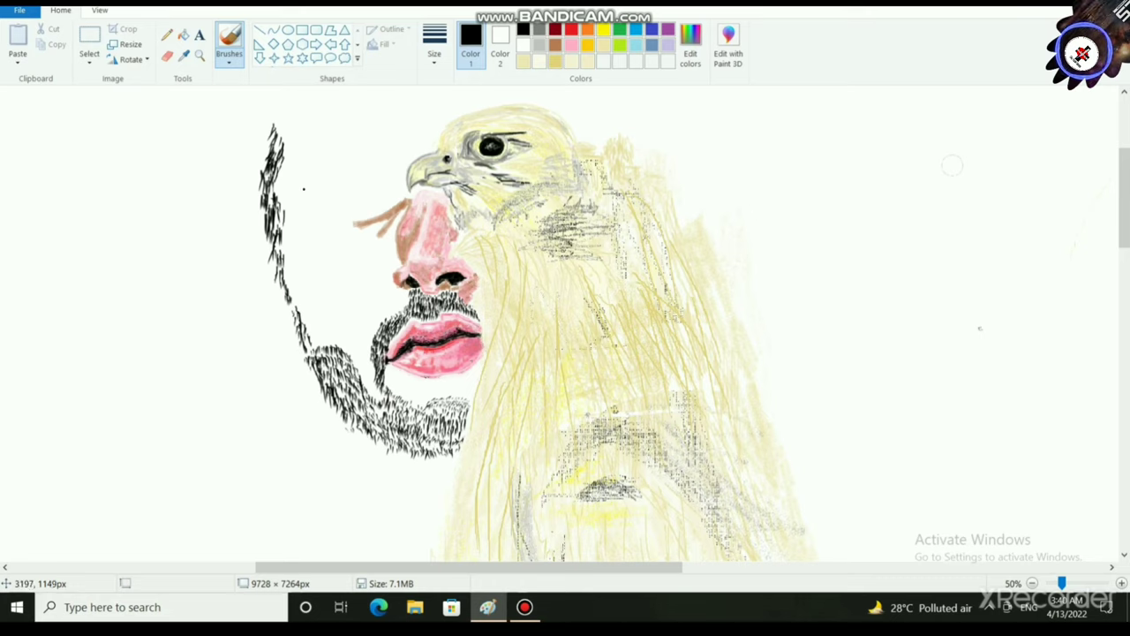
# Step: Paint a black almond-shaped eye outline between the sideburn and the bird's beak
pyautogui.moveTo(306, 189); pyautogui.dragTo(331, 167)
pyautogui.moveTo(320, 182)
pyautogui.mouseDown()
pyautogui.moveTo(331, 170)
pyautogui.moveTo(305, 194)
pyautogui.moveTo(311, 186)
pyautogui.mouseUp()
pyautogui.moveTo(300, 196); pyautogui.dragTo(365, 170)
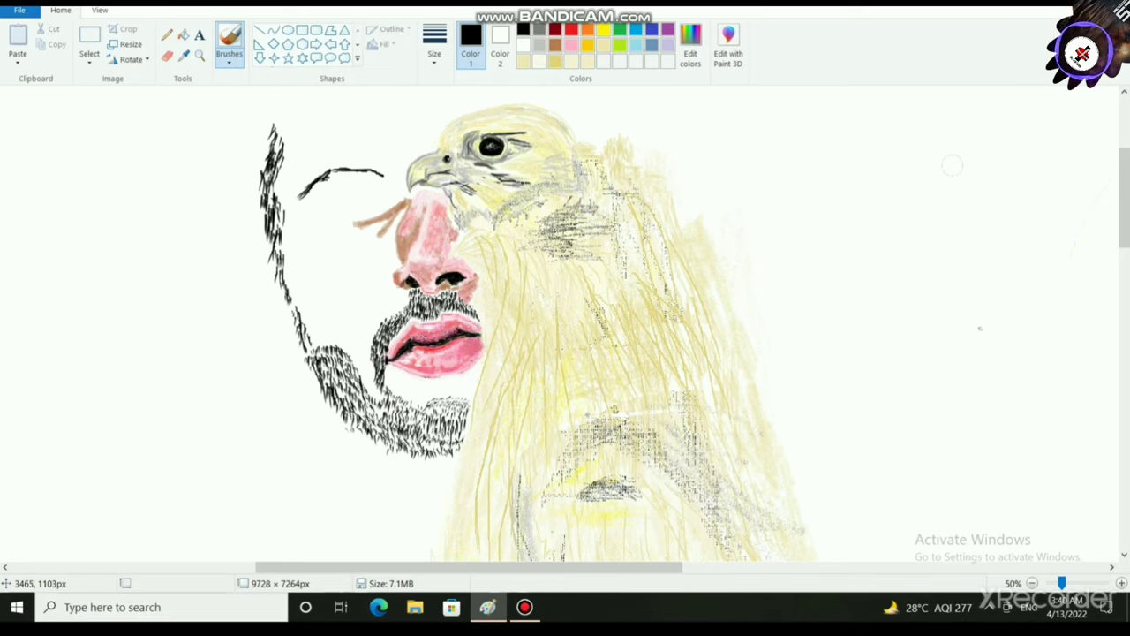
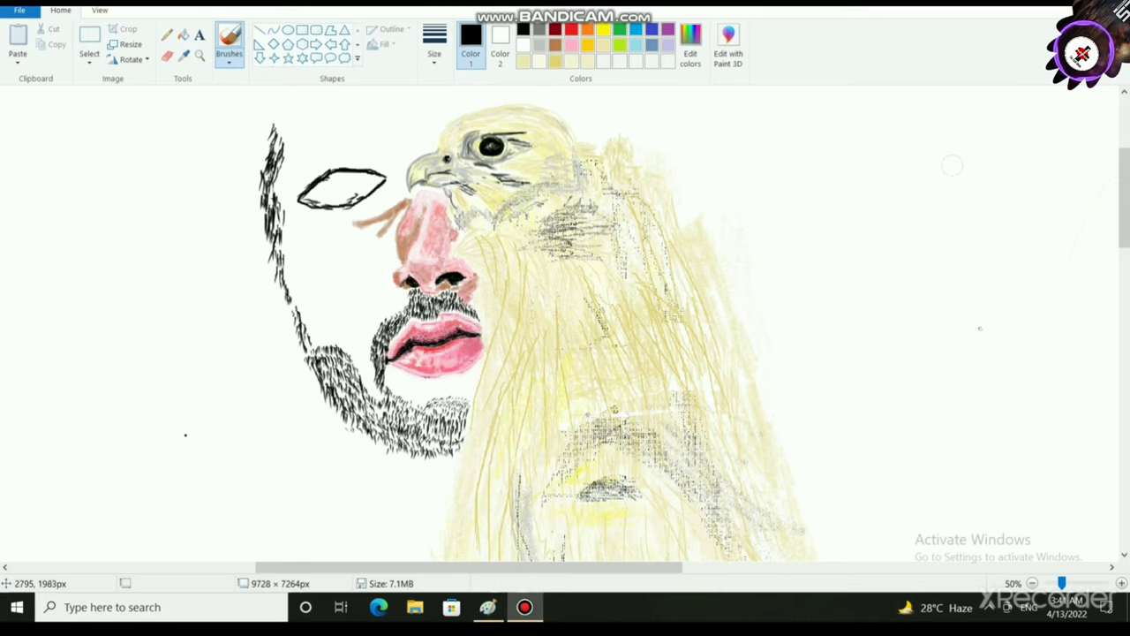
# Step: Thicken the black upper lid line toward the human eye's outer corner
pyautogui.scroll(3, 185, 435)
pyautogui.moveTo(292, 566)
pyautogui.mouseDown()
pyautogui.moveTo(430, 567)
pyautogui.moveTo(370, 567)
pyautogui.mouseUp()
pyautogui.scroll(-5, 384, 522)
pyautogui.scroll(1, 389, 519)
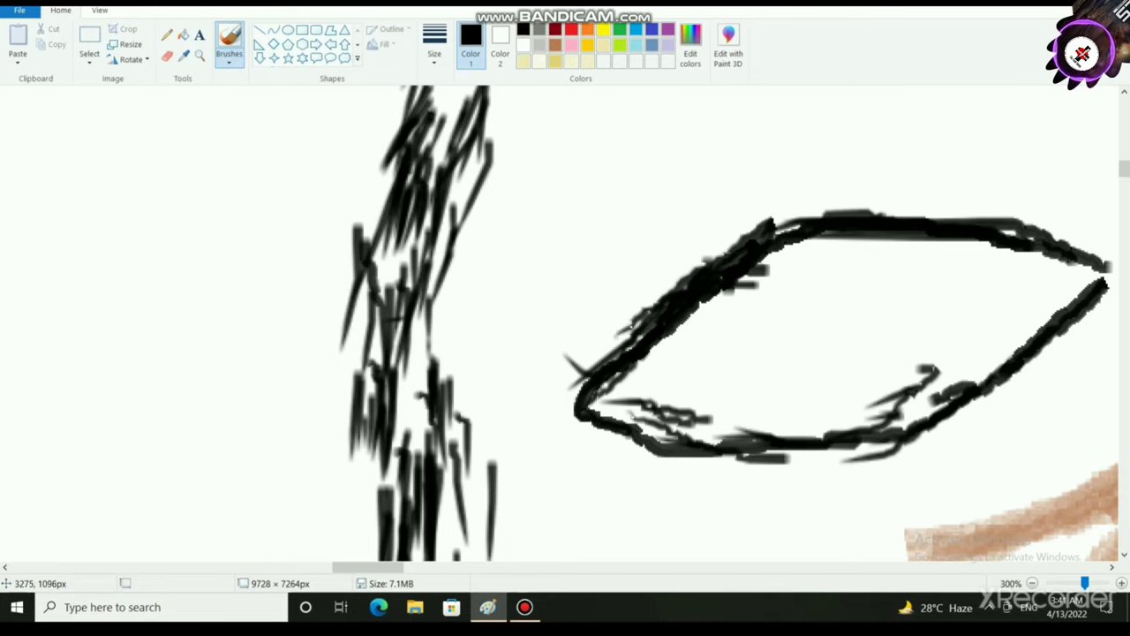
pyautogui.moveTo(708, 283); pyautogui.dragTo(602, 391)
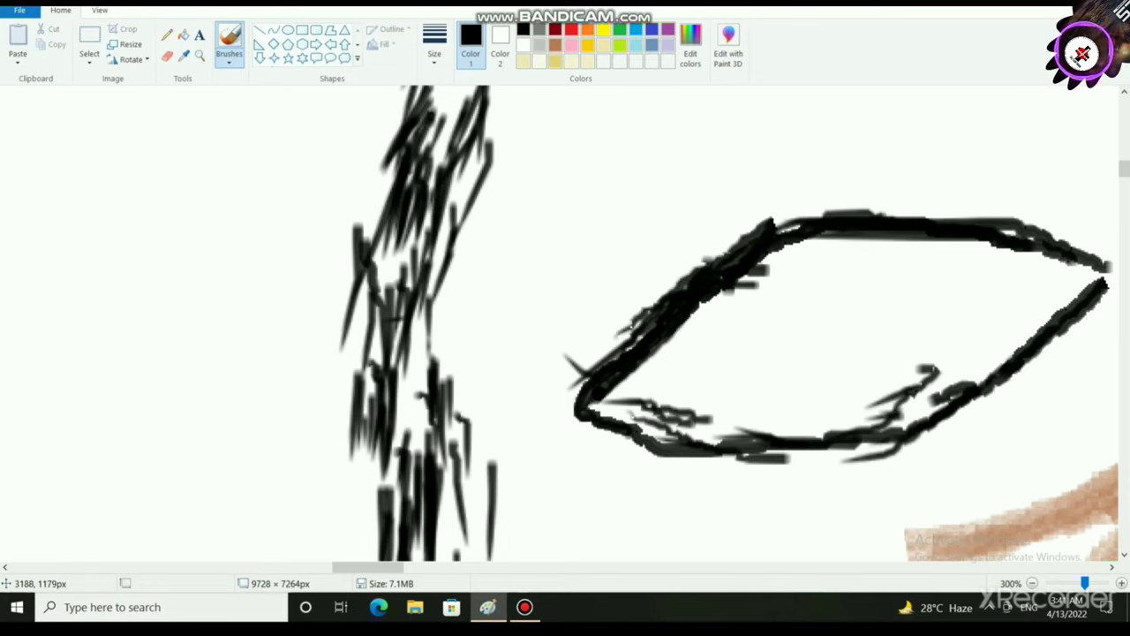
# Step: Paint short curved black eyelashes at the outer corner of the upper lid
pyautogui.moveTo(575, 338)
pyautogui.mouseDown()
pyautogui.moveTo(589, 357)
pyautogui.moveTo(606, 354)
pyautogui.mouseUp()
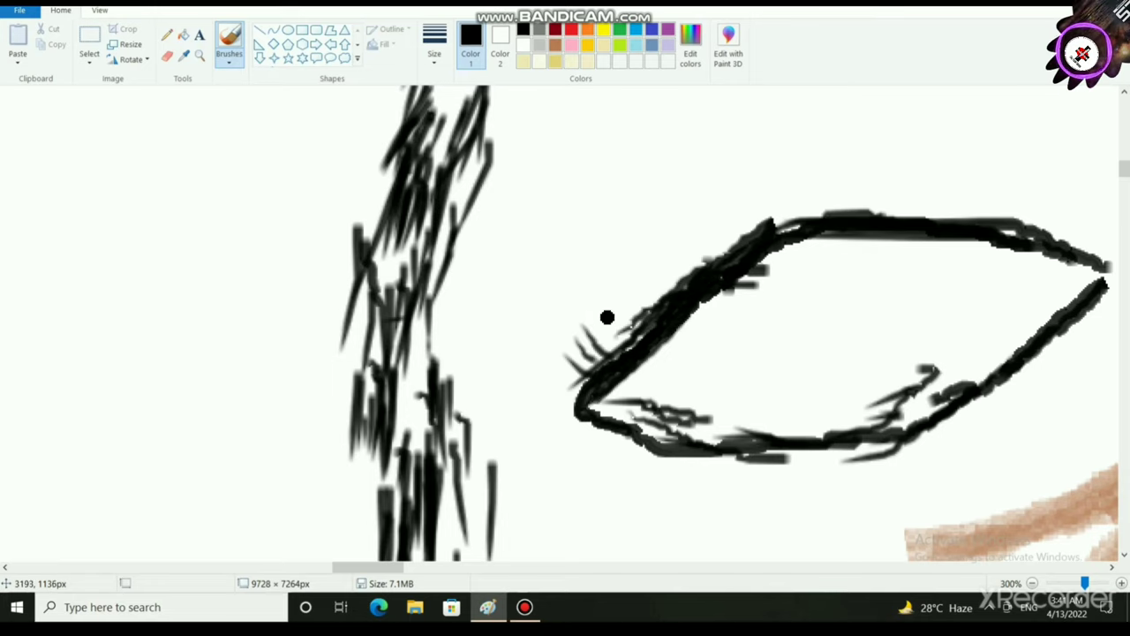
pyautogui.moveTo(596, 307)
pyautogui.mouseDown()
pyautogui.moveTo(625, 347)
pyautogui.moveTo(648, 326)
pyautogui.mouseUp()
pyautogui.moveTo(633, 284); pyautogui.dragTo(661, 309)
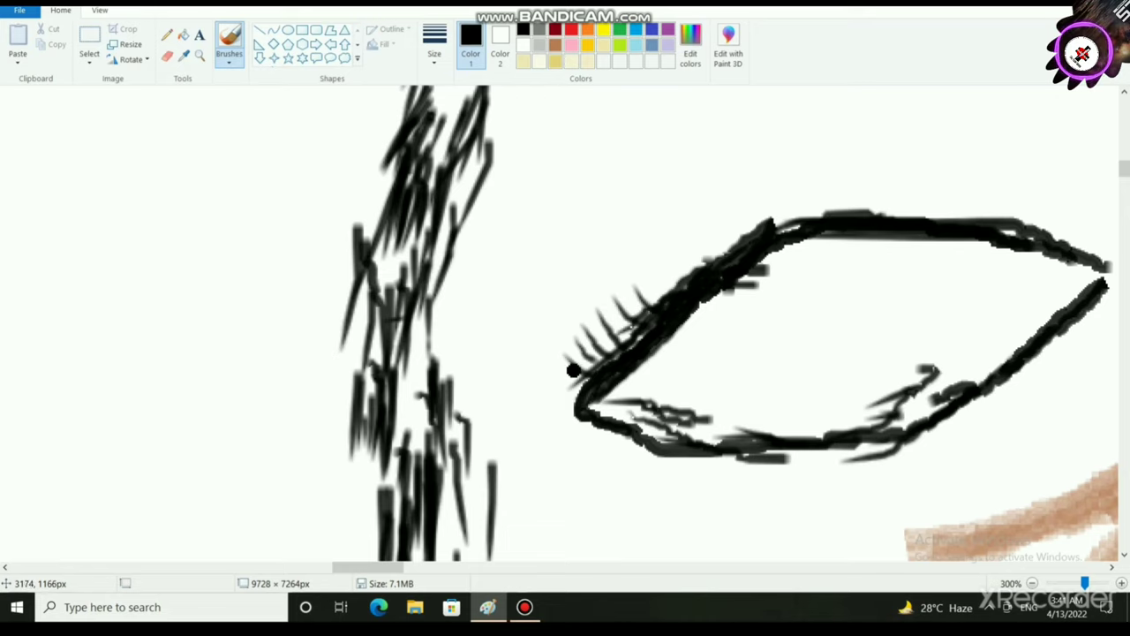
pyautogui.moveTo(557, 359)
pyautogui.mouseDown()
pyautogui.moveTo(579, 379)
pyautogui.moveTo(551, 368)
pyautogui.moveTo(574, 392)
pyautogui.moveTo(541, 380)
pyautogui.moveTo(565, 400)
pyautogui.moveTo(588, 354)
pyautogui.mouseUp()
pyautogui.moveTo(587, 312)
pyautogui.mouseDown()
pyautogui.moveTo(611, 350)
pyautogui.moveTo(613, 327)
pyautogui.moveTo(626, 341)
pyautogui.mouseUp()
pyautogui.moveTo(615, 287)
pyautogui.mouseDown()
pyautogui.moveTo(637, 325)
pyautogui.moveTo(651, 307)
pyautogui.mouseUp()
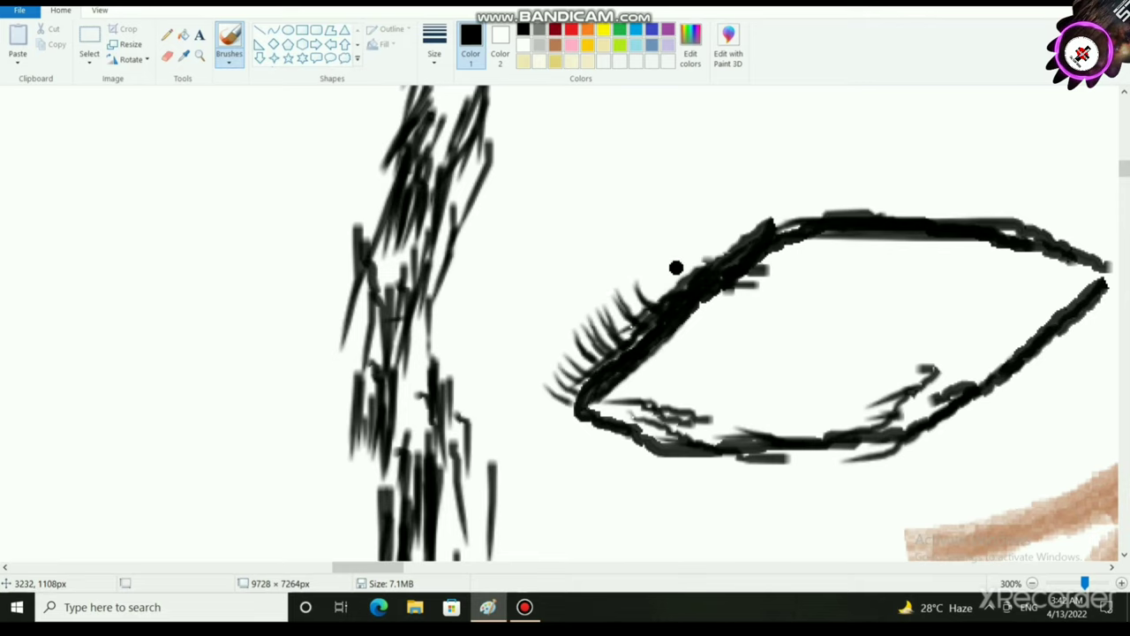
# Step: Continue the black eyelashes along the sloping part of the upper lid to where it levels off
pyautogui.moveTo(654, 268)
pyautogui.mouseDown()
pyautogui.moveTo(674, 287)
pyautogui.moveTo(662, 292)
pyautogui.mouseUp()
pyautogui.moveTo(671, 248); pyautogui.dragTo(683, 275)
pyautogui.moveTo(664, 254); pyautogui.dragTo(682, 280)
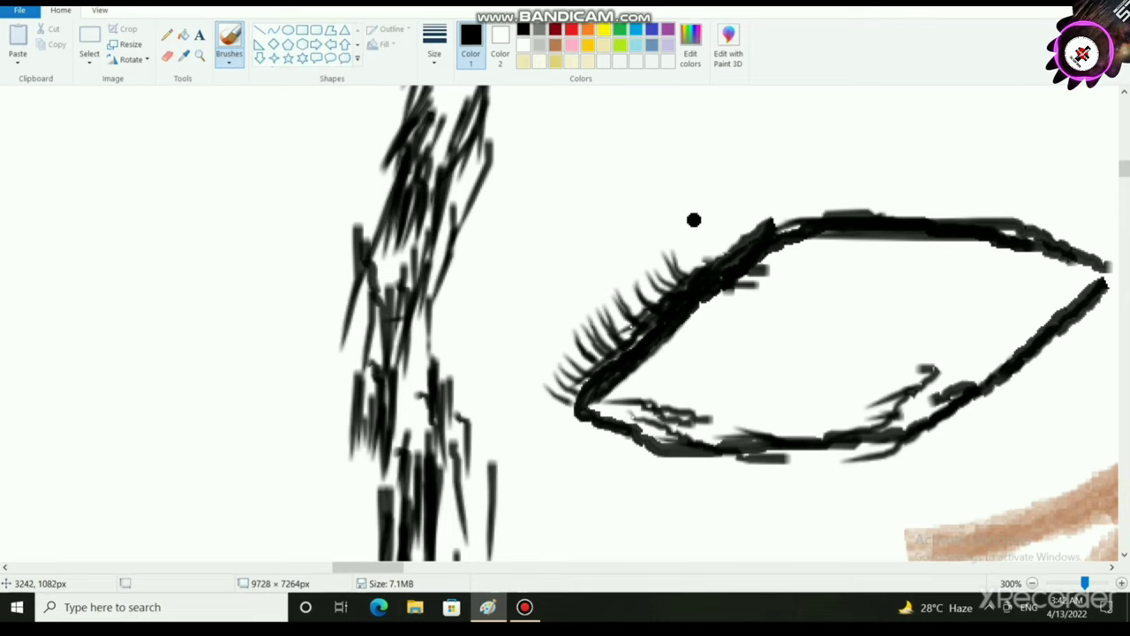
pyautogui.moveTo(694, 226)
pyautogui.mouseDown()
pyautogui.moveTo(702, 264)
pyautogui.moveTo(692, 267)
pyautogui.moveTo(736, 212)
pyautogui.moveTo(757, 240)
pyautogui.mouseUp()
pyautogui.moveTo(721, 207); pyautogui.dragTo(726, 244)
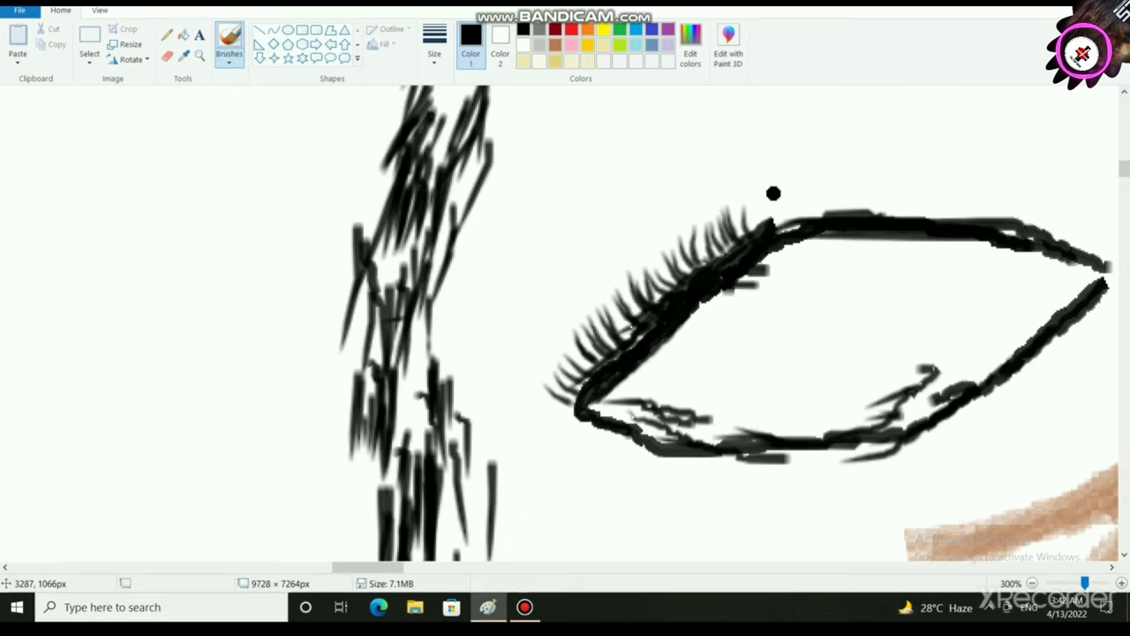
pyautogui.moveTo(773, 195); pyautogui.dragTo(768, 219)
pyautogui.moveTo(755, 206)
pyautogui.mouseDown()
pyautogui.moveTo(761, 227)
pyautogui.moveTo(796, 214)
pyautogui.mouseUp()
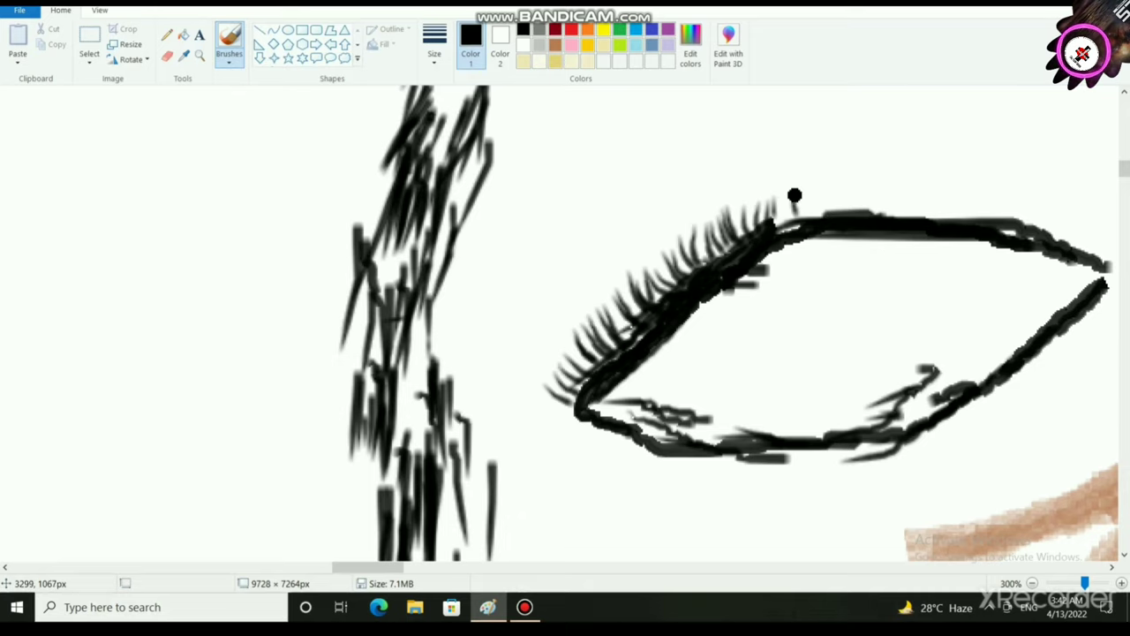
# Step: Paint short black lashes across the flat part of the upper lid and thicken the lower lid's outer end
pyautogui.moveTo(814, 174); pyautogui.dragTo(817, 200)
pyautogui.moveTo(808, 185)
pyautogui.mouseDown()
pyautogui.moveTo(811, 211)
pyautogui.moveTo(886, 208)
pyautogui.mouseUp()
pyautogui.moveTo(895, 193); pyautogui.dragTo(901, 214)
pyautogui.moveTo(906, 195)
pyautogui.mouseDown()
pyautogui.moveTo(911, 215)
pyautogui.moveTo(926, 216)
pyautogui.mouseUp()
pyautogui.moveTo(934, 197); pyautogui.dragTo(943, 217)
pyautogui.moveTo(945, 196); pyautogui.dragTo(956, 217)
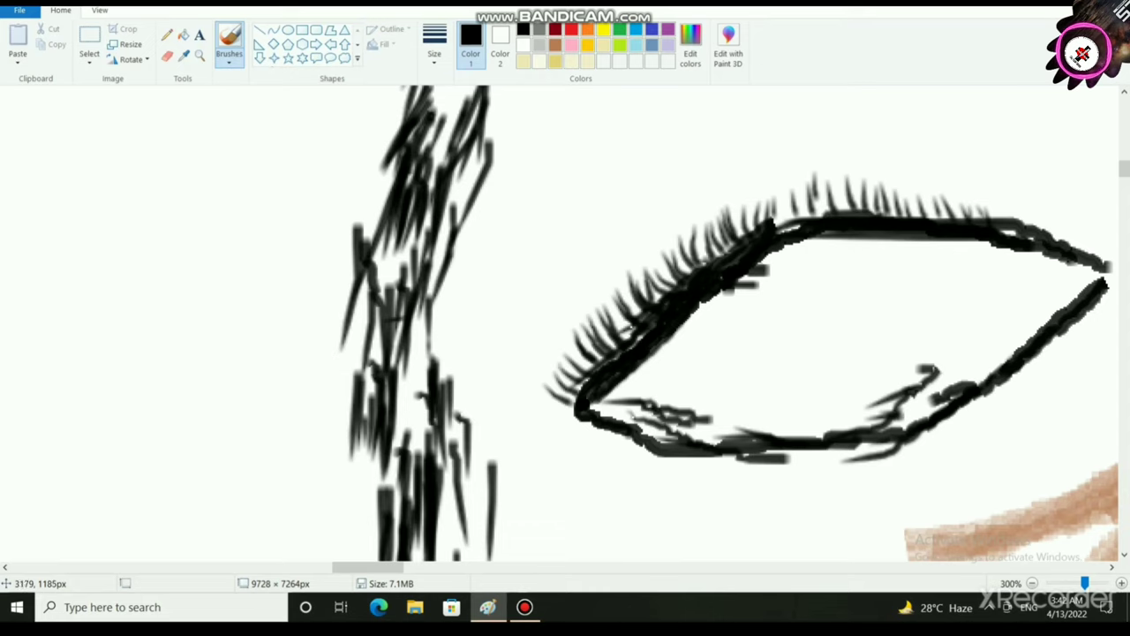
pyautogui.moveTo(582, 406); pyautogui.dragTo(708, 455)
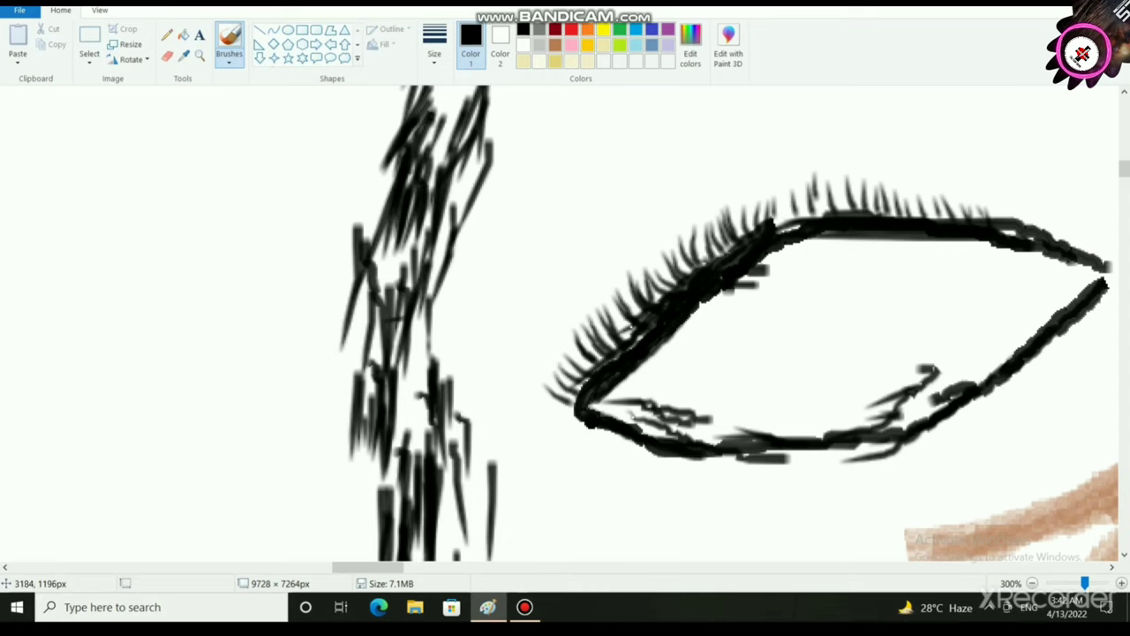
pyautogui.moveTo(584, 418)
pyautogui.mouseDown()
pyautogui.moveTo(685, 460)
pyautogui.moveTo(764, 441)
pyautogui.mouseUp()
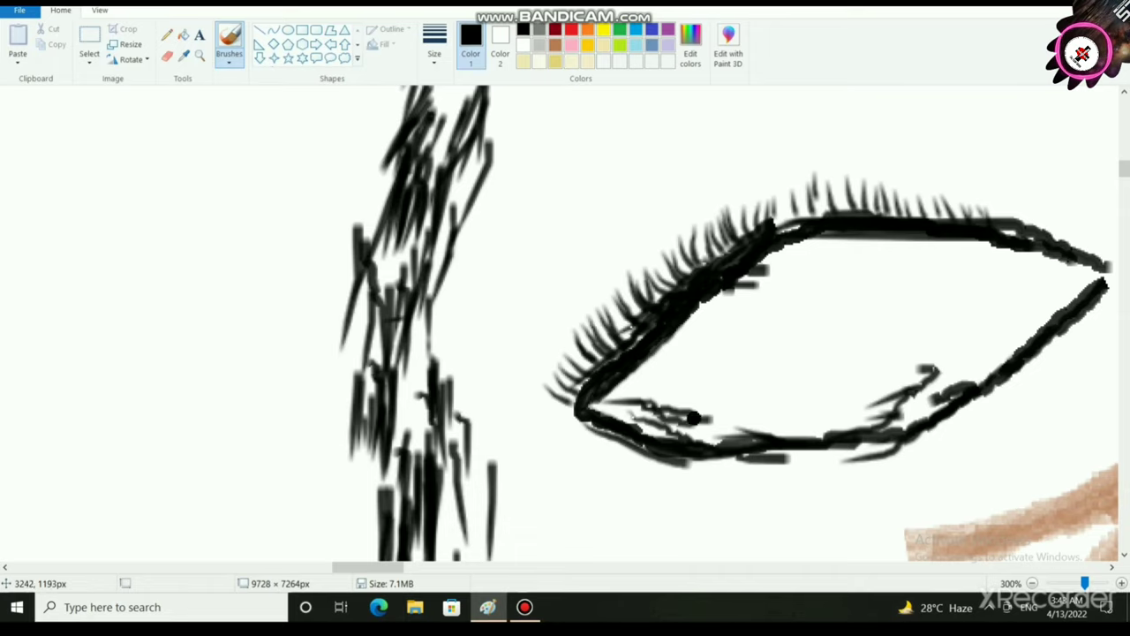
# Step: Shade inside the eye's outer corner with brown, blending a pale beige tint of it on top
pyautogui.click(555, 45)
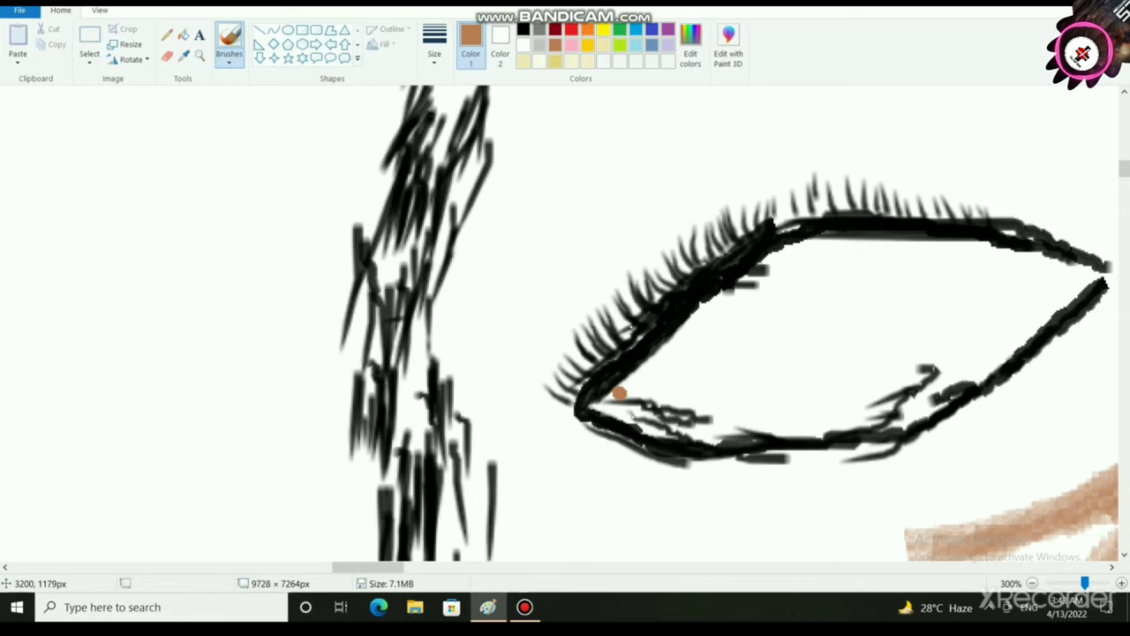
pyautogui.moveTo(621, 402)
pyautogui.mouseDown()
pyautogui.moveTo(667, 430)
pyautogui.moveTo(701, 419)
pyautogui.moveTo(696, 434)
pyautogui.mouseUp()
pyautogui.click(690, 44)
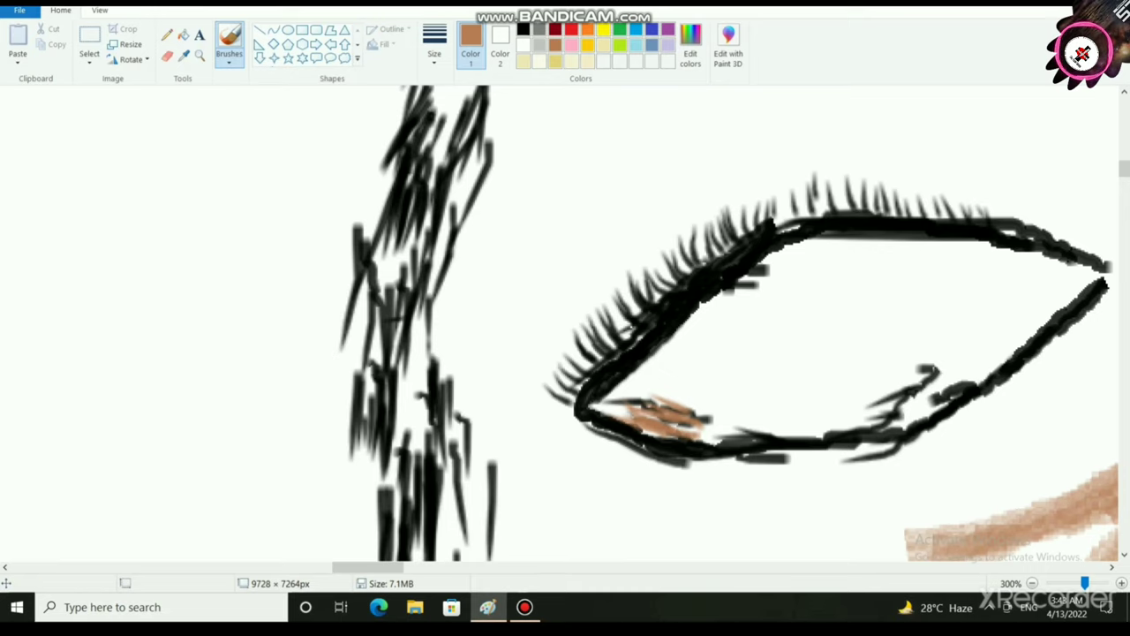
pyautogui.moveTo(726, 212); pyautogui.dragTo(727, 219)
pyautogui.click(422, 393)
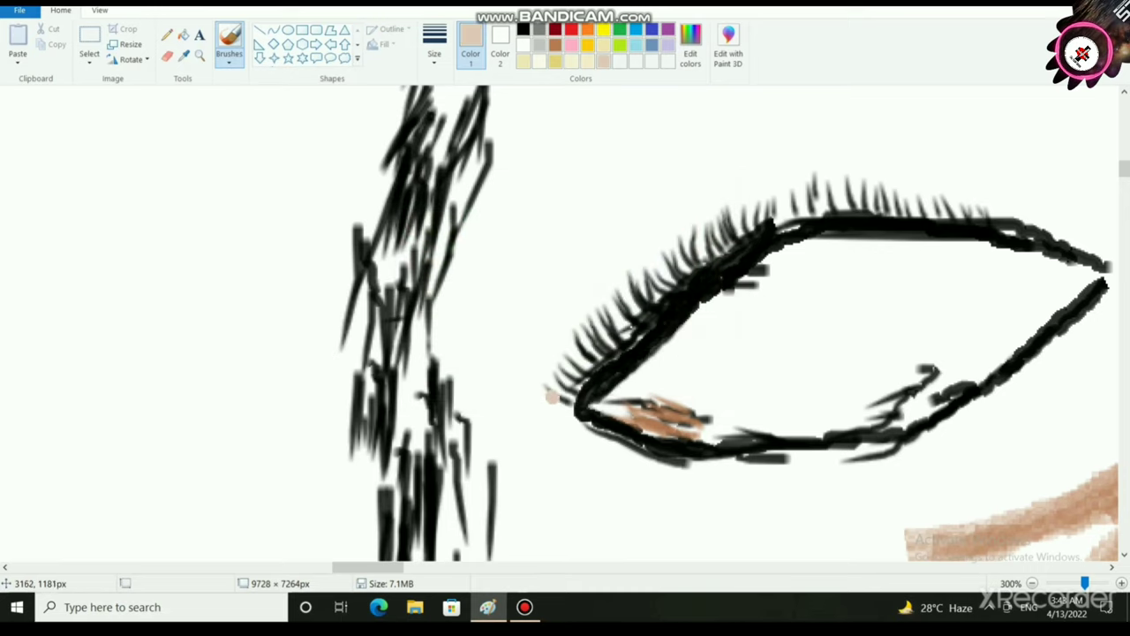
pyautogui.moveTo(623, 411)
pyautogui.mouseDown()
pyautogui.moveTo(675, 430)
pyautogui.moveTo(696, 418)
pyautogui.mouseUp()
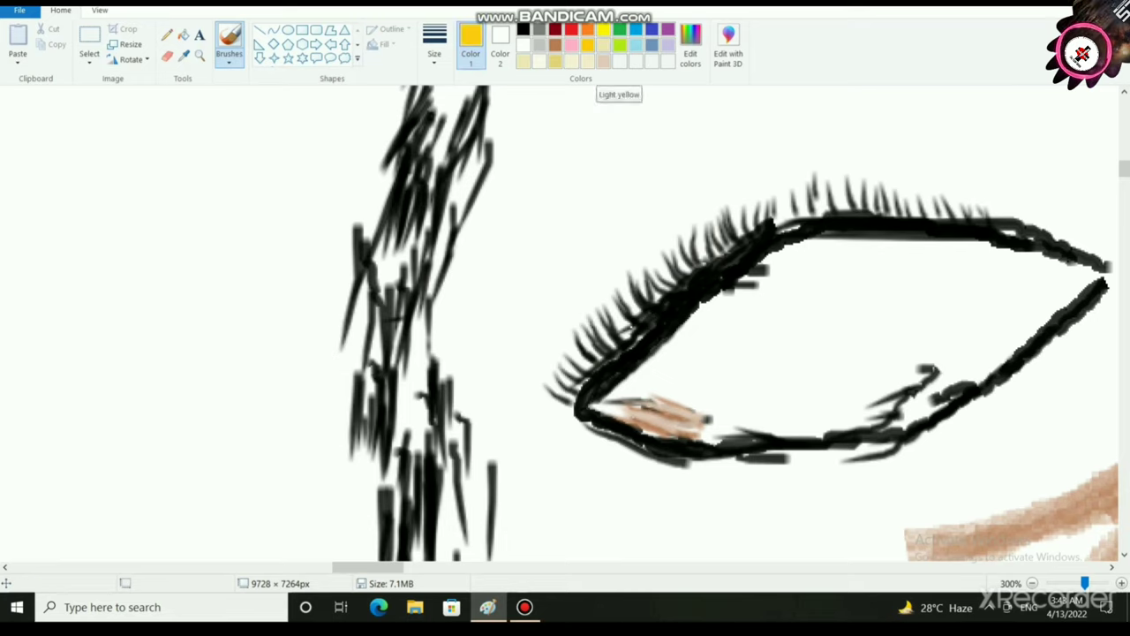
# Step: Mix a light peach from basic orange and paint it over the outer corner and along the lower lid
pyautogui.click(691, 46)
pyautogui.click(425, 246)
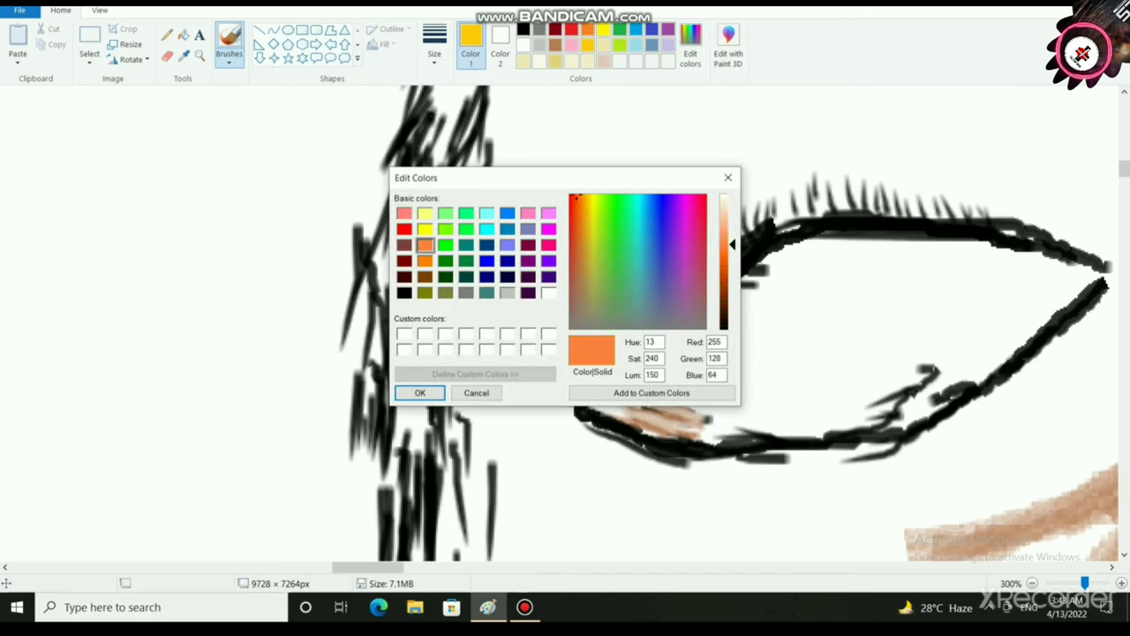
pyautogui.click(424, 262)
pyautogui.moveTo(732, 261); pyautogui.dragTo(732, 213)
pyautogui.click(432, 390)
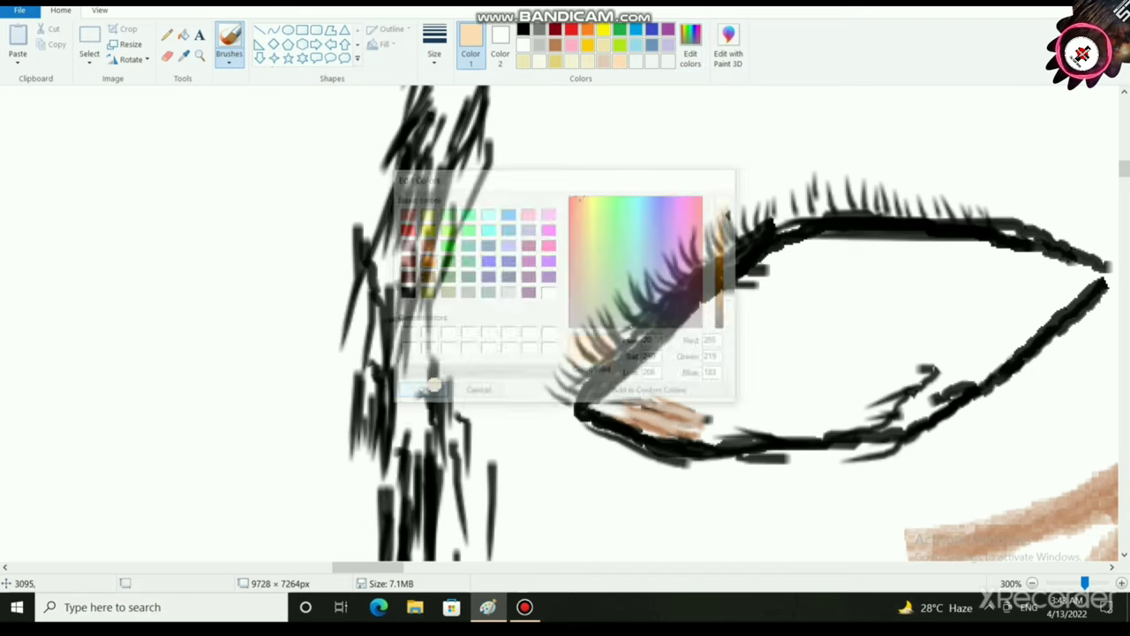
pyautogui.moveTo(636, 413)
pyautogui.mouseDown()
pyautogui.moveTo(687, 415)
pyautogui.moveTo(612, 409)
pyautogui.moveTo(641, 376)
pyautogui.moveTo(641, 399)
pyautogui.moveTo(713, 431)
pyautogui.moveTo(863, 440)
pyautogui.moveTo(928, 422)
pyautogui.moveTo(1095, 321)
pyautogui.mouseUp()
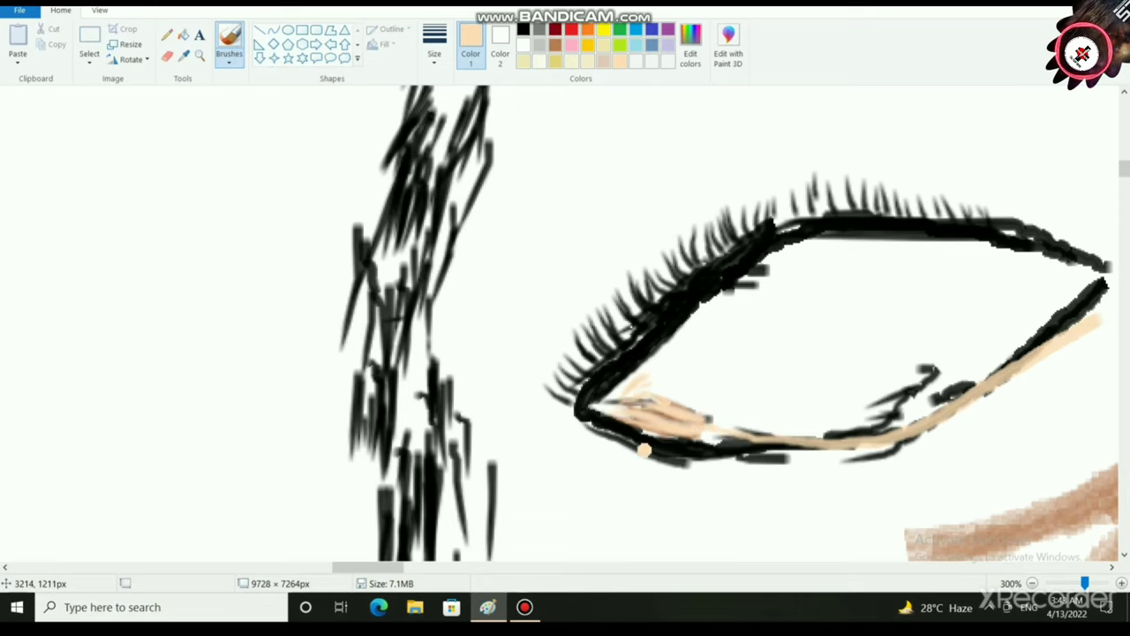
pyautogui.moveTo(688, 462); pyautogui.dragTo(929, 432)
pyautogui.moveTo(877, 459); pyautogui.dragTo(917, 448)
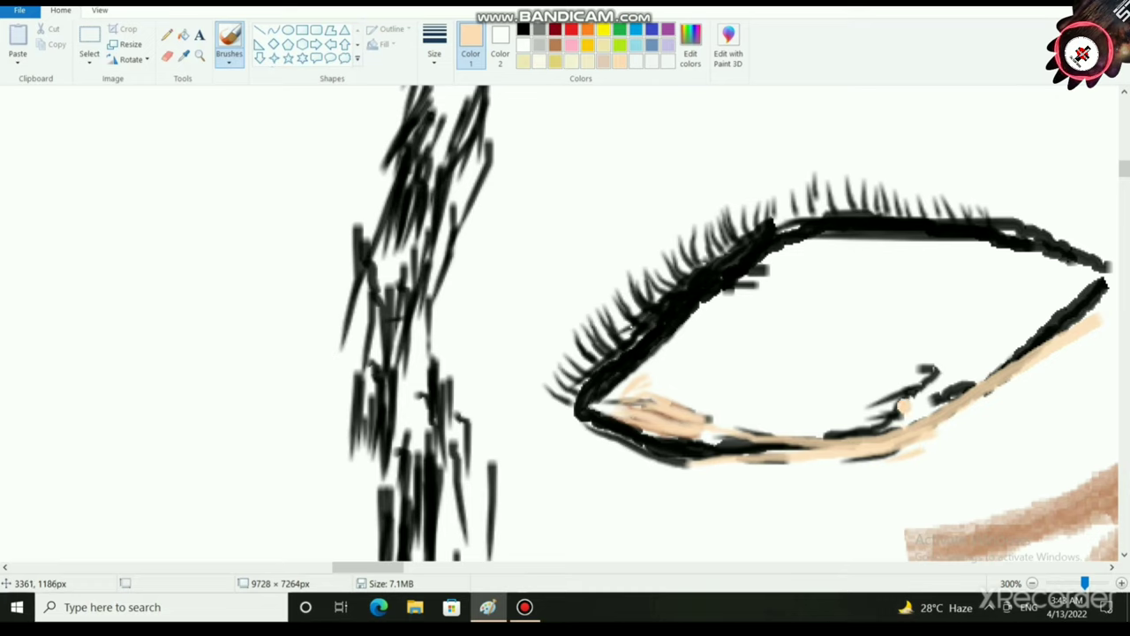
# Step: Cover the stray black marks inside the eye near the lower and upper lids with light peach strokes
pyautogui.moveTo(894, 398); pyautogui.dragTo(936, 380)
pyautogui.moveTo(901, 398); pyautogui.dragTo(925, 383)
pyautogui.moveTo(877, 403); pyautogui.dragTo(937, 372)
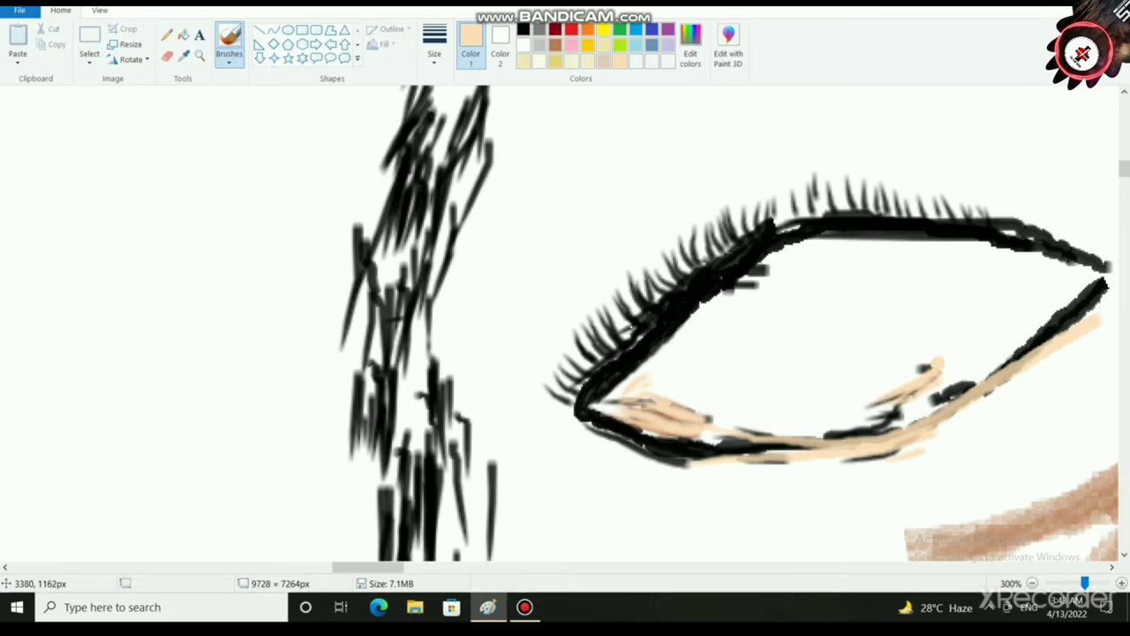
pyautogui.moveTo(731, 287); pyautogui.dragTo(766, 275)
pyautogui.moveTo(739, 294); pyautogui.dragTo(766, 267)
pyautogui.moveTo(730, 292); pyautogui.dragTo(782, 265)
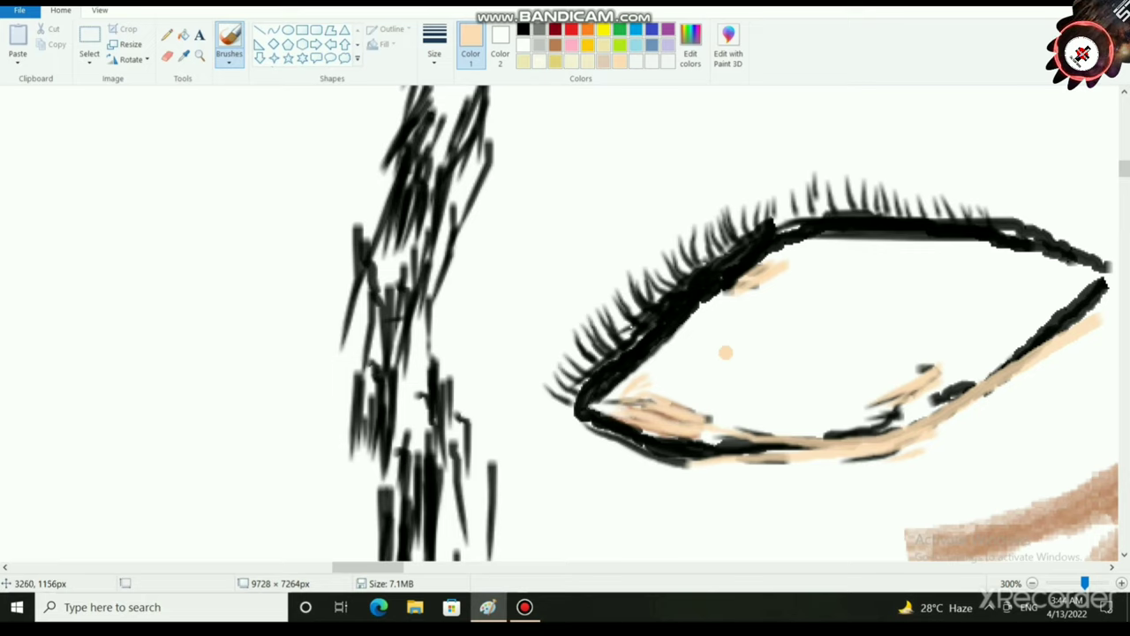
pyautogui.moveTo(798, 243); pyautogui.dragTo(827, 234)
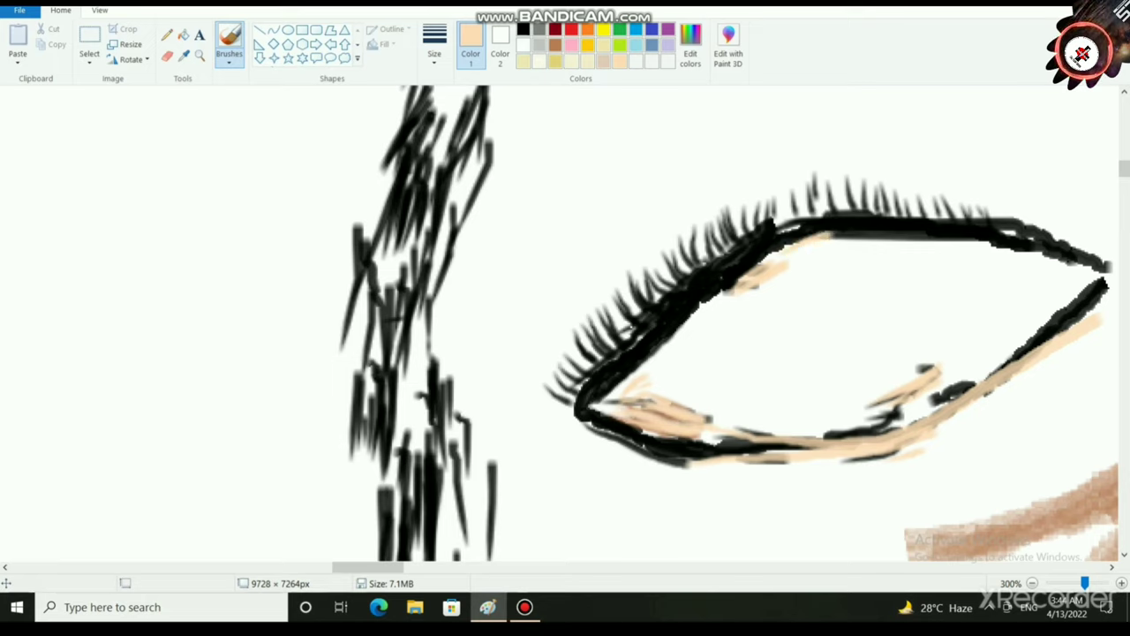
# Step: Clean up the inner edge of the upper lid with white strokes down to the outer corner
pyautogui.click(524, 45)
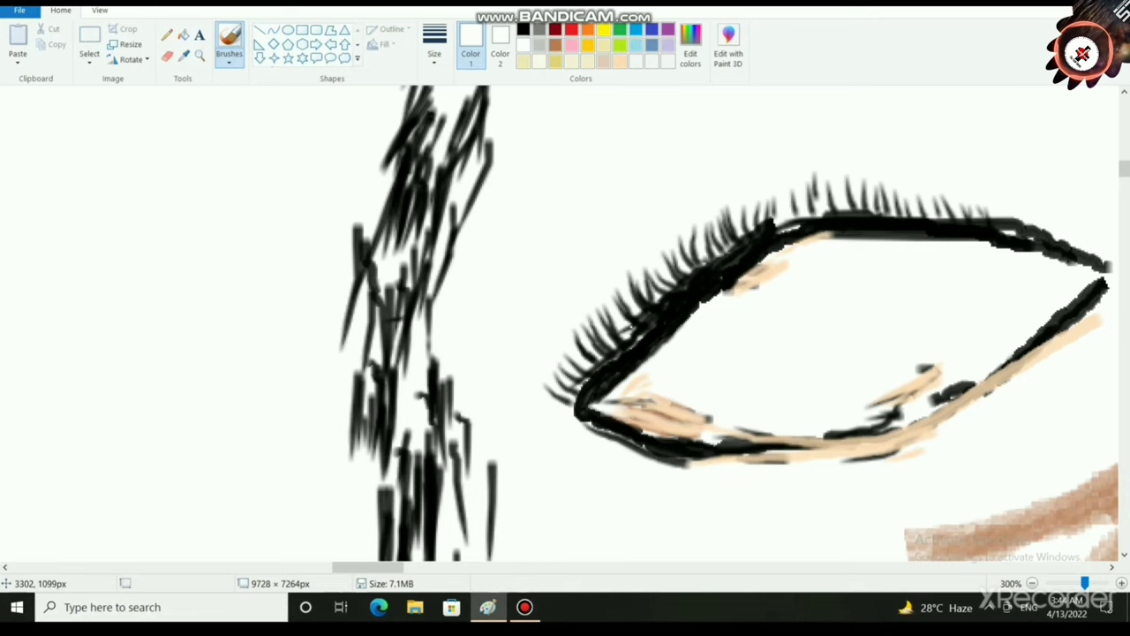
pyautogui.moveTo(803, 241); pyautogui.dragTo(692, 312)
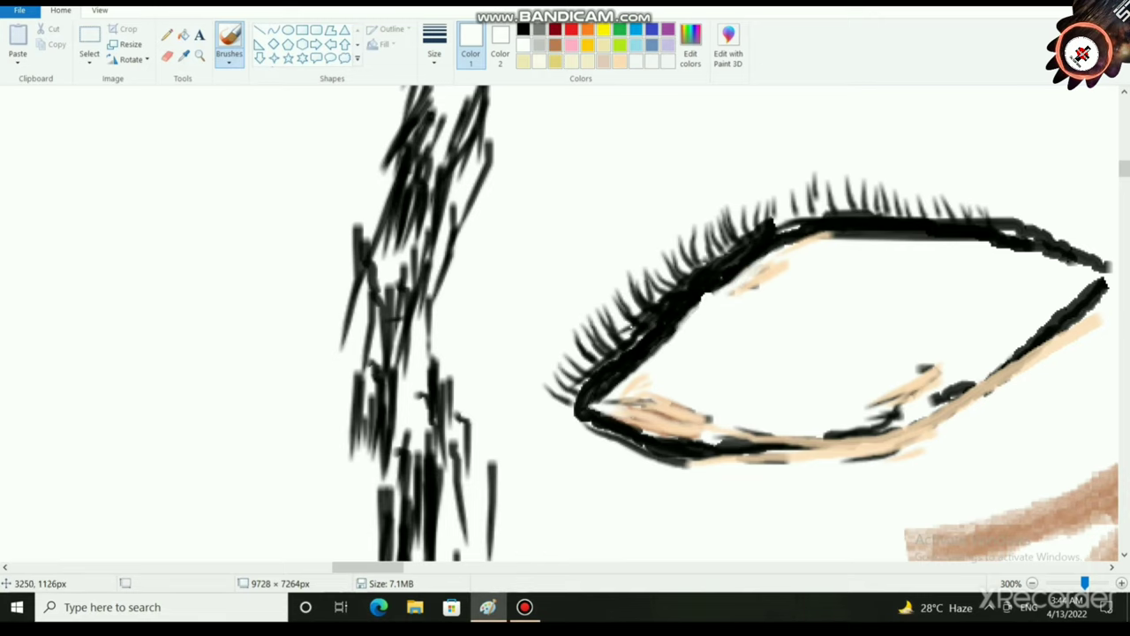
pyautogui.moveTo(795, 236)
pyautogui.mouseDown()
pyautogui.moveTo(732, 280)
pyautogui.moveTo(690, 291)
pyautogui.moveTo(602, 401)
pyautogui.mouseUp()
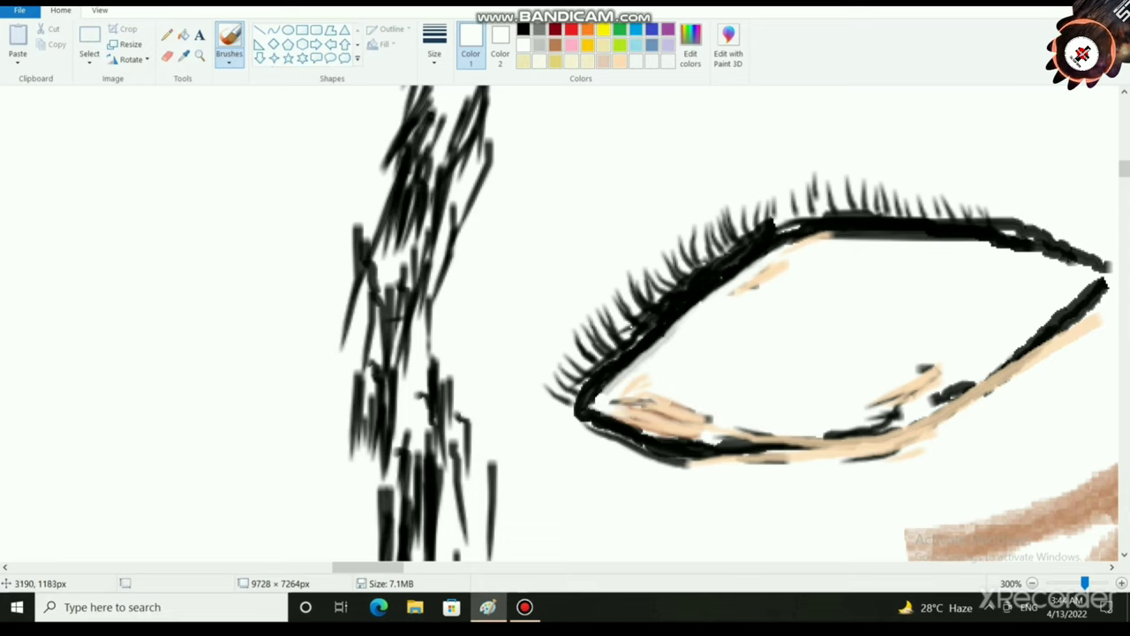
# Step: Remove the remaining rough marks under the middle and inner part of the upper lid with white strokes
pyautogui.moveTo(758, 260); pyautogui.dragTo(715, 290)
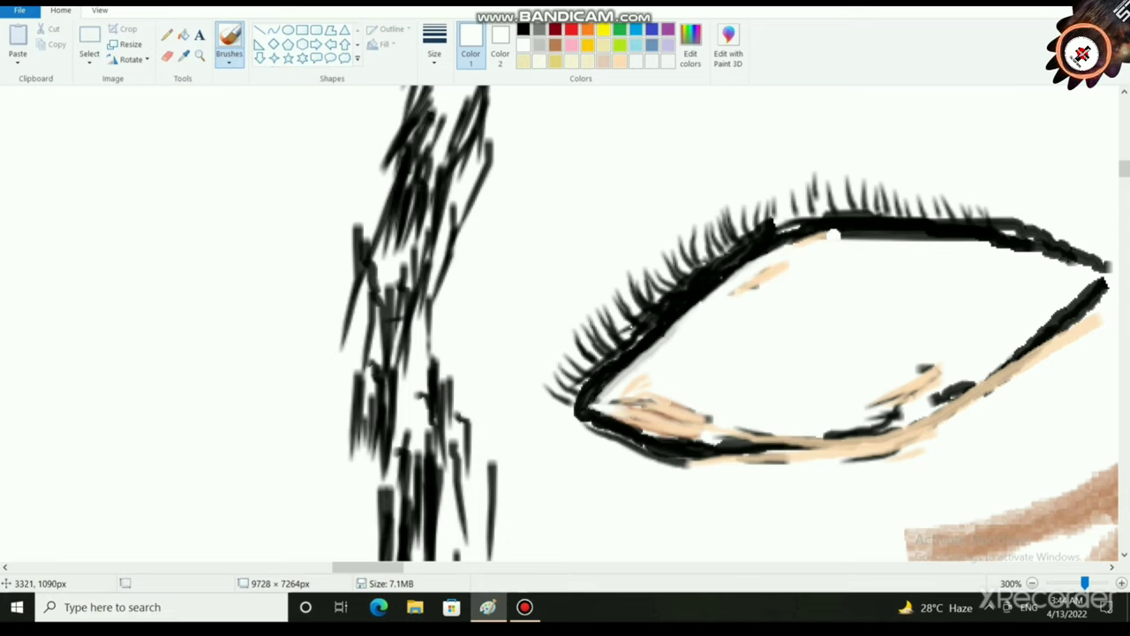
pyautogui.moveTo(830, 238); pyautogui.dragTo(875, 237)
pyautogui.moveTo(1090, 268)
pyautogui.mouseDown()
pyautogui.moveTo(972, 243)
pyautogui.moveTo(828, 239)
pyautogui.mouseUp()
# Step: Thicken the upper lid line with black strokes from one corner of the eye to the other, along the base of the lashes
pyautogui.click(523, 30)
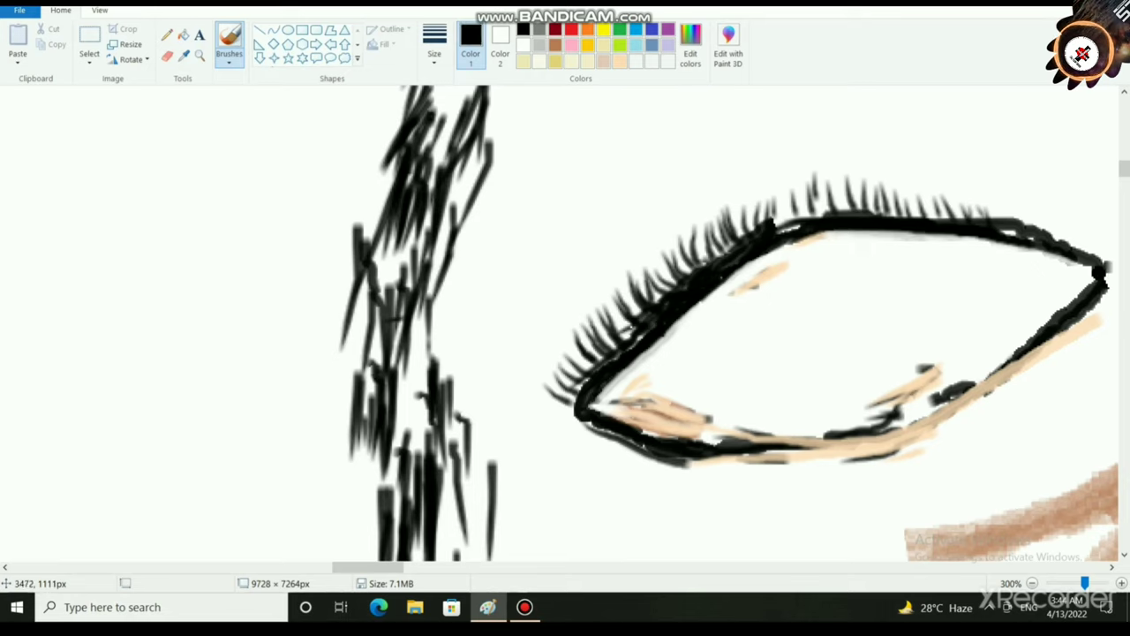
pyautogui.moveTo(1100, 266); pyautogui.dragTo(1024, 239)
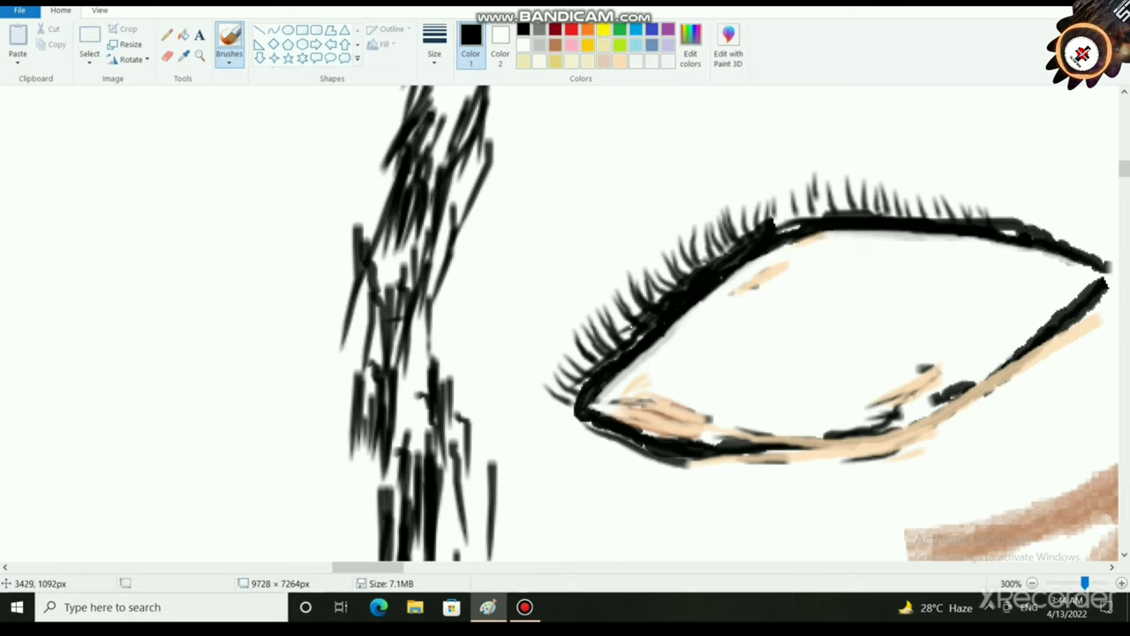
pyautogui.moveTo(938, 219); pyautogui.dragTo(860, 212)
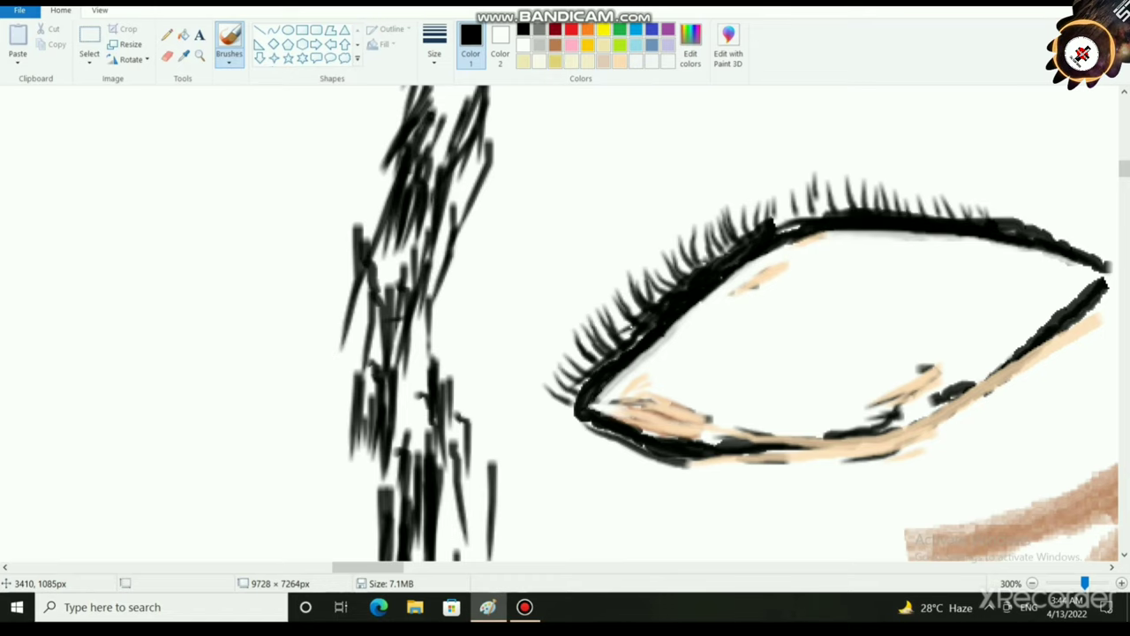
pyautogui.moveTo(993, 223)
pyautogui.mouseDown()
pyautogui.moveTo(883, 212)
pyautogui.moveTo(775, 225)
pyautogui.mouseUp()
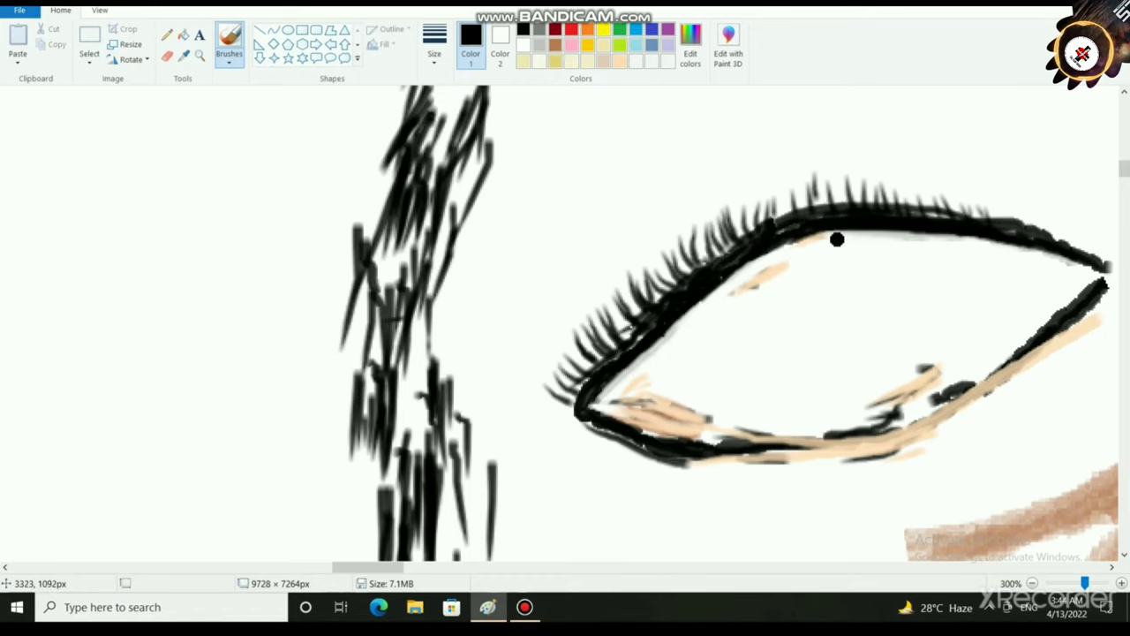
pyautogui.moveTo(751, 234)
pyautogui.mouseDown()
pyautogui.moveTo(610, 336)
pyautogui.moveTo(572, 387)
pyautogui.mouseUp()
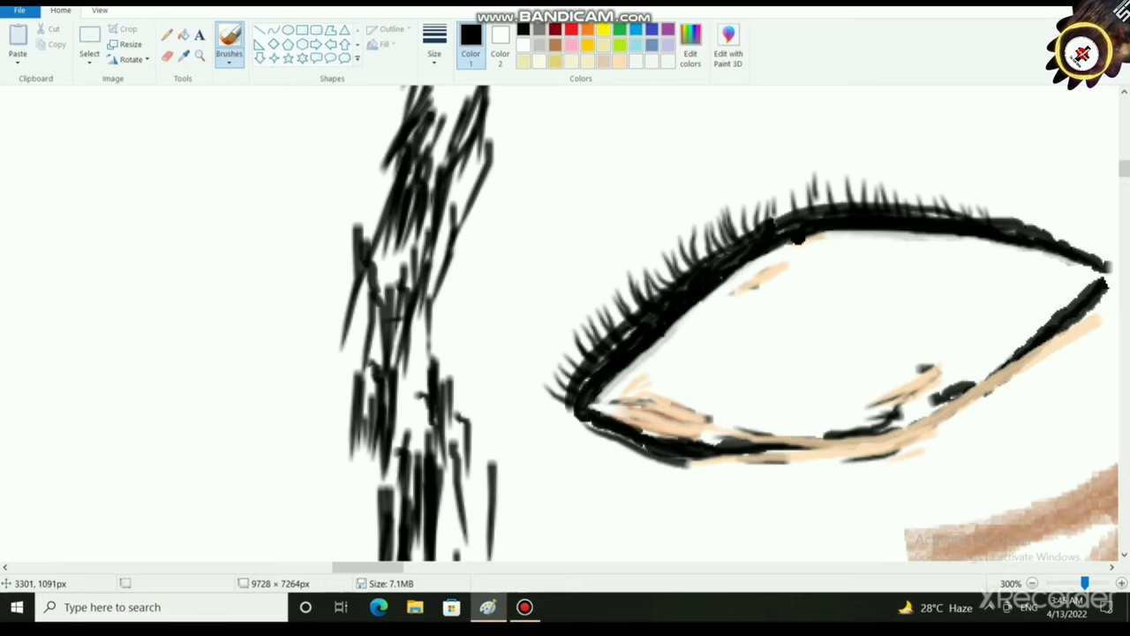
# Step: Outline both sides of a large round iris with black curves running from the upper lid to the lower lid
pyautogui.moveTo(805, 232)
pyautogui.mouseDown()
pyautogui.moveTo(769, 310)
pyautogui.moveTo(787, 383)
pyautogui.mouseUp()
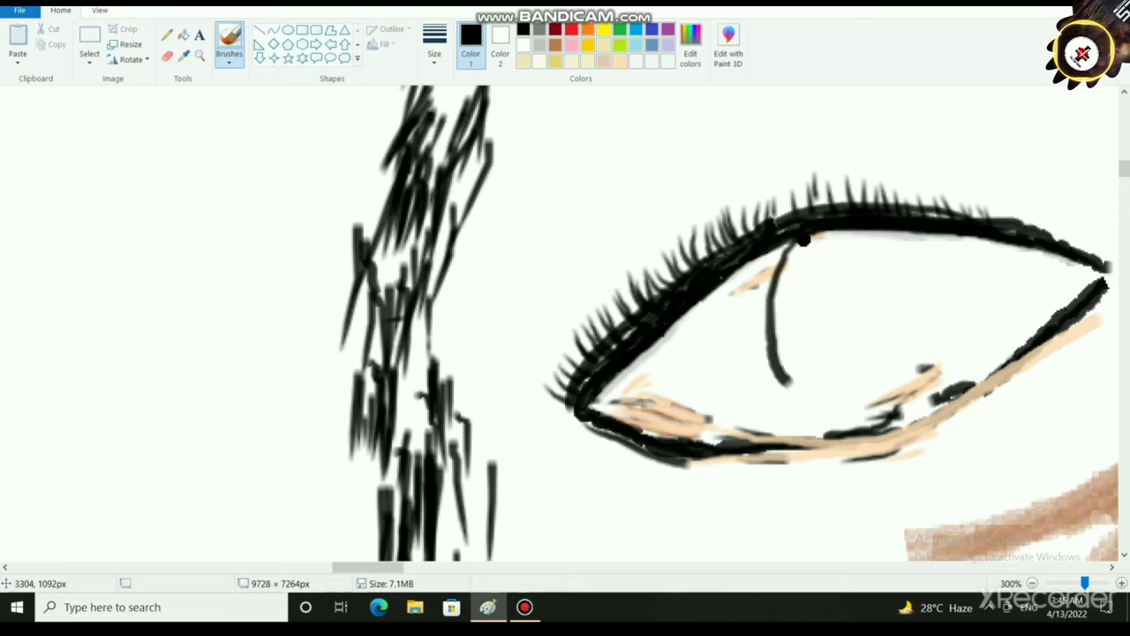
pyautogui.moveTo(804, 240)
pyautogui.mouseDown()
pyautogui.moveTo(771, 325)
pyautogui.moveTo(779, 362)
pyautogui.moveTo(819, 418)
pyautogui.mouseUp()
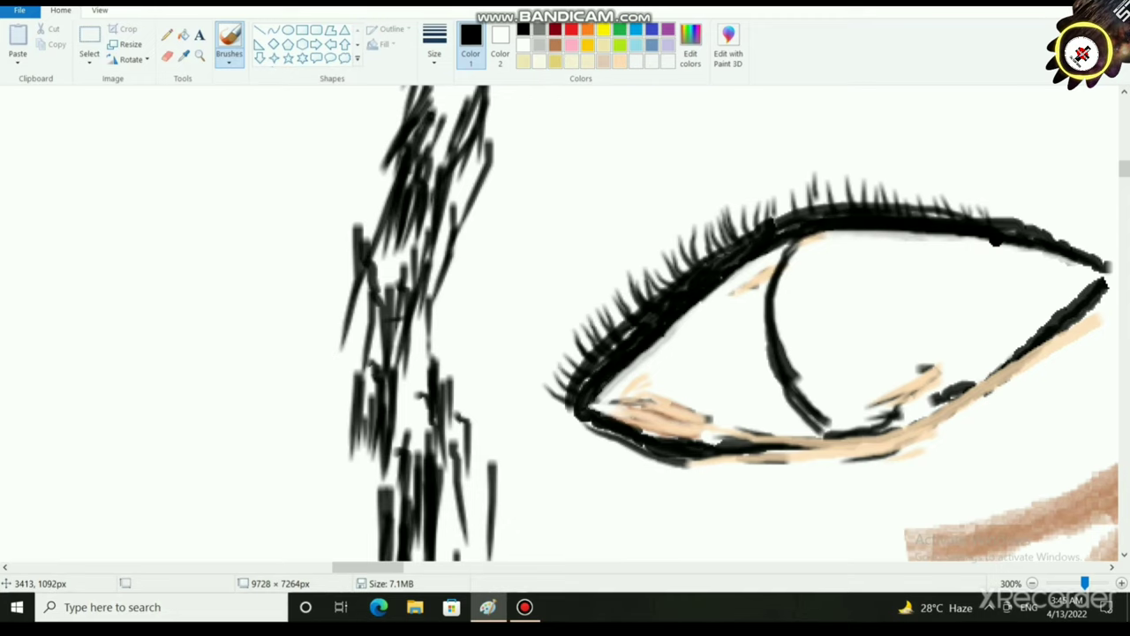
pyautogui.moveTo(1001, 241); pyautogui.dragTo(1026, 291)
pyautogui.moveTo(1016, 253); pyautogui.dragTo(1021, 341)
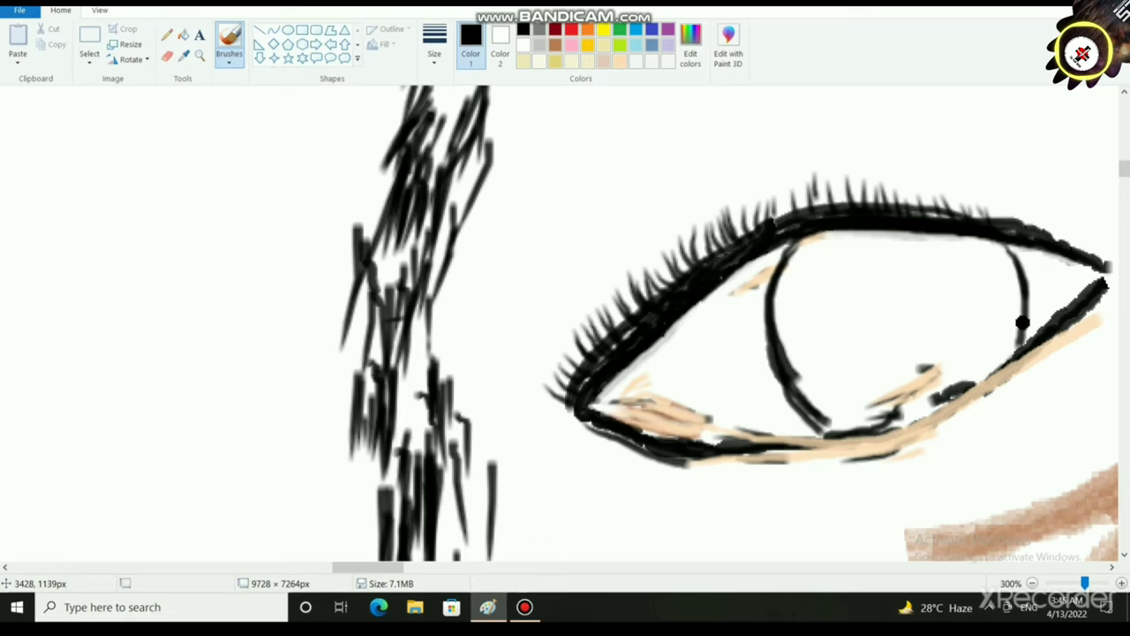
pyautogui.moveTo(1009, 249); pyautogui.dragTo(1018, 347)
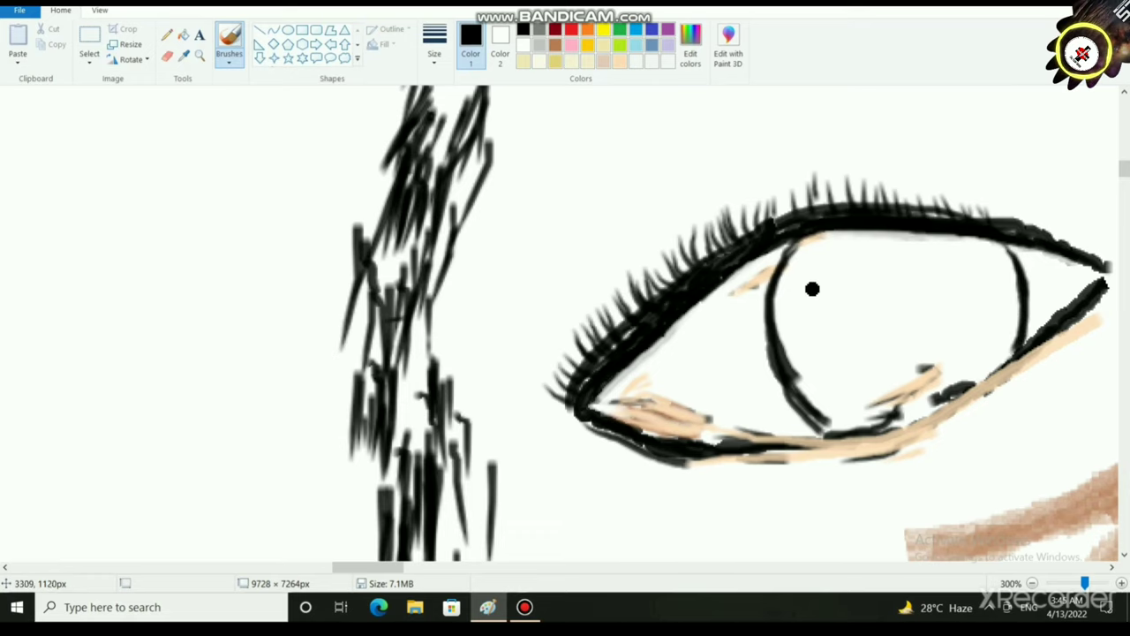
# Step: Fill the iris with black using a thicker brush, covering it up to both lids
pyautogui.click(435, 51)
pyautogui.click(467, 174)
pyautogui.moveTo(837, 286)
pyautogui.mouseDown()
pyautogui.moveTo(824, 351)
pyautogui.moveTo(837, 375)
pyautogui.mouseUp()
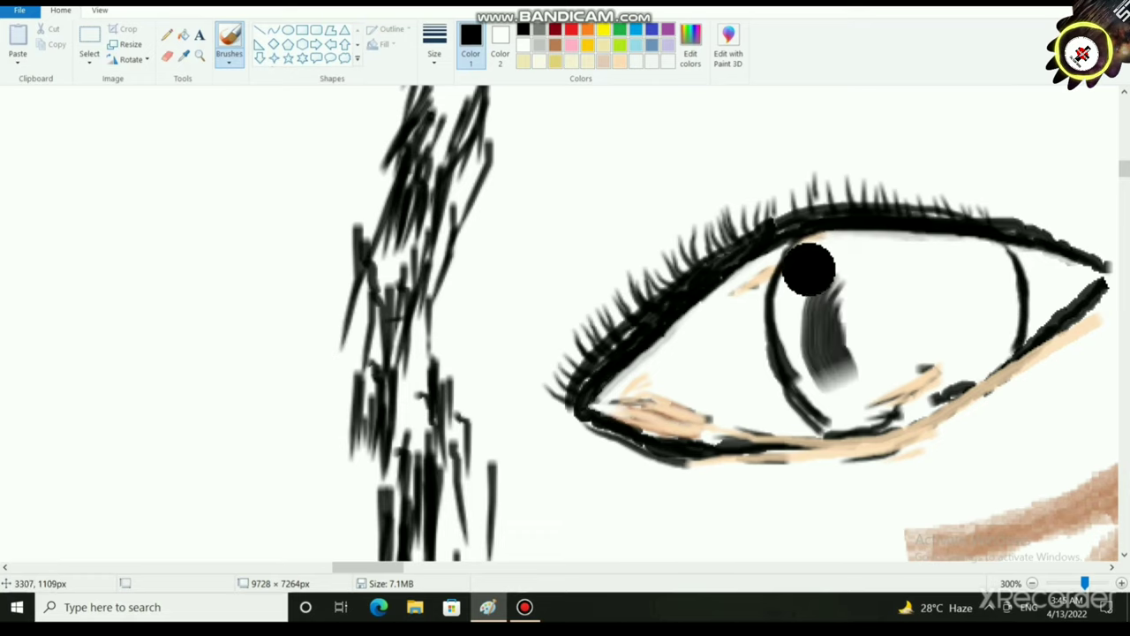
pyautogui.moveTo(808, 270)
pyautogui.mouseDown()
pyautogui.moveTo(825, 396)
pyautogui.moveTo(913, 396)
pyautogui.moveTo(954, 373)
pyautogui.mouseUp()
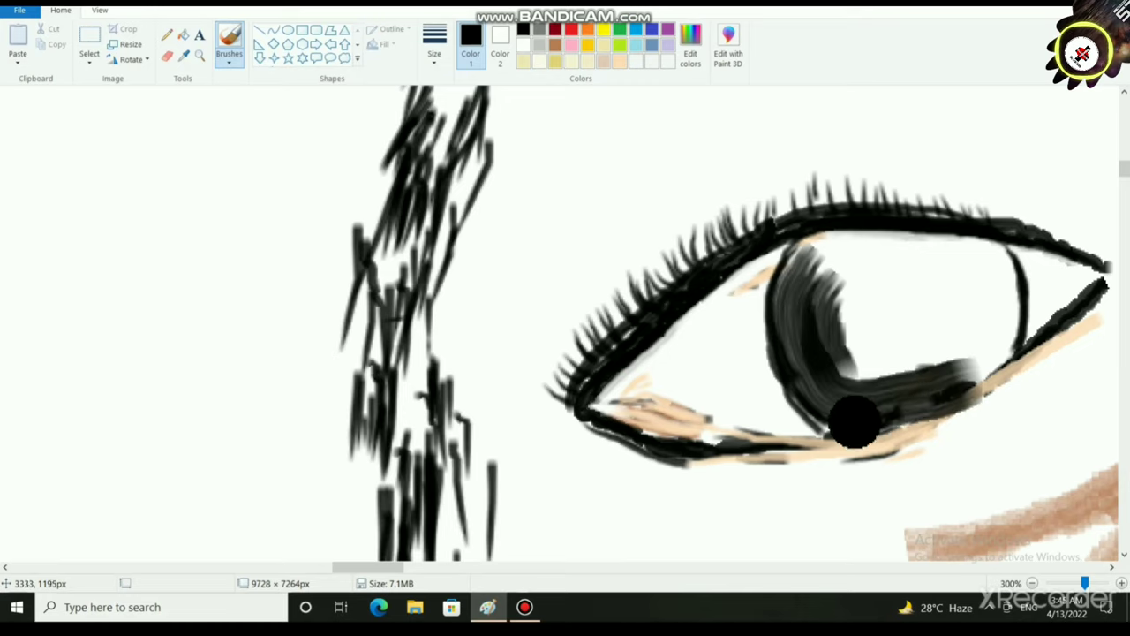
pyautogui.moveTo(853, 421)
pyautogui.mouseDown()
pyautogui.moveTo(988, 358)
pyautogui.moveTo(1001, 315)
pyautogui.moveTo(979, 255)
pyautogui.moveTo(860, 246)
pyautogui.moveTo(807, 306)
pyautogui.moveTo(925, 348)
pyautogui.moveTo(826, 304)
pyautogui.moveTo(950, 302)
pyautogui.moveTo(895, 326)
pyautogui.mouseUp()
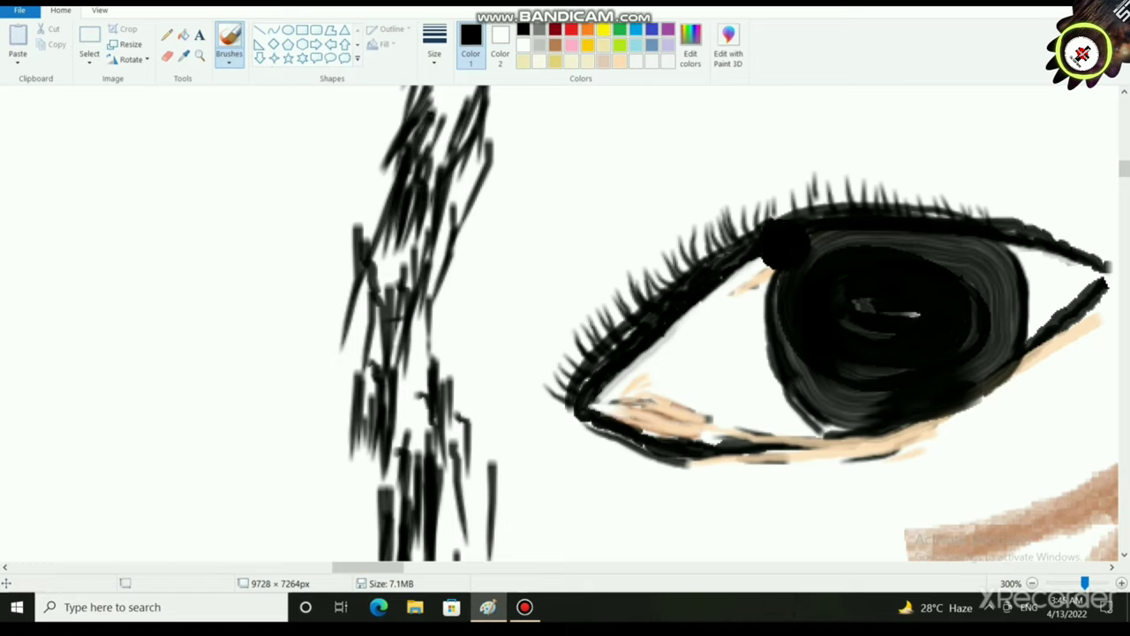
# Step: Darken the grey outer ring of the iris with black strokes of the basic brush
pyautogui.click(229, 58)
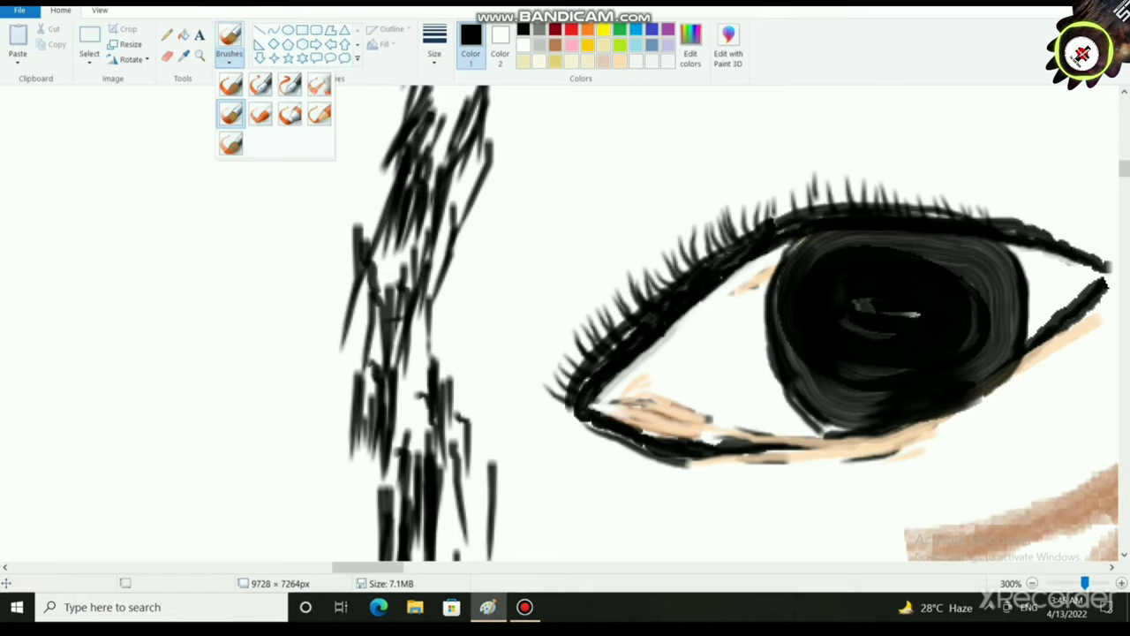
pyautogui.click(231, 86)
pyautogui.moveTo(843, 255)
pyautogui.mouseDown()
pyautogui.moveTo(805, 262)
pyautogui.moveTo(788, 371)
pyautogui.moveTo(821, 258)
pyautogui.mouseUp()
pyautogui.moveTo(787, 369)
pyautogui.mouseDown()
pyautogui.moveTo(788, 386)
pyautogui.moveTo(839, 411)
pyautogui.moveTo(872, 410)
pyautogui.moveTo(993, 339)
pyautogui.moveTo(993, 307)
pyautogui.mouseUp()
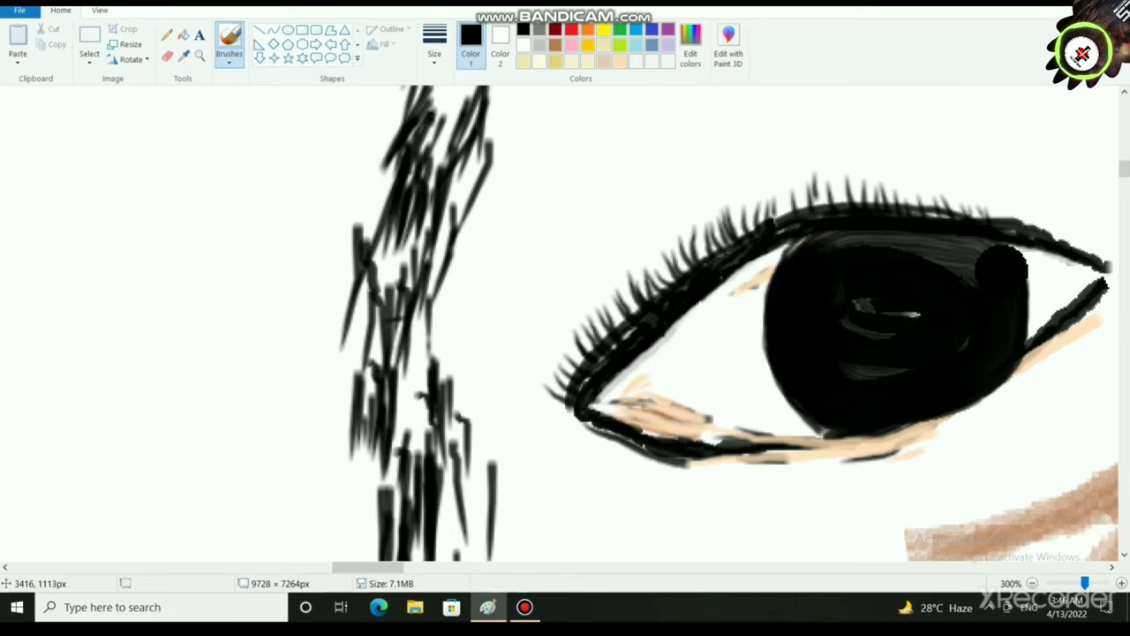
pyautogui.moveTo(987, 247); pyautogui.dragTo(1016, 344)
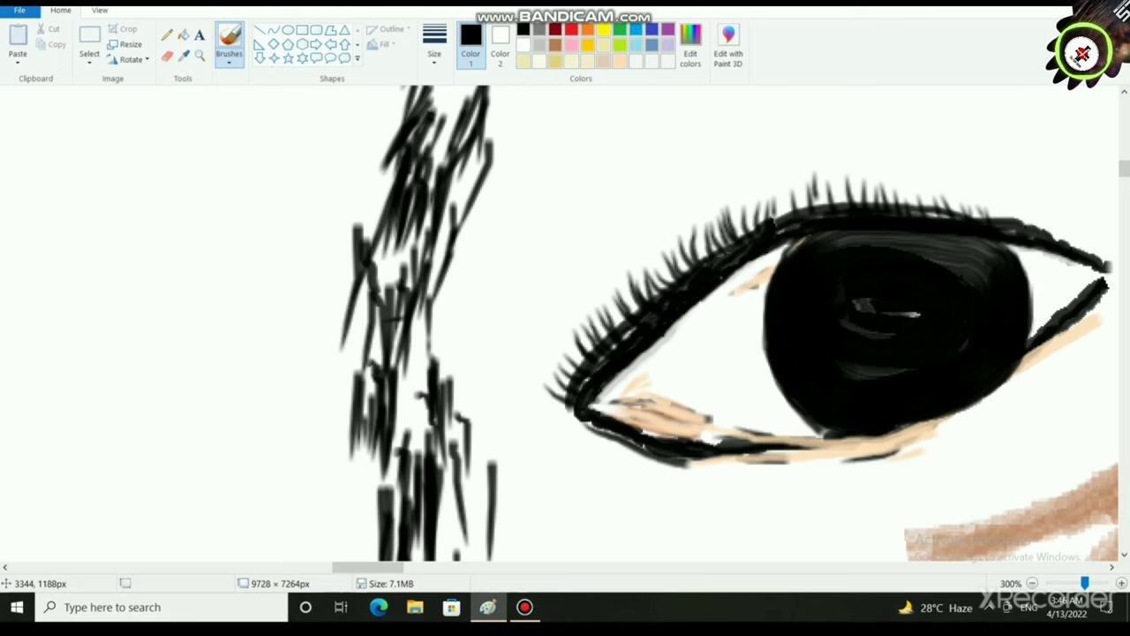
# Step: Select the human eye with a free-form selection, shrink it to about 324 × 186 px and move it slightly down toward the nose
pyautogui.scroll(-3, 886, 393)
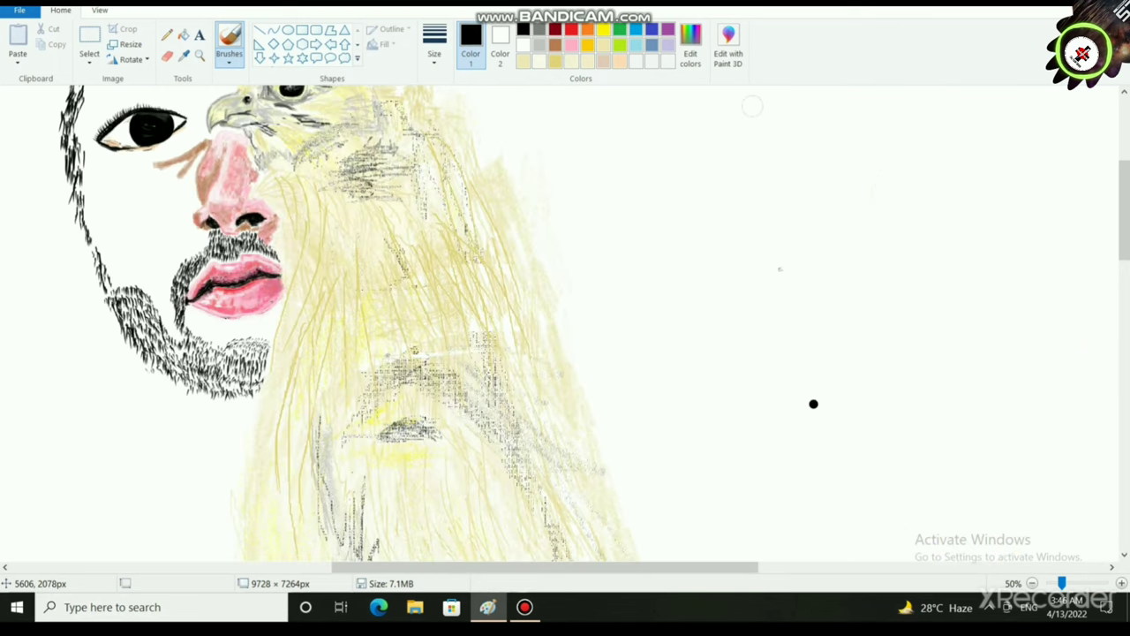
pyautogui.keyDown('ctrl'); pyautogui.scroll(-2, 671, 425); pyautogui.keyUp('ctrl')
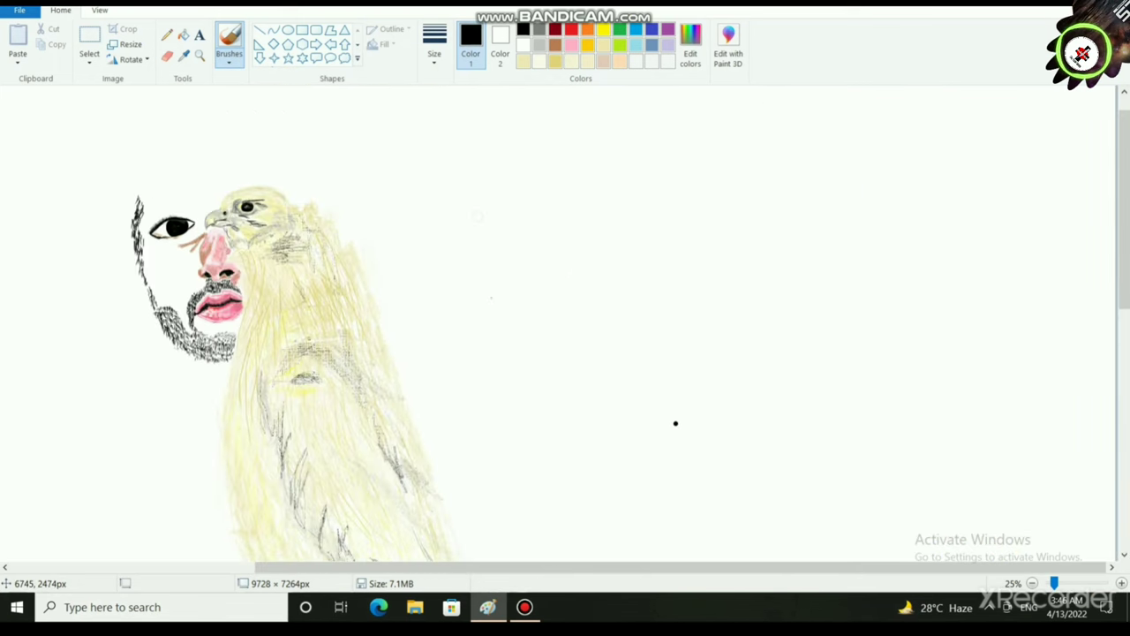
pyautogui.keyDown('ctrl'); pyautogui.scroll(2, 685, 433); pyautogui.keyUp('ctrl')
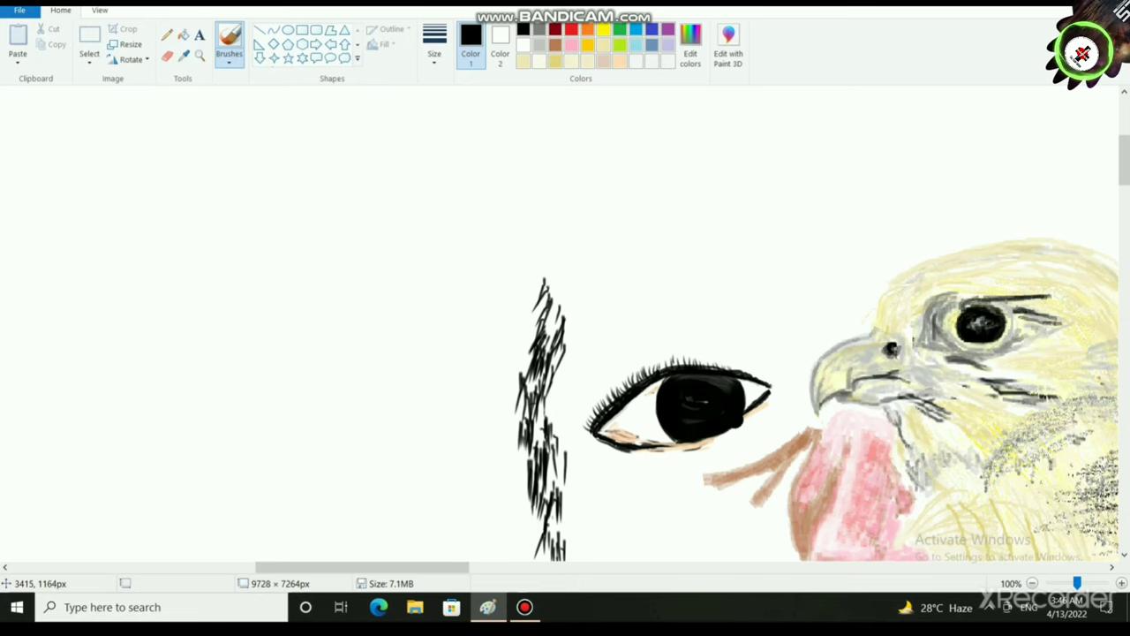
pyautogui.scroll(-2, 714, 345)
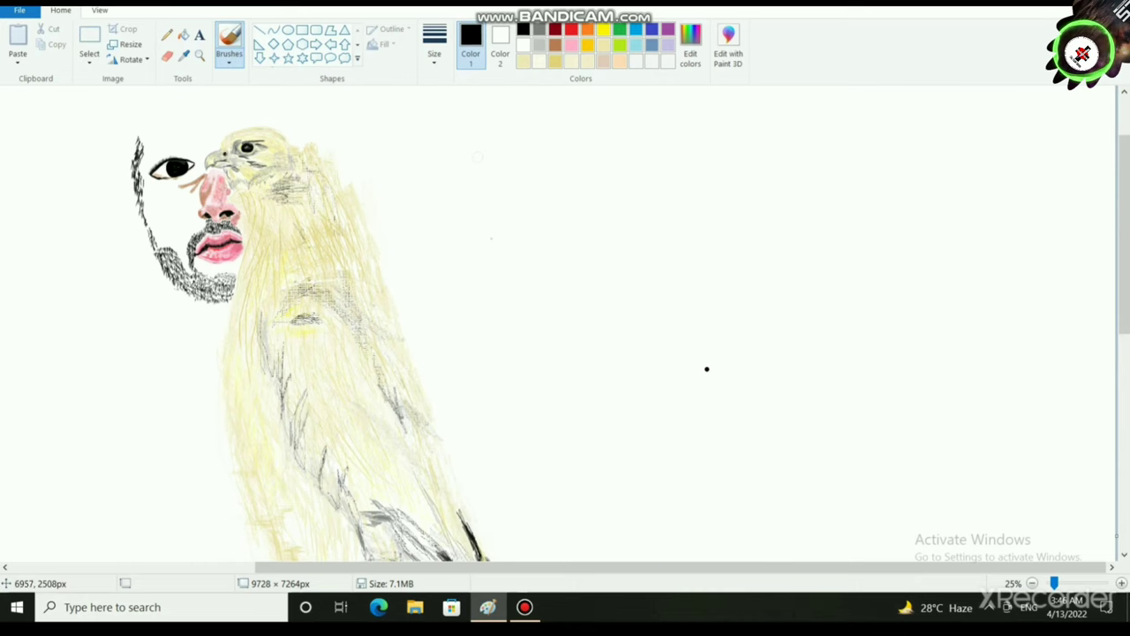
pyautogui.scroll(2, 706, 369)
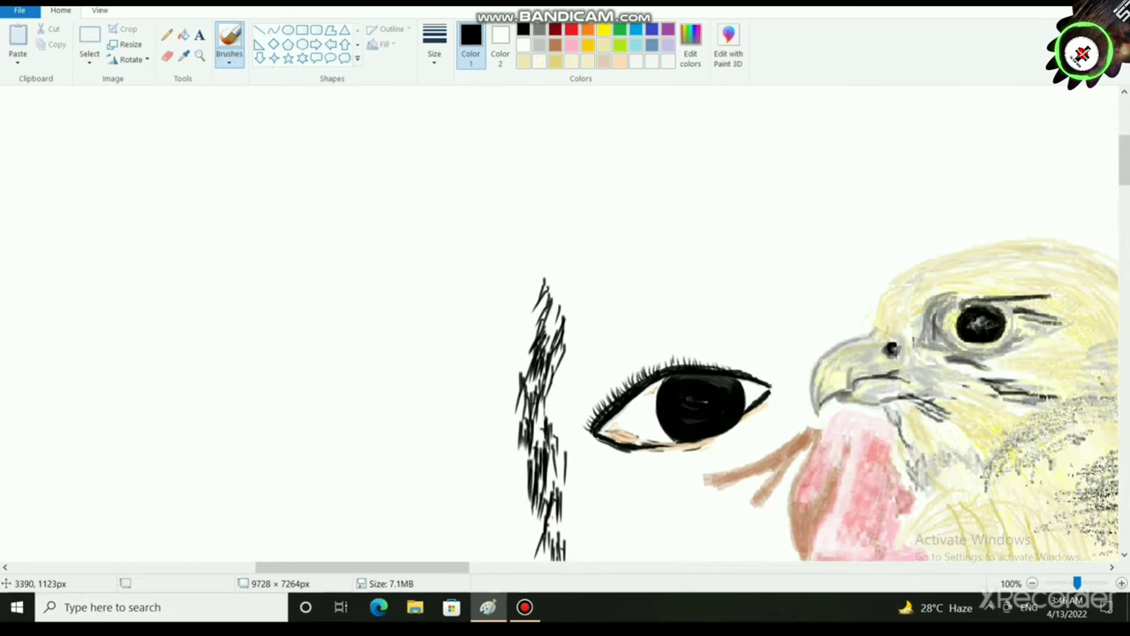
pyautogui.click(90, 57)
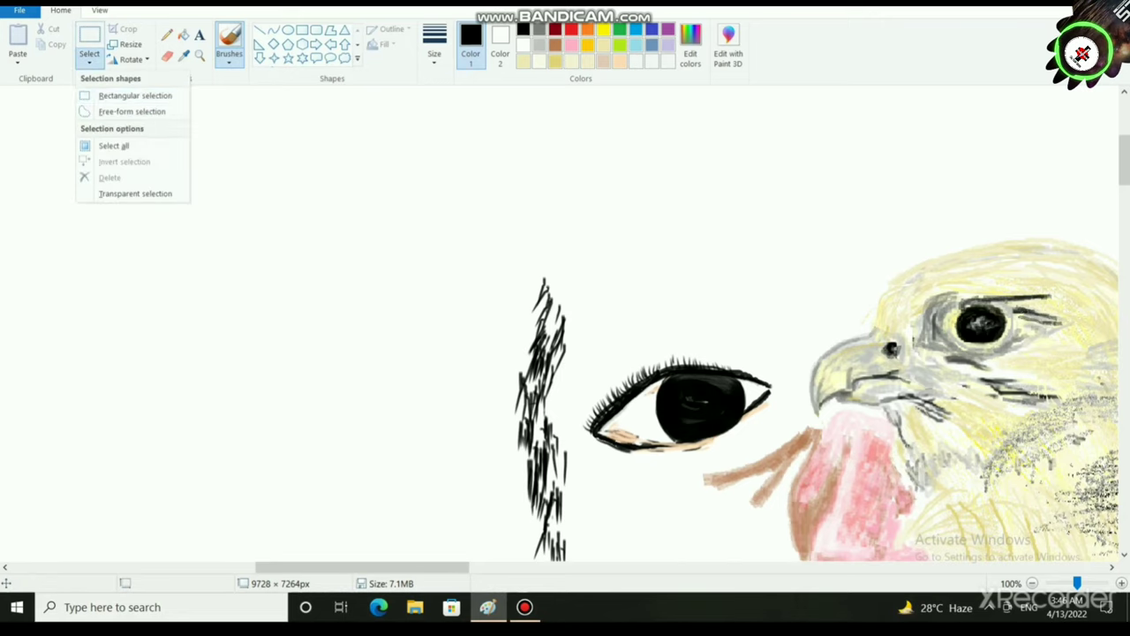
pyautogui.click(135, 95)
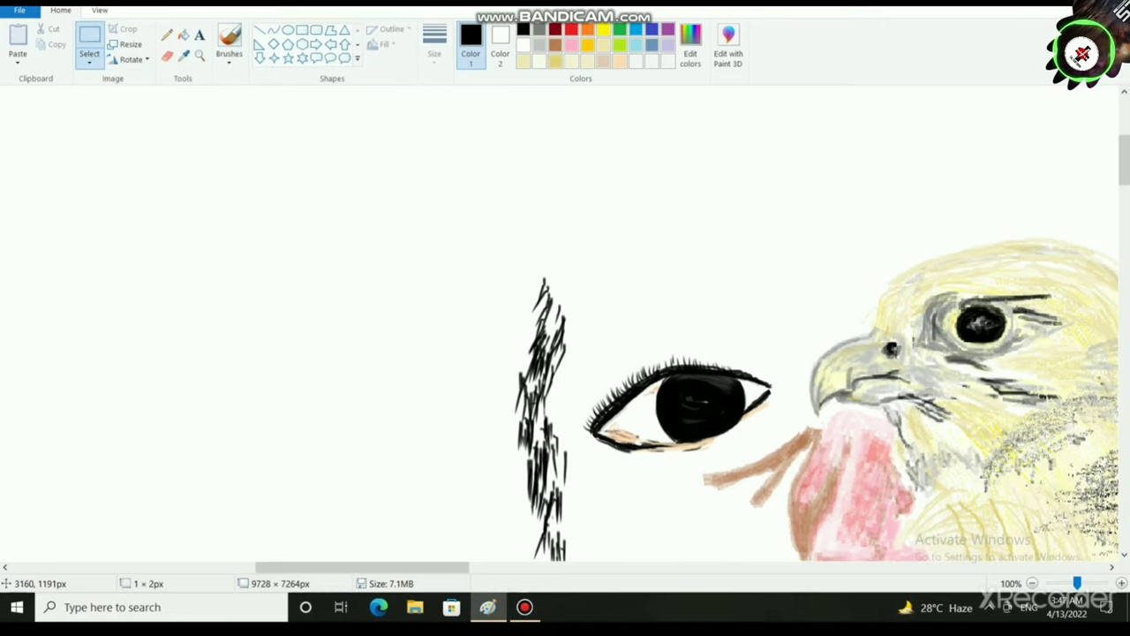
pyautogui.click(90, 56)
pyautogui.click(132, 113)
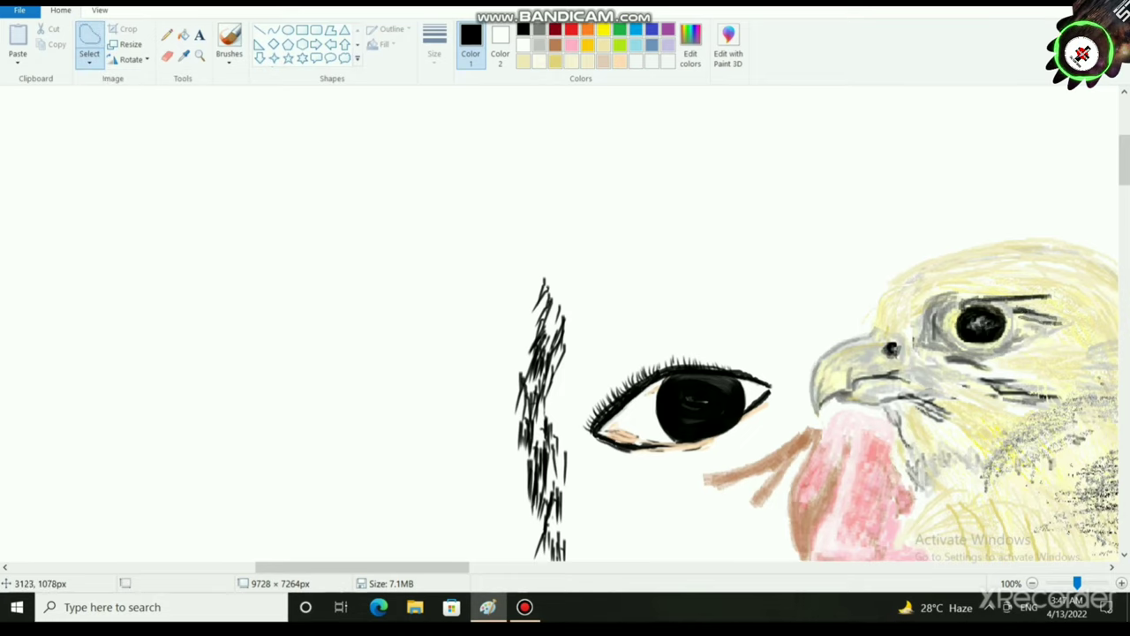
pyautogui.moveTo(582, 367)
pyautogui.mouseDown()
pyautogui.moveTo(625, 483)
pyautogui.moveTo(720, 478)
pyautogui.moveTo(769, 415)
pyautogui.moveTo(644, 336)
pyautogui.moveTo(609, 463)
pyautogui.moveTo(668, 484)
pyautogui.mouseUp()
pyautogui.click(693, 522)
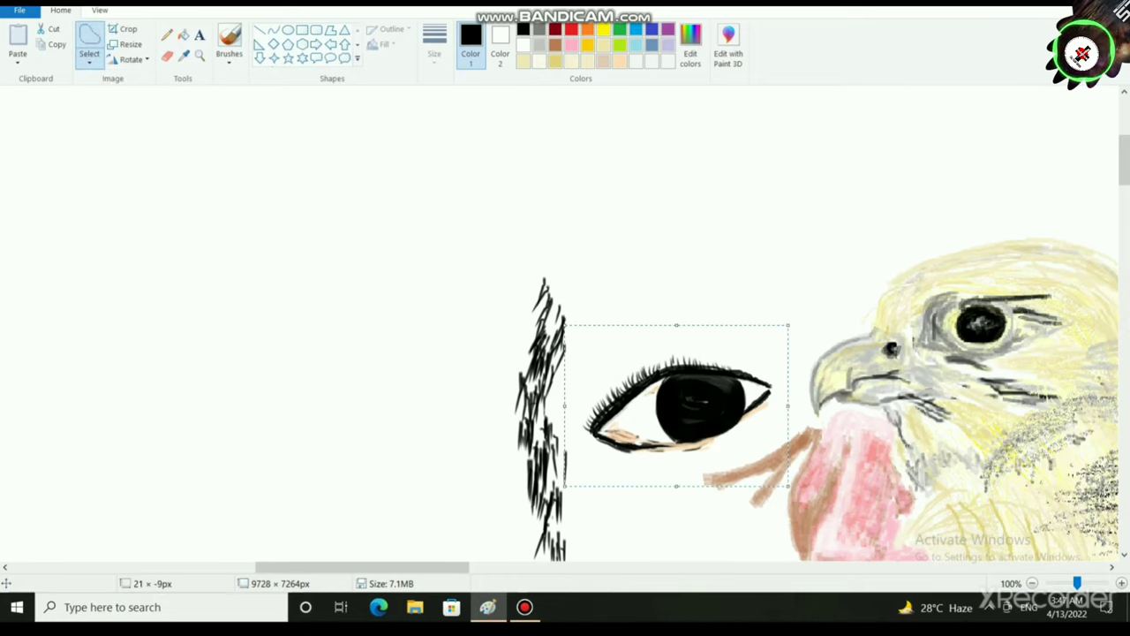
pyautogui.moveTo(788, 484); pyautogui.dragTo(778, 471)
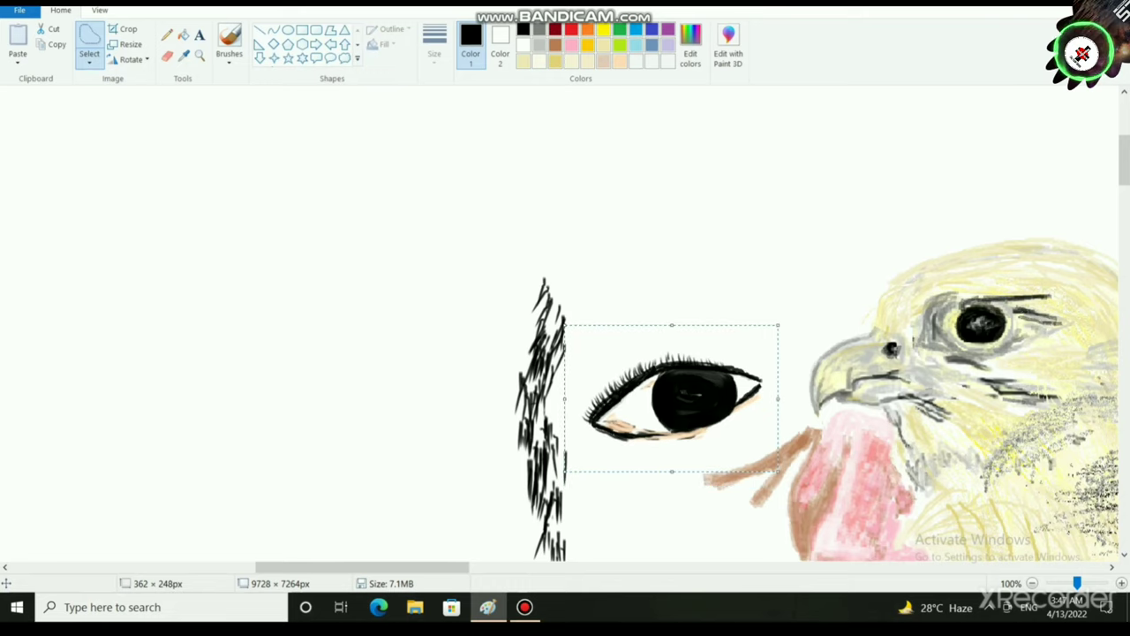
pyautogui.moveTo(778, 472); pyautogui.dragTo(756, 435)
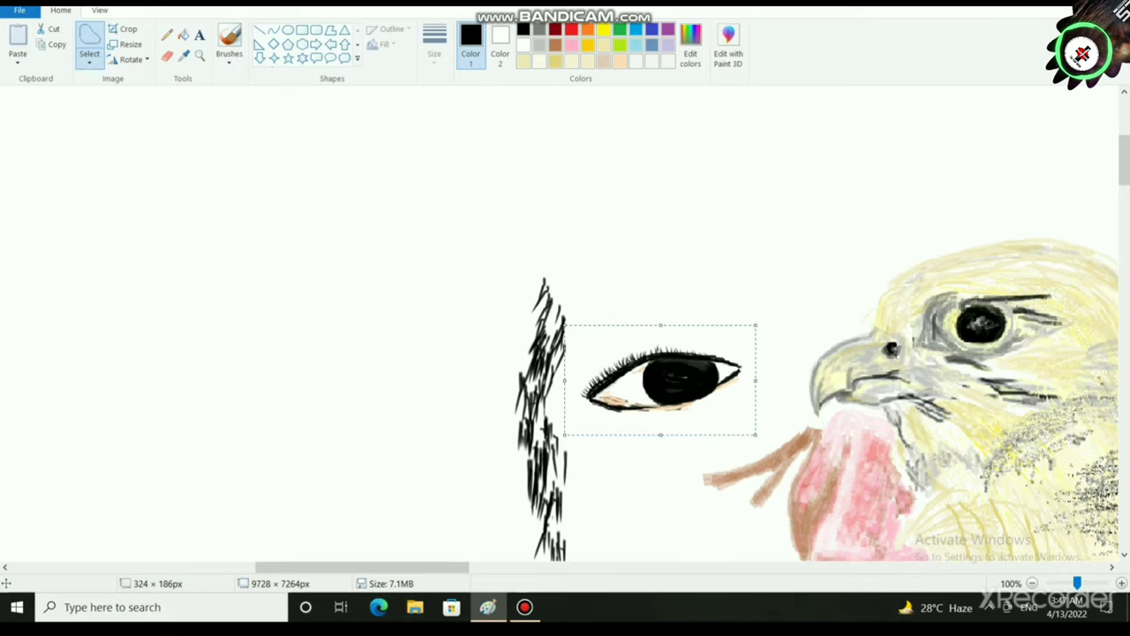
pyautogui.moveTo(688, 396)
pyautogui.mouseDown()
pyautogui.moveTo(690, 421)
pyautogui.moveTo(711, 420)
pyautogui.moveTo(700, 418)
pyautogui.mouseUp()
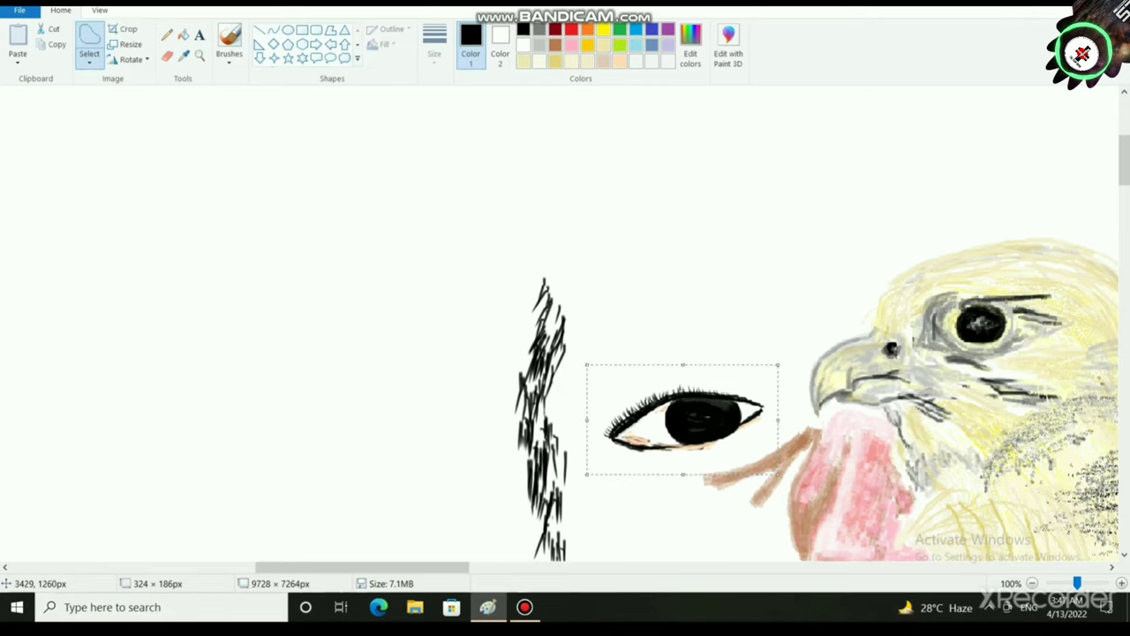
# Step: Try to shrink the human eye to 251 × 156 px and reposition it between the beard line and the nose
pyautogui.click(697, 309)
pyautogui.scroll(-2, 723, 409)
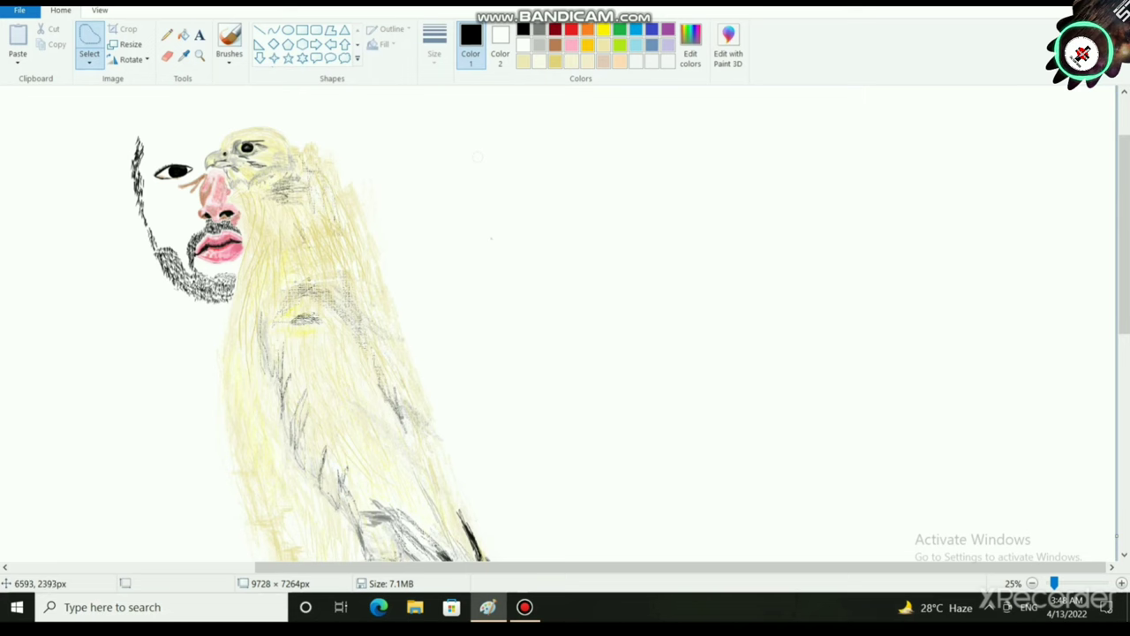
pyautogui.scroll(2, 572, 402)
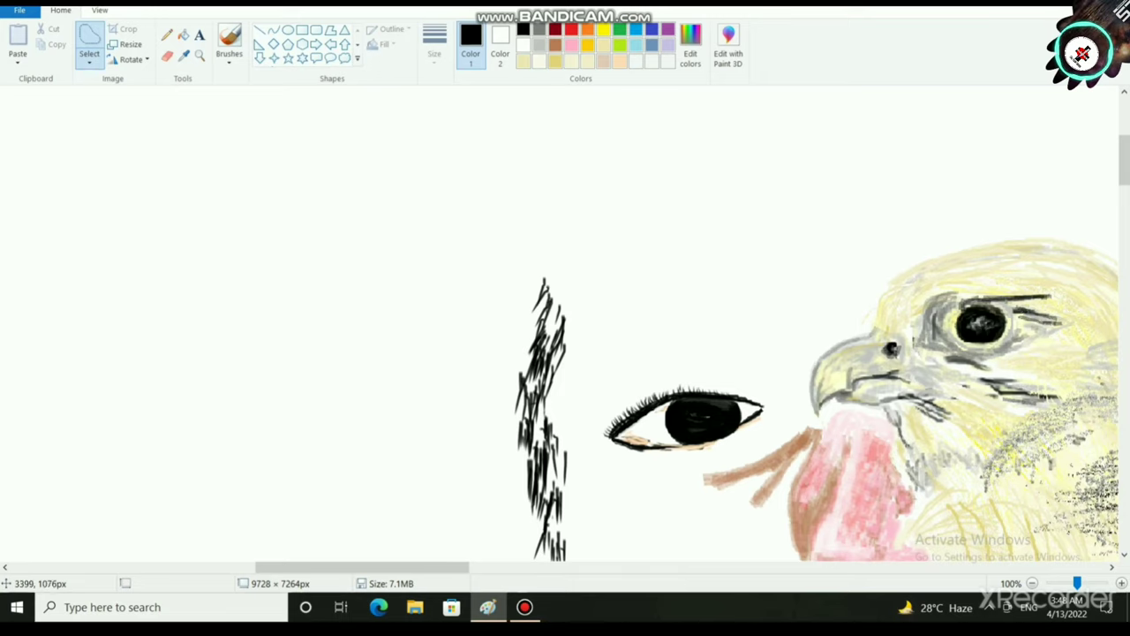
pyautogui.moveTo(685, 365)
pyautogui.mouseDown()
pyautogui.moveTo(583, 425)
pyautogui.moveTo(768, 440)
pyautogui.moveTo(683, 364)
pyautogui.mouseUp()
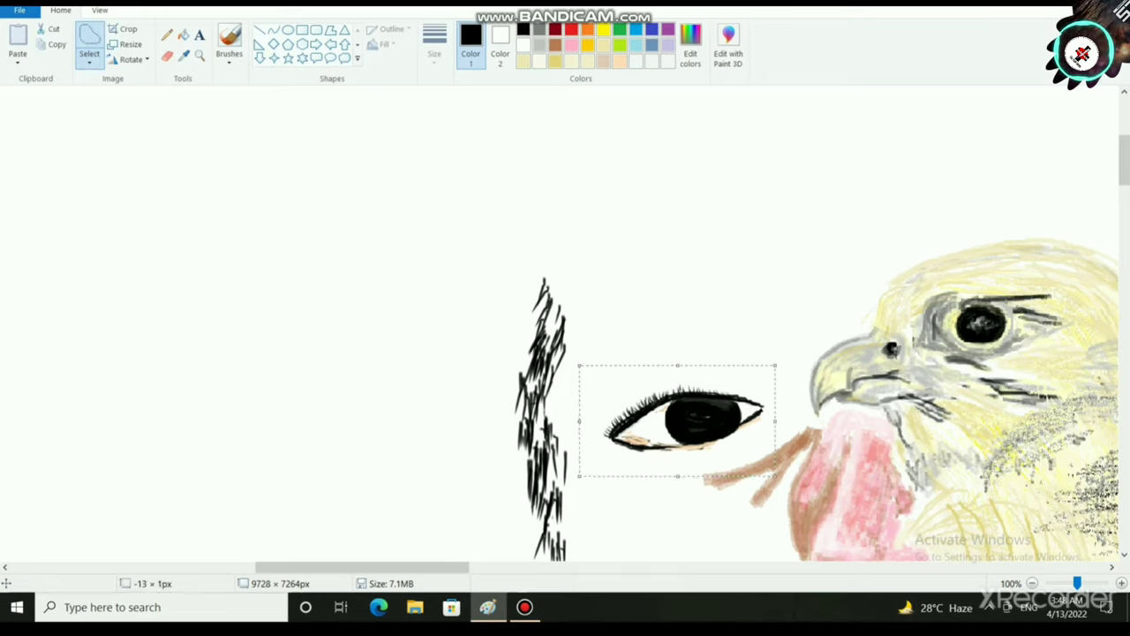
pyautogui.moveTo(773, 474); pyautogui.dragTo(764, 457)
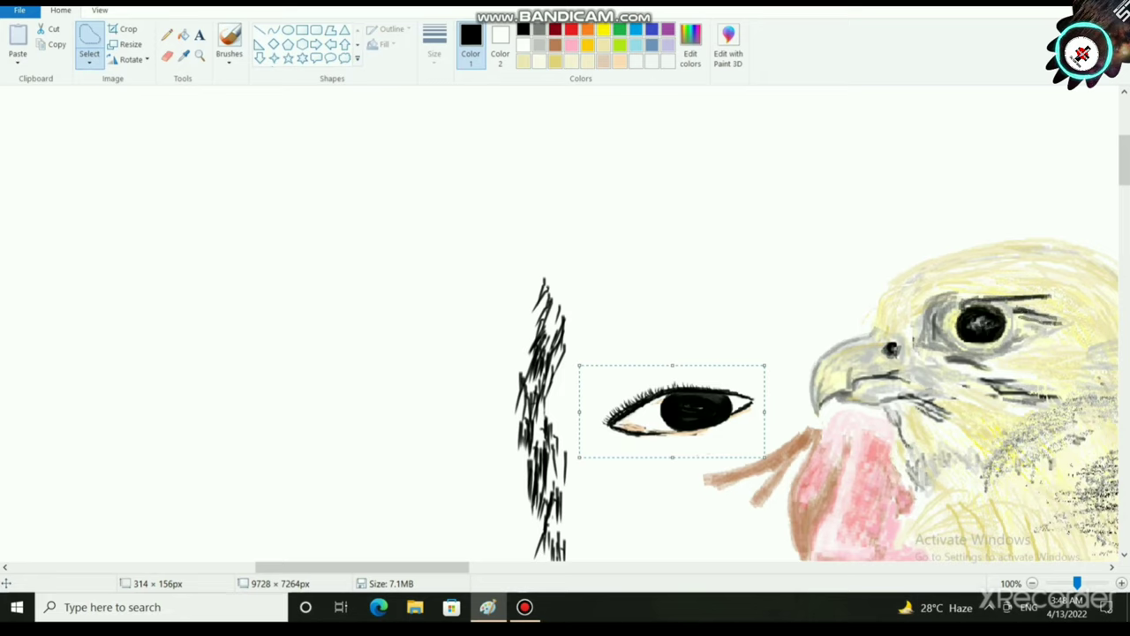
pyautogui.moveTo(764, 411); pyautogui.dragTo(727, 412)
pyautogui.moveTo(690, 406)
pyautogui.mouseDown()
pyautogui.moveTo(714, 410)
pyautogui.moveTo(703, 410)
pyautogui.mouseUp()
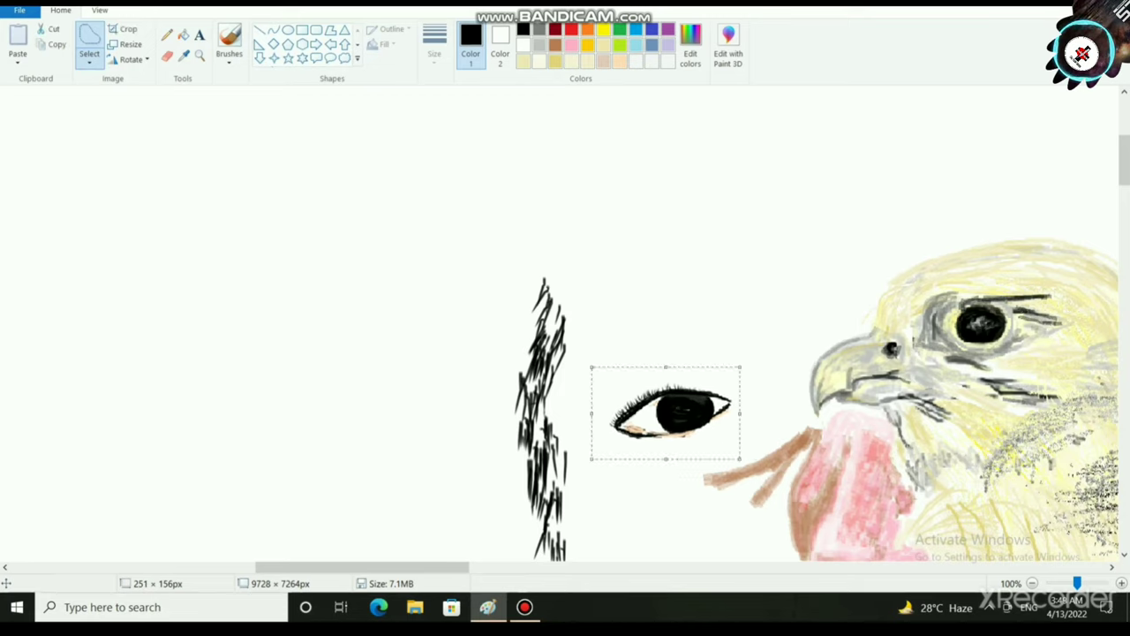
pyautogui.scroll(-1, 700, 411)
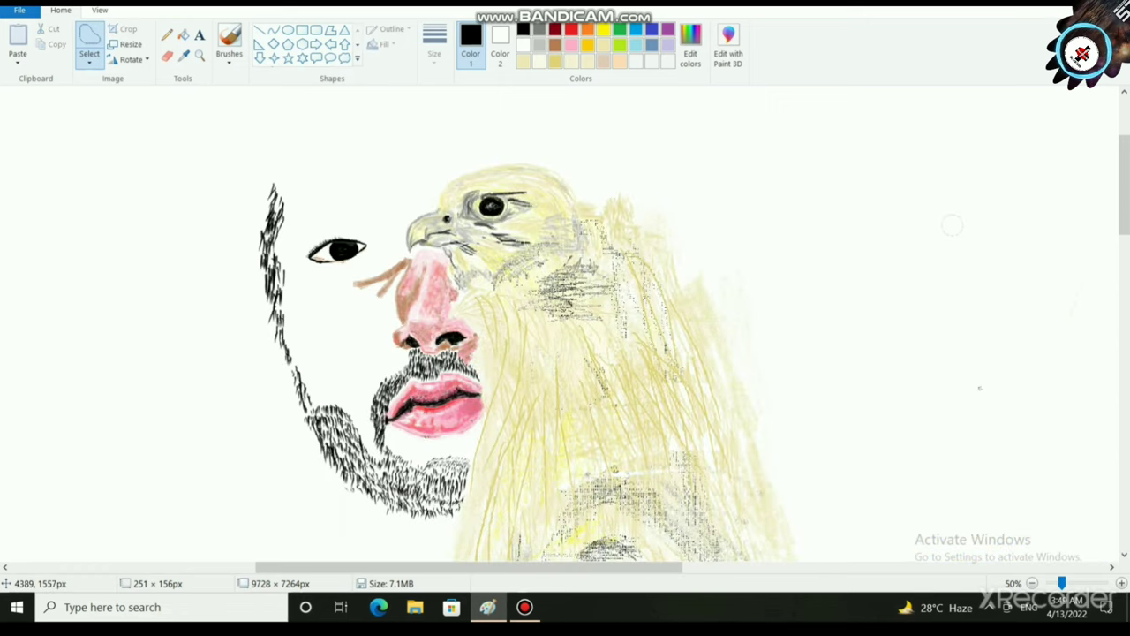
pyautogui.scroll(1, 530, 373)
pyautogui.click(530, 373)
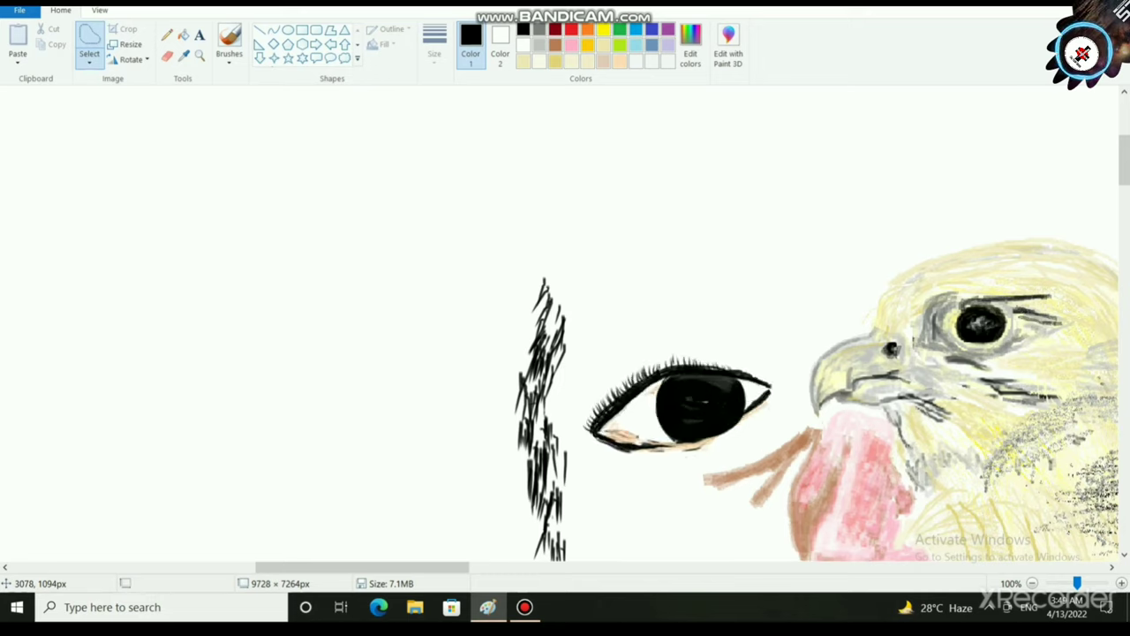
# Step: Select the human eye, scale it to 297 × 183 px, and place it between the hairline strokes and the brown nose-bridge strokes
pyautogui.moveTo(609, 363)
pyautogui.mouseDown()
pyautogui.moveTo(574, 388)
pyautogui.moveTo(714, 472)
pyautogui.moveTo(697, 343)
pyautogui.moveTo(605, 346)
pyautogui.mouseUp()
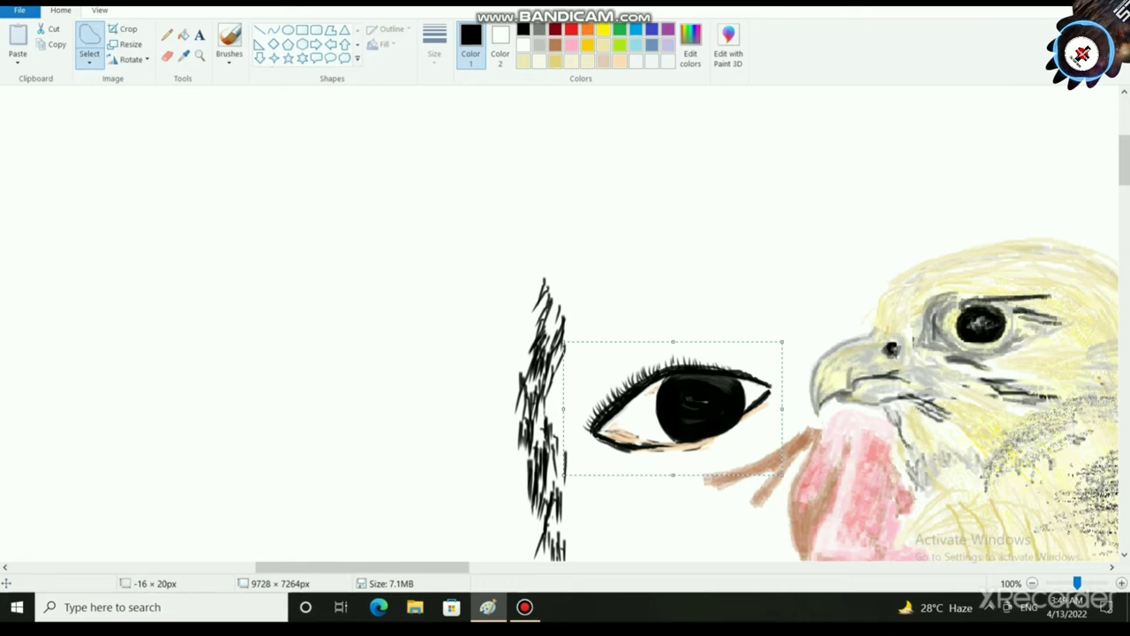
pyautogui.moveTo(563, 475); pyautogui.dragTo(589, 463)
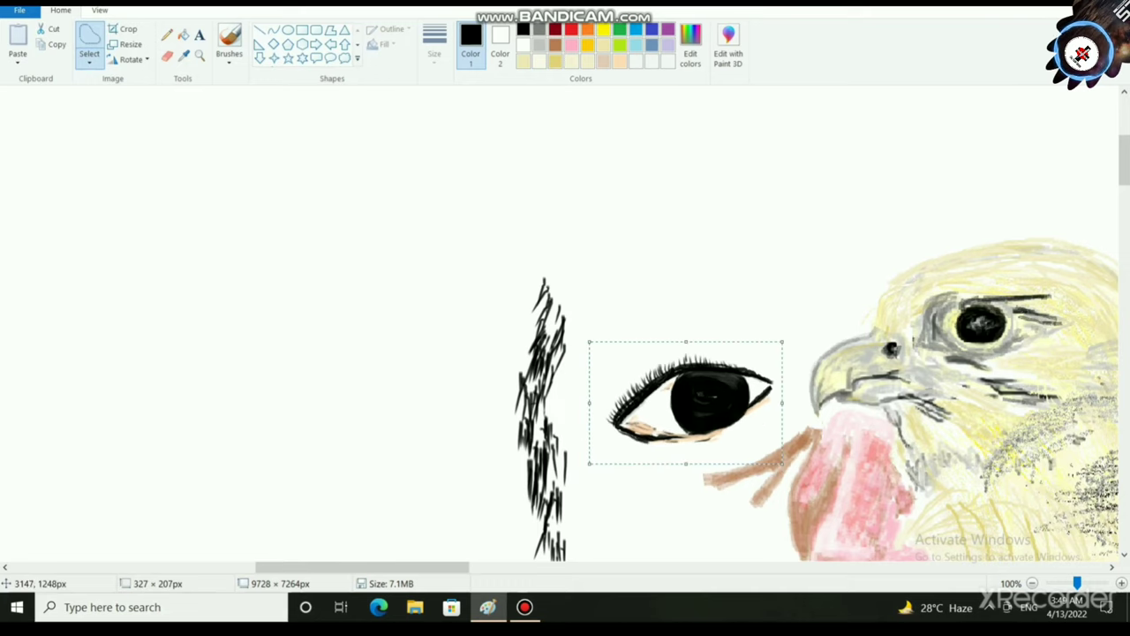
pyautogui.moveTo(588, 463); pyautogui.dragTo(603, 449)
pyautogui.moveTo(706, 405); pyautogui.dragTo(677, 429)
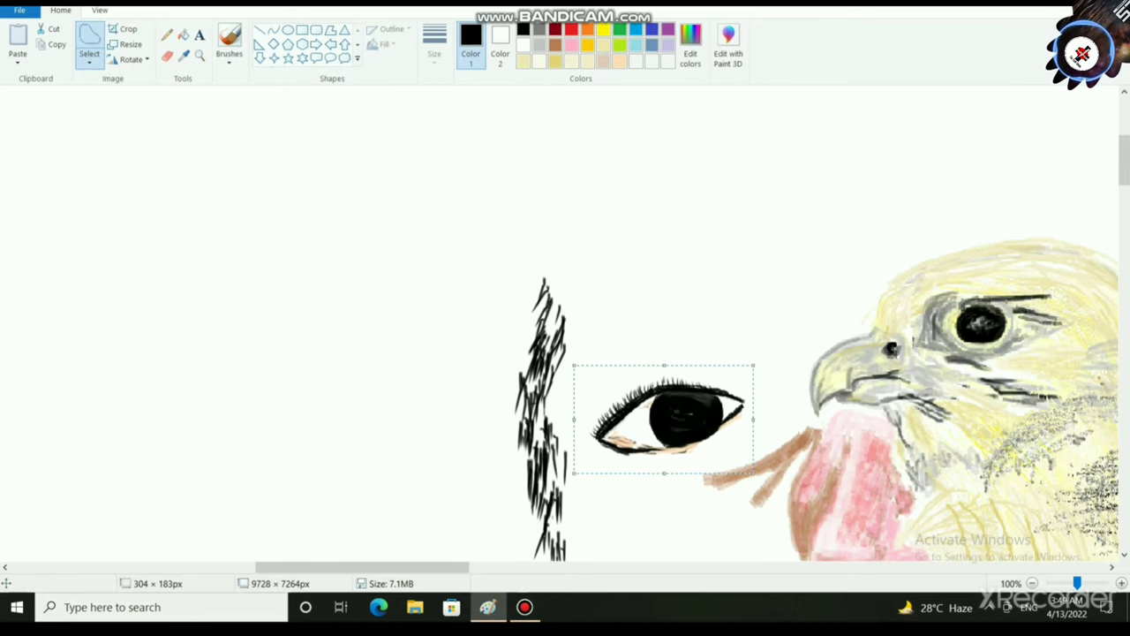
pyautogui.moveTo(576, 472)
pyautogui.mouseDown()
pyautogui.moveTo(588, 467)
pyautogui.moveTo(577, 472)
pyautogui.mouseUp()
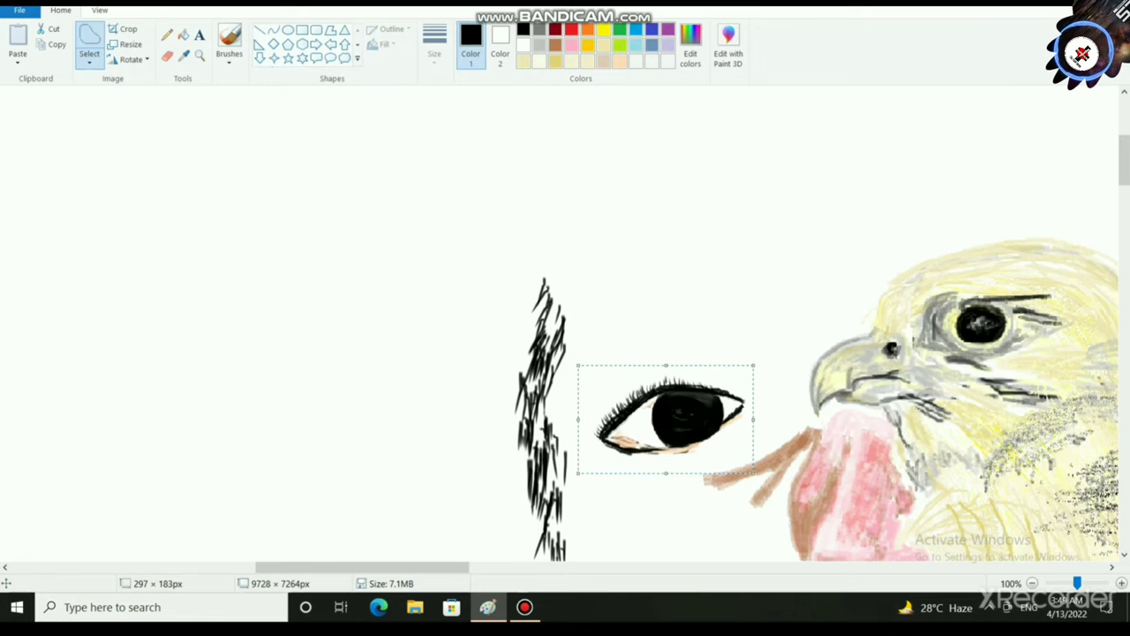
pyautogui.moveTo(695, 420); pyautogui.dragTo(695, 413)
pyautogui.scroll(-2, 783, 453)
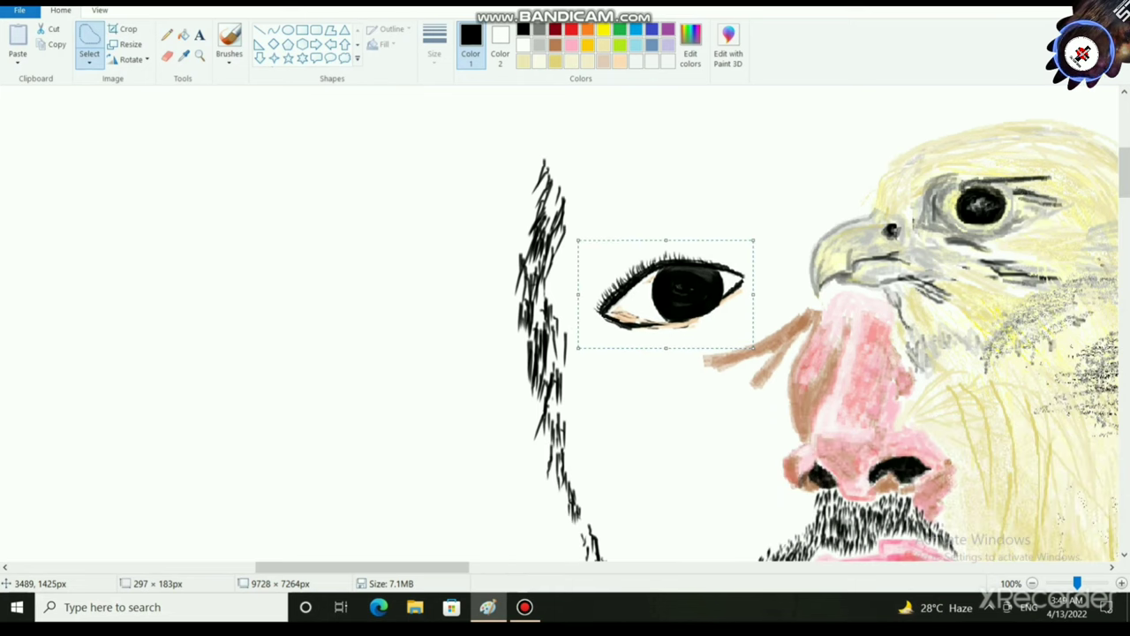
pyautogui.moveTo(462, 568); pyautogui.dragTo(565, 568)
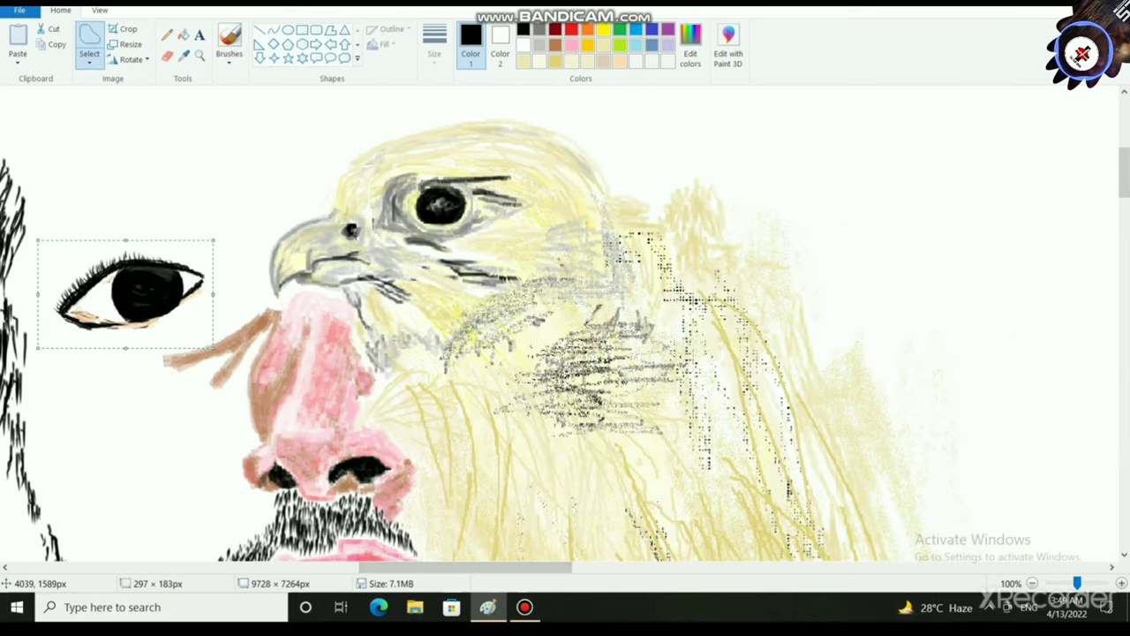
pyautogui.scroll(2, 560, 550)
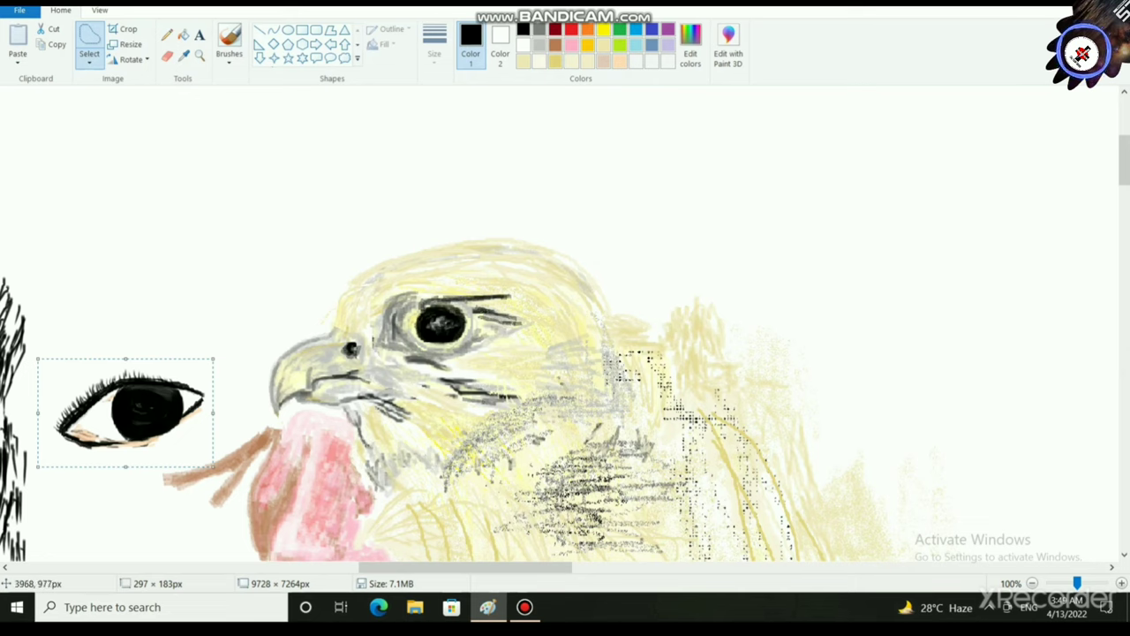
pyautogui.scroll(-2, 851, 347)
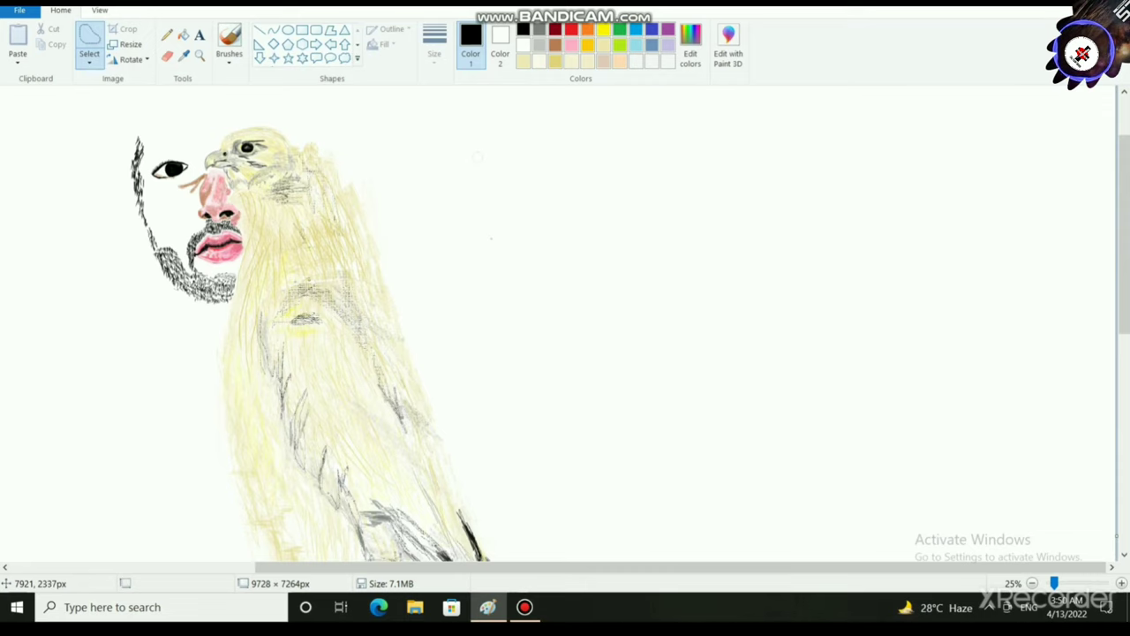
pyautogui.scroll(2, 846, 366)
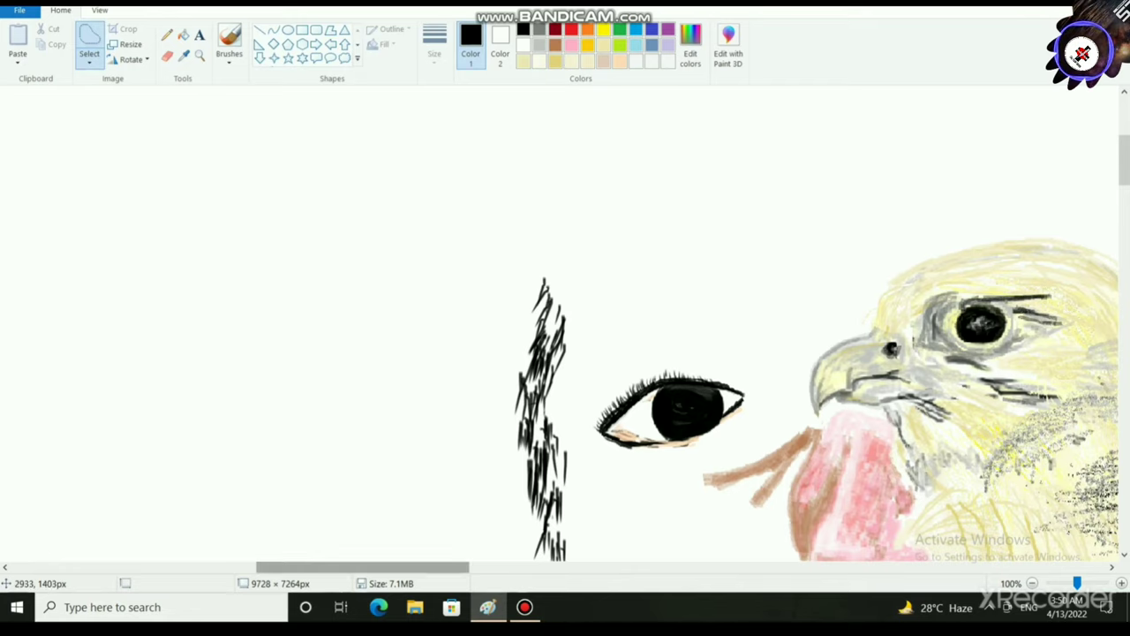
# Step: Make a free-form selection around the falcon's head and resize it to 743 × 498 px
pyautogui.moveTo(452, 566); pyautogui.dragTo(535, 566)
pyautogui.moveTo(416, 282)
pyautogui.mouseDown()
pyautogui.moveTo(348, 381)
pyautogui.moveTo(389, 416)
pyautogui.moveTo(427, 416)
pyautogui.moveTo(464, 459)
pyautogui.moveTo(537, 491)
pyautogui.moveTo(786, 328)
pyautogui.moveTo(792, 277)
pyautogui.moveTo(470, 251)
pyautogui.moveTo(415, 285)
pyautogui.mouseUp()
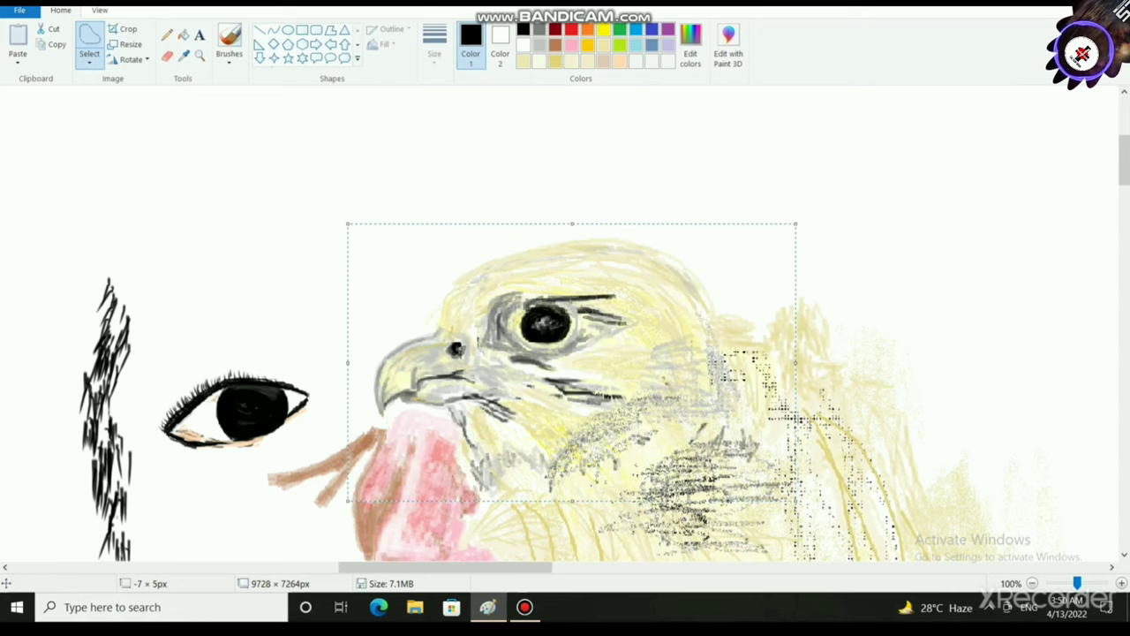
pyautogui.moveTo(347, 223); pyautogui.dragTo(345, 194)
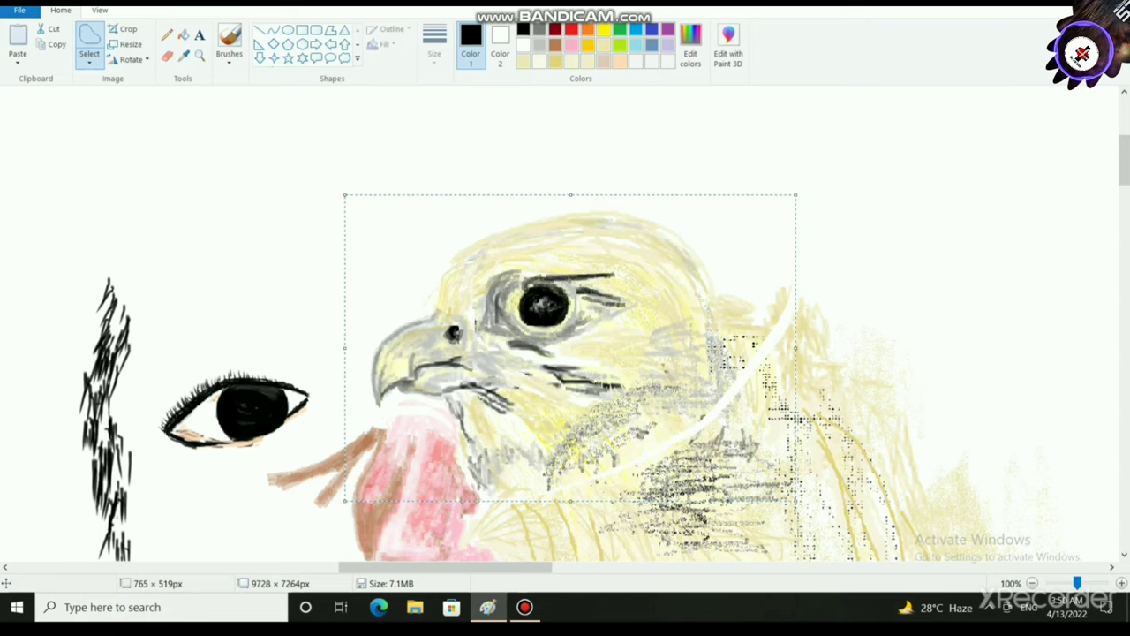
pyautogui.moveTo(485, 291); pyautogui.dragTo(497, 292)
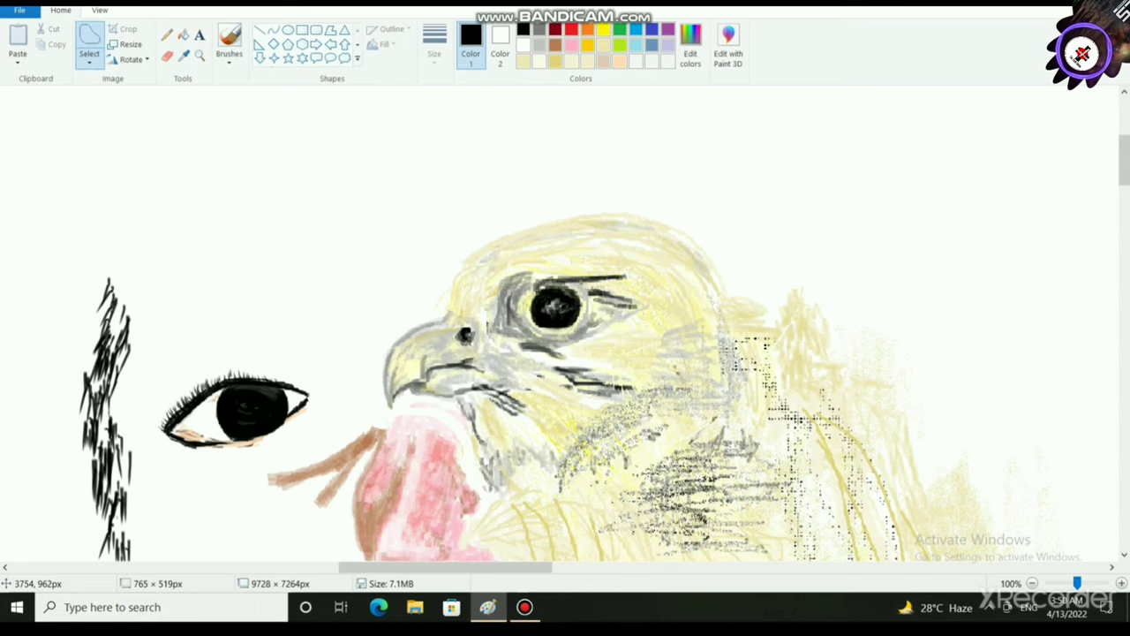
pyautogui.moveTo(356, 197); pyautogui.dragTo(370, 209)
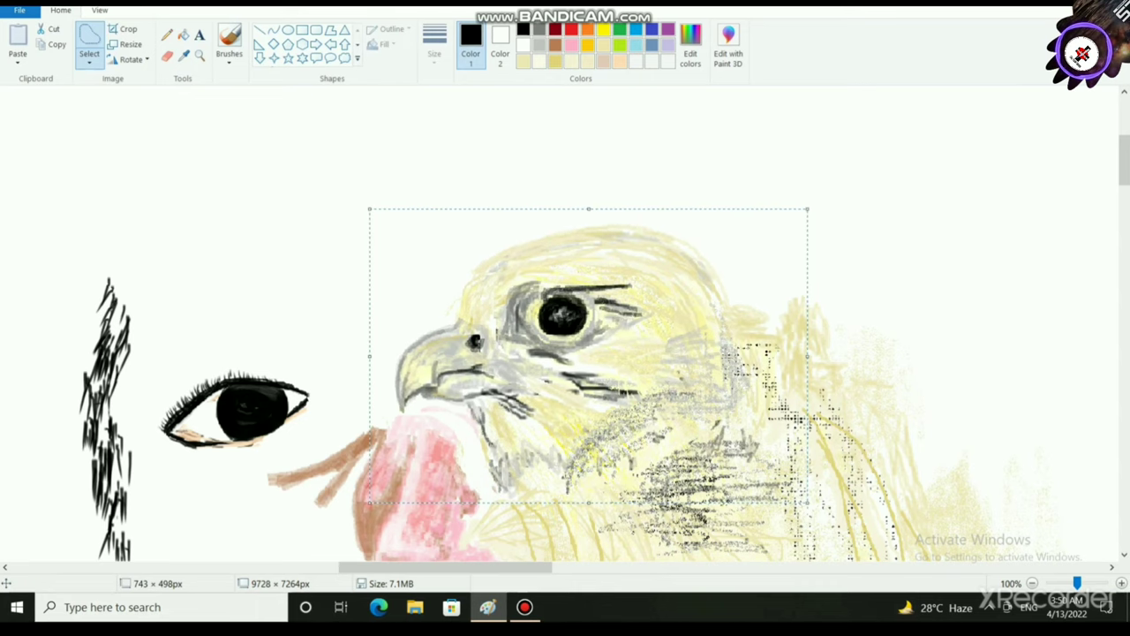
# Step: Resize the selected falcon head to 796 × 504 px and fit it onto the neck with the beak over the nose bridge
pyautogui.moveTo(370, 357); pyautogui.dragTo(341, 357)
pyautogui.moveTo(469, 361); pyautogui.dragTo(467, 359)
pyautogui.moveTo(341, 206); pyautogui.dragTo(338, 203)
pyautogui.moveTo(465, 294)
pyautogui.mouseDown()
pyautogui.moveTo(482, 292)
pyautogui.moveTo(448, 286)
pyautogui.moveTo(472, 294)
pyautogui.mouseUp()
pyautogui.moveTo(581, 258); pyautogui.dragTo(568, 254)
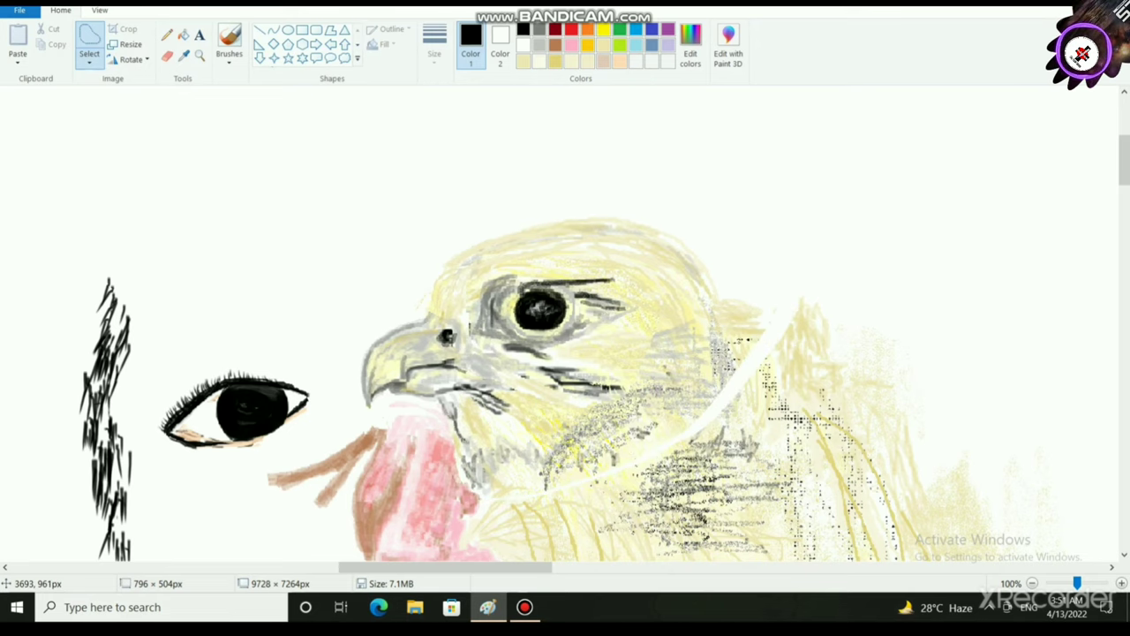
pyautogui.moveTo(569, 255); pyautogui.dragTo(578, 256)
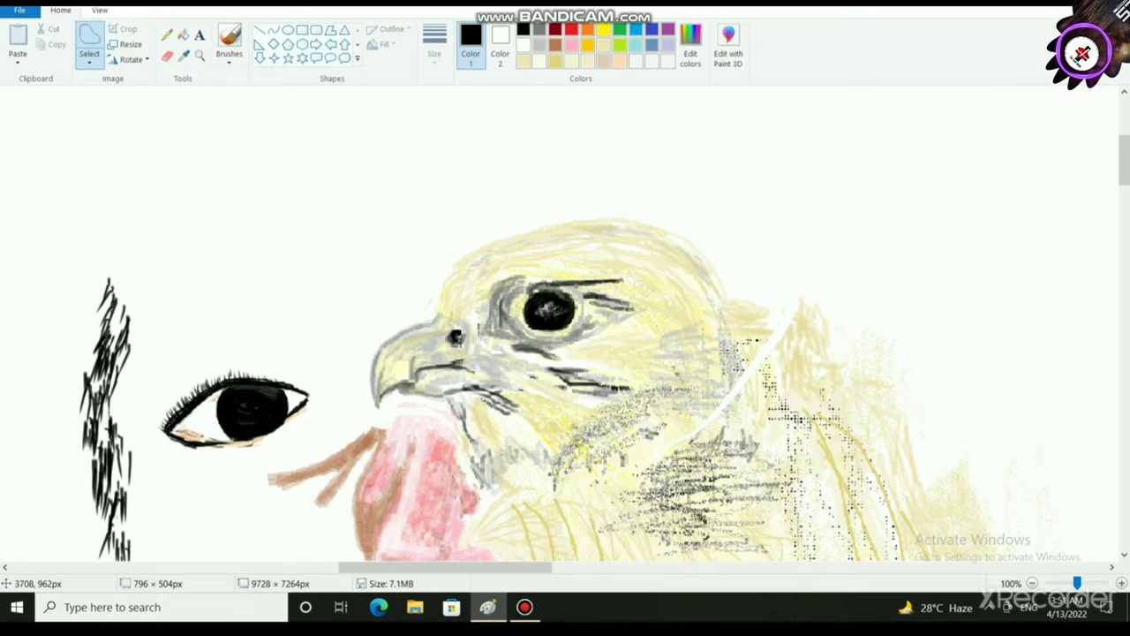
pyautogui.moveTo(470, 294)
pyautogui.mouseDown()
pyautogui.moveTo(471, 280)
pyautogui.moveTo(466, 297)
pyautogui.mouseUp()
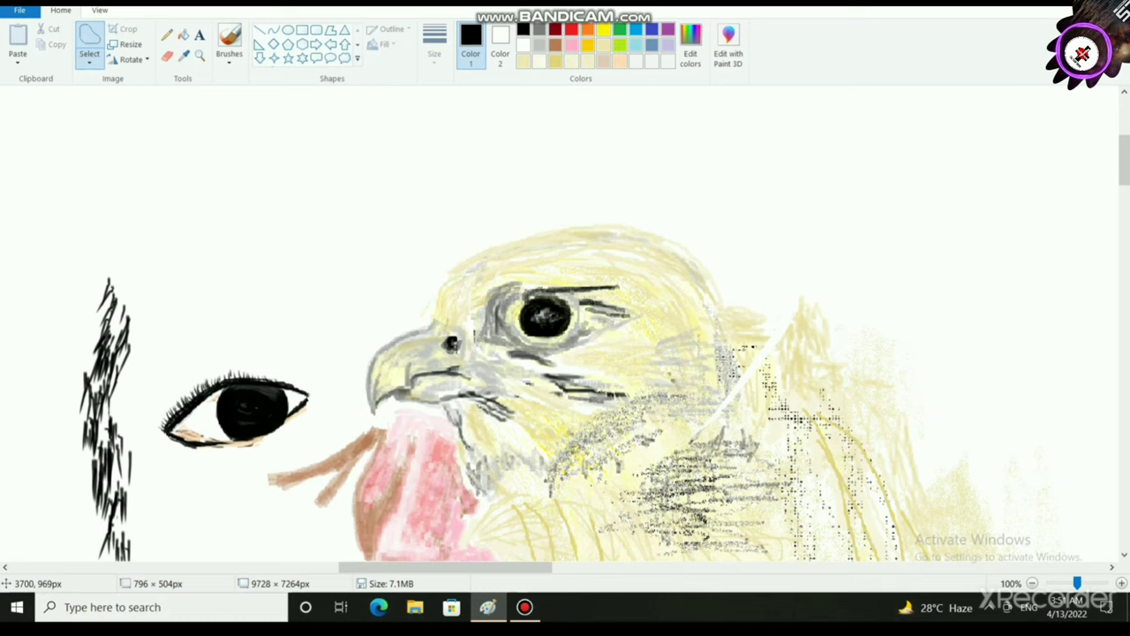
pyautogui.click(869, 272)
pyautogui.click(525, 608)
pyautogui.scroll(-2, 635, 466)
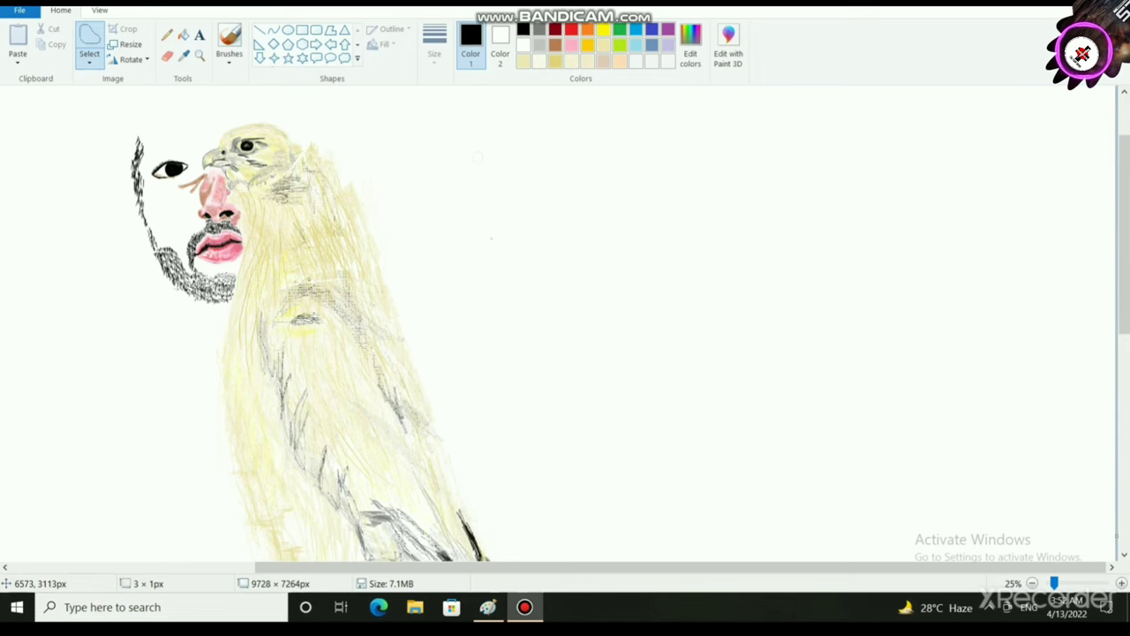
pyautogui.scroll(2, 716, 353)
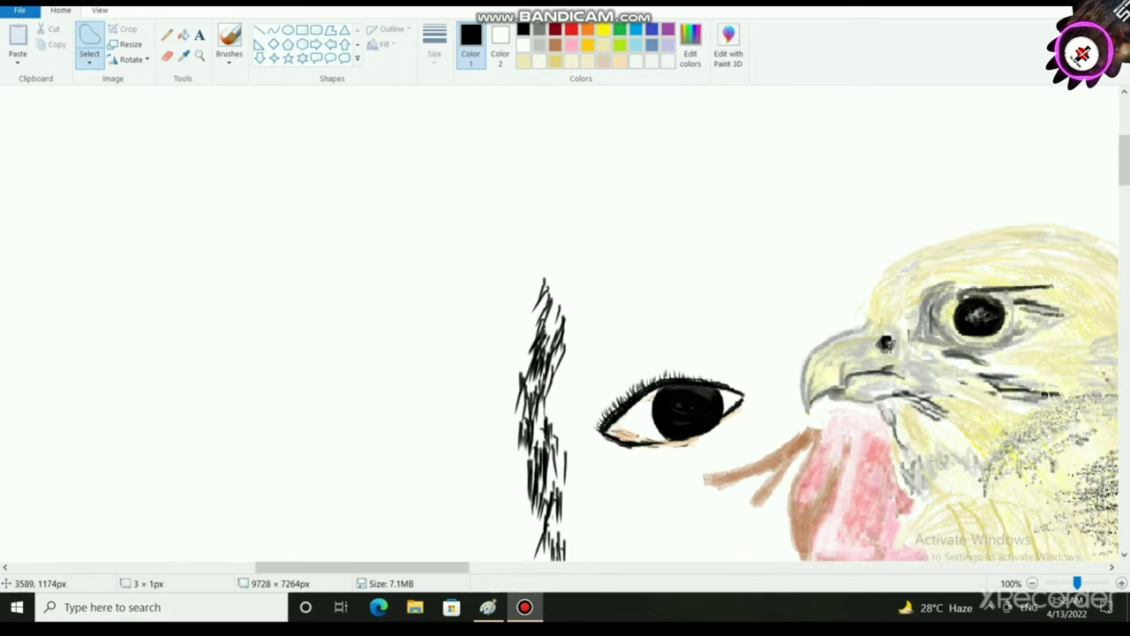
# Step: Reselect the falcon's head, enlarge it to 766 × 532 px, and shift it over the neck
pyautogui.moveTo(362, 568); pyautogui.dragTo(458, 567)
pyautogui.moveTo(330, 294)
pyautogui.mouseDown()
pyautogui.moveTo(292, 397)
pyautogui.moveTo(381, 422)
pyautogui.moveTo(404, 475)
pyautogui.moveTo(474, 510)
pyautogui.moveTo(673, 410)
pyautogui.moveTo(721, 295)
pyautogui.moveTo(507, 213)
pyautogui.moveTo(331, 294)
pyautogui.mouseUp()
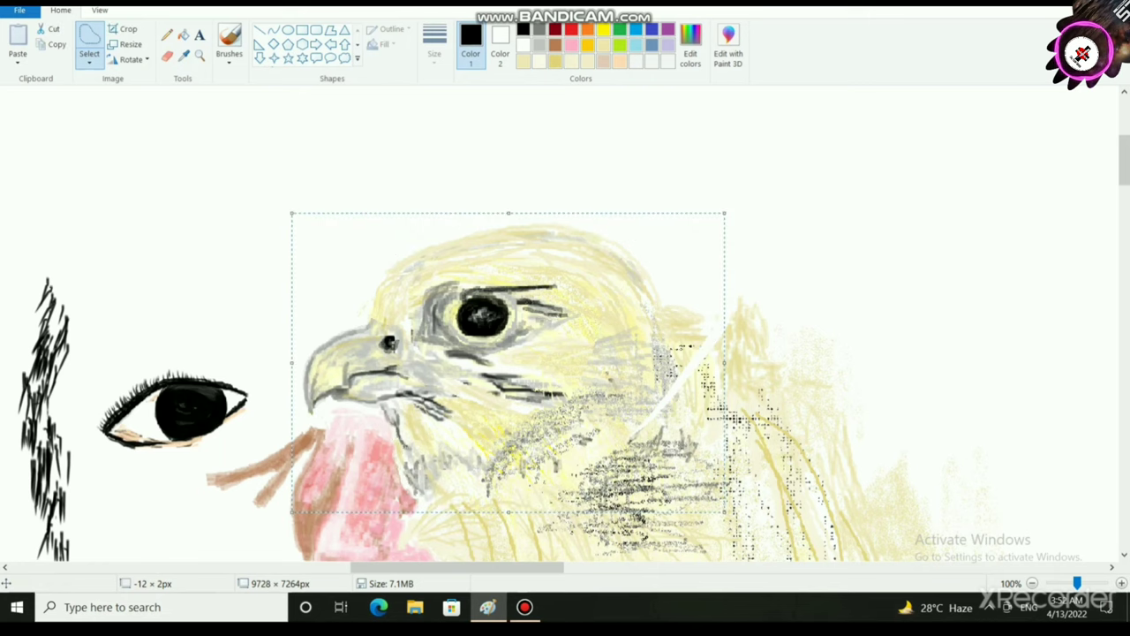
pyautogui.moveTo(292, 213); pyautogui.dragTo(273, 198)
pyautogui.moveTo(384, 265); pyautogui.dragTo(409, 277)
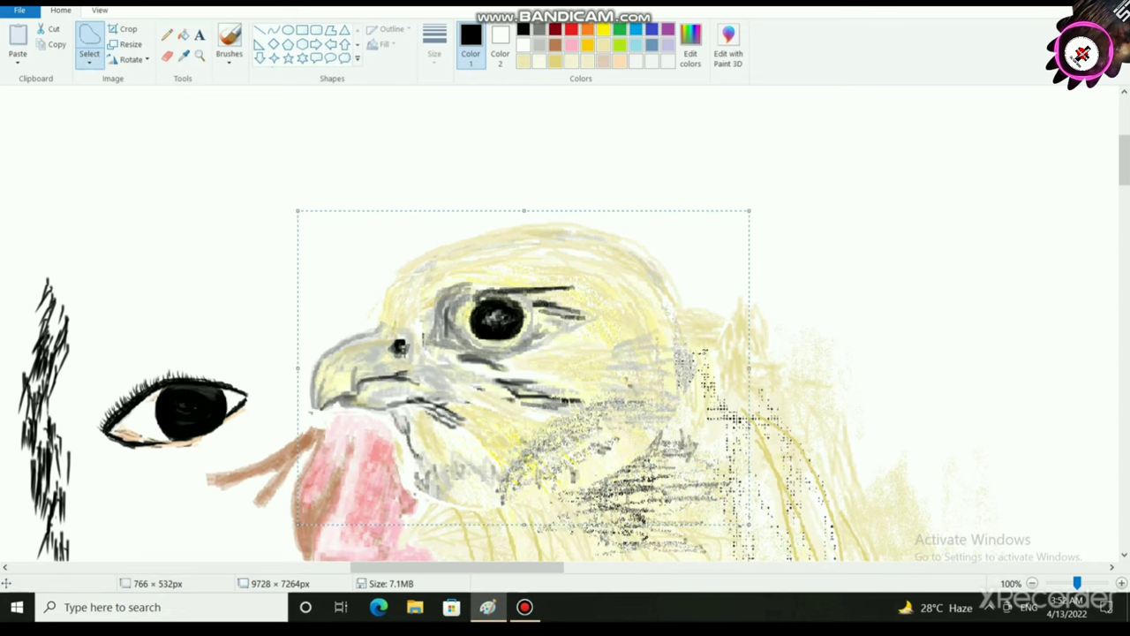
pyautogui.moveTo(565, 310); pyautogui.dragTo(540, 294)
pyautogui.moveTo(499, 353); pyautogui.dragTo(505, 356)
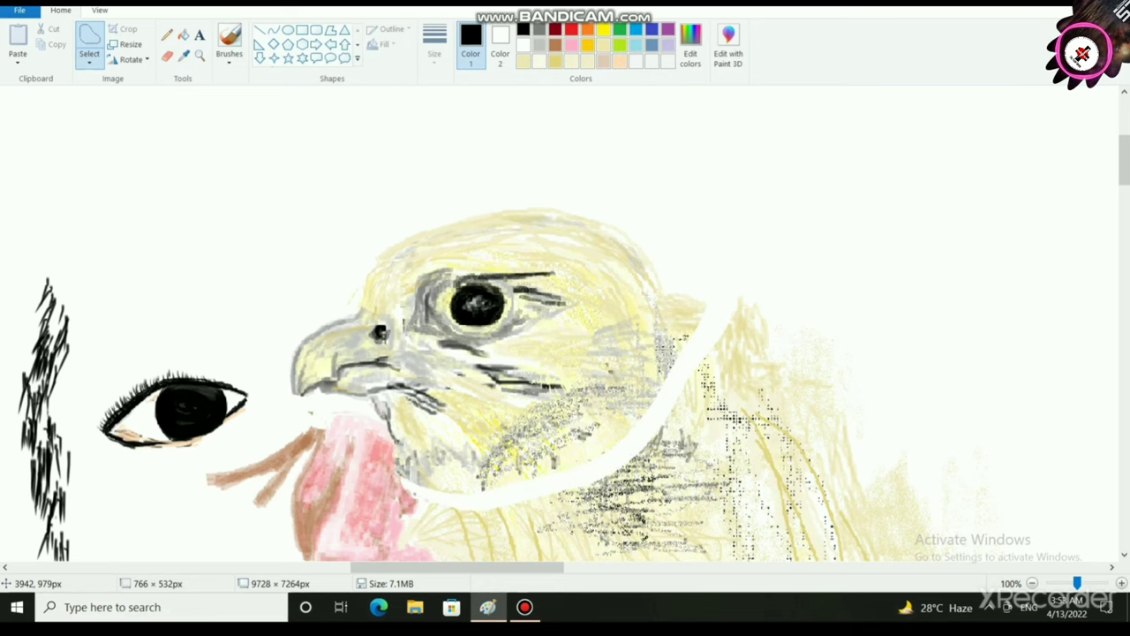
# Step: Adjust the falcon head's size to 771 × 517 px, align it with the neck and nose bridge, and deselect it
pyautogui.moveTo(277, 197); pyautogui.dragTo(265, 194)
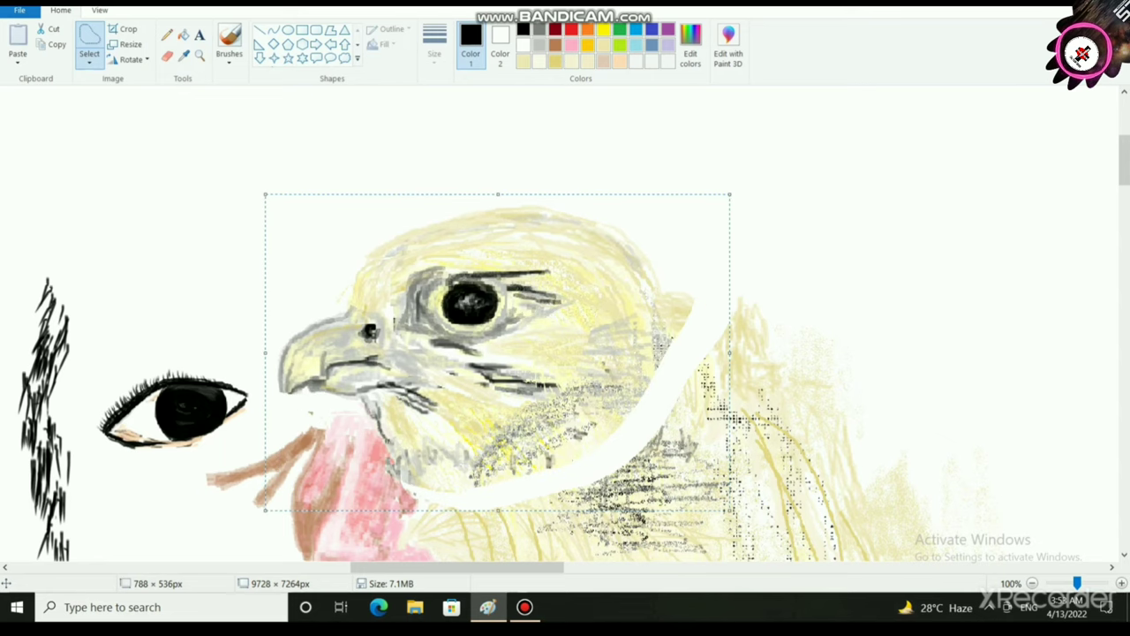
pyautogui.moveTo(412, 279); pyautogui.dragTo(431, 294)
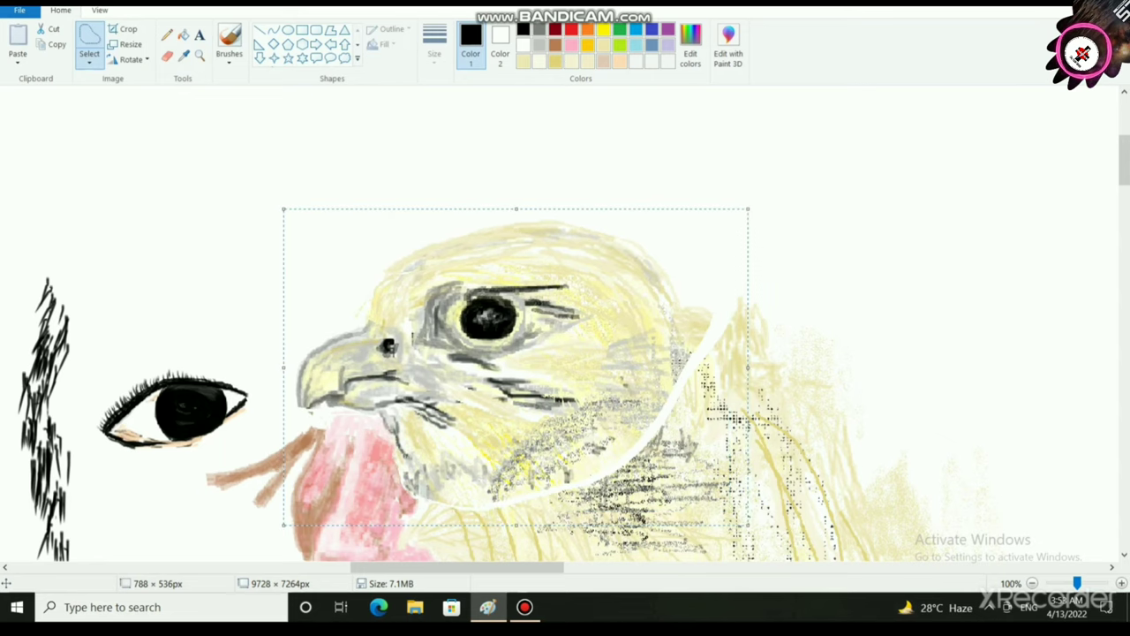
pyautogui.moveTo(284, 209); pyautogui.dragTo(293, 220)
pyautogui.moveTo(344, 258); pyautogui.dragTo(342, 254)
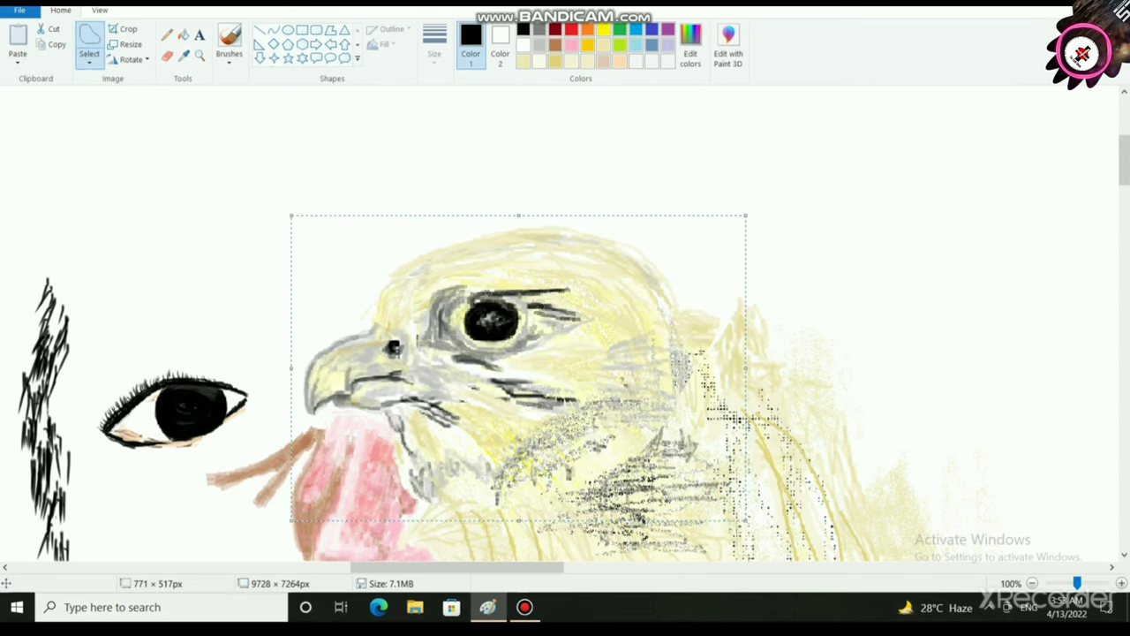
pyautogui.moveTo(583, 358); pyautogui.dragTo(585, 381)
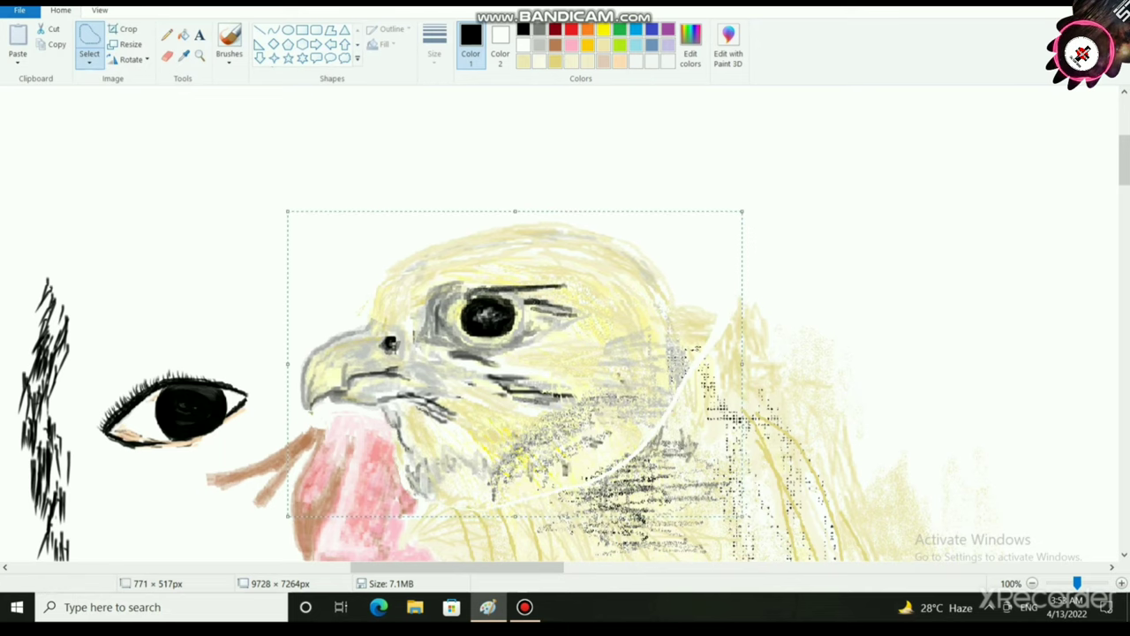
pyautogui.click(777, 468)
pyautogui.scroll(-2, 757, 482)
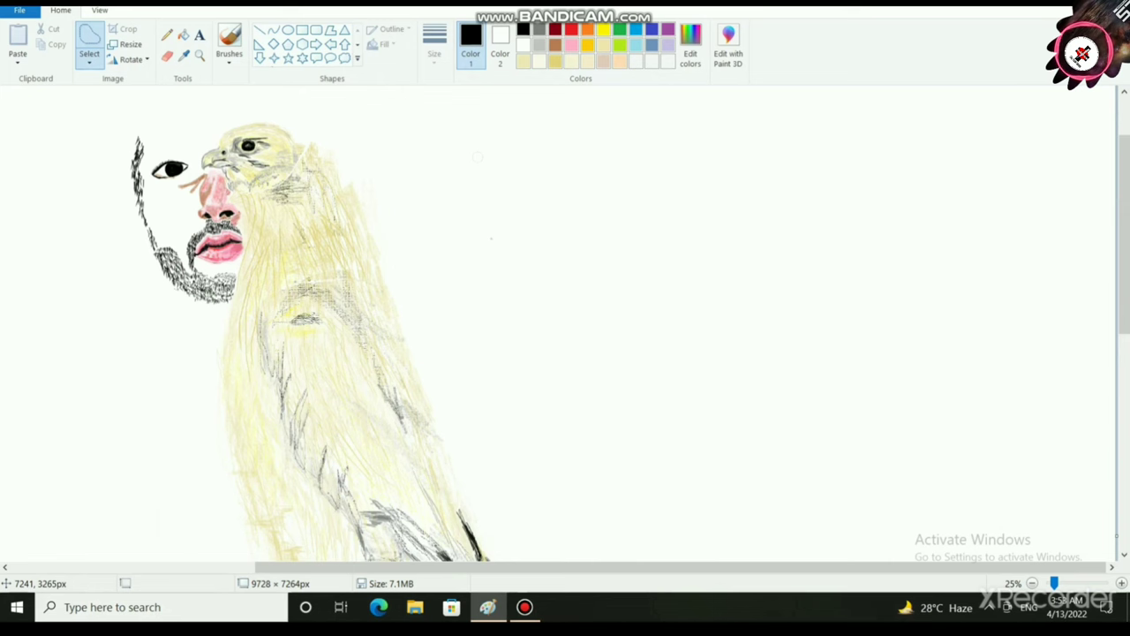
pyautogui.scroll(2, 582, 455)
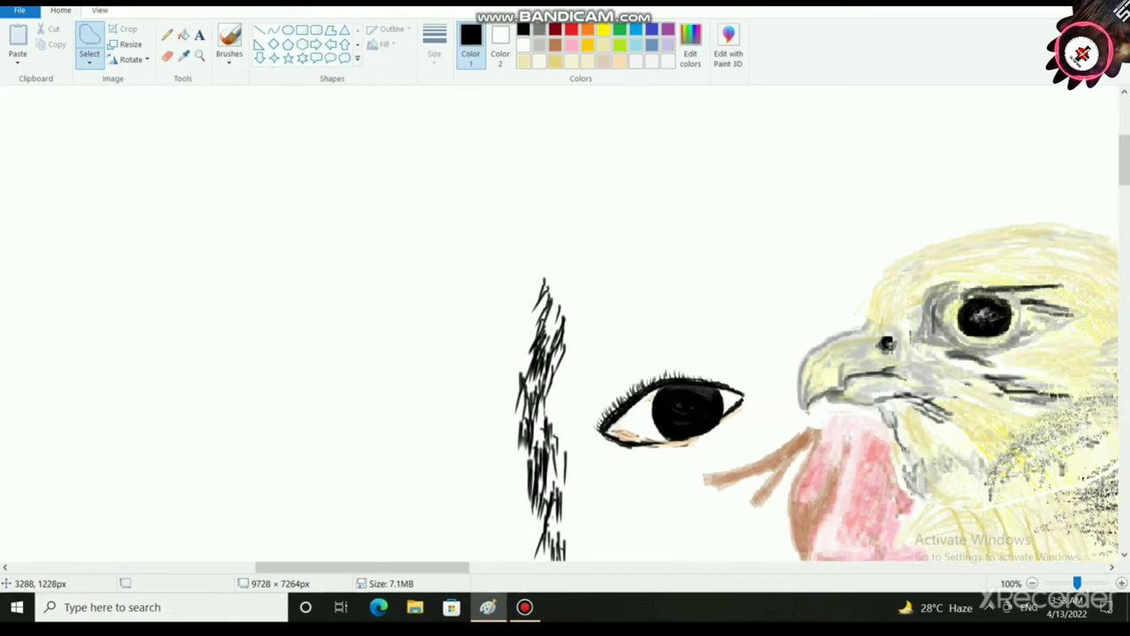
pyautogui.moveTo(445, 566); pyautogui.dragTo(495, 567)
pyautogui.keyDown('ctrl'); pyautogui.scroll(1, 516, 442); pyautogui.keyUp('ctrl')
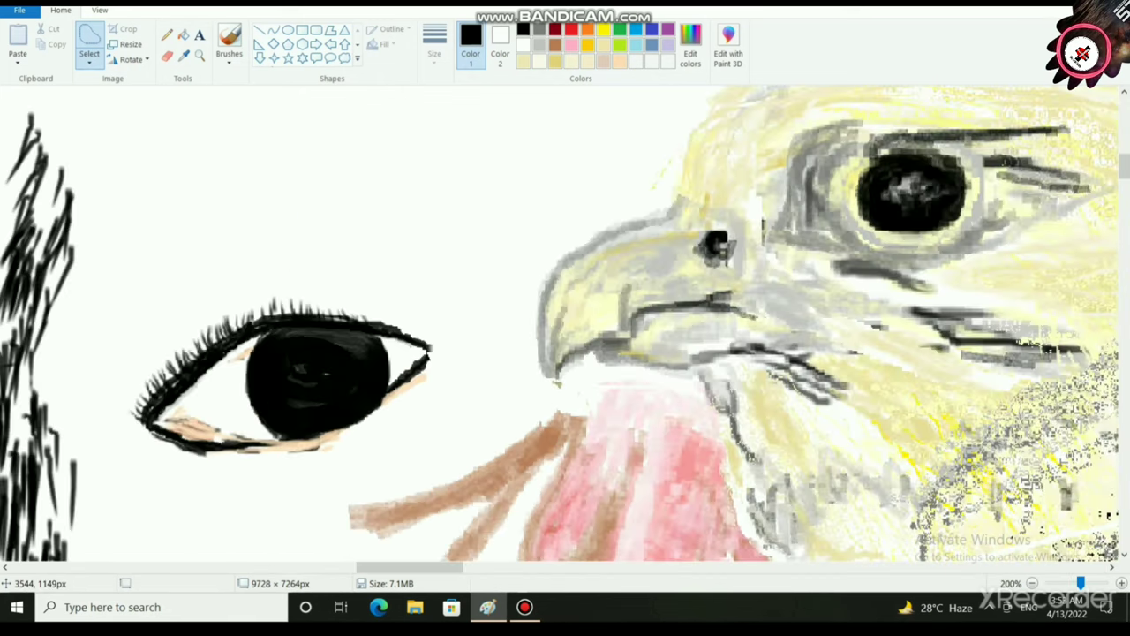
# Step: Extend the tip of the falcon's beak downward using a small light grey brush
pyautogui.click(229, 60)
pyautogui.click(231, 114)
pyautogui.click(540, 45)
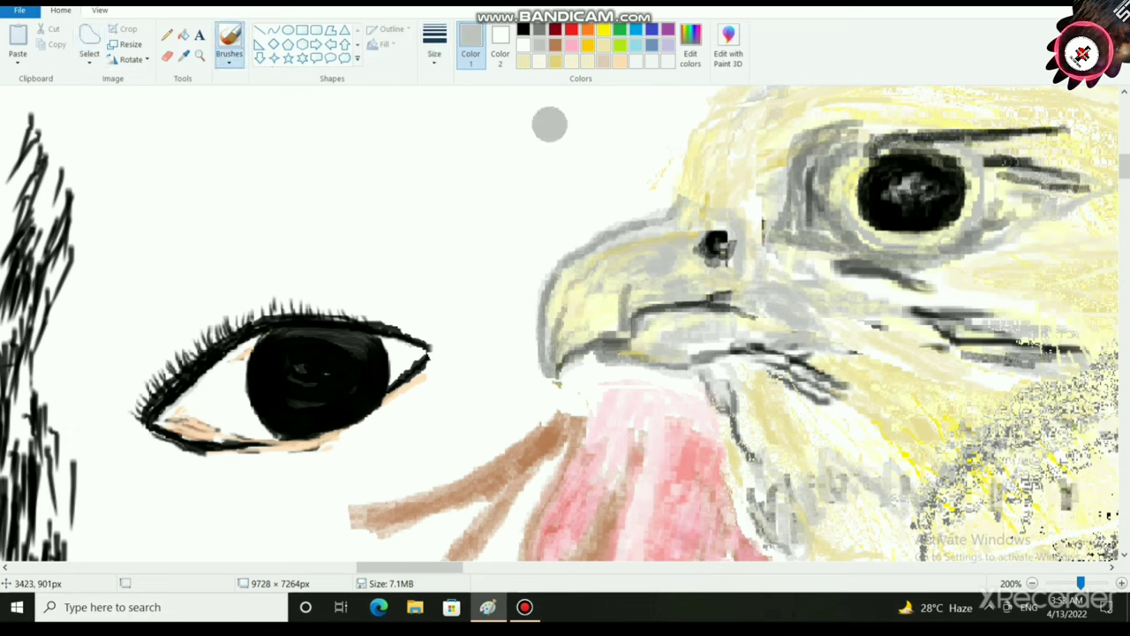
pyautogui.click(434, 55)
pyautogui.click(466, 86)
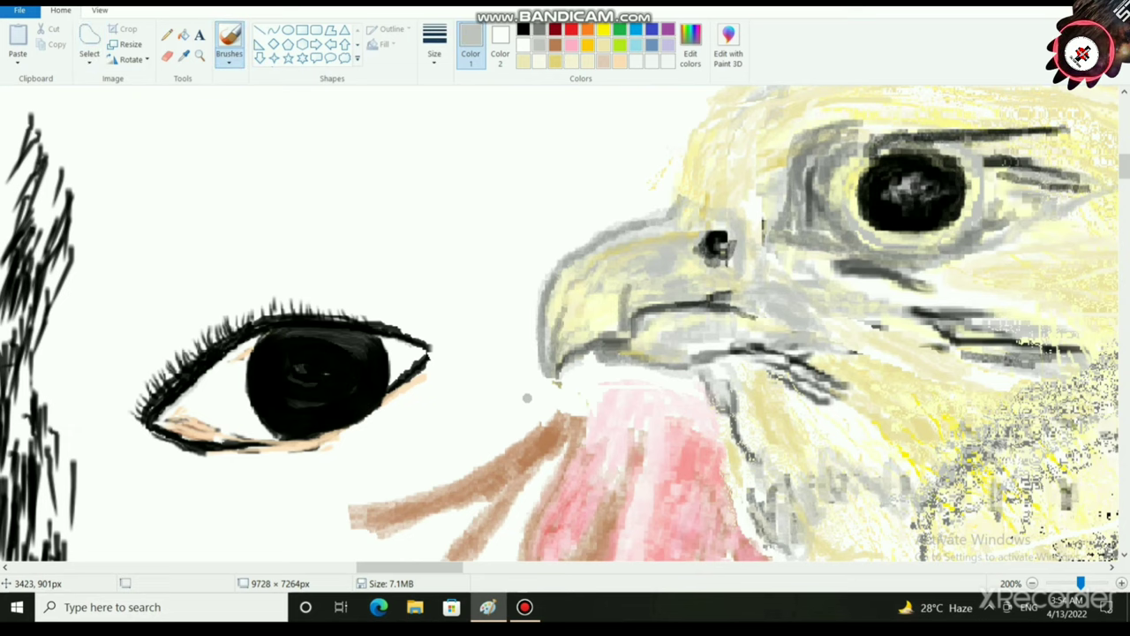
pyautogui.moveTo(557, 388)
pyautogui.mouseDown()
pyautogui.moveTo(552, 359)
pyautogui.moveTo(550, 387)
pyautogui.moveTo(557, 359)
pyautogui.moveTo(562, 391)
pyautogui.mouseUp()
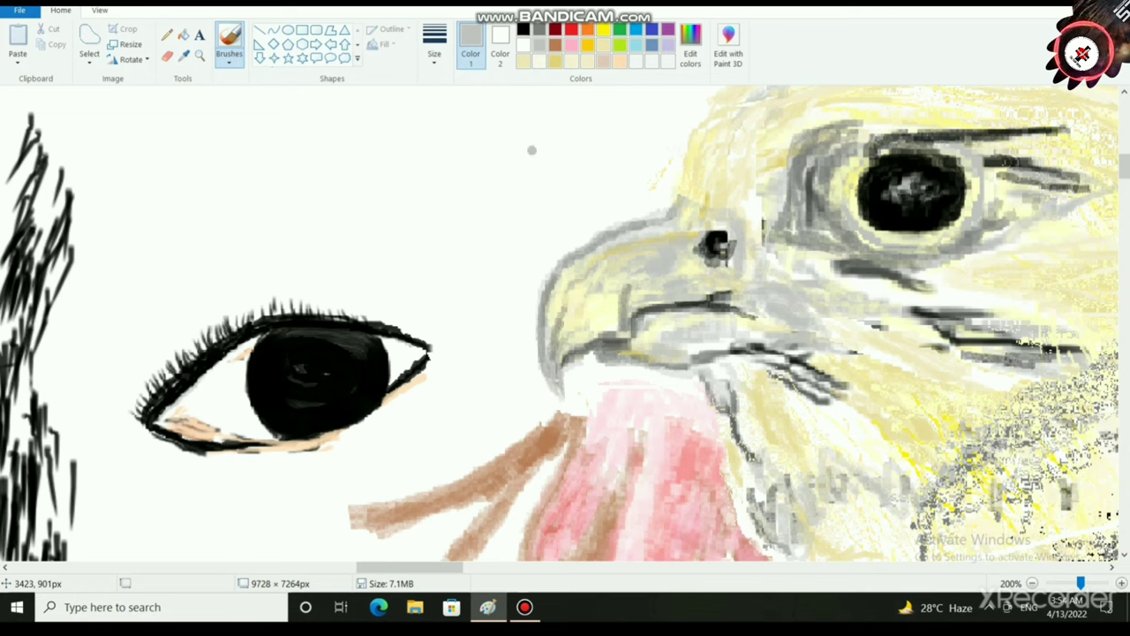
# Step: Darken the beak's outline from its tip along the upper curve to the forehead with dark grey strokes
pyautogui.click(540, 30)
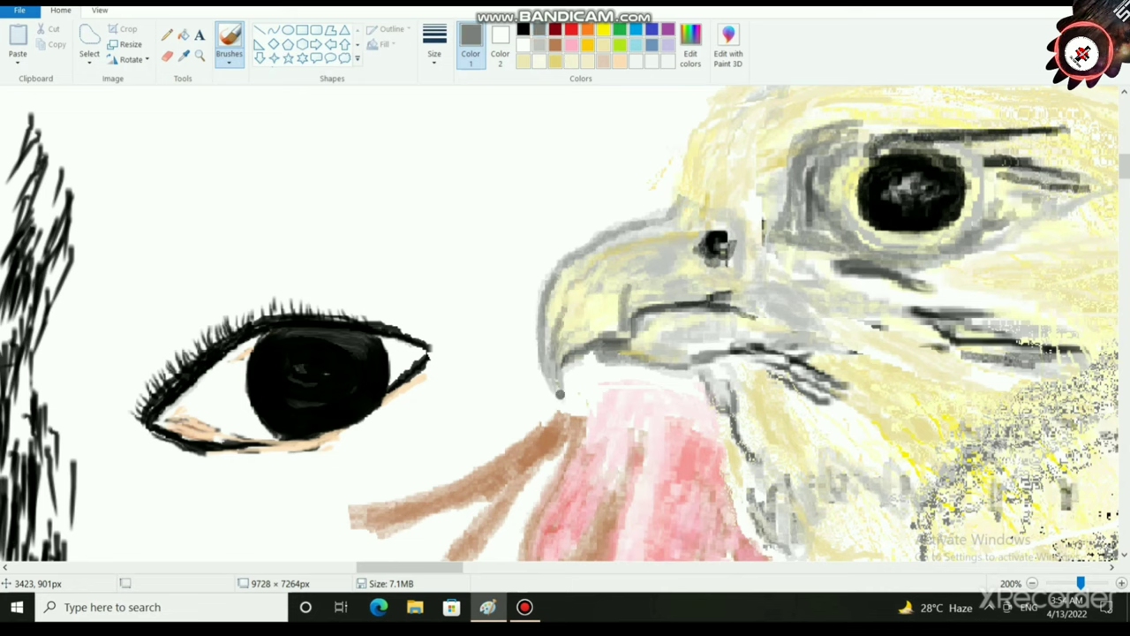
pyautogui.moveTo(561, 394)
pyautogui.mouseDown()
pyautogui.moveTo(545, 363)
pyautogui.moveTo(542, 287)
pyautogui.moveTo(585, 242)
pyautogui.moveTo(688, 200)
pyautogui.mouseUp()
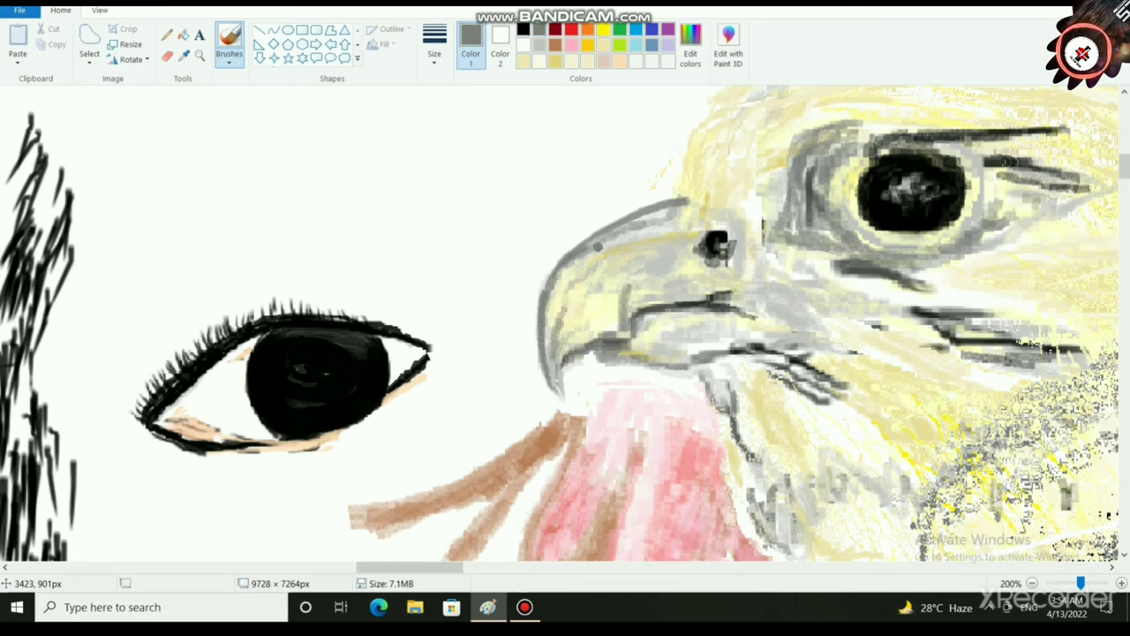
pyautogui.moveTo(570, 251); pyautogui.dragTo(673, 202)
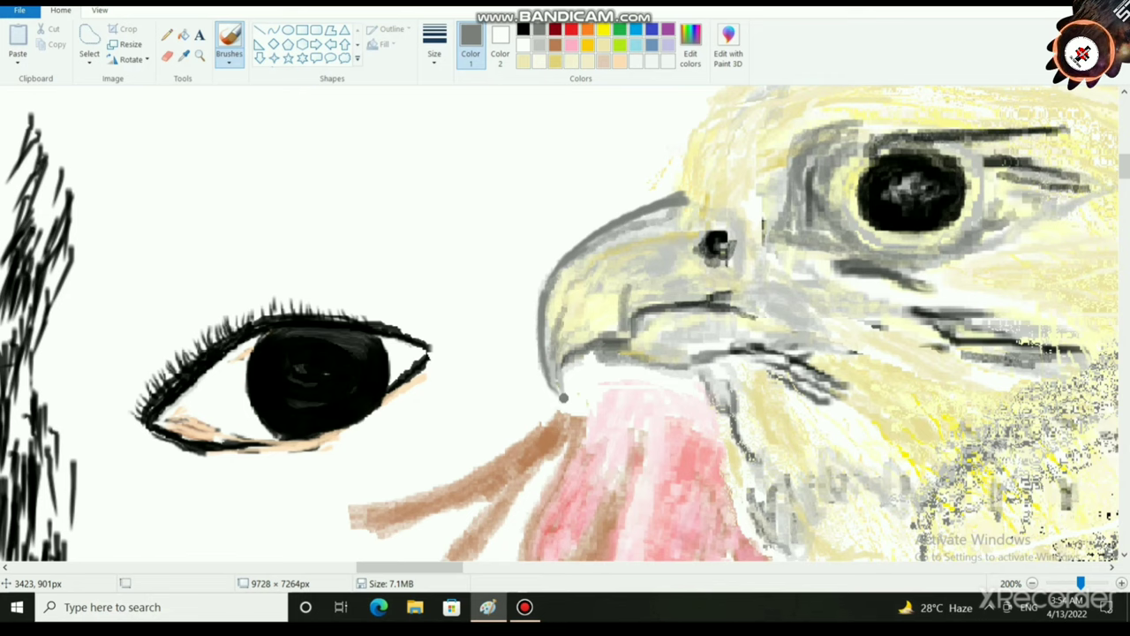
# Step: Make a free-form selection around the human eye, enlarge it to 324 × 200 px, and move it close to the beak
pyautogui.scroll(-2, 577, 372)
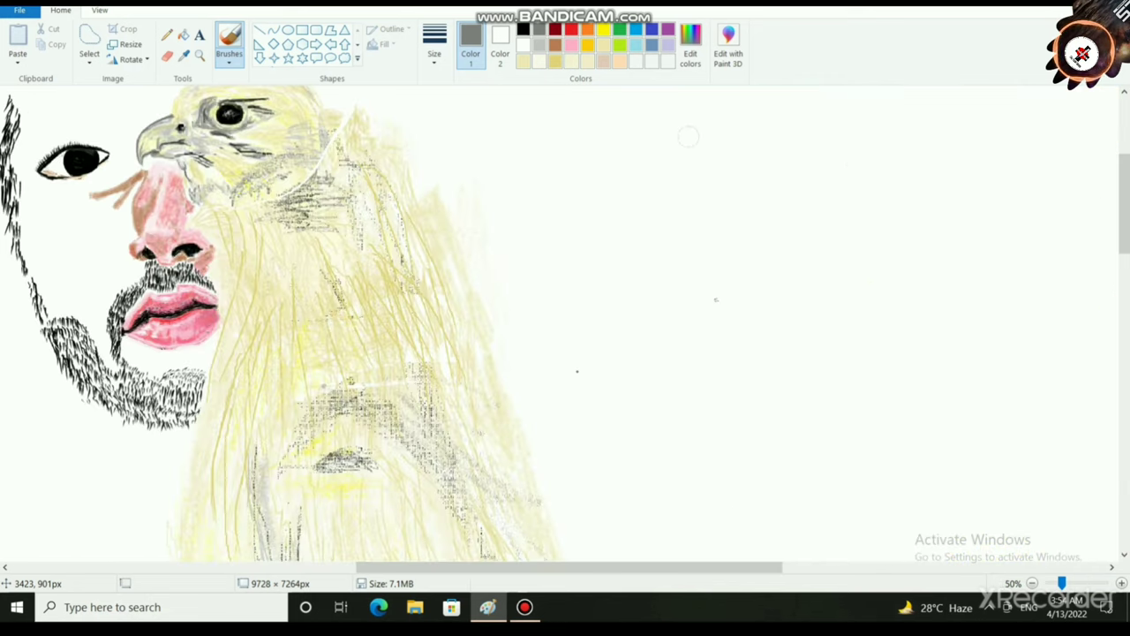
pyautogui.scroll(-2, 576, 371)
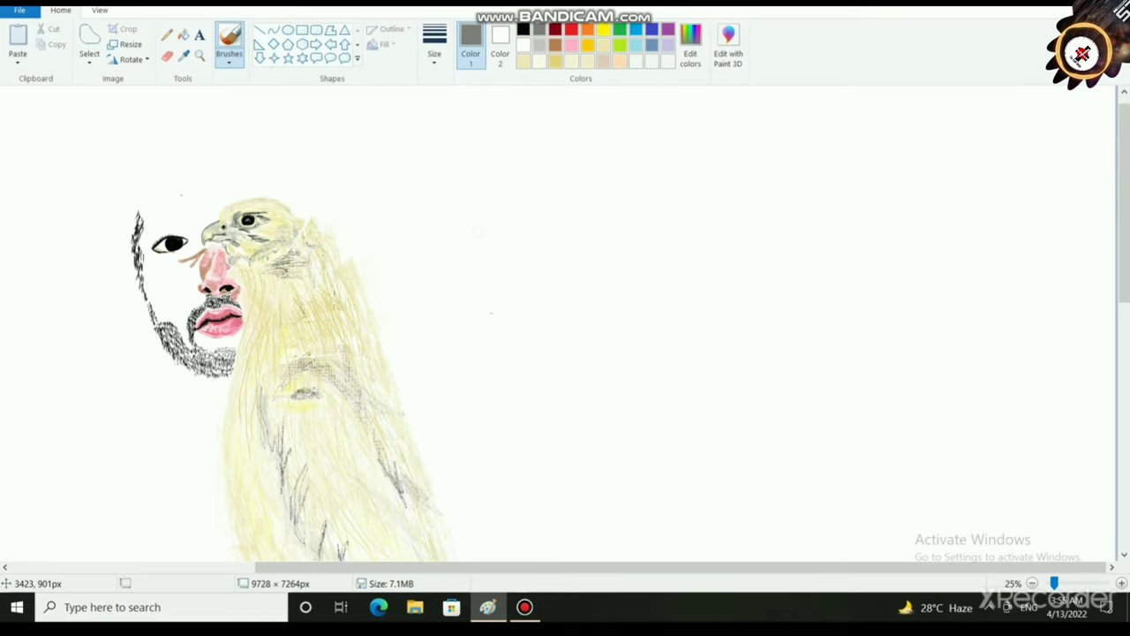
pyautogui.scroll(1, 491, 313)
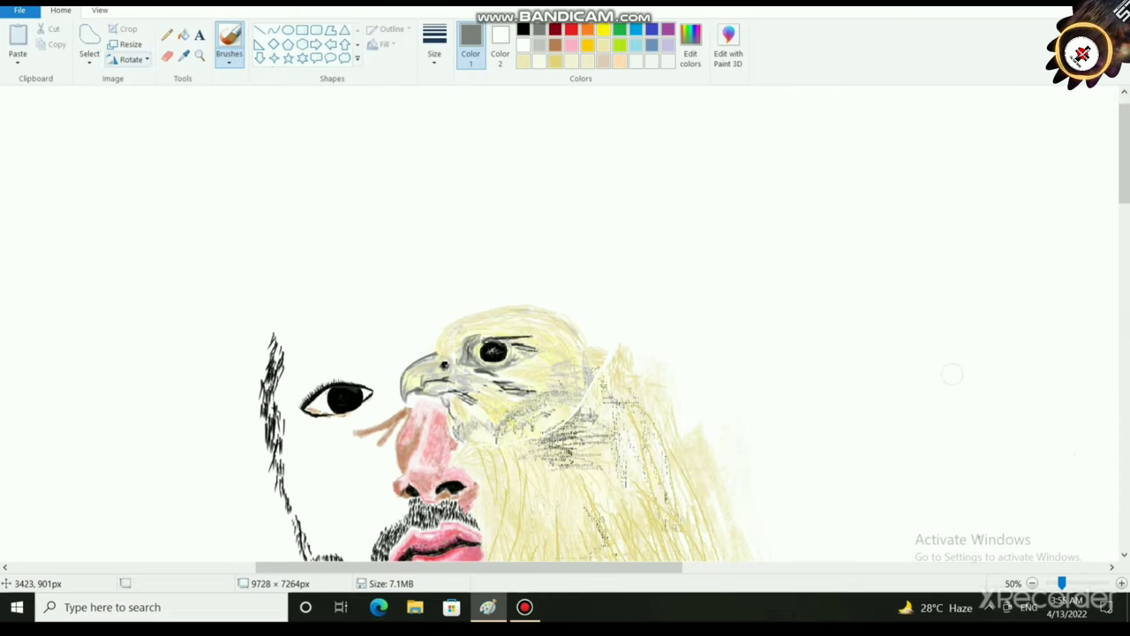
pyautogui.click(89, 59)
pyautogui.click(131, 111)
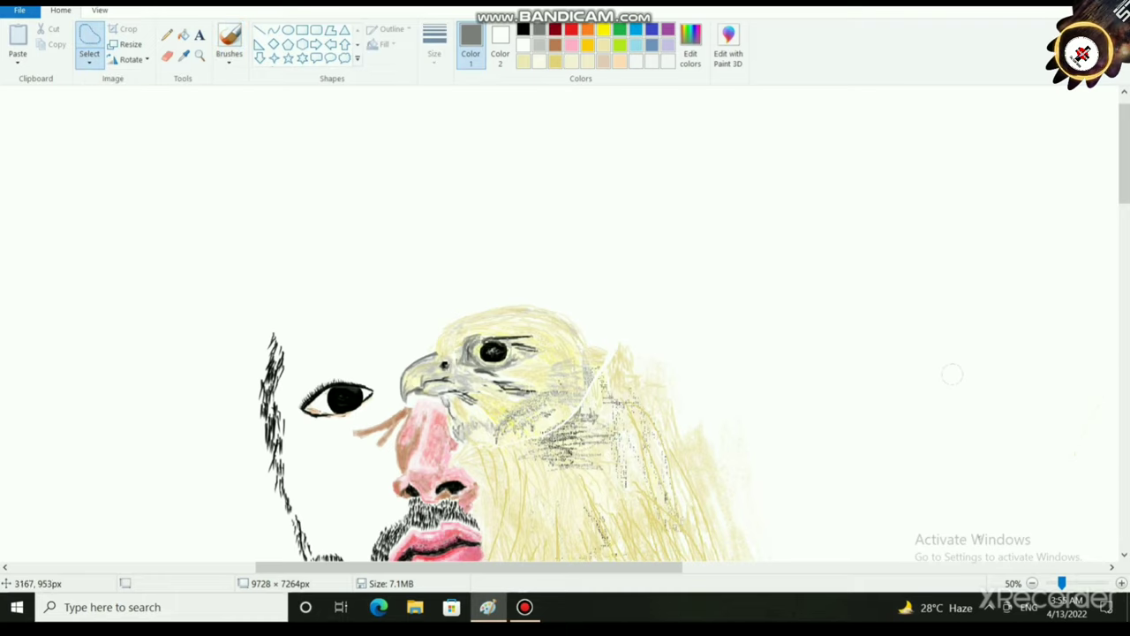
pyautogui.moveTo(320, 370)
pyautogui.mouseDown()
pyautogui.moveTo(298, 408)
pyautogui.moveTo(365, 413)
pyautogui.moveTo(356, 371)
pyautogui.moveTo(317, 369)
pyautogui.mouseUp()
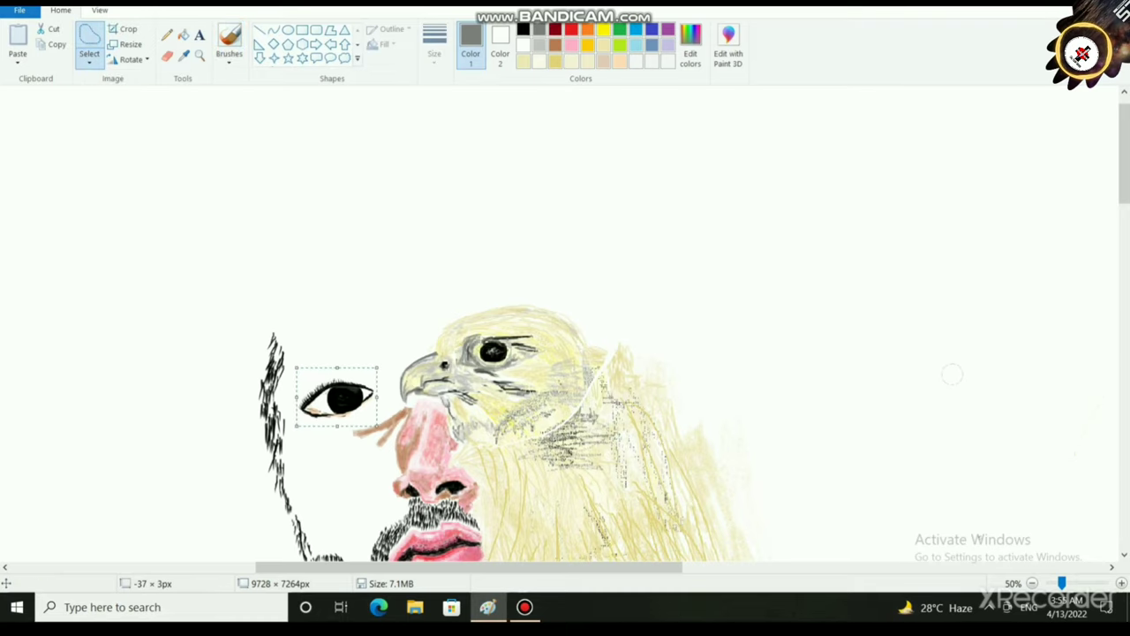
pyautogui.moveTo(377, 397)
pyautogui.mouseDown()
pyautogui.moveTo(389, 397)
pyautogui.moveTo(371, 388)
pyautogui.mouseUp()
pyautogui.moveTo(303, 395); pyautogui.dragTo(337, 404)
pyautogui.scroll(-1, 531, 373)
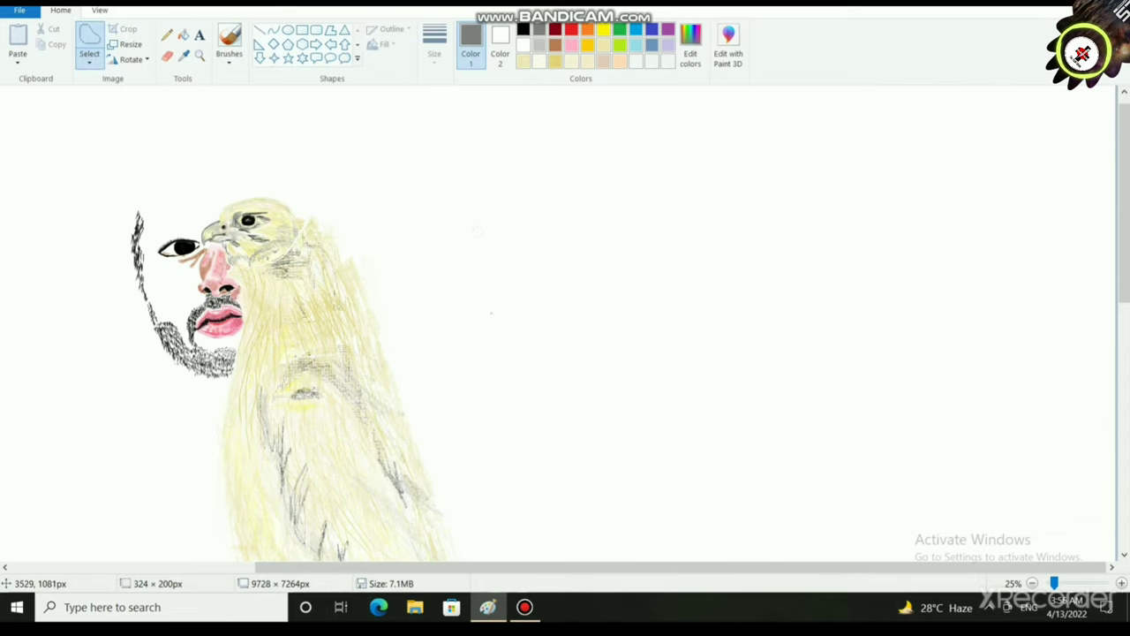
pyautogui.click(89, 58)
pyautogui.click(133, 112)
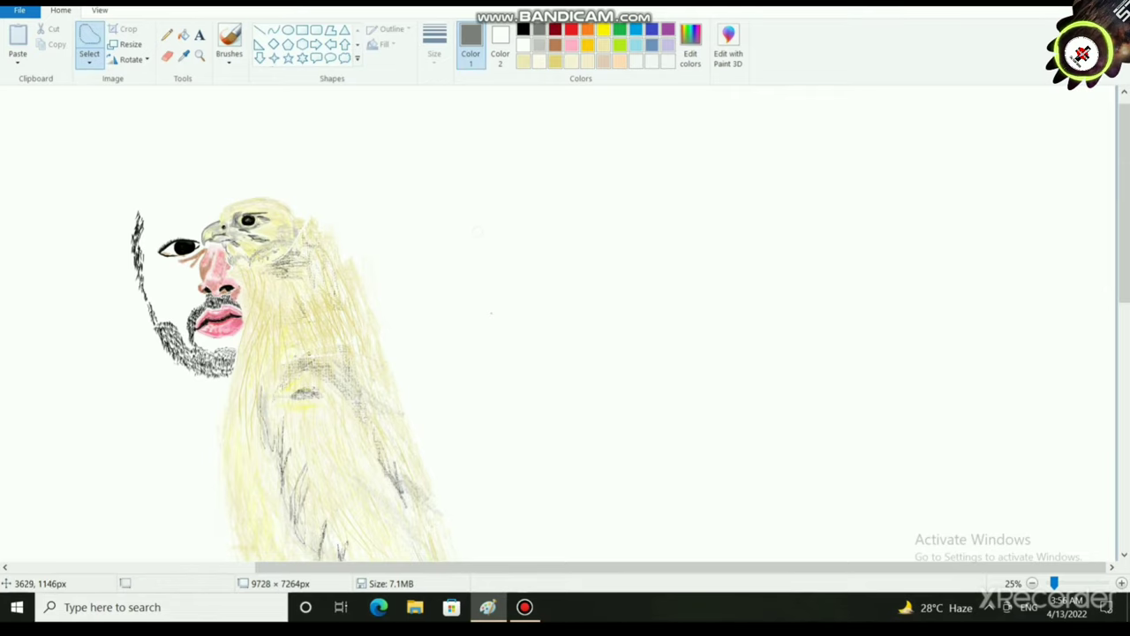
pyautogui.moveTo(170, 227)
pyautogui.mouseDown()
pyautogui.moveTo(150, 256)
pyautogui.moveTo(198, 245)
pyautogui.moveTo(160, 230)
pyautogui.moveTo(189, 225)
pyautogui.moveTo(196, 245)
pyautogui.mouseUp()
pyautogui.click(578, 236)
pyautogui.press('super')
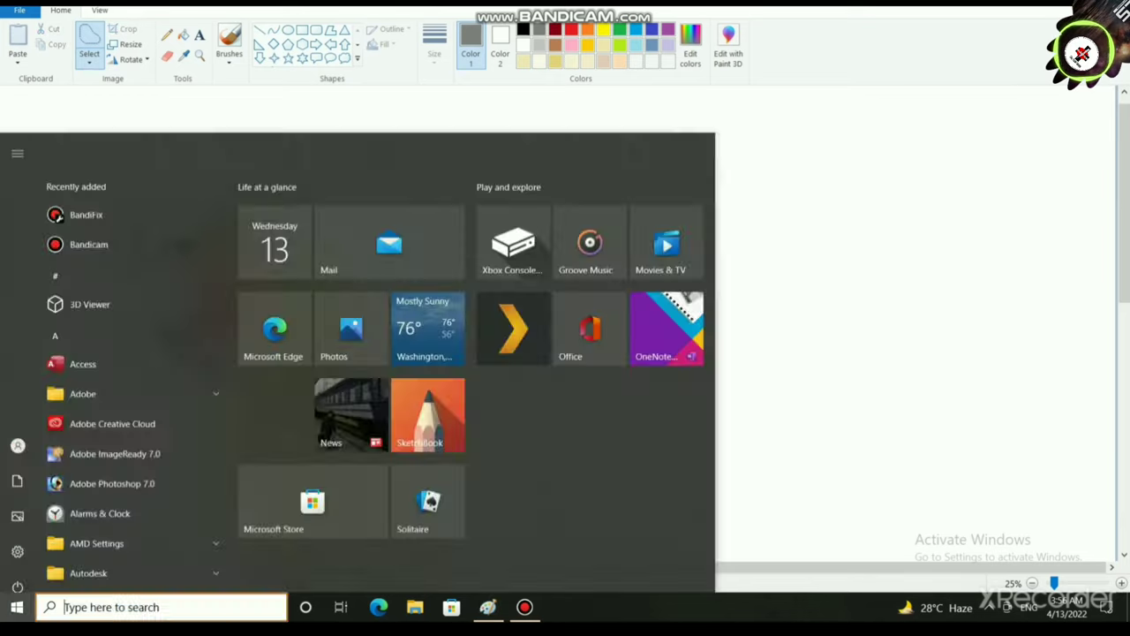
pyautogui.press('super')
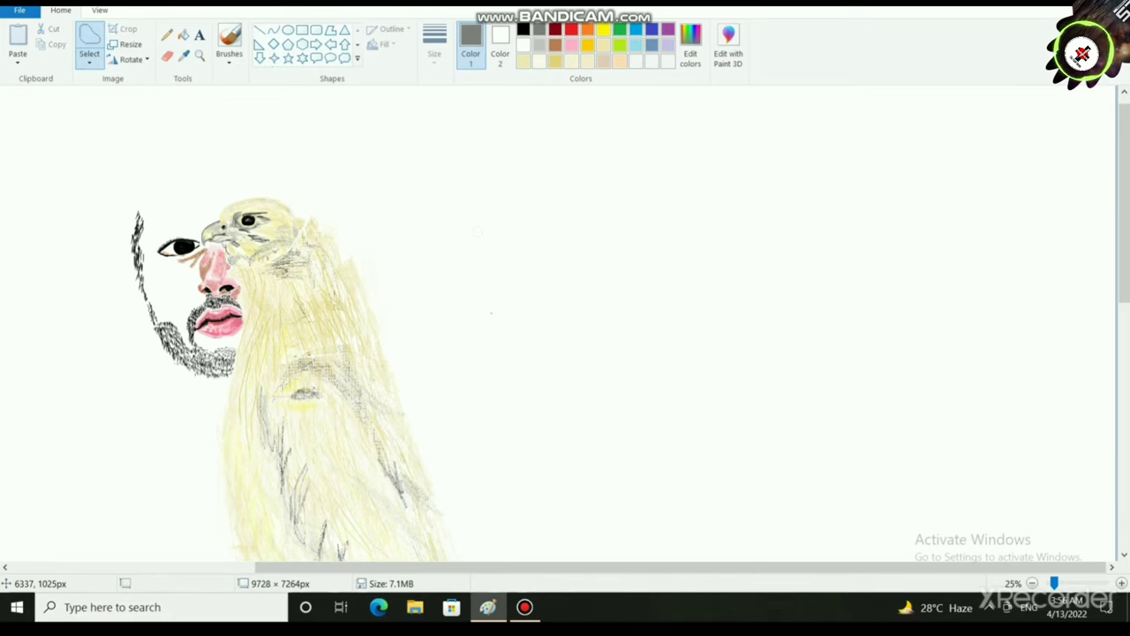
# Step: Undo the last five edits to the eye and falcon's head, and redo them all
pyautogui.hotkey('ctrl', 'z')
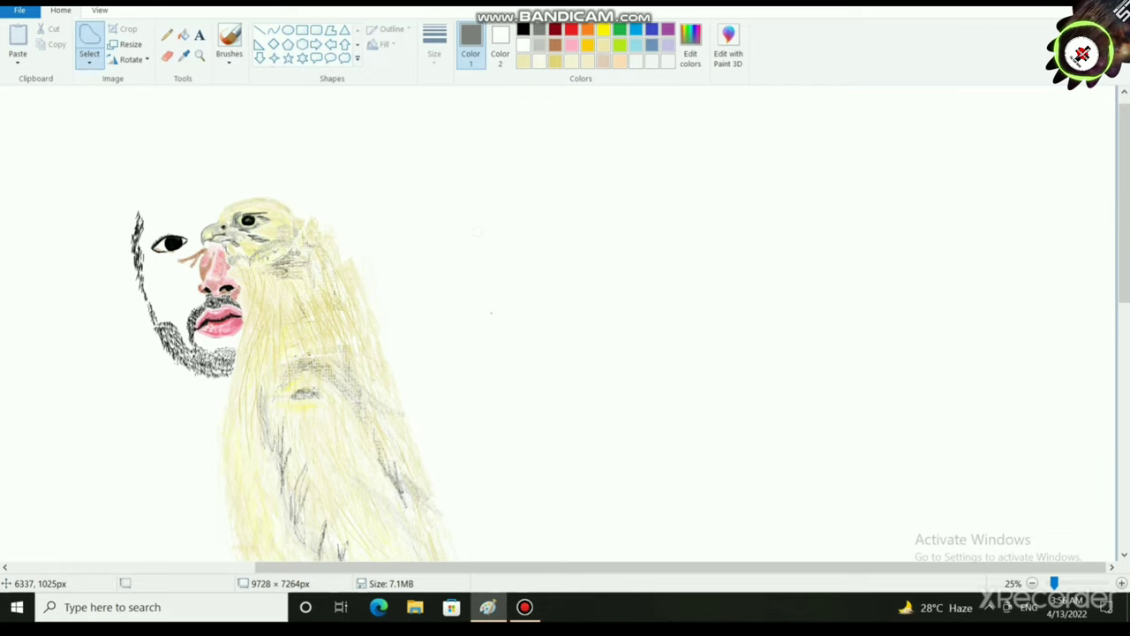
pyautogui.hotkey('ctrl', 'z')
pyautogui.hotkey('ctrl', 'z')
pyautogui.hotkey('ctrl', 'z')
pyautogui.hotkey('ctrl', 'z')
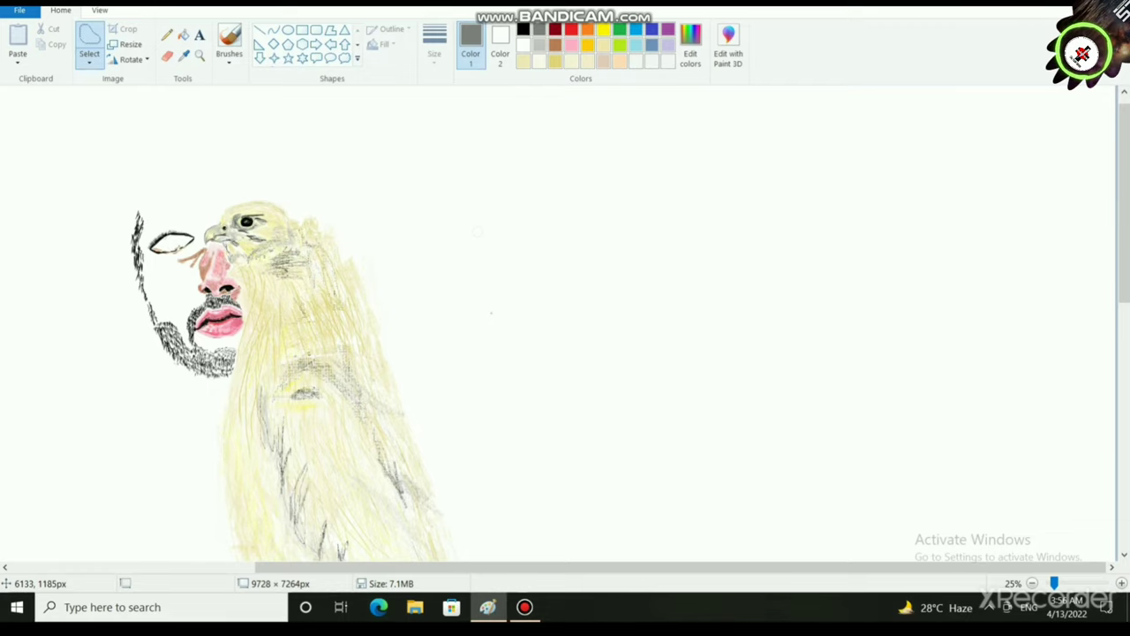
pyautogui.hotkey('ctrl', 'y')
pyautogui.hotkey('ctrl', 'y')
pyautogui.hotkey('ctrl', 'y')
pyautogui.hotkey('ctrl', 'y')
pyautogui.hotkey('ctrl', 'y')
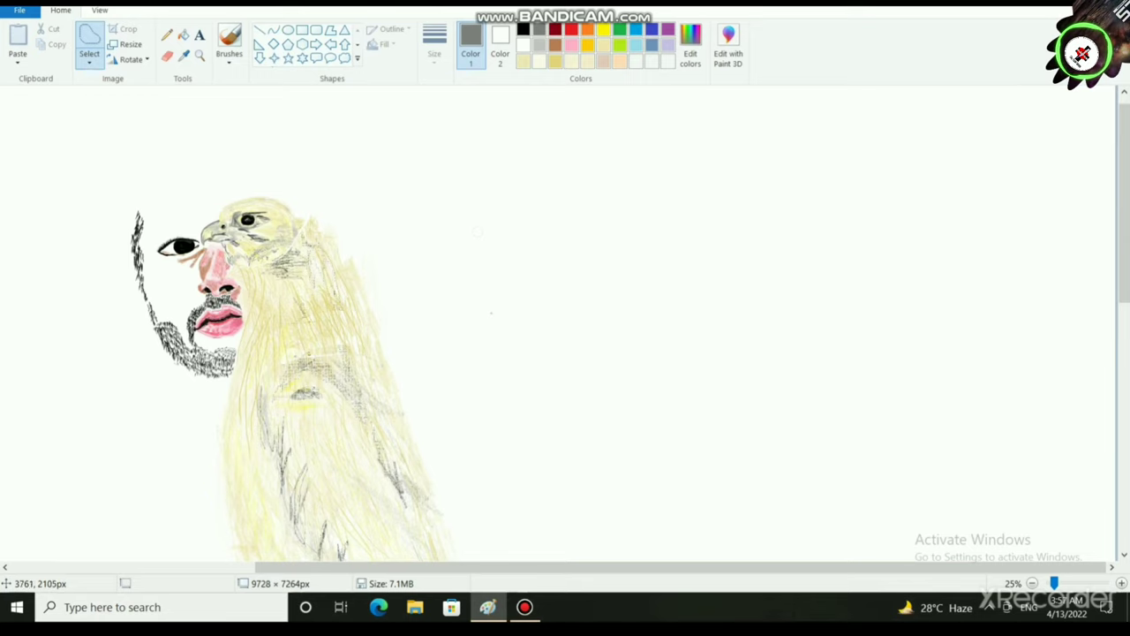
# Step: Make a free-form selection around the falcon's head, enlarge it to 788 × 612 px, align it above the nose, and deselect it
pyautogui.scroll(1, 389, 353)
pyautogui.click(89, 60)
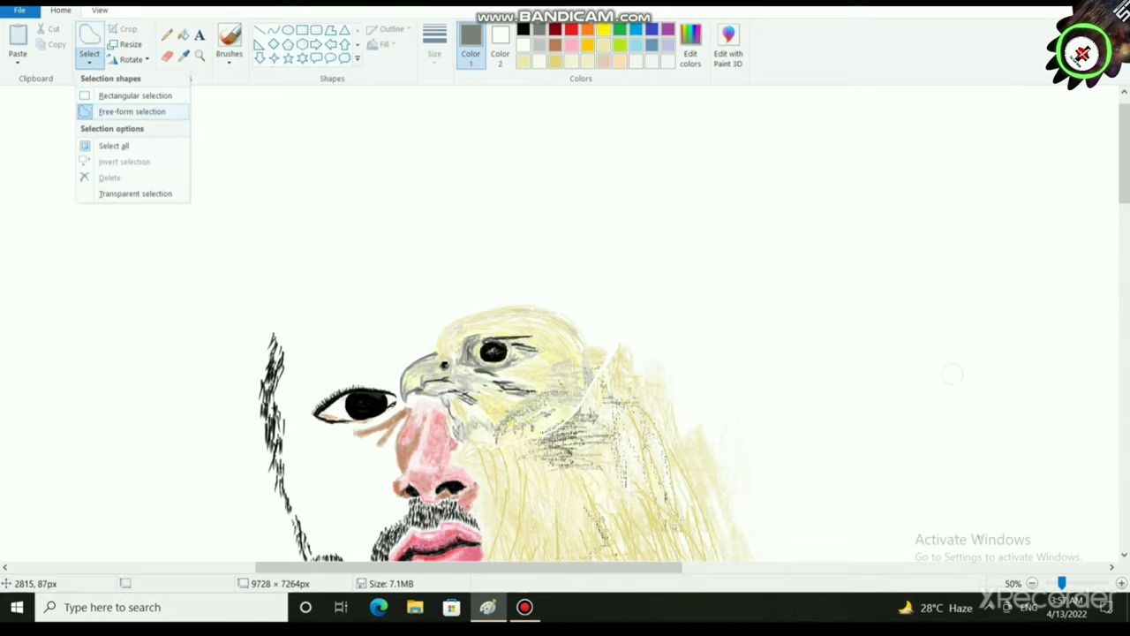
pyautogui.click(118, 112)
pyautogui.moveTo(397, 346)
pyautogui.mouseDown()
pyautogui.moveTo(410, 409)
pyautogui.moveTo(511, 447)
pyautogui.moveTo(609, 343)
pyautogui.moveTo(520, 279)
pyautogui.moveTo(402, 301)
pyautogui.moveTo(396, 346)
pyautogui.mouseUp()
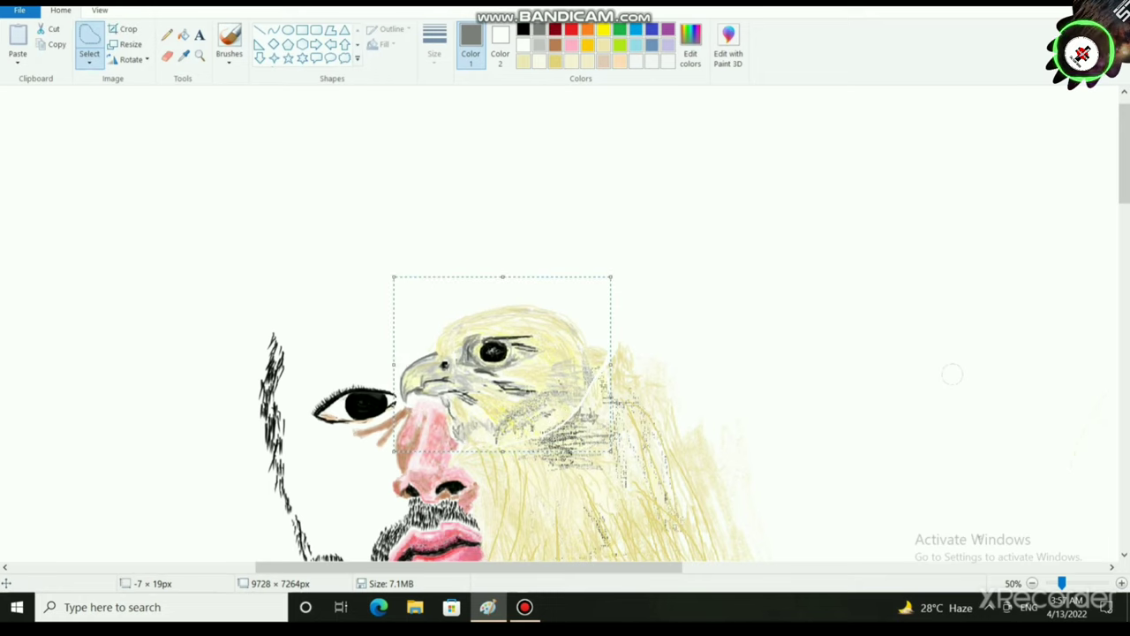
pyautogui.moveTo(394, 277); pyautogui.dragTo(378, 270)
pyautogui.moveTo(444, 330); pyautogui.dragTo(455, 335)
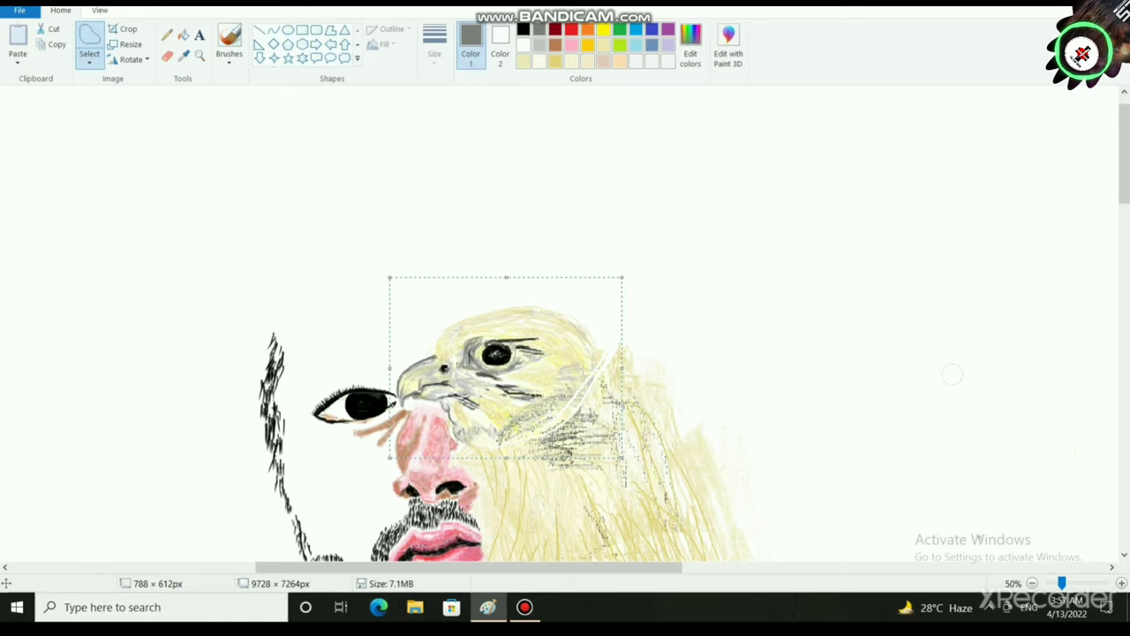
pyautogui.moveTo(579, 346)
pyautogui.mouseDown()
pyautogui.moveTo(591, 343)
pyautogui.moveTo(579, 342)
pyautogui.mouseUp()
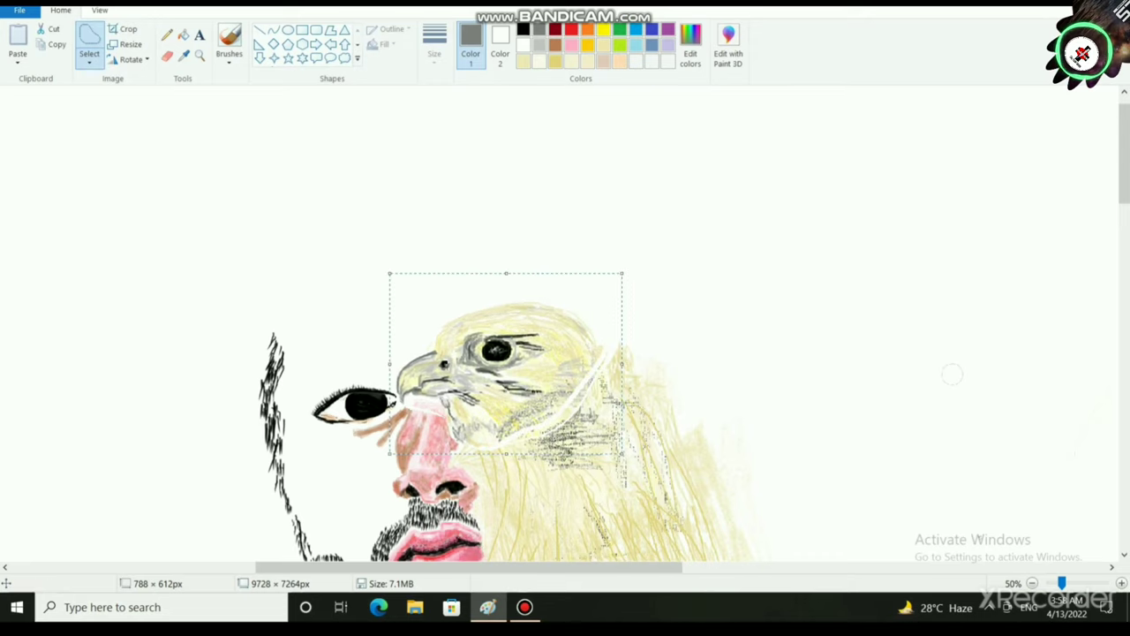
pyautogui.click(707, 303)
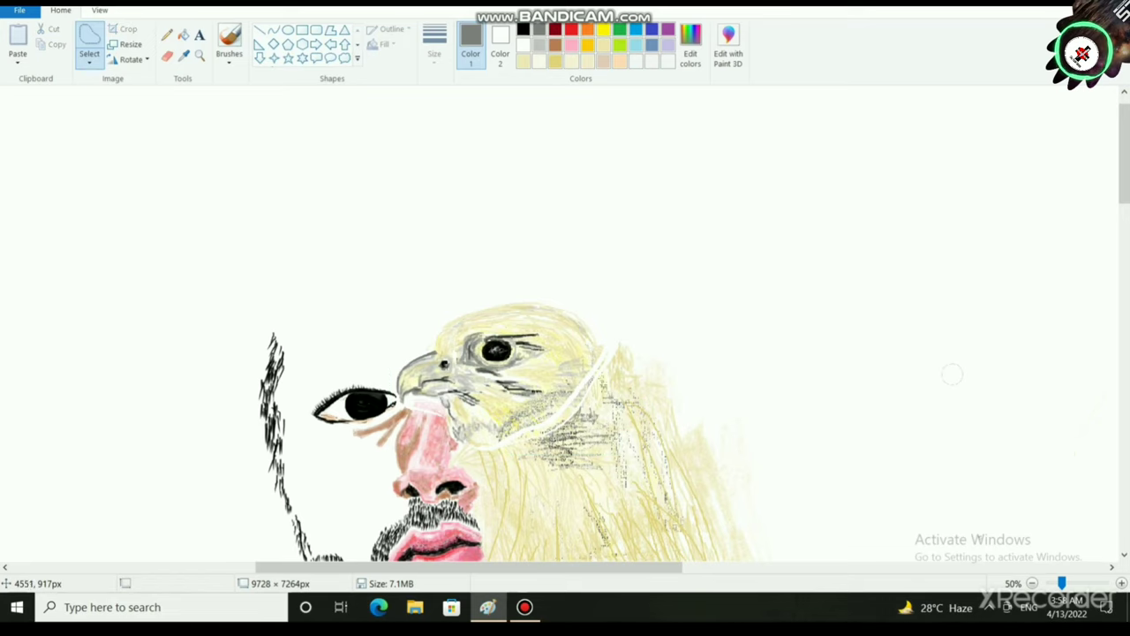
# Step: View the whole drawing in full screen and return to the editing view
pyautogui.scroll(-1, 675, 369)
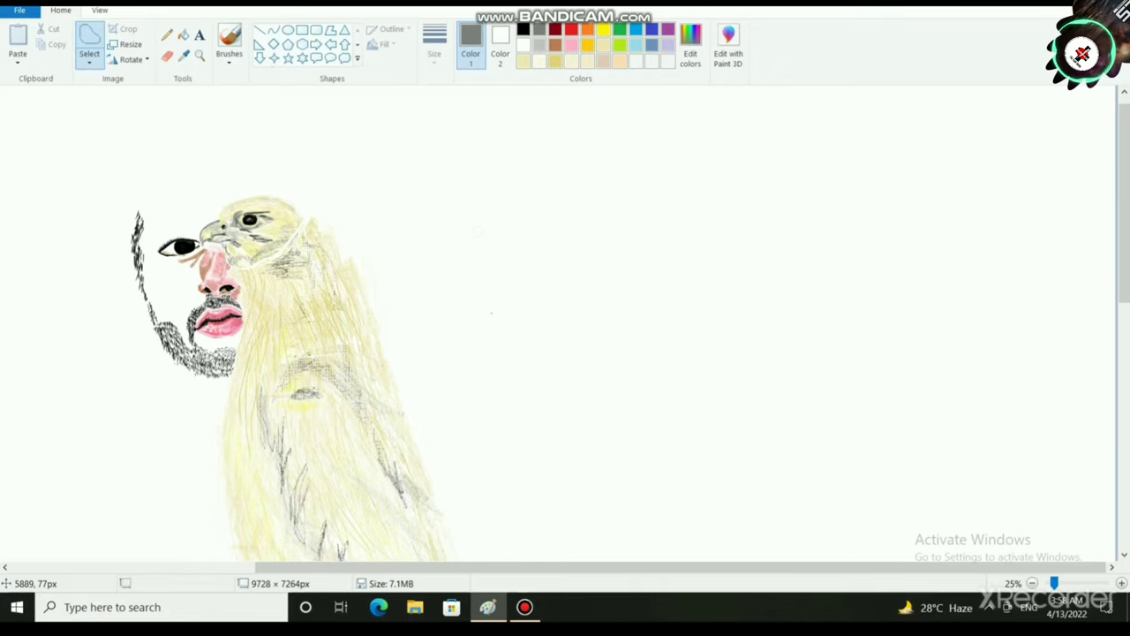
pyautogui.click(100, 10)
pyautogui.click(174, 44)
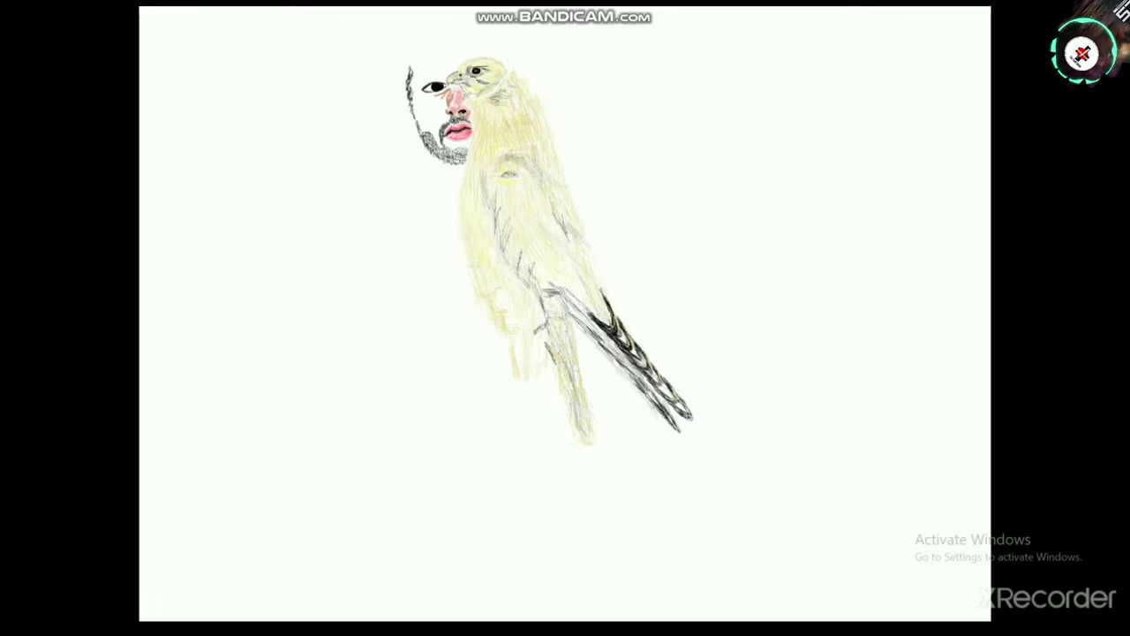
pyautogui.press('Escape')
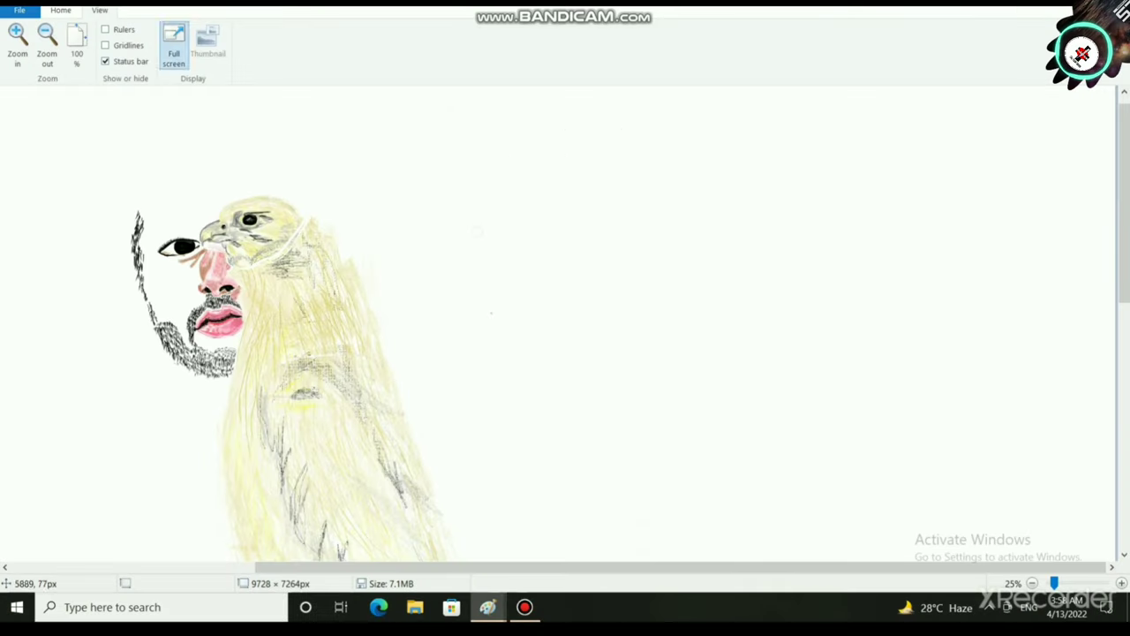
# Step: Reselect the human eye and flatten and widen it to 346 × 135 px beside the beak
pyautogui.scroll(1, 110, 441)
pyautogui.scroll(1, 111, 448)
pyautogui.scroll(-2, 111, 449)
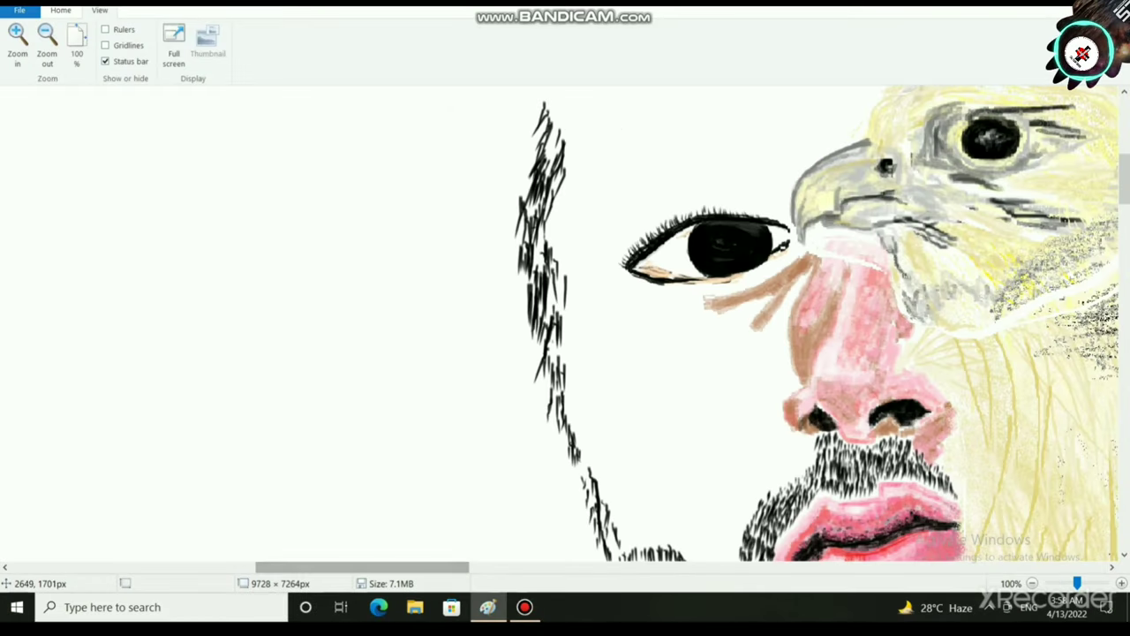
pyautogui.moveTo(280, 567); pyautogui.dragTo(342, 566)
pyautogui.moveTo(386, 201)
pyautogui.mouseDown()
pyautogui.moveTo(298, 274)
pyautogui.moveTo(388, 287)
pyautogui.moveTo(463, 258)
pyautogui.moveTo(473, 234)
pyautogui.moveTo(440, 211)
pyautogui.moveTo(356, 207)
pyautogui.moveTo(384, 229)
pyautogui.mouseUp()
pyautogui.moveTo(286, 286)
pyautogui.mouseDown()
pyautogui.moveTo(264, 296)
pyautogui.moveTo(273, 282)
pyautogui.mouseUp()
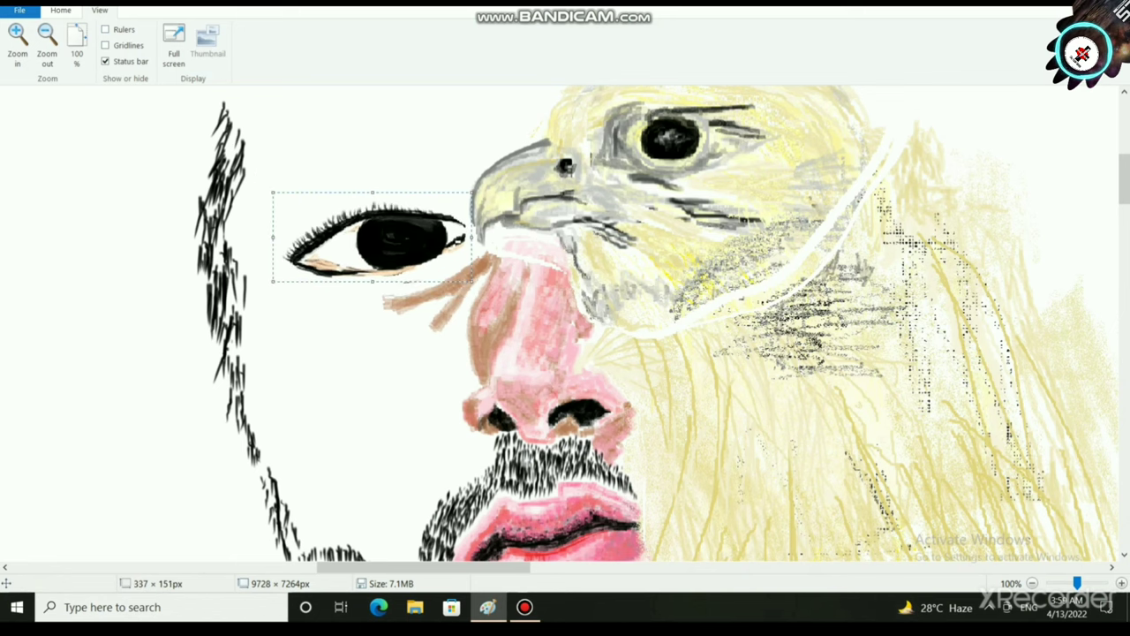
pyautogui.moveTo(273, 192); pyautogui.dragTo(286, 203)
pyautogui.moveTo(285, 243); pyautogui.dragTo(267, 242)
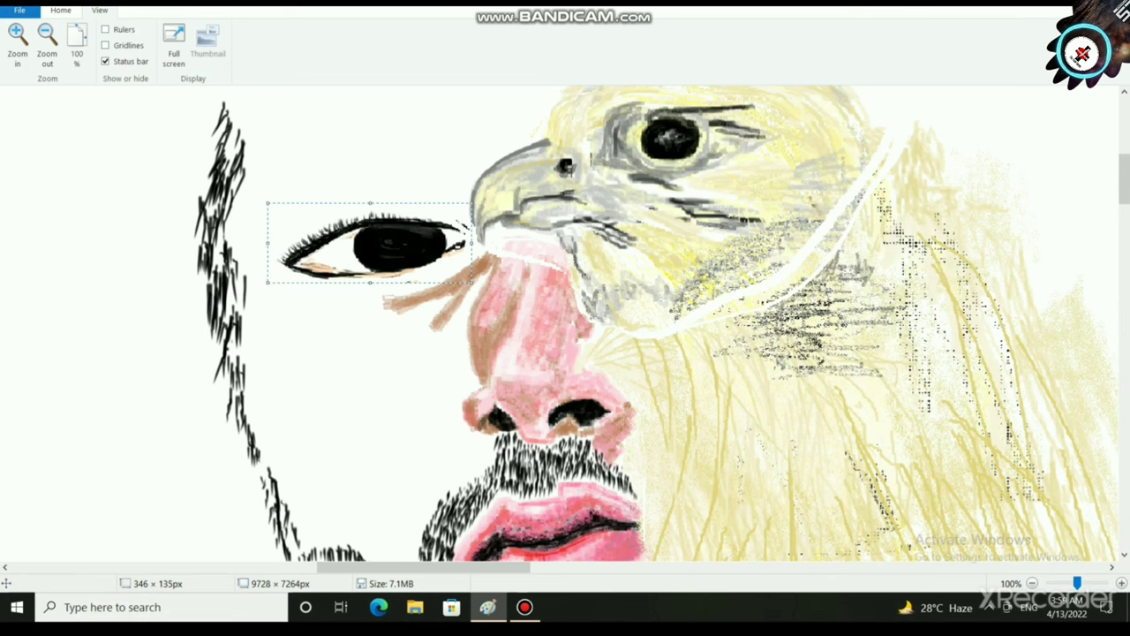
# Step: Shift the selected eye slightly down, resize it to 352 × 147 px, and deselect it
pyautogui.moveTo(268, 282)
pyautogui.mouseDown()
pyautogui.moveTo(306, 260)
pyautogui.moveTo(269, 290)
pyautogui.mouseUp()
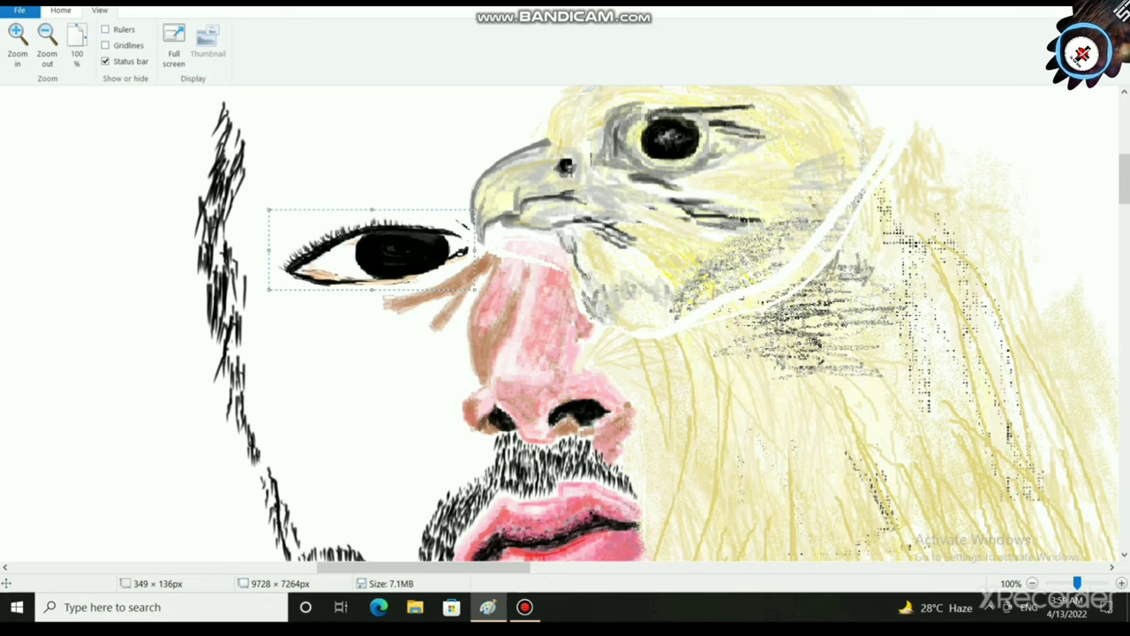
pyautogui.moveTo(269, 210); pyautogui.dragTo(267, 209)
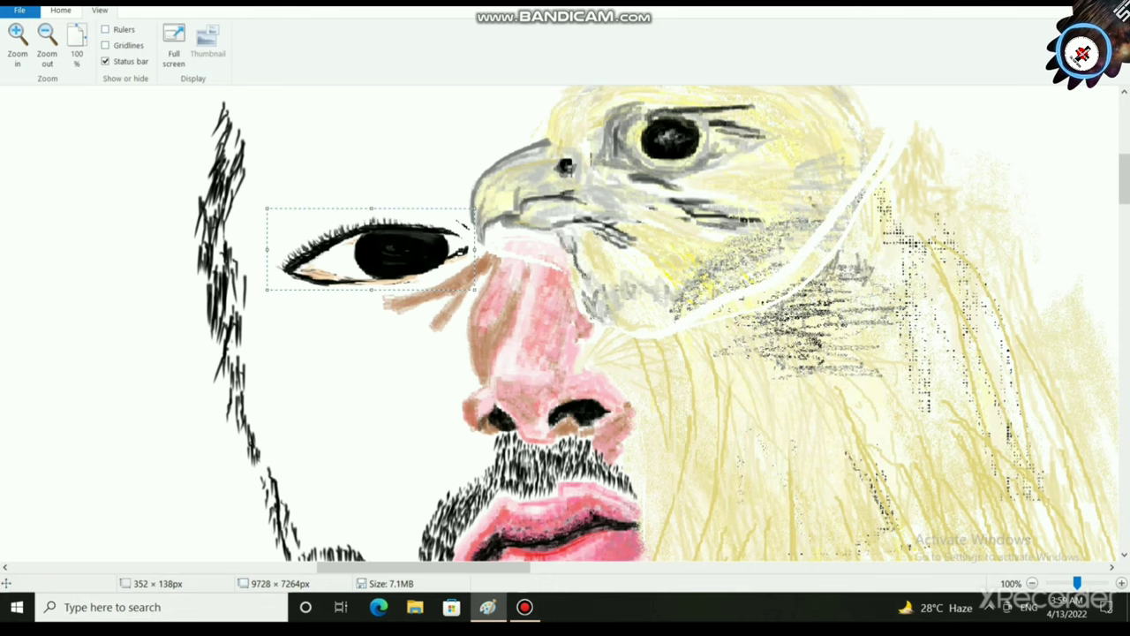
pyautogui.moveTo(371, 209); pyautogui.dragTo(372, 203)
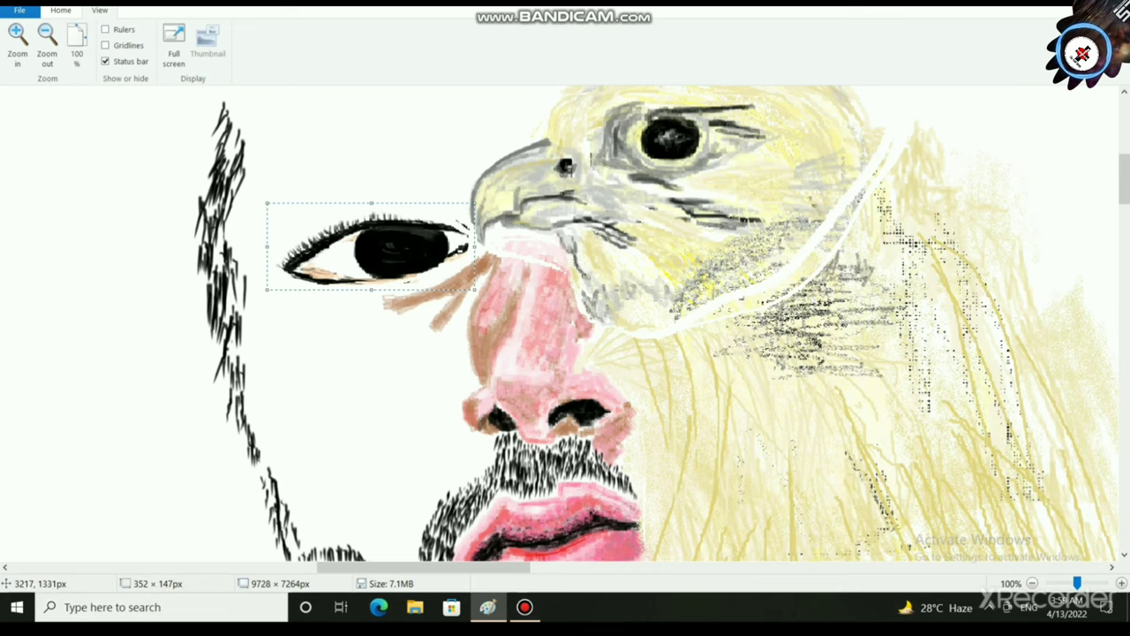
pyautogui.click(336, 386)
# Step: Undo the last reshaping of the human eye
pyautogui.scroll(-2, 317, 389)
pyautogui.scroll(2, 298, 404)
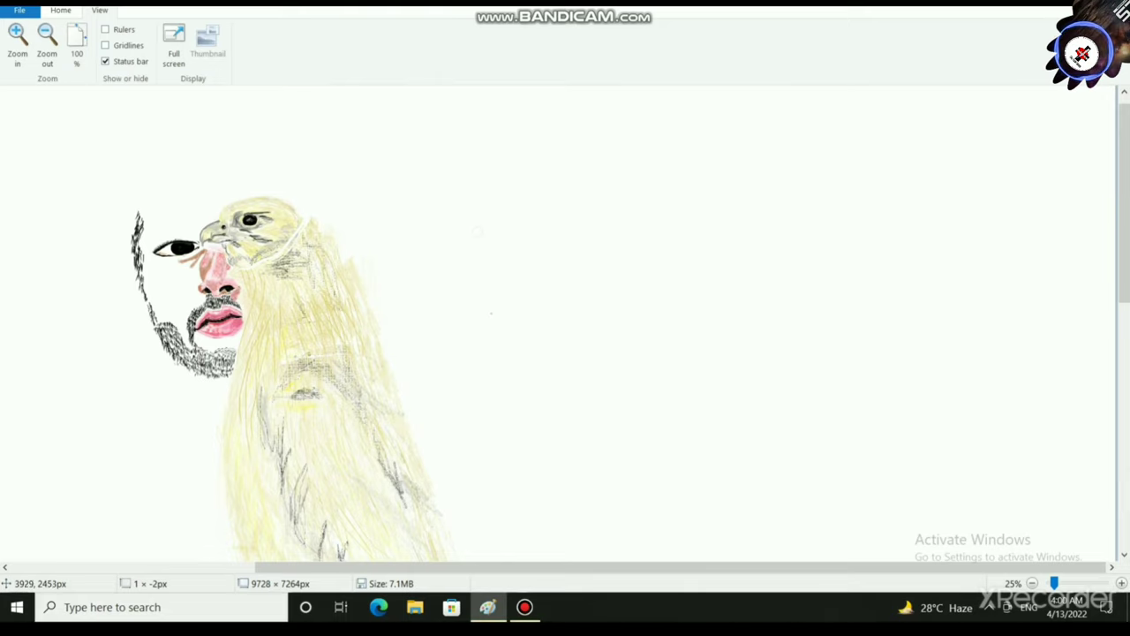
pyautogui.hotkey('ctrl', 'z')
pyautogui.hotkey('ctrl', 'z')
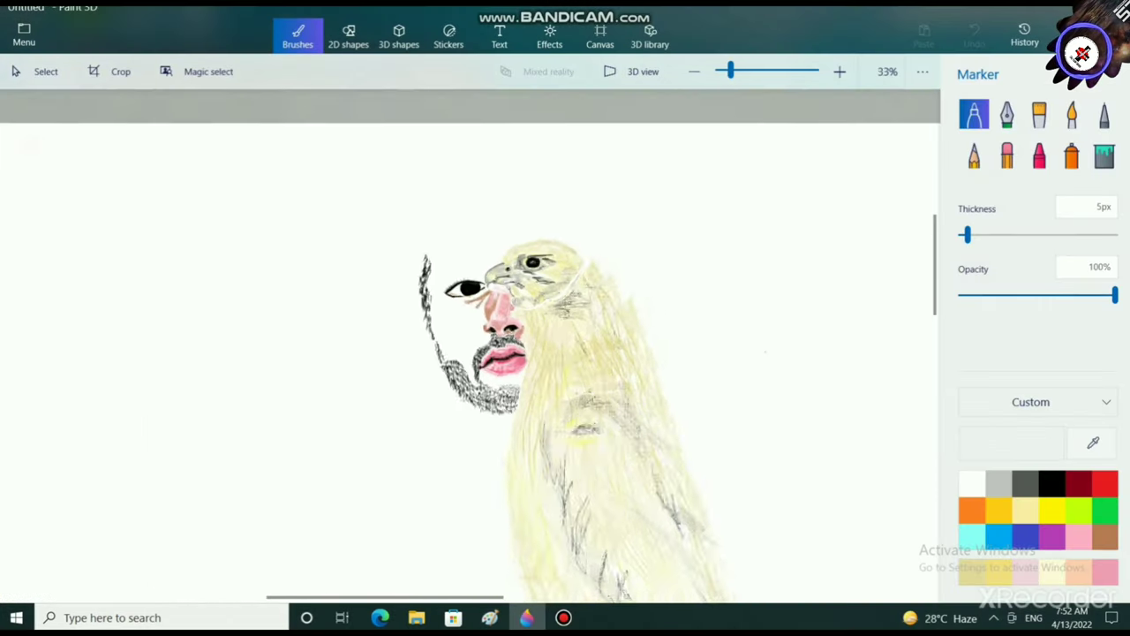
pyautogui.scroll(-4, 469, 345)
pyautogui.scroll(5, 609, 477)
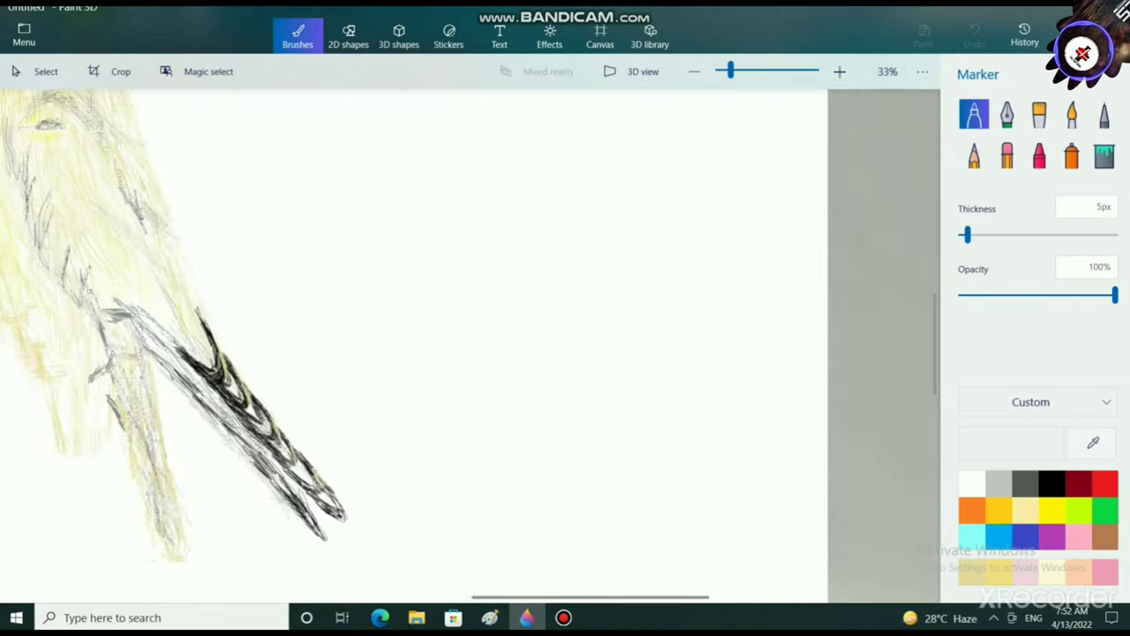
# Step: Set the pencil to 6 px in a pale cream colour with the Polished metal finish for the falcon's neck
pyautogui.scroll(2, 469, 346)
pyautogui.hscroll(-3, 470, 345)
pyautogui.scroll(3, 398, 323)
pyautogui.moveTo(397, 323); pyautogui.dragTo(687, 570)
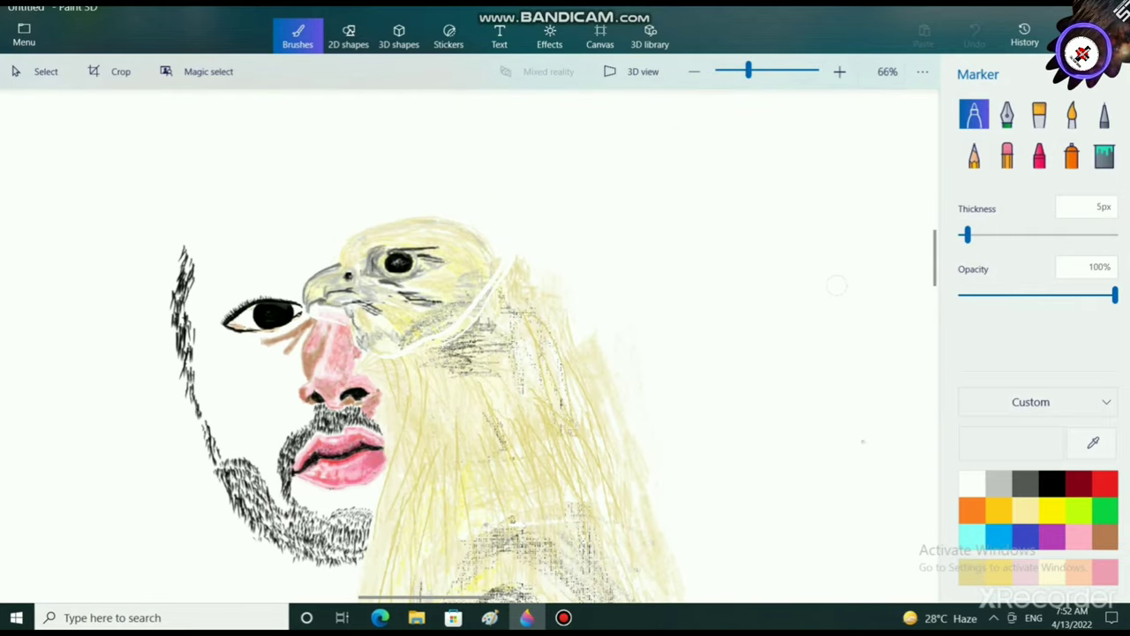
pyautogui.click(1052, 572)
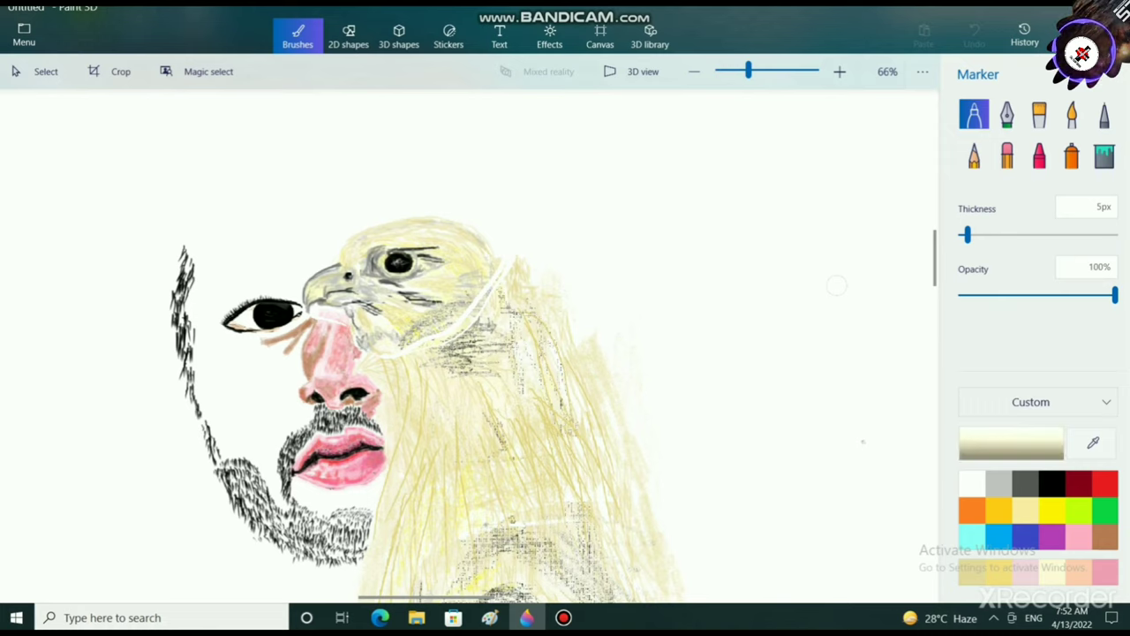
pyautogui.click(973, 156)
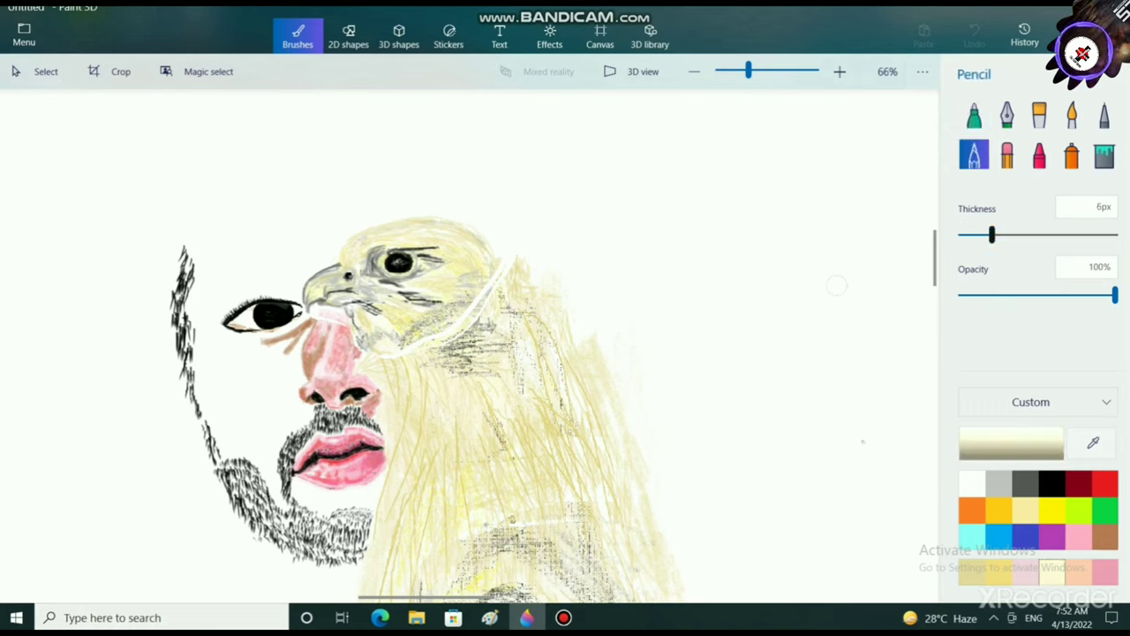
pyautogui.moveTo(991, 235)
pyautogui.mouseDown()
pyautogui.moveTo(970, 235)
pyautogui.moveTo(991, 235)
pyautogui.mouseUp()
pyautogui.click(862, 442)
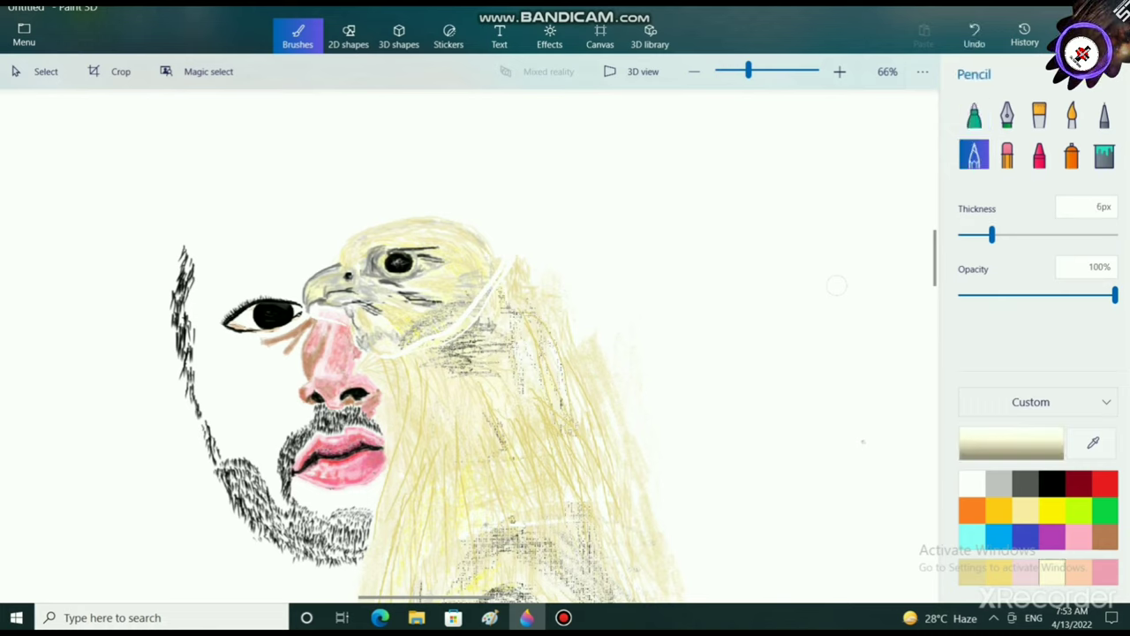
pyautogui.click(837, 285)
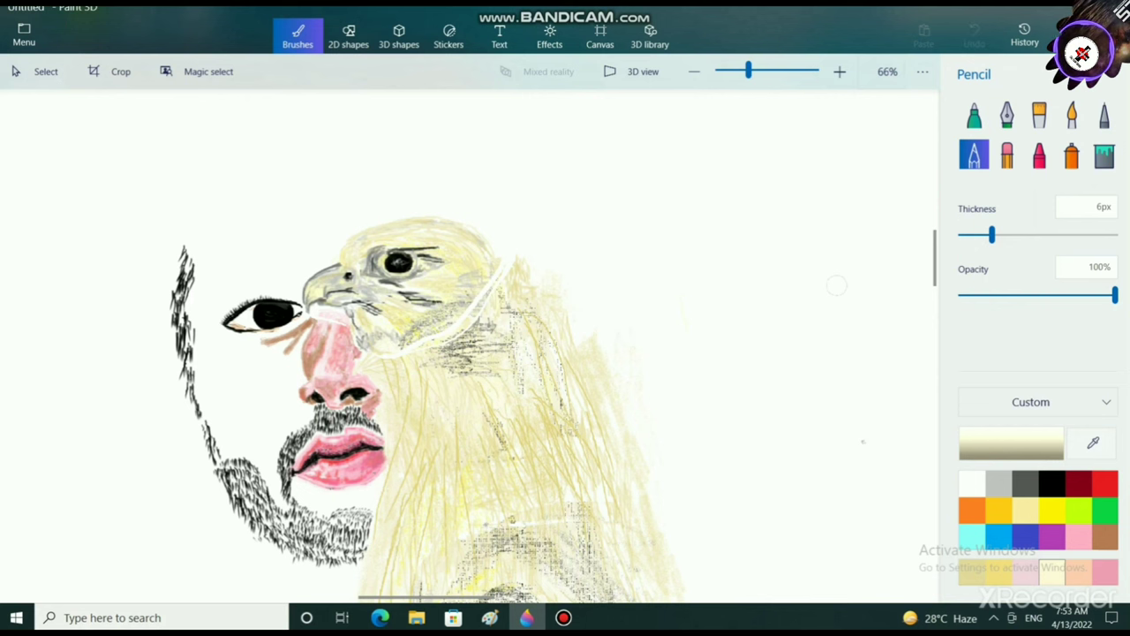
pyautogui.click(836, 285)
pyautogui.scroll(6, 468, 423)
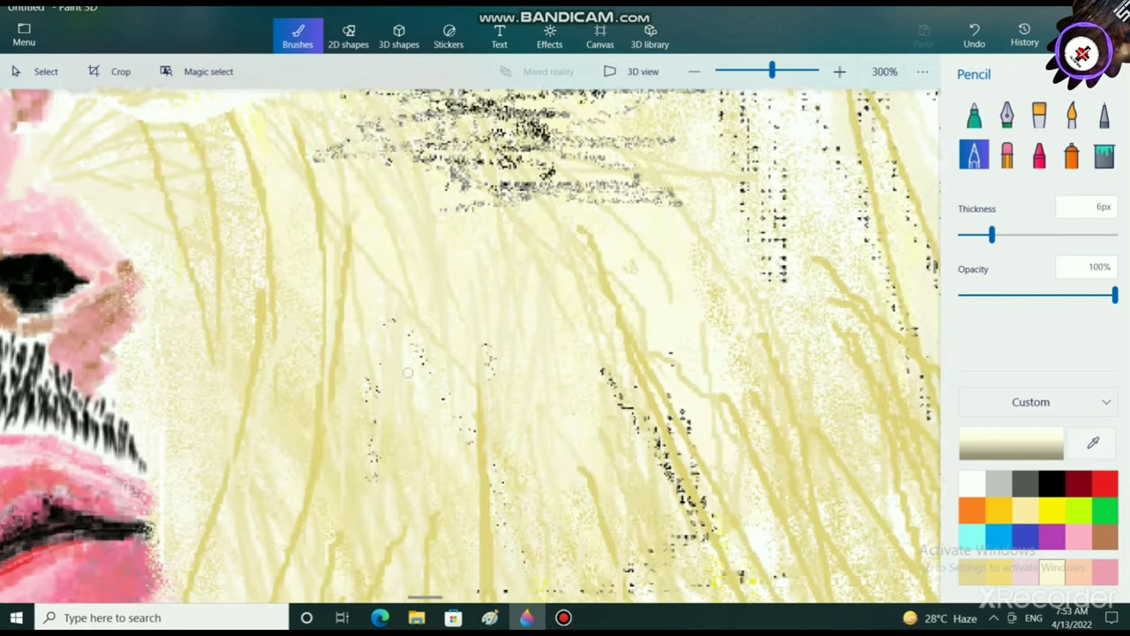
pyautogui.scroll(3, 378, 275)
pyautogui.click(343, 461)
pyautogui.moveTo(342, 461)
pyautogui.mouseDown()
pyautogui.moveTo(262, 332)
pyautogui.moveTo(306, 437)
pyautogui.moveTo(278, 424)
pyautogui.mouseUp()
pyautogui.click(1030, 402)
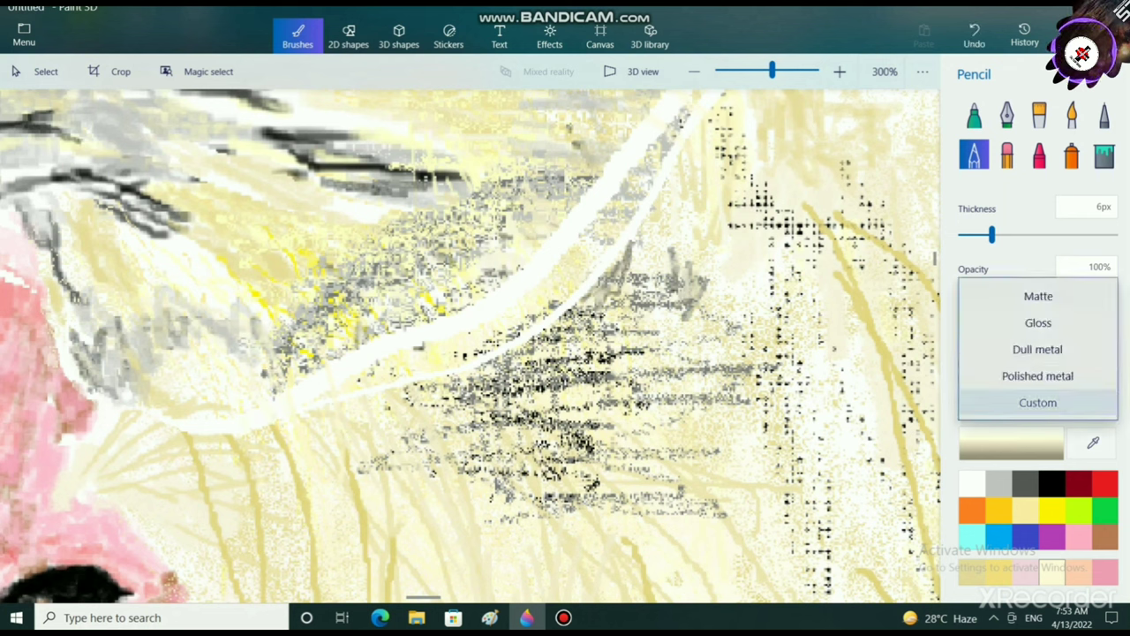
pyautogui.click(1037, 375)
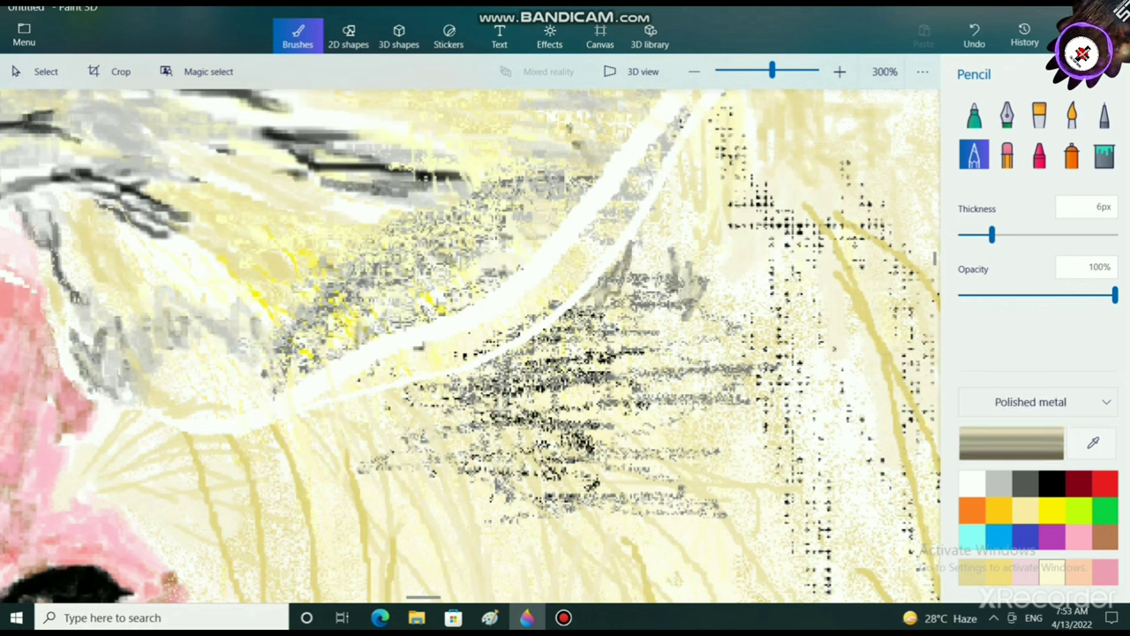
# Step: Shade pale cream pencil strokes across the white band between the falcon's cheek and neck
pyautogui.moveTo(468, 363); pyautogui.dragTo(402, 280)
pyautogui.moveTo(506, 371); pyautogui.dragTo(424, 265)
pyautogui.moveTo(524, 328); pyautogui.dragTo(439, 252)
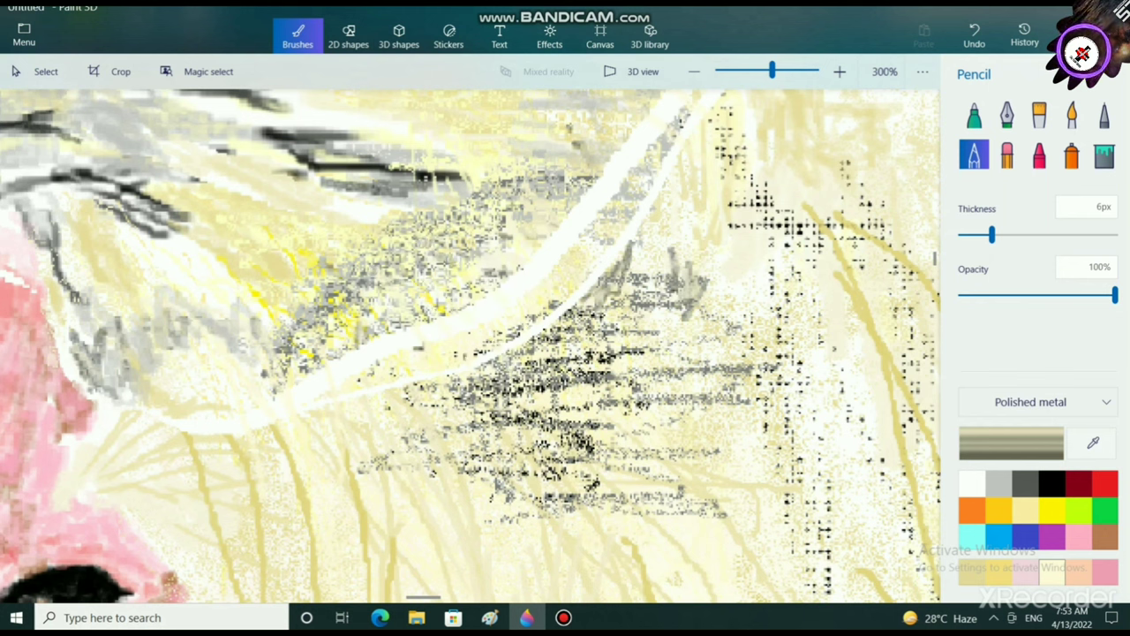
pyautogui.moveTo(568, 319); pyautogui.dragTo(472, 235)
pyautogui.moveTo(991, 235)
pyautogui.mouseDown()
pyautogui.moveTo(1001, 234)
pyautogui.moveTo(992, 234)
pyautogui.mouseUp()
pyautogui.moveTo(662, 309); pyautogui.dragTo(610, 268)
pyautogui.moveTo(652, 337); pyautogui.dragTo(600, 274)
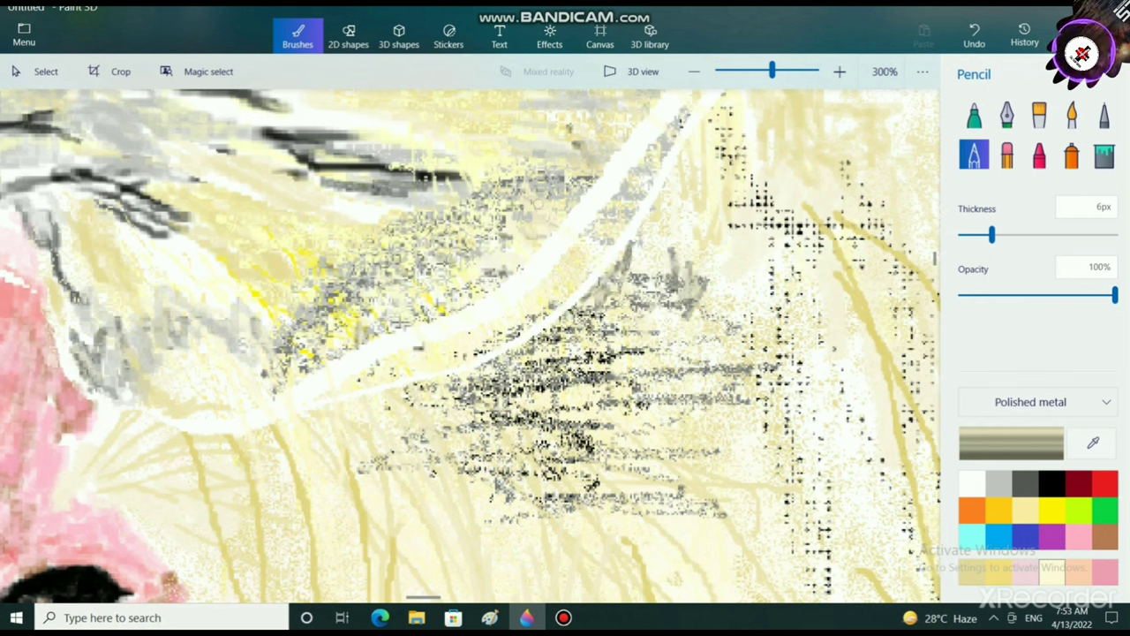
pyautogui.moveTo(619, 359); pyautogui.dragTo(498, 258)
pyautogui.moveTo(602, 387); pyautogui.dragTo(504, 270)
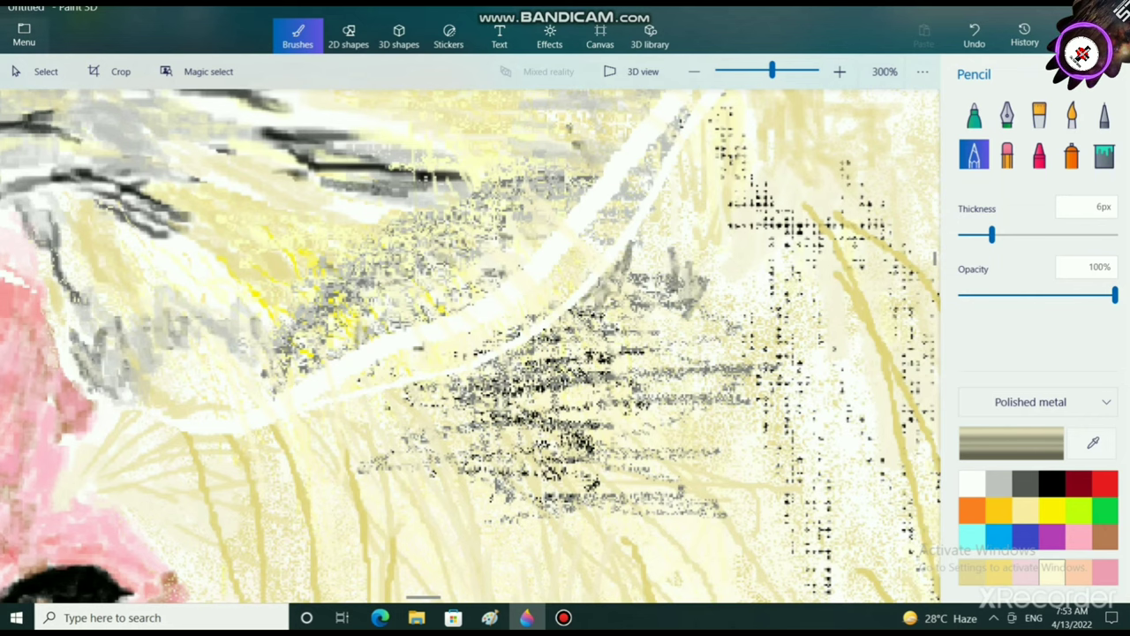
# Step: Change the pencil colour to the light yellow swatch and draw short strokes across the lower part of the white neck band
pyautogui.click(24, 35)
pyautogui.click(24, 35)
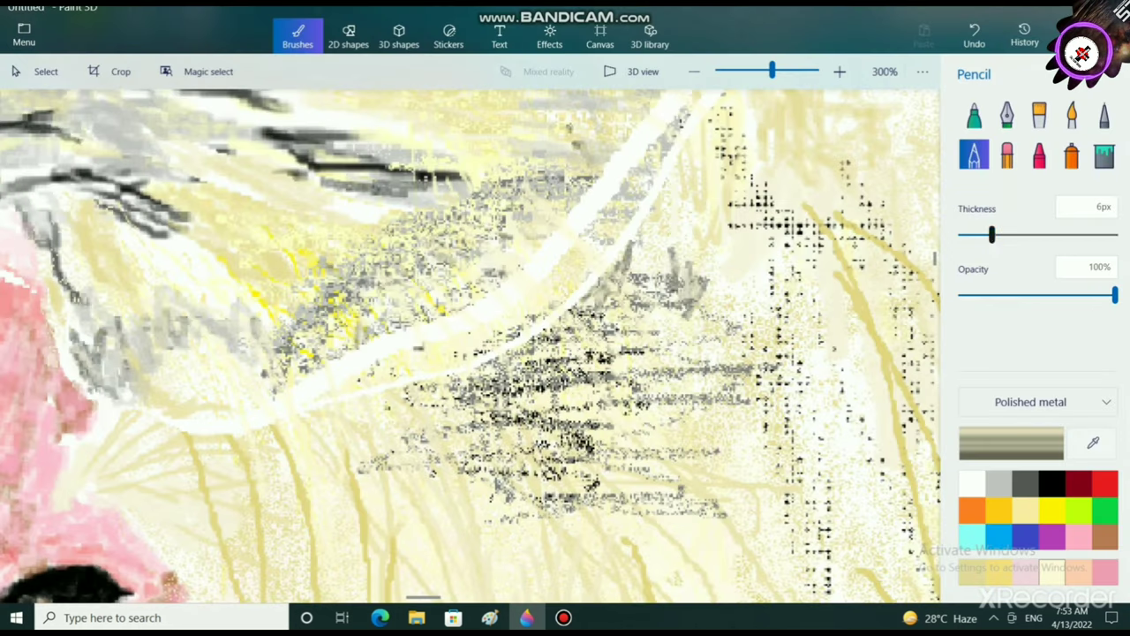
pyautogui.click(1025, 510)
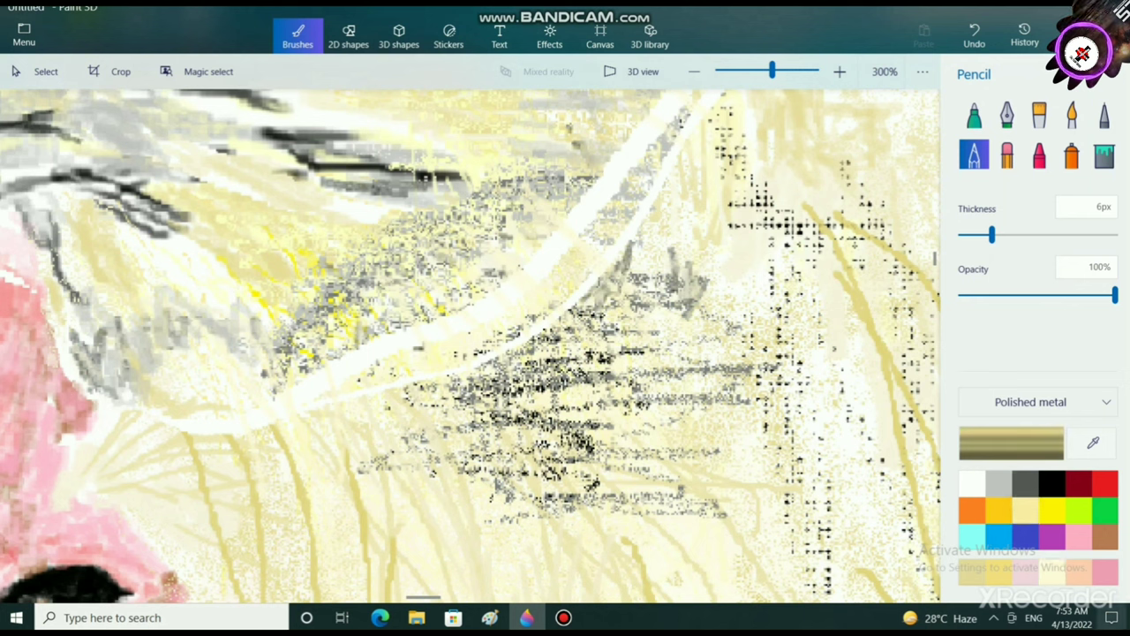
pyautogui.click(1093, 444)
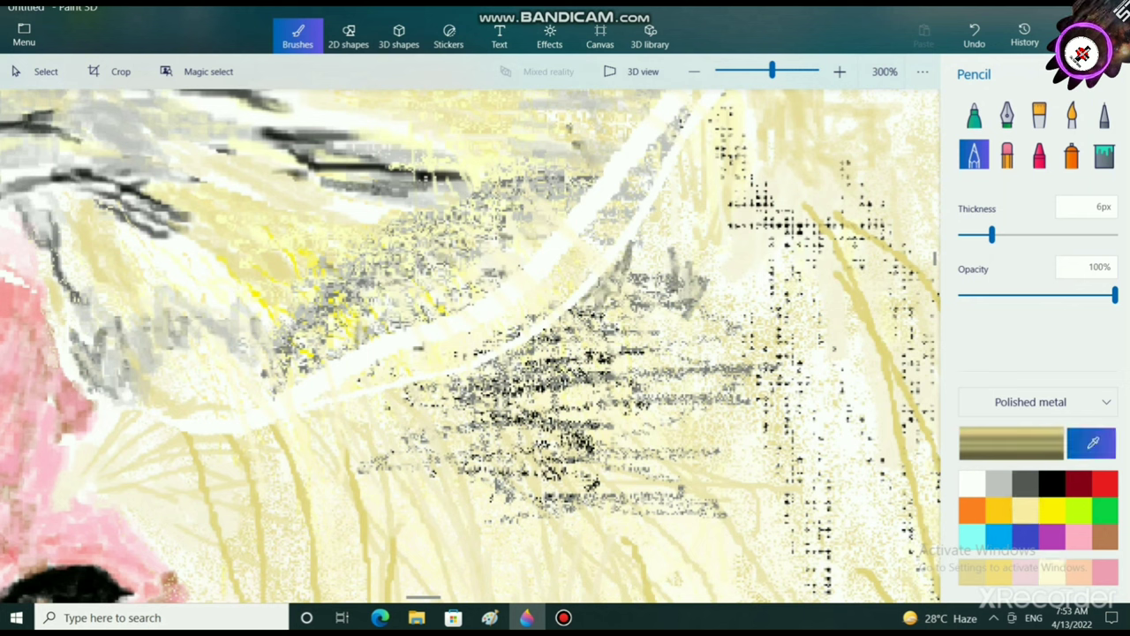
pyautogui.click(1037, 402)
pyautogui.click(1037, 403)
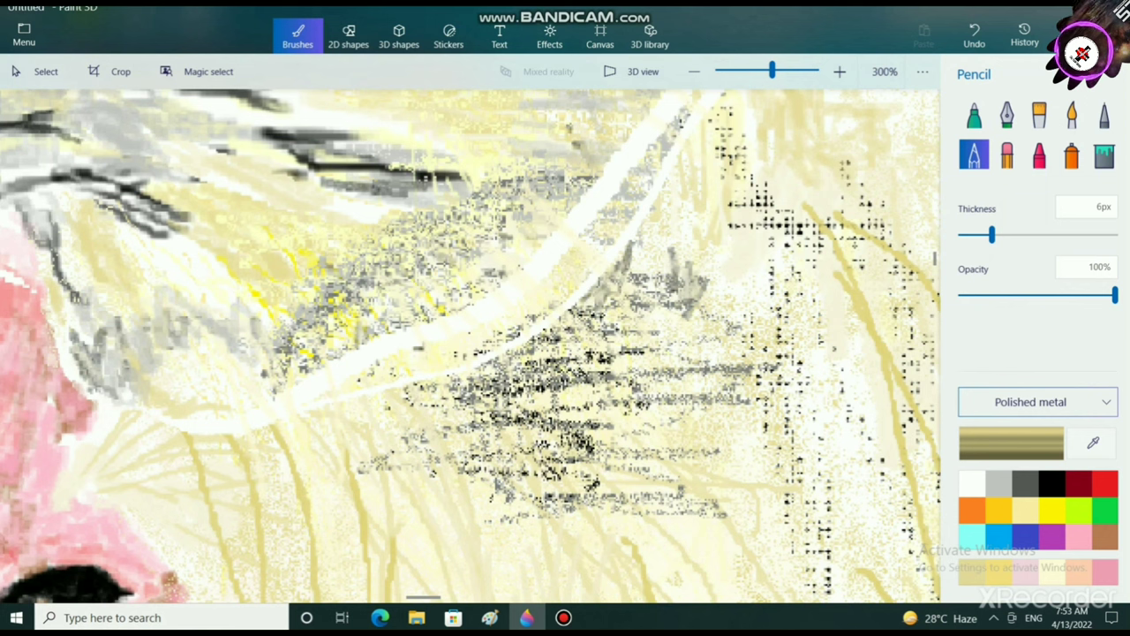
pyautogui.moveTo(447, 354); pyautogui.dragTo(419, 299)
pyautogui.moveTo(396, 352); pyautogui.dragTo(344, 278)
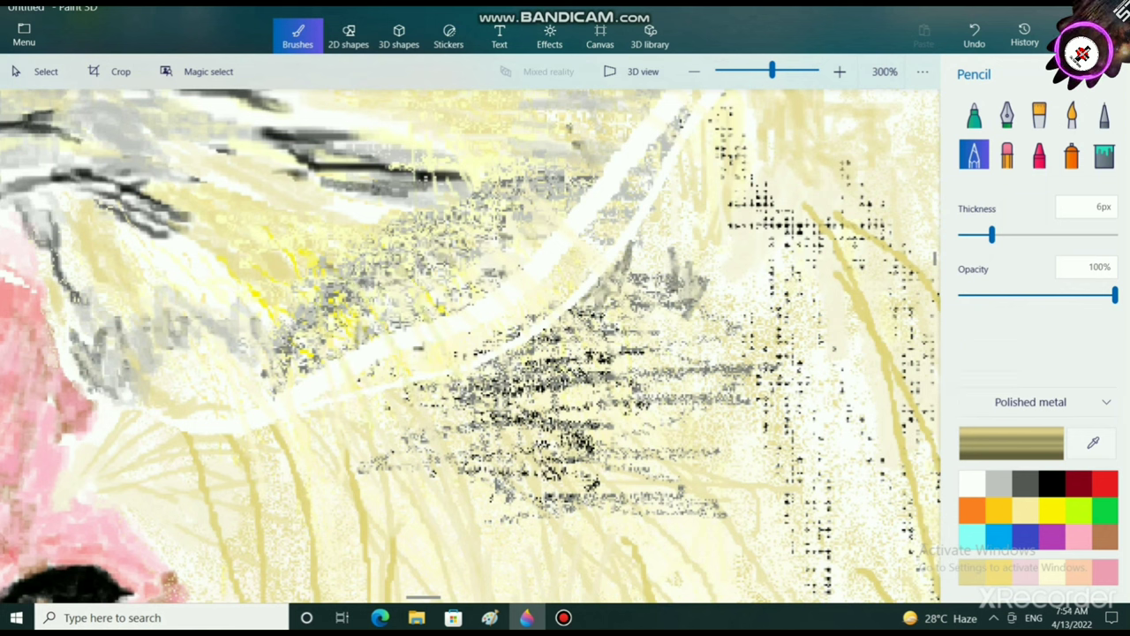
# Step: Reduce the pencil thickness to 5 px and draw fine yellow feather strokes across the whole white neck band
pyautogui.moveTo(991, 235); pyautogui.dragTo(961, 235)
pyautogui.moveTo(513, 423)
pyautogui.mouseDown()
pyautogui.moveTo(496, 378)
pyautogui.moveTo(513, 263)
pyautogui.moveTo(502, 237)
pyautogui.mouseUp()
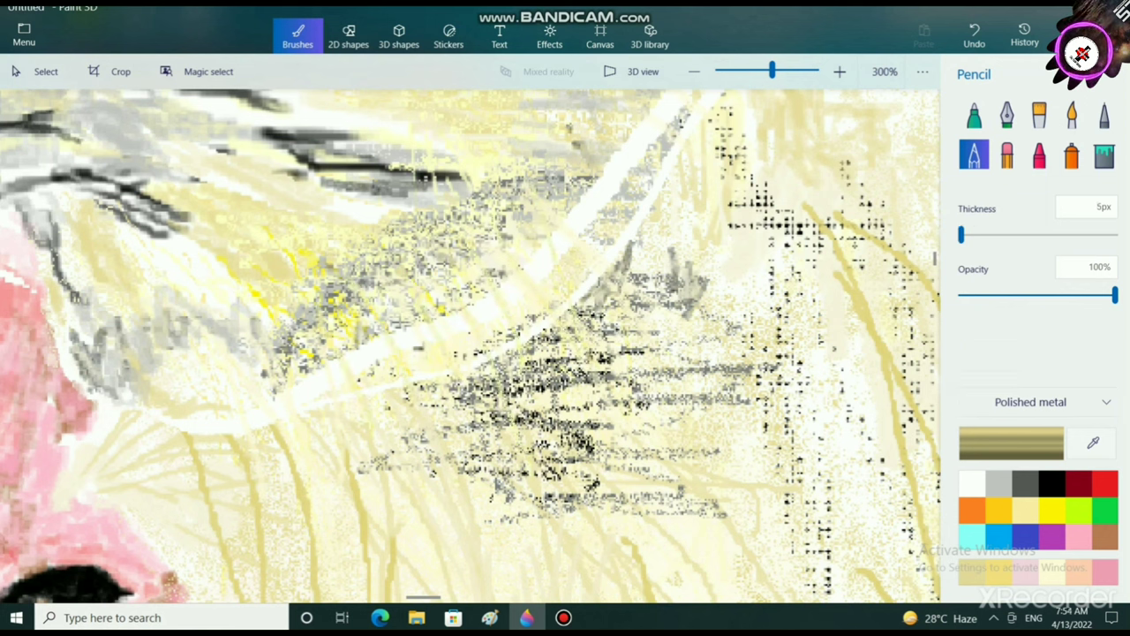
pyautogui.moveTo(594, 219); pyautogui.dragTo(571, 136)
pyautogui.moveTo(674, 217); pyautogui.dragTo(632, 132)
pyautogui.moveTo(632, 216); pyautogui.dragTo(606, 169)
pyautogui.moveTo(607, 304); pyautogui.dragTo(553, 169)
pyautogui.moveTo(542, 342); pyautogui.dragTo(517, 175)
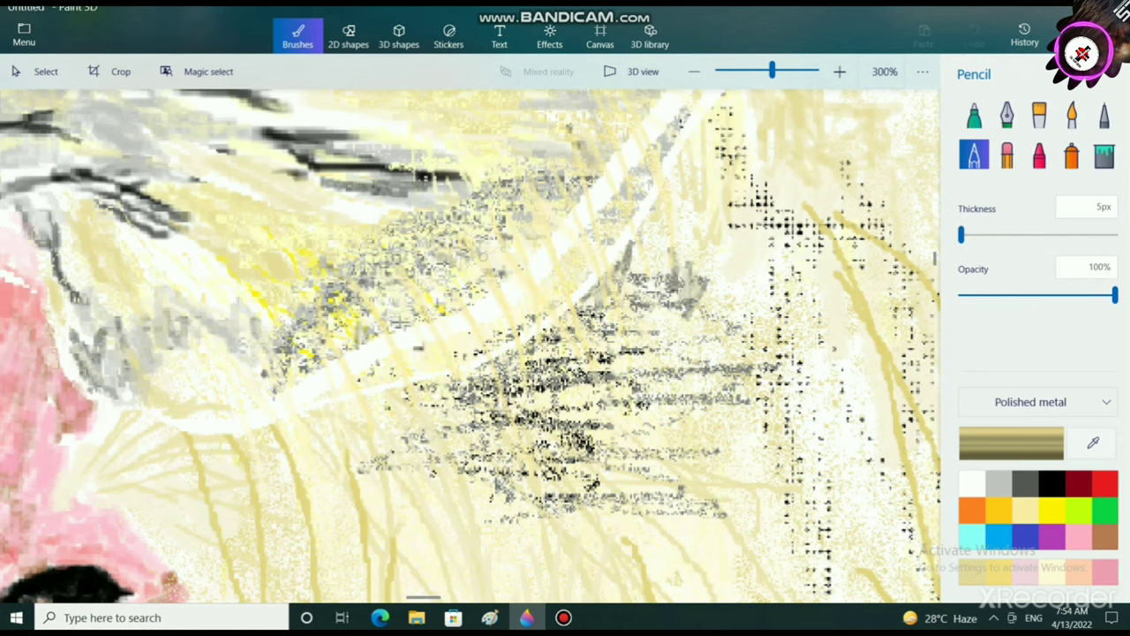
pyautogui.moveTo(506, 393); pyautogui.dragTo(461, 299)
pyautogui.moveTo(473, 410); pyautogui.dragTo(417, 291)
pyautogui.moveTo(332, 391); pyautogui.dragTo(313, 348)
pyautogui.moveTo(306, 409); pyautogui.dragTo(273, 340)
pyautogui.moveTo(257, 429); pyautogui.dragTo(201, 337)
pyautogui.moveTo(187, 413); pyautogui.dragTo(175, 375)
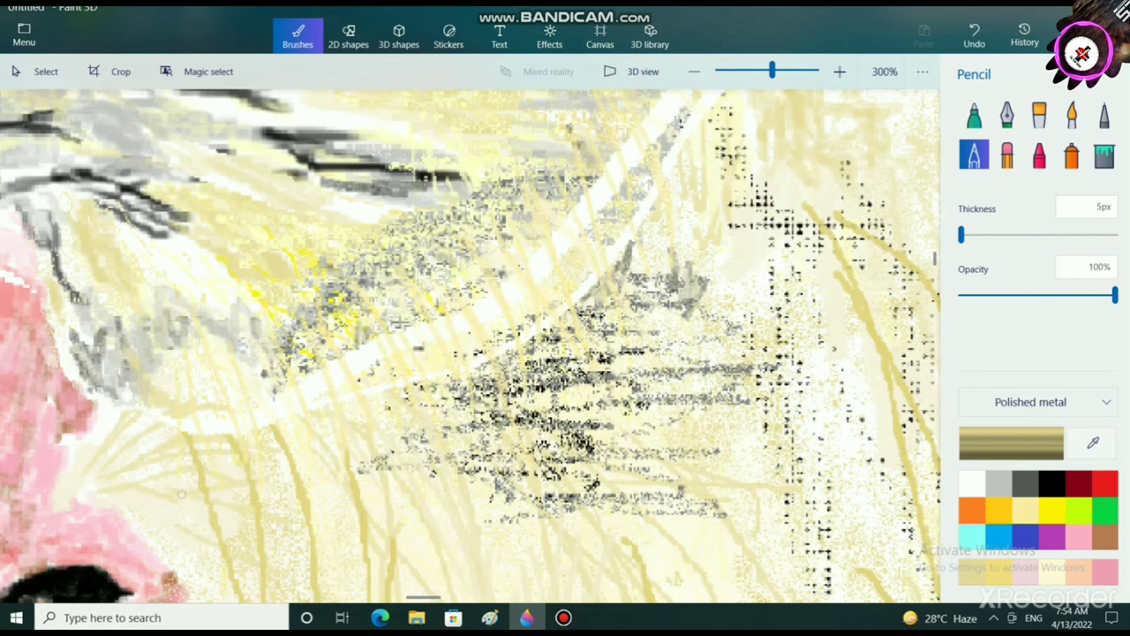
# Step: Add fine yellow feather strokes at the nape and down over the falcon's body and wing
pyautogui.scroll(3, 371, 487)
pyautogui.scroll(-6, 349, 397)
pyautogui.scroll(2, 353, 286)
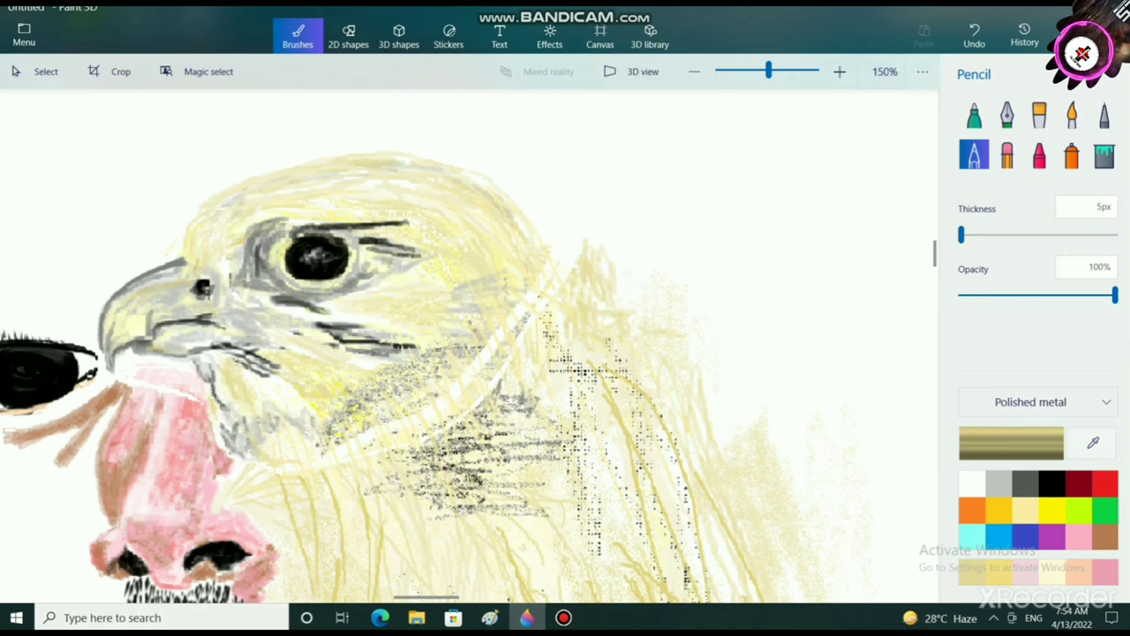
pyautogui.scroll(-5, 470, 346)
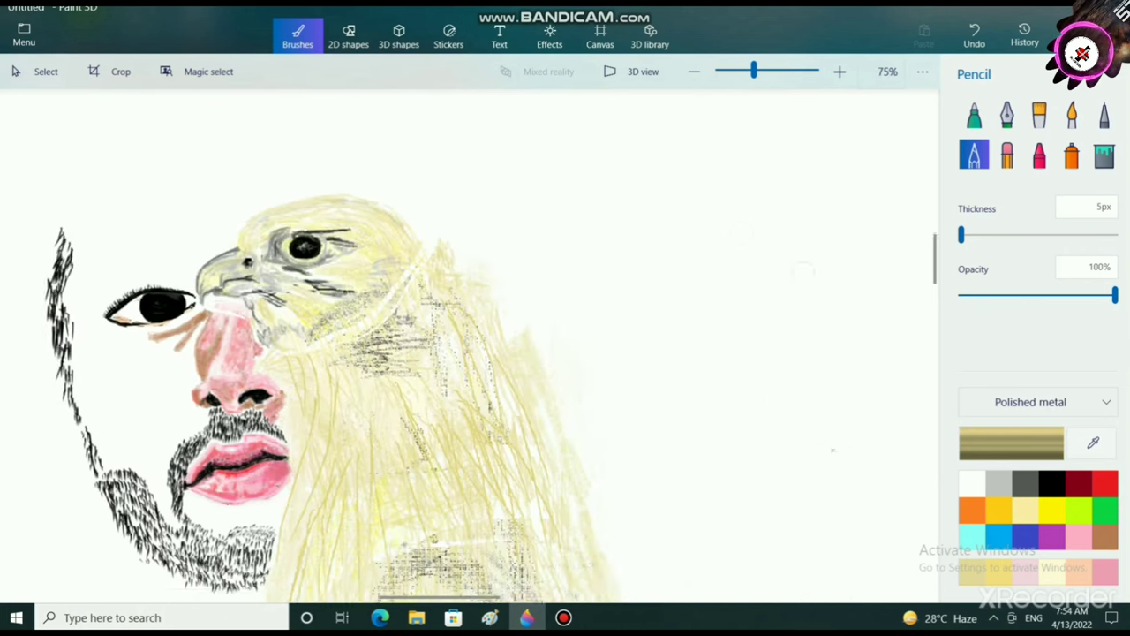
pyautogui.scroll(5, 441, 468)
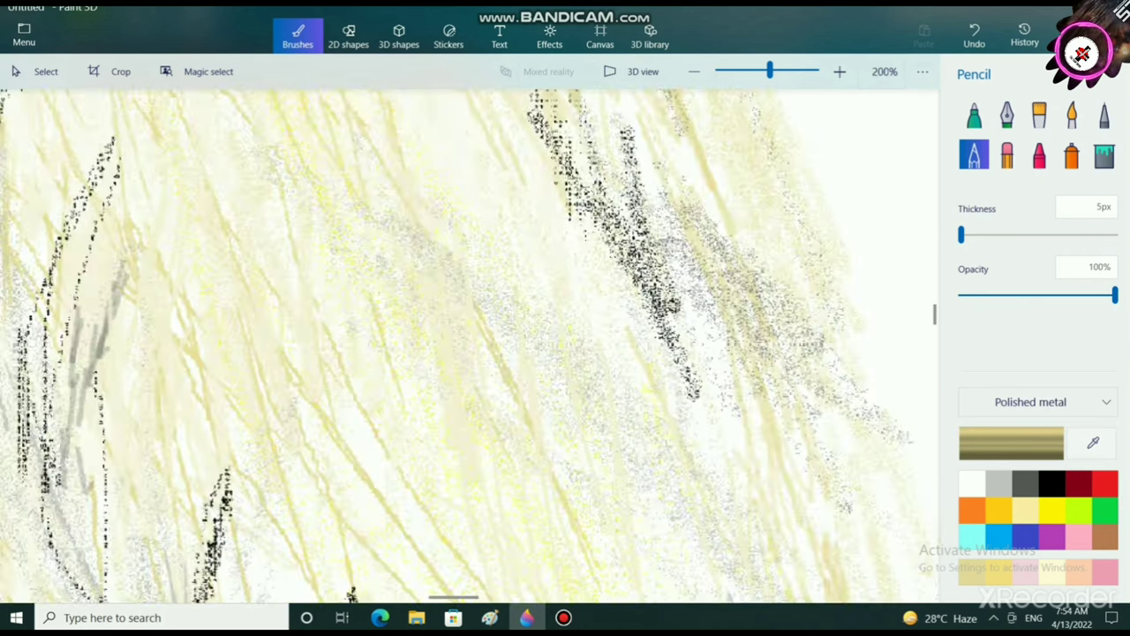
pyautogui.scroll(-2, 461, 421)
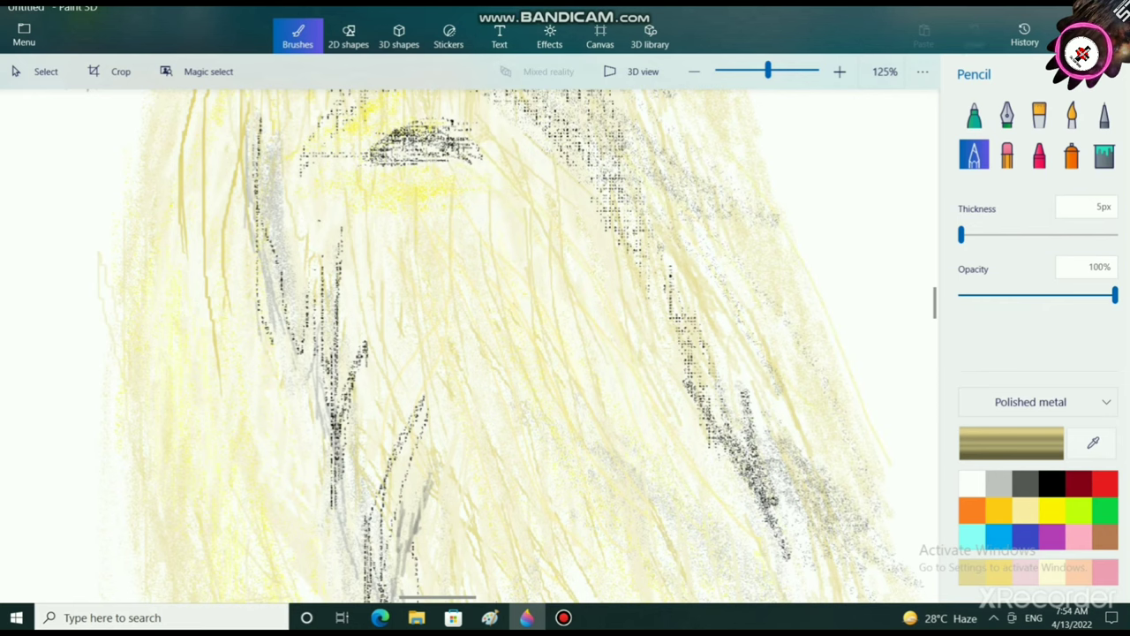
pyautogui.scroll(-3, 442, 368)
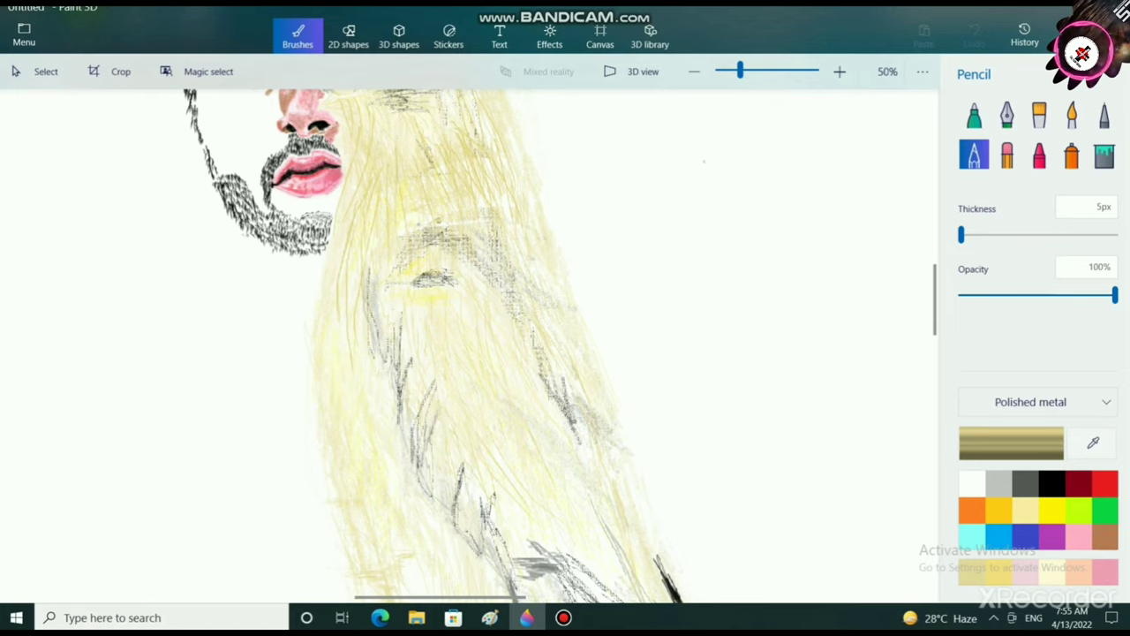
pyautogui.scroll(-2, 468, 344)
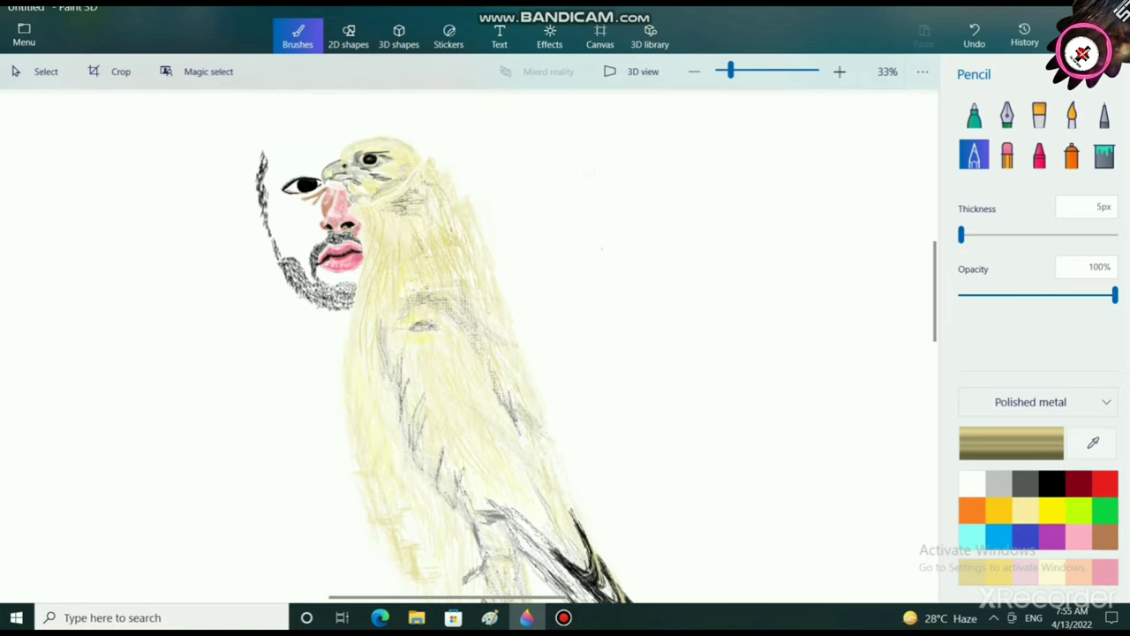
# Step: Switch the pencil to black and darken the front edge of the falcon's wing
pyautogui.scroll(5, 491, 315)
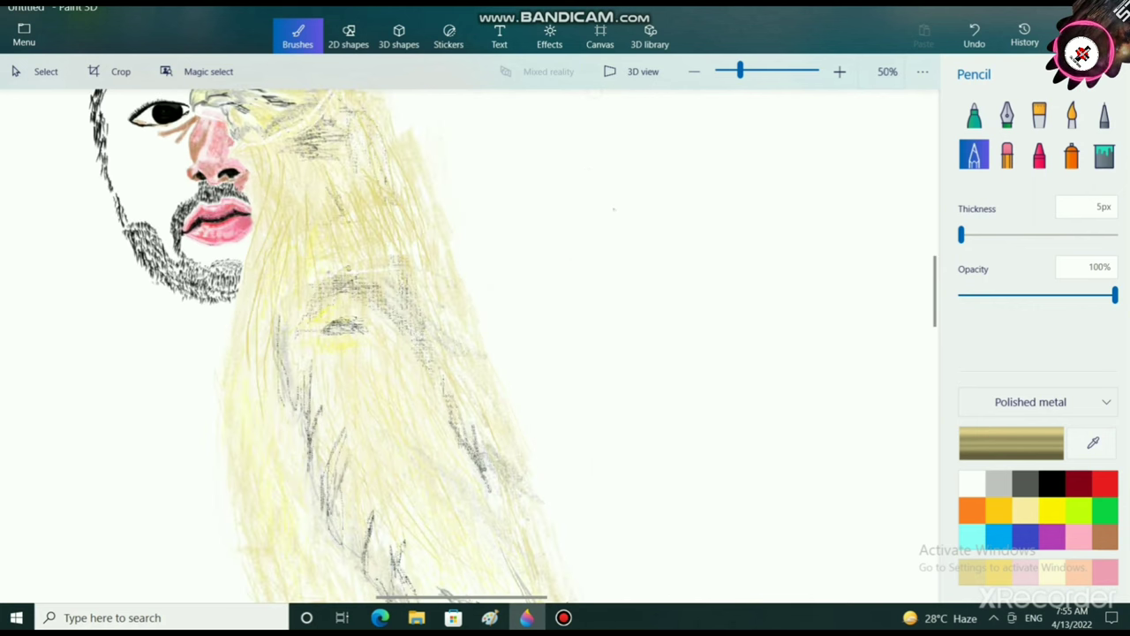
pyautogui.click(1051, 484)
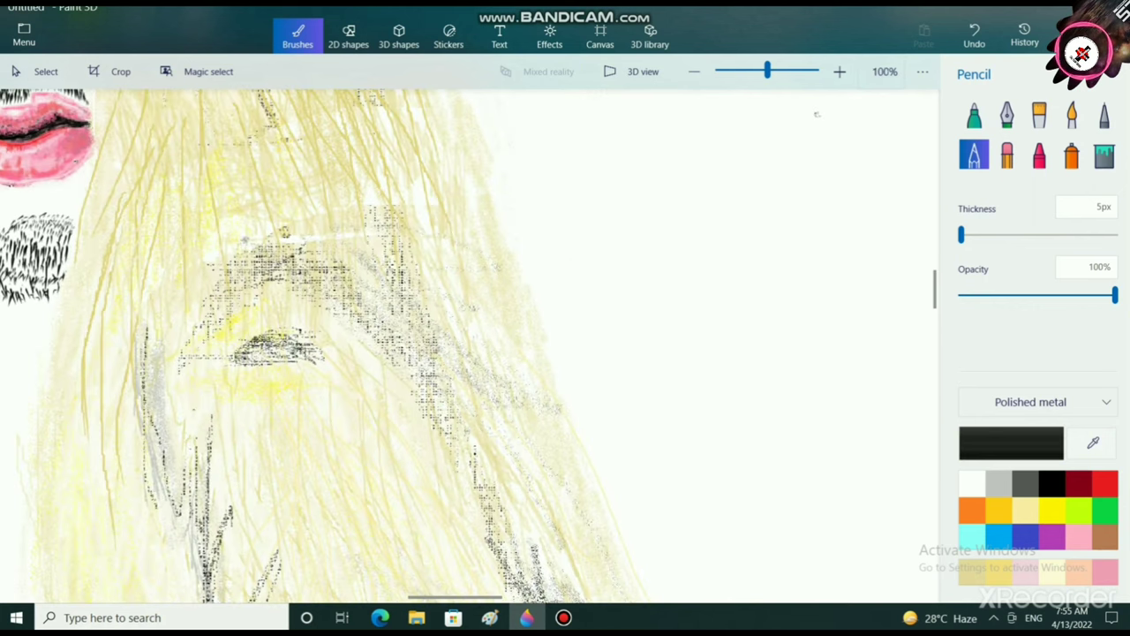
pyautogui.scroll(-2, 204, 378)
pyautogui.moveTo(203, 422)
pyautogui.mouseDown()
pyautogui.moveTo(219, 482)
pyautogui.moveTo(203, 466)
pyautogui.moveTo(210, 488)
pyautogui.mouseUp()
pyautogui.scroll(-2, 228, 463)
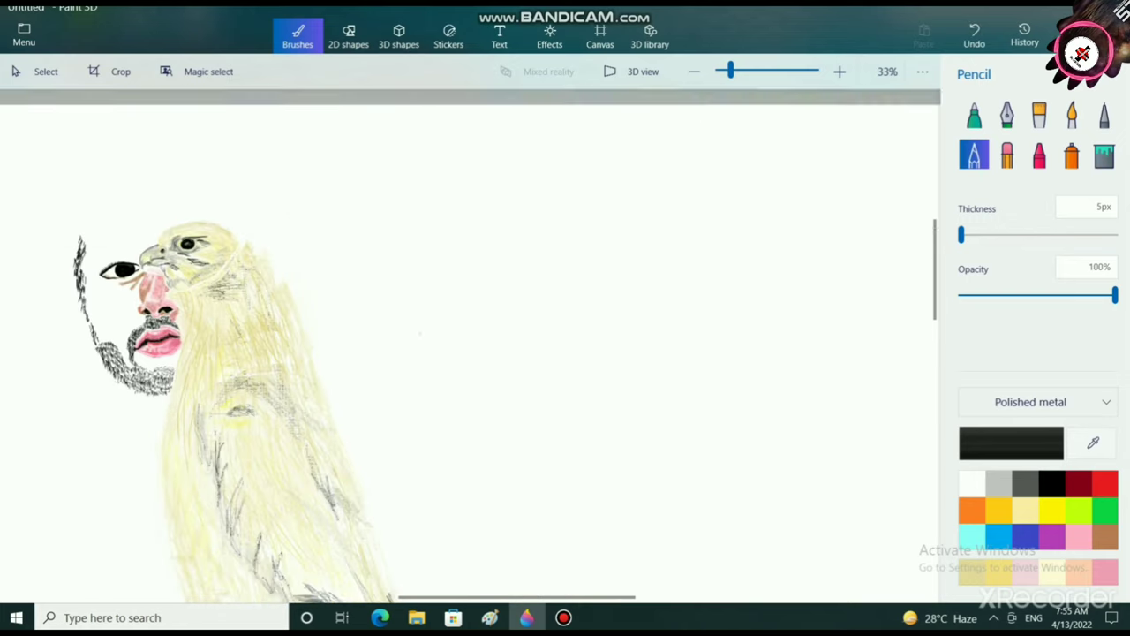
# Step: Outline curved, pointed feathers in black along the lower front edge of the falcon's wing
pyautogui.scroll(-3, 420, 333)
pyautogui.hscroll(1, 420, 332)
pyautogui.scroll(4, 208, 391)
pyautogui.hscroll(-2, 209, 391)
pyautogui.scroll(1, 208, 391)
pyautogui.moveTo(251, 282); pyautogui.dragTo(210, 404)
pyautogui.moveTo(240, 300); pyautogui.dragTo(212, 403)
pyautogui.moveTo(182, 251)
pyautogui.mouseDown()
pyautogui.moveTo(171, 328)
pyautogui.moveTo(209, 384)
pyautogui.mouseUp()
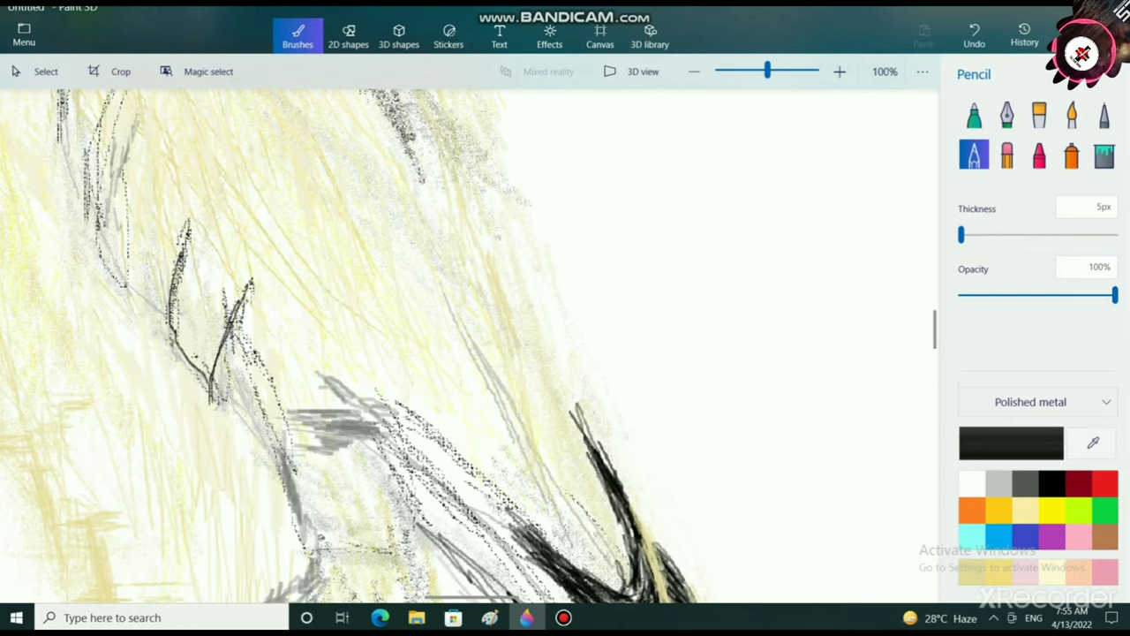
pyautogui.moveTo(231, 251); pyautogui.dragTo(225, 267)
pyautogui.moveTo(197, 344); pyautogui.dragTo(195, 358)
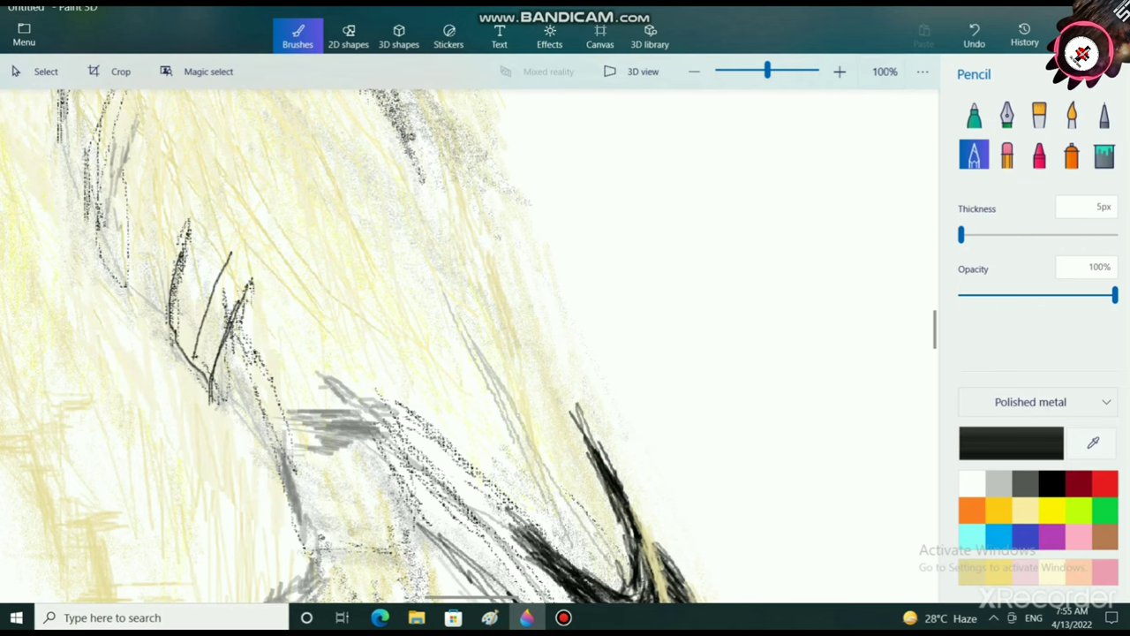
pyautogui.moveTo(144, 111)
pyautogui.mouseDown()
pyautogui.moveTo(100, 228)
pyautogui.moveTo(141, 294)
pyautogui.moveTo(149, 171)
pyautogui.moveTo(196, 98)
pyautogui.mouseUp()
pyautogui.scroll(1, 153, 222)
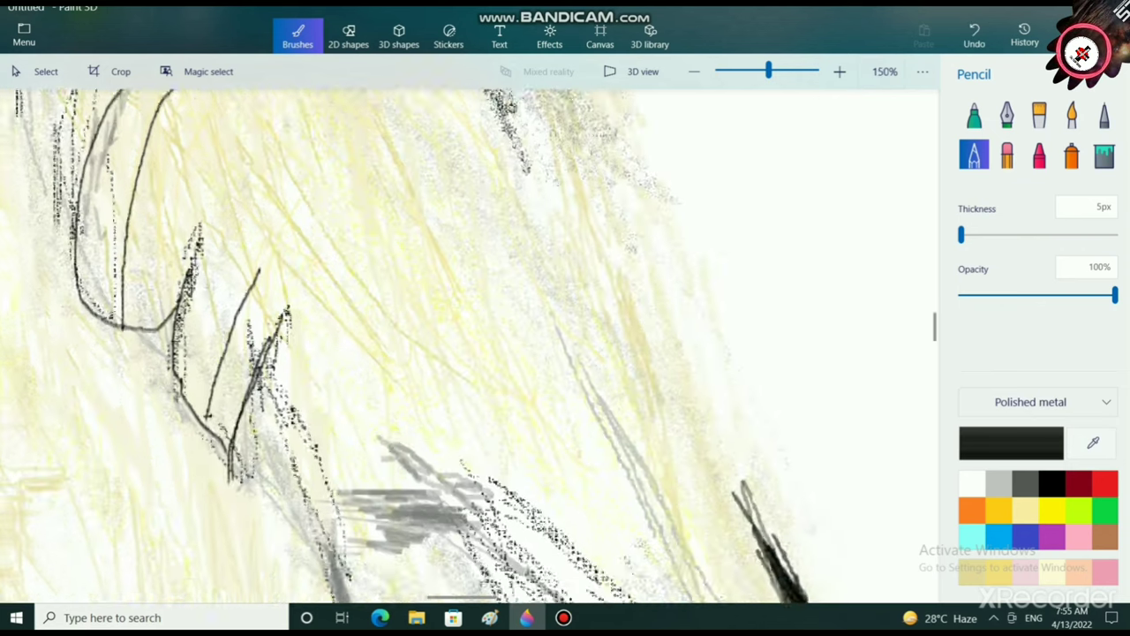
# Step: Switch the pencil to white and soften the black outlines of the curved feather on the wing's lower front edge with short strokes
pyautogui.scroll(-2, 160, 263)
pyautogui.scroll(-4, 348, 295)
pyautogui.scroll(1, 349, 295)
pyautogui.scroll(-1, 371, 292)
pyautogui.scroll(1, 512, 231)
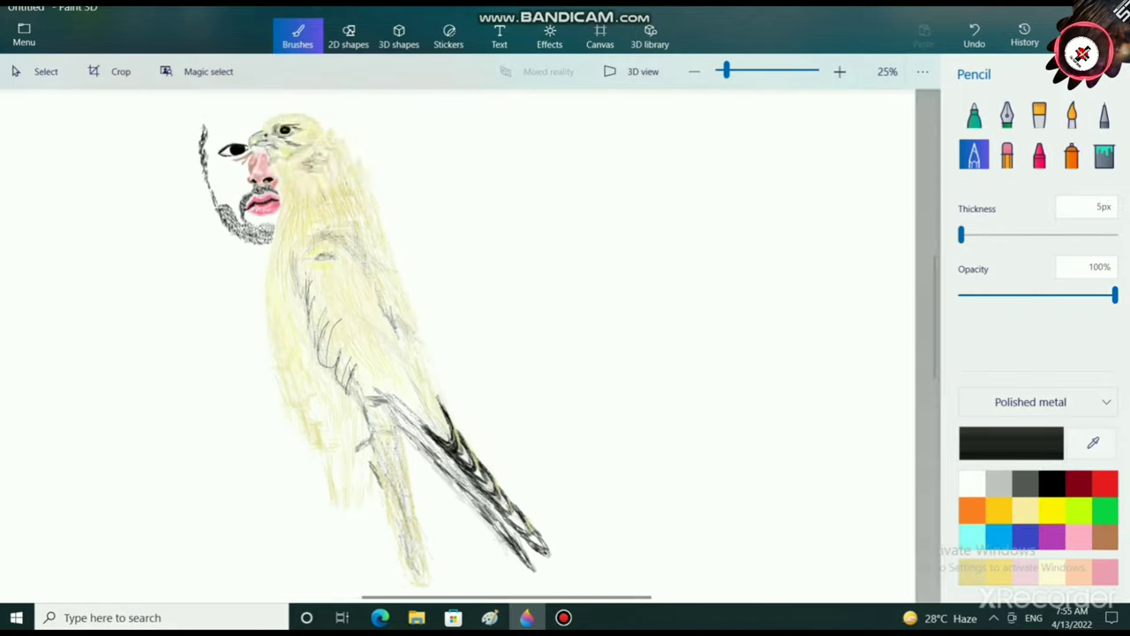
pyautogui.scroll(2, 406, 335)
pyautogui.scroll(3, 318, 346)
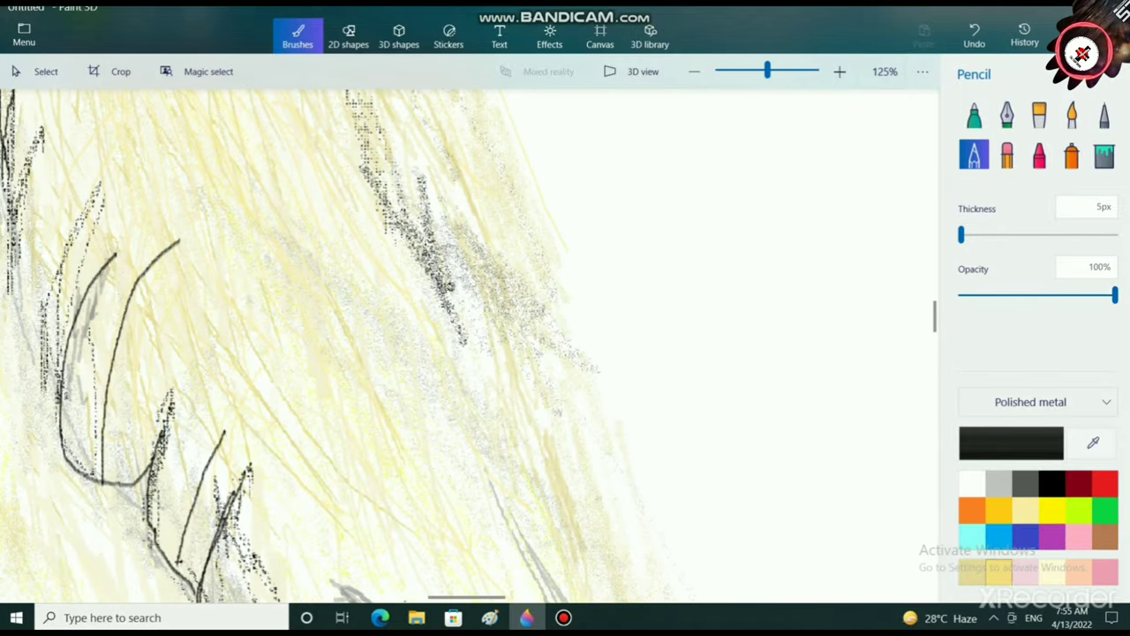
pyautogui.click(972, 511)
pyautogui.click(972, 484)
pyautogui.moveTo(448, 287); pyautogui.dragTo(584, 322)
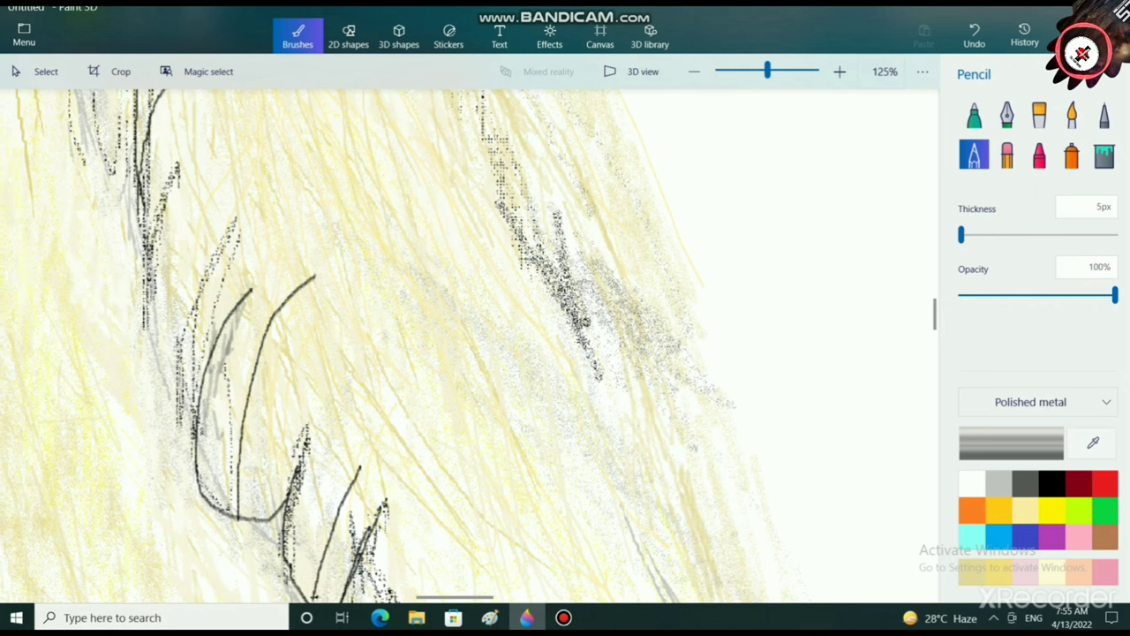
pyautogui.moveTo(267, 363)
pyautogui.mouseDown()
pyautogui.moveTo(268, 381)
pyautogui.moveTo(258, 372)
pyautogui.mouseUp()
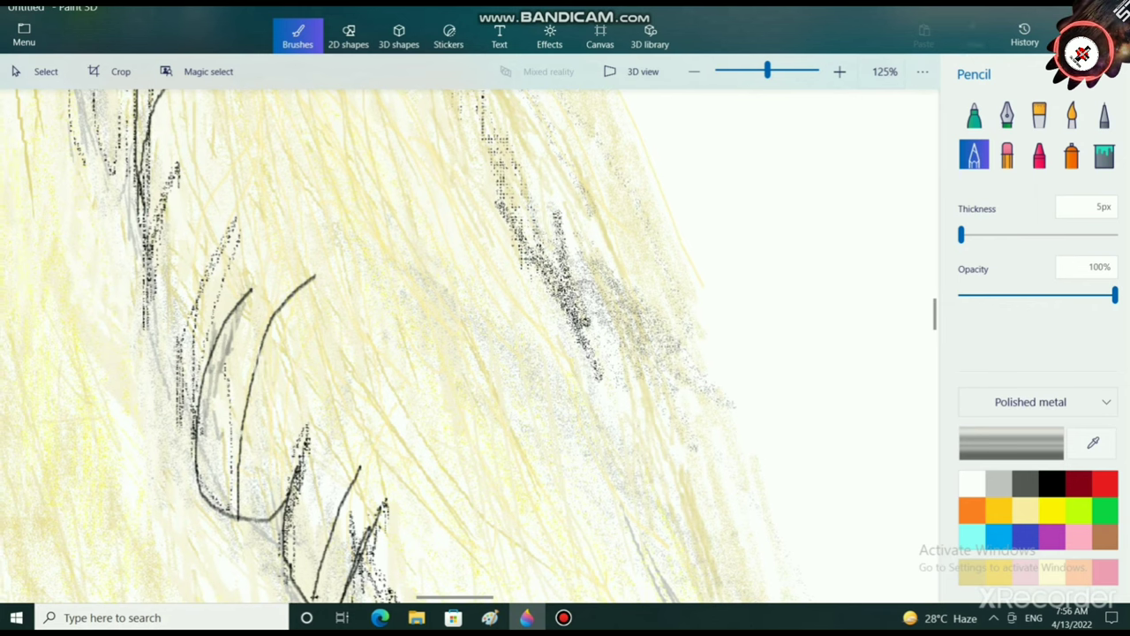
pyautogui.hotkey('ctrl', 'z')
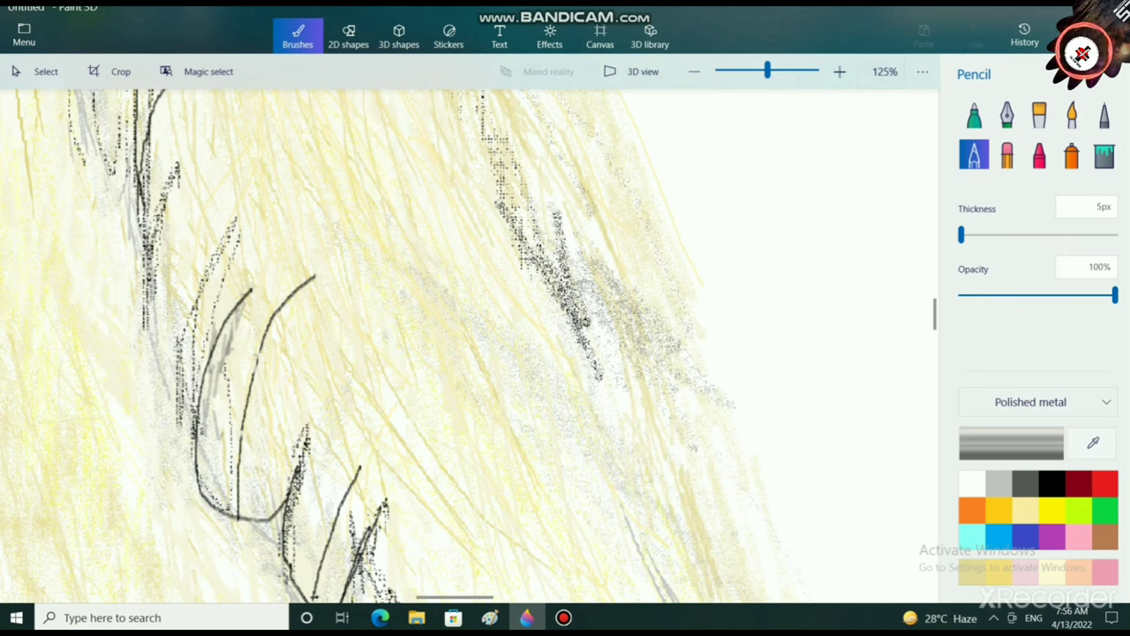
pyautogui.moveTo(222, 363); pyautogui.dragTo(214, 373)
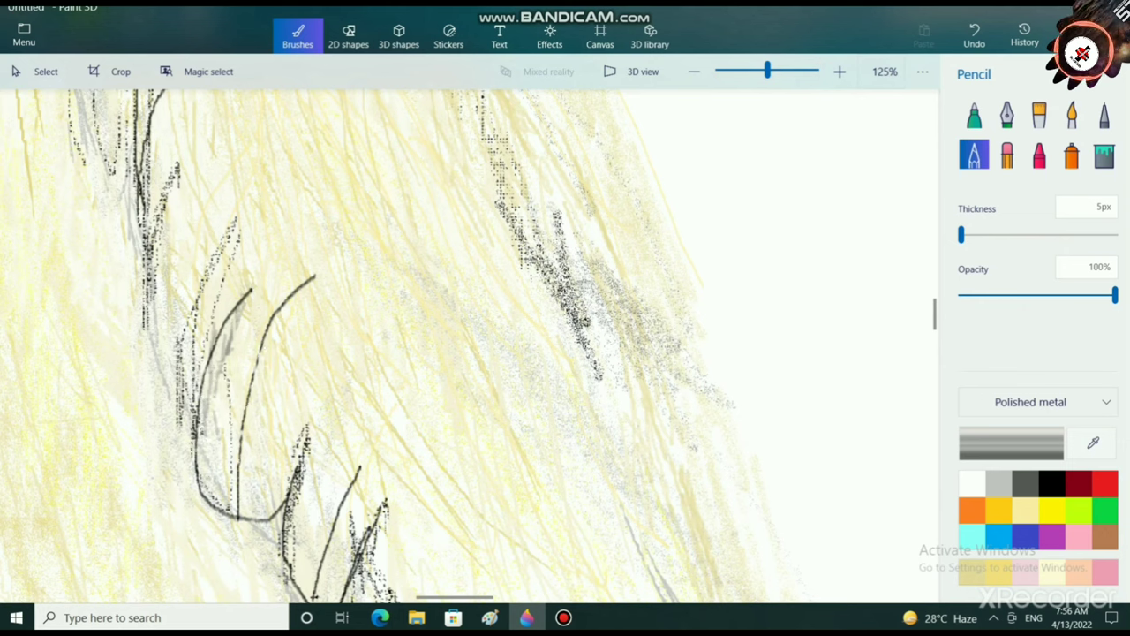
pyautogui.moveTo(212, 494); pyautogui.dragTo(225, 514)
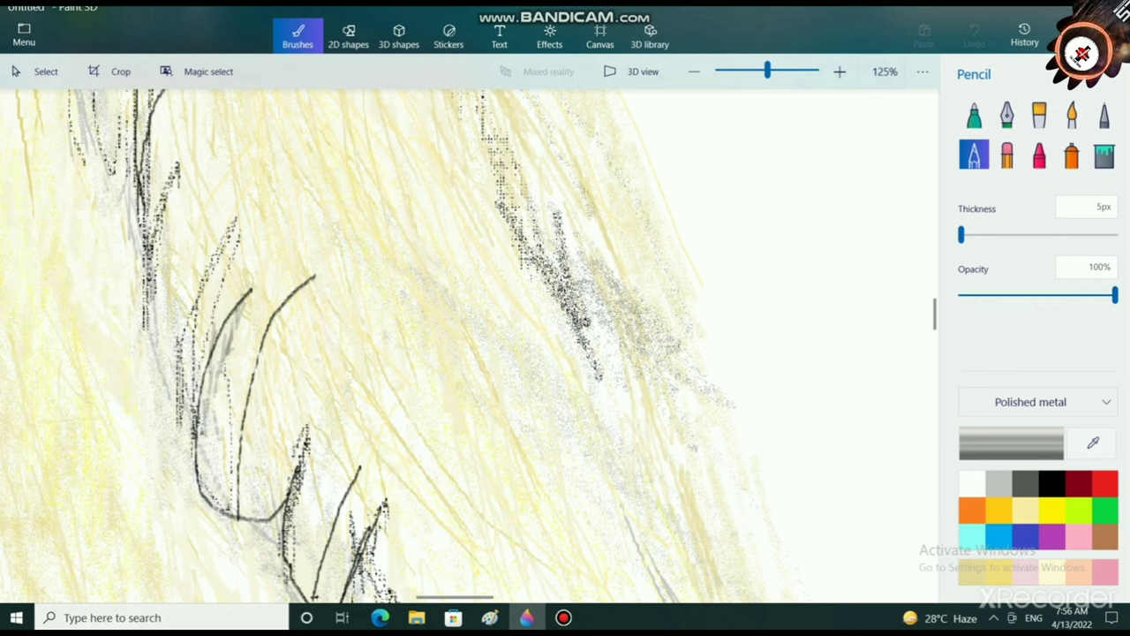
pyautogui.moveTo(217, 502); pyautogui.dragTo(229, 516)
pyautogui.moveTo(197, 425); pyautogui.dragTo(205, 439)
pyautogui.moveTo(282, 501); pyautogui.dragTo(275, 520)
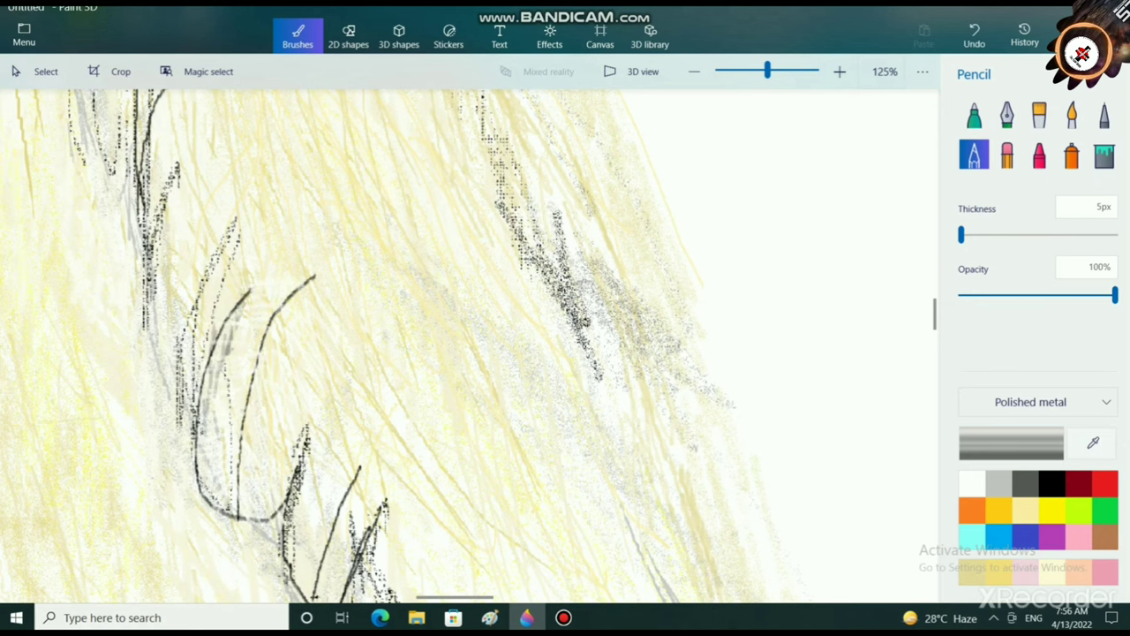
# Step: Examine the falcon's body, leg and tail feathers at different magnifications
pyautogui.scroll(1, 239, 498)
pyautogui.scroll(-1, 239, 498)
pyautogui.scroll(4, 251, 481)
pyautogui.scroll(-7, 238, 456)
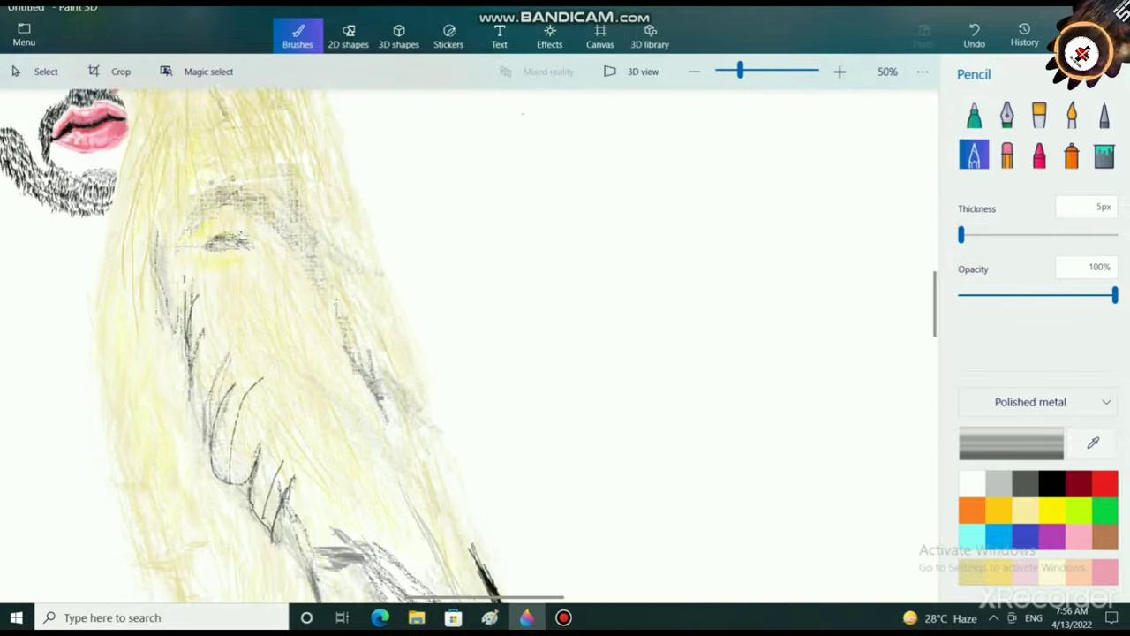
pyautogui.scroll(-2, 280, 474)
pyautogui.scroll(-2, 570, 327)
pyautogui.scroll(3, 402, 493)
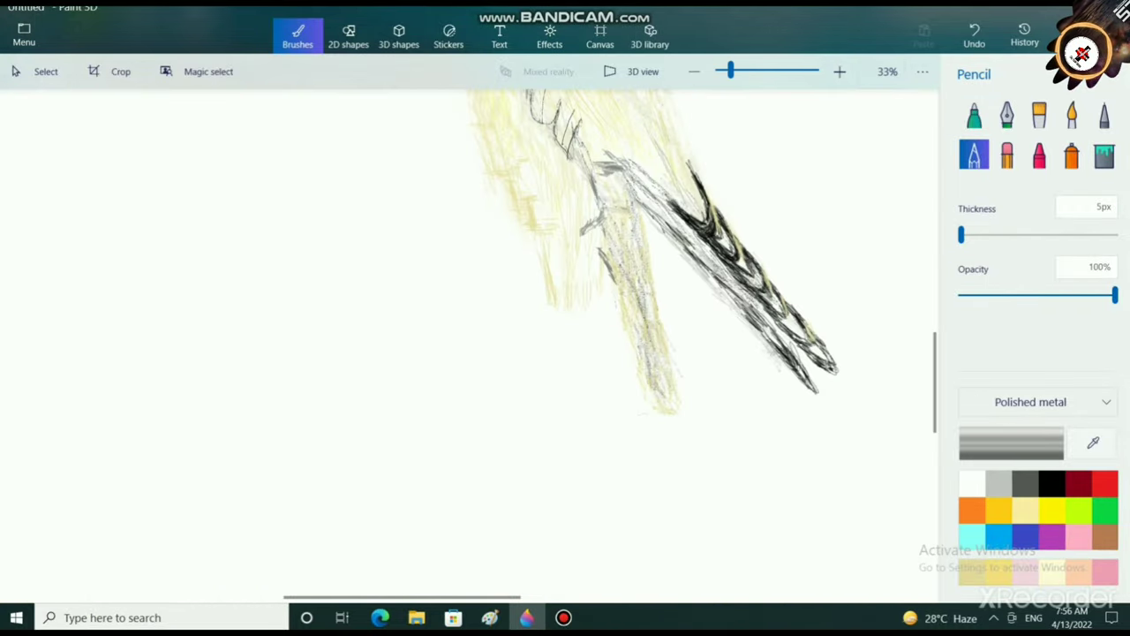
pyautogui.moveTo(769, 412); pyautogui.dragTo(388, 429)
pyautogui.scroll(2, 388, 429)
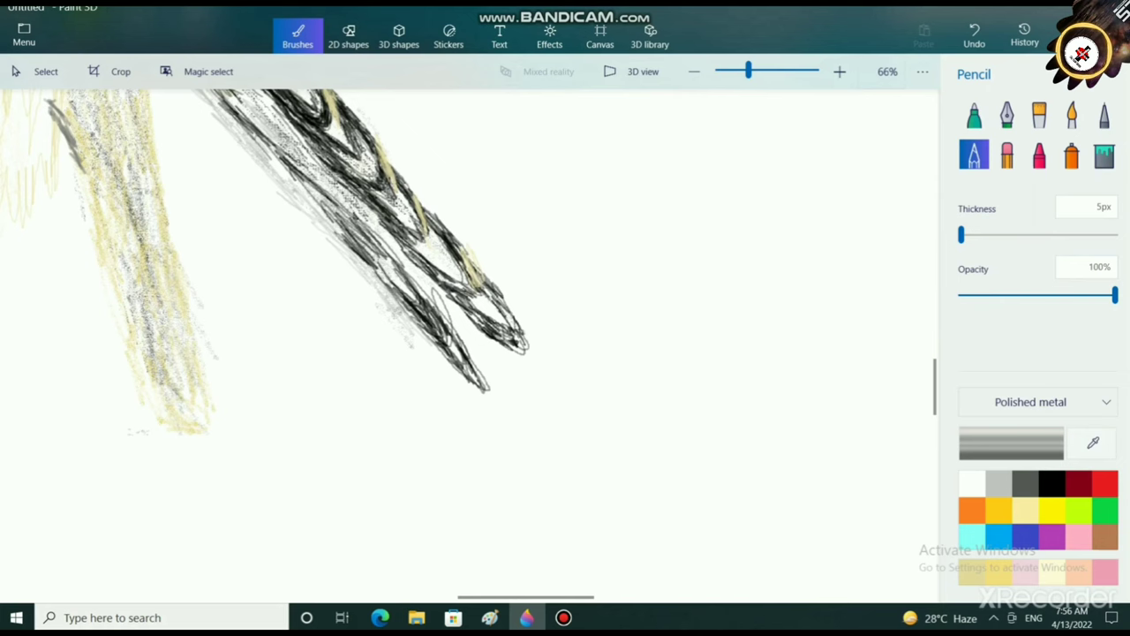
pyautogui.scroll(3, 469, 344)
pyautogui.hscroll(-2, 470, 344)
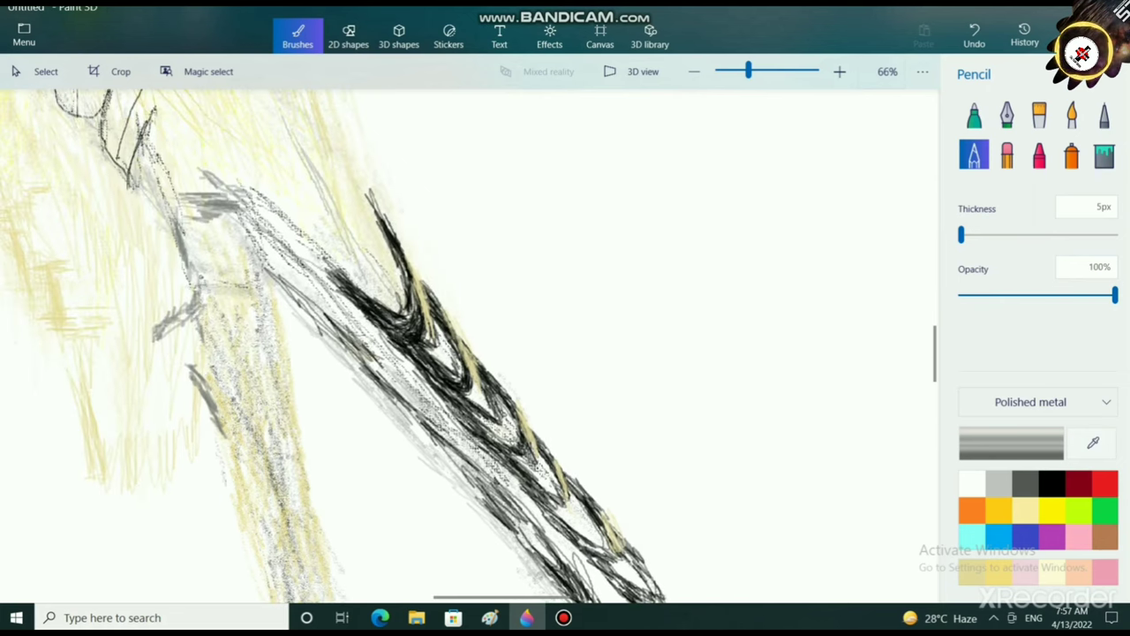
# Step: Set the pencil colour to black and its material to Gloss
pyautogui.click(1051, 484)
pyautogui.click(1092, 444)
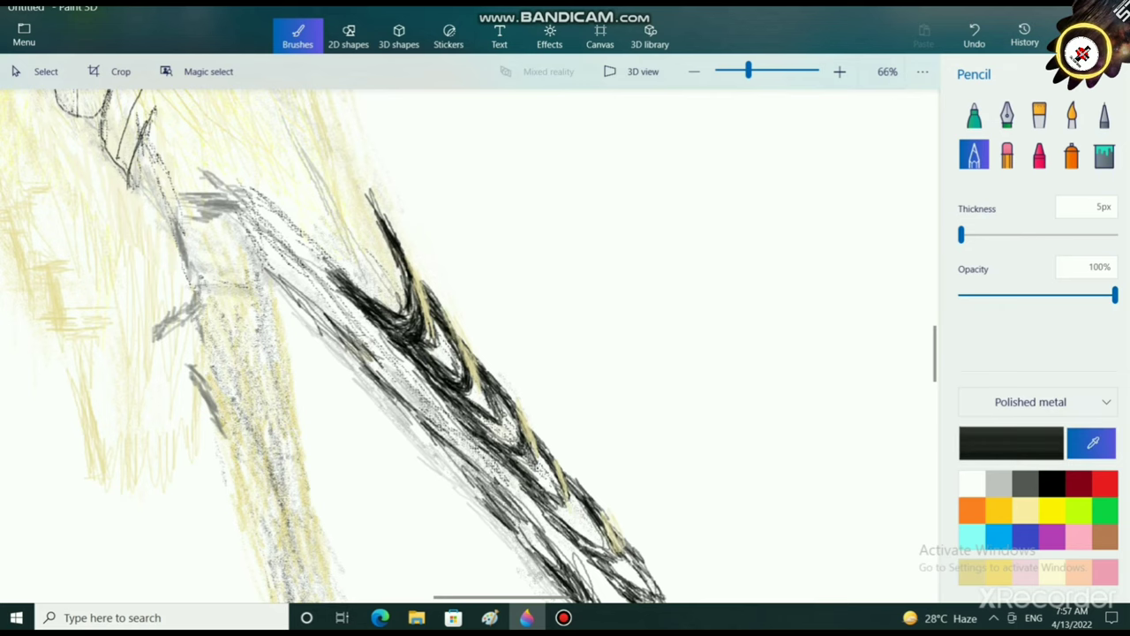
pyautogui.click(1056, 402)
pyautogui.click(1038, 323)
pyautogui.click(1039, 403)
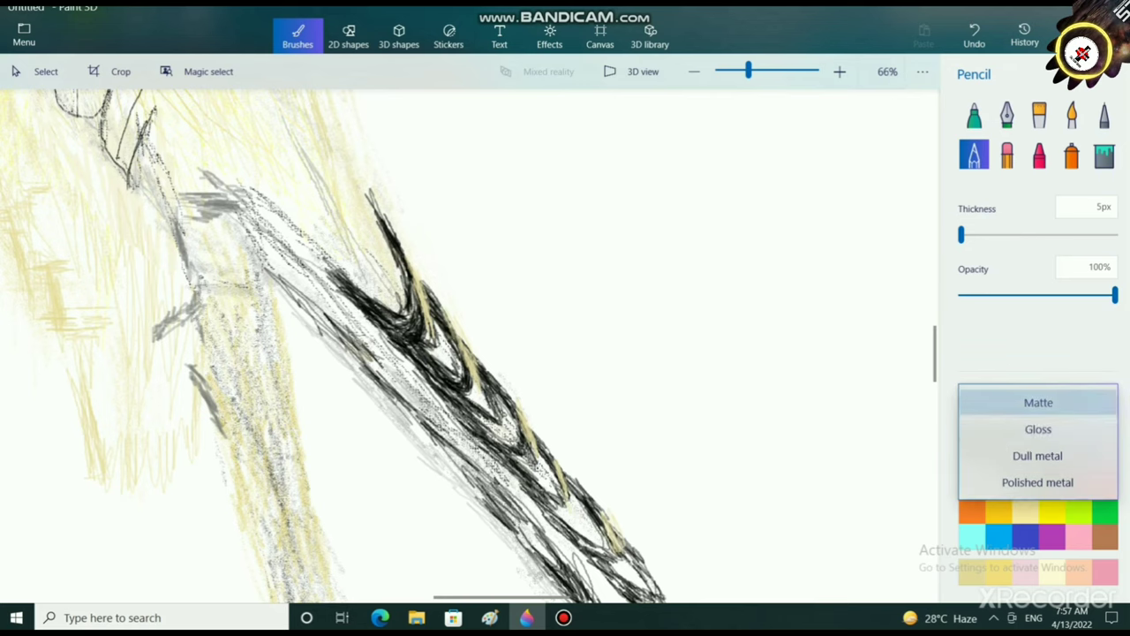
pyautogui.click(1038, 429)
# Step: Sample the blank canvas between leg and tail, return the pencil to black and try a short curve there
pyautogui.scroll(1, 329, 379)
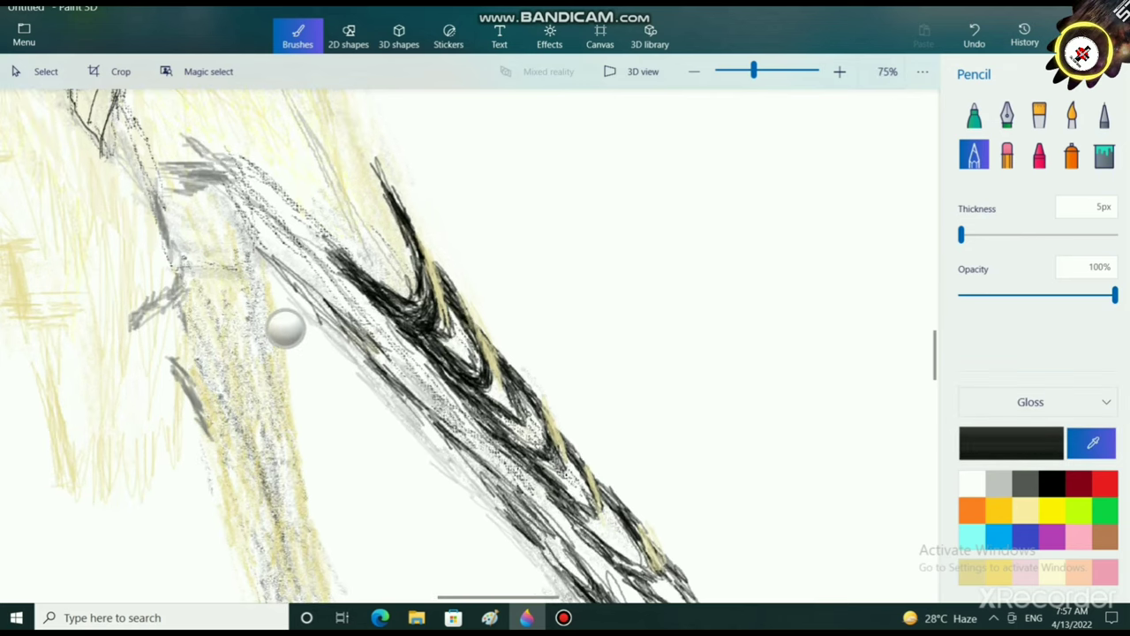
pyautogui.click(371, 404)
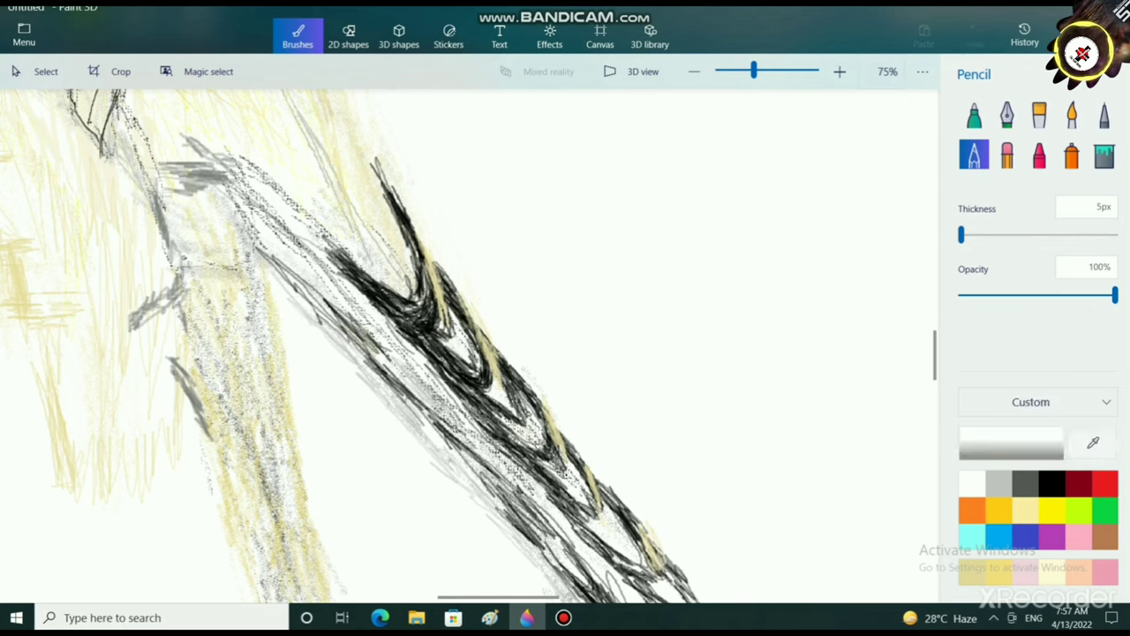
pyautogui.click(1051, 483)
pyautogui.moveTo(298, 376); pyautogui.dragTo(326, 430)
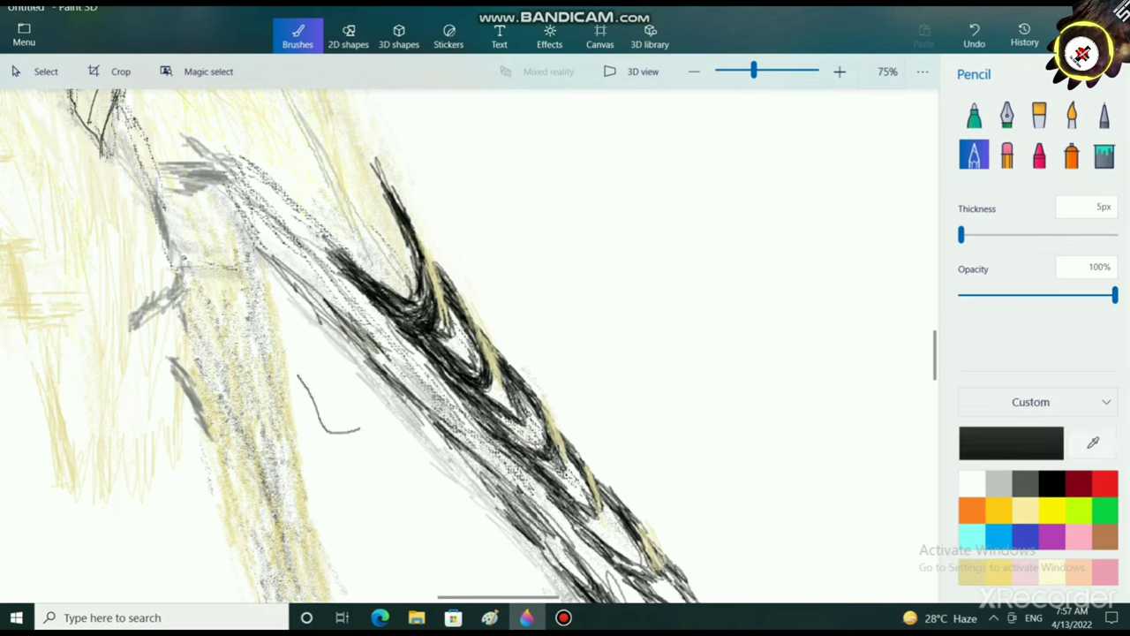
pyautogui.hotkey('ctrl', 'z')
# Step: Draw a small slanted box with a line across it in black, in the gap between the leg and the tail feathers
pyautogui.scroll(5, 315, 404)
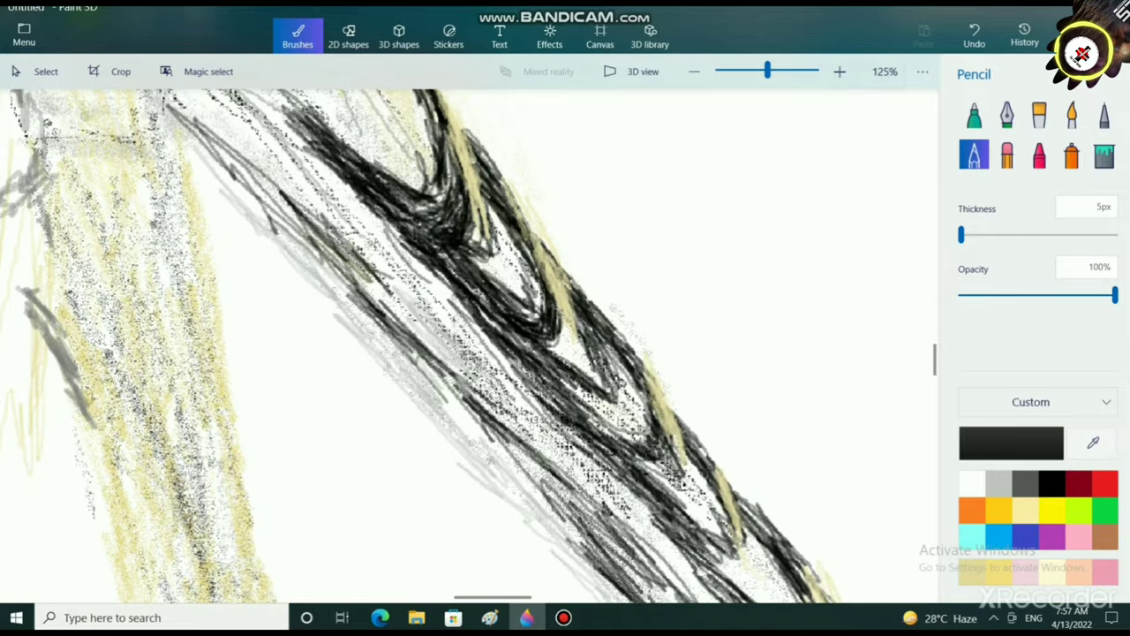
pyautogui.scroll(-3, 396, 505)
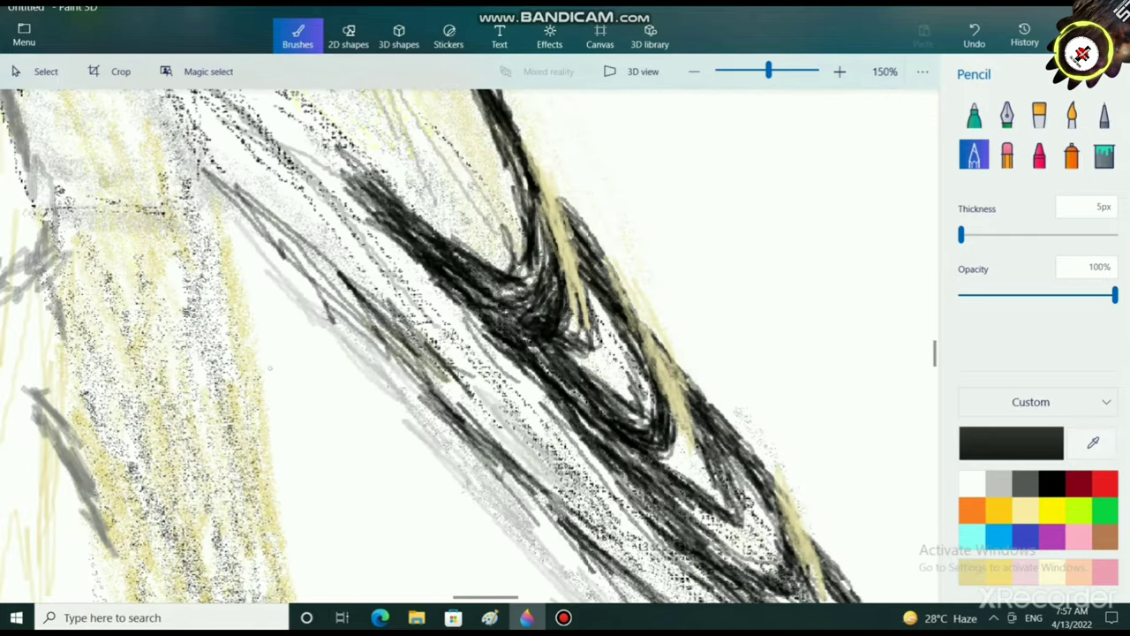
pyautogui.moveTo(250, 336); pyautogui.dragTo(266, 380)
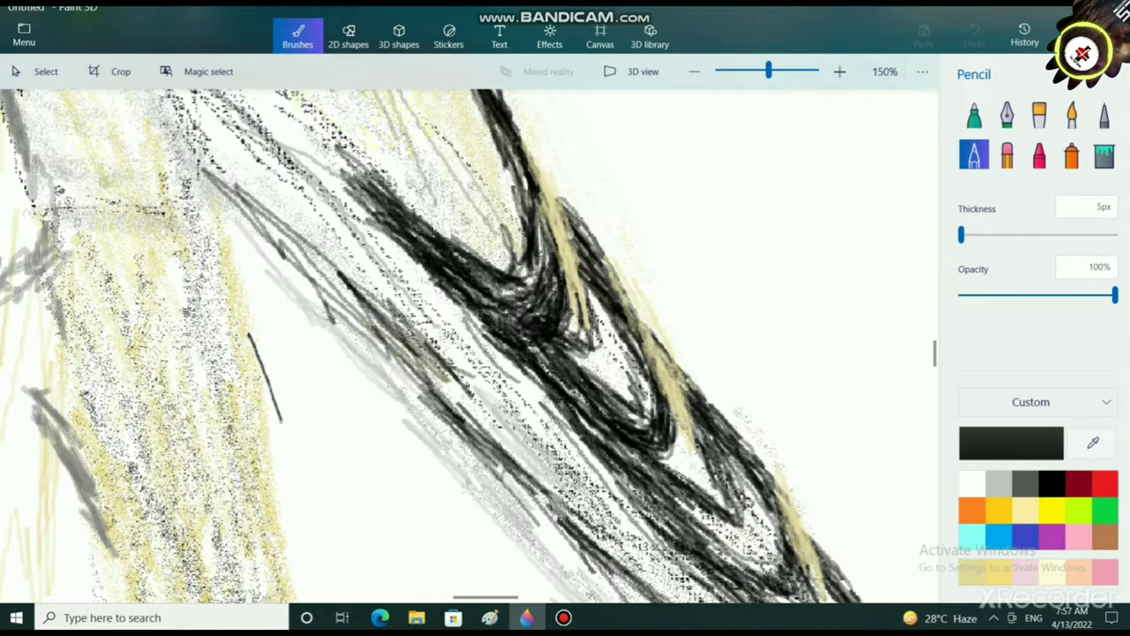
pyautogui.moveTo(250, 335); pyautogui.dragTo(280, 412)
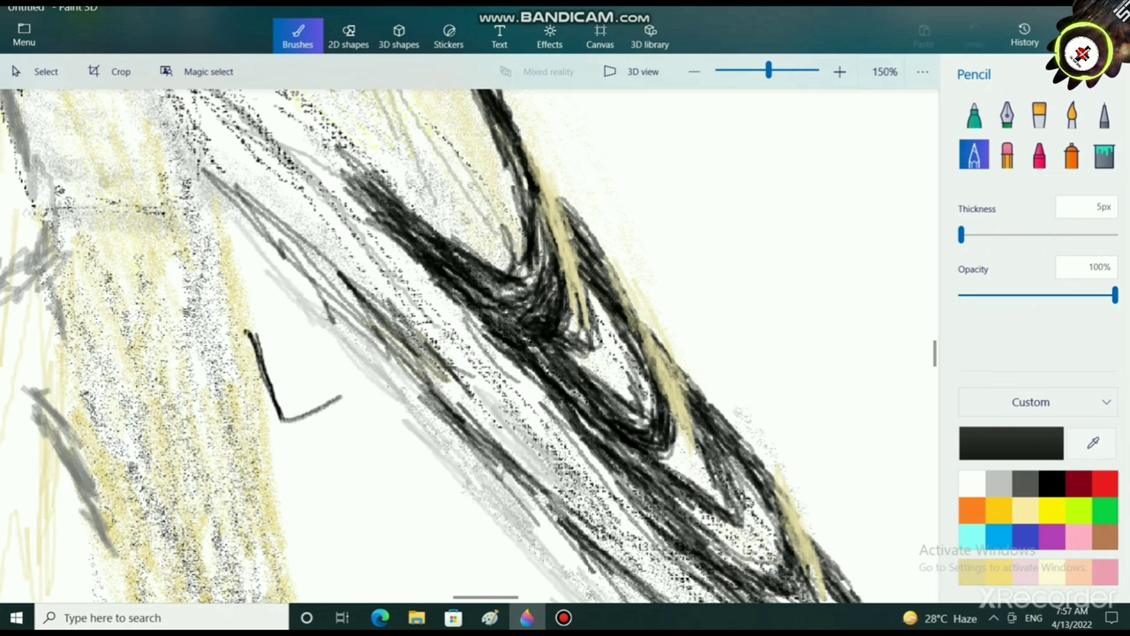
pyautogui.moveTo(334, 381)
pyautogui.mouseDown()
pyautogui.moveTo(324, 354)
pyautogui.moveTo(269, 371)
pyautogui.moveTo(239, 337)
pyautogui.moveTo(300, 324)
pyautogui.moveTo(328, 357)
pyautogui.mouseUp()
pyautogui.moveTo(309, 316); pyautogui.dragTo(326, 353)
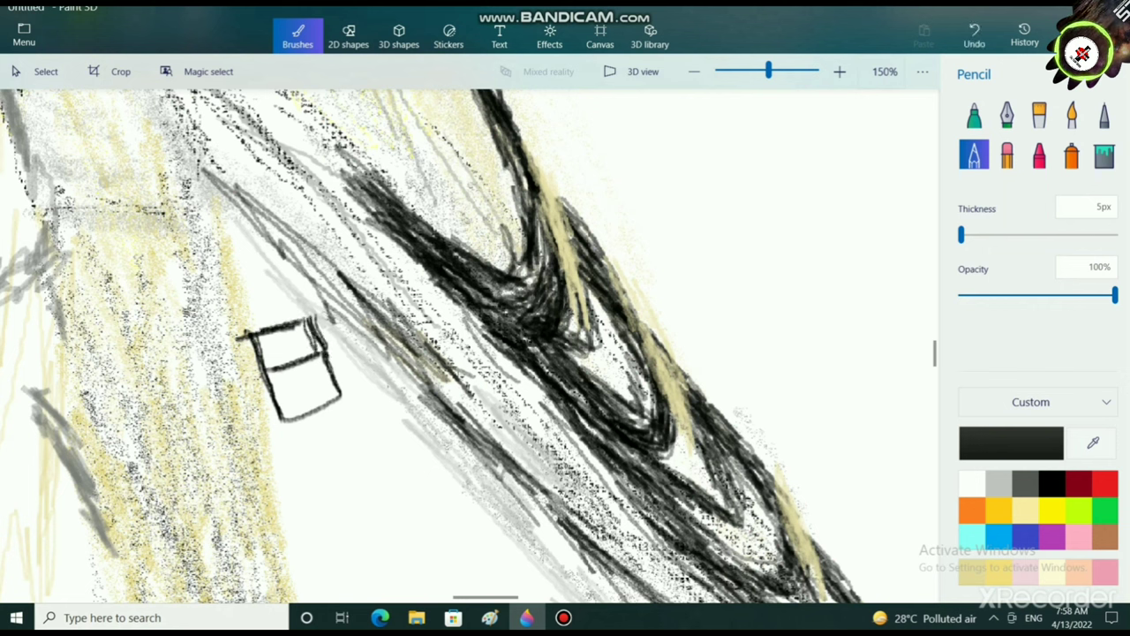
# Step: Extend the slanted box with a lower segment ending in a shaded rim and with another segment above it
pyautogui.moveTo(284, 420)
pyautogui.mouseDown()
pyautogui.moveTo(297, 465)
pyautogui.moveTo(361, 455)
pyautogui.mouseUp()
pyautogui.moveTo(339, 394)
pyautogui.mouseDown()
pyautogui.moveTo(360, 440)
pyautogui.moveTo(313, 465)
pyautogui.moveTo(357, 448)
pyautogui.moveTo(312, 457)
pyautogui.mouseUp()
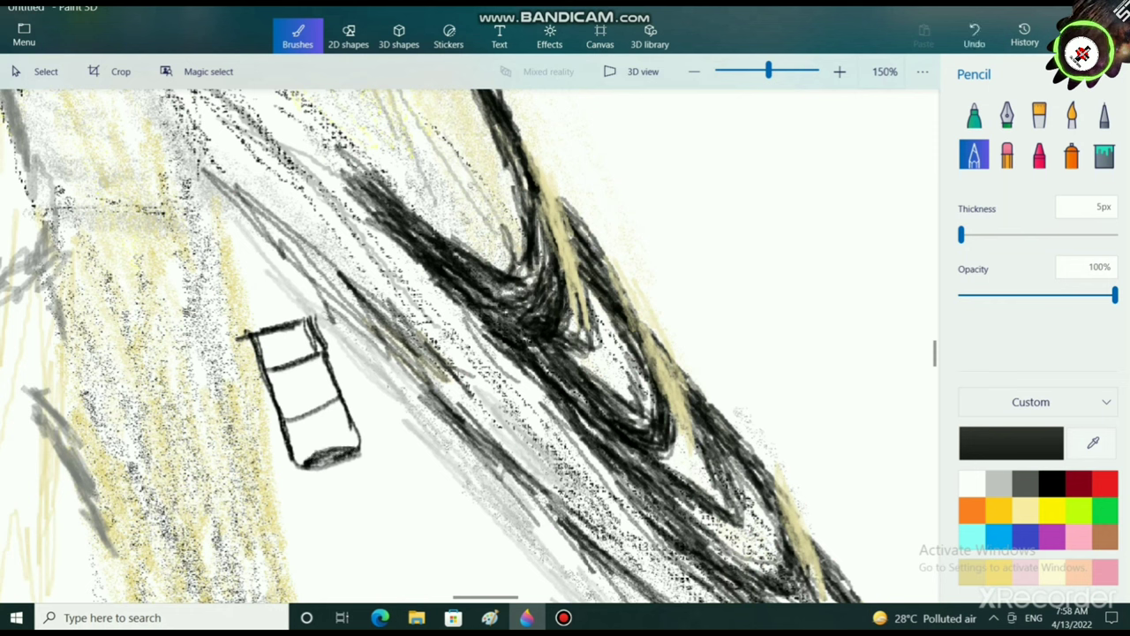
pyautogui.moveTo(238, 280); pyautogui.dragTo(252, 328)
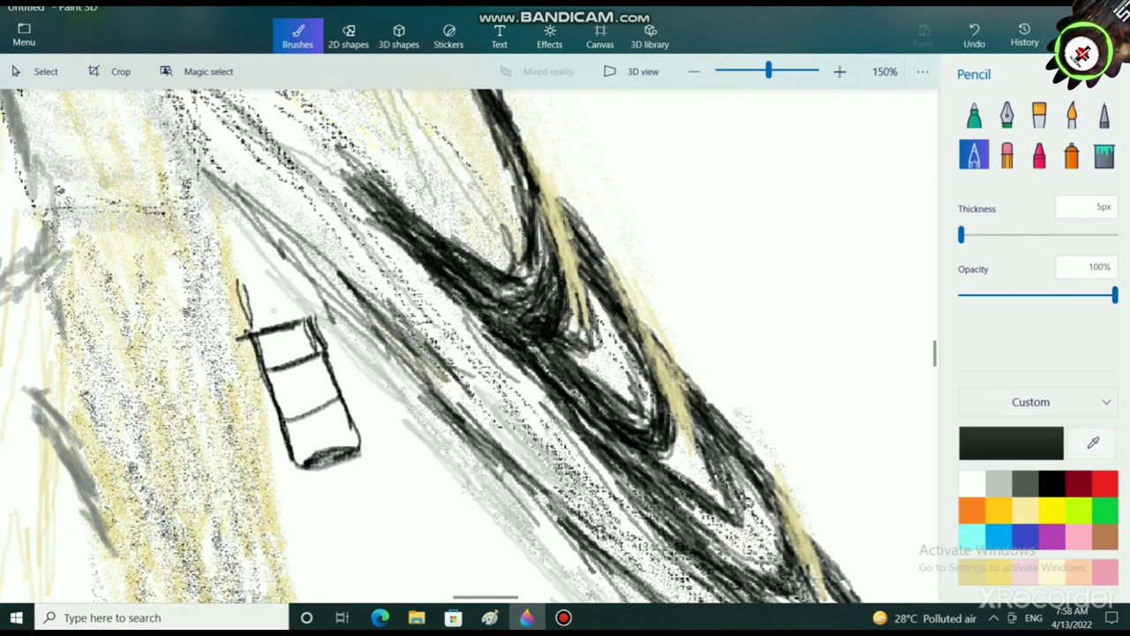
pyautogui.moveTo(289, 287); pyautogui.dragTo(302, 319)
pyautogui.moveTo(236, 282)
pyautogui.mouseDown()
pyautogui.moveTo(285, 274)
pyautogui.moveTo(236, 293)
pyautogui.moveTo(256, 324)
pyautogui.mouseUp()
pyautogui.moveTo(296, 278); pyautogui.dragTo(308, 324)
# Step: Draw a short narrow stem below the shaded end of the segmented shape
pyautogui.scroll(-5, 381, 468)
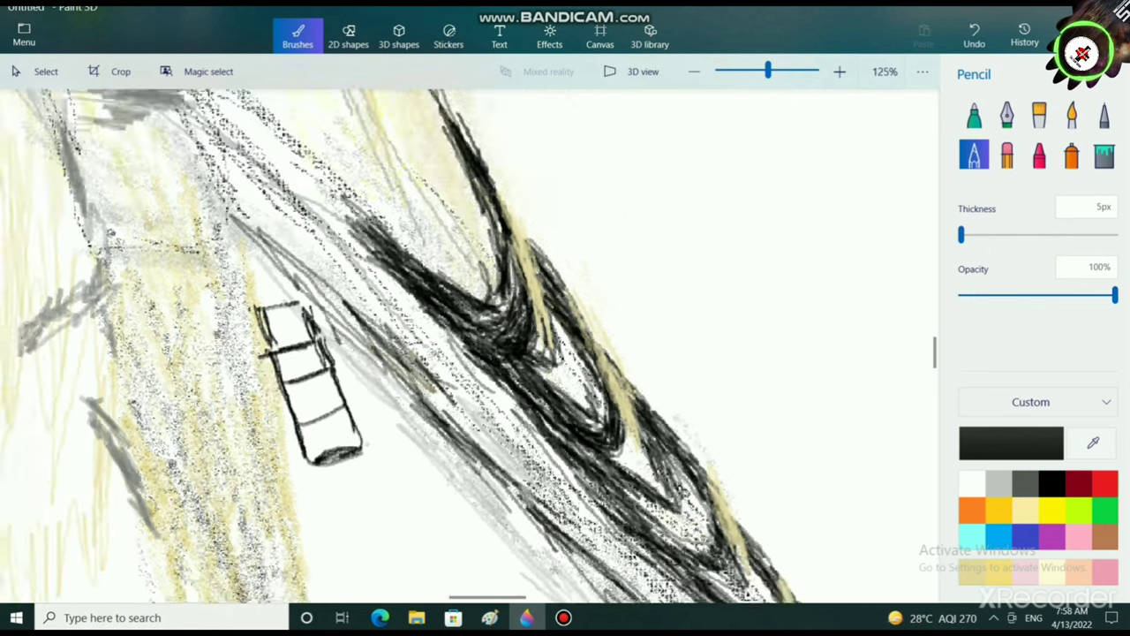
pyautogui.scroll(6, 345, 506)
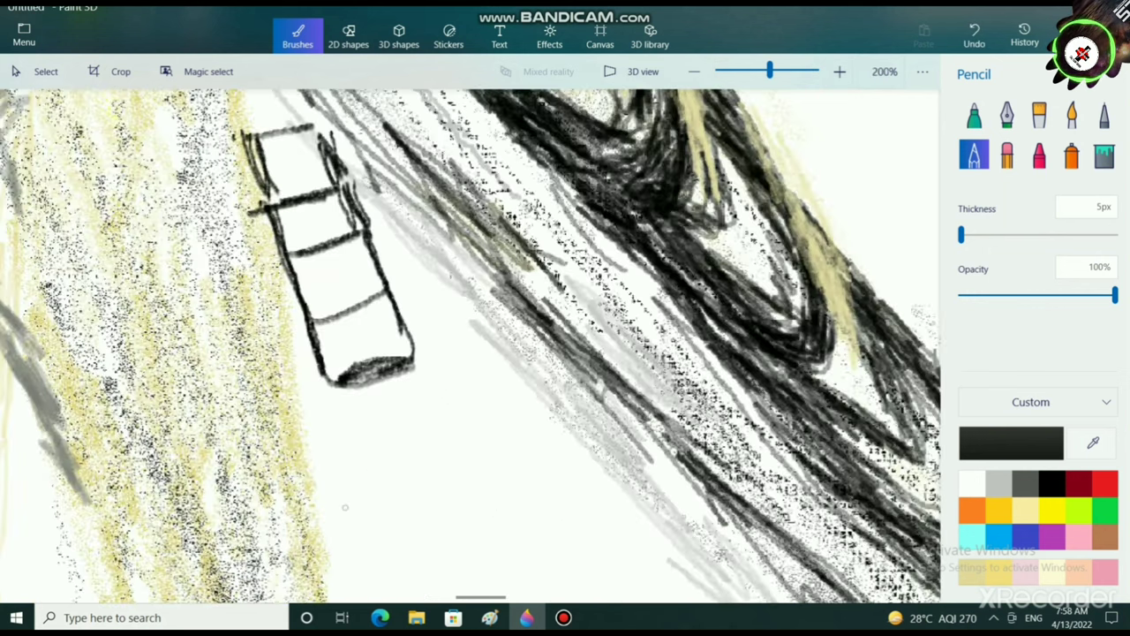
pyautogui.moveTo(369, 385)
pyautogui.mouseDown()
pyautogui.moveTo(387, 430)
pyautogui.moveTo(402, 424)
pyautogui.moveTo(380, 405)
pyautogui.moveTo(387, 431)
pyautogui.moveTo(403, 424)
pyautogui.moveTo(387, 431)
pyautogui.mouseUp()
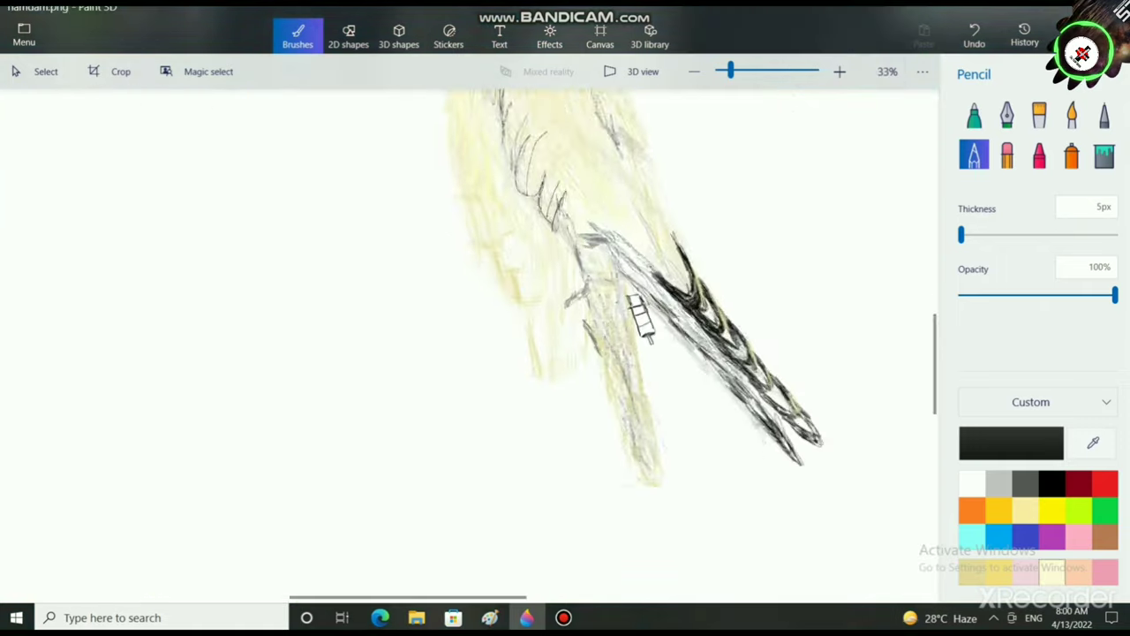
# Step: Draw a curved, flared band around the segmented shape's lower end across the stem, and thicken the band's edges
pyautogui.scroll(5, 362, 411)
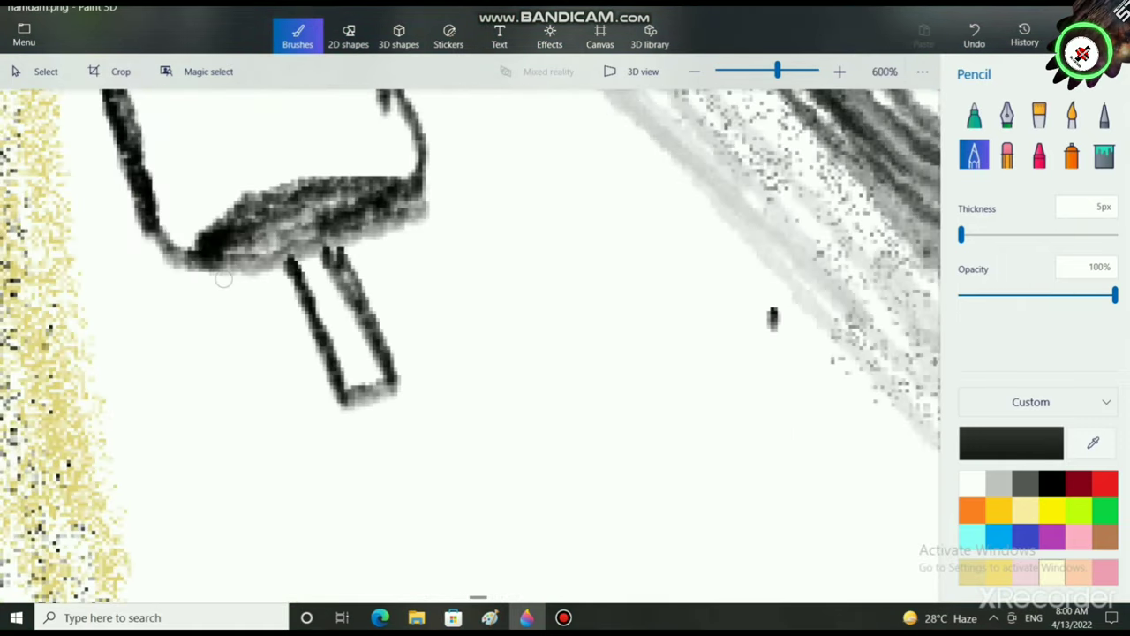
pyautogui.moveTo(165, 249)
pyautogui.mouseDown()
pyautogui.moveTo(192, 353)
pyautogui.moveTo(340, 277)
pyautogui.moveTo(446, 279)
pyautogui.mouseUp()
pyautogui.moveTo(427, 152)
pyautogui.mouseDown()
pyautogui.moveTo(461, 284)
pyautogui.moveTo(417, 267)
pyautogui.mouseUp()
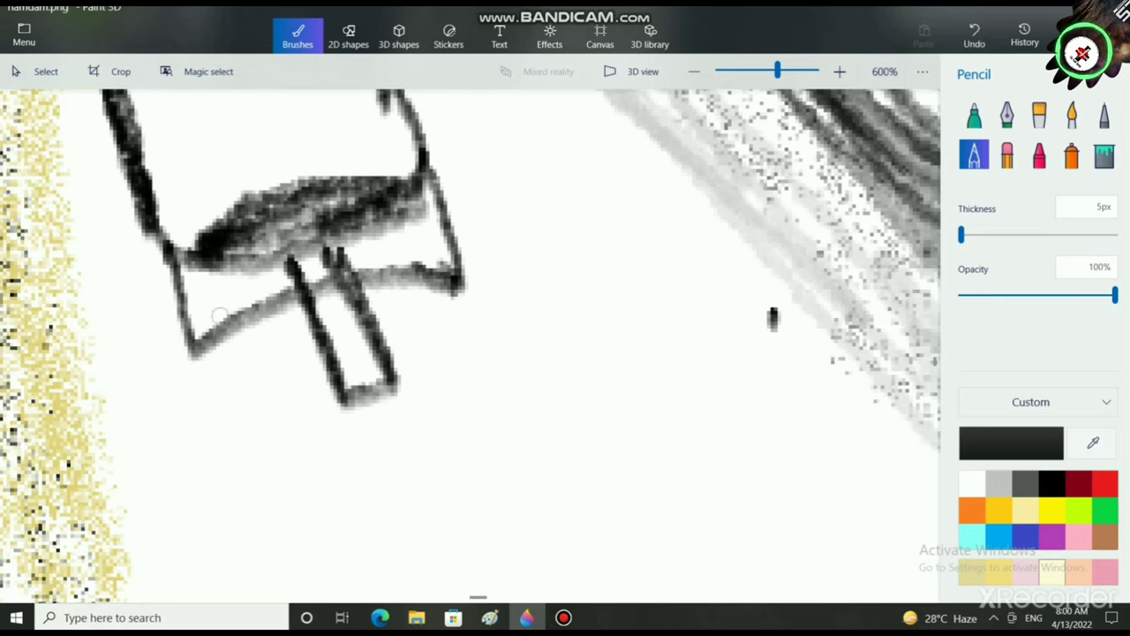
pyautogui.moveTo(195, 357)
pyautogui.mouseDown()
pyautogui.moveTo(222, 365)
pyautogui.moveTo(403, 321)
pyautogui.mouseUp()
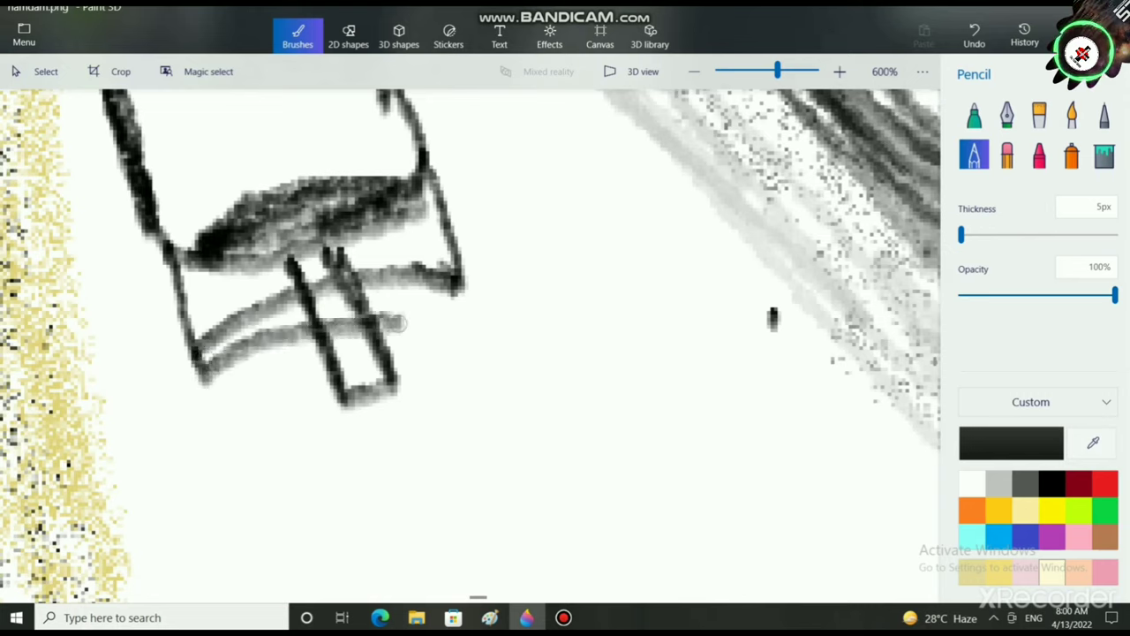
pyautogui.moveTo(264, 327)
pyautogui.mouseDown()
pyautogui.moveTo(418, 310)
pyautogui.moveTo(463, 283)
pyautogui.moveTo(465, 302)
pyautogui.mouseUp()
pyautogui.moveTo(204, 367)
pyautogui.mouseDown()
pyautogui.moveTo(427, 314)
pyautogui.moveTo(262, 344)
pyautogui.moveTo(210, 394)
pyautogui.moveTo(371, 328)
pyautogui.moveTo(477, 310)
pyautogui.moveTo(420, 118)
pyautogui.mouseUp()
pyautogui.moveTo(421, 122); pyautogui.dragTo(485, 290)
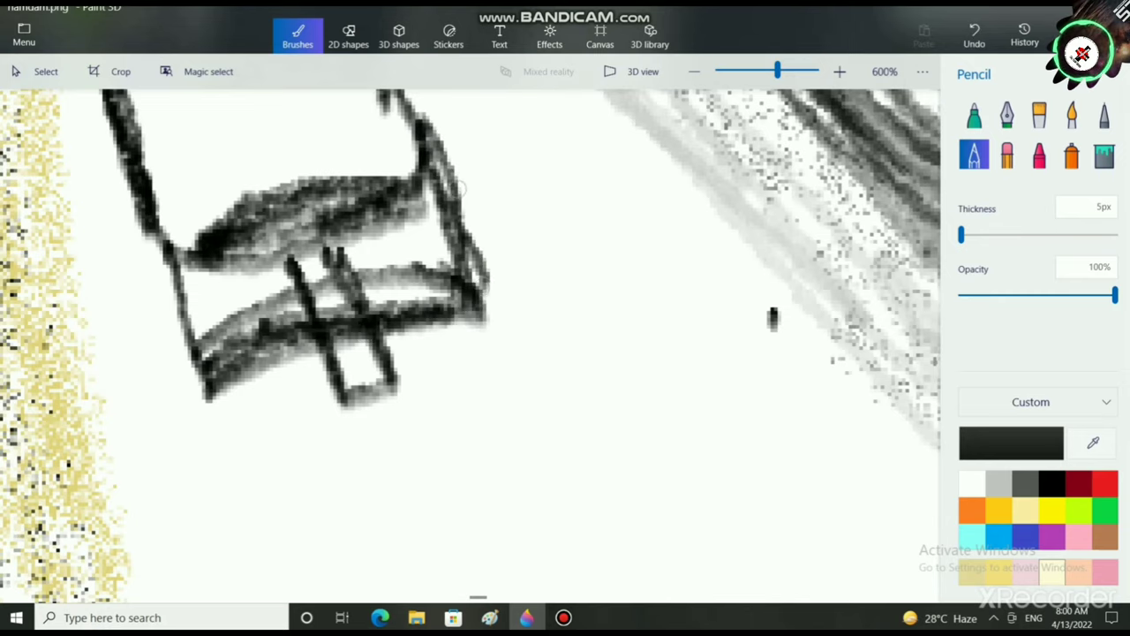
pyautogui.moveTo(458, 185); pyautogui.dragTo(481, 295)
pyautogui.moveTo(156, 224)
pyautogui.mouseDown()
pyautogui.moveTo(202, 397)
pyautogui.moveTo(159, 305)
pyautogui.moveTo(197, 396)
pyautogui.mouseUp()
# Step: Thicken the side of the segmented shape facing the tail with additional black strokes down to the flared band
pyautogui.scroll(1, 335, 394)
pyautogui.scroll(-3, 349, 397)
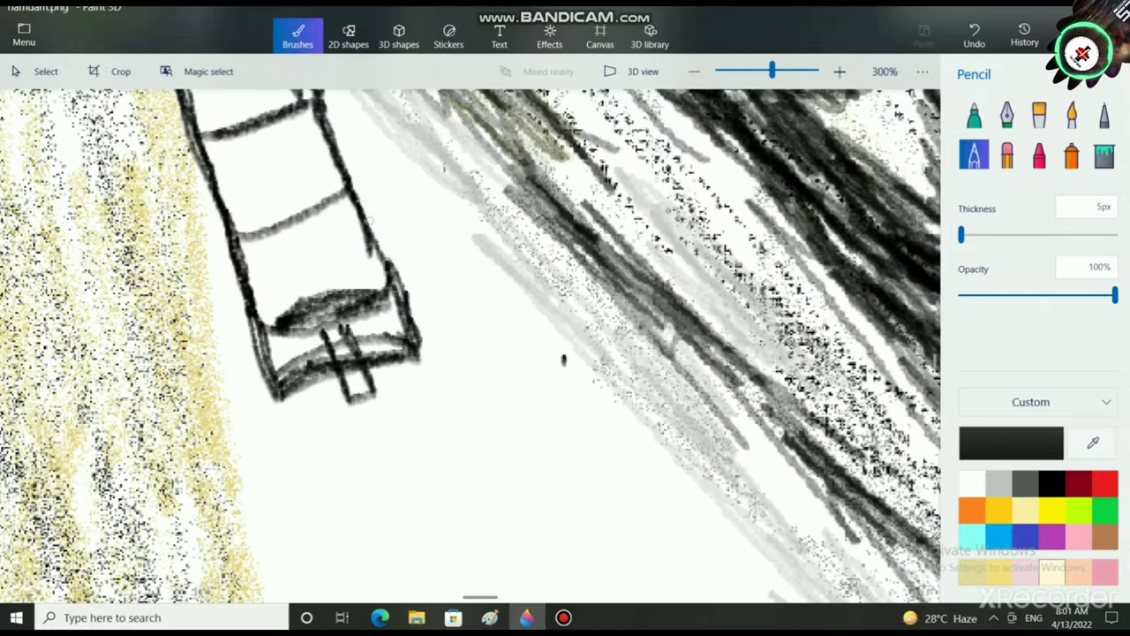
pyautogui.moveTo(353, 182)
pyautogui.mouseDown()
pyautogui.moveTo(392, 272)
pyautogui.moveTo(389, 245)
pyautogui.moveTo(423, 355)
pyautogui.mouseUp()
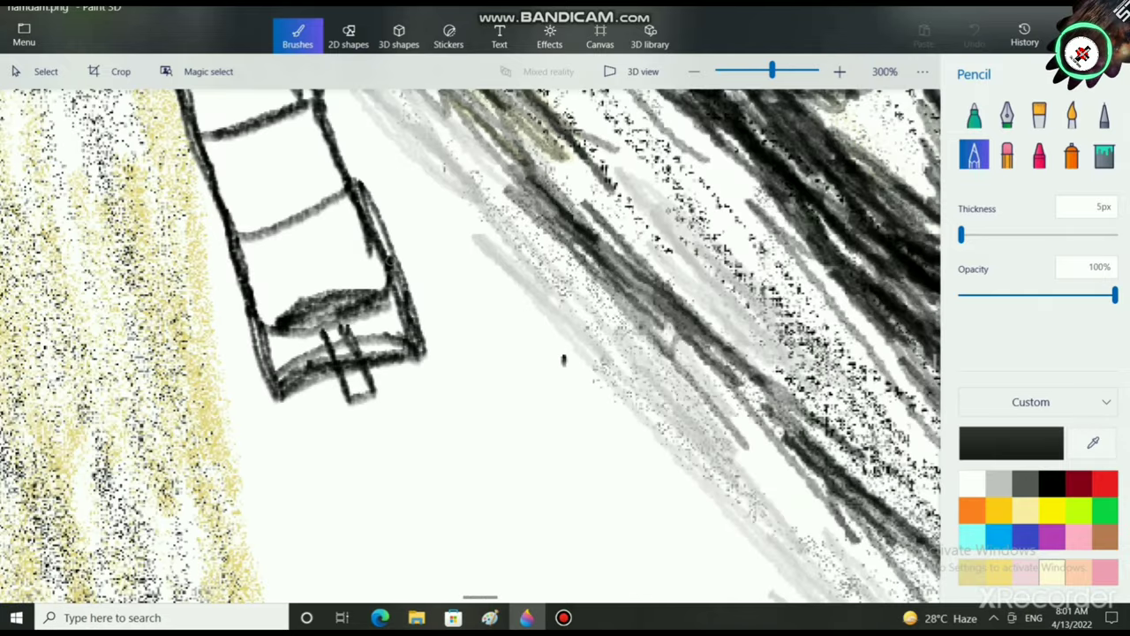
pyautogui.moveTo(391, 262); pyautogui.dragTo(360, 189)
pyautogui.scroll(-2, 563, 360)
pyautogui.moveTo(337, 137)
pyautogui.mouseDown()
pyautogui.moveTo(372, 218)
pyautogui.moveTo(327, 102)
pyautogui.moveTo(326, 146)
pyautogui.mouseUp()
# Step: Draw a tapered funnel below the segmented shape's flared band, narrowing into a neck with two thick side lines
pyautogui.moveTo(307, 350); pyautogui.dragTo(362, 370)
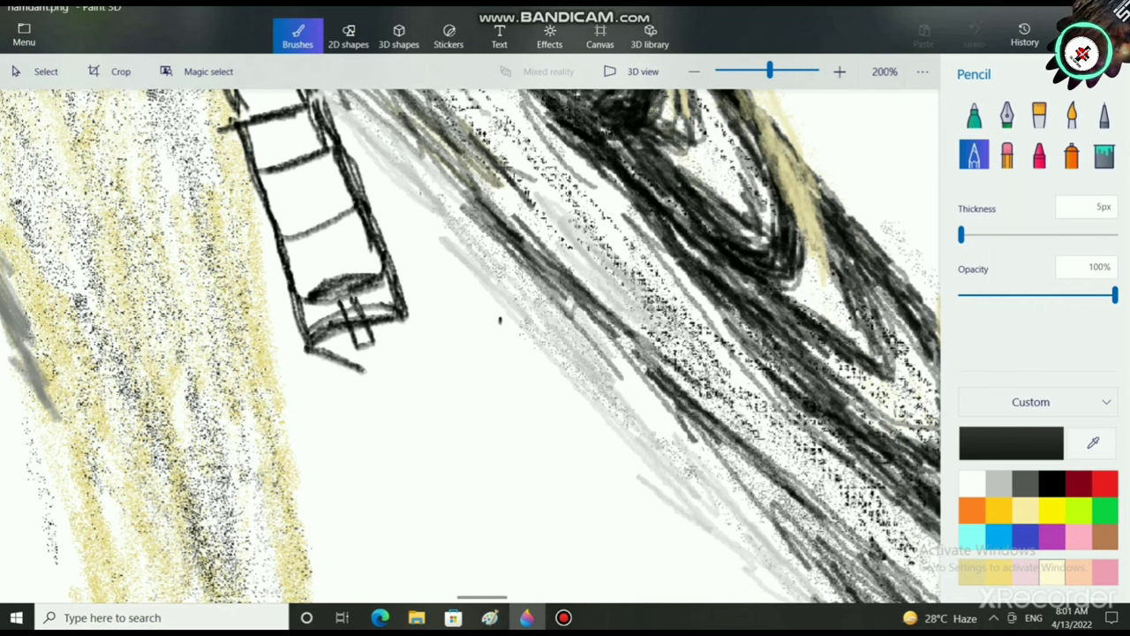
pyautogui.moveTo(408, 321)
pyautogui.mouseDown()
pyautogui.moveTo(391, 368)
pyautogui.moveTo(362, 370)
pyautogui.moveTo(387, 356)
pyautogui.moveTo(393, 397)
pyautogui.mouseUp()
pyautogui.moveTo(370, 404); pyautogui.dragTo(370, 408)
pyautogui.moveTo(364, 376); pyautogui.dragTo(377, 412)
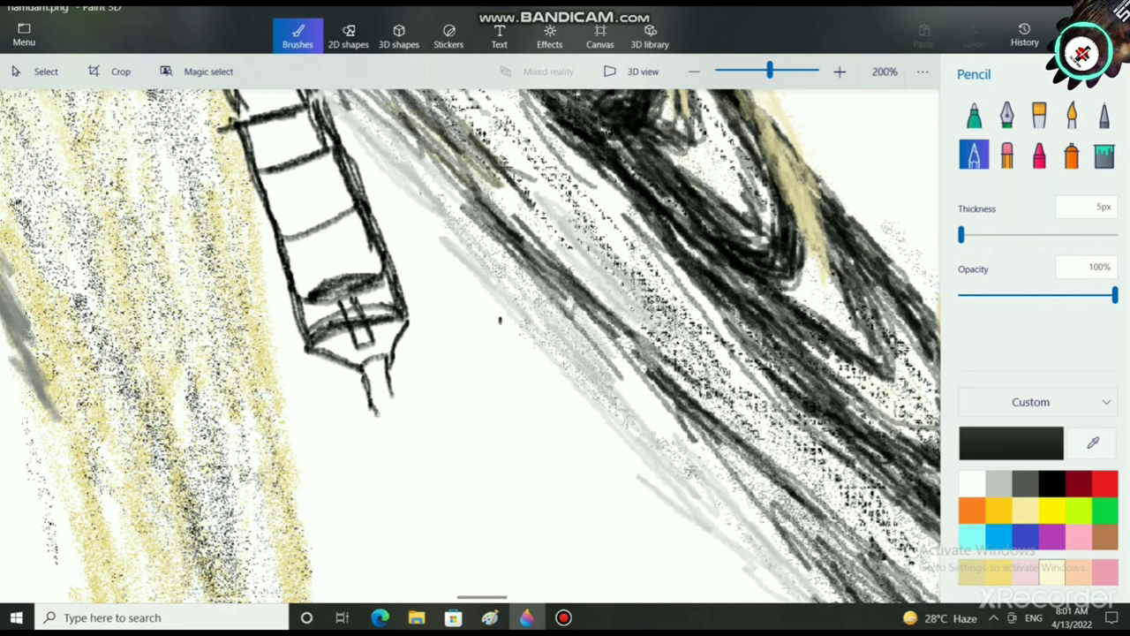
pyautogui.moveTo(363, 371); pyautogui.dragTo(376, 416)
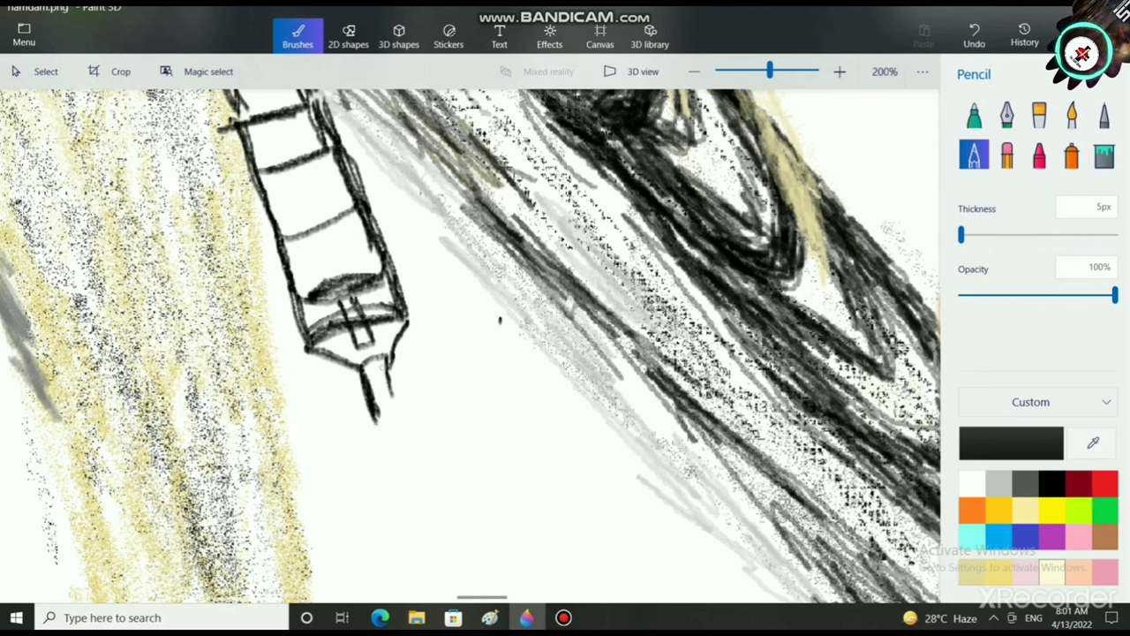
pyautogui.moveTo(385, 364); pyautogui.dragTo(395, 406)
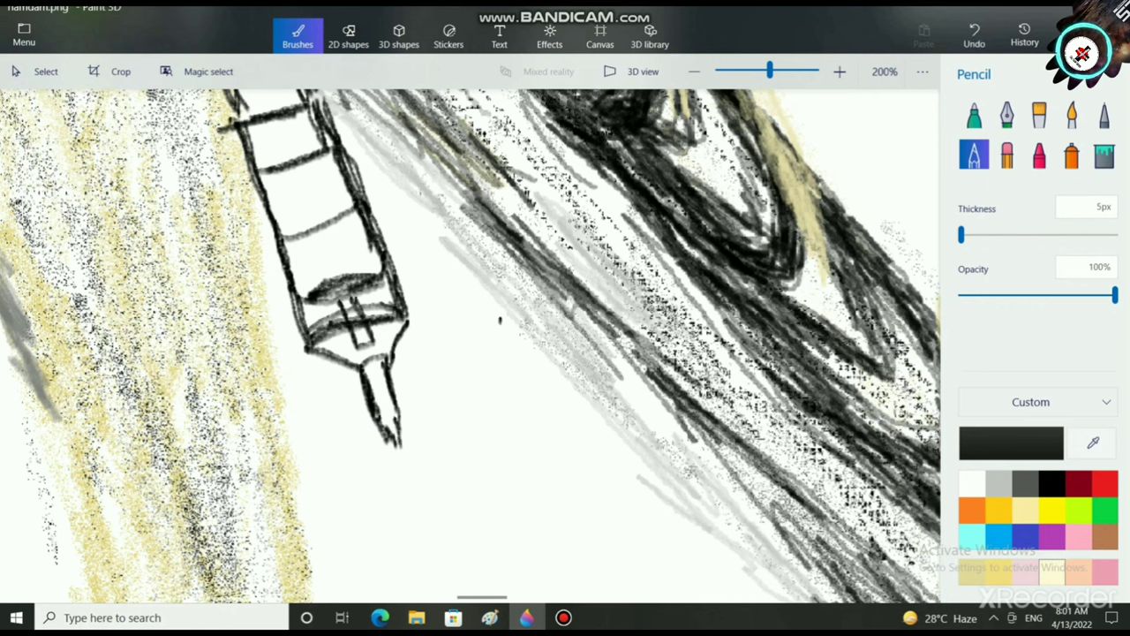
# Step: Extend the funnel's neck downward with long dark strokes to form a narrow shaft, undoing the stray stroke at its end
pyautogui.moveTo(384, 433)
pyautogui.mouseDown()
pyautogui.moveTo(403, 494)
pyautogui.moveTo(404, 450)
pyautogui.moveTo(416, 494)
pyautogui.mouseUp()
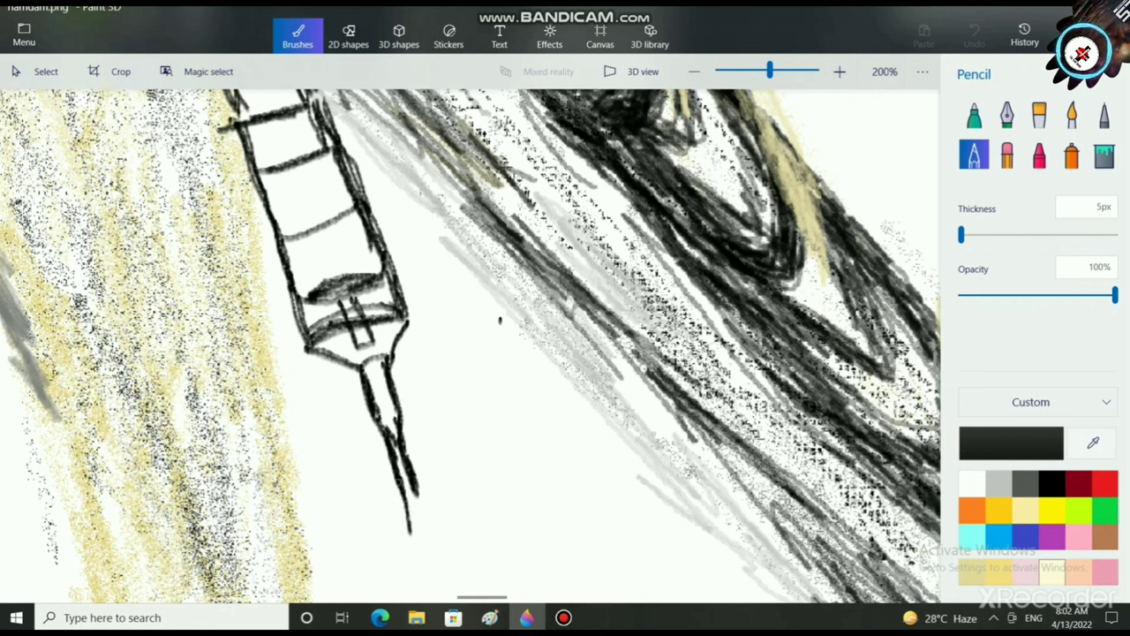
pyautogui.moveTo(410, 532)
pyautogui.mouseDown()
pyautogui.moveTo(415, 480)
pyautogui.moveTo(438, 537)
pyautogui.moveTo(415, 450)
pyautogui.moveTo(432, 538)
pyautogui.moveTo(425, 567)
pyautogui.moveTo(436, 549)
pyautogui.moveTo(444, 578)
pyautogui.moveTo(431, 578)
pyautogui.moveTo(444, 578)
pyautogui.mouseUp()
pyautogui.hotkey('ctrl', 'z')
pyautogui.moveTo(385, 429)
pyautogui.mouseDown()
pyautogui.moveTo(426, 561)
pyautogui.moveTo(406, 453)
pyautogui.moveTo(439, 571)
pyautogui.mouseUp()
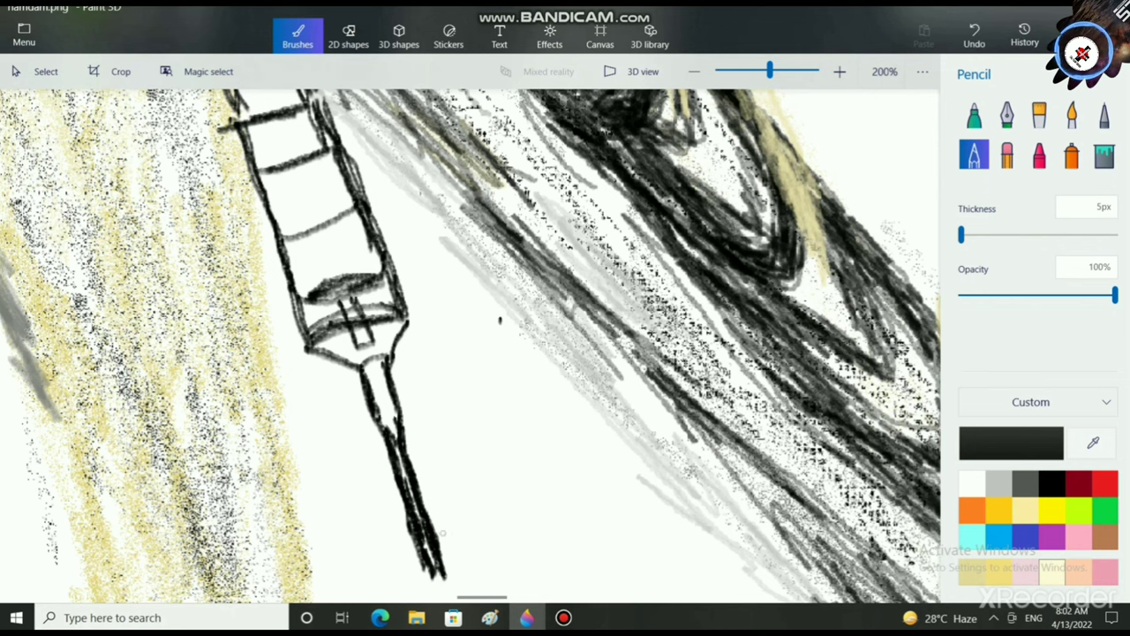
# Step: Darken the narrow shaft's edges and interior and close its lower end with a blunt black tip
pyautogui.scroll(-4, 419, 519)
pyautogui.moveTo(393, 534); pyautogui.dragTo(277, 378)
pyautogui.scroll(2, 251, 401)
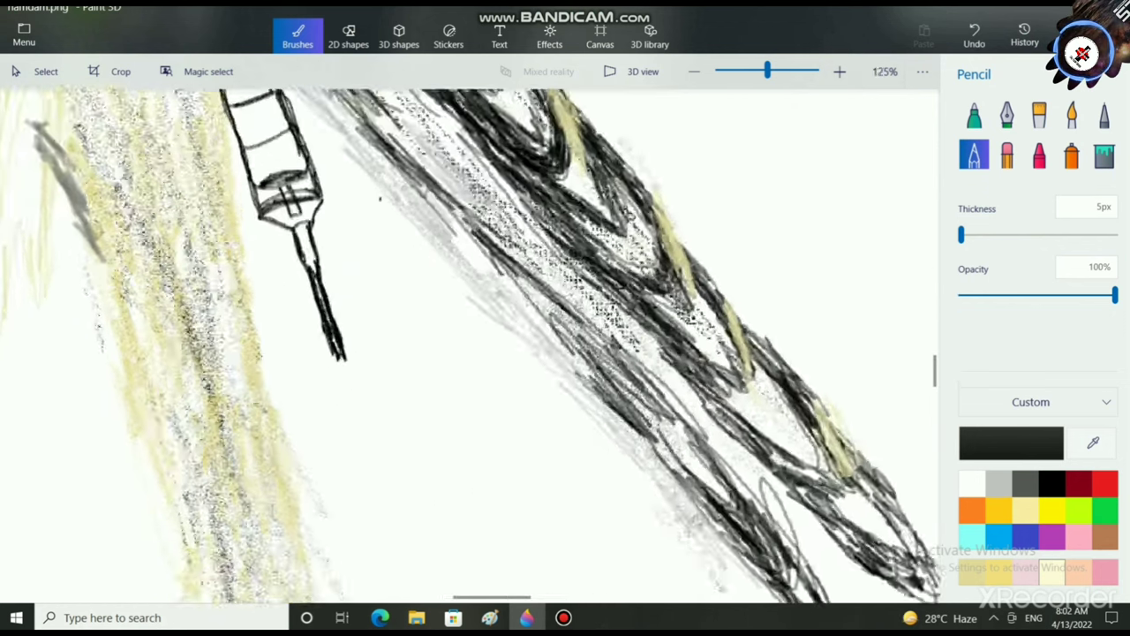
pyautogui.scroll(2, 257, 399)
pyautogui.moveTo(304, 122)
pyautogui.mouseDown()
pyautogui.moveTo(336, 196)
pyautogui.moveTo(305, 131)
pyautogui.moveTo(344, 132)
pyautogui.moveTo(392, 323)
pyautogui.mouseUp()
pyautogui.moveTo(330, 192); pyautogui.dragTo(373, 337)
pyautogui.moveTo(378, 267)
pyautogui.mouseDown()
pyautogui.moveTo(396, 332)
pyautogui.moveTo(380, 334)
pyautogui.moveTo(384, 316)
pyautogui.mouseUp()
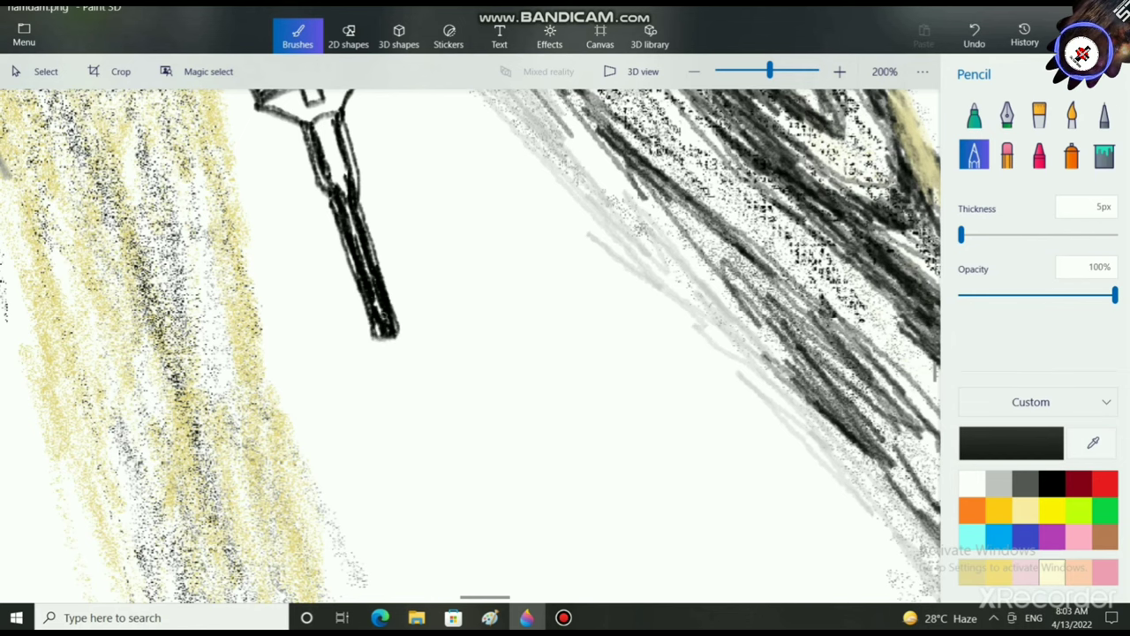
pyautogui.scroll(-2, 383, 417)
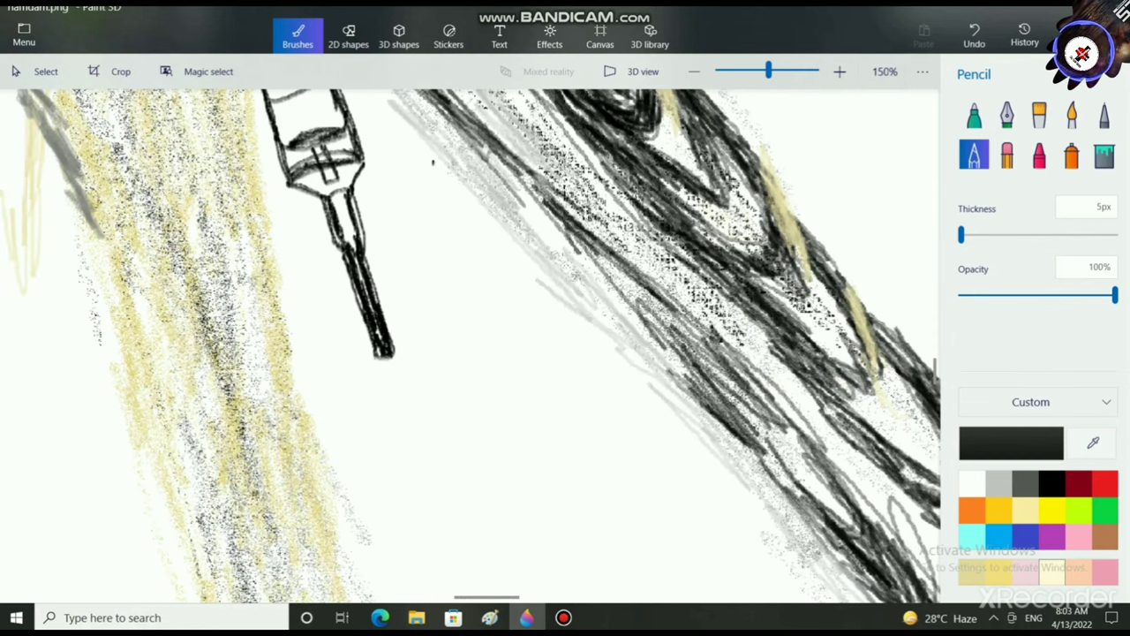
pyautogui.moveTo(385, 356)
pyautogui.mouseDown()
pyautogui.moveTo(410, 471)
pyautogui.moveTo(404, 396)
pyautogui.moveTo(429, 477)
pyautogui.mouseUp()
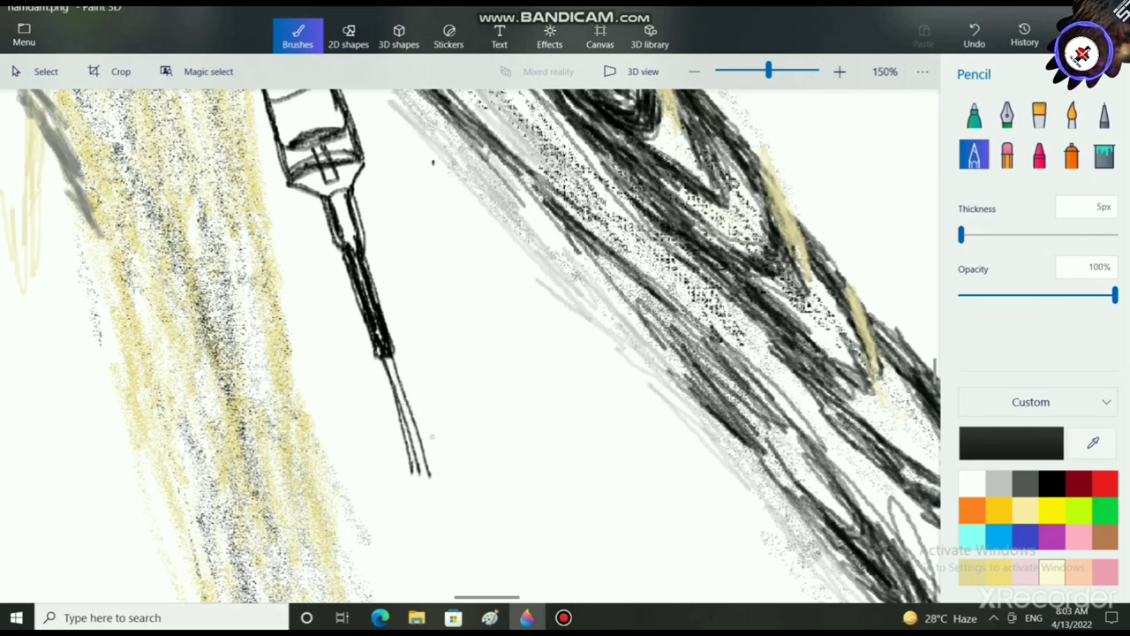
pyautogui.hotkey('ctrl', 'z')
pyautogui.hotkey('ctrl', 'z')
pyautogui.hotkey('ctrl', 'z')
# Step: Draw a thin needle running down from the shaft's blunt end and darken it with repeated strokes
pyautogui.moveTo(388, 355); pyautogui.dragTo(430, 477)
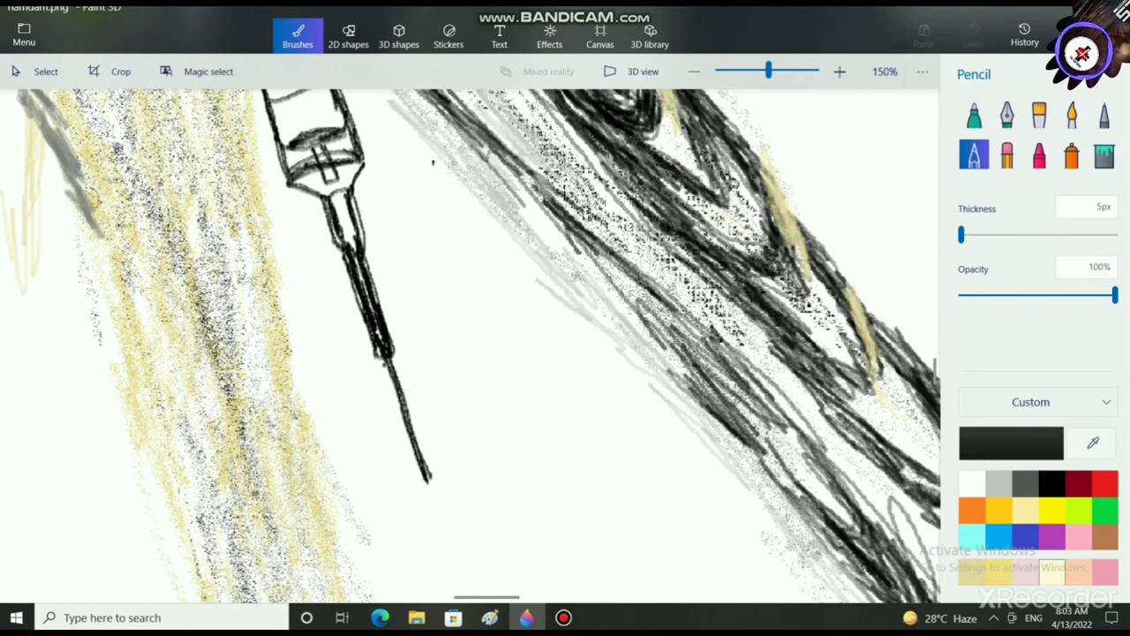
pyautogui.moveTo(411, 447); pyautogui.dragTo(424, 477)
pyautogui.moveTo(390, 357); pyautogui.dragTo(430, 480)
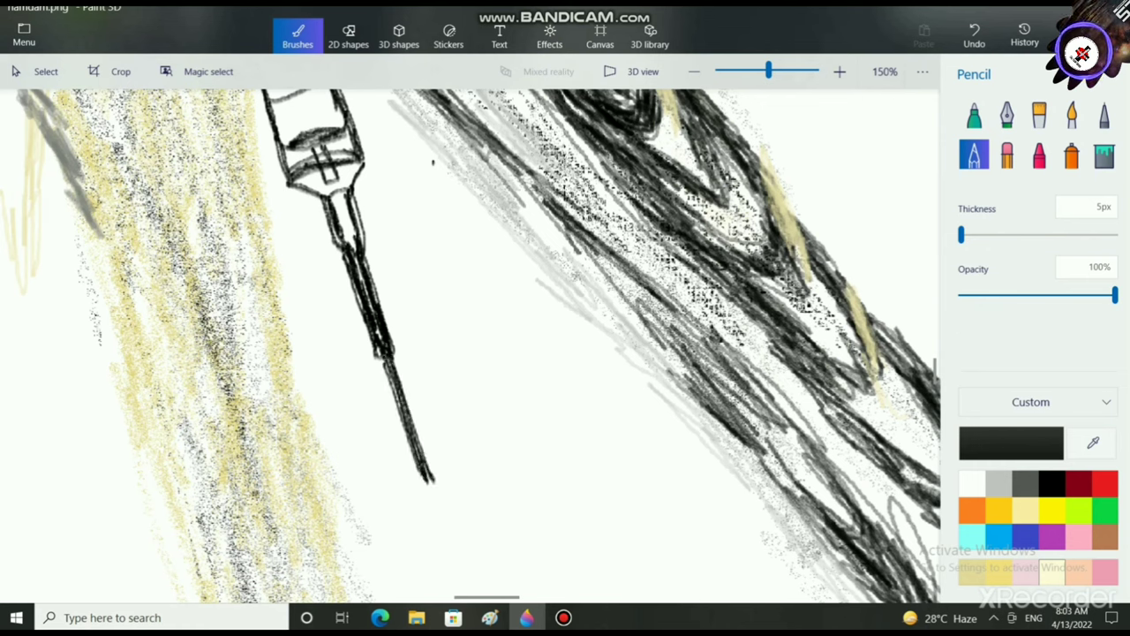
pyautogui.moveTo(386, 355); pyautogui.dragTo(416, 453)
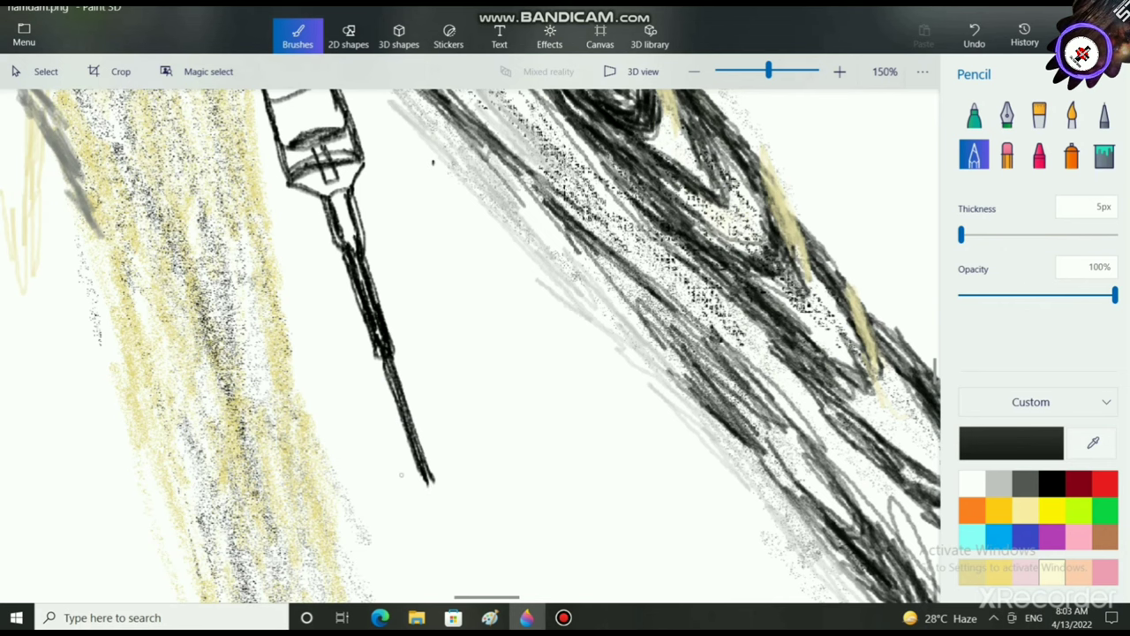
pyautogui.scroll(-8, 441, 484)
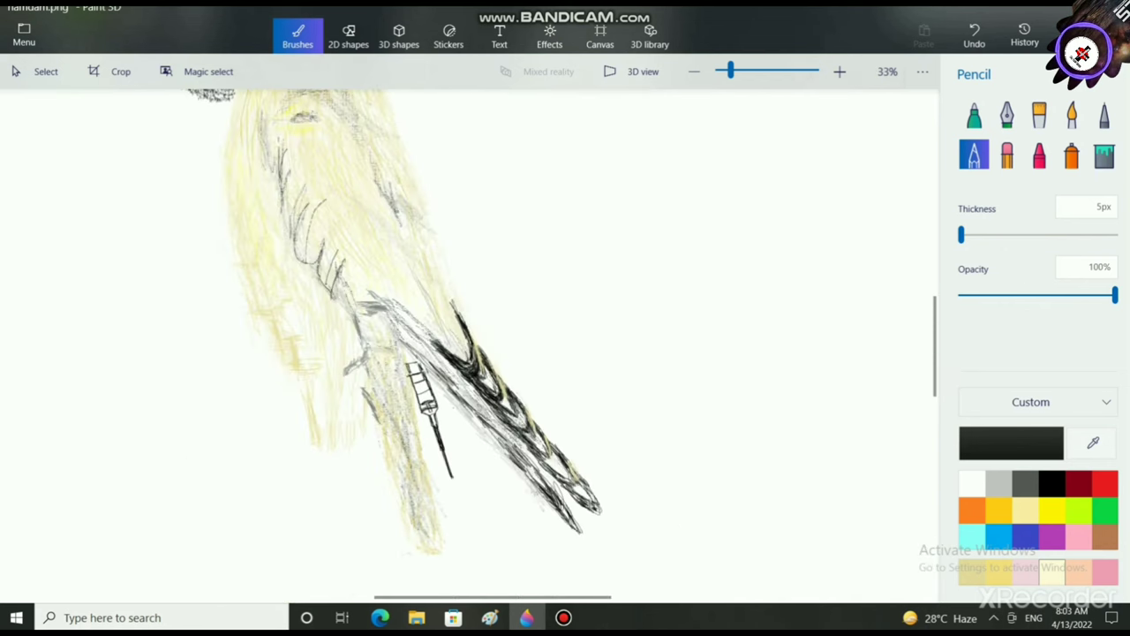
pyautogui.scroll(4, 407, 466)
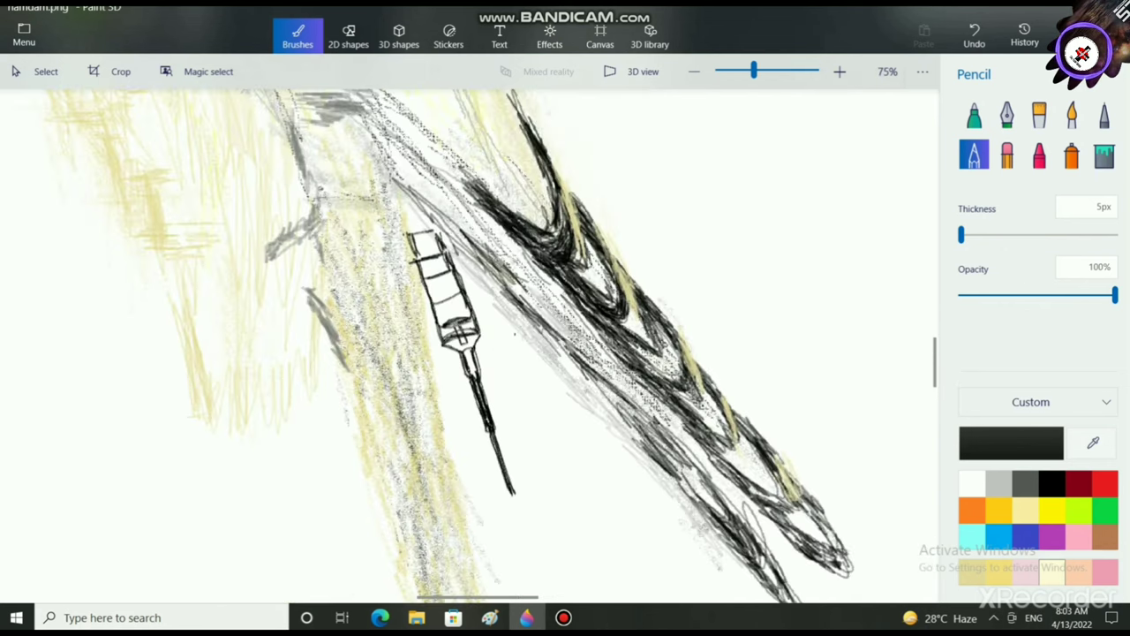
pyautogui.moveTo(509, 460)
pyautogui.mouseDown()
pyautogui.moveTo(517, 472)
pyautogui.moveTo(395, 244)
pyautogui.mouseUp()
pyautogui.scroll(2, 517, 472)
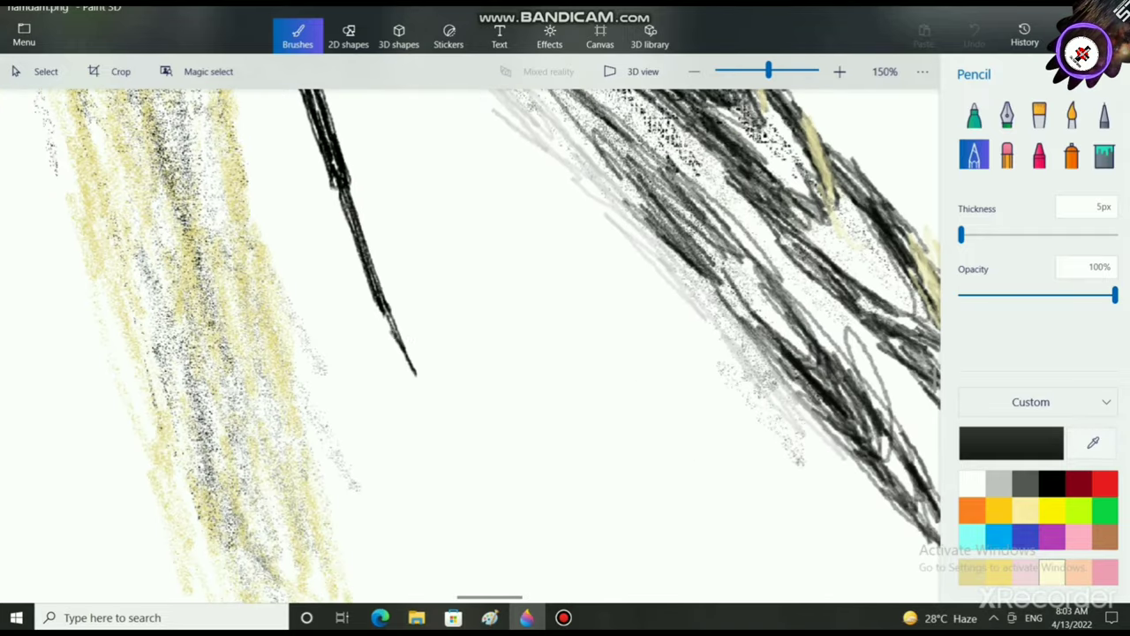
pyautogui.moveTo(385, 310); pyautogui.dragTo(491, 563)
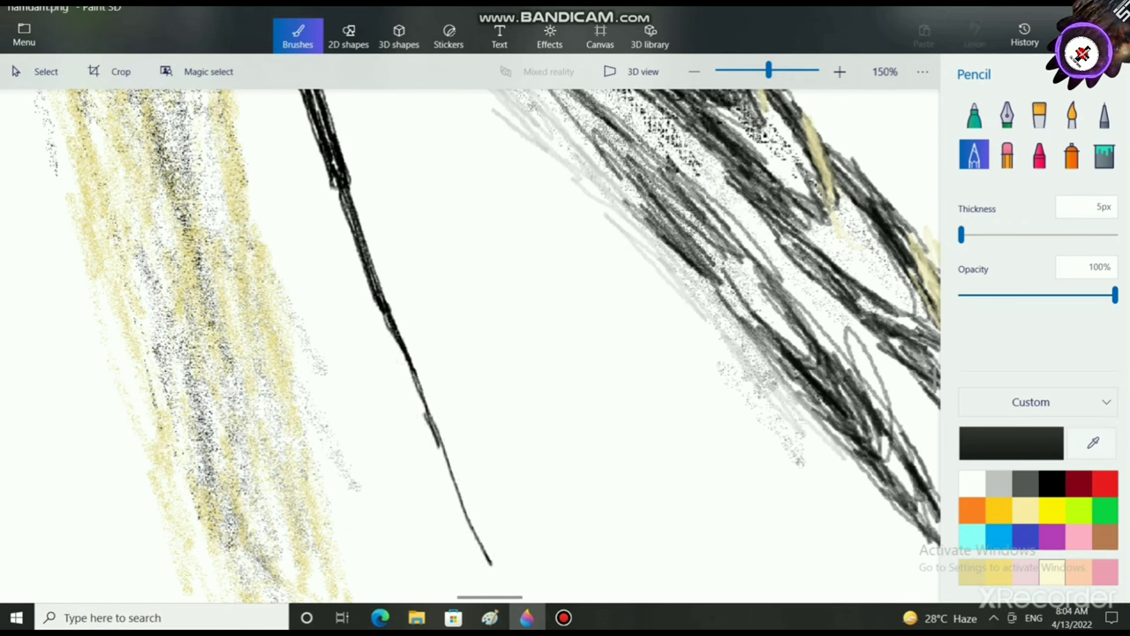
pyautogui.moveTo(396, 328); pyautogui.dragTo(487, 540)
pyautogui.hotkey('ctrl', 'z')
pyautogui.hotkey('ctrl', 'z')
pyautogui.hotkey('ctrl', 'z')
pyautogui.hotkey('ctrl', 'z')
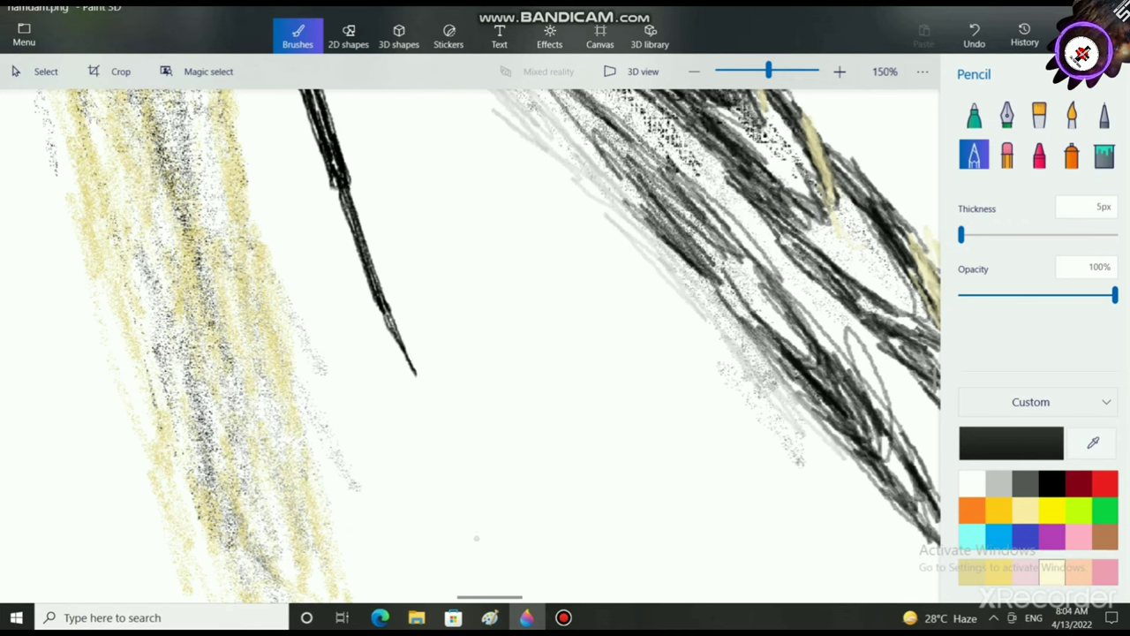
# Step: Lengthen the needle downward with overlapping black strokes, tapering to a fine point
pyautogui.scroll(2, 407, 468)
pyautogui.moveTo(361, 138)
pyautogui.mouseDown()
pyautogui.moveTo(453, 398)
pyautogui.moveTo(420, 300)
pyautogui.moveTo(534, 572)
pyautogui.mouseUp()
pyautogui.moveTo(481, 460); pyautogui.dragTo(407, 278)
pyautogui.scroll(-1, 517, 476)
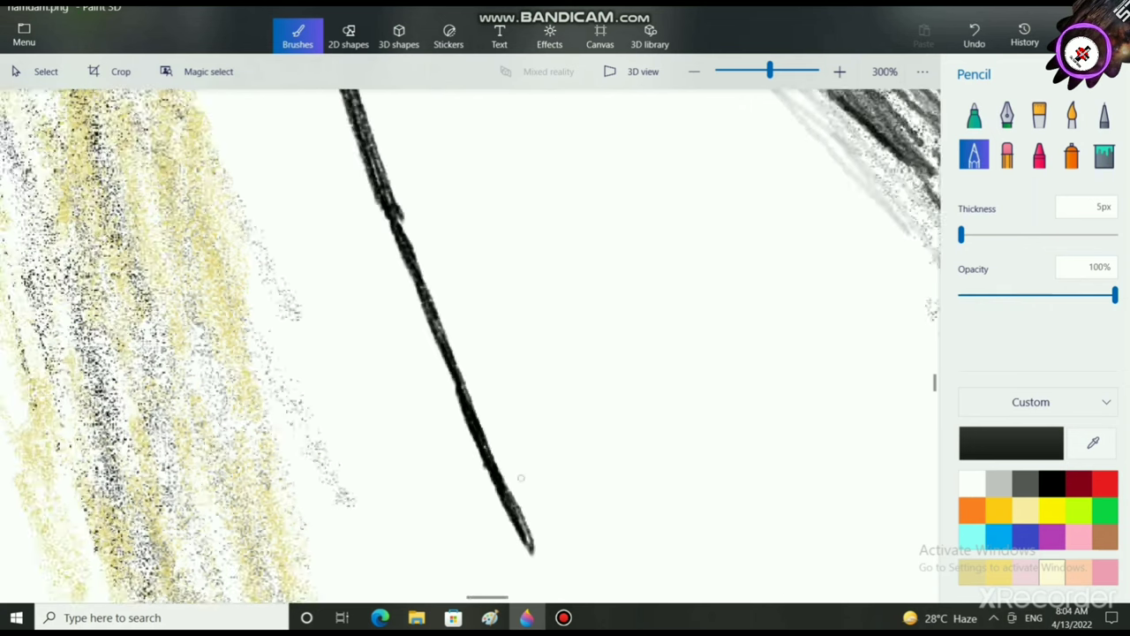
pyautogui.moveTo(519, 519); pyautogui.dragTo(546, 575)
pyautogui.scroll(-3, 547, 575)
pyautogui.hscroll(1, 547, 575)
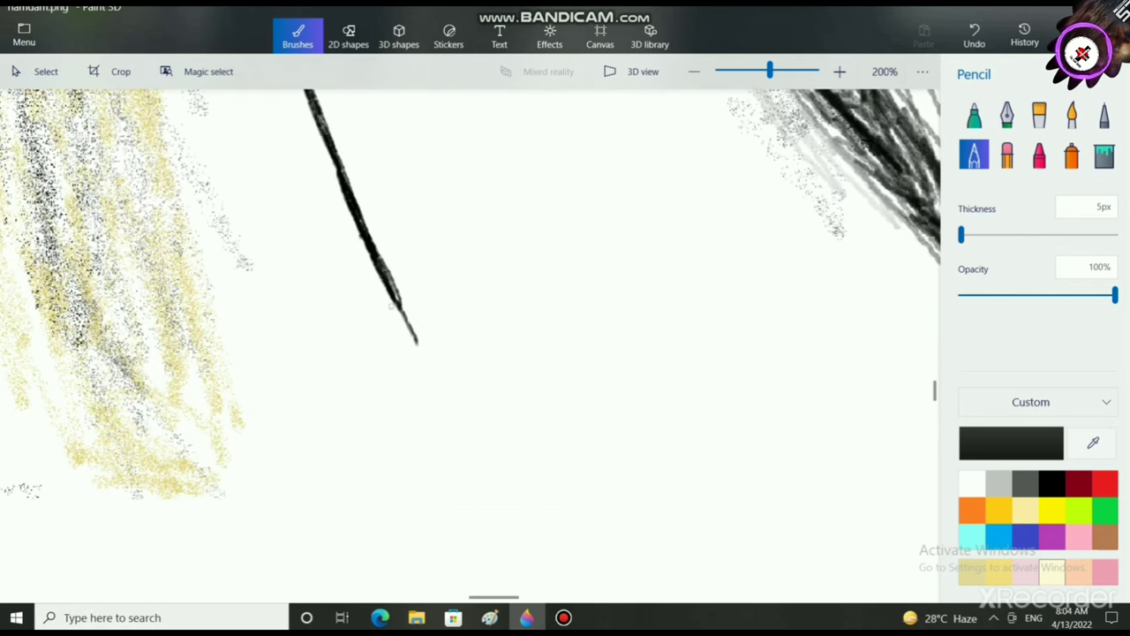
# Step: Extend the needle further down and thicken its lower portion with bundled black strokes
pyautogui.moveTo(394, 305)
pyautogui.mouseDown()
pyautogui.moveTo(473, 457)
pyautogui.moveTo(450, 387)
pyautogui.moveTo(503, 510)
pyautogui.moveTo(462, 424)
pyautogui.moveTo(493, 515)
pyautogui.moveTo(417, 307)
pyautogui.mouseUp()
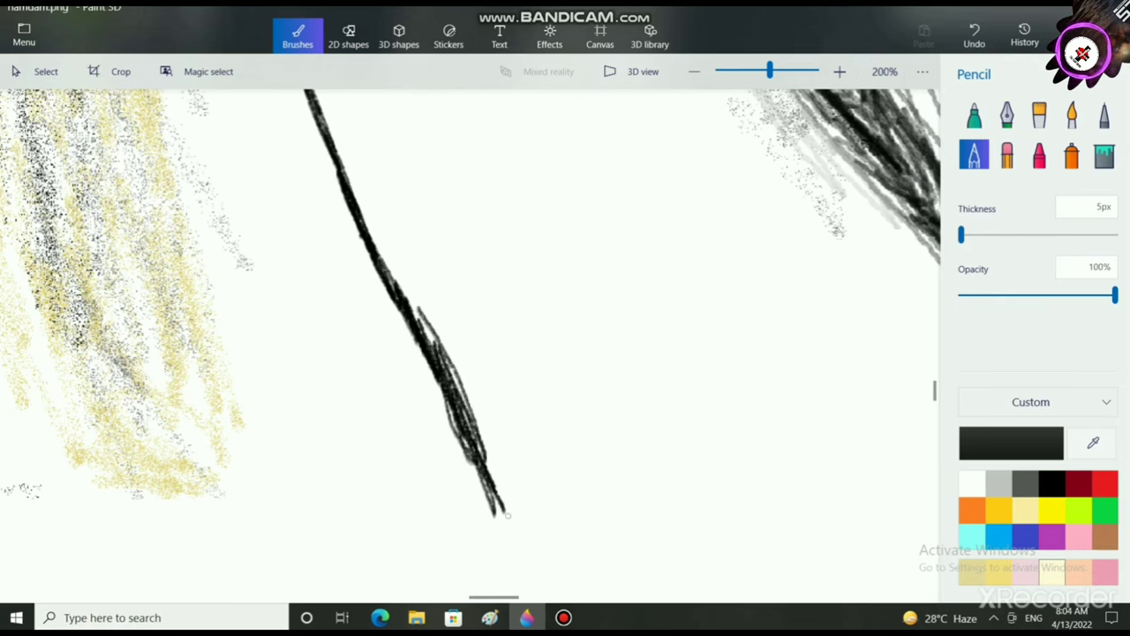
pyautogui.scroll(-4, 449, 542)
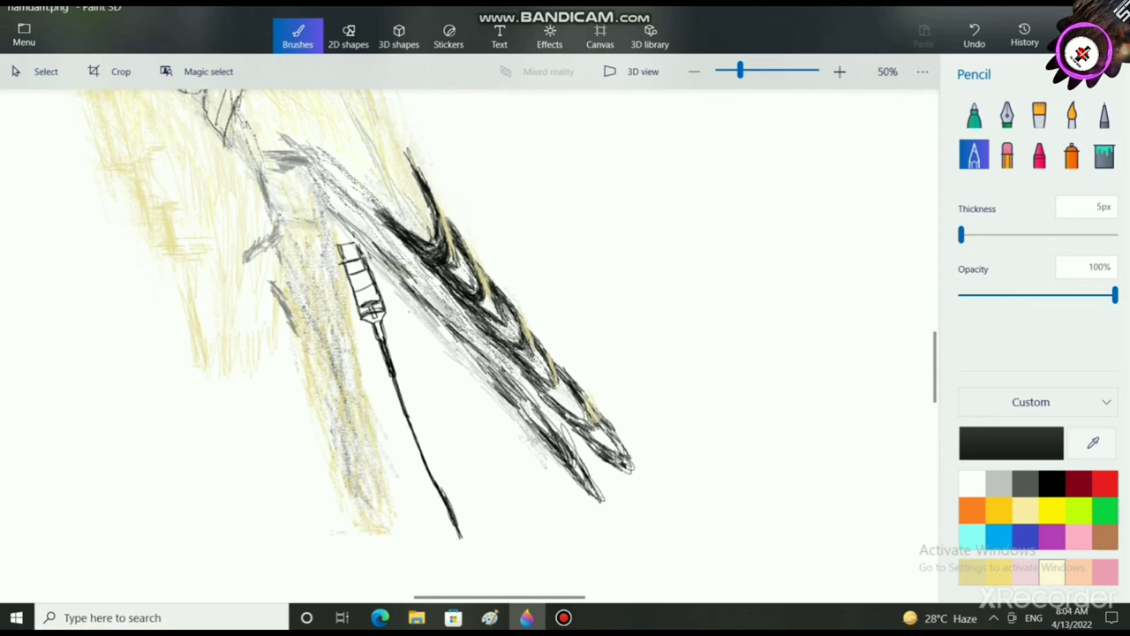
pyautogui.scroll(1, 425, 540)
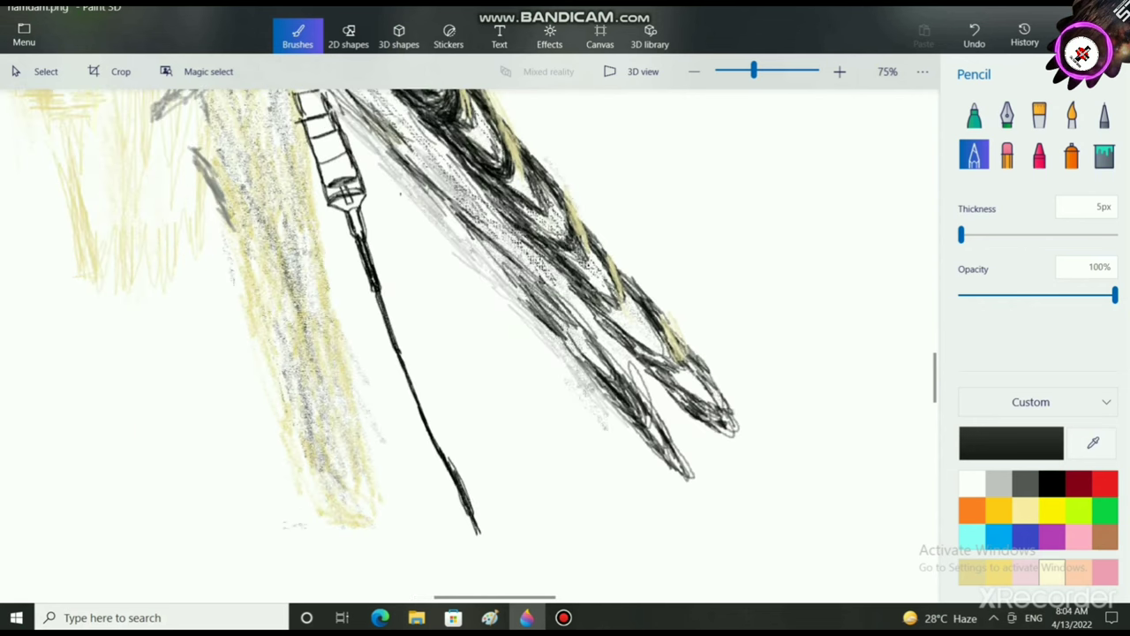
pyautogui.moveTo(452, 490); pyautogui.dragTo(427, 433)
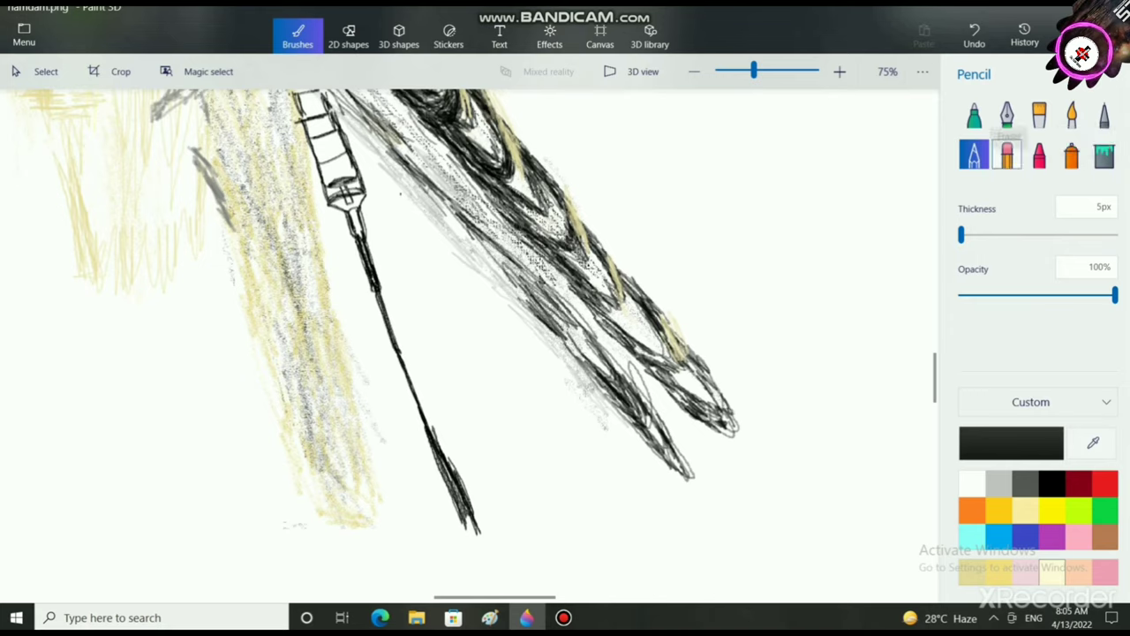
# Step: Erase the excess strokes on both sides of the needle's lower portion and trim its tip using the 25 px Eraser
pyautogui.click(1006, 155)
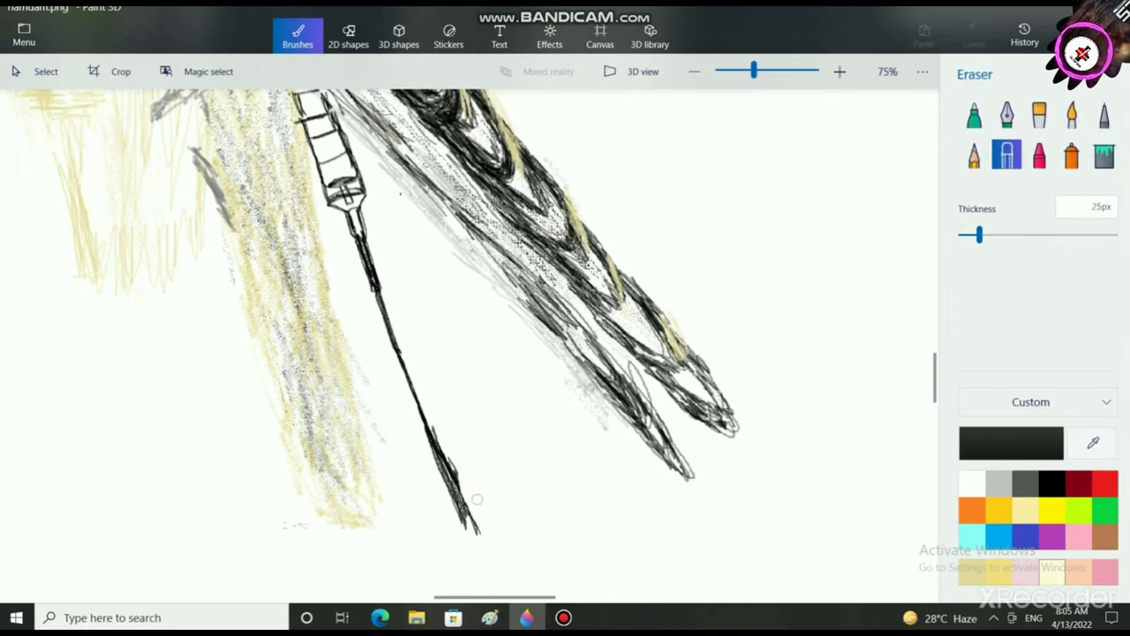
pyautogui.moveTo(474, 506); pyautogui.dragTo(455, 480)
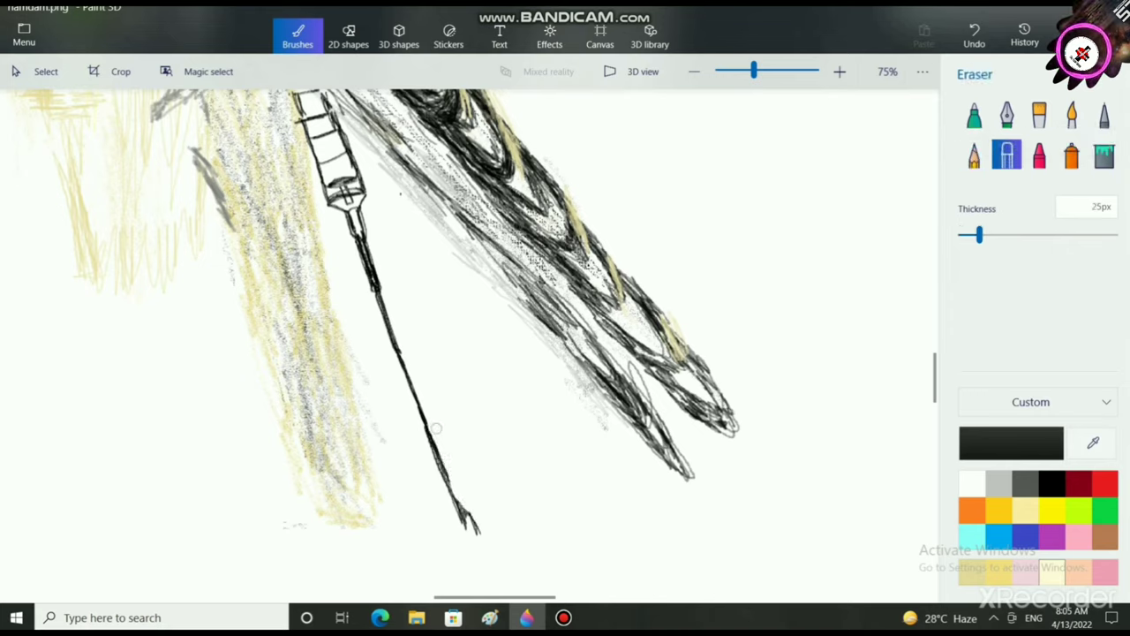
pyautogui.moveTo(436, 428)
pyautogui.mouseDown()
pyautogui.moveTo(461, 479)
pyautogui.moveTo(425, 457)
pyautogui.mouseUp()
pyautogui.moveTo(420, 428); pyautogui.dragTo(428, 457)
pyautogui.moveTo(440, 490)
pyautogui.mouseDown()
pyautogui.moveTo(429, 452)
pyautogui.moveTo(444, 456)
pyautogui.moveTo(440, 441)
pyautogui.mouseUp()
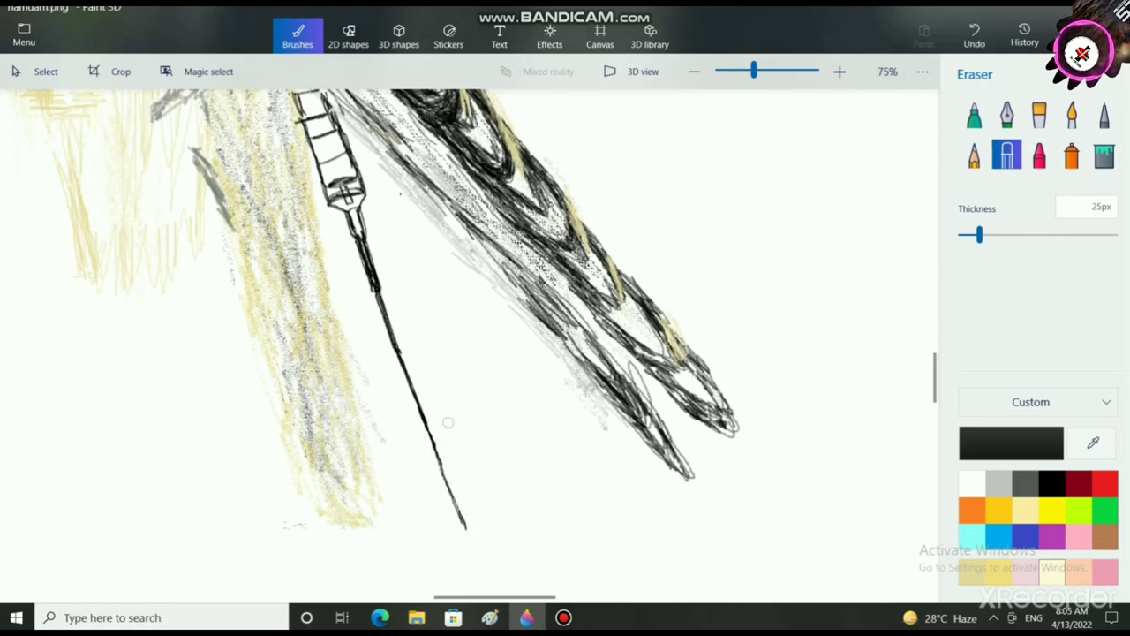
pyautogui.moveTo(475, 537); pyautogui.dragTo(467, 521)
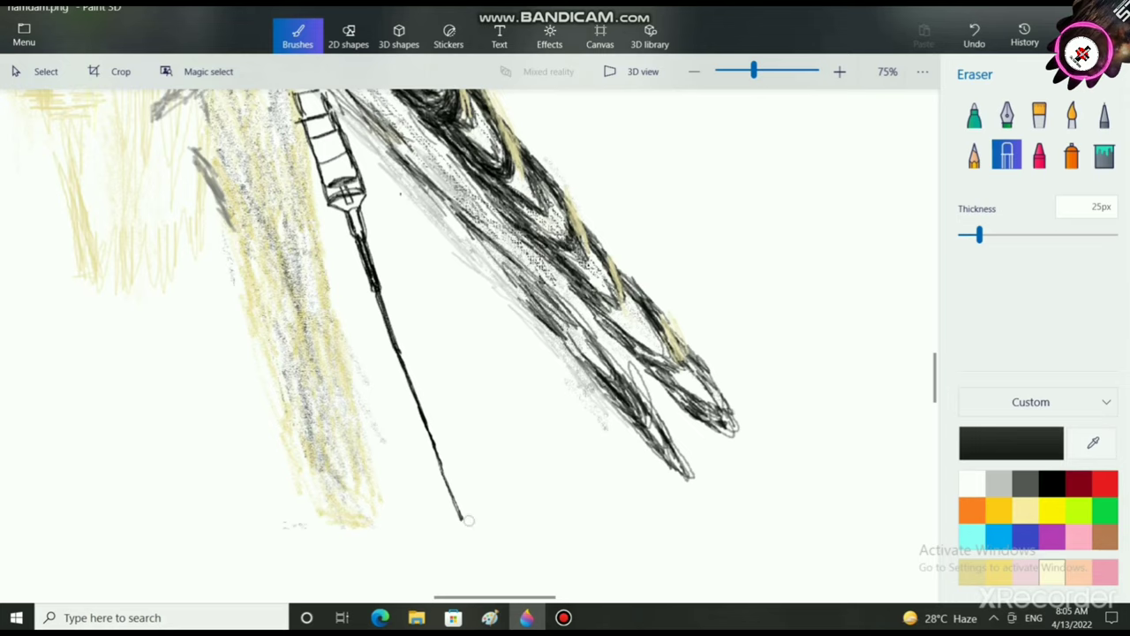
pyautogui.scroll(-5, 491, 550)
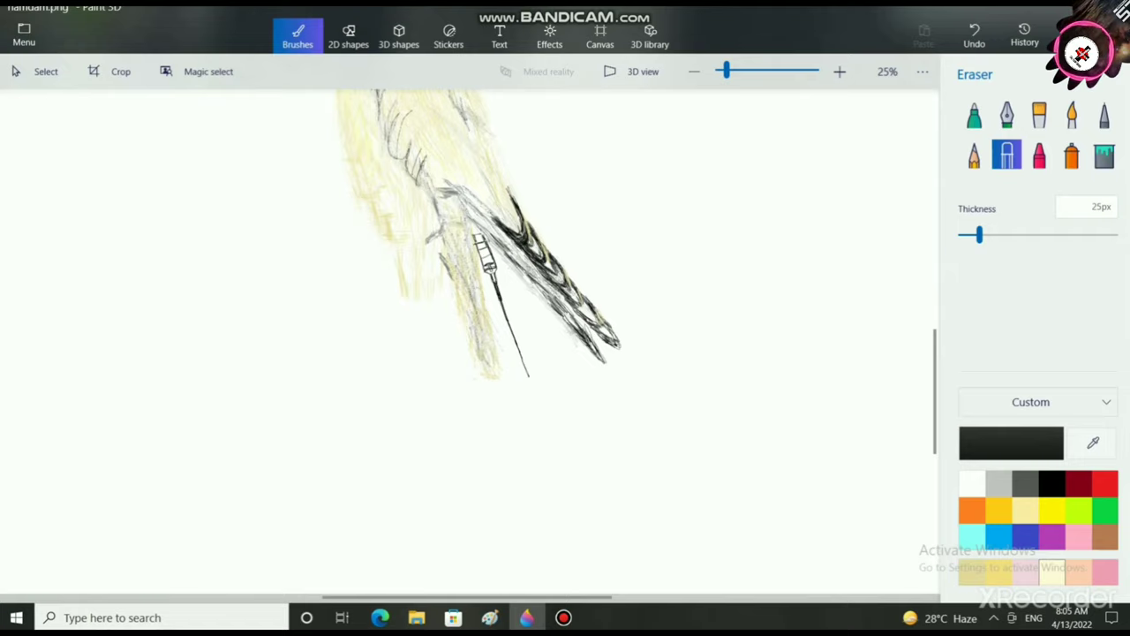
pyautogui.scroll(2, 490, 445)
pyautogui.moveTo(532, 383); pyautogui.dragTo(489, 616)
pyautogui.moveTo(520, 380); pyautogui.dragTo(497, 432)
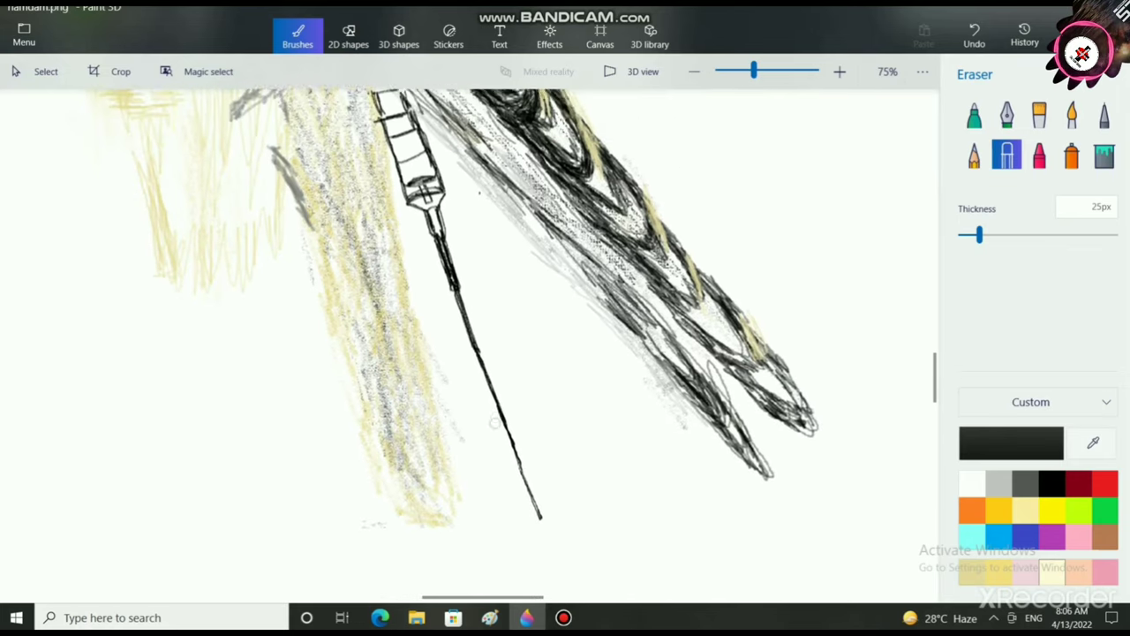
# Step: Erase the remaining stray marks beside the needle's upper portion with the 25 px Eraser
pyautogui.scroll(1, 503, 481)
pyautogui.moveTo(472, 264); pyautogui.dragTo(476, 398)
pyautogui.moveTo(452, 327); pyautogui.dragTo(474, 457)
pyautogui.scroll(2, 474, 456)
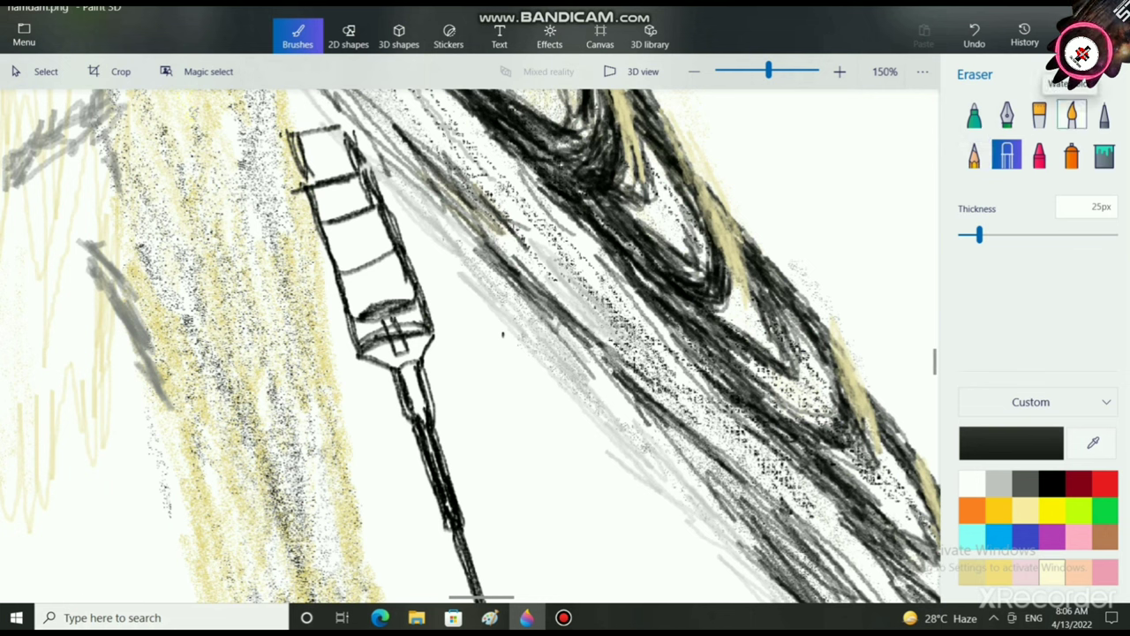
# Step: Shade both sides of the barrel's middle section using a 12 px dark grey Watercolor brush with a polished metal finish
pyautogui.click(1071, 113)
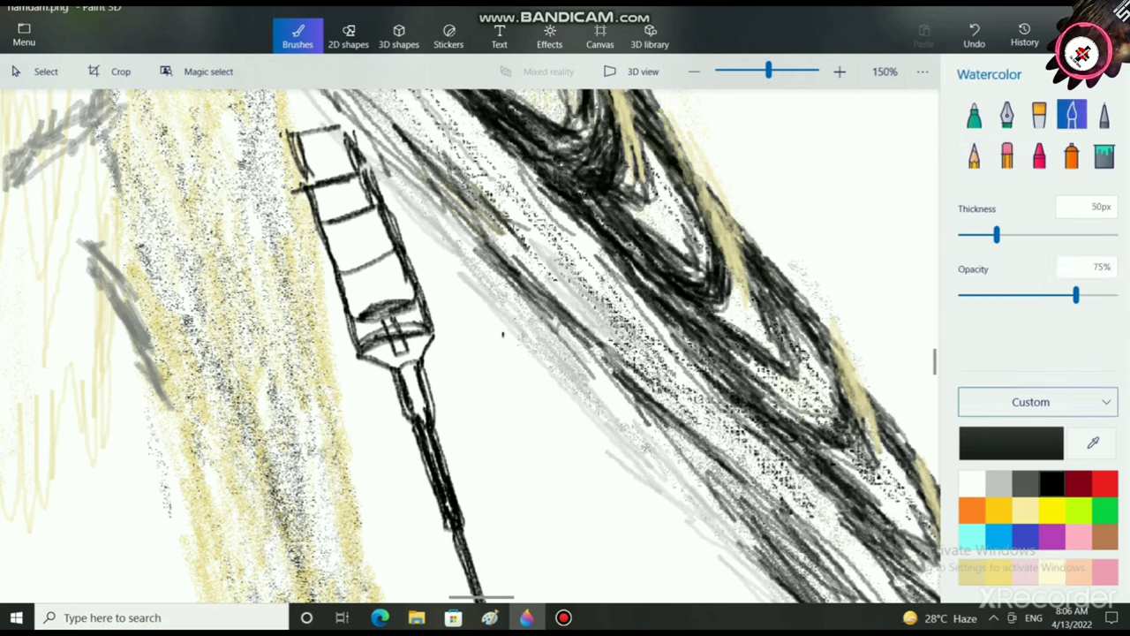
pyautogui.click(1030, 402)
pyautogui.click(1038, 377)
pyautogui.scroll(2, 345, 285)
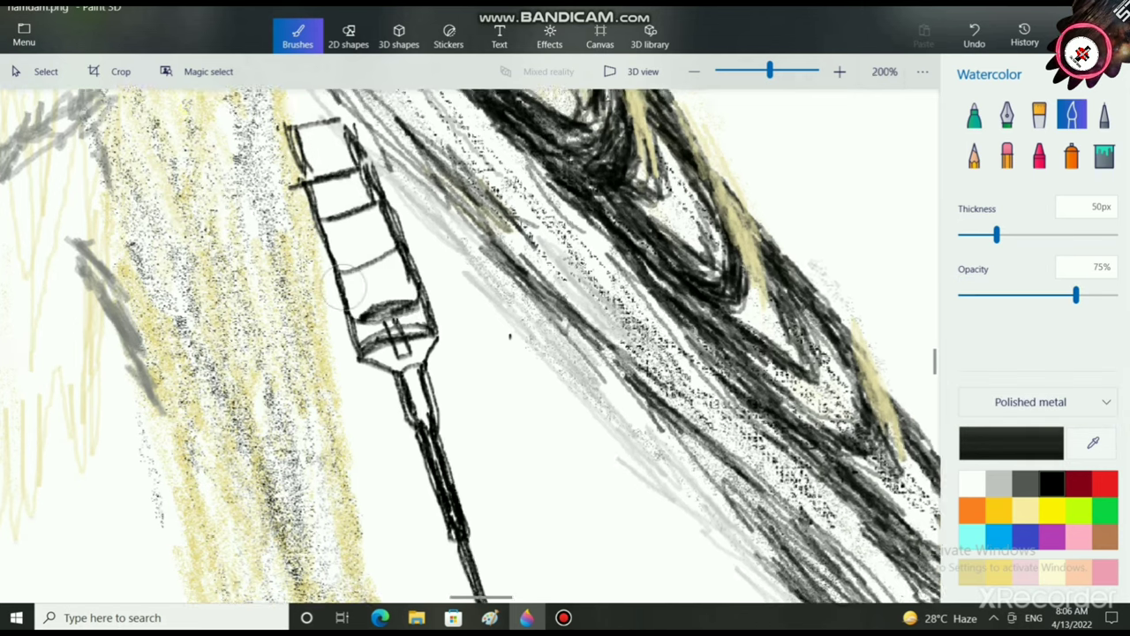
pyautogui.click(1025, 482)
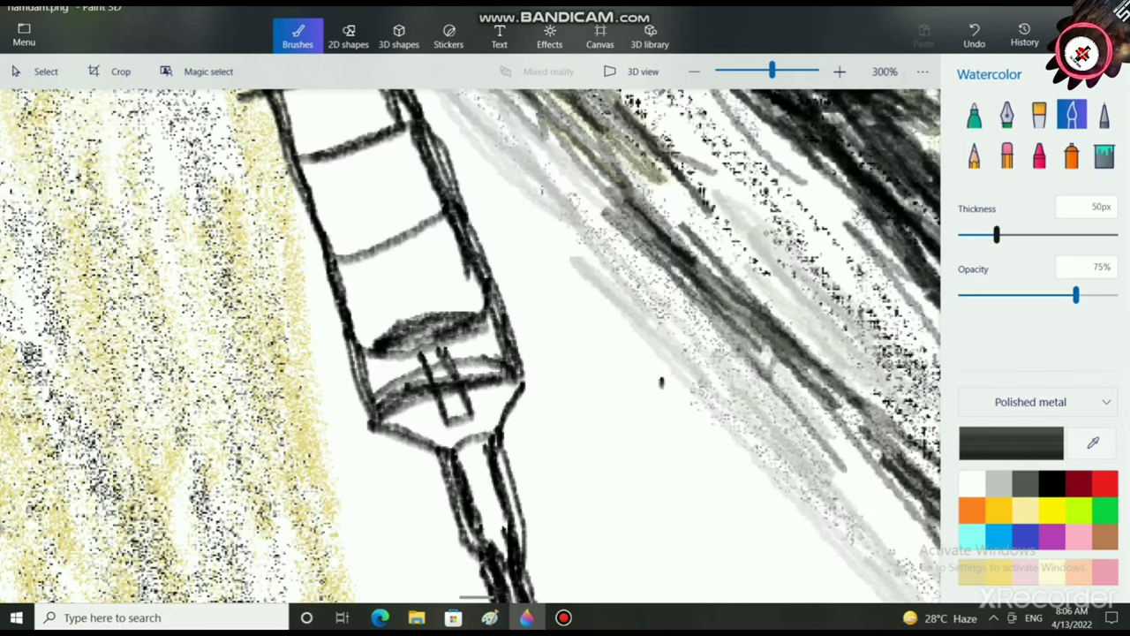
pyautogui.moveTo(996, 234); pyautogui.dragTo(966, 235)
pyautogui.moveTo(336, 175)
pyautogui.mouseDown()
pyautogui.moveTo(350, 220)
pyautogui.moveTo(334, 185)
pyautogui.moveTo(339, 208)
pyautogui.mouseUp()
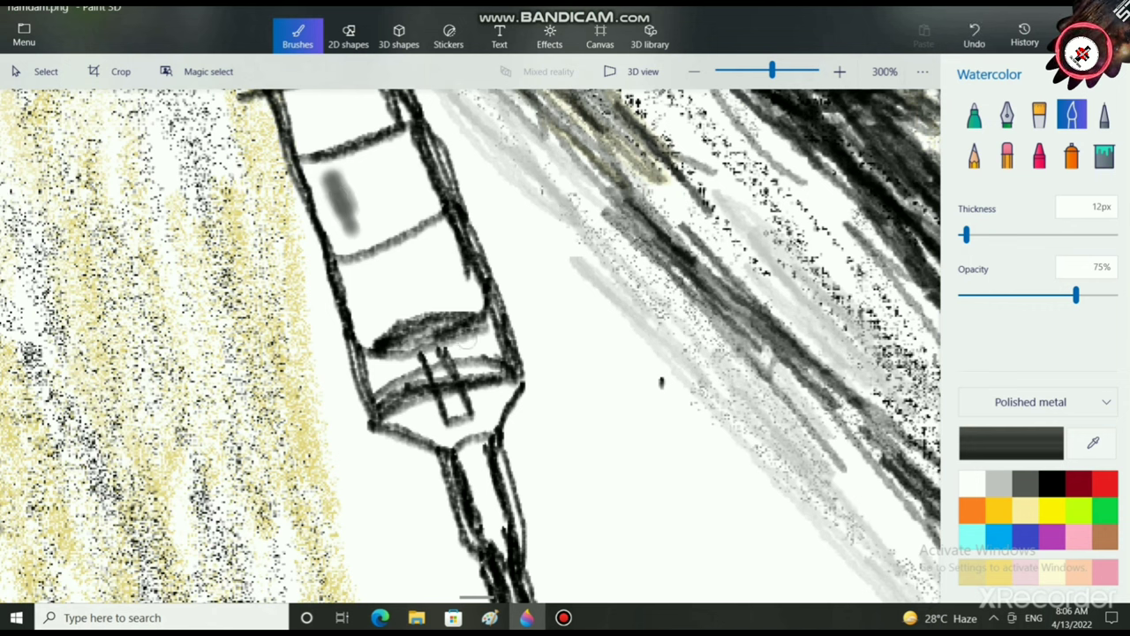
pyautogui.moveTo(393, 154)
pyautogui.mouseDown()
pyautogui.moveTo(420, 208)
pyautogui.moveTo(434, 134)
pyautogui.moveTo(426, 219)
pyautogui.moveTo(396, 142)
pyautogui.moveTo(448, 184)
pyautogui.moveTo(429, 118)
pyautogui.moveTo(499, 318)
pyautogui.moveTo(468, 222)
pyautogui.moveTo(394, 152)
pyautogui.moveTo(389, 196)
pyautogui.moveTo(381, 164)
pyautogui.moveTo(374, 195)
pyautogui.moveTo(401, 308)
pyautogui.moveTo(387, 240)
pyautogui.mouseUp()
# Step: Extend the dark grey shading to the barrel's neighbouring sections and left edge, leaving a light strip down the centre
pyautogui.scroll(2, 469, 304)
pyautogui.scroll(-4, 461, 331)
pyautogui.scroll(2, 458, 264)
pyautogui.moveTo(356, 170); pyautogui.dragTo(372, 213)
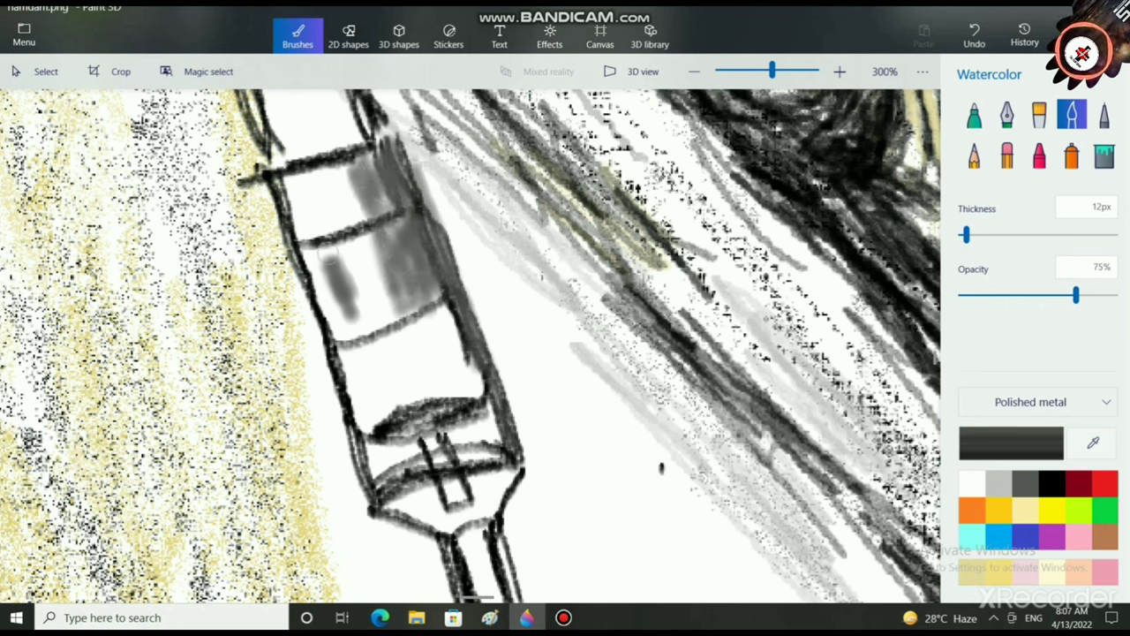
pyautogui.moveTo(330, 251)
pyautogui.mouseDown()
pyautogui.moveTo(320, 262)
pyautogui.moveTo(325, 348)
pyautogui.moveTo(322, 316)
pyautogui.moveTo(360, 327)
pyautogui.mouseUp()
pyautogui.moveTo(325, 245)
pyautogui.mouseDown()
pyautogui.moveTo(368, 327)
pyautogui.moveTo(348, 371)
pyautogui.moveTo(366, 397)
pyautogui.moveTo(363, 443)
pyautogui.moveTo(309, 311)
pyautogui.moveTo(322, 380)
pyautogui.moveTo(368, 422)
pyautogui.mouseUp()
pyautogui.scroll(1, 384, 390)
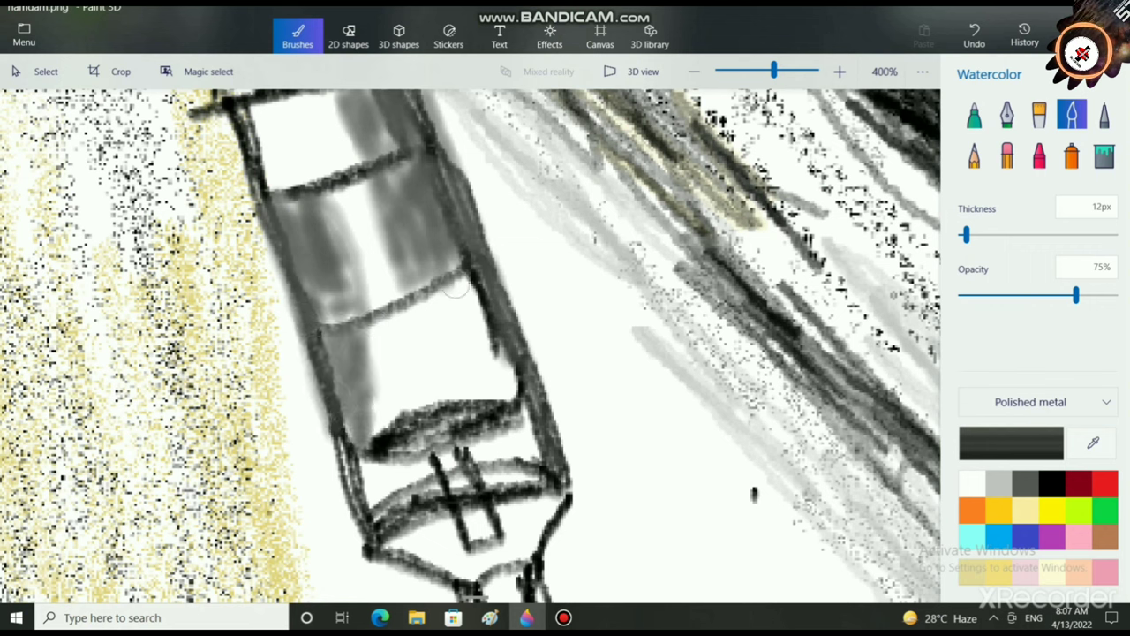
pyautogui.moveTo(400, 281)
pyautogui.mouseDown()
pyautogui.moveTo(437, 397)
pyautogui.moveTo(423, 353)
pyautogui.moveTo(490, 398)
pyautogui.moveTo(455, 379)
pyautogui.moveTo(477, 305)
pyautogui.moveTo(490, 384)
pyautogui.moveTo(459, 305)
pyautogui.moveTo(469, 277)
pyautogui.moveTo(503, 384)
pyautogui.mouseUp()
# Step: Change the brush finish to Gloss and shade the upper barrel sections and both long outer edges in dark grey
pyautogui.click(1038, 402)
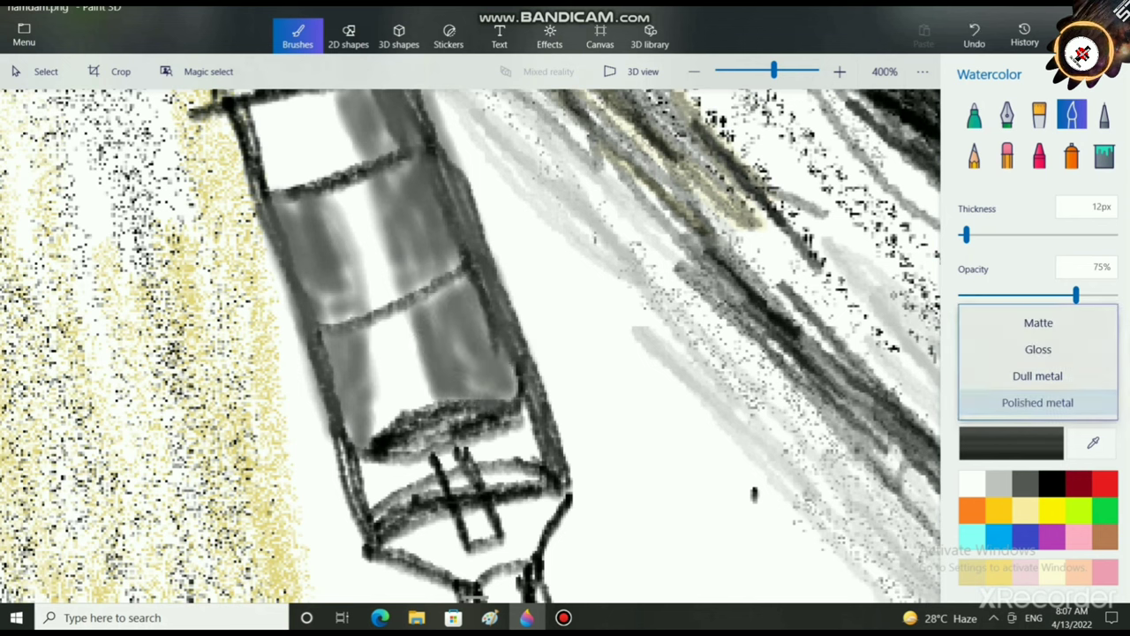
pyautogui.click(1039, 349)
pyautogui.moveTo(391, 332)
pyautogui.mouseDown()
pyautogui.moveTo(383, 430)
pyautogui.moveTo(374, 424)
pyautogui.mouseUp()
pyautogui.scroll(2, 366, 220)
pyautogui.hscroll(-1, 366, 220)
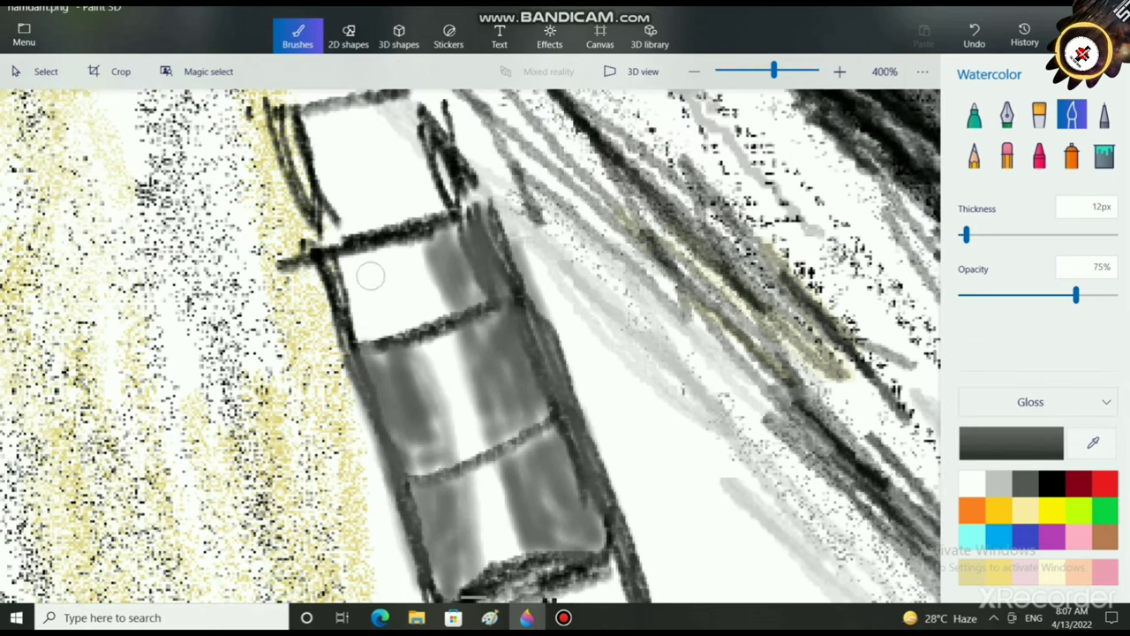
pyautogui.moveTo(364, 254)
pyautogui.mouseDown()
pyautogui.moveTo(386, 339)
pyautogui.moveTo(357, 344)
pyautogui.mouseUp()
pyautogui.moveTo(319, 126)
pyautogui.mouseDown()
pyautogui.moveTo(312, 241)
pyautogui.moveTo(442, 593)
pyautogui.mouseUp()
pyautogui.moveTo(499, 208); pyautogui.dragTo(615, 532)
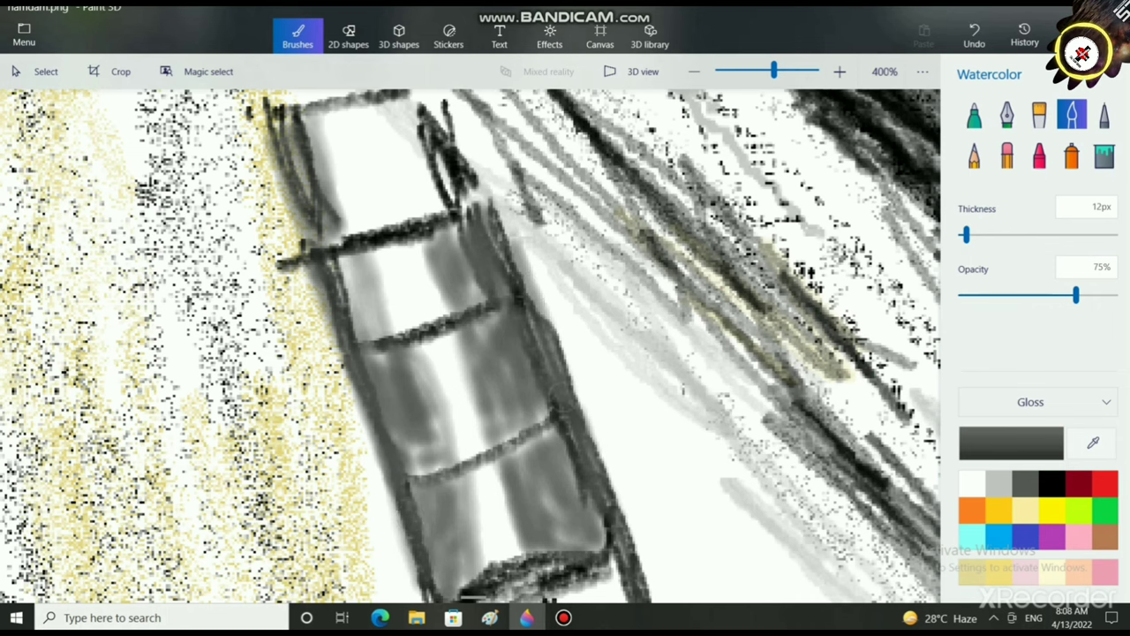
pyautogui.moveTo(499, 210); pyautogui.dragTo(614, 507)
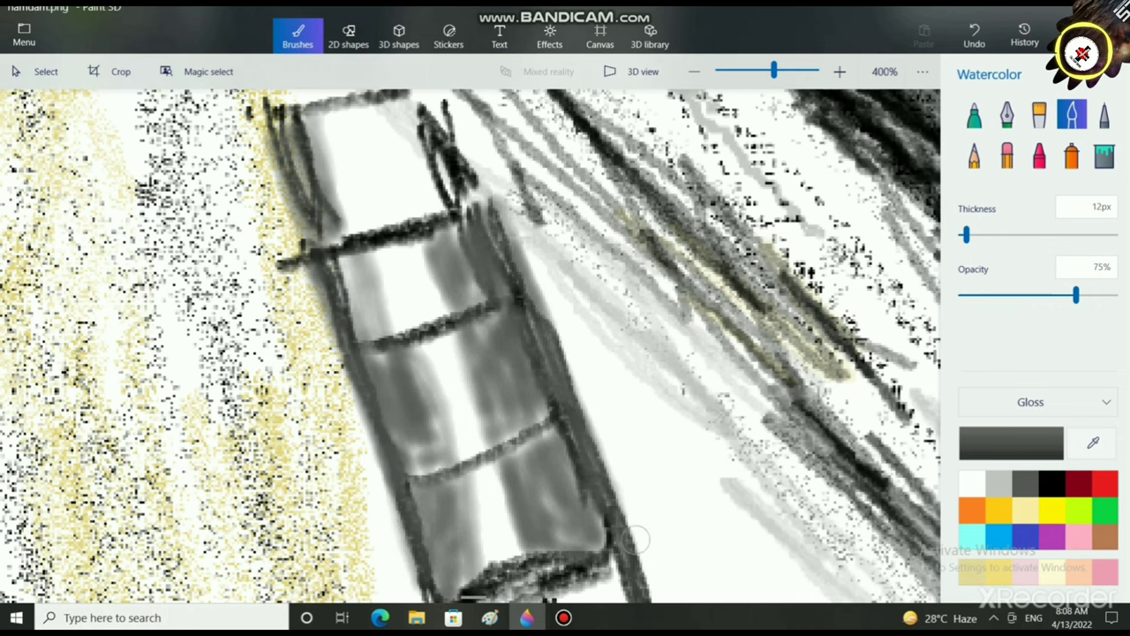
# Step: Shade the barrel's top section and paint a pointed dark grey tip above it
pyautogui.scroll(-1, 636, 538)
pyautogui.moveTo(484, 342)
pyautogui.mouseDown()
pyautogui.moveTo(468, 325)
pyautogui.moveTo(524, 348)
pyautogui.moveTo(541, 375)
pyautogui.mouseUp()
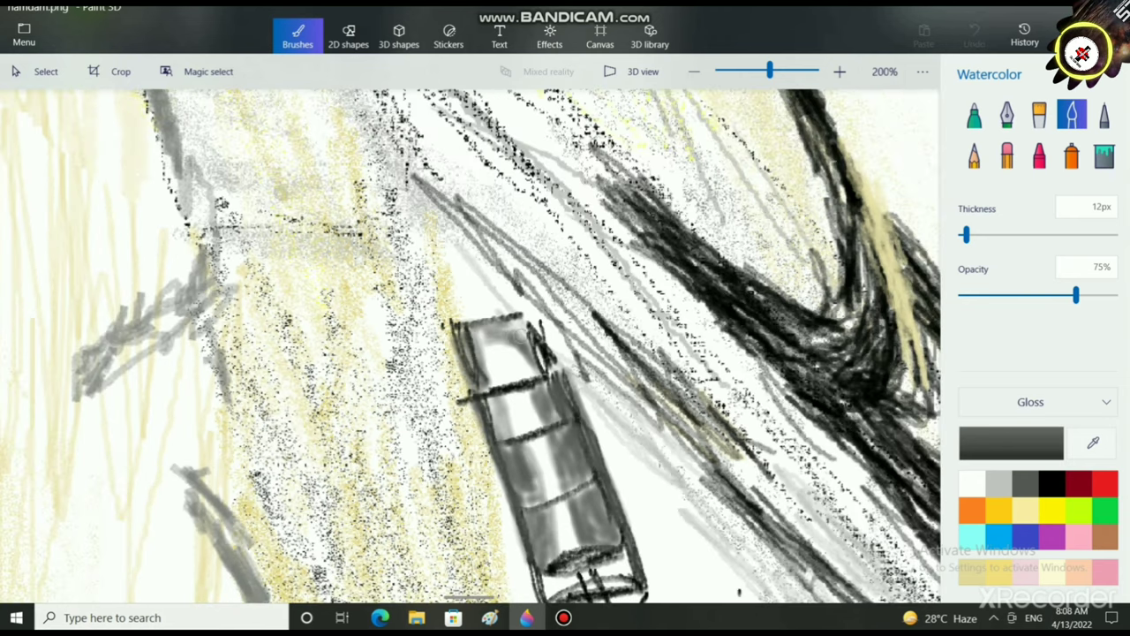
pyautogui.moveTo(521, 336)
pyautogui.mouseDown()
pyautogui.moveTo(525, 359)
pyautogui.moveTo(525, 336)
pyautogui.mouseUp()
pyautogui.moveTo(472, 278)
pyautogui.mouseDown()
pyautogui.moveTo(462, 304)
pyautogui.moveTo(486, 296)
pyautogui.moveTo(476, 312)
pyautogui.moveTo(473, 287)
pyautogui.moveTo(477, 319)
pyautogui.moveTo(468, 290)
pyautogui.mouseUp()
# Step: Brush light grey and white gloss highlights along the central strip of the syringe barrel
pyautogui.click(998, 483)
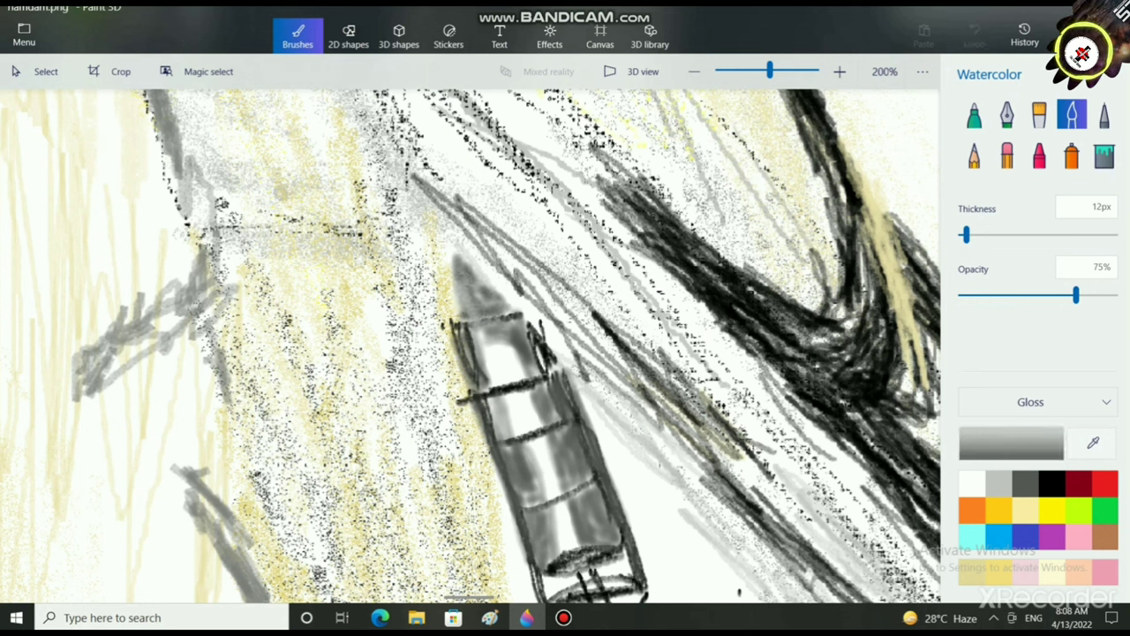
pyautogui.moveTo(501, 351)
pyautogui.mouseDown()
pyautogui.moveTo(581, 514)
pyautogui.moveTo(537, 452)
pyautogui.moveTo(577, 551)
pyautogui.mouseUp()
pyautogui.click(972, 484)
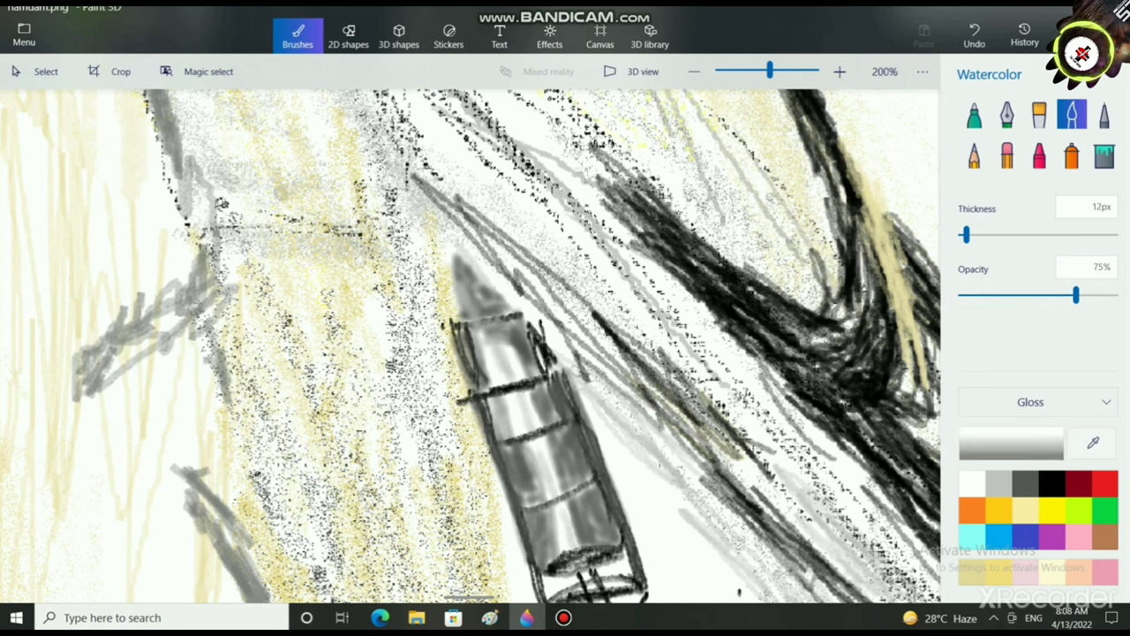
pyautogui.moveTo(551, 447); pyautogui.dragTo(559, 493)
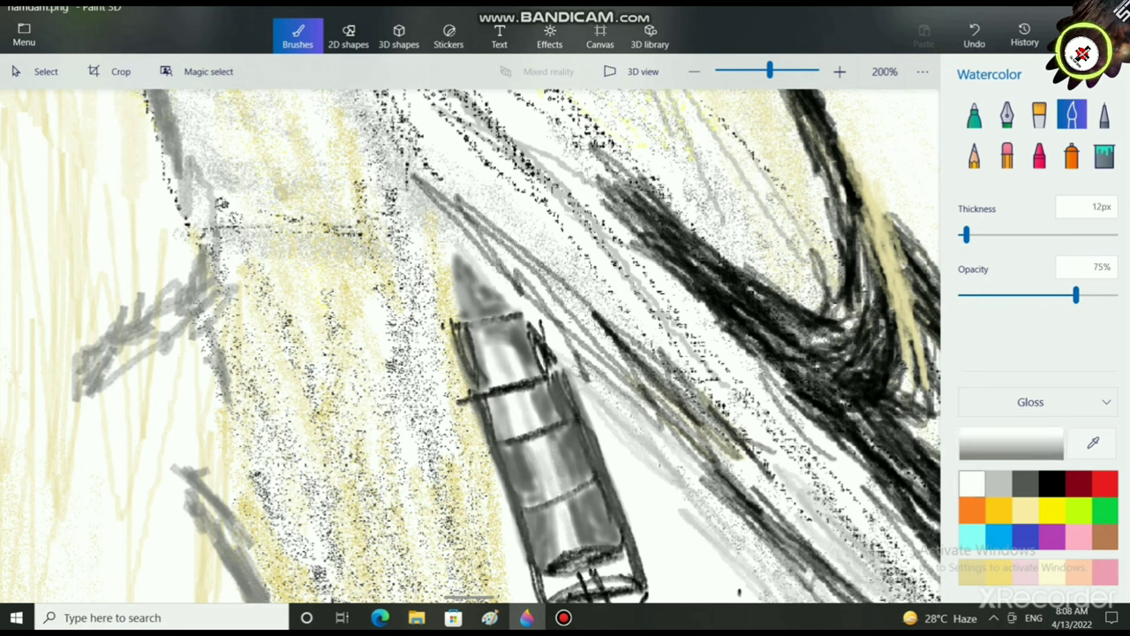
pyautogui.moveTo(538, 444)
pyautogui.mouseDown()
pyautogui.moveTo(521, 401)
pyautogui.moveTo(520, 422)
pyautogui.mouseUp()
pyautogui.moveTo(514, 377)
pyautogui.mouseDown()
pyautogui.moveTo(504, 331)
pyautogui.moveTo(510, 343)
pyautogui.mouseUp()
pyautogui.scroll(-1, 589, 500)
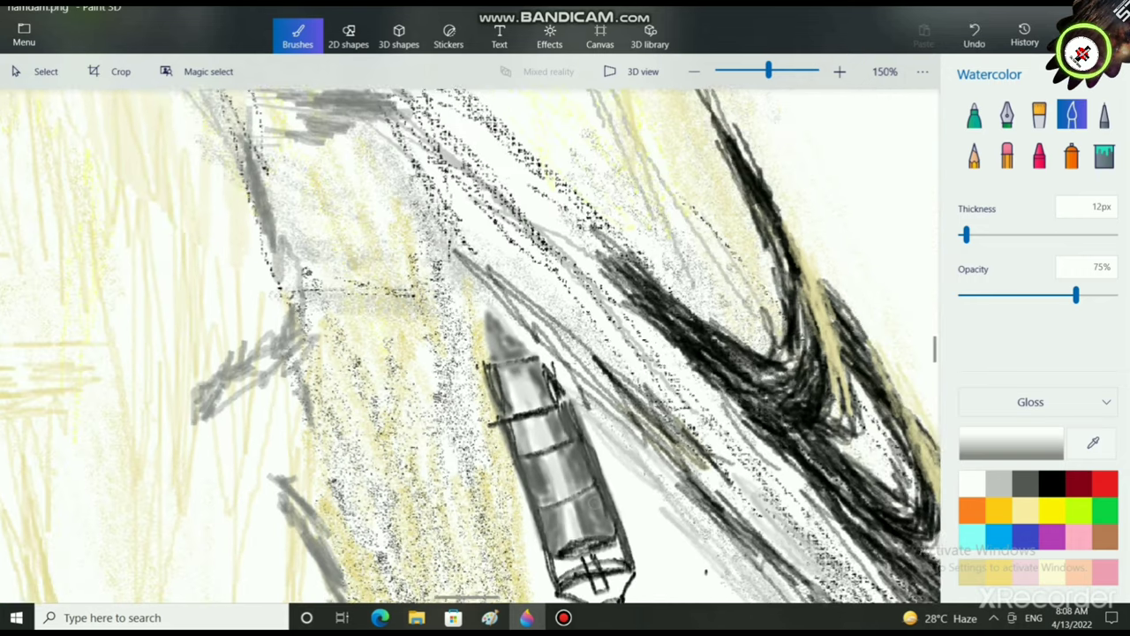
pyautogui.moveTo(567, 501)
pyautogui.mouseDown()
pyautogui.moveTo(576, 523)
pyautogui.moveTo(557, 490)
pyautogui.mouseUp()
# Step: Undo the last stroke and darken the barrel's top end and pointed tip with black gloss strokes
pyautogui.scroll(-4, 584, 565)
pyautogui.scroll(3, 600, 551)
pyautogui.click(1051, 483)
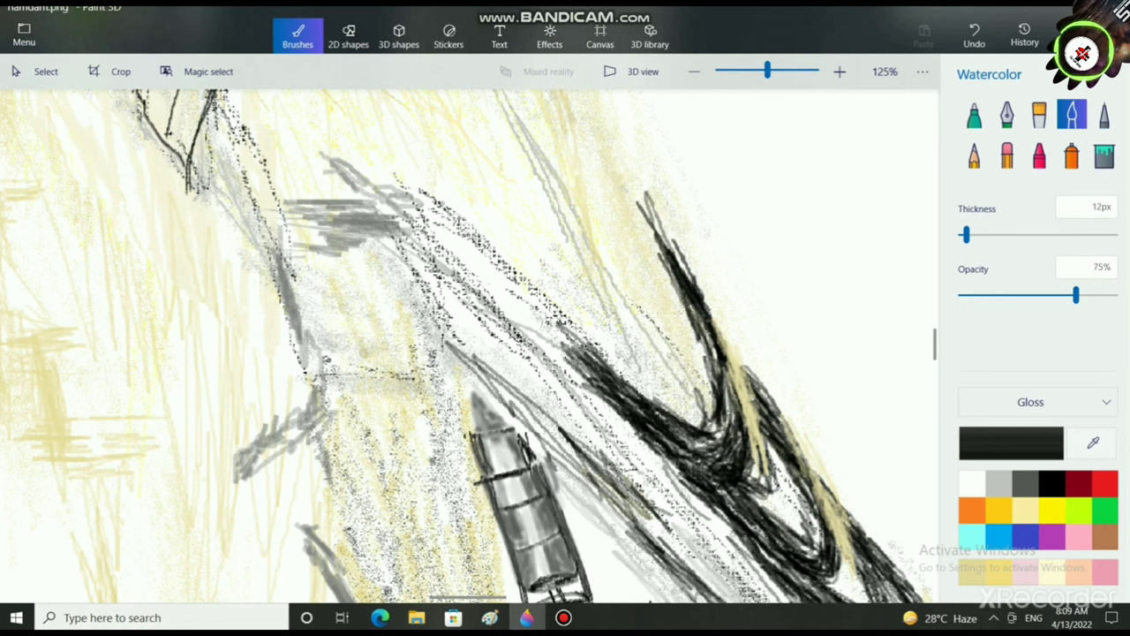
pyautogui.hotkey('ctrl', 'z')
pyautogui.scroll(3, 578, 523)
pyautogui.moveTo(499, 368)
pyautogui.mouseDown()
pyautogui.moveTo(527, 474)
pyautogui.moveTo(481, 370)
pyautogui.mouseUp()
pyautogui.scroll(-2, 516, 478)
pyautogui.moveTo(489, 410); pyautogui.dragTo(494, 425)
pyautogui.scroll(-5, 495, 425)
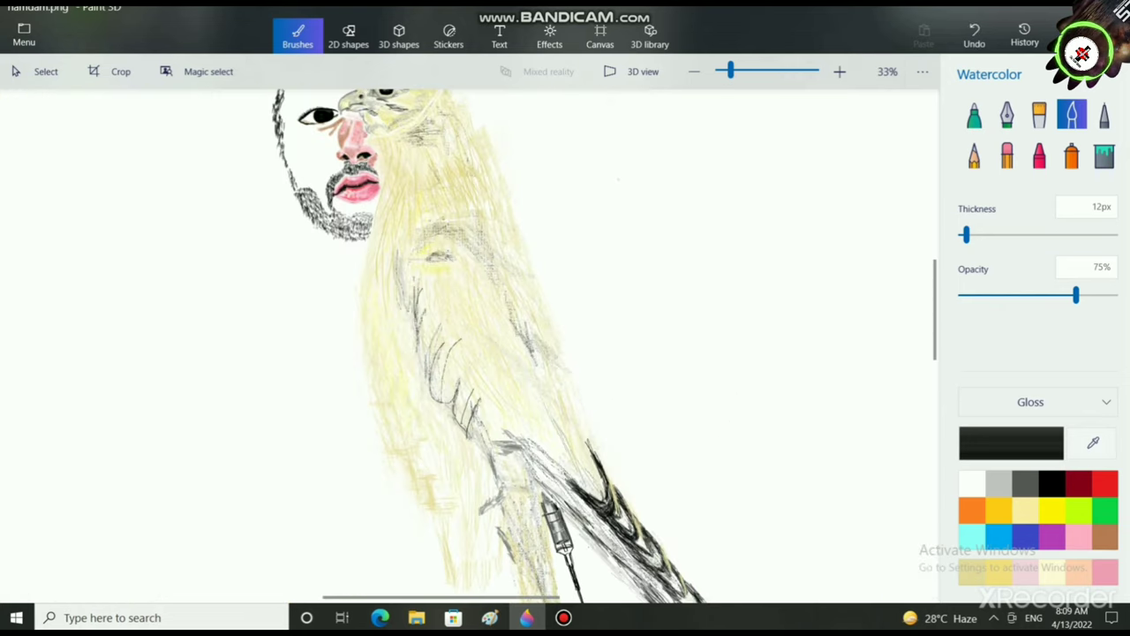
# Step: Fill the curved band at the barrel's lower end with black Watercolor strokes
pyautogui.scroll(8, 578, 543)
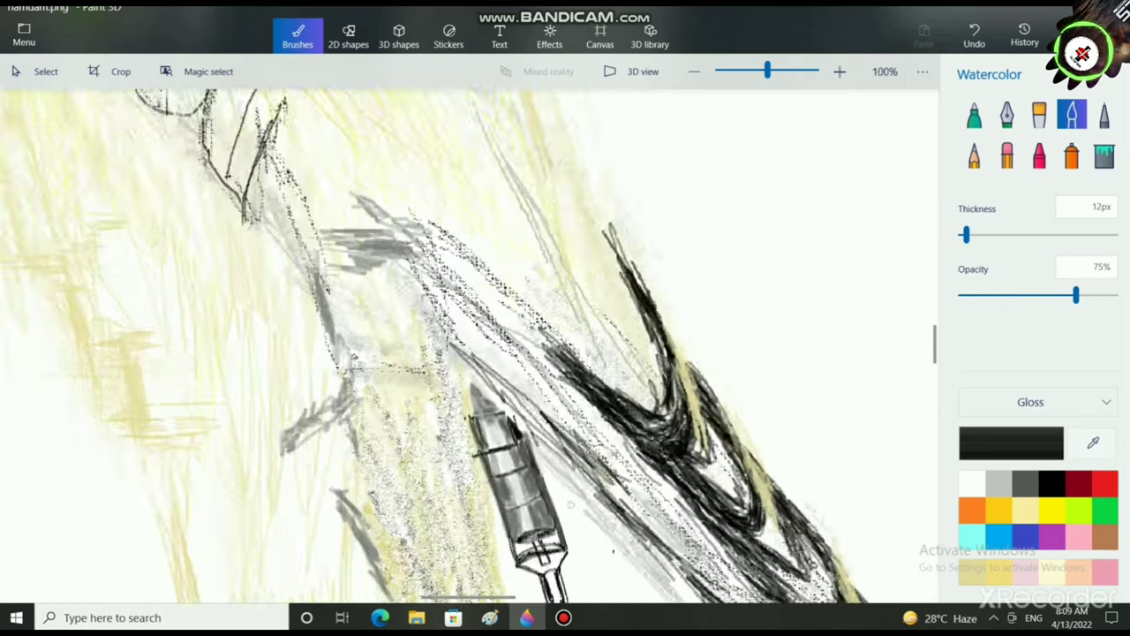
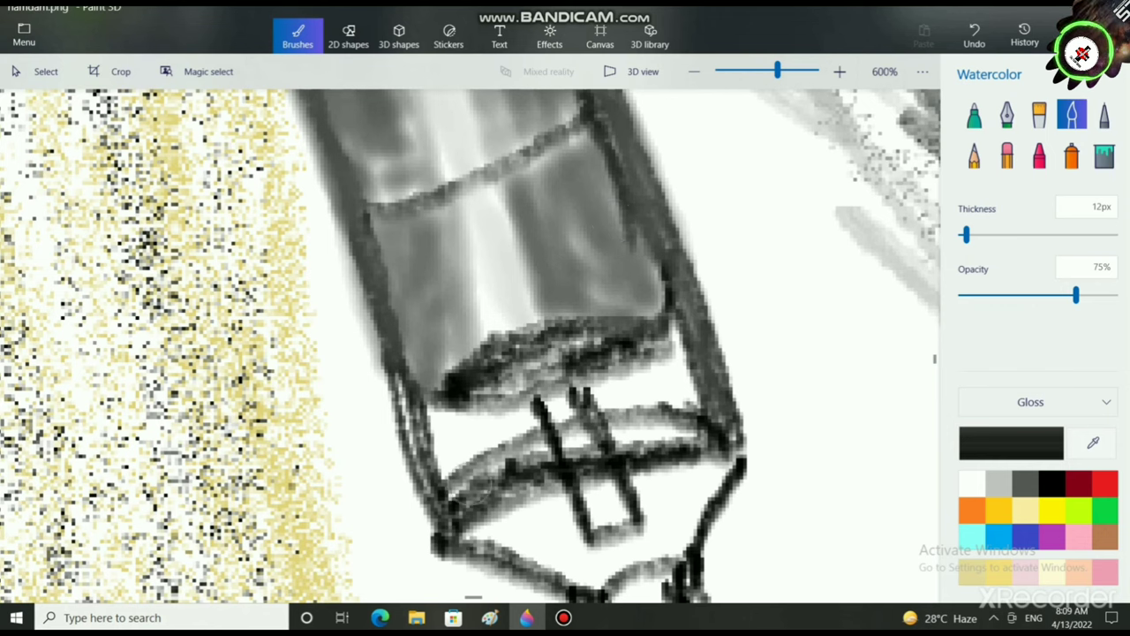
pyautogui.moveTo(452, 498)
pyautogui.mouseDown()
pyautogui.moveTo(543, 453)
pyautogui.moveTo(468, 487)
pyautogui.mouseUp()
pyautogui.moveTo(625, 439)
pyautogui.mouseDown()
pyautogui.moveTo(653, 431)
pyautogui.moveTo(592, 453)
pyautogui.moveTo(609, 453)
pyautogui.moveTo(590, 431)
pyautogui.mouseUp()
# Step: Paint a thin white highlight along the curved band with a 5 px gloss Watercolor brush
pyautogui.click(972, 484)
pyautogui.moveTo(966, 234); pyautogui.dragTo(960, 235)
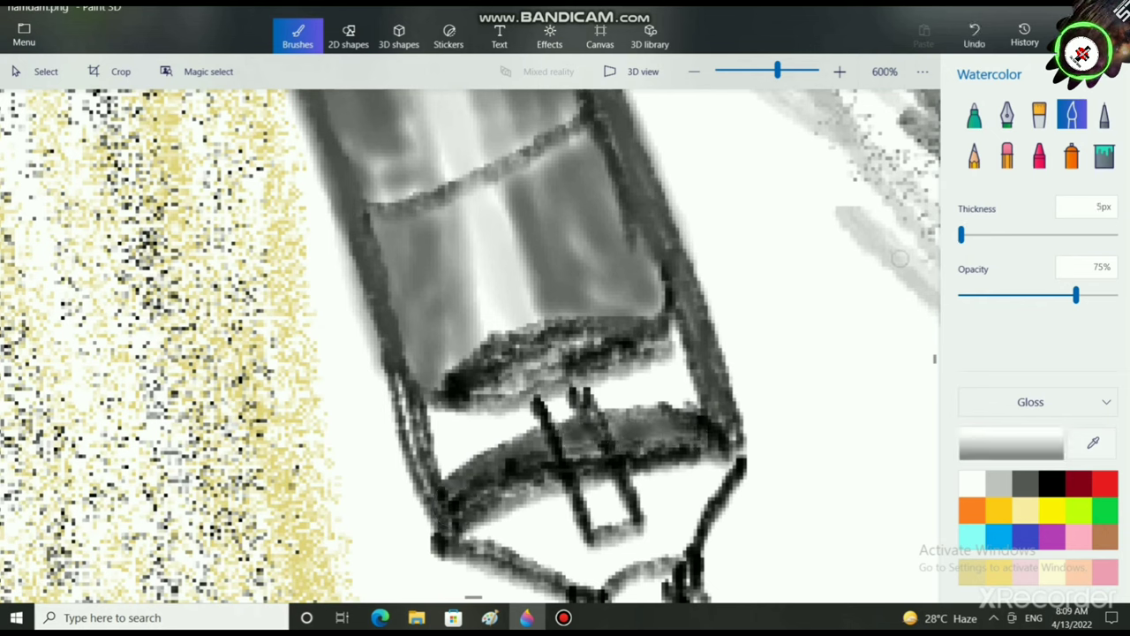
pyautogui.moveTo(454, 505)
pyautogui.mouseDown()
pyautogui.moveTo(530, 463)
pyautogui.moveTo(449, 503)
pyautogui.moveTo(482, 480)
pyautogui.moveTo(549, 456)
pyautogui.mouseUp()
pyautogui.moveTo(632, 429)
pyautogui.mouseDown()
pyautogui.moveTo(612, 433)
pyautogui.moveTo(703, 436)
pyautogui.mouseUp()
pyautogui.moveTo(666, 406); pyautogui.dragTo(688, 403)
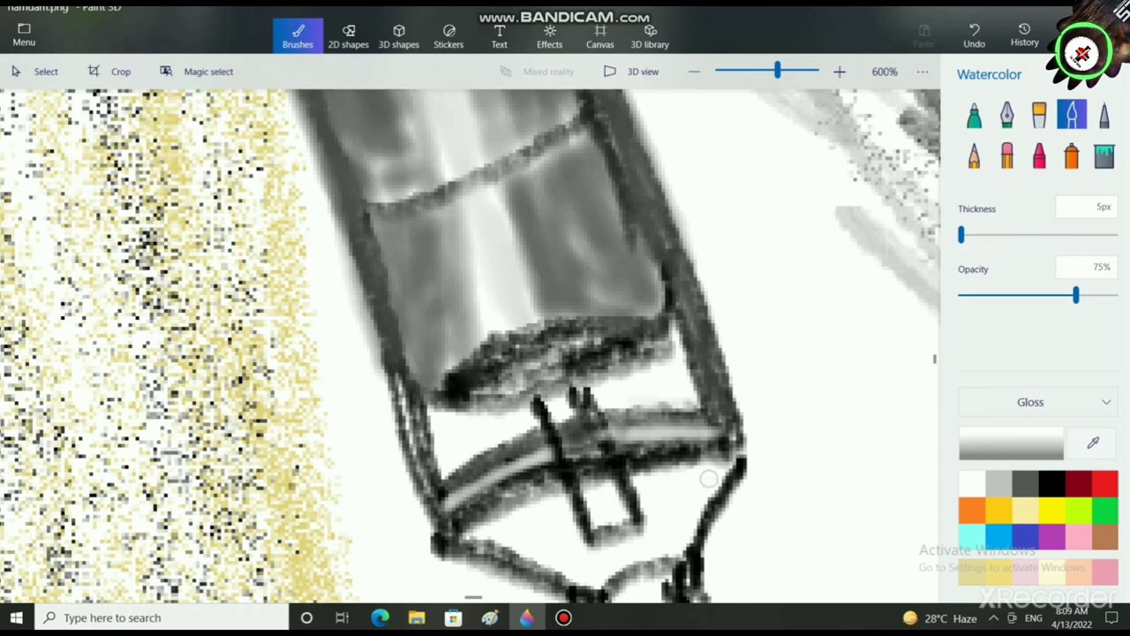
# Step: Lighten the small stem crossing the curved band, including its dark outlines, with white strokes
pyautogui.moveTo(557, 419)
pyautogui.mouseDown()
pyautogui.moveTo(574, 447)
pyautogui.moveTo(575, 401)
pyautogui.moveTo(572, 439)
pyautogui.moveTo(569, 404)
pyautogui.moveTo(570, 415)
pyautogui.mouseUp()
pyautogui.click(1027, 483)
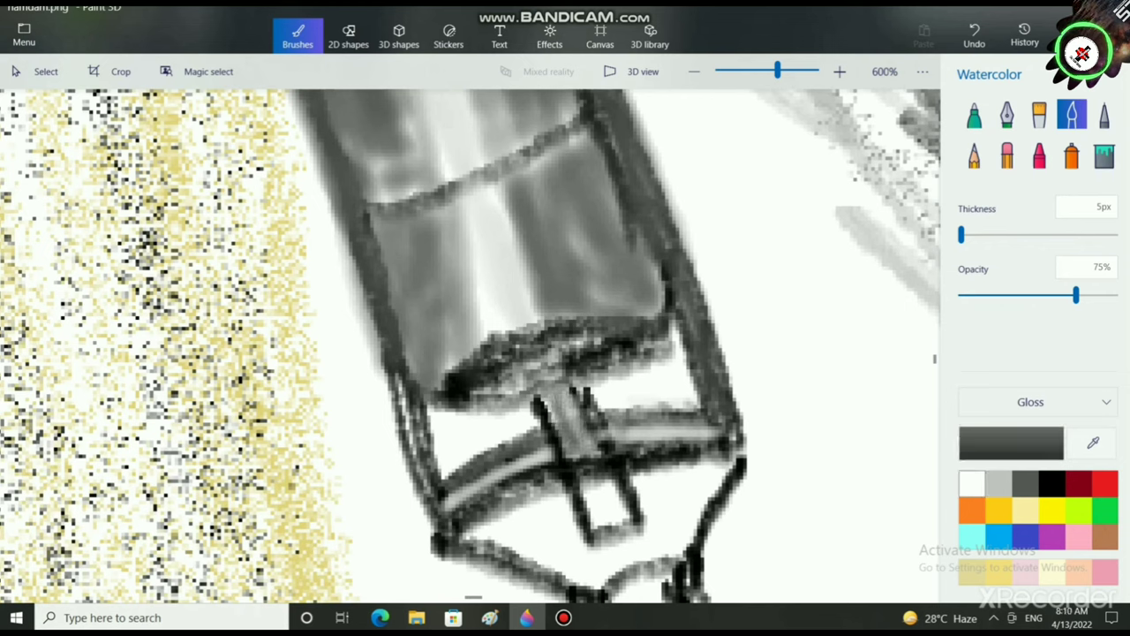
pyautogui.click(972, 484)
pyautogui.moveTo(526, 461)
pyautogui.mouseDown()
pyautogui.moveTo(612, 451)
pyautogui.moveTo(542, 435)
pyautogui.moveTo(598, 392)
pyautogui.mouseUp()
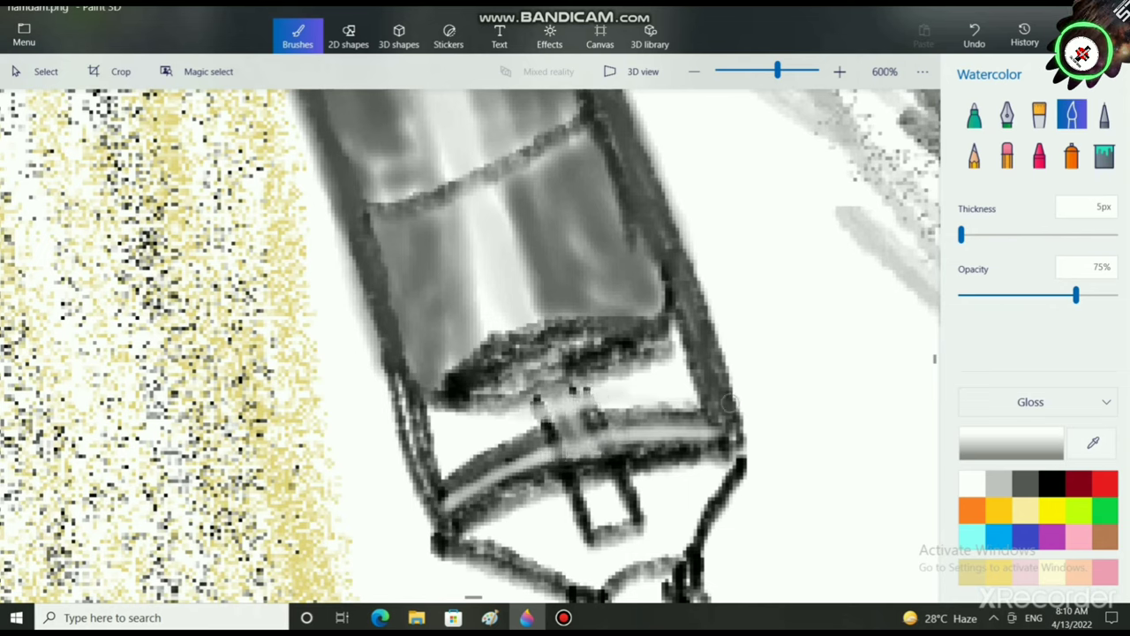
# Step: Fill the gaps on both sides of the stem, between the plunger and the curved band, with 5 px black strokes
pyautogui.click(1051, 483)
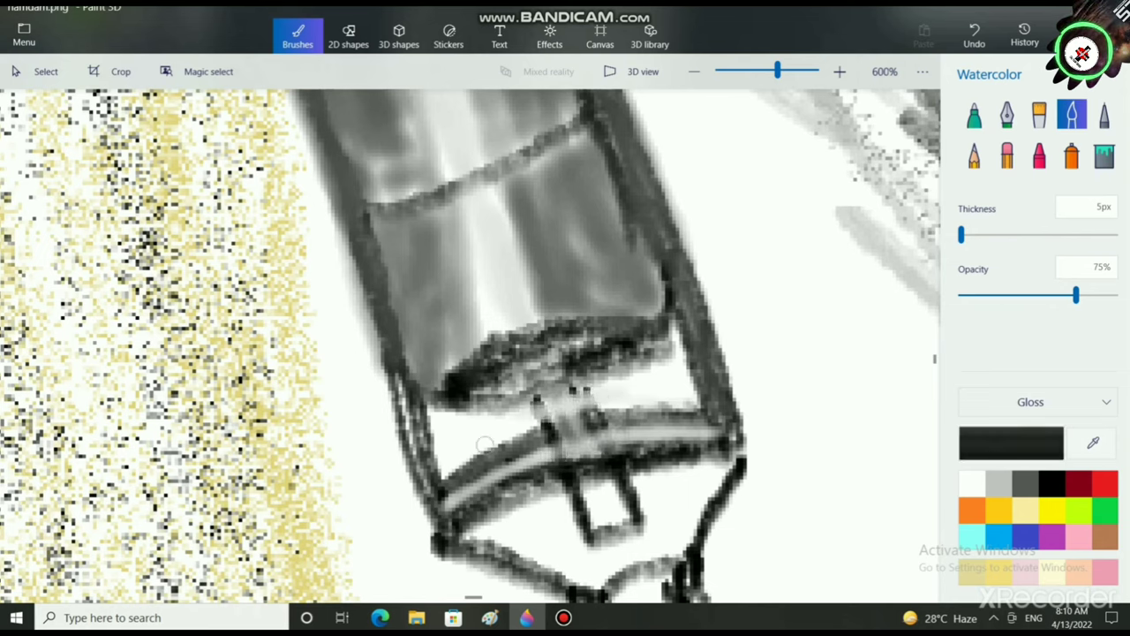
pyautogui.moveTo(483, 443)
pyautogui.mouseDown()
pyautogui.moveTo(441, 459)
pyautogui.moveTo(525, 415)
pyautogui.mouseUp()
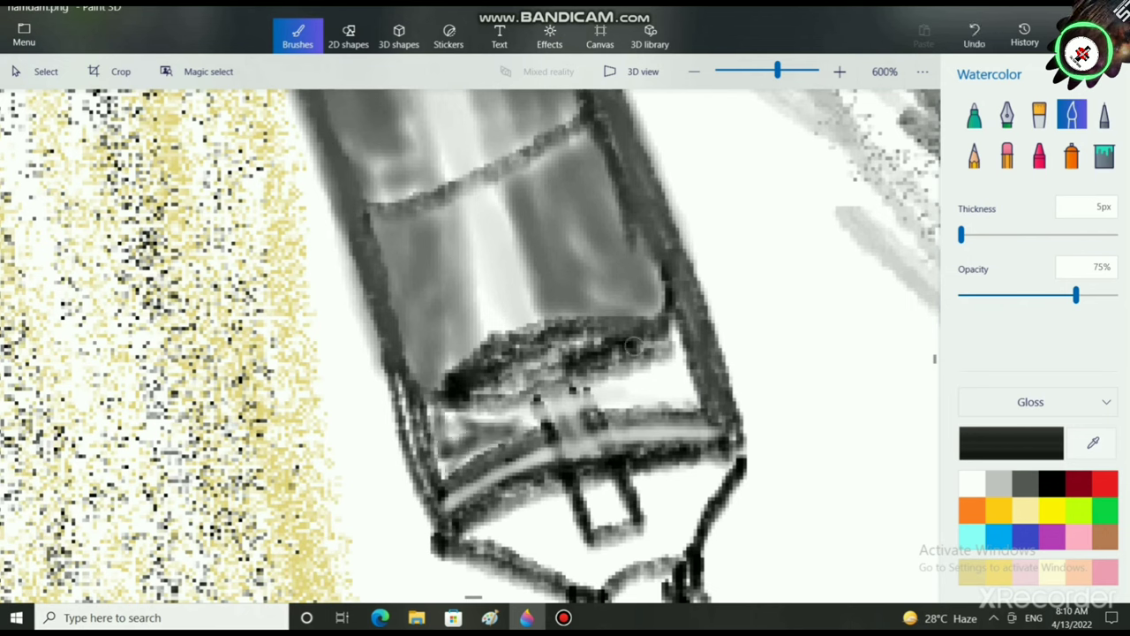
pyautogui.moveTo(663, 386)
pyautogui.mouseDown()
pyautogui.moveTo(609, 399)
pyautogui.moveTo(682, 371)
pyautogui.moveTo(678, 339)
pyautogui.moveTo(632, 374)
pyautogui.moveTo(673, 387)
pyautogui.moveTo(632, 401)
pyautogui.mouseUp()
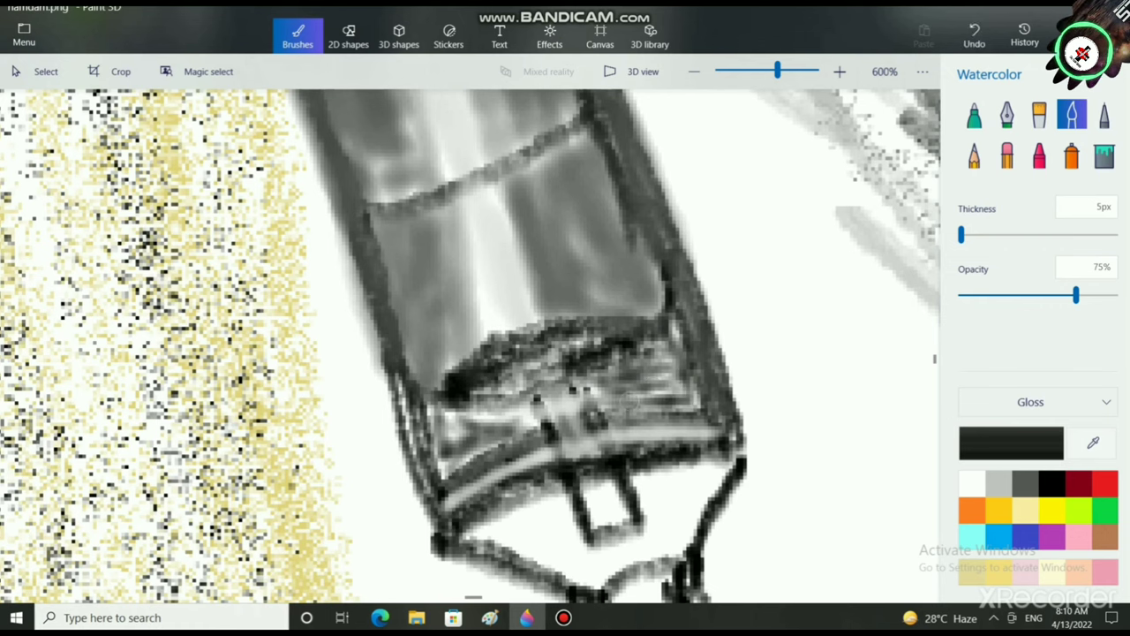
pyautogui.moveTo(537, 412)
pyautogui.mouseDown()
pyautogui.moveTo(472, 422)
pyautogui.moveTo(446, 452)
pyautogui.moveTo(484, 427)
pyautogui.mouseUp()
pyautogui.scroll(-1, 552, 512)
pyautogui.moveTo(543, 512)
pyautogui.mouseDown()
pyautogui.moveTo(527, 471)
pyautogui.moveTo(435, 351)
pyautogui.mouseUp()
# Step: Add white gloss highlights to the stem and the cone-shaped end below the curved band
pyautogui.click(972, 483)
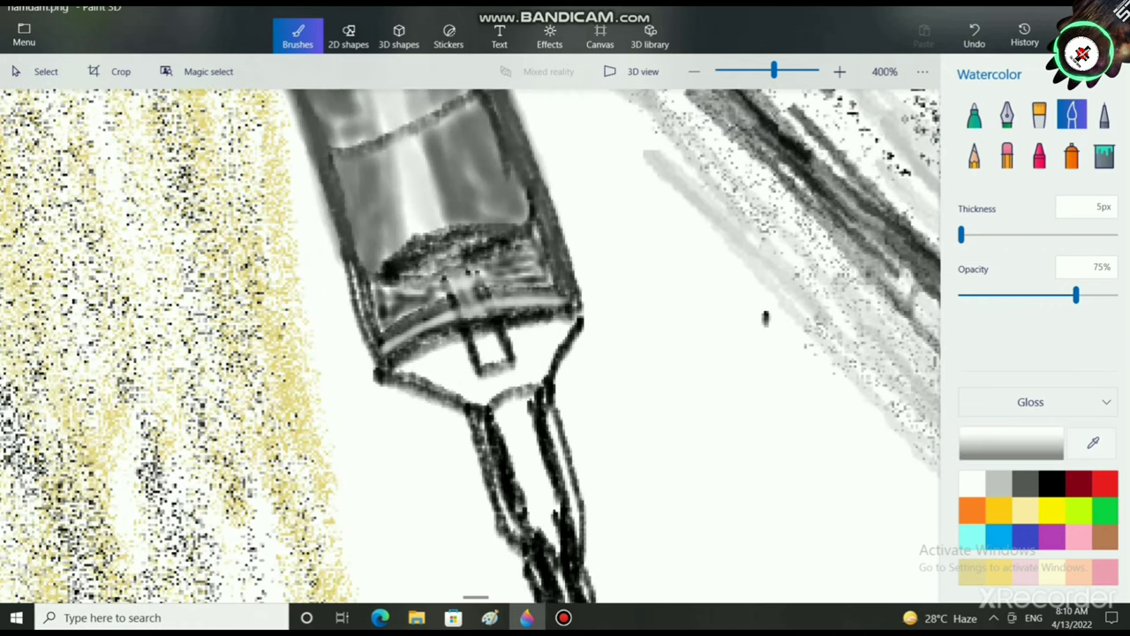
pyautogui.moveTo(471, 284)
pyautogui.mouseDown()
pyautogui.moveTo(461, 271)
pyautogui.moveTo(465, 297)
pyautogui.mouseUp()
pyautogui.moveTo(447, 282)
pyautogui.mouseDown()
pyautogui.moveTo(418, 299)
pyautogui.moveTo(427, 330)
pyautogui.moveTo(446, 323)
pyautogui.mouseUp()
pyautogui.moveTo(426, 368); pyautogui.dragTo(473, 391)
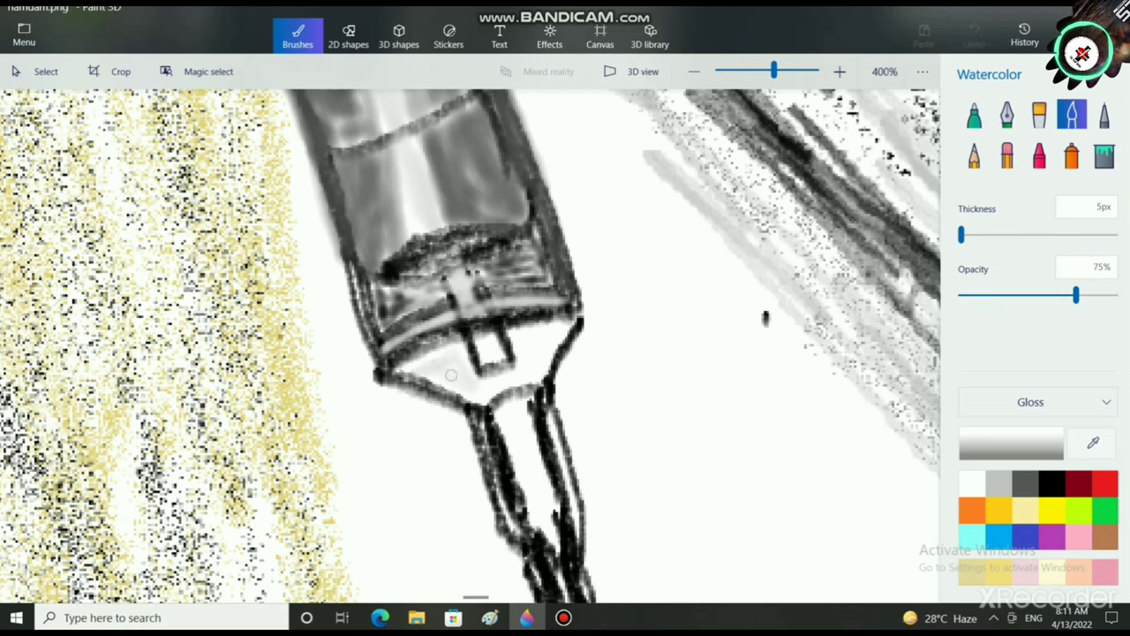
pyautogui.moveTo(451, 375); pyautogui.dragTo(467, 382)
# Step: Shade the syringe's cone-shaped end with thin black strokes, changing the brush finish to Dull metal
pyautogui.click(1045, 483)
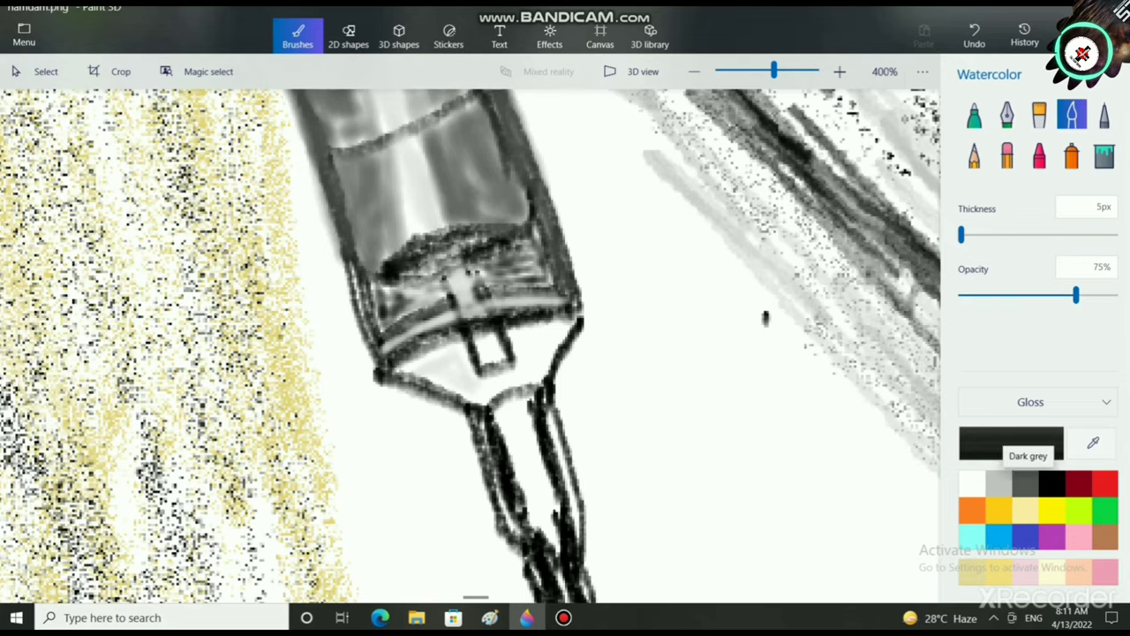
pyautogui.scroll(1, 749, 360)
pyautogui.moveTo(329, 332)
pyautogui.mouseDown()
pyautogui.moveTo(291, 382)
pyautogui.moveTo(360, 325)
pyautogui.moveTo(341, 362)
pyautogui.moveTo(281, 301)
pyautogui.moveTo(370, 296)
pyautogui.moveTo(342, 364)
pyautogui.moveTo(233, 386)
pyautogui.moveTo(274, 400)
pyautogui.moveTo(143, 382)
pyautogui.moveTo(121, 397)
pyautogui.moveTo(180, 425)
pyautogui.moveTo(91, 363)
pyautogui.moveTo(173, 364)
pyautogui.moveTo(167, 331)
pyautogui.moveTo(209, 388)
pyautogui.mouseUp()
pyautogui.click(1037, 402)
pyautogui.click(1038, 429)
pyautogui.moveTo(194, 430); pyautogui.dragTo(292, 419)
pyautogui.moveTo(231, 323)
pyautogui.mouseDown()
pyautogui.moveTo(233, 355)
pyautogui.moveTo(243, 351)
pyautogui.moveTo(235, 323)
pyautogui.mouseUp()
# Step: Fill the needle's hub below the cone with black strokes, changing the finish to Polished metal and undoing one stray stroke
pyautogui.scroll(-5, 321, 434)
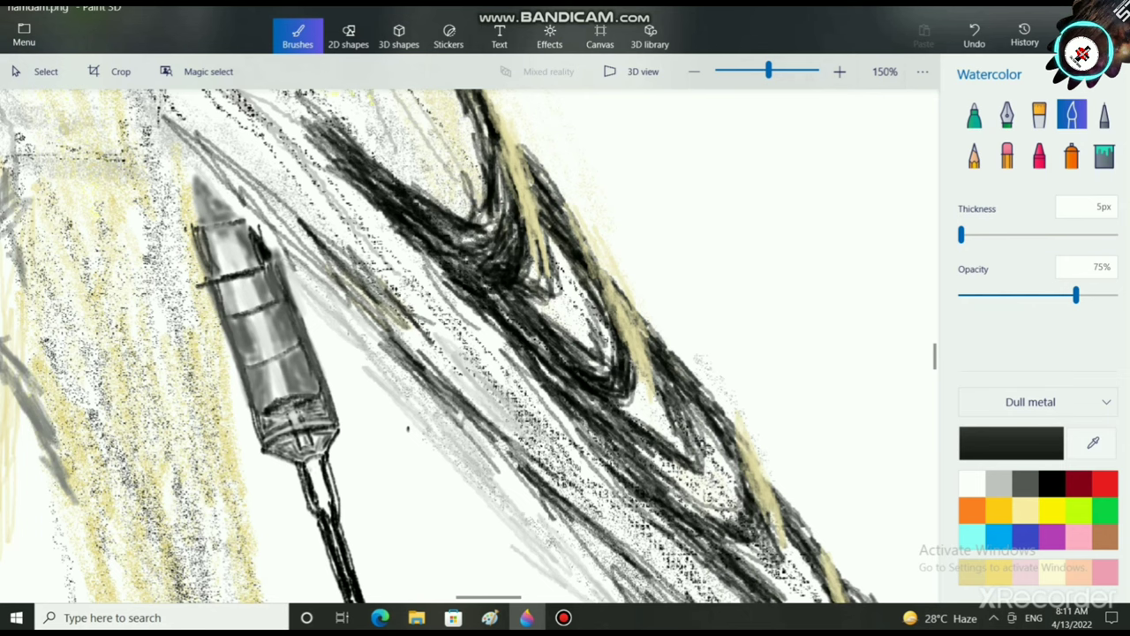
pyautogui.moveTo(310, 468); pyautogui.dragTo(323, 499)
pyautogui.click(1038, 401)
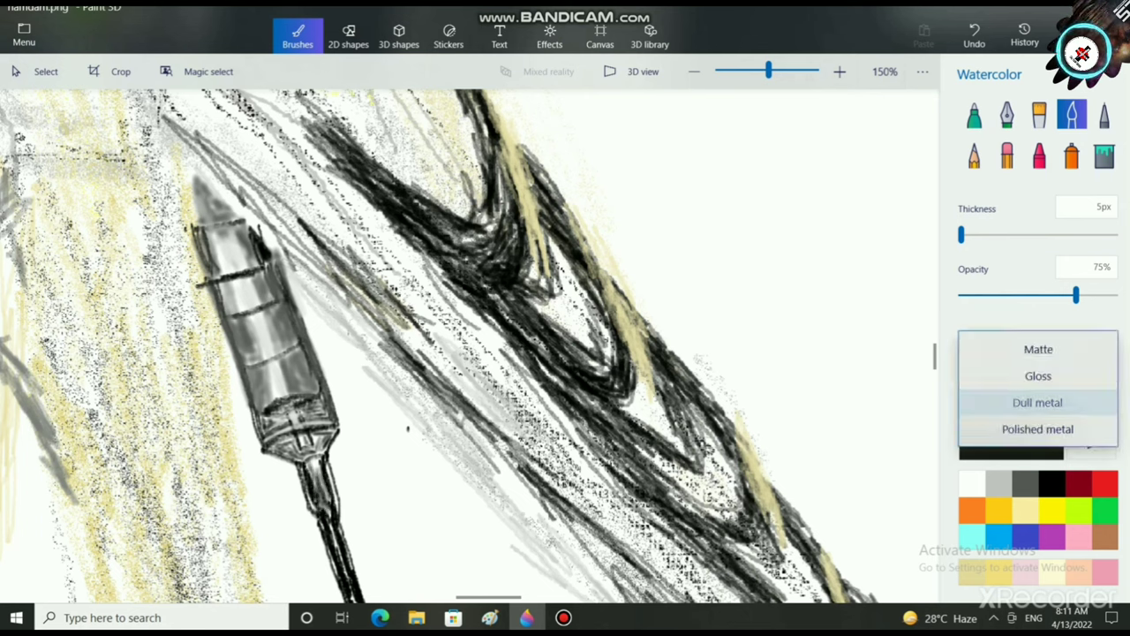
pyautogui.click(1039, 429)
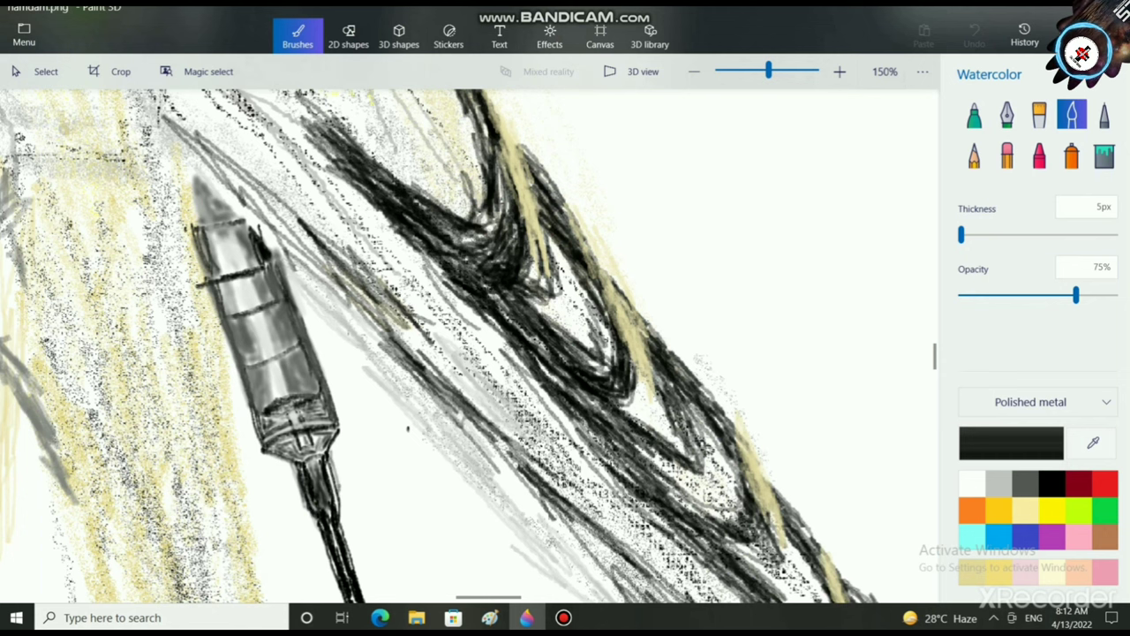
pyautogui.moveTo(348, 532); pyautogui.dragTo(342, 504)
pyautogui.hotkey('ctrl', 'z')
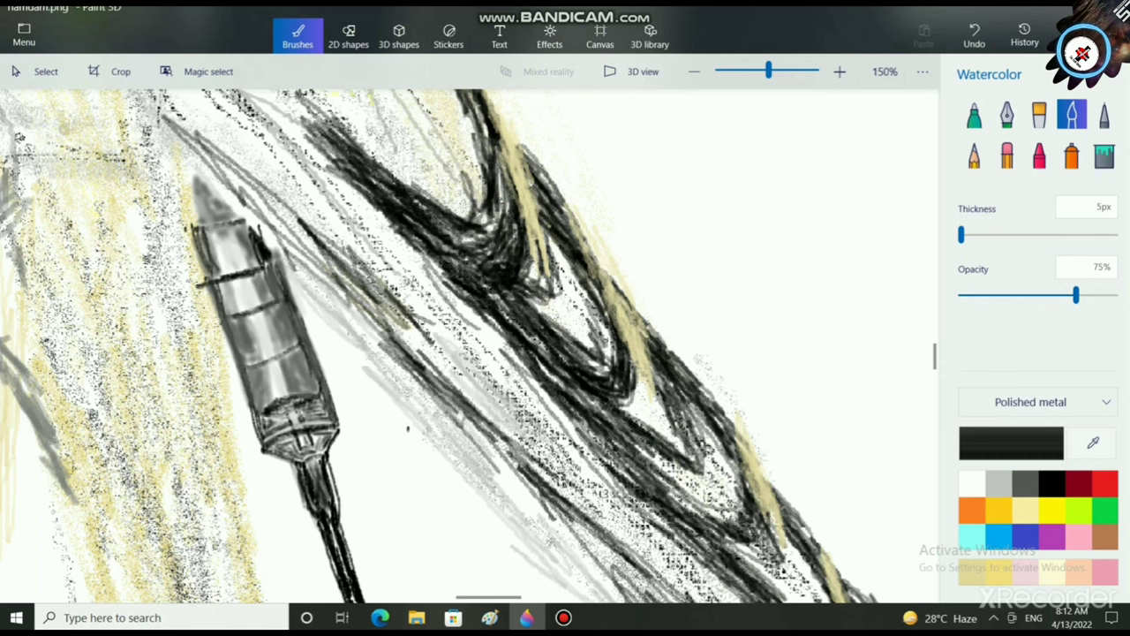
pyautogui.scroll(2, 323, 486)
pyautogui.moveTo(334, 447)
pyautogui.mouseDown()
pyautogui.moveTo(352, 527)
pyautogui.moveTo(310, 450)
pyautogui.moveTo(319, 506)
pyautogui.mouseUp()
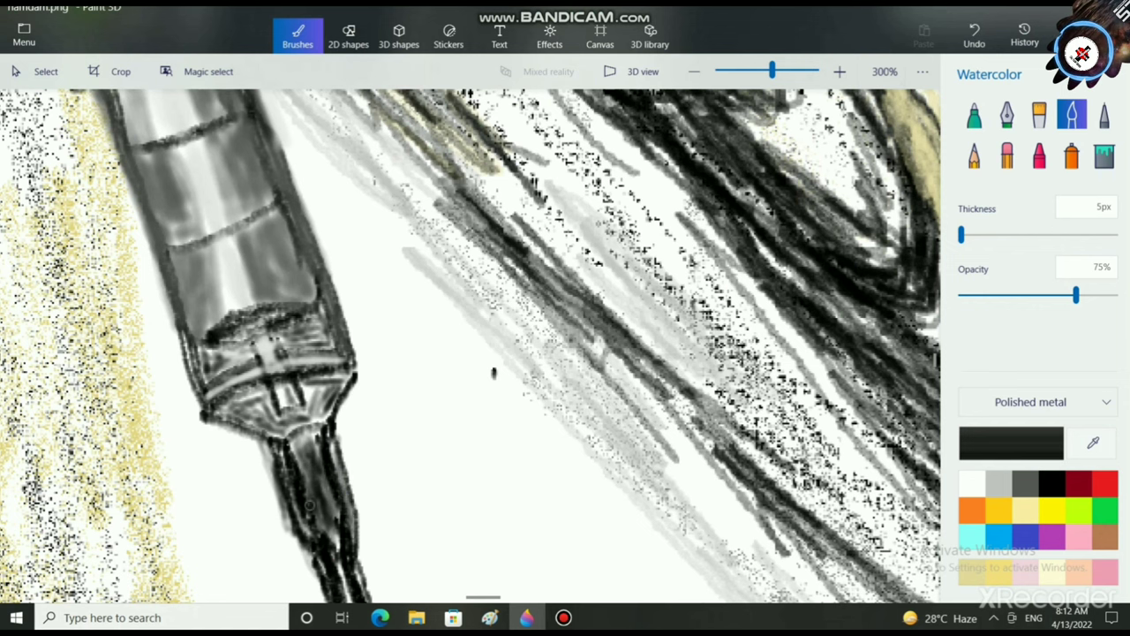
# Step: Undo the last stray mark and darken the needle's shaft below the hub with 5 px black strokes
pyautogui.scroll(-5, 493, 373)
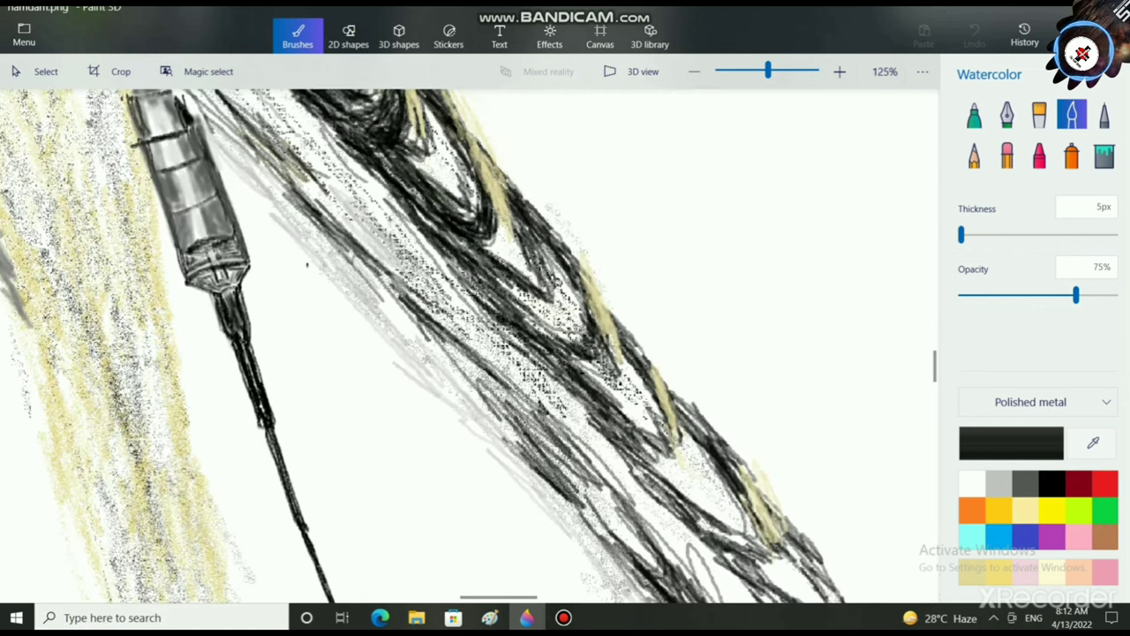
pyautogui.hotkey('ctrl', 'z')
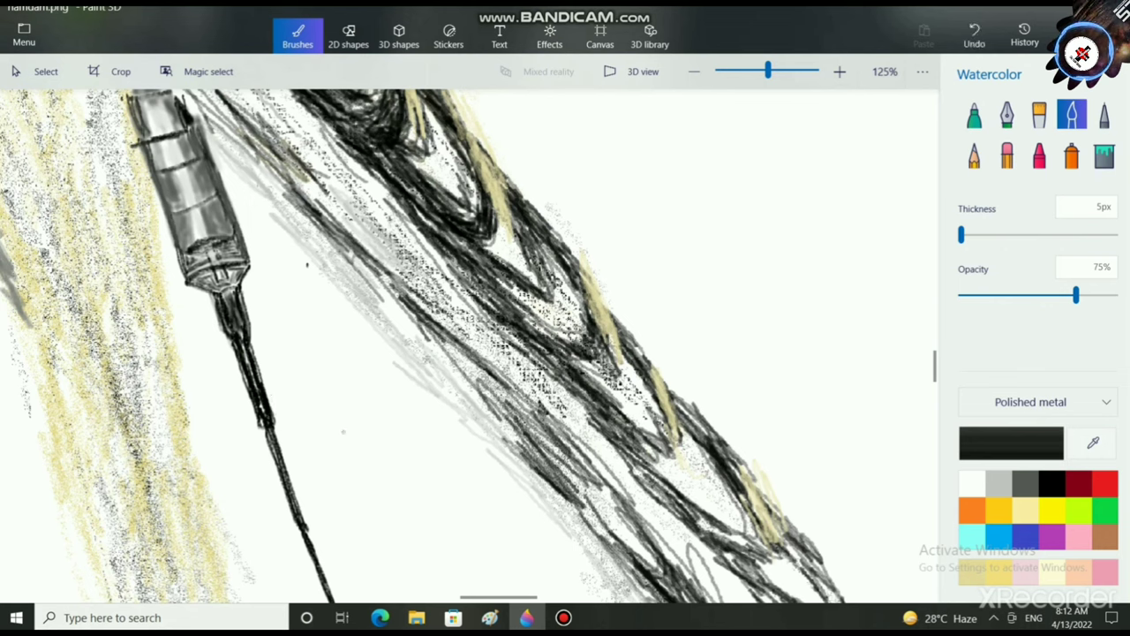
pyautogui.moveTo(257, 352); pyautogui.dragTo(263, 390)
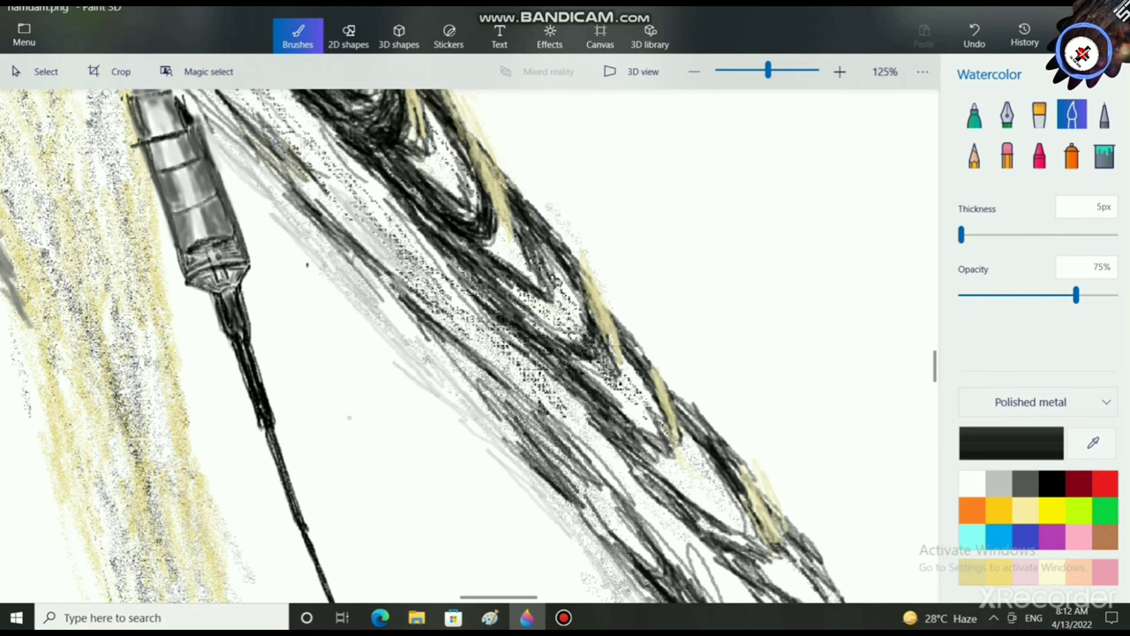
pyautogui.scroll(2, 146, 243)
pyautogui.moveTo(441, 587); pyautogui.dragTo(312, 350)
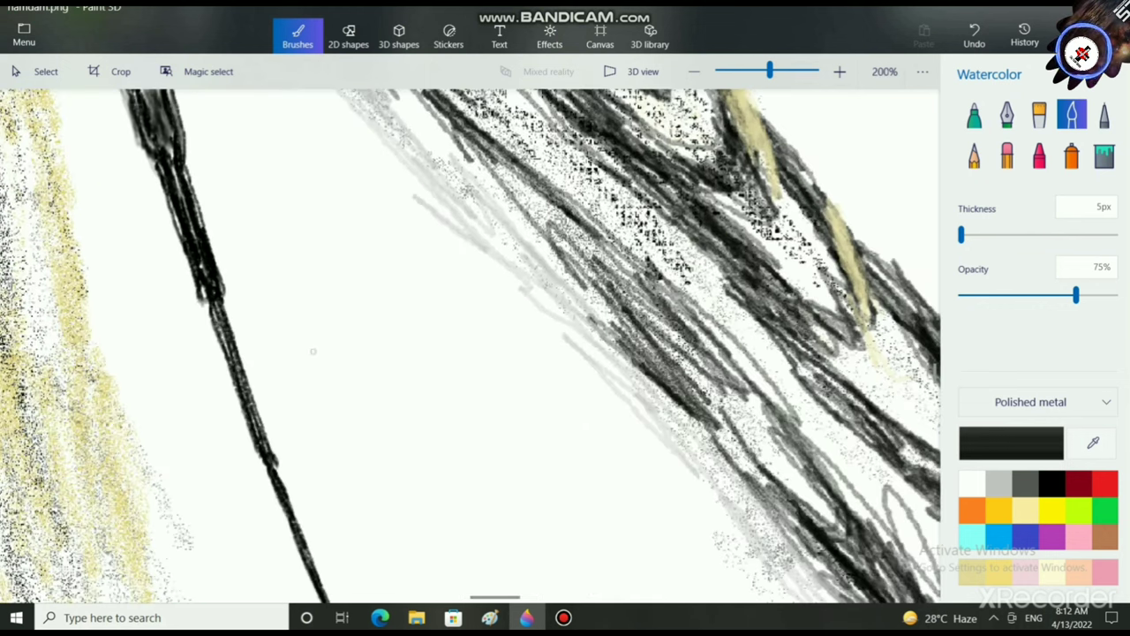
pyautogui.moveTo(229, 324); pyautogui.dragTo(240, 366)
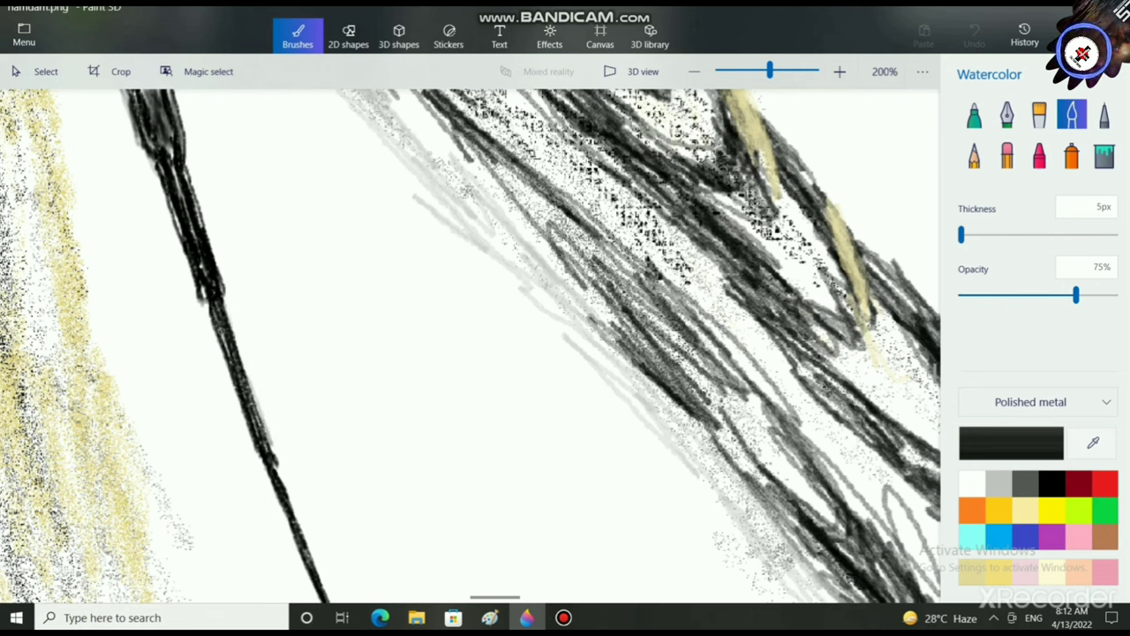
pyautogui.moveTo(210, 282); pyautogui.dragTo(212, 292)
pyautogui.moveTo(165, 161); pyautogui.dragTo(196, 293)
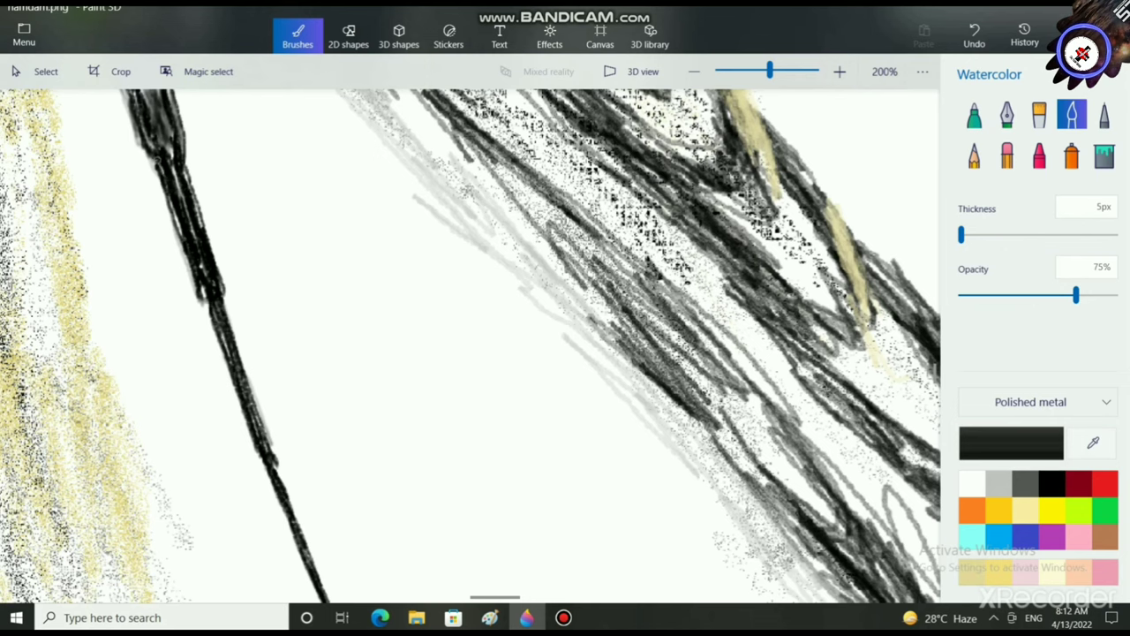
# Step: Thicken the edges of the needle's wide section just below the hub with thin black strokes, undoing the last stroke
pyautogui.moveTo(153, 189)
pyautogui.mouseDown()
pyautogui.moveTo(188, 187)
pyautogui.moveTo(274, 440)
pyautogui.mouseUp()
pyautogui.scroll(1, 181, 271)
pyautogui.scroll(2, 206, 202)
pyautogui.hscroll(-1, 206, 202)
pyautogui.moveTo(190, 178)
pyautogui.mouseDown()
pyautogui.moveTo(190, 209)
pyautogui.moveTo(280, 449)
pyautogui.moveTo(288, 426)
pyautogui.moveTo(261, 269)
pyautogui.moveTo(157, 146)
pyautogui.moveTo(213, 269)
pyautogui.mouseUp()
pyautogui.moveTo(192, 220)
pyautogui.mouseDown()
pyautogui.moveTo(250, 401)
pyautogui.moveTo(293, 463)
pyautogui.moveTo(328, 423)
pyautogui.moveTo(316, 411)
pyautogui.mouseUp()
pyautogui.scroll(-3, 316, 415)
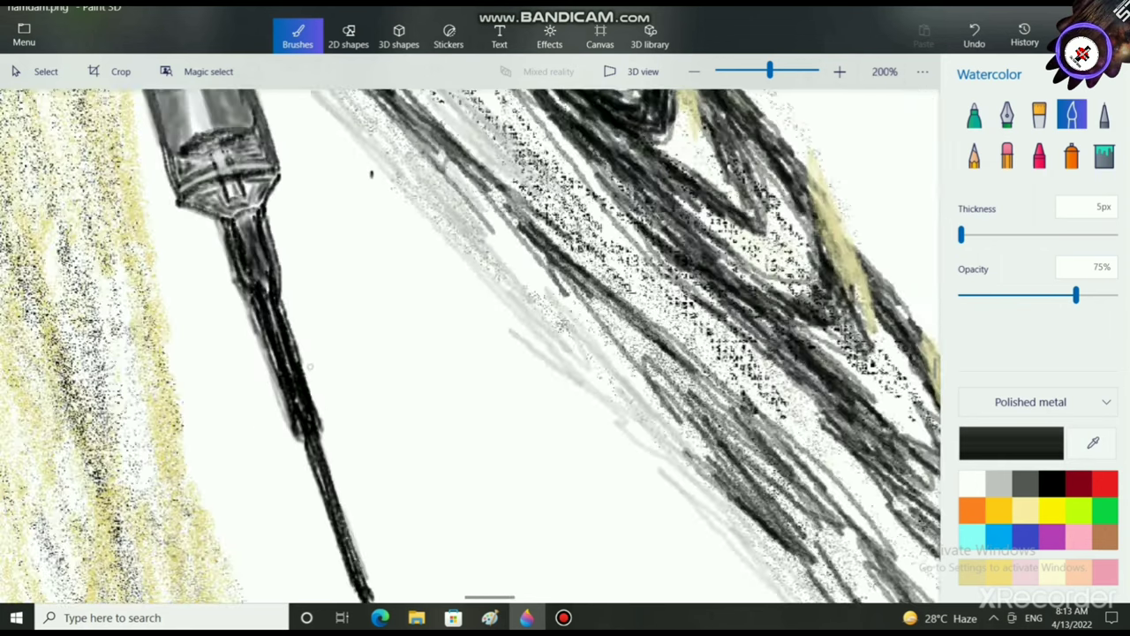
pyautogui.moveTo(248, 280); pyautogui.dragTo(263, 334)
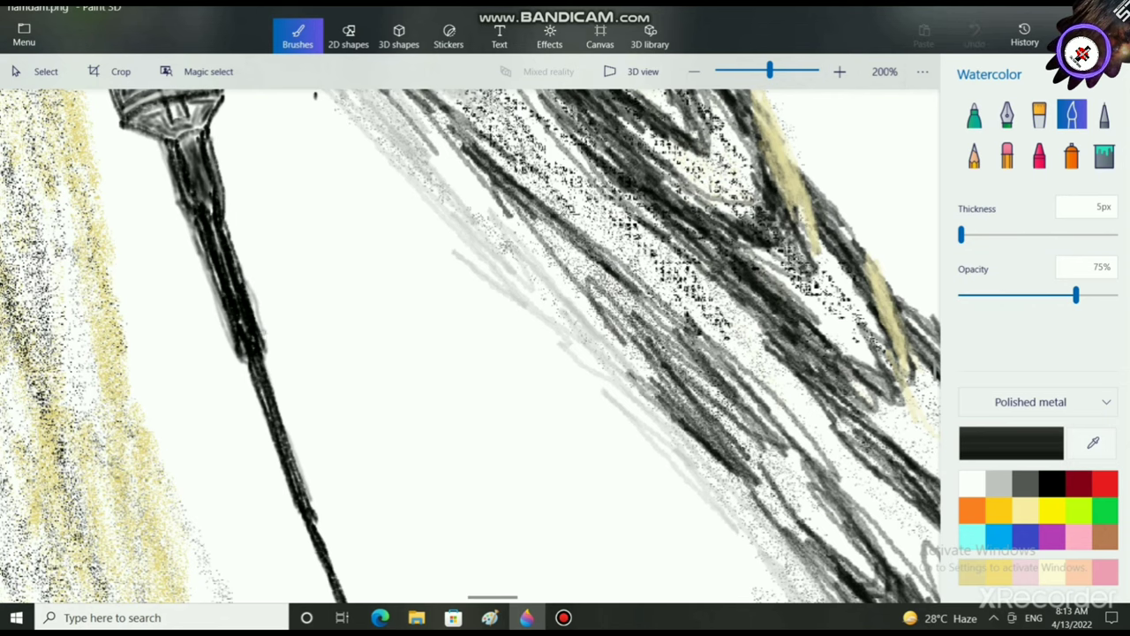
pyautogui.hotkey('ctrl', 'z')
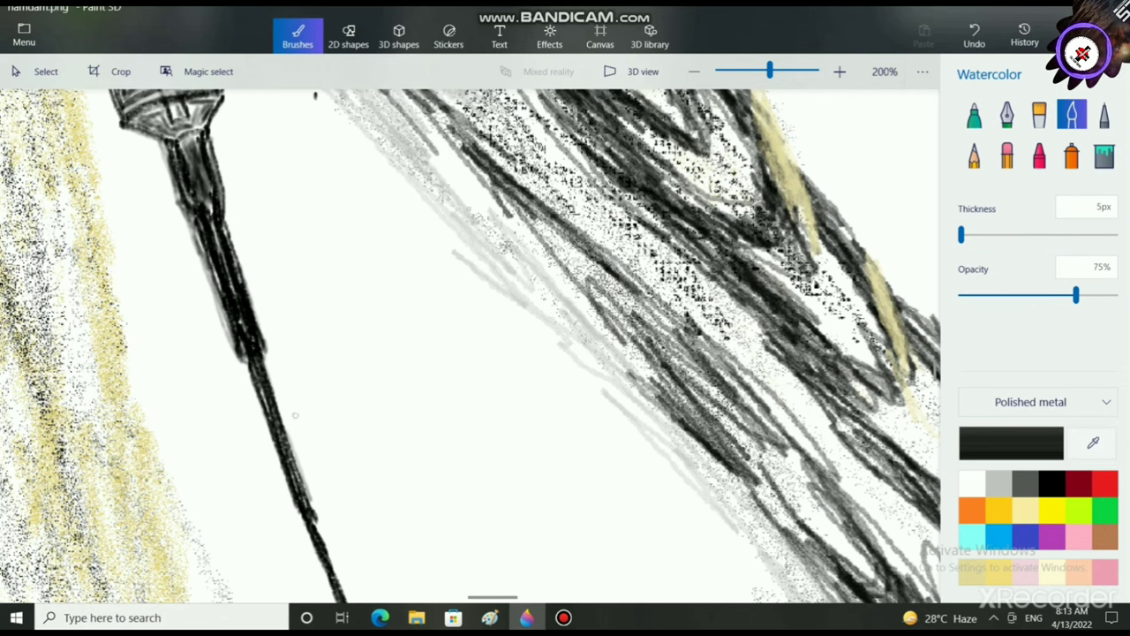
# Step: Fill the gaps and build up the edge of the needle's middle section with 5 px black strokes
pyautogui.scroll(3, 258, 313)
pyautogui.moveTo(267, 375); pyautogui.dragTo(209, 193)
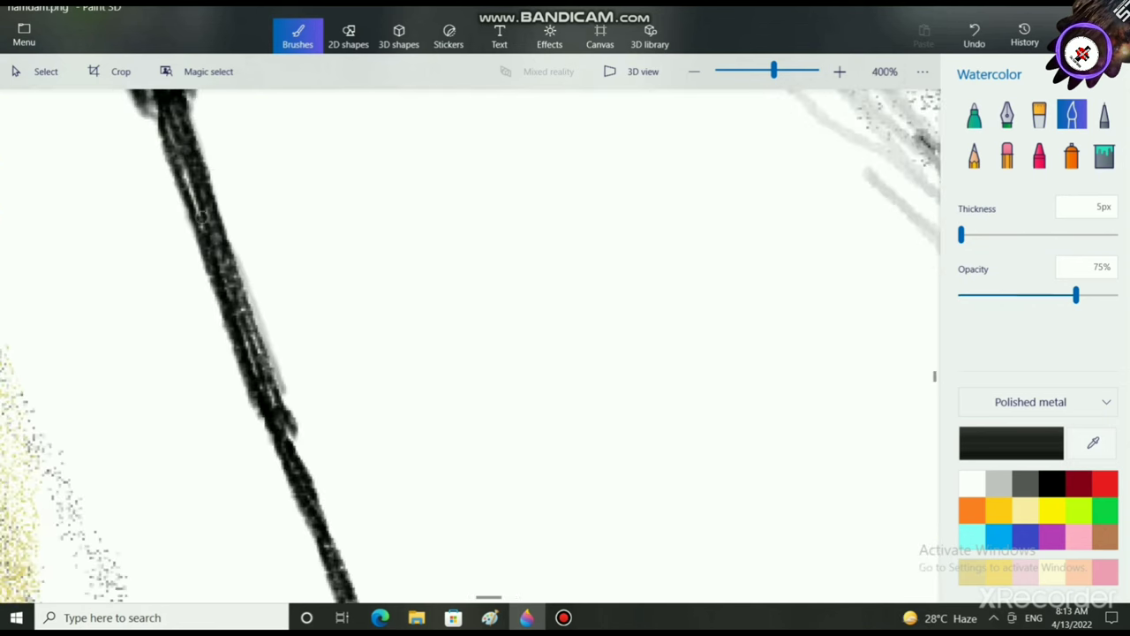
pyautogui.moveTo(164, 121)
pyautogui.mouseDown()
pyautogui.moveTo(170, 134)
pyautogui.moveTo(153, 113)
pyautogui.moveTo(198, 199)
pyautogui.moveTo(243, 369)
pyautogui.moveTo(274, 431)
pyautogui.moveTo(287, 390)
pyautogui.moveTo(193, 105)
pyautogui.mouseUp()
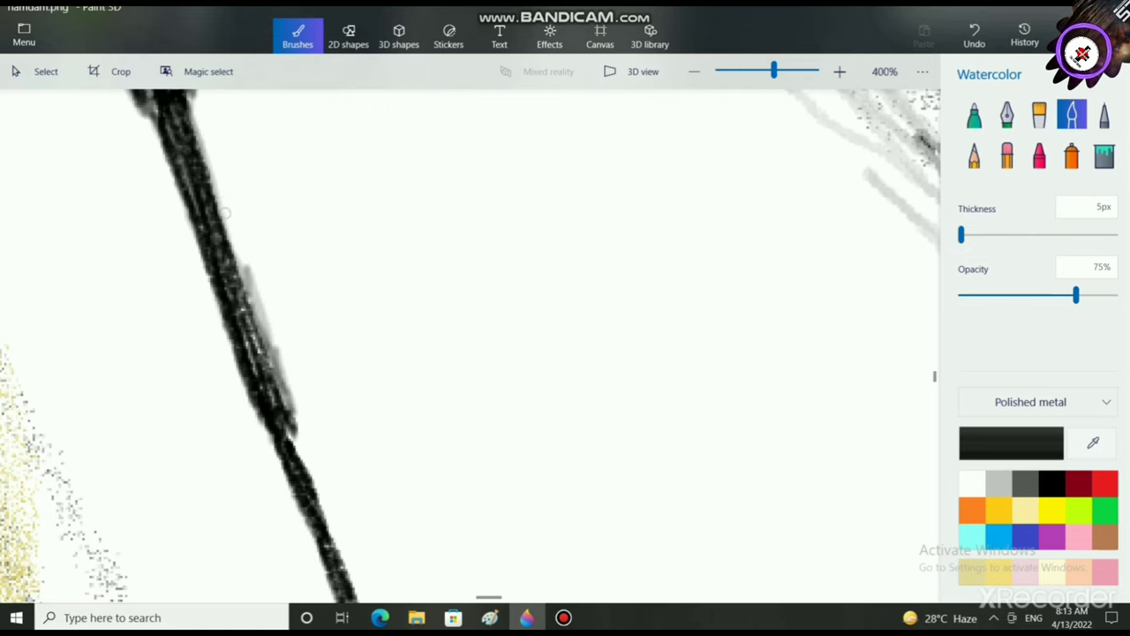
pyautogui.moveTo(224, 205); pyautogui.dragTo(284, 400)
pyautogui.moveTo(275, 360); pyautogui.dragTo(313, 482)
pyautogui.scroll(-3, 199, 353)
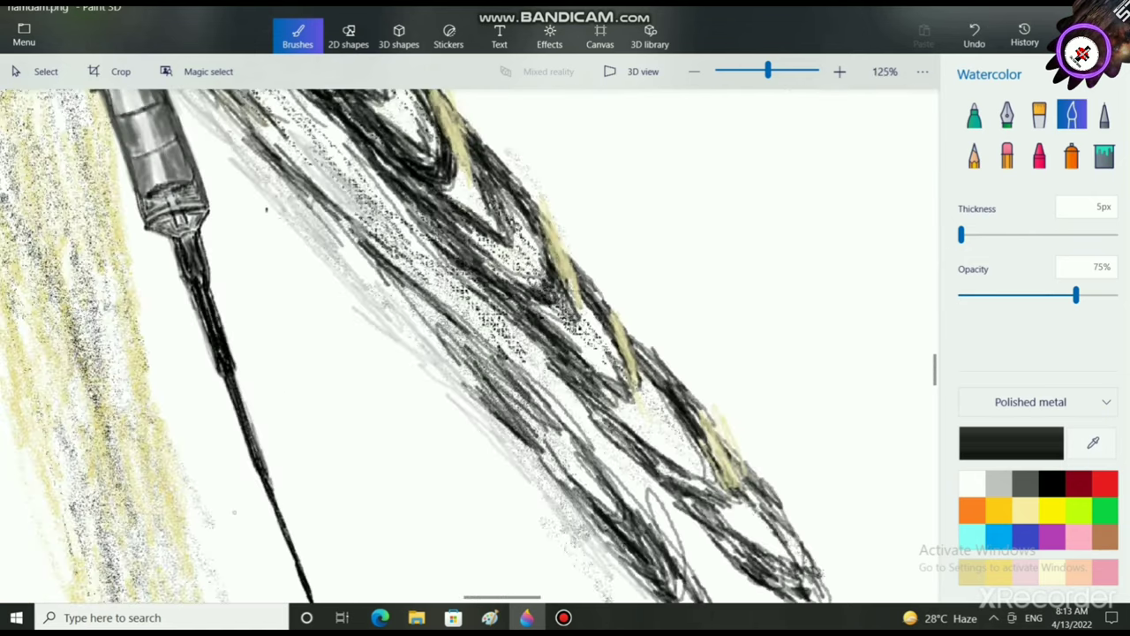
# Step: Undo the last stroke and outline both sides of the needle's hub with 5 px black strokes
pyautogui.moveTo(322, 437)
pyautogui.mouseDown()
pyautogui.moveTo(267, 358)
pyautogui.moveTo(181, 280)
pyautogui.mouseUp()
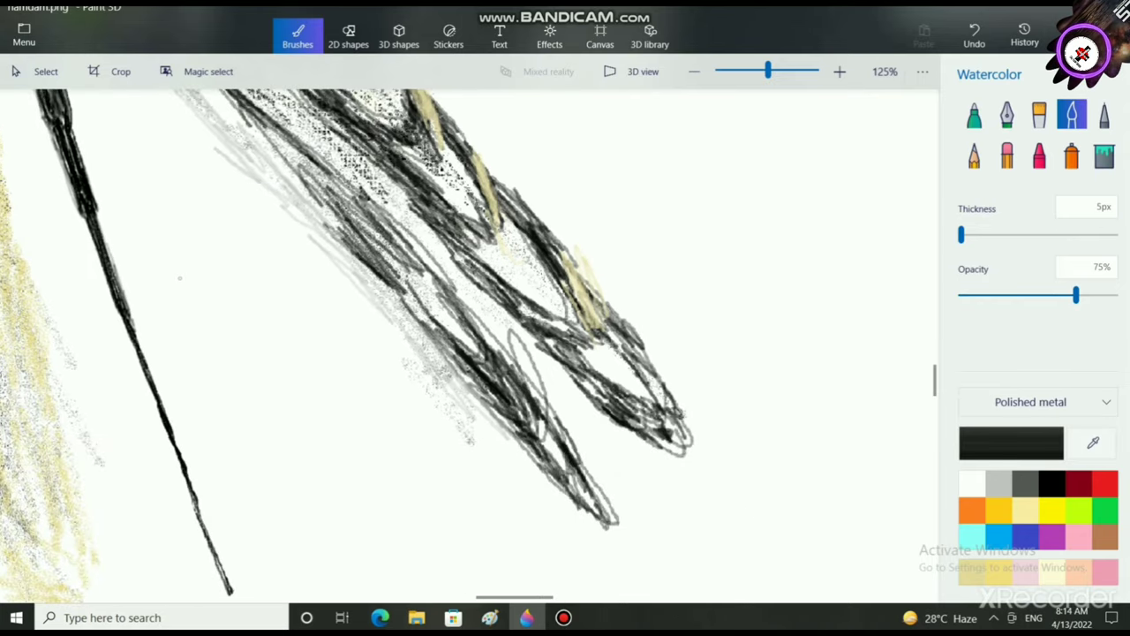
pyautogui.scroll(2, 96, 278)
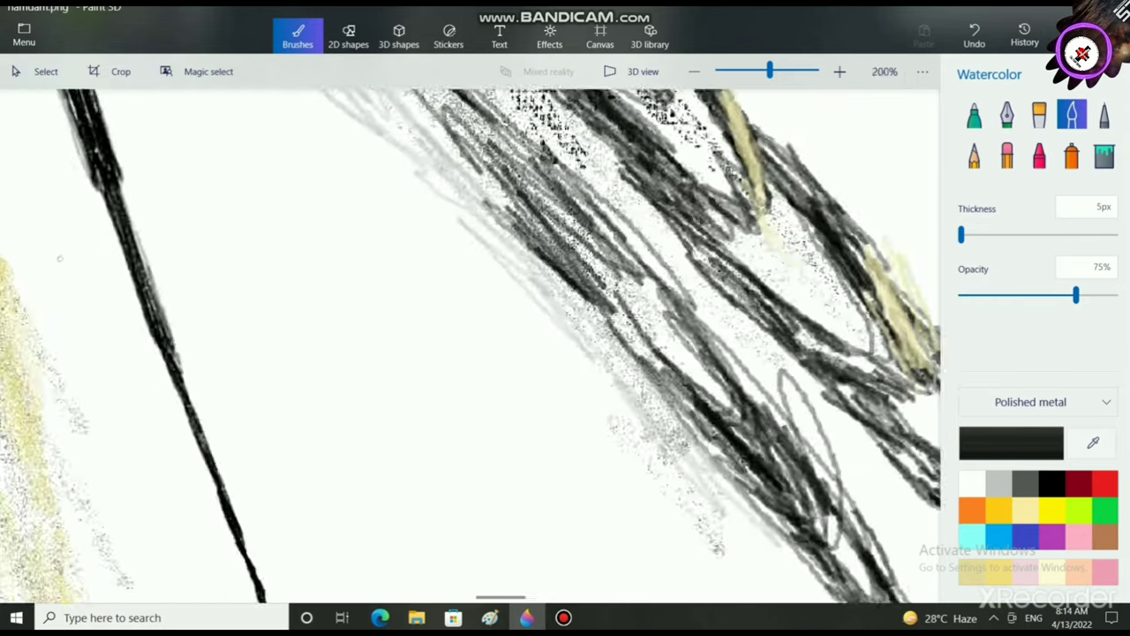
pyautogui.scroll(-4, 89, 296)
pyautogui.scroll(4, 468, 345)
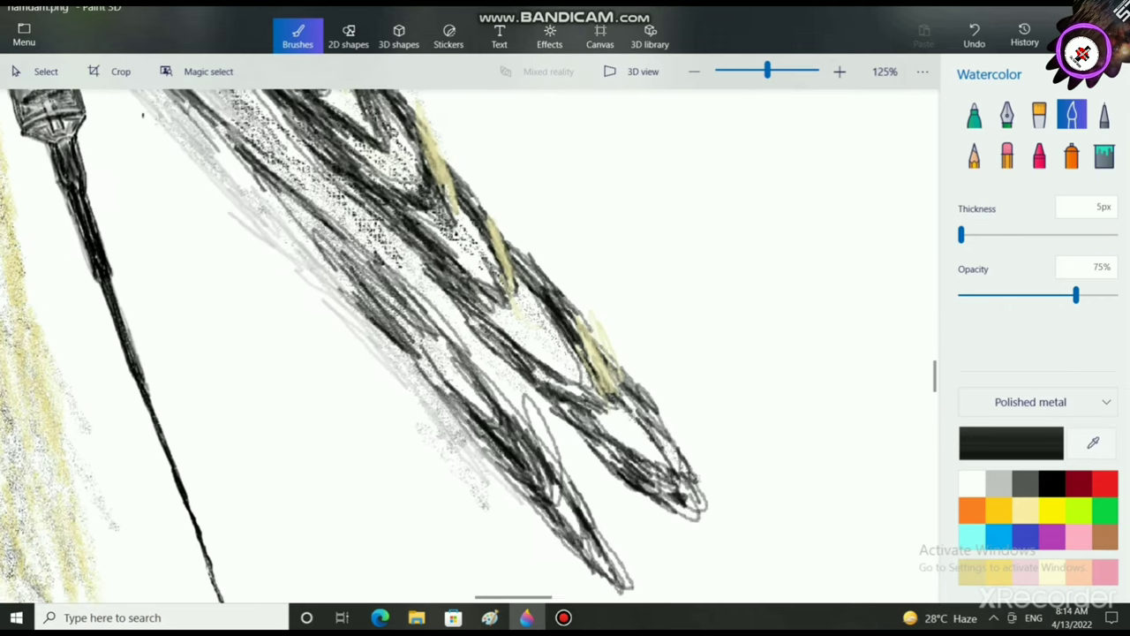
pyautogui.hotkey('ctrl', 'z')
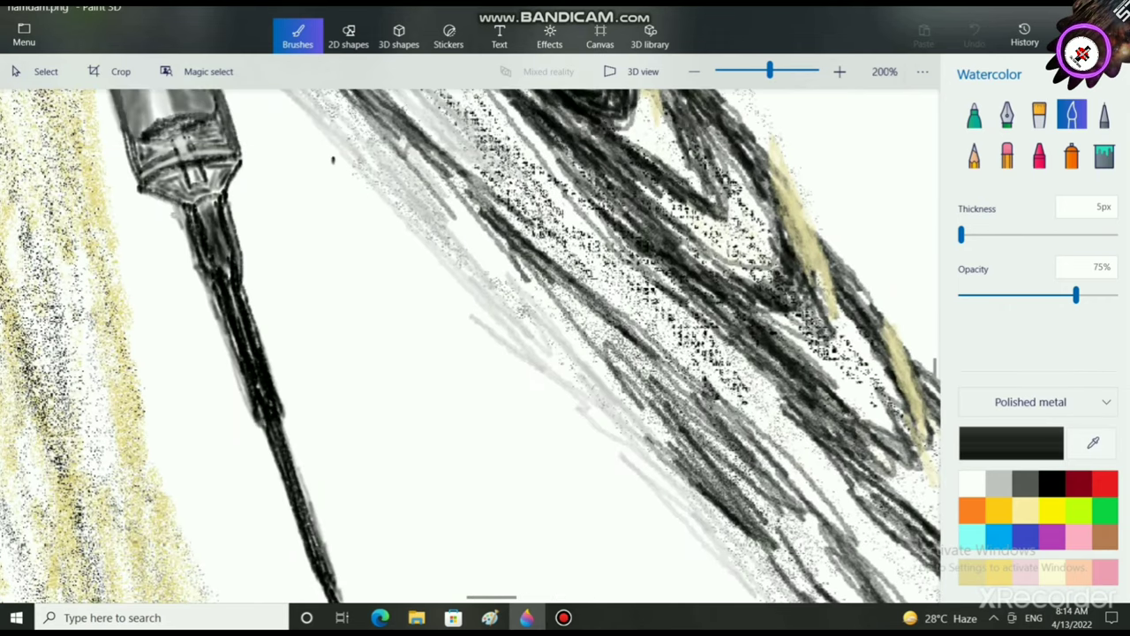
pyautogui.moveTo(174, 215); pyautogui.dragTo(195, 285)
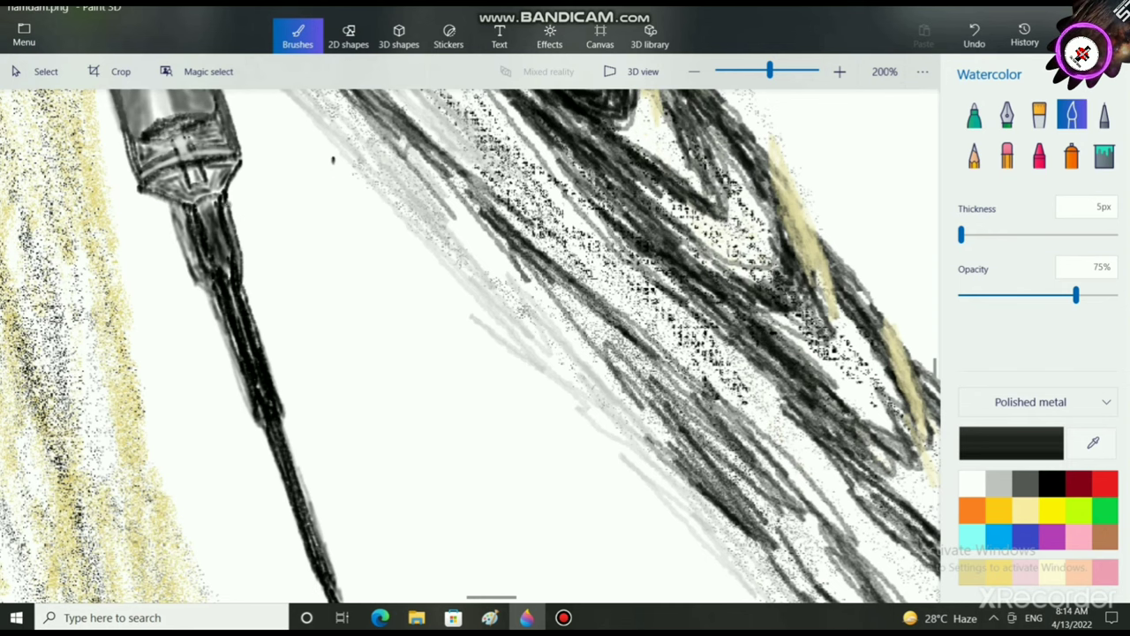
pyautogui.moveTo(228, 221); pyautogui.dragTo(236, 247)
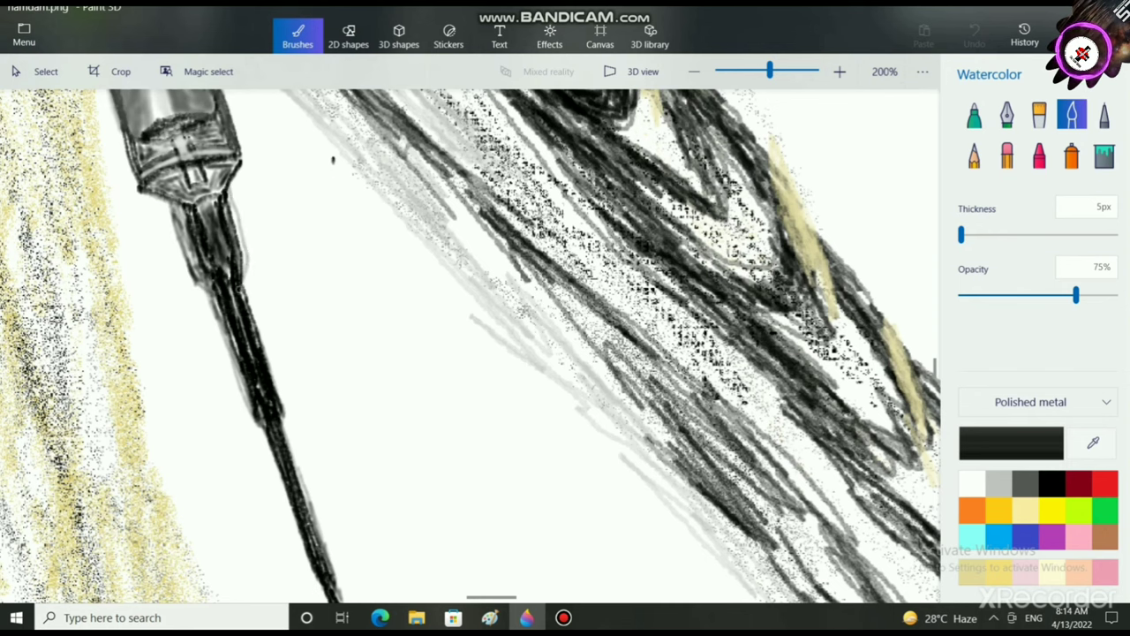
pyautogui.moveTo(238, 288); pyautogui.dragTo(228, 195)
pyautogui.scroll(-3, 228, 358)
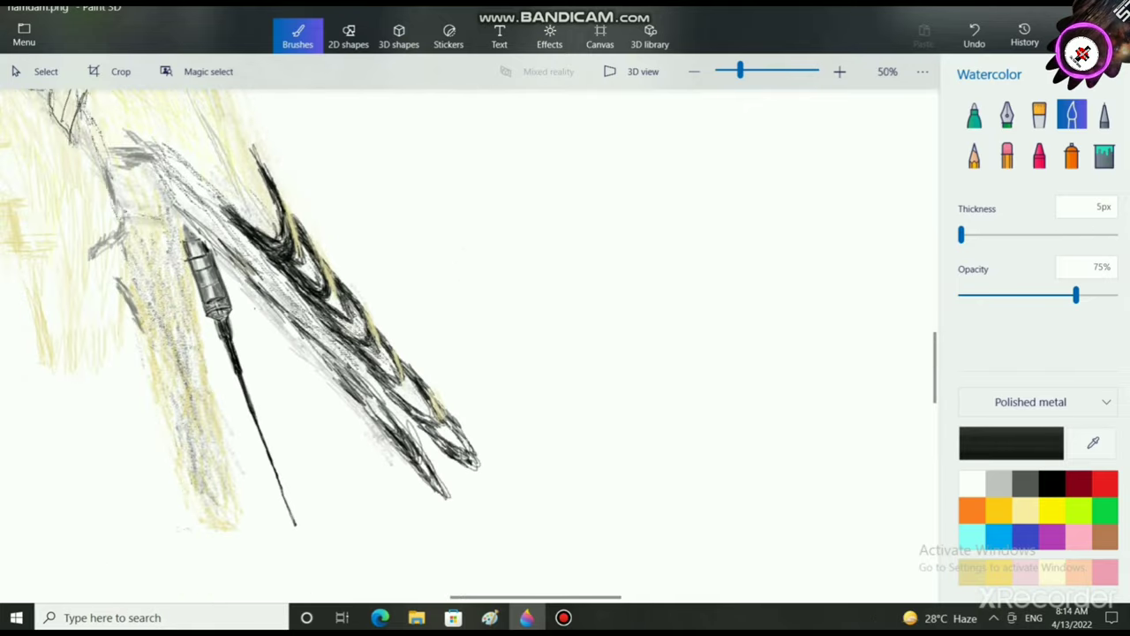
# Step: Try a 22 px stroke on the thin lower needle, reduce the brush to 7 px and thicken its edge, undoing a stray stroke
pyautogui.scroll(4, 224, 509)
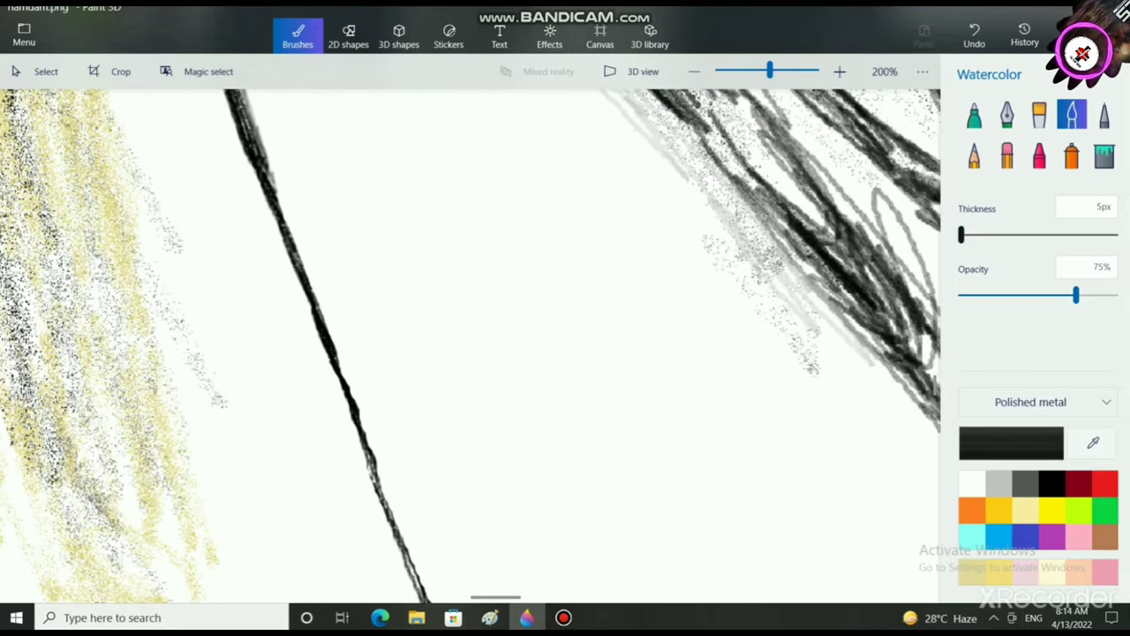
pyautogui.moveTo(961, 234); pyautogui.dragTo(974, 234)
pyautogui.moveTo(264, 173); pyautogui.dragTo(319, 318)
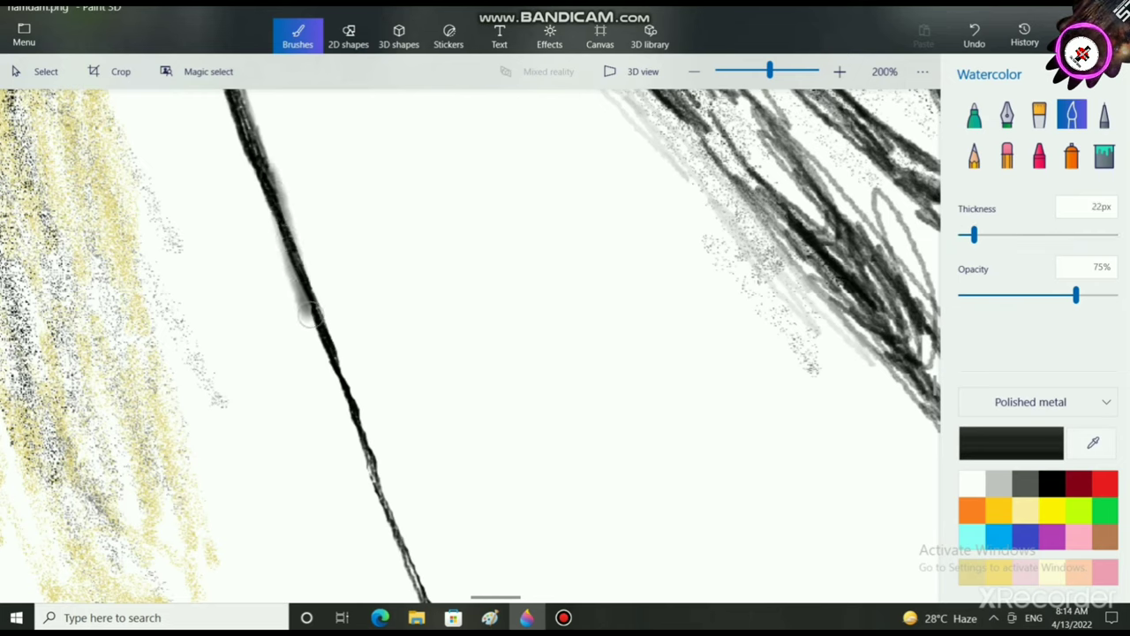
pyautogui.moveTo(973, 234); pyautogui.dragTo(962, 234)
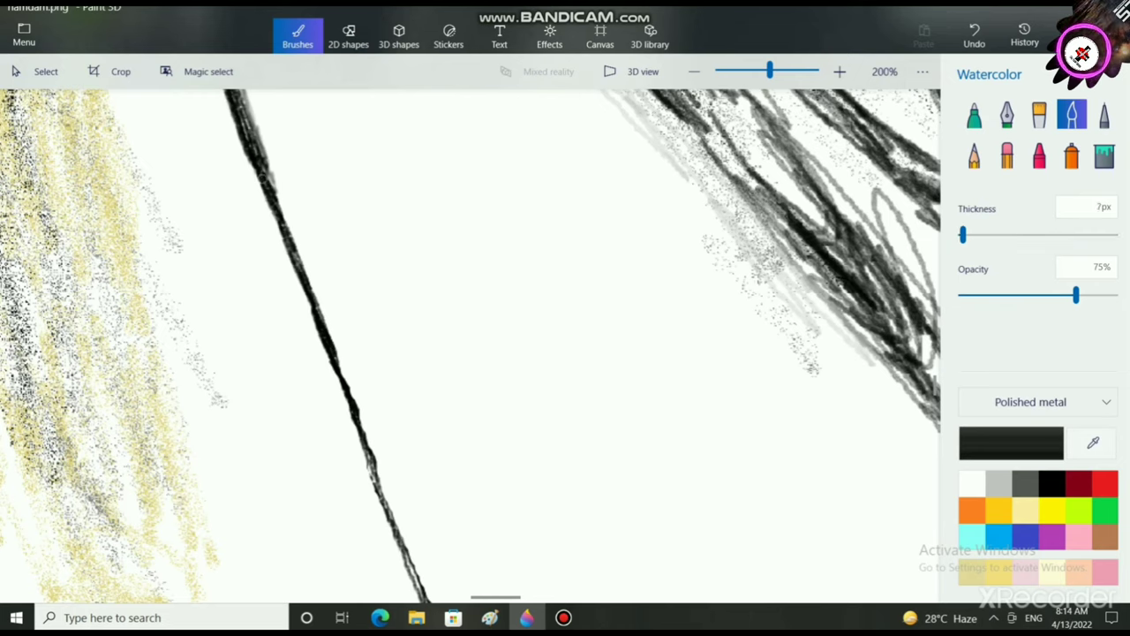
pyautogui.moveTo(262, 178); pyautogui.dragTo(289, 227)
pyautogui.moveTo(311, 298); pyautogui.dragTo(327, 373)
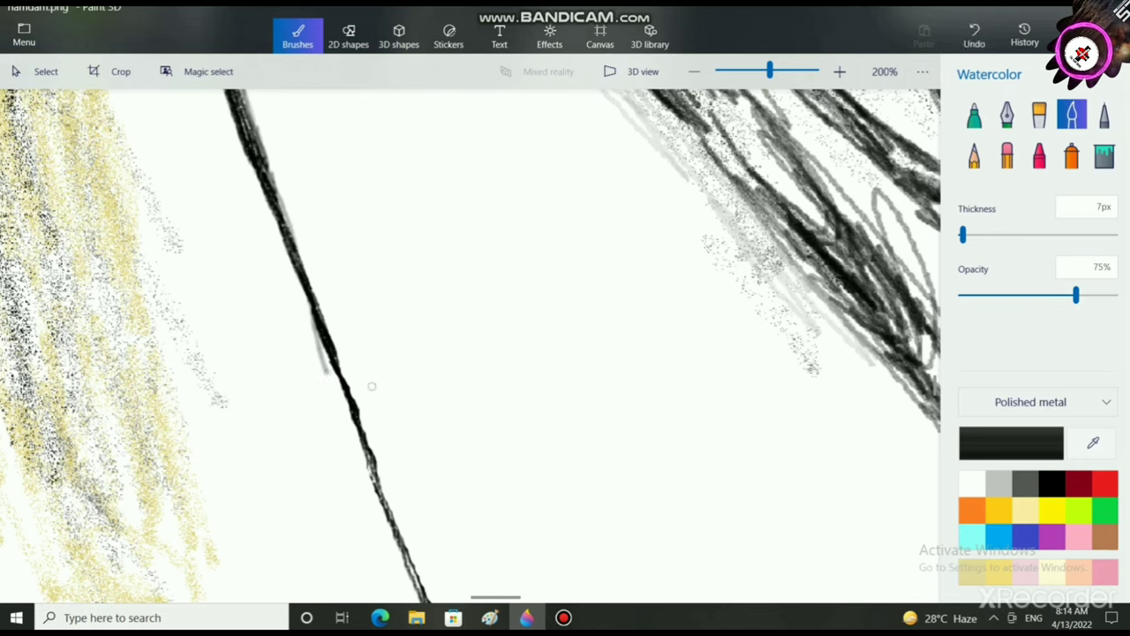
pyautogui.hotkey('ctrl', 'z')
# Step: Thicken both edges of the lower needle towards the tip with 7 px black strokes, undoing one misplaced stroke
pyautogui.moveTo(279, 210); pyautogui.dragTo(313, 331)
pyautogui.moveTo(275, 200); pyautogui.dragTo(334, 374)
pyautogui.moveTo(313, 323); pyautogui.dragTo(363, 426)
pyautogui.hotkey('ctrl', 'z')
pyautogui.moveTo(348, 370)
pyautogui.mouseDown()
pyautogui.moveTo(419, 593)
pyautogui.moveTo(361, 391)
pyautogui.mouseUp()
pyautogui.scroll(-3, 418, 539)
pyautogui.scroll(-2, 398, 537)
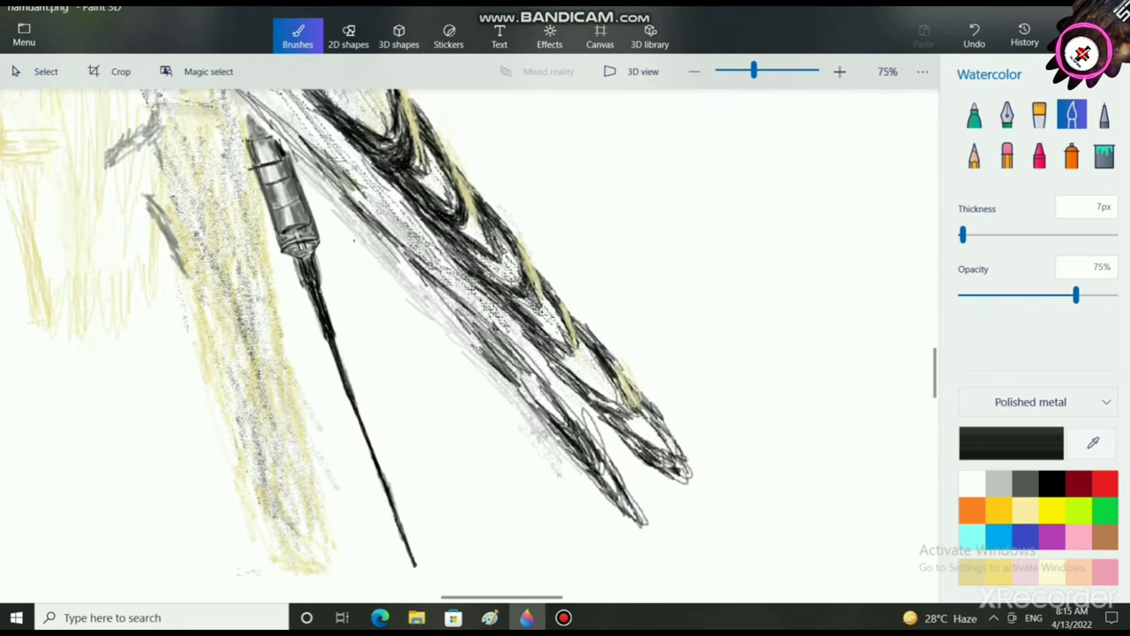
# Step: Try to erase the stray shading beside the lower needle with the 25 px eraser
pyautogui.moveTo(398, 537)
pyautogui.mouseDown()
pyautogui.moveTo(258, 387)
pyautogui.moveTo(263, 444)
pyautogui.moveTo(254, 413)
pyautogui.mouseUp()
pyautogui.scroll(3, 262, 383)
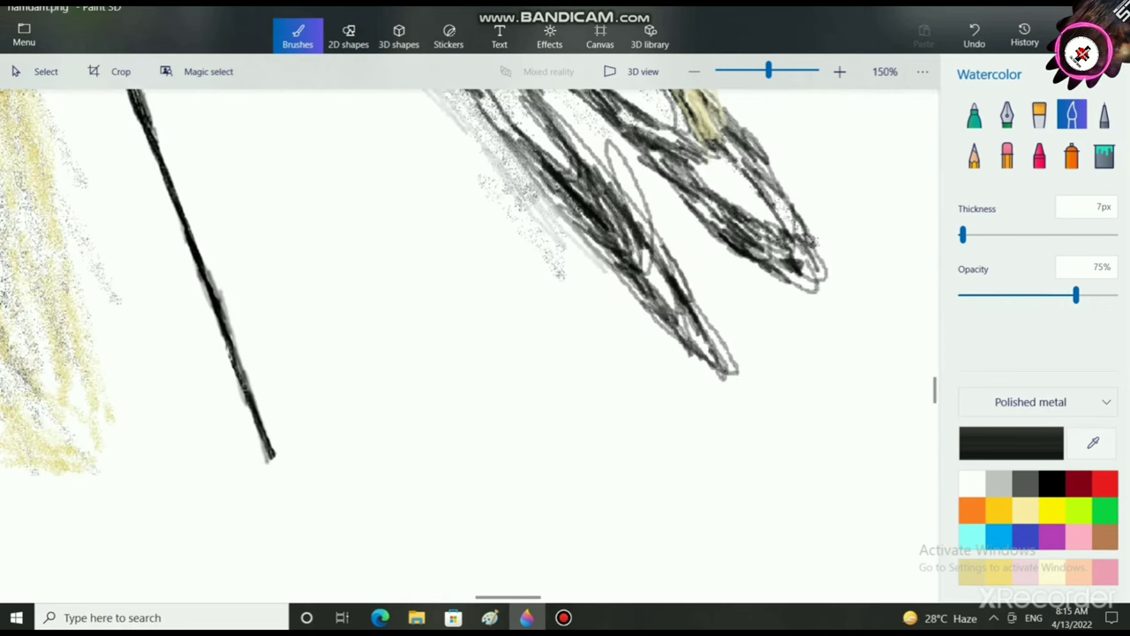
pyautogui.click(1007, 155)
pyautogui.moveTo(215, 247)
pyautogui.mouseDown()
pyautogui.moveTo(291, 480)
pyautogui.moveTo(239, 404)
pyautogui.moveTo(194, 294)
pyautogui.moveTo(239, 332)
pyautogui.mouseUp()
pyautogui.hotkey('ctrl', 'z')
pyautogui.hotkey('ctrl', 'z')
pyautogui.hotkey('ctrl', 'z')
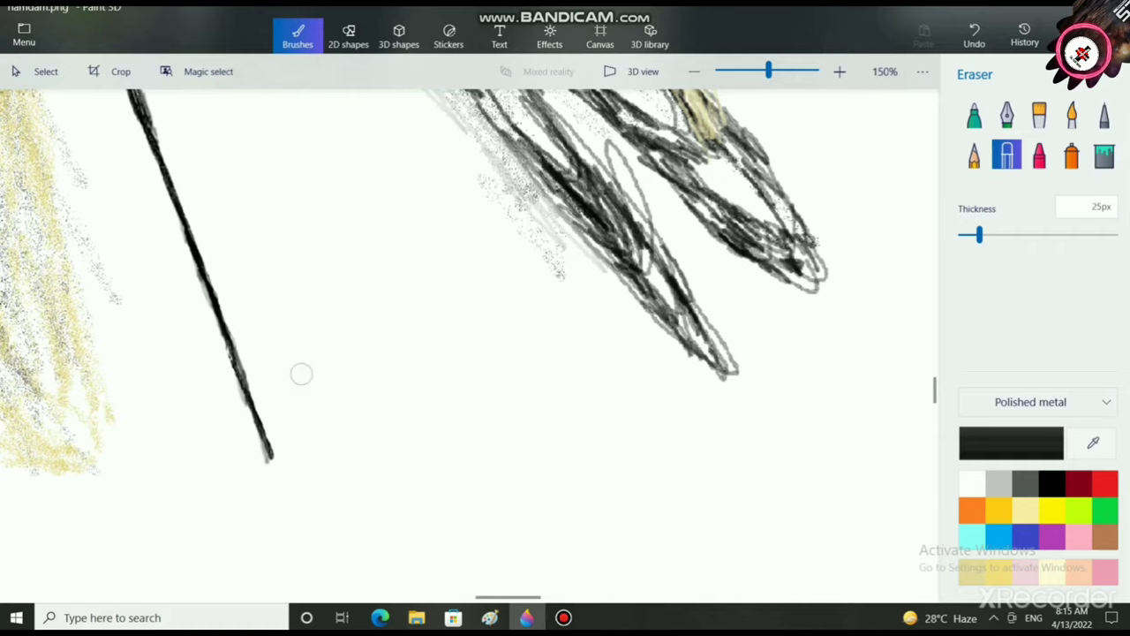
# Step: Set the eraser thickness to 1 px and trim the stray shading along the lower needle's right edge
pyautogui.scroll(2, 246, 356)
pyautogui.moveTo(979, 235); pyautogui.dragTo(959, 234)
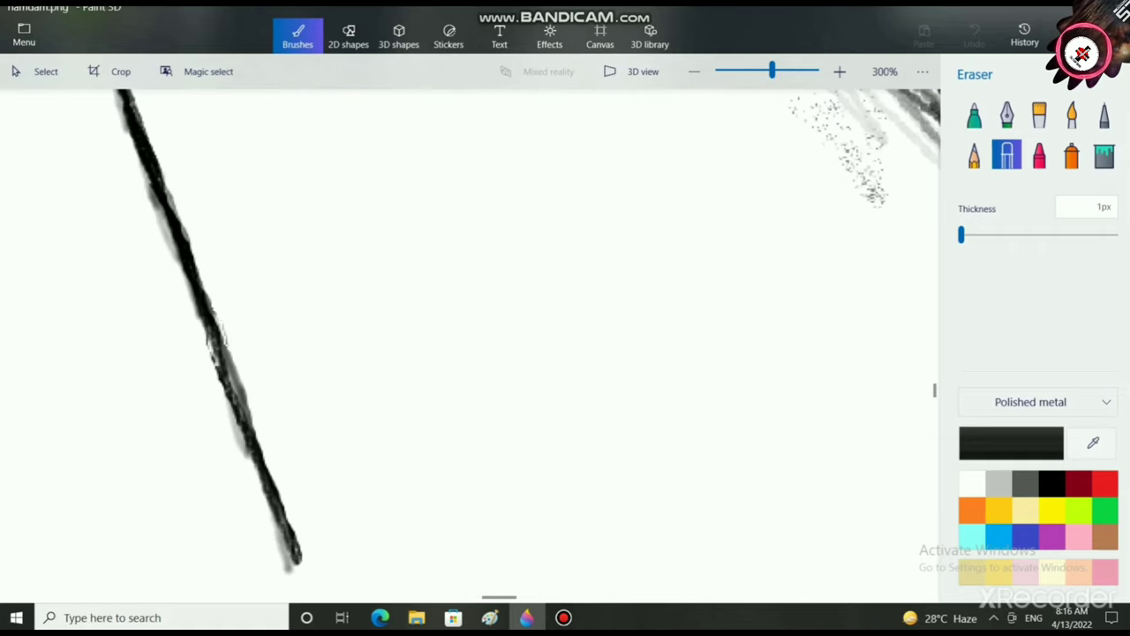
pyautogui.moveTo(228, 346); pyautogui.dragTo(301, 562)
pyautogui.moveTo(230, 357); pyautogui.dragTo(245, 394)
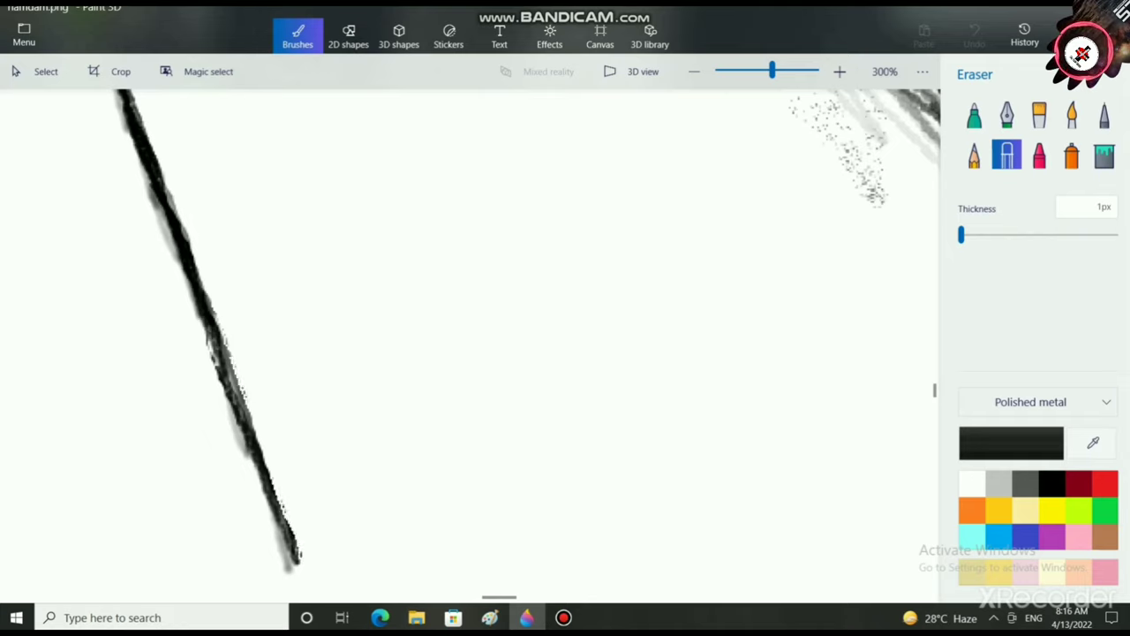
pyautogui.moveTo(191, 247); pyautogui.dragTo(168, 188)
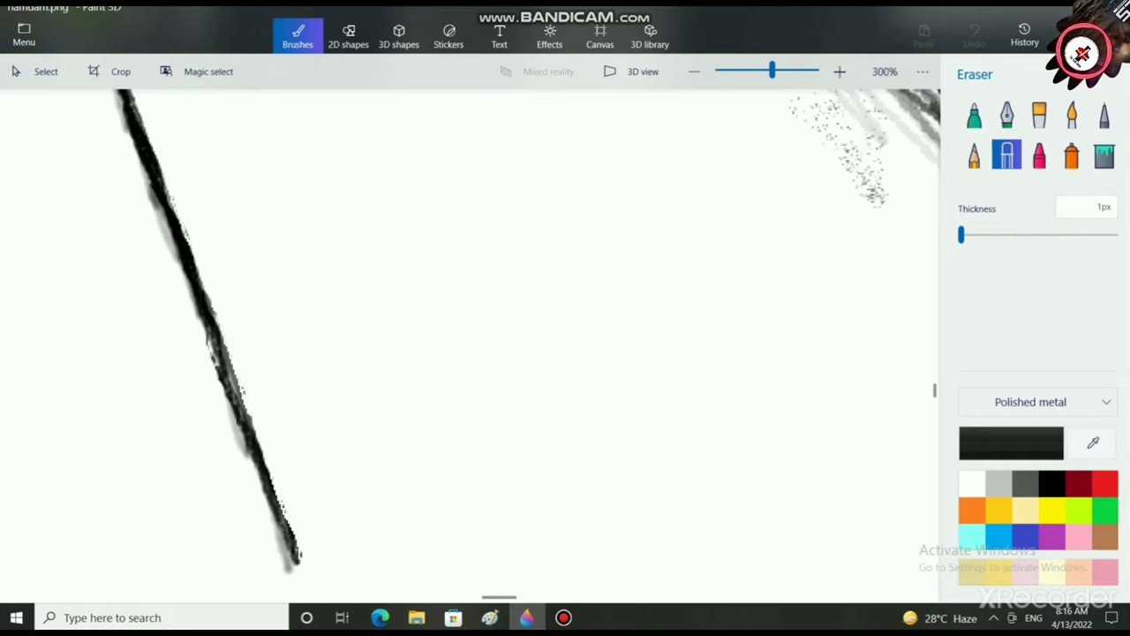
# Step: Trim the stray shading along the lower needle's left edge and around its tip with the 1 px eraser
pyautogui.scroll(1, 176, 415)
pyautogui.scroll(-1, 199, 415)
pyautogui.moveTo(233, 424); pyautogui.dragTo(249, 458)
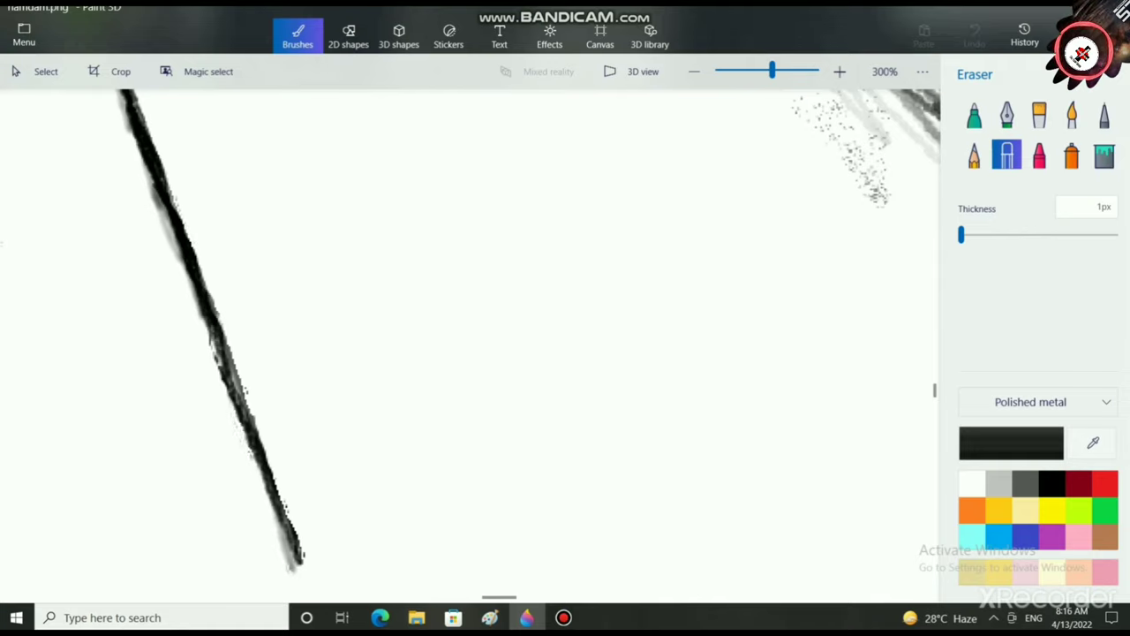
pyautogui.moveTo(277, 525)
pyautogui.mouseDown()
pyautogui.moveTo(293, 569)
pyautogui.moveTo(278, 516)
pyautogui.mouseUp()
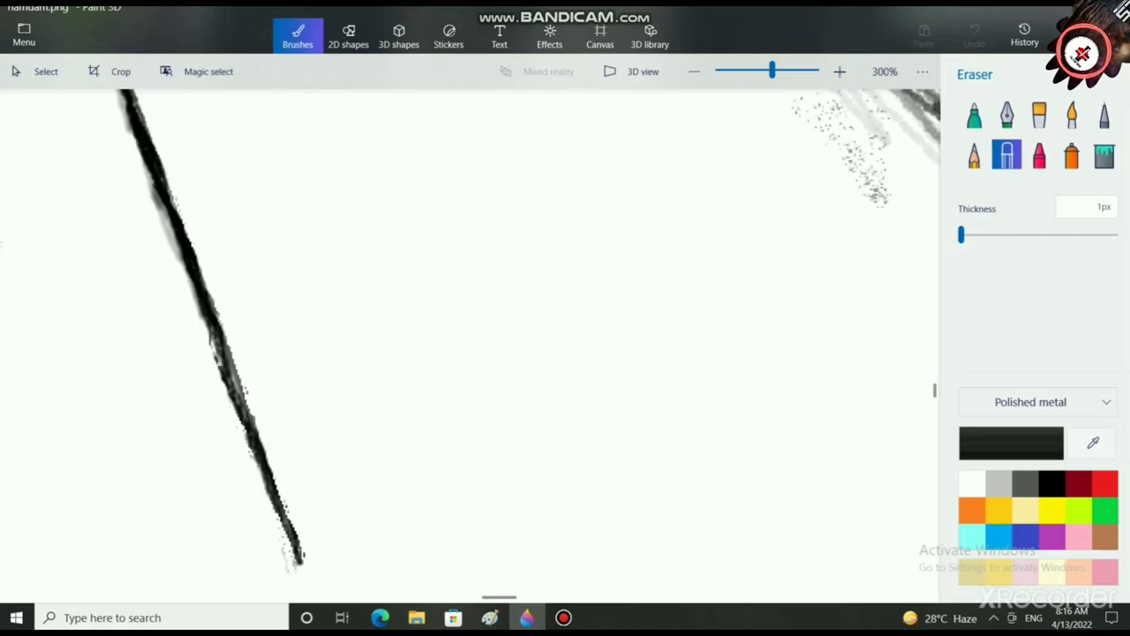
pyautogui.moveTo(210, 334); pyautogui.dragTo(222, 369)
pyautogui.scroll(1, 164, 284)
pyautogui.scroll(-1, 164, 285)
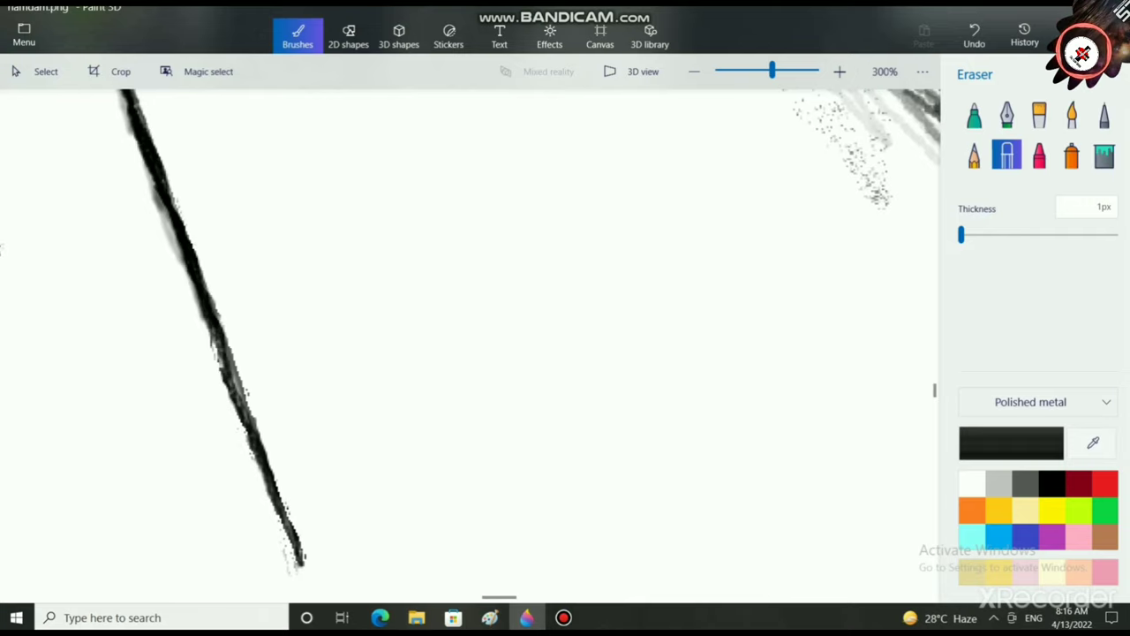
pyautogui.moveTo(163, 217); pyautogui.dragTo(170, 238)
pyautogui.moveTo(153, 182); pyautogui.dragTo(164, 226)
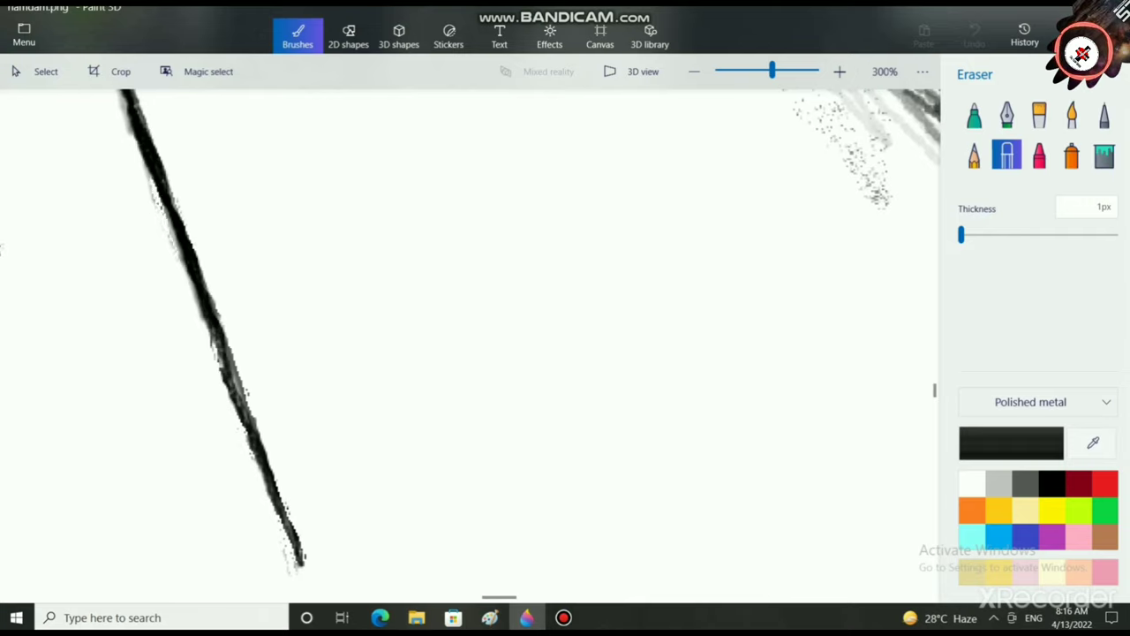
pyautogui.moveTo(213, 337); pyautogui.dragTo(237, 413)
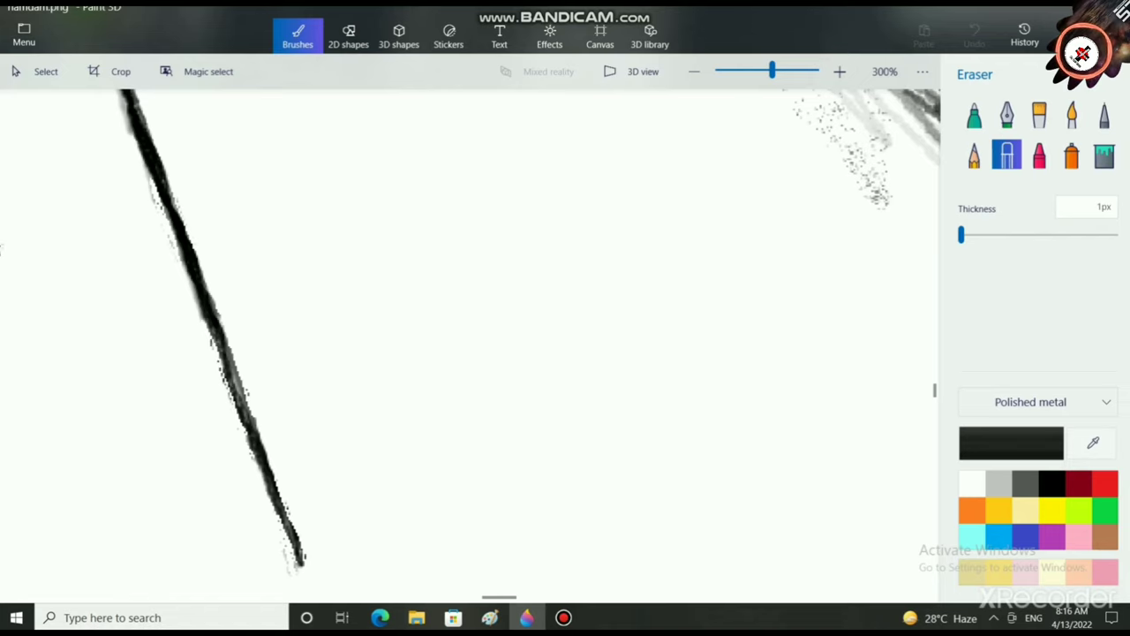
pyautogui.moveTo(204, 321); pyautogui.dragTo(118, 91)
pyautogui.scroll(1, 193, 306)
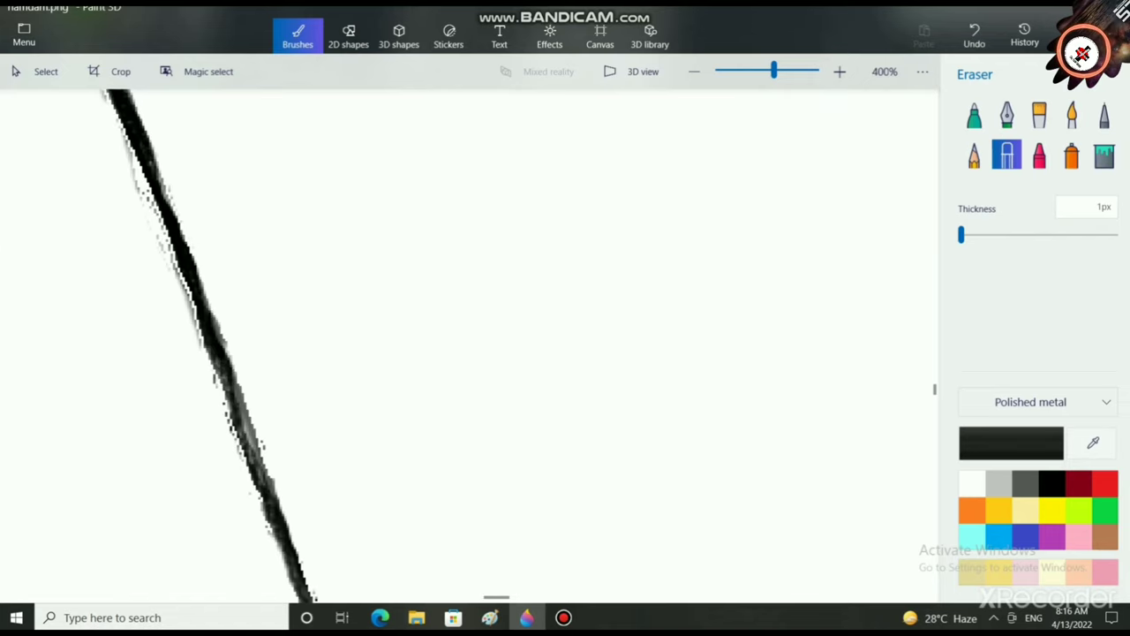
pyautogui.scroll(-4, 193, 306)
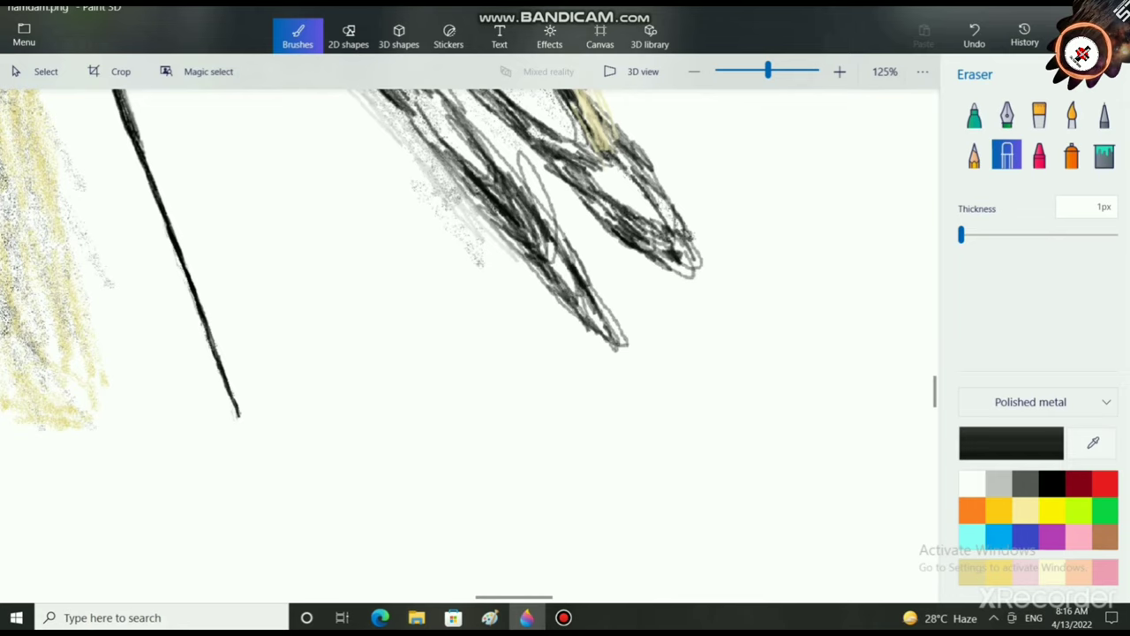
pyautogui.scroll(-4, 247, 423)
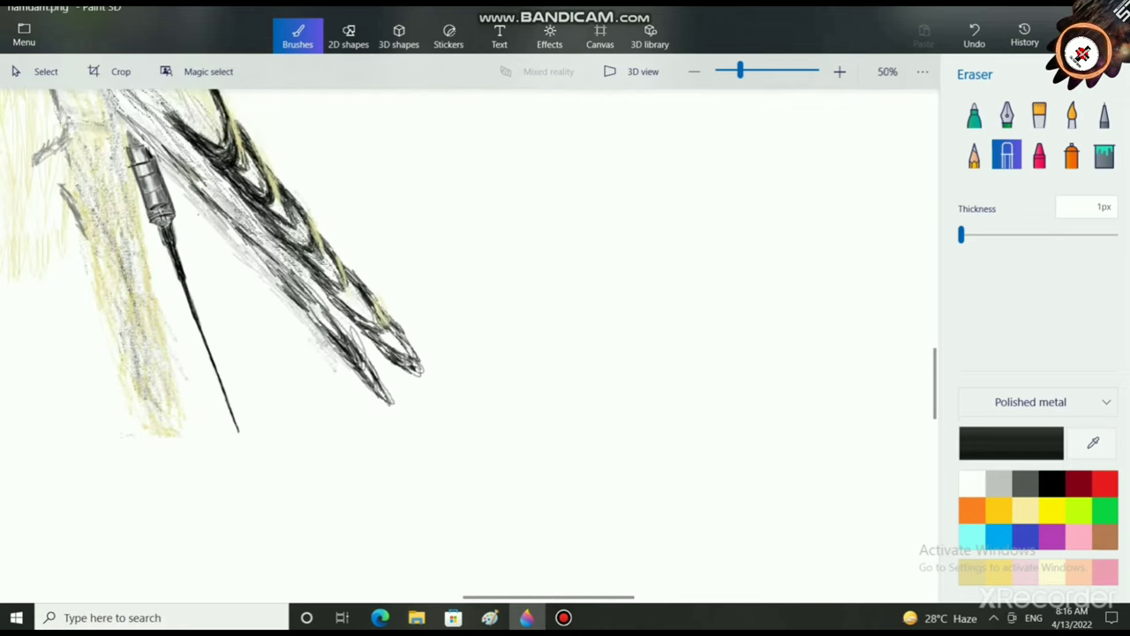
# Step: Switch to the Watercolor brush at 5 px thickness in black and undo a test stroke on the empty canvas
pyautogui.scroll(6, 247, 454)
pyautogui.scroll(3, 470, 344)
pyautogui.hscroll(-1, 469, 344)
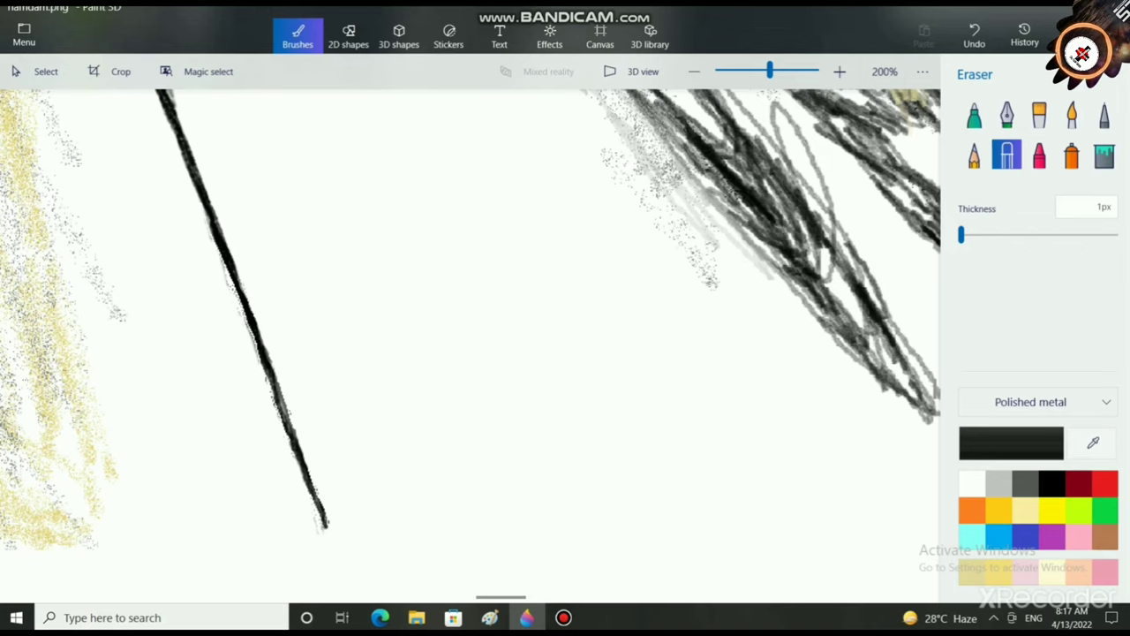
pyautogui.click(1072, 115)
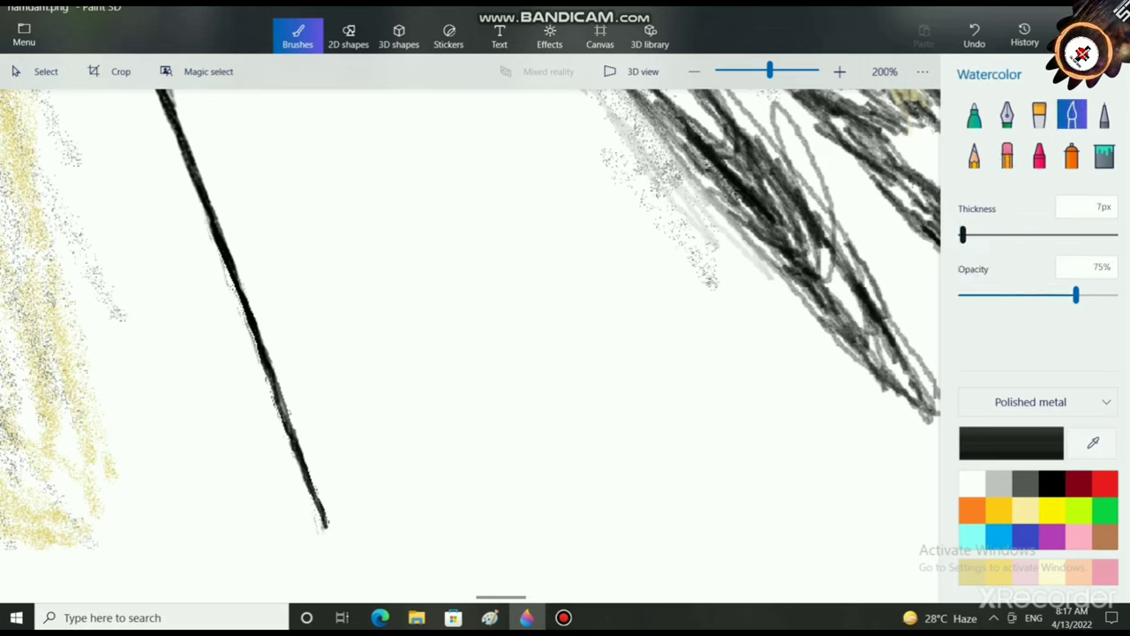
pyautogui.moveTo(965, 235); pyautogui.dragTo(959, 234)
pyautogui.click(1093, 442)
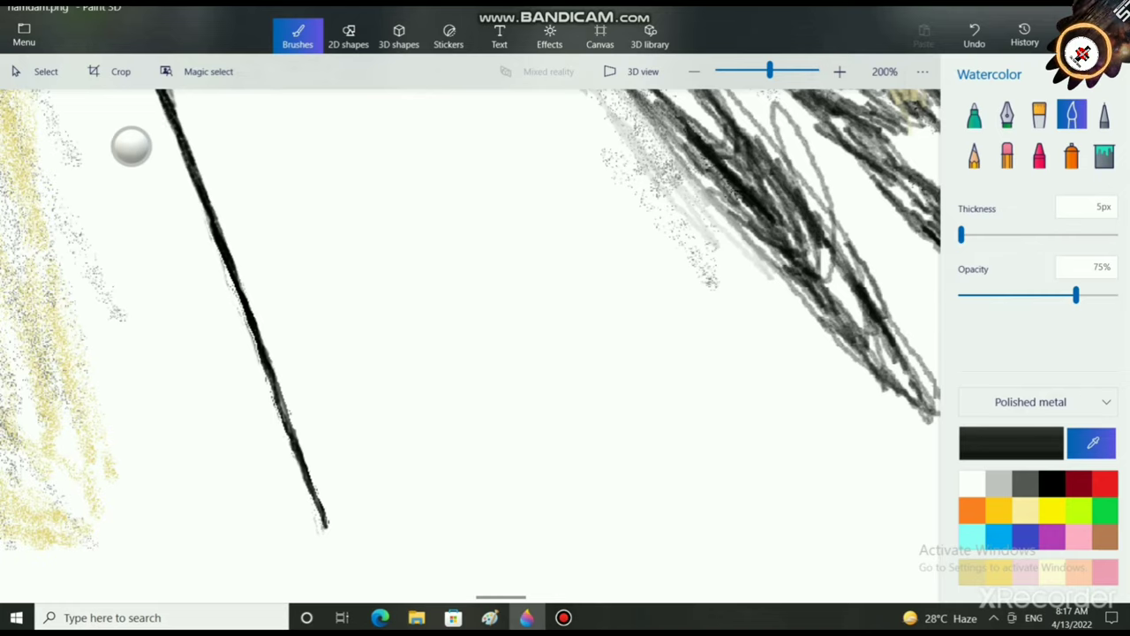
pyautogui.click(293, 165)
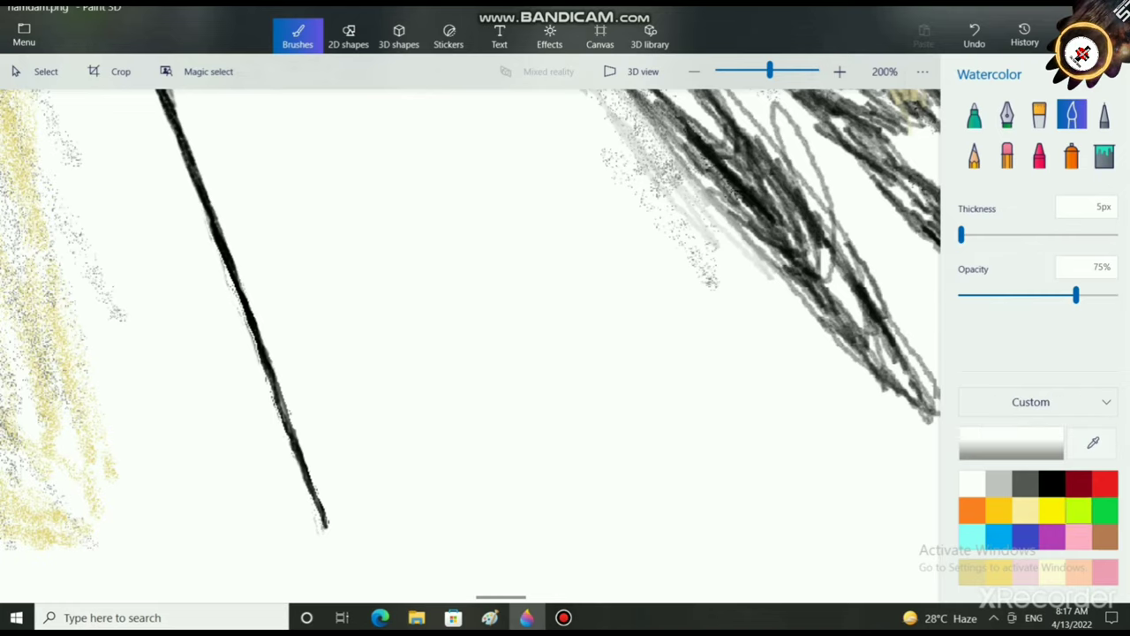
pyautogui.click(1052, 484)
pyautogui.moveTo(541, 238); pyautogui.dragTo(574, 323)
pyautogui.hotkey('ctrl', 'z')
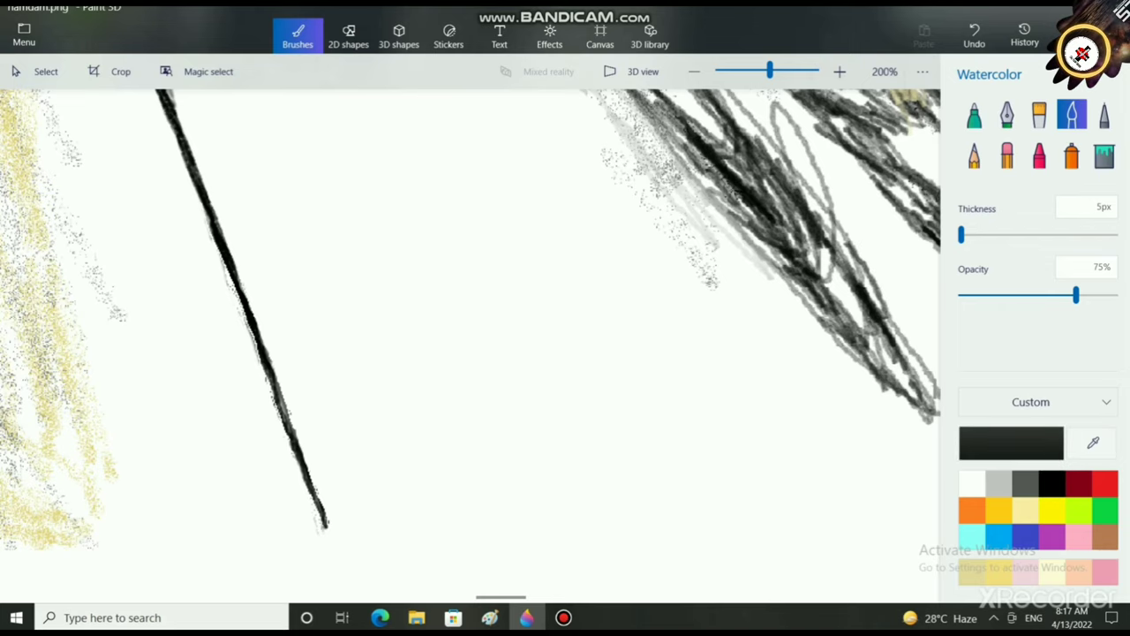
# Step: Retouch the lower needle's left edge down to the tip with black 5 px Watercolor strokes
pyautogui.scroll(2, 292, 275)
pyautogui.moveTo(155, 169); pyautogui.dragTo(321, 598)
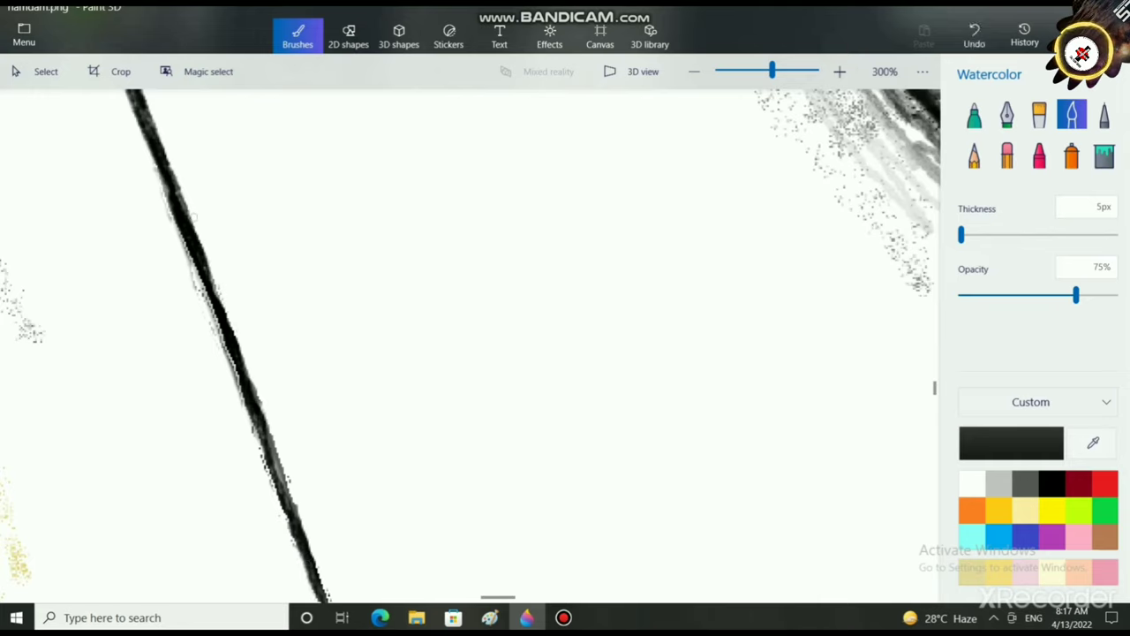
pyautogui.moveTo(132, 106); pyautogui.dragTo(175, 200)
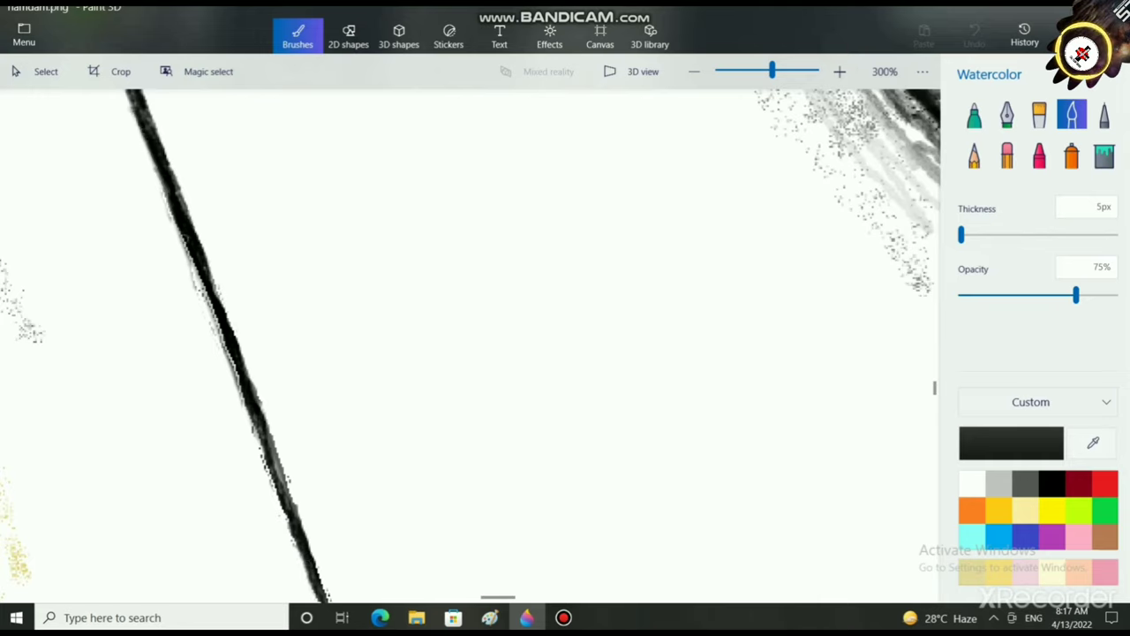
pyautogui.moveTo(184, 238); pyautogui.dragTo(219, 345)
pyautogui.moveTo(190, 263); pyautogui.dragTo(323, 600)
pyautogui.moveTo(219, 324); pyautogui.dragTo(313, 584)
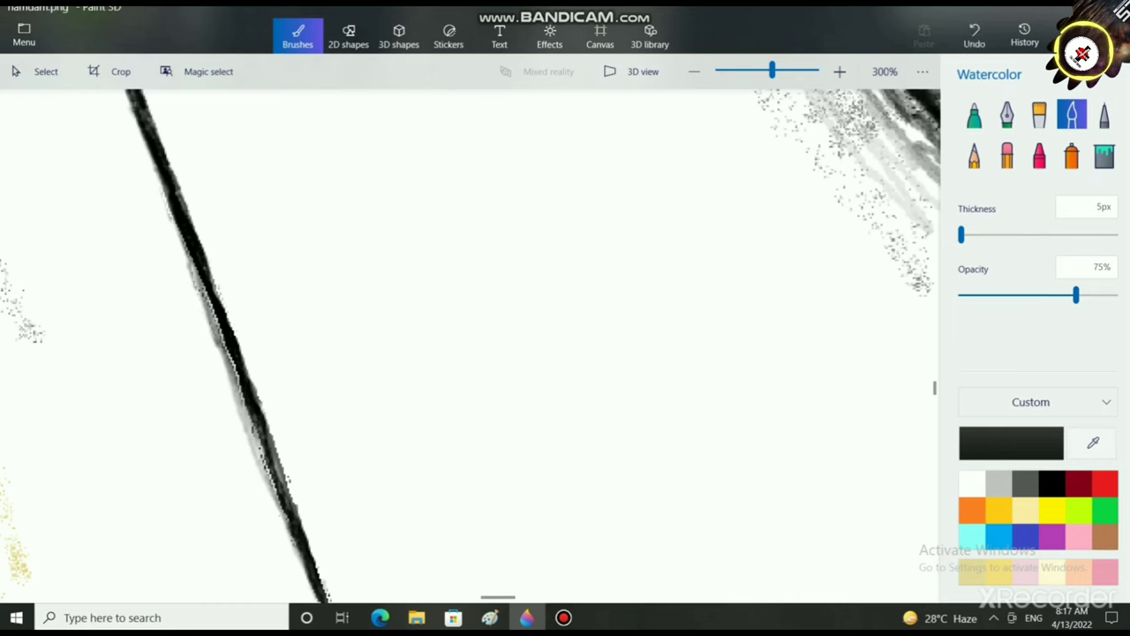
pyautogui.moveTo(266, 459); pyautogui.dragTo(316, 601)
pyautogui.scroll(-3, 289, 518)
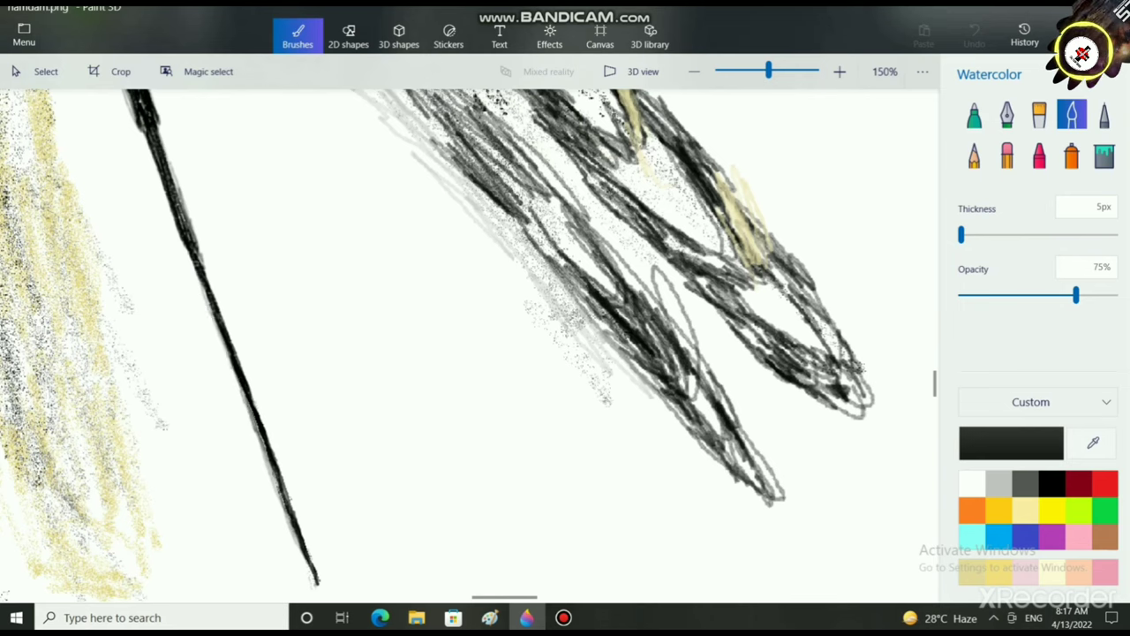
pyautogui.moveTo(258, 433); pyautogui.dragTo(309, 582)
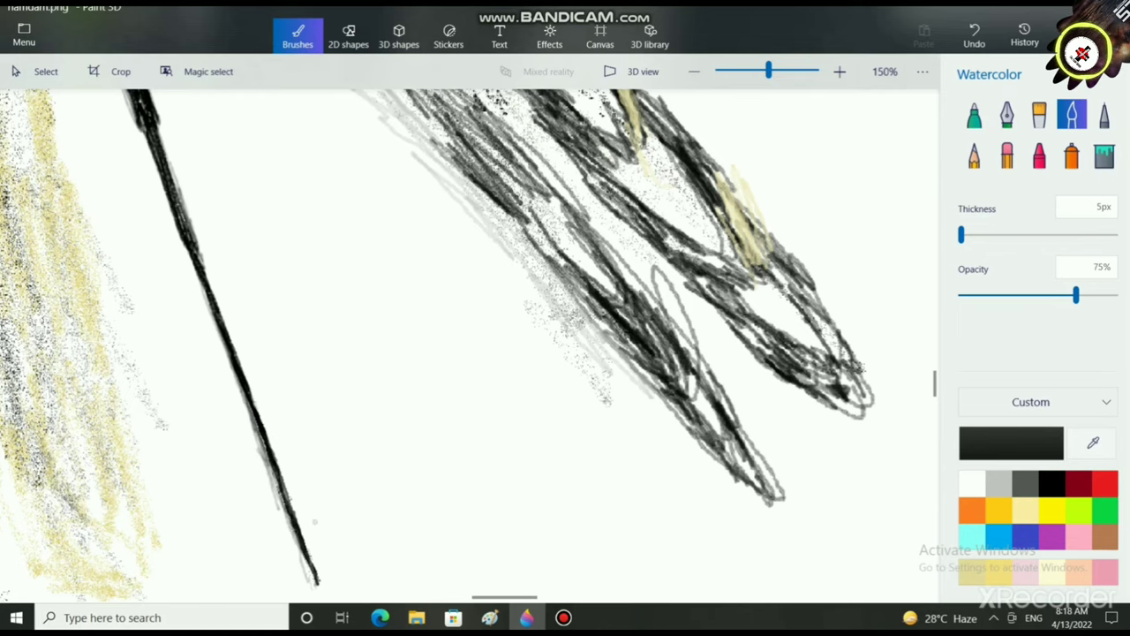
# Step: Paint over the stray shading beside the lower needle and its tip with white 5 px Watercolor strokes
pyautogui.click(972, 484)
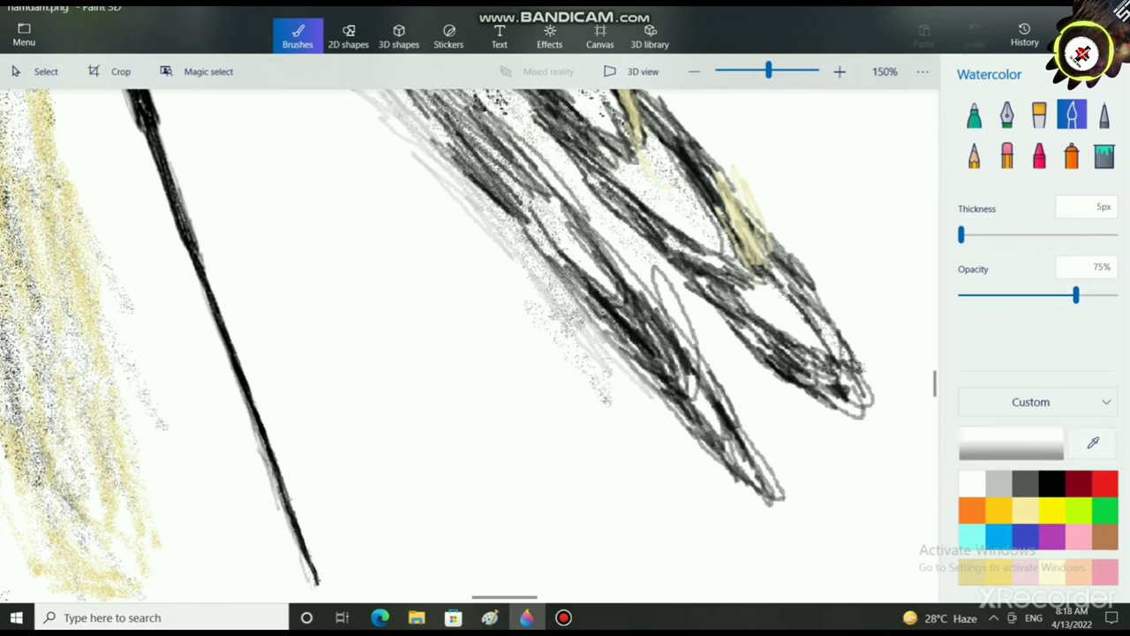
pyautogui.moveTo(413, 481); pyautogui.dragTo(426, 487)
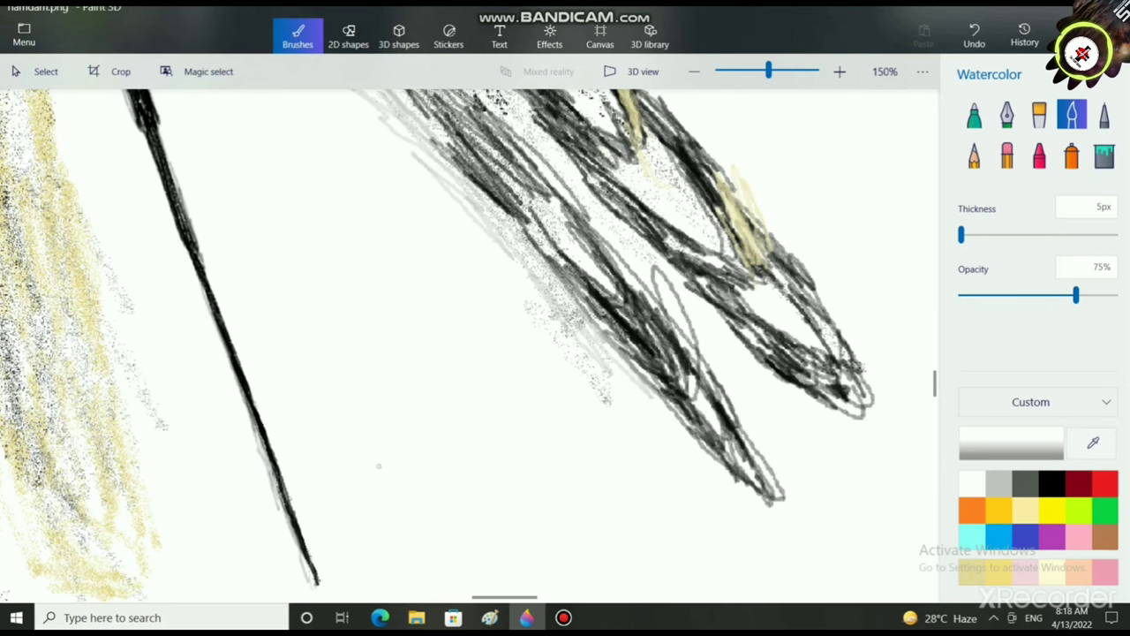
pyautogui.moveTo(304, 581)
pyautogui.mouseDown()
pyautogui.moveTo(199, 276)
pyautogui.moveTo(250, 422)
pyautogui.moveTo(243, 394)
pyautogui.mouseUp()
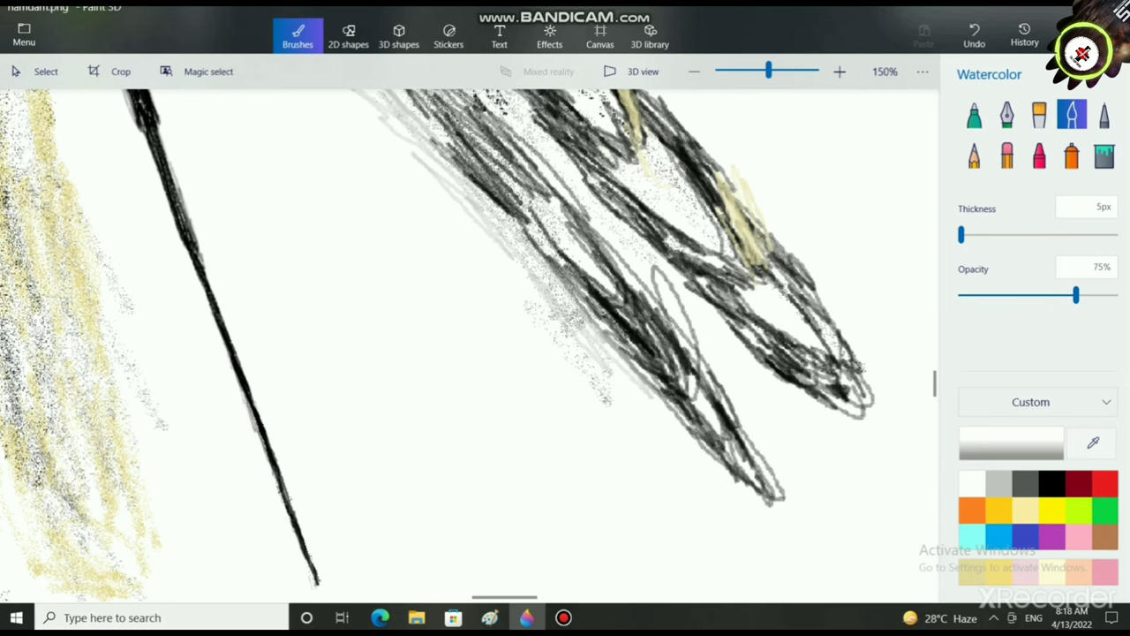
pyautogui.scroll(-2, 380, 461)
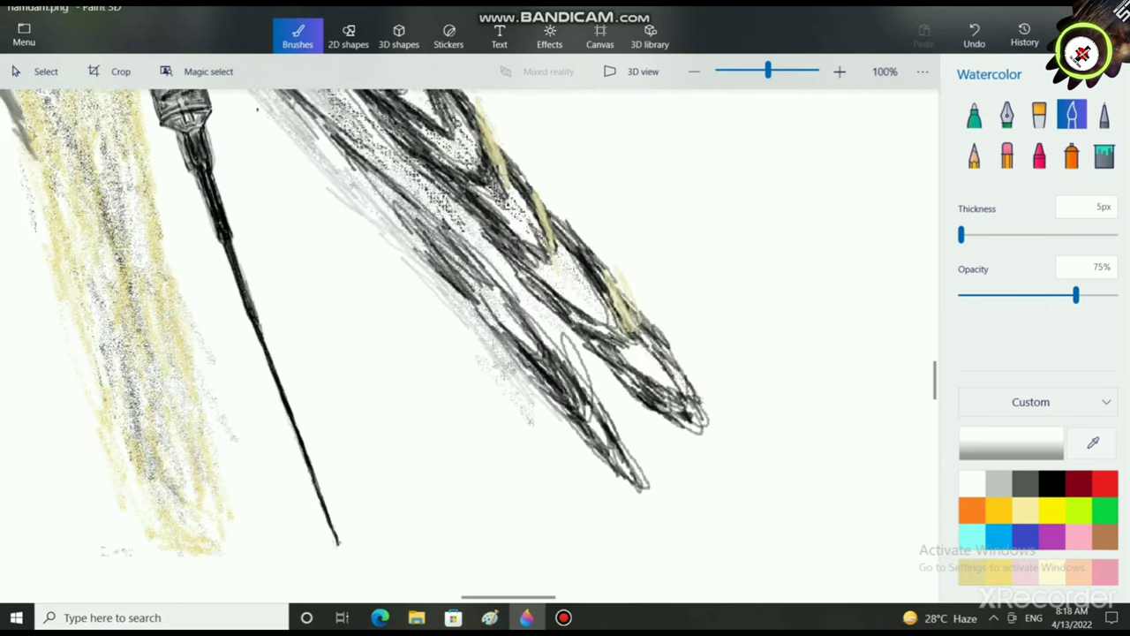
pyautogui.moveTo(379, 462); pyautogui.dragTo(384, 446)
pyautogui.moveTo(345, 546); pyautogui.dragTo(350, 548)
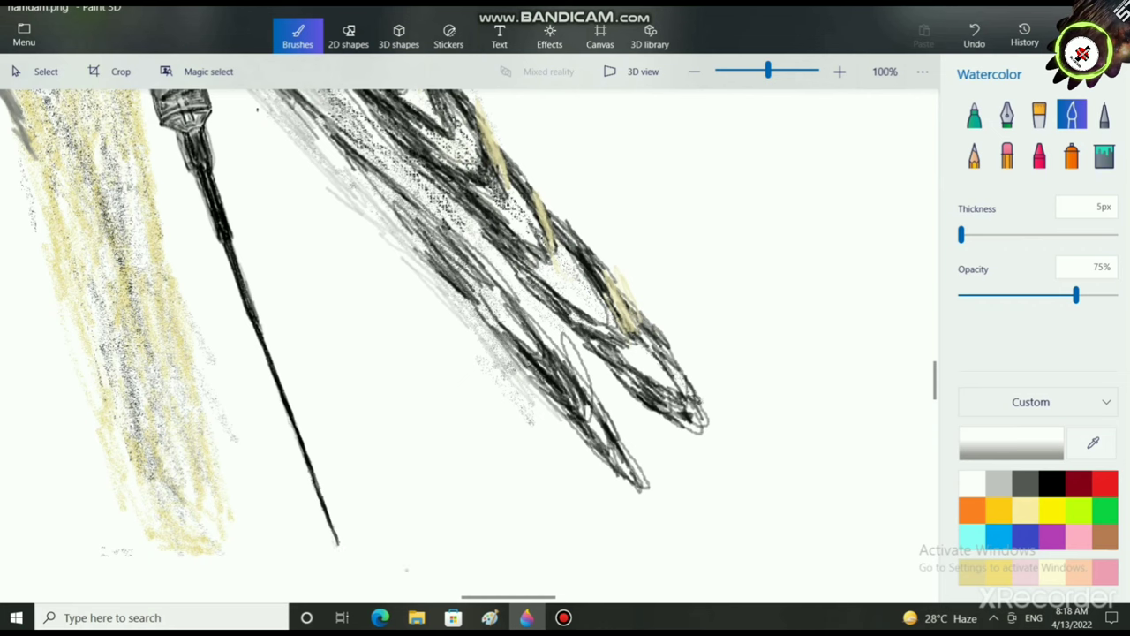
pyautogui.scroll(-2, 396, 555)
pyautogui.scroll(3, 249, 405)
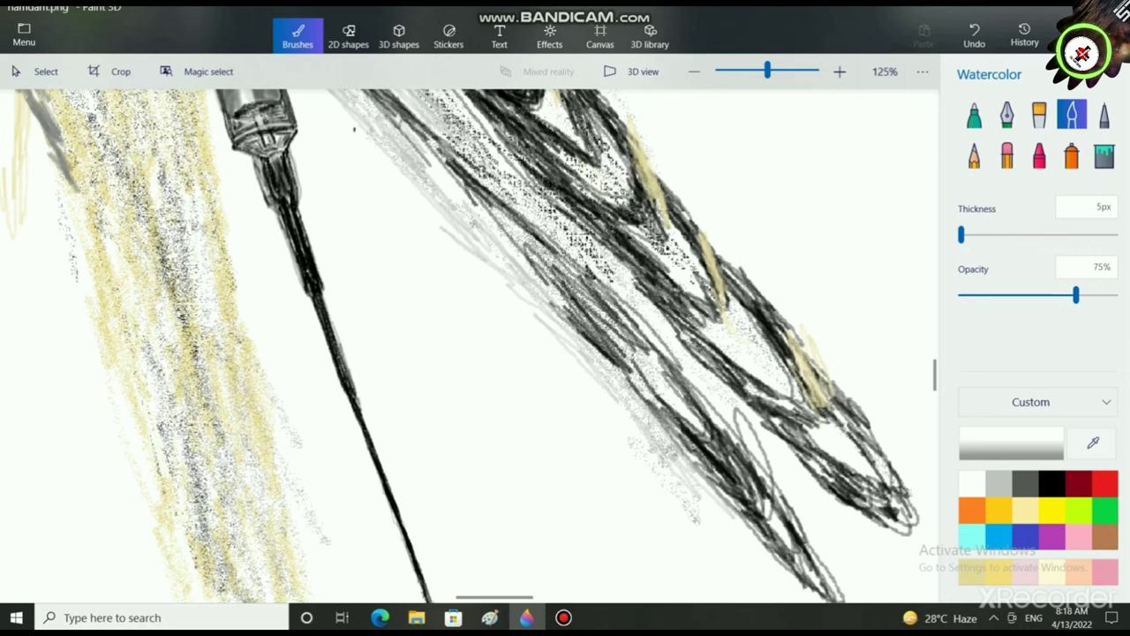
pyautogui.scroll(2, 179, 188)
pyautogui.moveTo(179, 188); pyautogui.dragTo(295, 509)
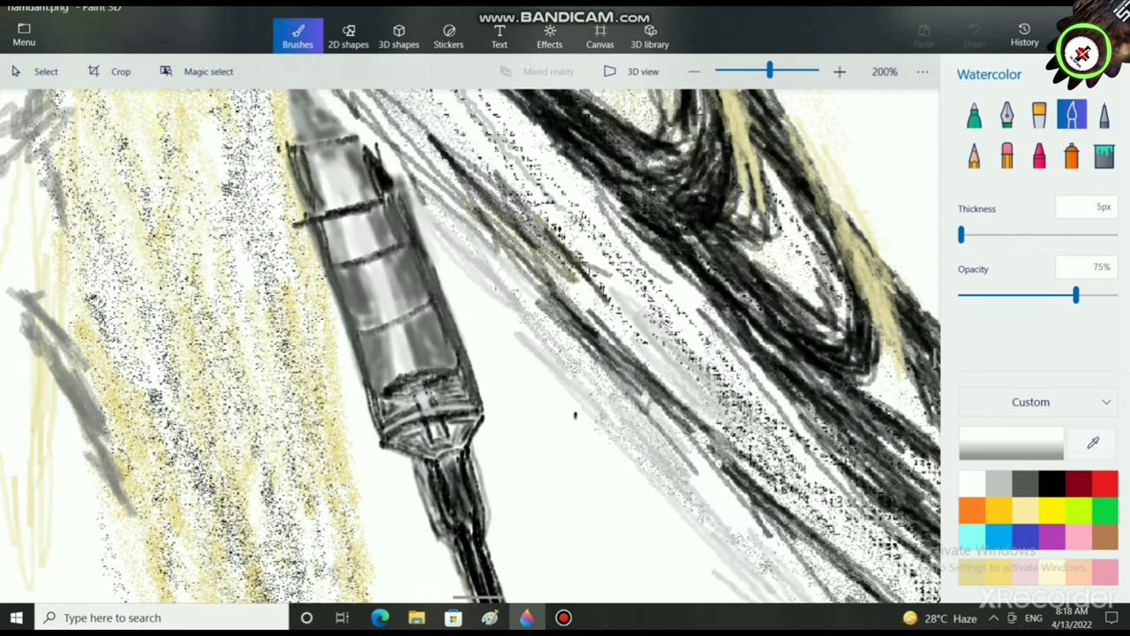
# Step: Outline a narrow curved lobe on the lower left side of the syringe barrel with the black 5 px Pixel pen
pyautogui.click(1051, 484)
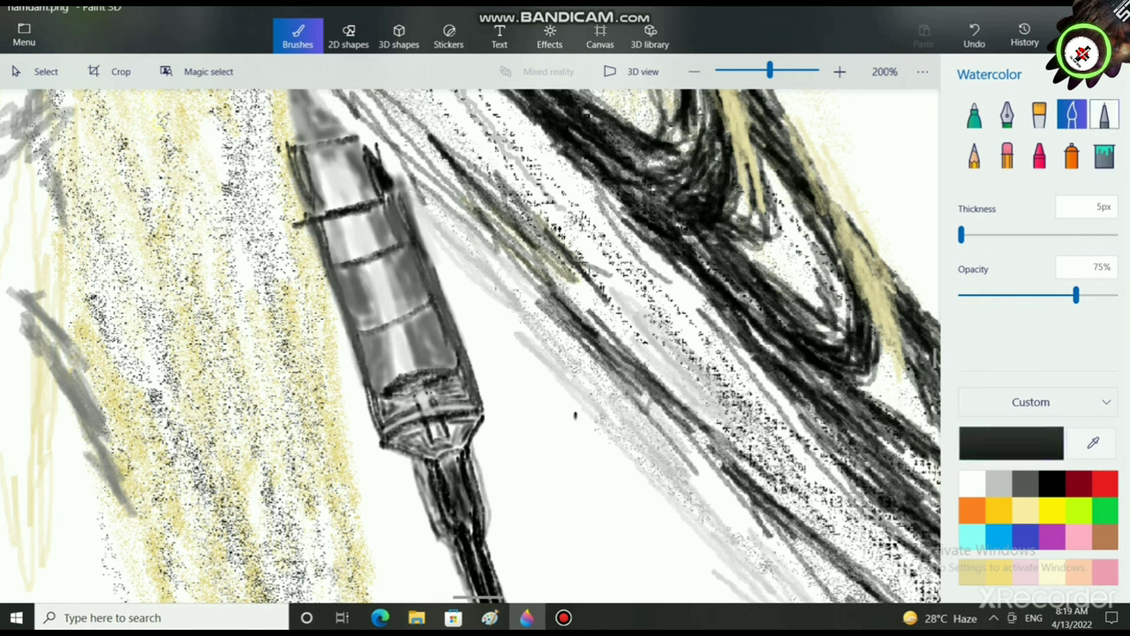
pyautogui.click(1103, 115)
pyautogui.moveTo(331, 304)
pyautogui.mouseDown()
pyautogui.moveTo(369, 325)
pyautogui.moveTo(399, 417)
pyautogui.mouseUp()
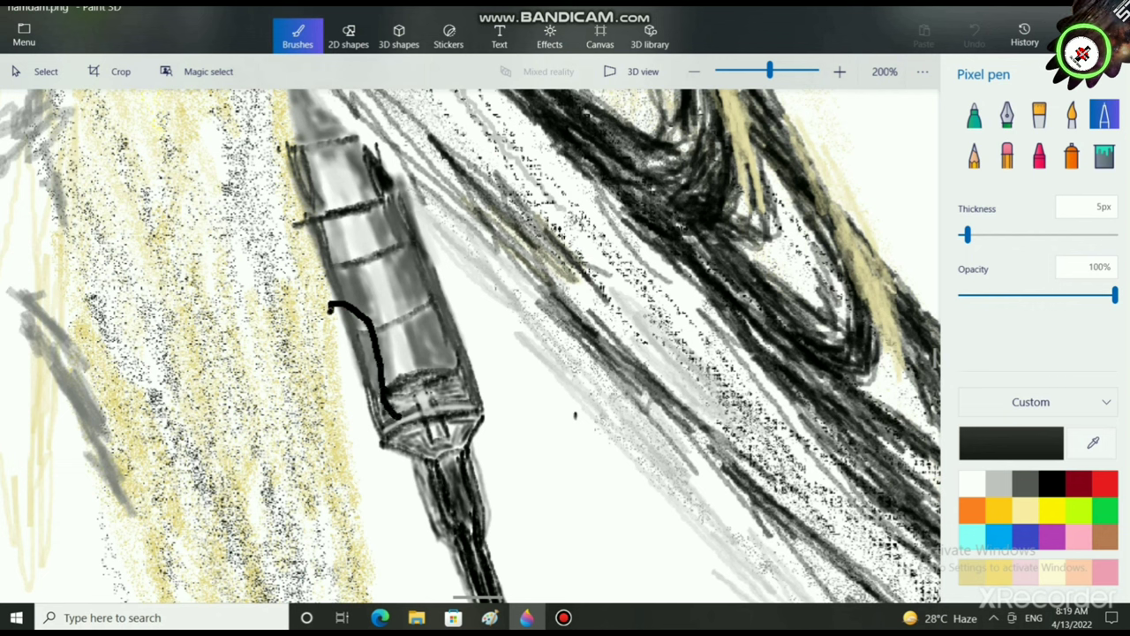
pyautogui.moveTo(328, 307)
pyautogui.mouseDown()
pyautogui.moveTo(354, 426)
pyautogui.moveTo(383, 443)
pyautogui.mouseUp()
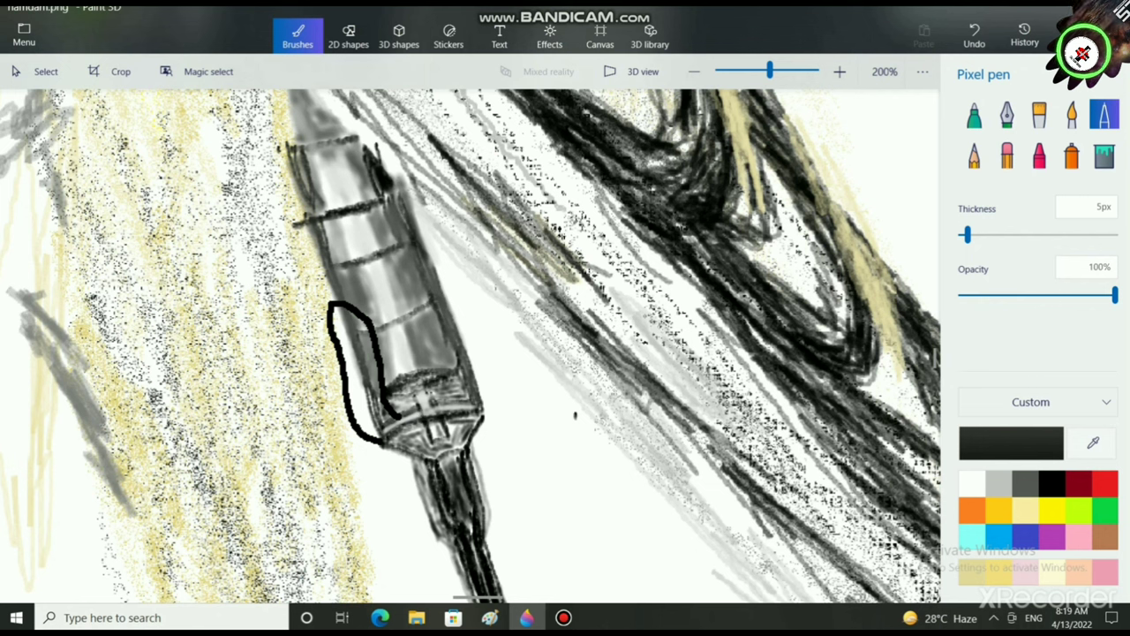
# Step: Shade the inside of the curved lobe with black Watercolor strokes at 10 px thickness and 75% opacity
pyautogui.click(1072, 115)
pyautogui.click(1026, 483)
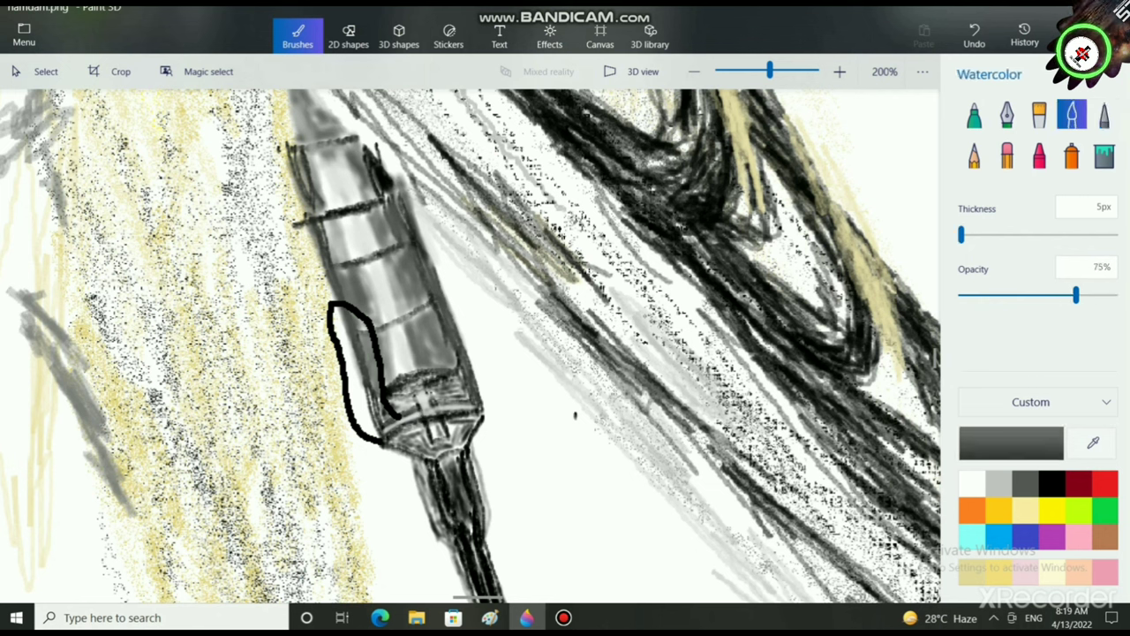
pyautogui.moveTo(351, 323); pyautogui.dragTo(353, 327)
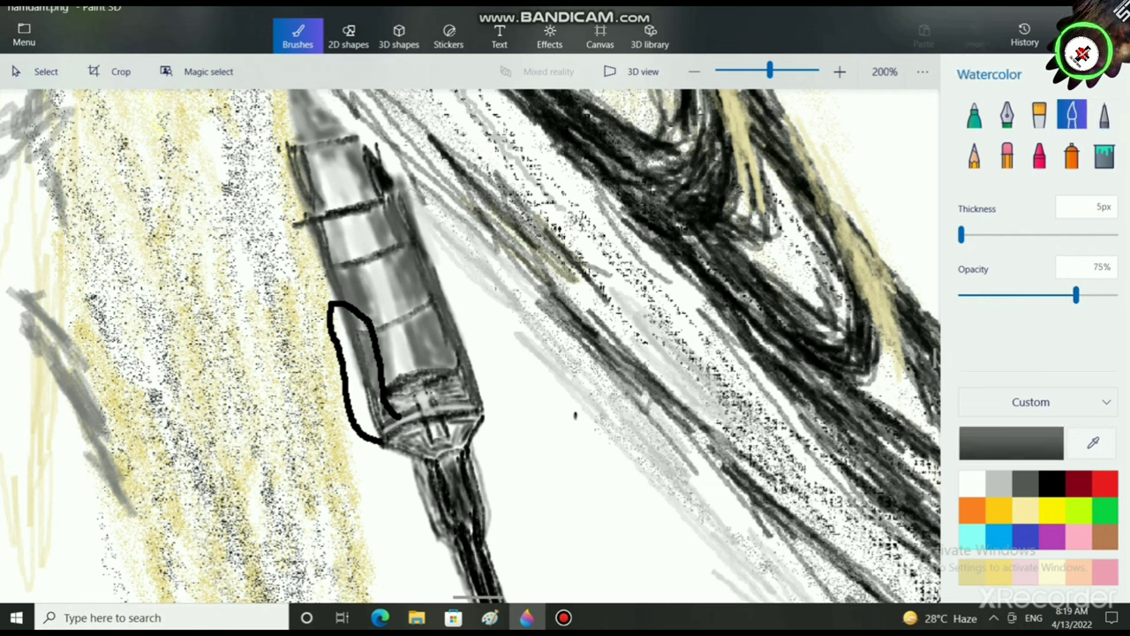
pyautogui.click(1051, 484)
pyautogui.click(965, 235)
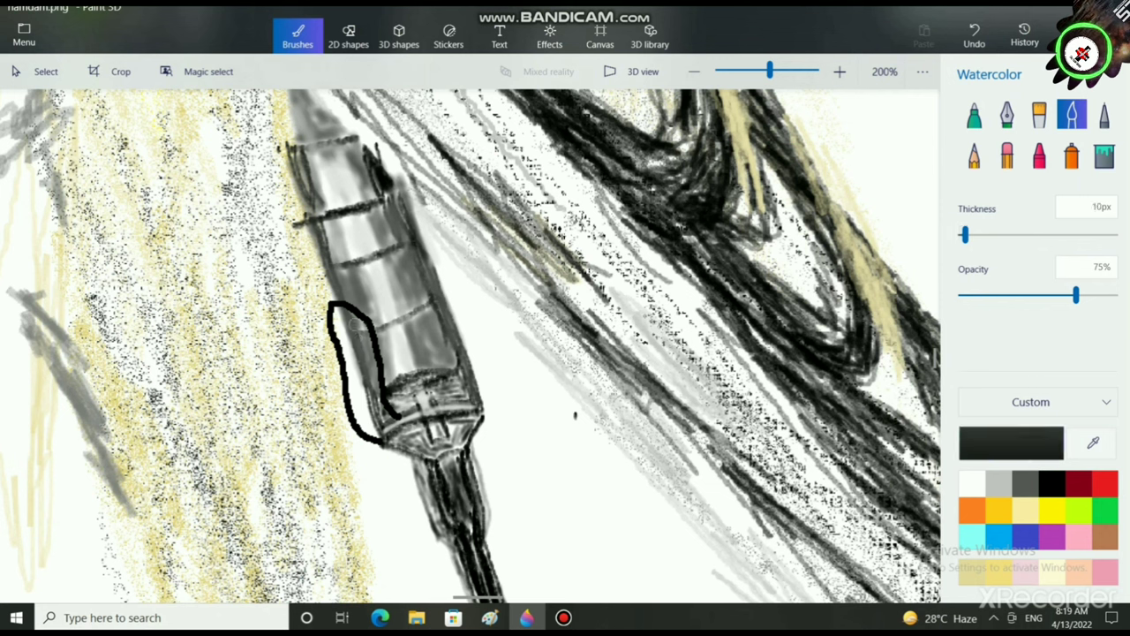
pyautogui.moveTo(356, 324)
pyautogui.mouseDown()
pyautogui.moveTo(351, 333)
pyautogui.moveTo(343, 325)
pyautogui.moveTo(364, 339)
pyautogui.moveTo(382, 419)
pyautogui.moveTo(352, 402)
pyautogui.moveTo(342, 319)
pyautogui.moveTo(357, 389)
pyautogui.mouseUp()
pyautogui.moveTo(359, 385); pyautogui.dragTo(376, 423)
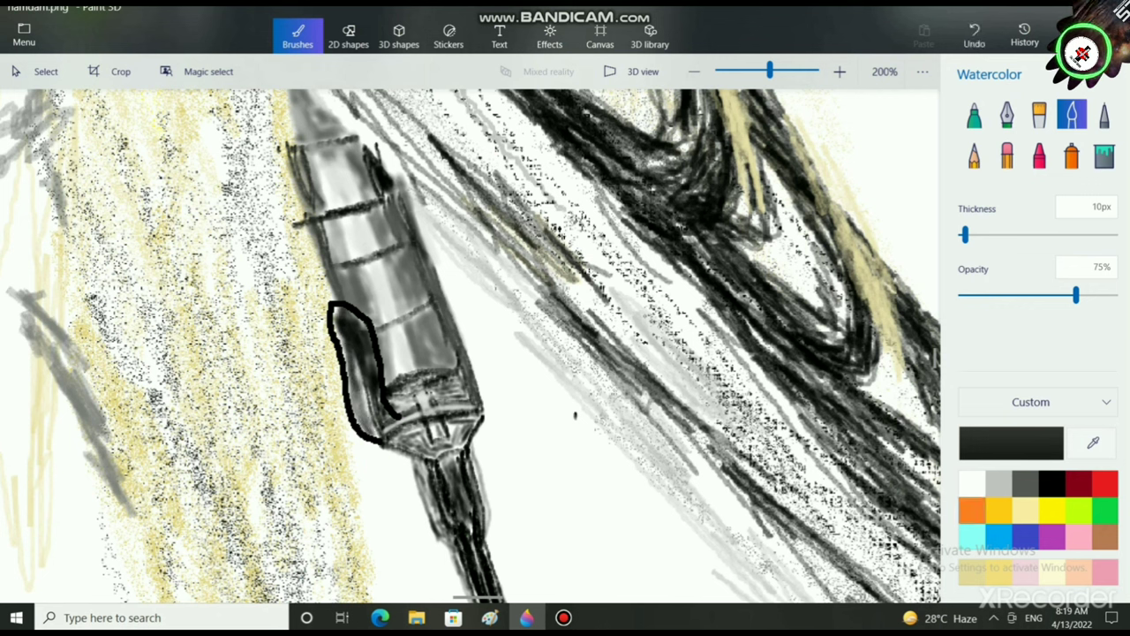
# Step: Add white 10 px Watercolor highlights along the length of the curved lobe and its left side
pyautogui.click(972, 483)
pyautogui.moveTo(344, 316)
pyautogui.mouseDown()
pyautogui.moveTo(364, 342)
pyautogui.moveTo(371, 392)
pyautogui.mouseUp()
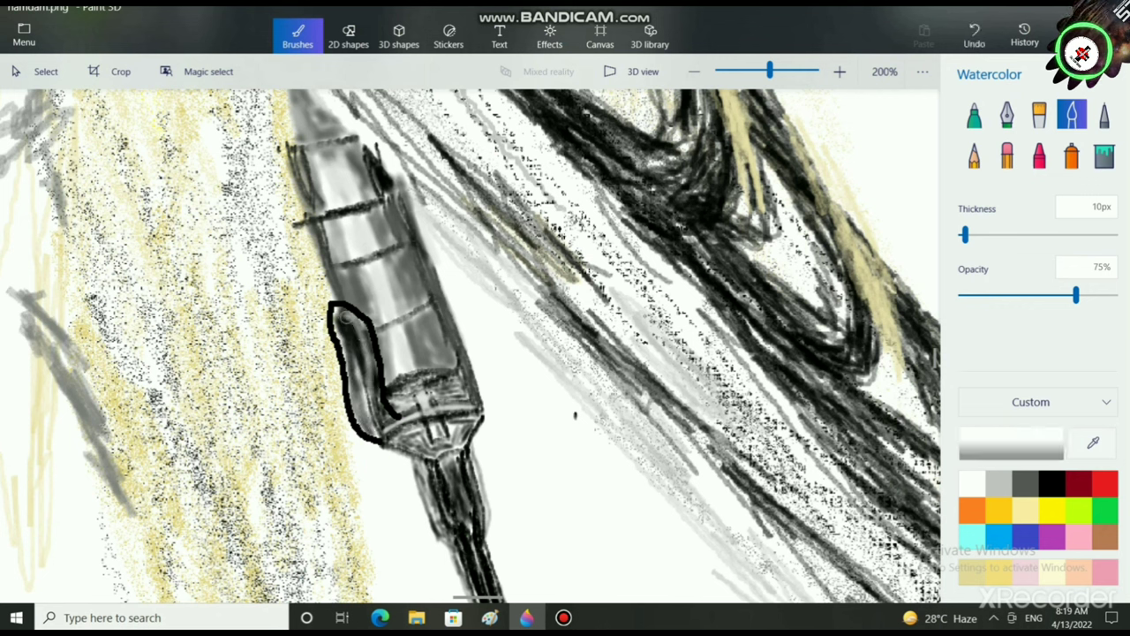
pyautogui.moveTo(346, 316)
pyautogui.mouseDown()
pyautogui.moveTo(373, 343)
pyautogui.moveTo(381, 406)
pyautogui.moveTo(348, 309)
pyautogui.moveTo(391, 418)
pyautogui.mouseUp()
pyautogui.moveTo(338, 319)
pyautogui.mouseDown()
pyautogui.moveTo(370, 436)
pyautogui.moveTo(334, 305)
pyautogui.moveTo(373, 437)
pyautogui.mouseUp()
# Step: Darken the curved lobe's left inner edge in black and brighten its curved highlight in white with the Watercolor brush
pyautogui.click(1052, 485)
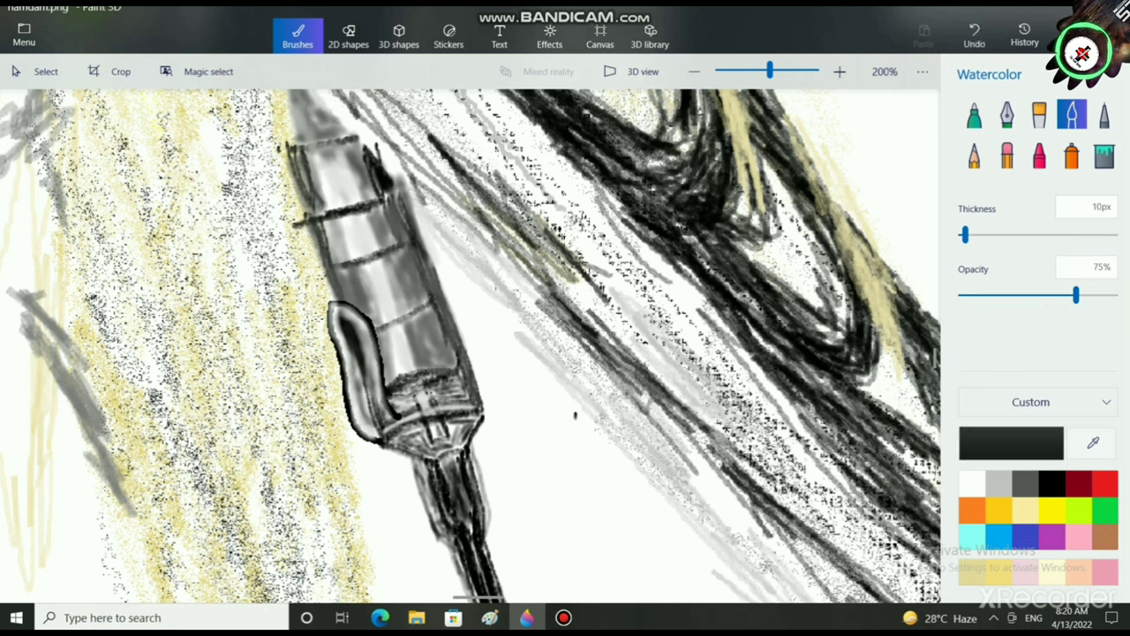
pyautogui.moveTo(335, 309)
pyautogui.mouseDown()
pyautogui.moveTo(346, 382)
pyautogui.moveTo(380, 442)
pyautogui.moveTo(332, 307)
pyautogui.moveTo(360, 319)
pyautogui.moveTo(338, 322)
pyautogui.moveTo(353, 415)
pyautogui.moveTo(371, 438)
pyautogui.mouseUp()
pyautogui.click(971, 483)
pyautogui.moveTo(335, 311)
pyautogui.mouseDown()
pyautogui.moveTo(375, 357)
pyautogui.moveTo(390, 422)
pyautogui.mouseUp()
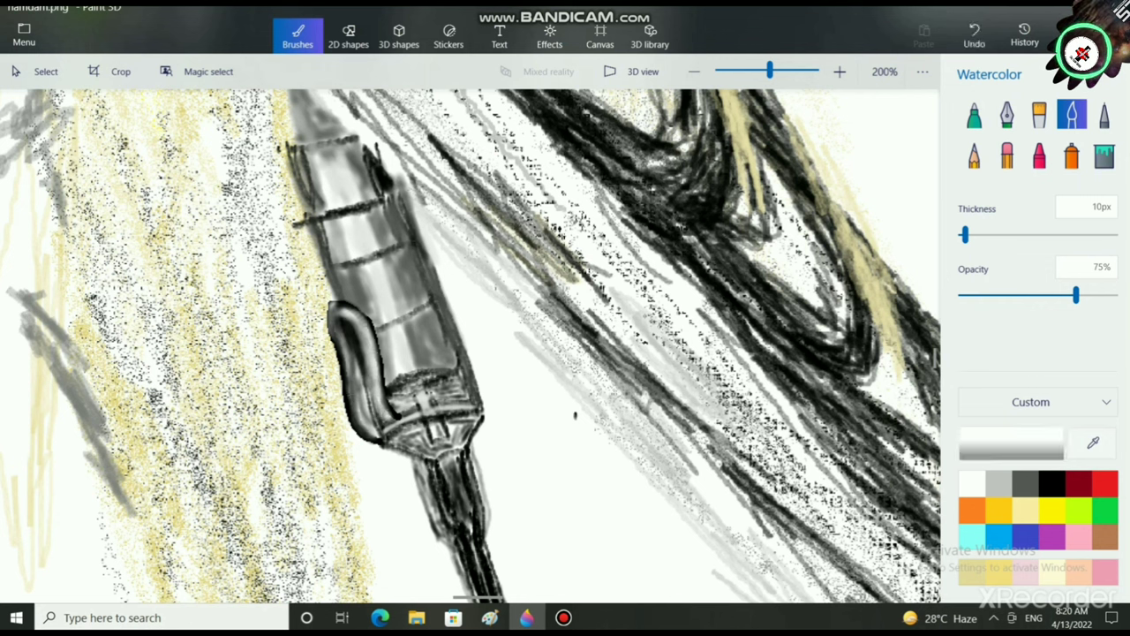
# Step: Deepen the shading along the inside of the syringe's curved lobe with black 10 px Watercolor strokes at 75% opacity
pyautogui.click(1051, 484)
pyautogui.moveTo(337, 336); pyautogui.dragTo(375, 429)
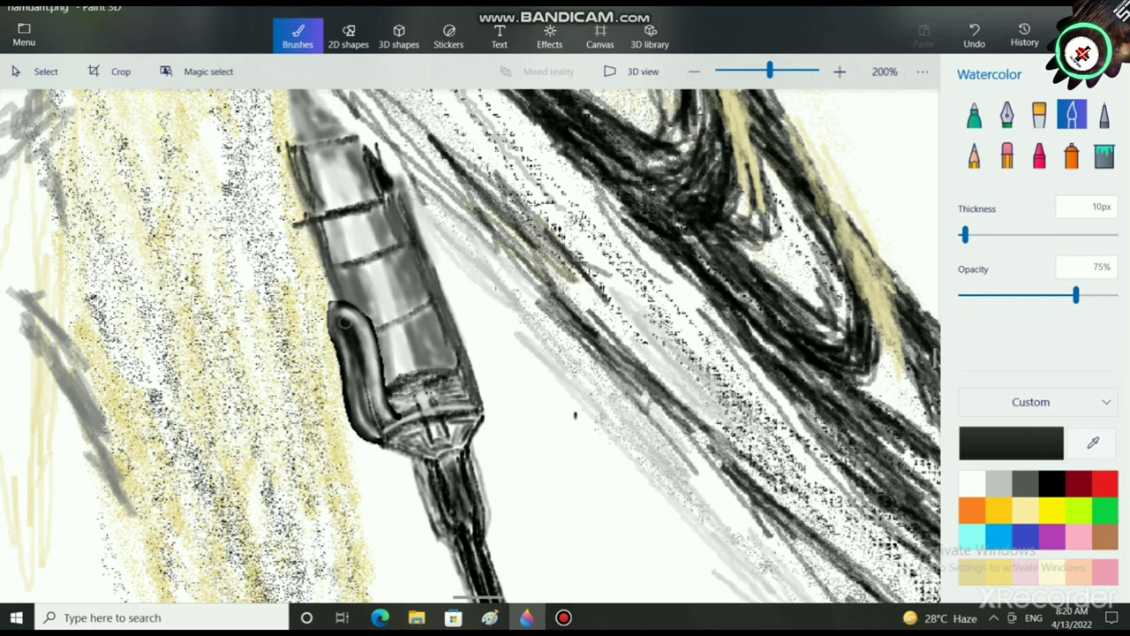
pyautogui.moveTo(337, 323); pyautogui.dragTo(379, 422)
pyautogui.scroll(-2, 491, 551)
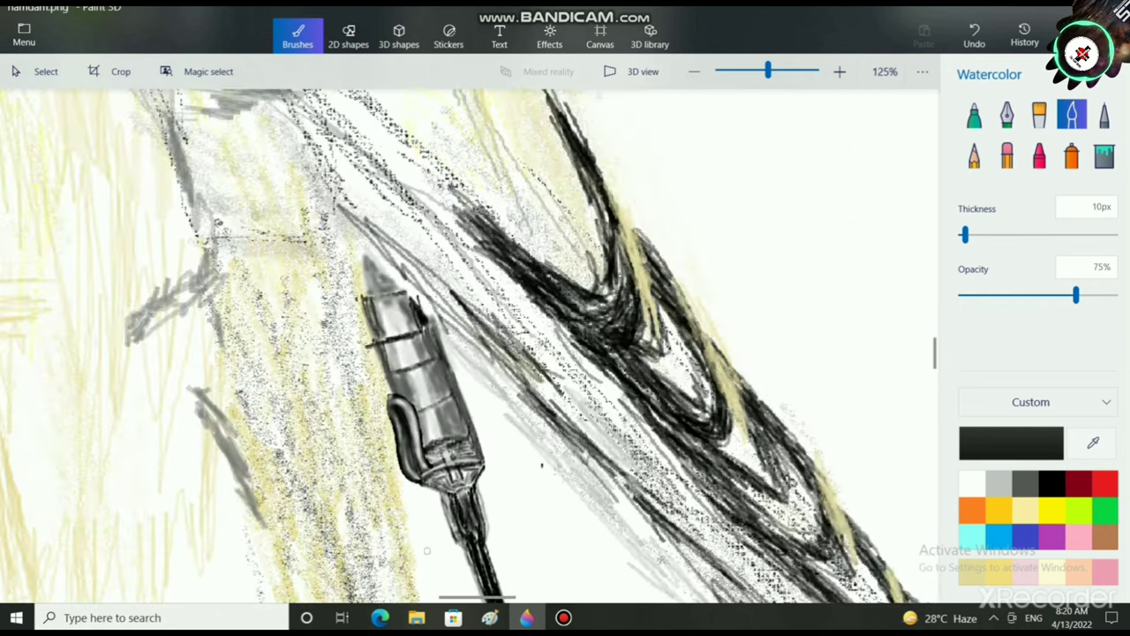
# Step: Add a short pale yellow Watercolor stroke on the leg beside the syringe barrel's upper left edge
pyautogui.scroll(1, 348, 412)
pyautogui.click(1026, 510)
pyautogui.moveTo(376, 320); pyautogui.dragTo(377, 338)
# Step: Examine the whole drawing zoomed out, switching to Paint and viewing it in full screen
pyautogui.scroll(-7, 264, 423)
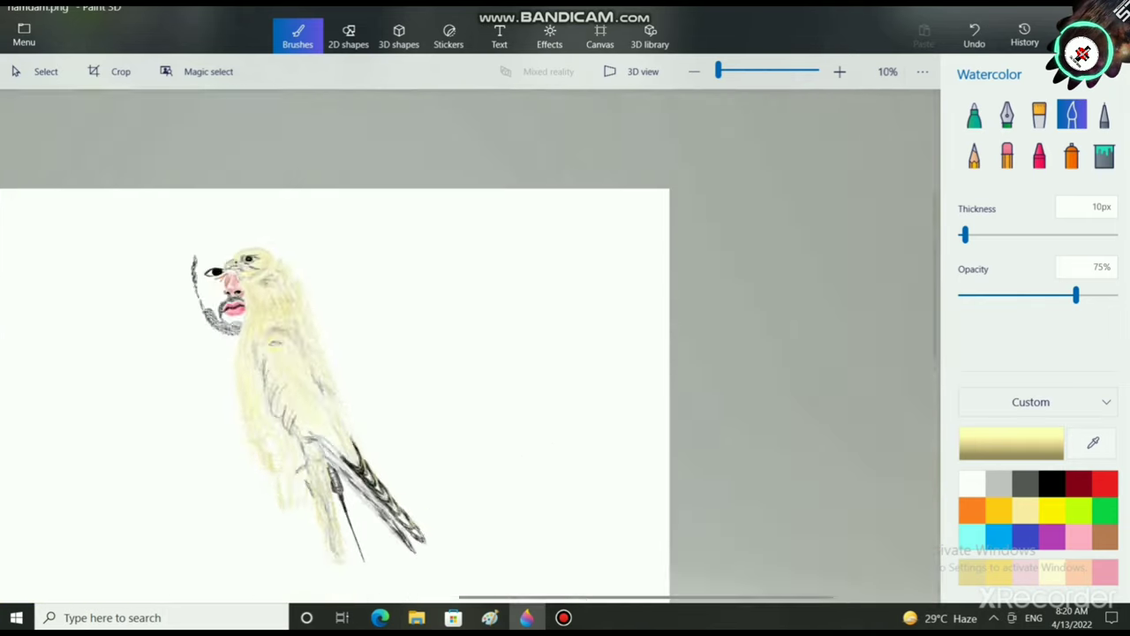
pyautogui.scroll(2, 336, 491)
pyautogui.moveTo(532, 261); pyautogui.dragTo(60, 509)
pyautogui.scroll(-4, 227, 439)
pyautogui.scroll(1, 226, 440)
pyautogui.scroll(1, 226, 440)
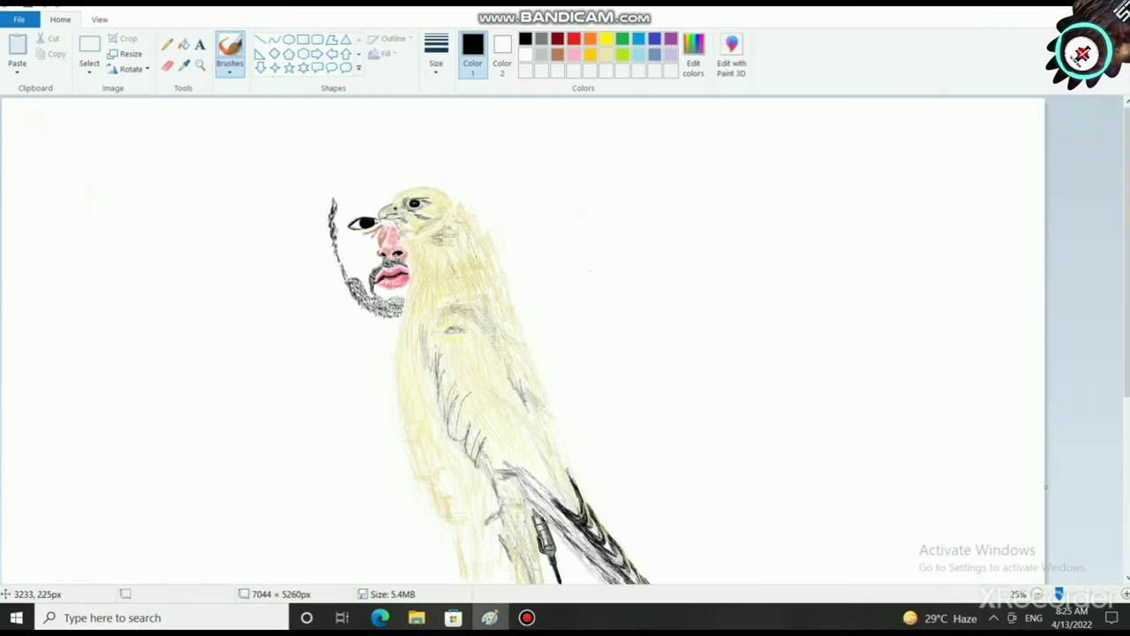
pyautogui.hotkey('alt', 'v')
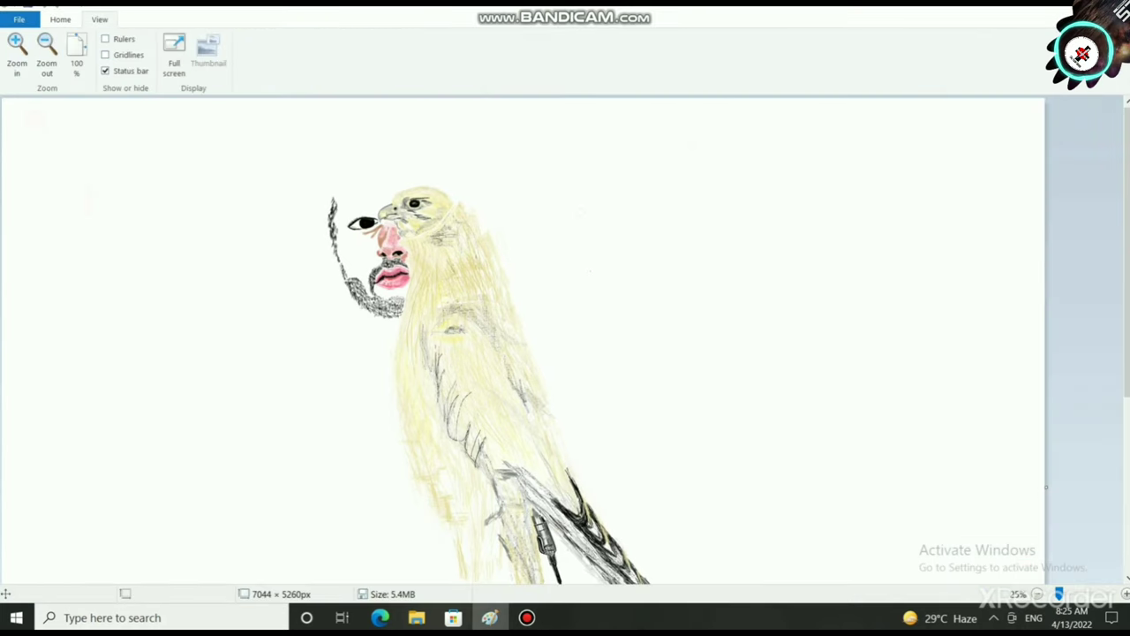
pyautogui.click(174, 55)
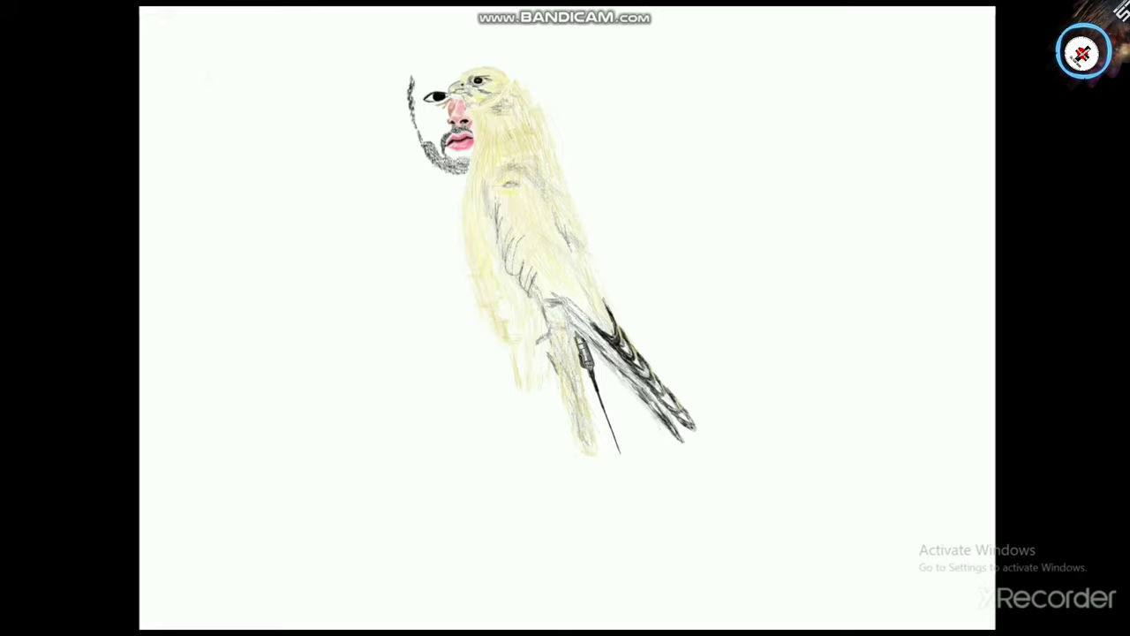
pyautogui.press('Escape')
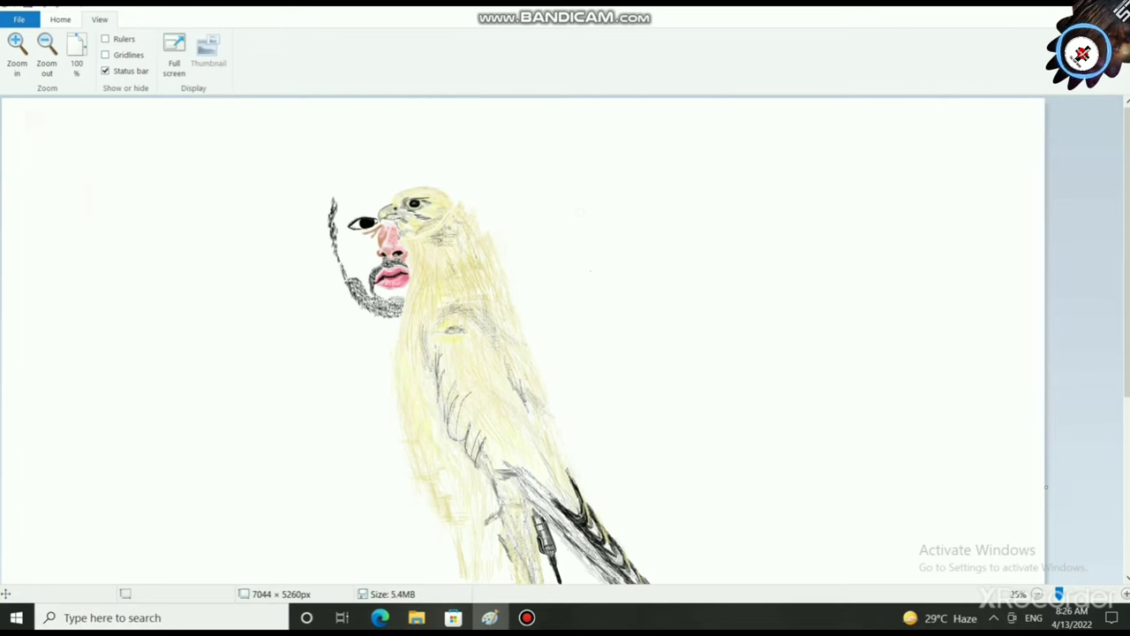
pyautogui.scroll(2, 185, 212)
pyautogui.scroll(-3, 184, 212)
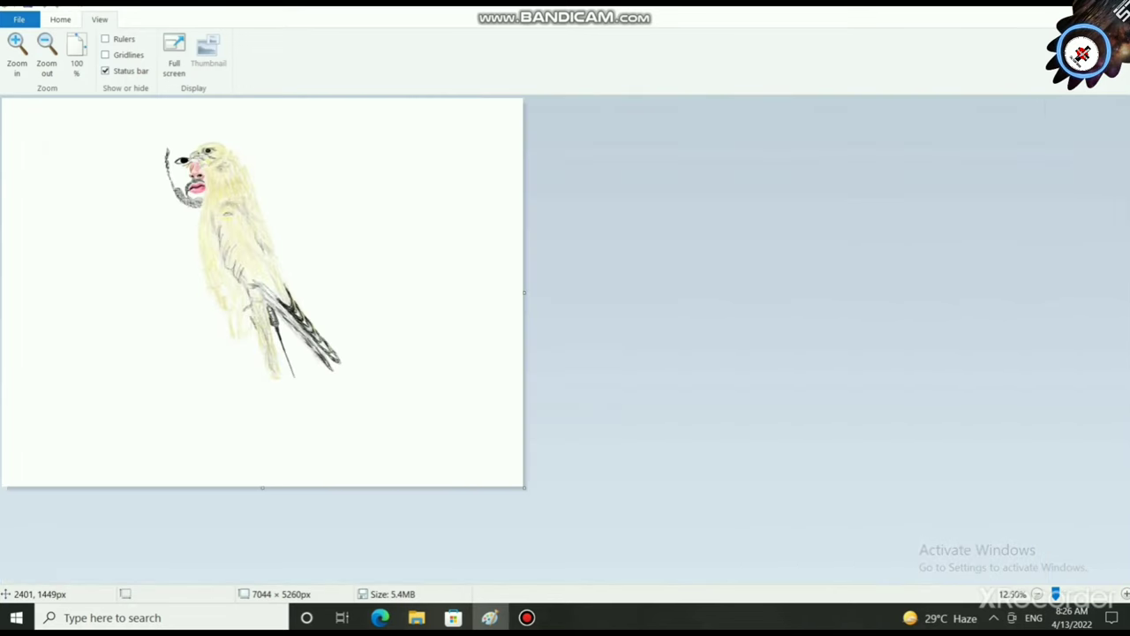
pyautogui.scroll(2, 254, 189)
pyautogui.scroll(-1, 263, 179)
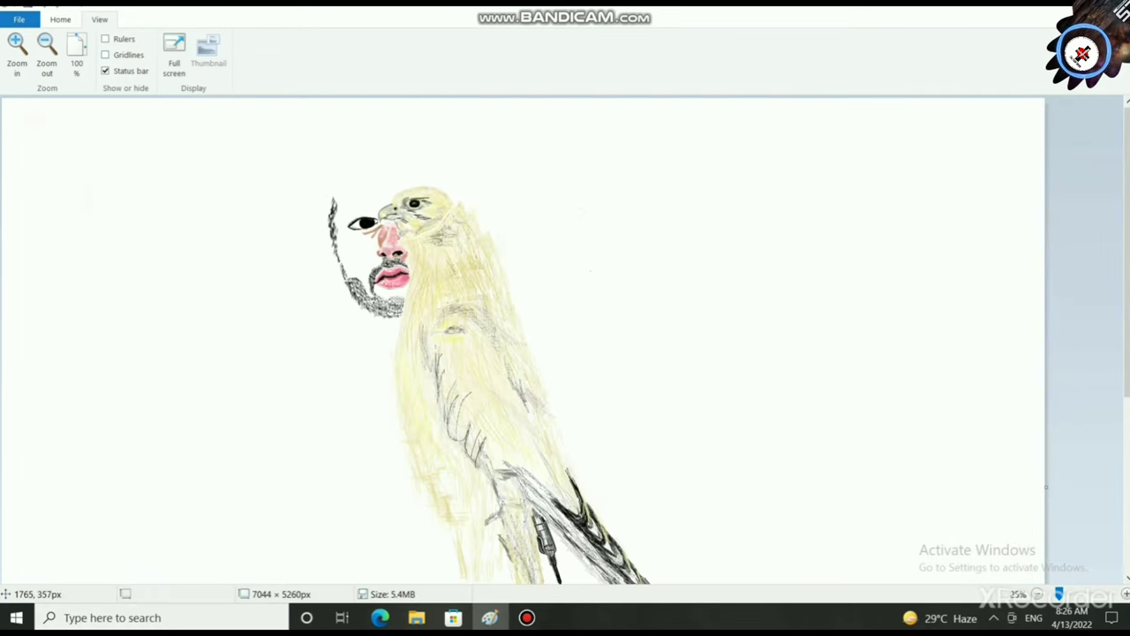
# Step: Extend the human eye's outer corner and draw a new lower lid line up to the inner corner with the thinnest black Oil brush
pyautogui.click(60, 20)
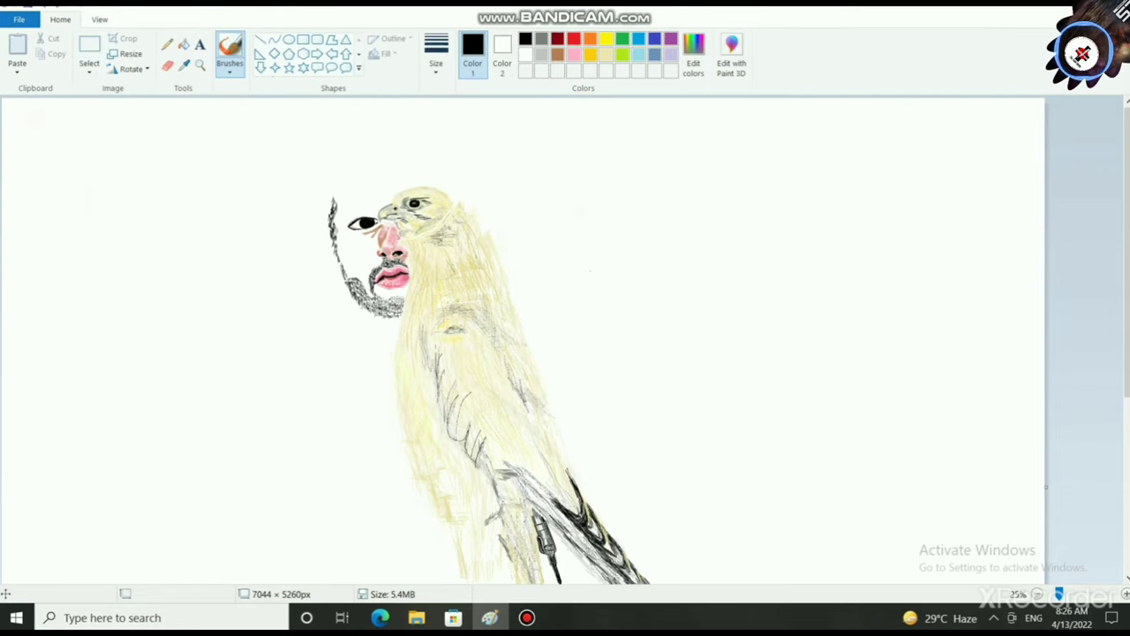
pyautogui.click(167, 44)
pyautogui.click(230, 69)
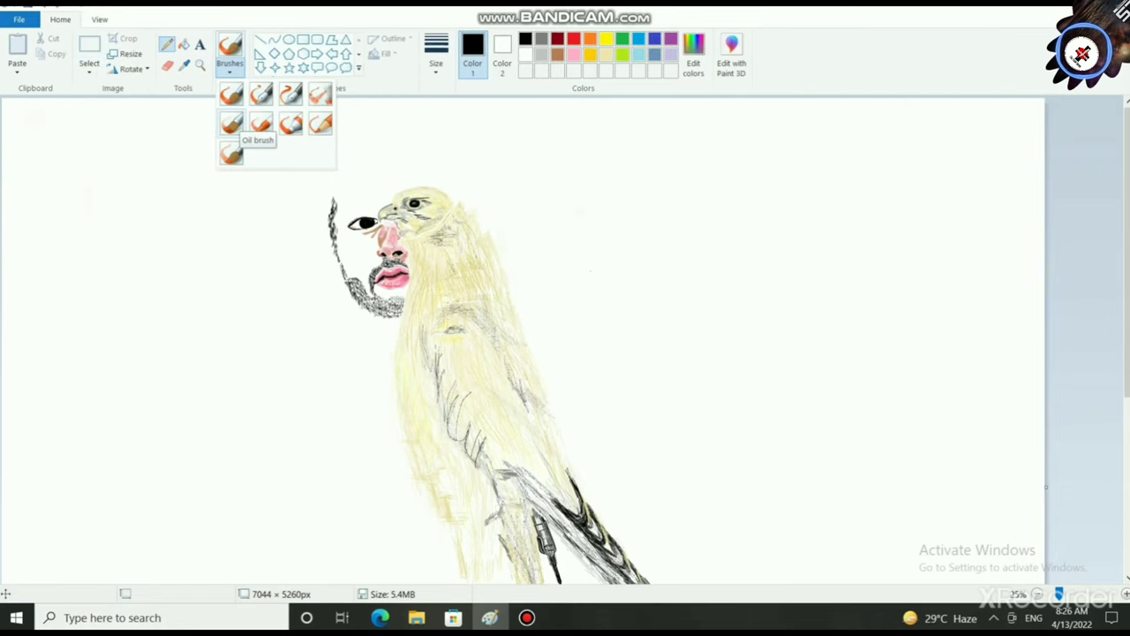
pyautogui.click(231, 124)
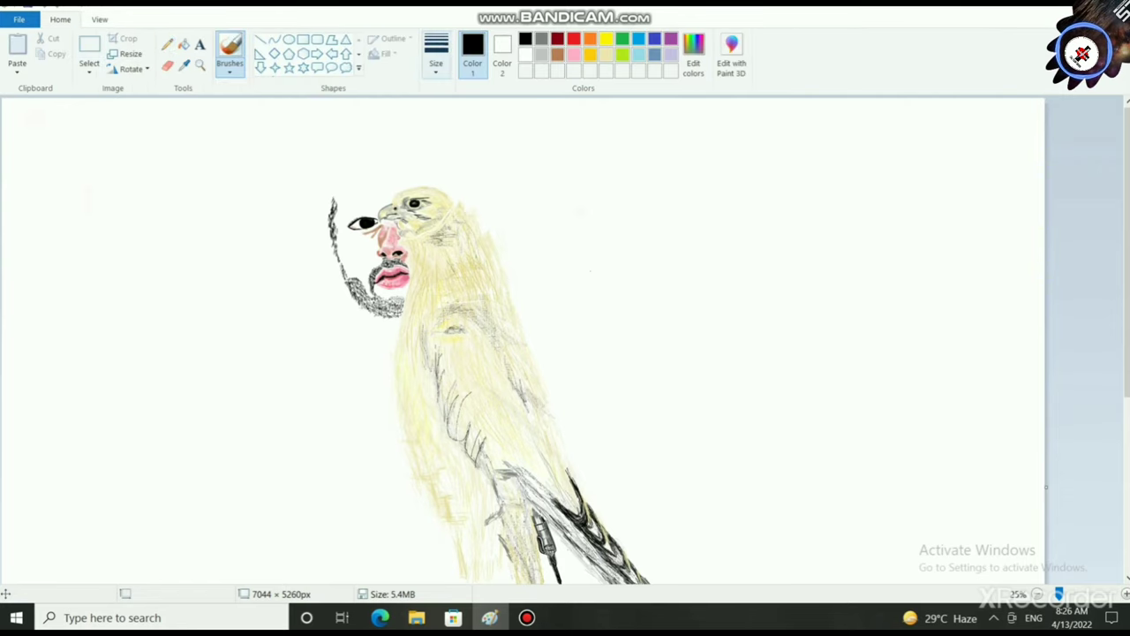
pyautogui.click(435, 63)
pyautogui.click(467, 95)
pyautogui.scroll(2, 421, 317)
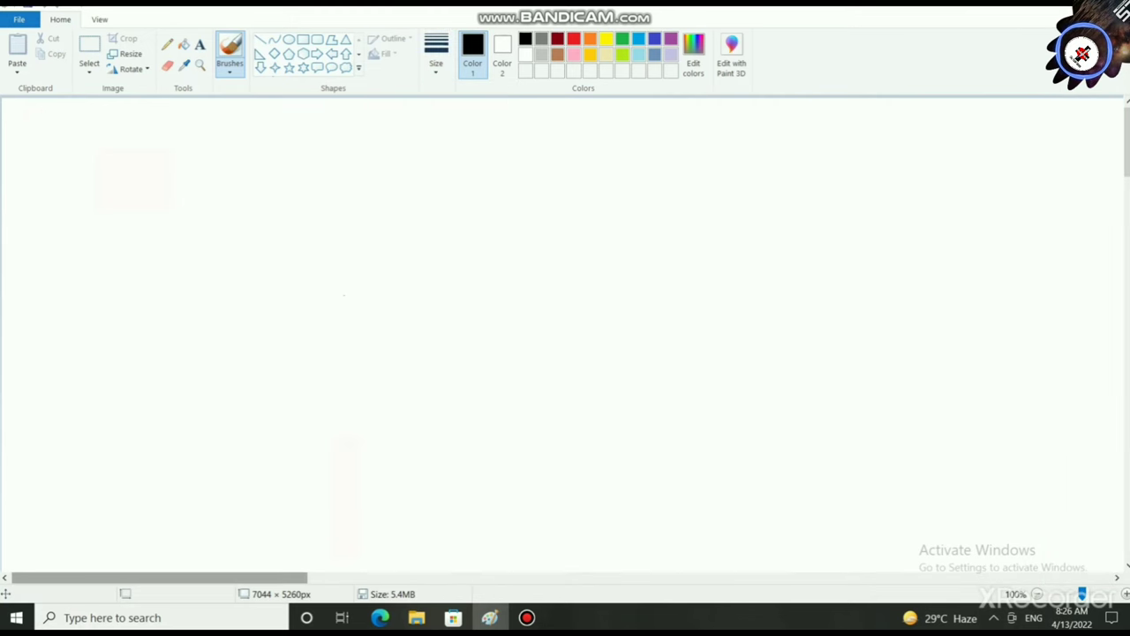
pyautogui.moveTo(281, 577); pyautogui.dragTo(567, 577)
pyautogui.scroll(-5, 335, 408)
pyautogui.scroll(1, 315, 399)
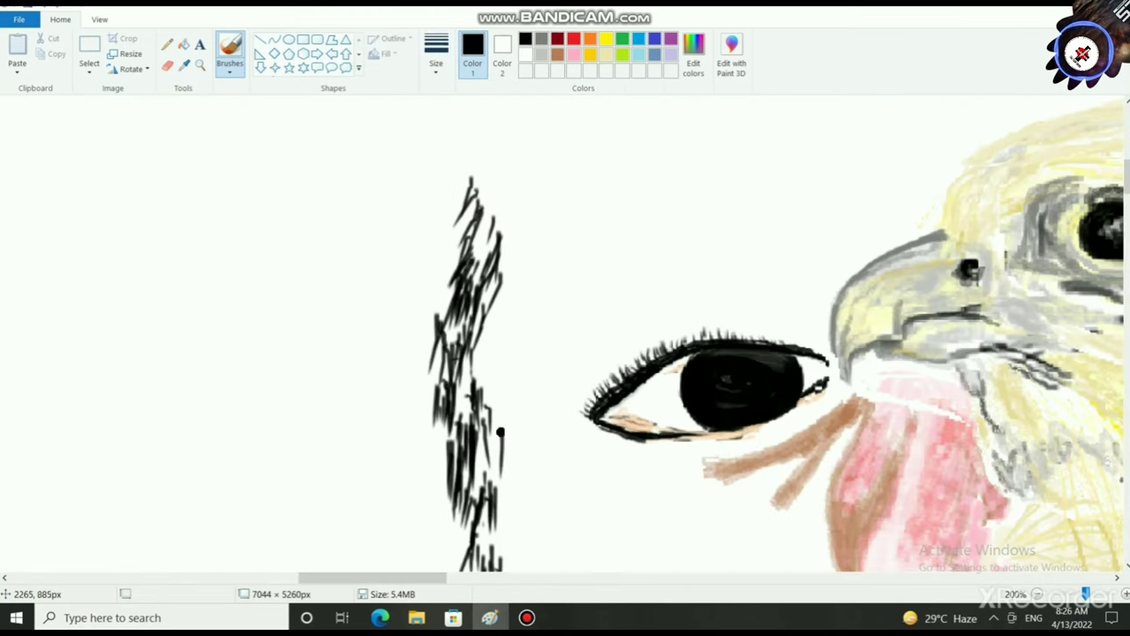
pyautogui.moveTo(420, 577); pyautogui.dragTo(475, 577)
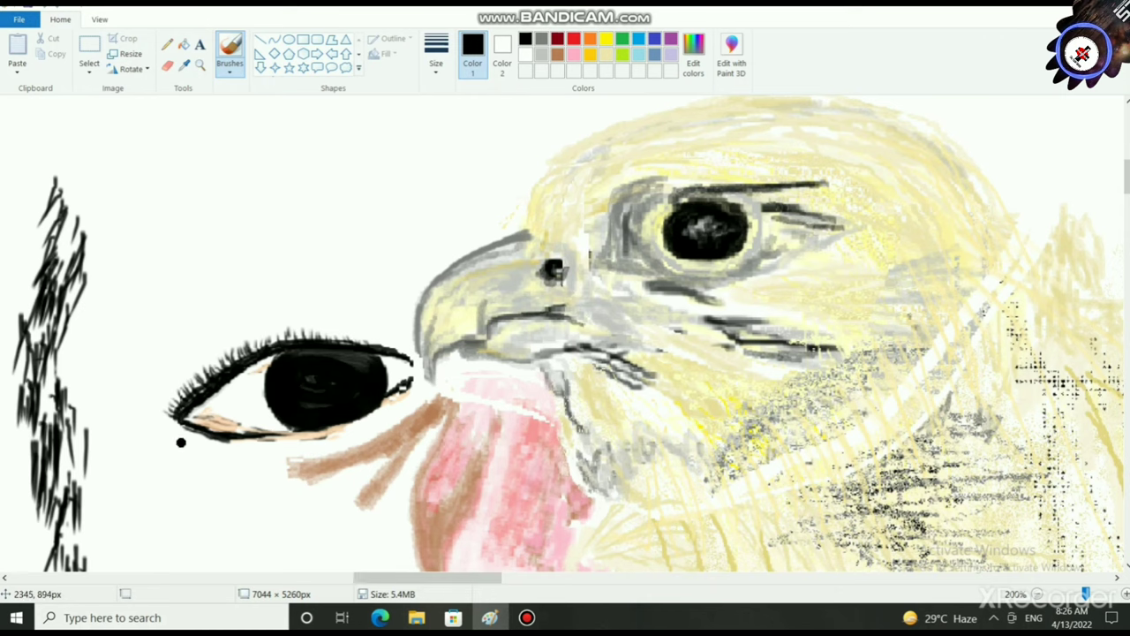
pyautogui.moveTo(155, 442); pyautogui.dragTo(167, 422)
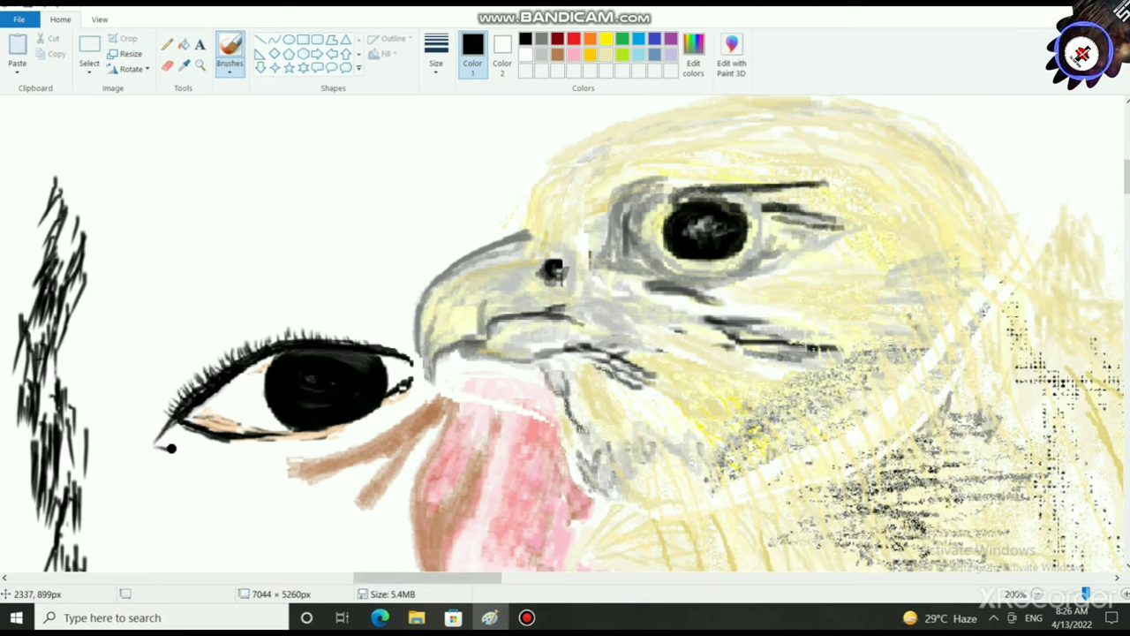
pyautogui.moveTo(153, 446)
pyautogui.mouseDown()
pyautogui.moveTo(183, 457)
pyautogui.moveTo(323, 431)
pyautogui.moveTo(307, 441)
pyautogui.moveTo(401, 393)
pyautogui.moveTo(414, 371)
pyautogui.moveTo(406, 365)
pyautogui.mouseUp()
# Step: Try to shrink the human eye with a free-form selection and shift it slightly downward
pyautogui.scroll(-2, 309, 428)
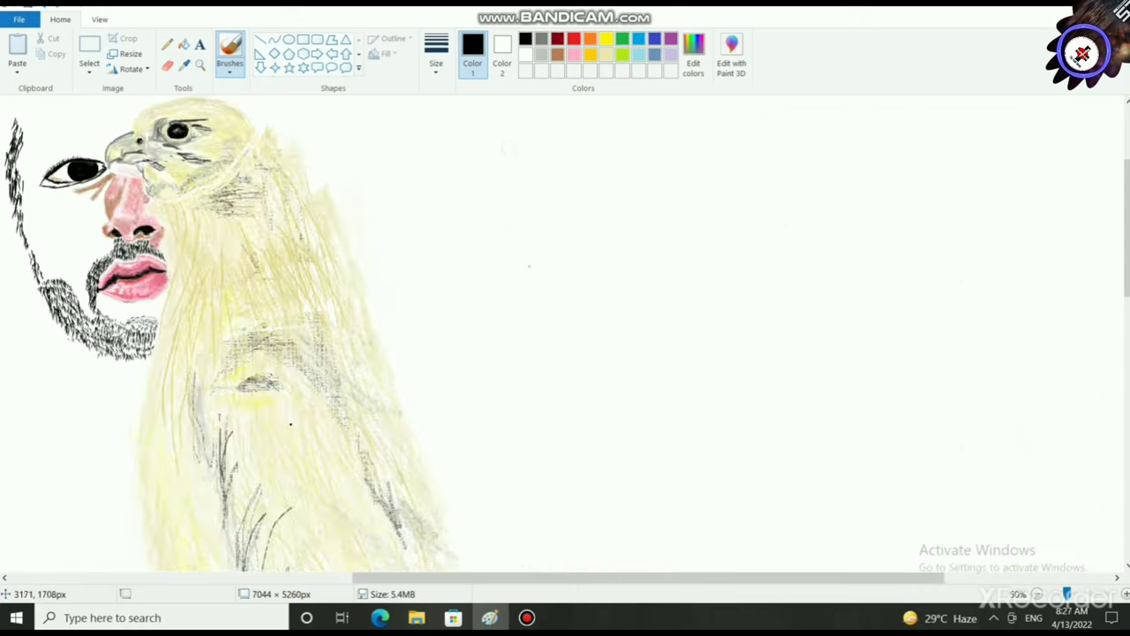
pyautogui.scroll(1, 1017, 198)
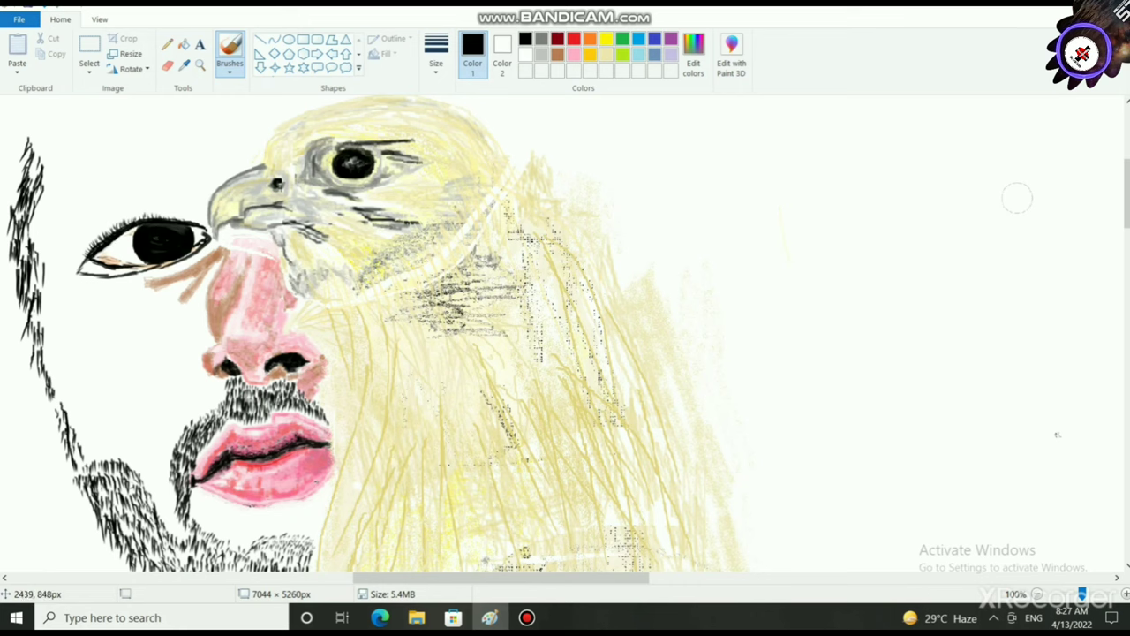
pyautogui.click(89, 71)
pyautogui.click(132, 121)
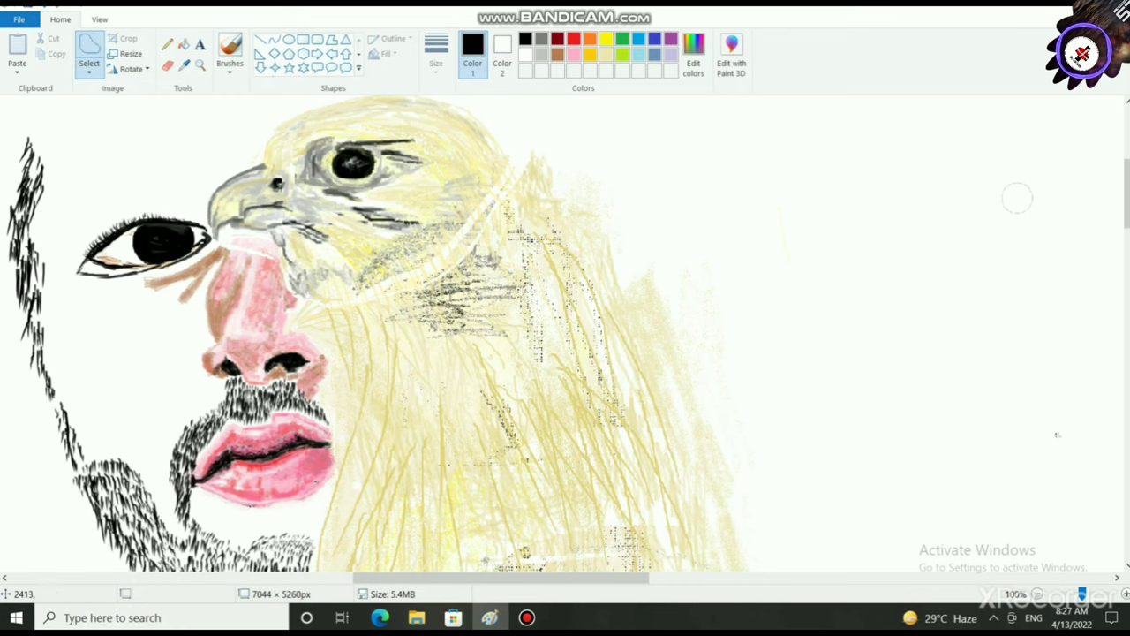
pyautogui.scroll(1, 158, 318)
pyautogui.moveTo(165, 357)
pyautogui.mouseDown()
pyautogui.moveTo(111, 471)
pyautogui.moveTo(241, 492)
pyautogui.moveTo(285, 456)
pyautogui.moveTo(379, 425)
pyautogui.moveTo(420, 383)
pyautogui.moveTo(408, 350)
pyautogui.moveTo(420, 378)
pyautogui.moveTo(362, 326)
pyautogui.moveTo(299, 311)
pyautogui.moveTo(252, 311)
pyautogui.moveTo(156, 369)
pyautogui.mouseUp()
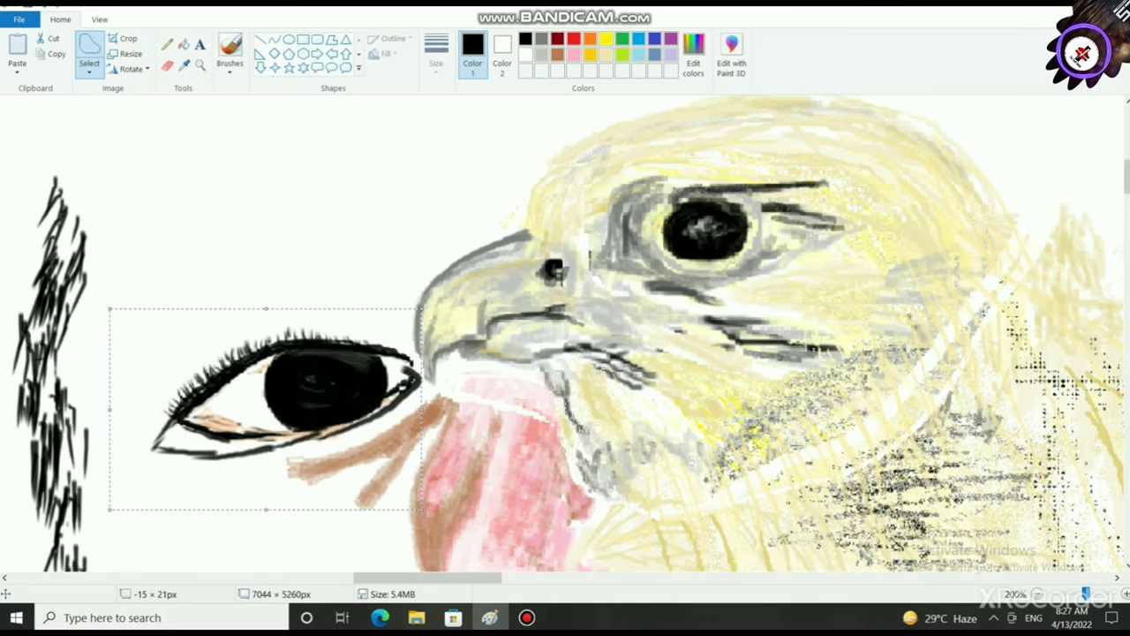
pyautogui.moveTo(109, 509); pyautogui.dragTo(136, 496)
pyautogui.moveTo(225, 433); pyautogui.dragTo(229, 449)
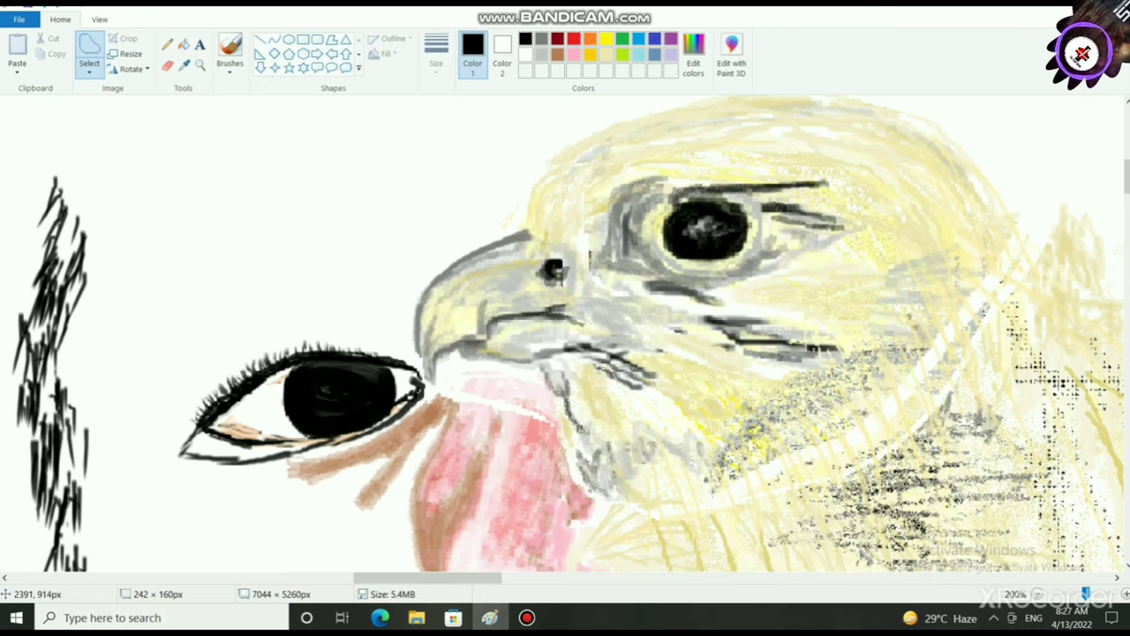
pyautogui.moveTo(141, 511)
pyautogui.mouseDown()
pyautogui.moveTo(156, 503)
pyautogui.moveTo(142, 506)
pyautogui.mouseUp()
pyautogui.scroll(-3, 203, 465)
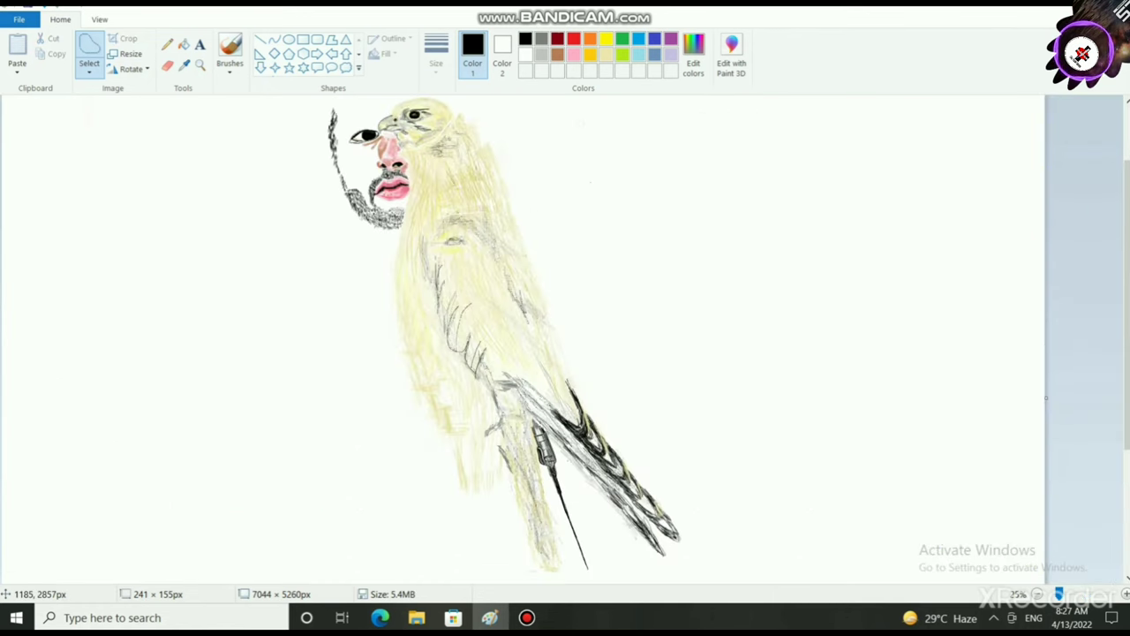
pyautogui.scroll(1, 155, 424)
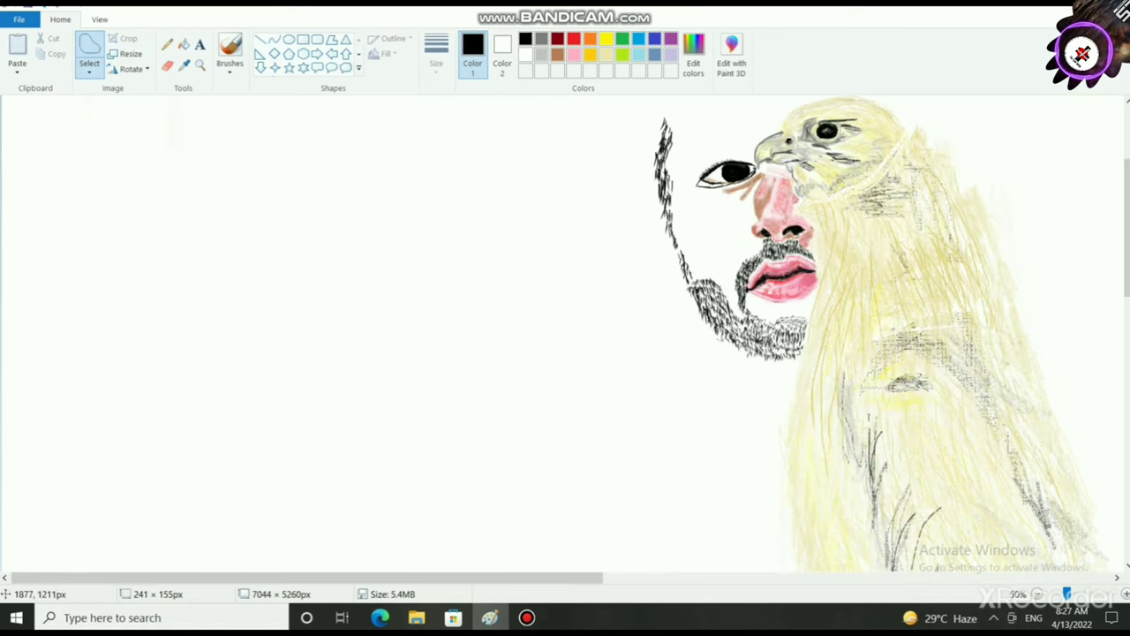
pyautogui.click(394, 300)
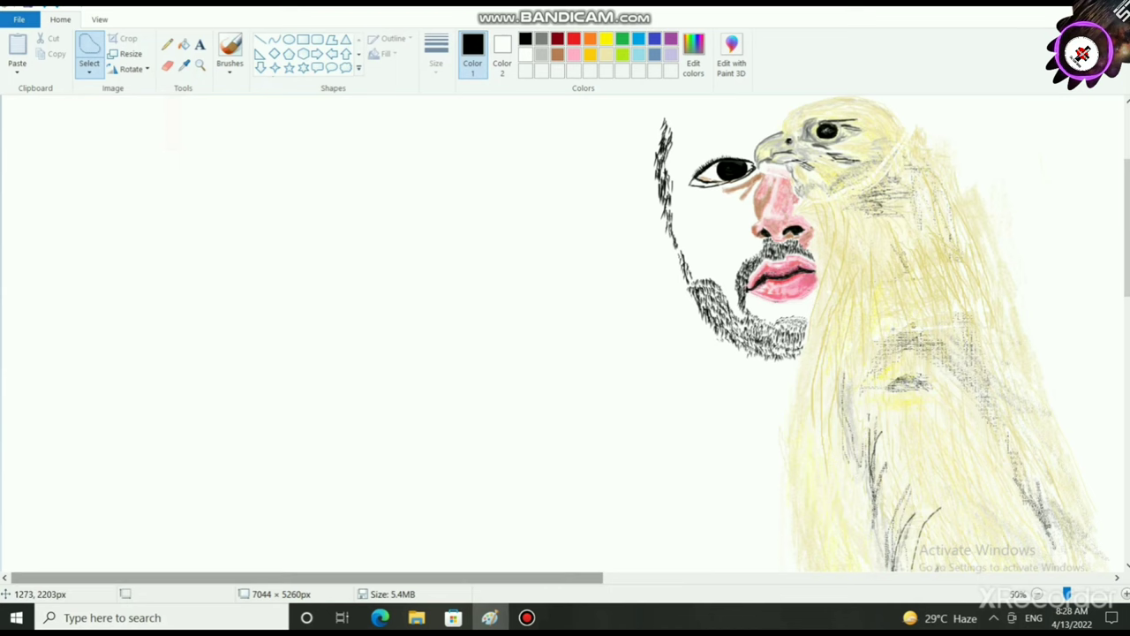
# Step: Erase the old lower lid line and the skin-colored shading inside the human eye, above the new lid line
pyautogui.moveTo(404, 577); pyautogui.dragTo(620, 577)
pyautogui.scroll(2, 293, 329)
pyautogui.scroll(1, 264, 304)
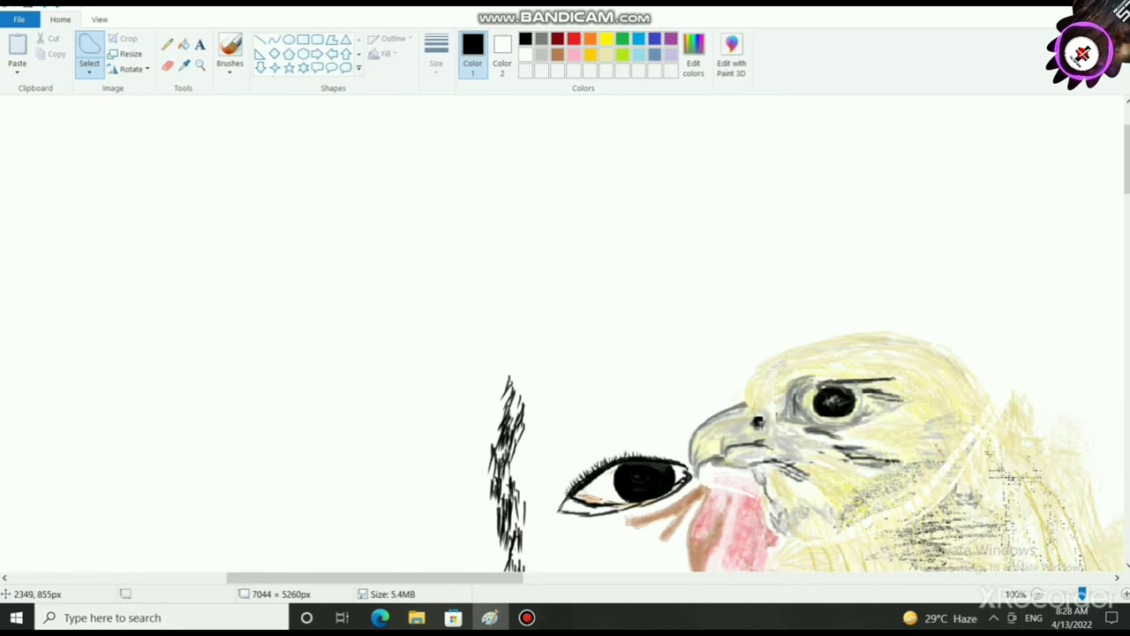
pyautogui.scroll(-3, 243, 288)
pyautogui.click(168, 66)
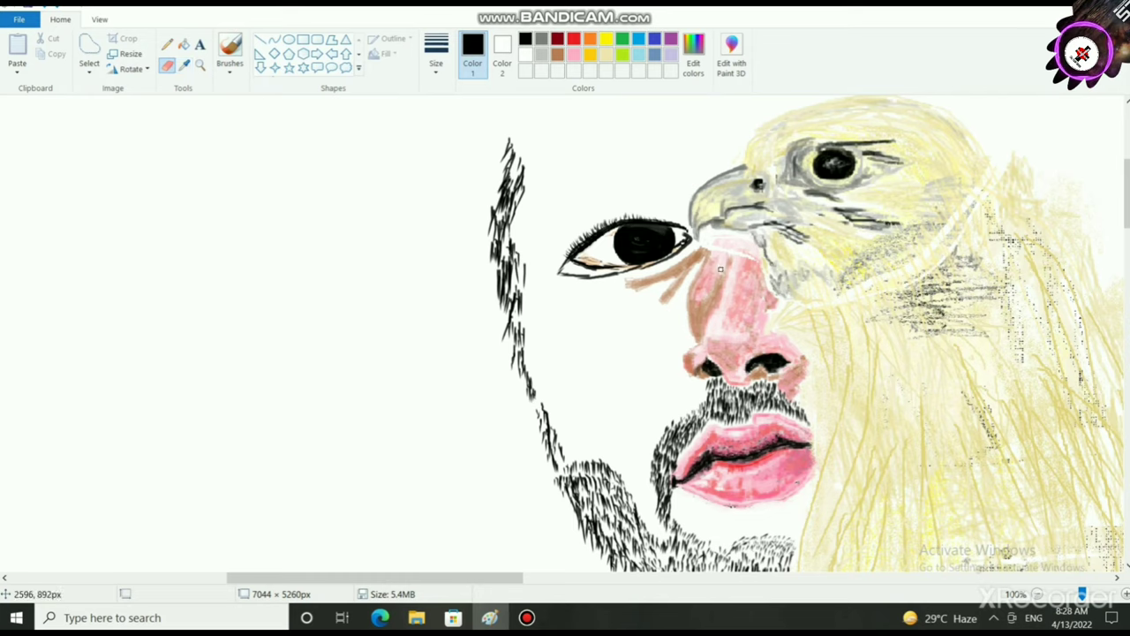
pyautogui.moveTo(598, 264)
pyautogui.mouseDown()
pyautogui.moveTo(581, 268)
pyautogui.moveTo(610, 266)
pyautogui.mouseUp()
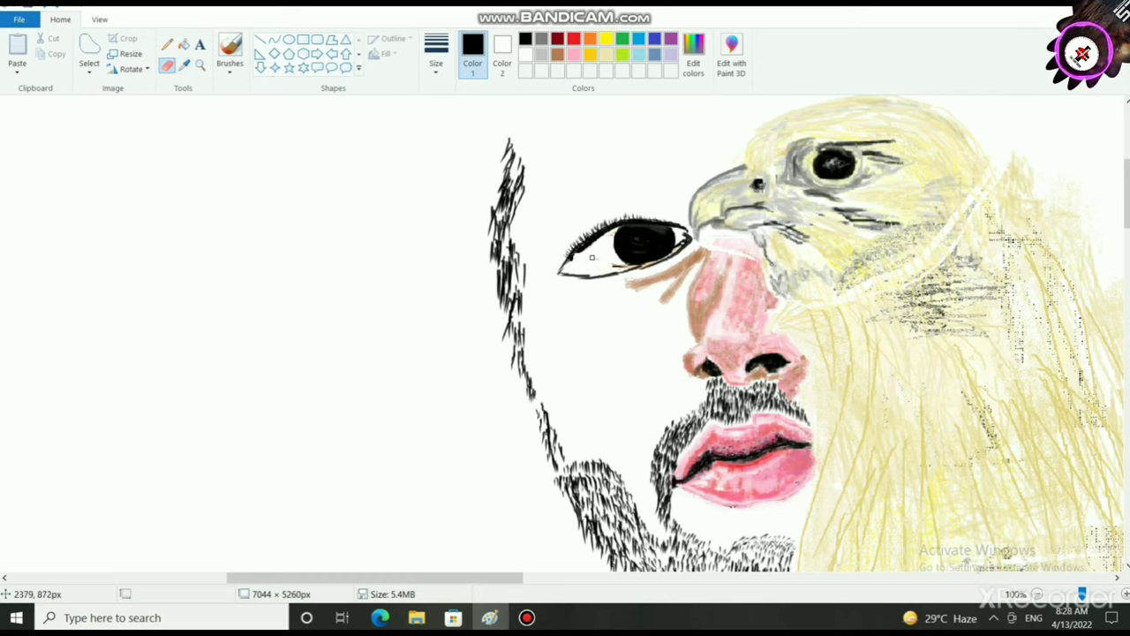
pyautogui.hotkey('ctrl', 'z')
pyautogui.moveTo(598, 273)
pyautogui.mouseDown()
pyautogui.moveTo(574, 261)
pyautogui.moveTo(615, 268)
pyautogui.mouseUp()
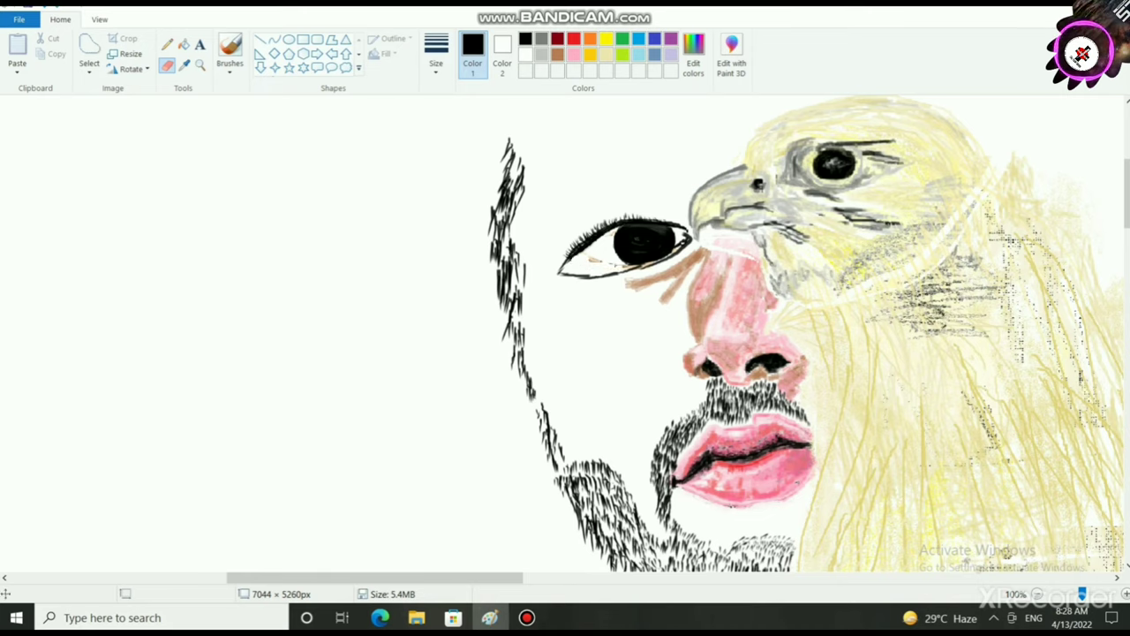
# Step: Thicken the human eye's lower lid line from the outer to the inner corner with the black Oil brush
pyautogui.click(230, 70)
pyautogui.click(231, 123)
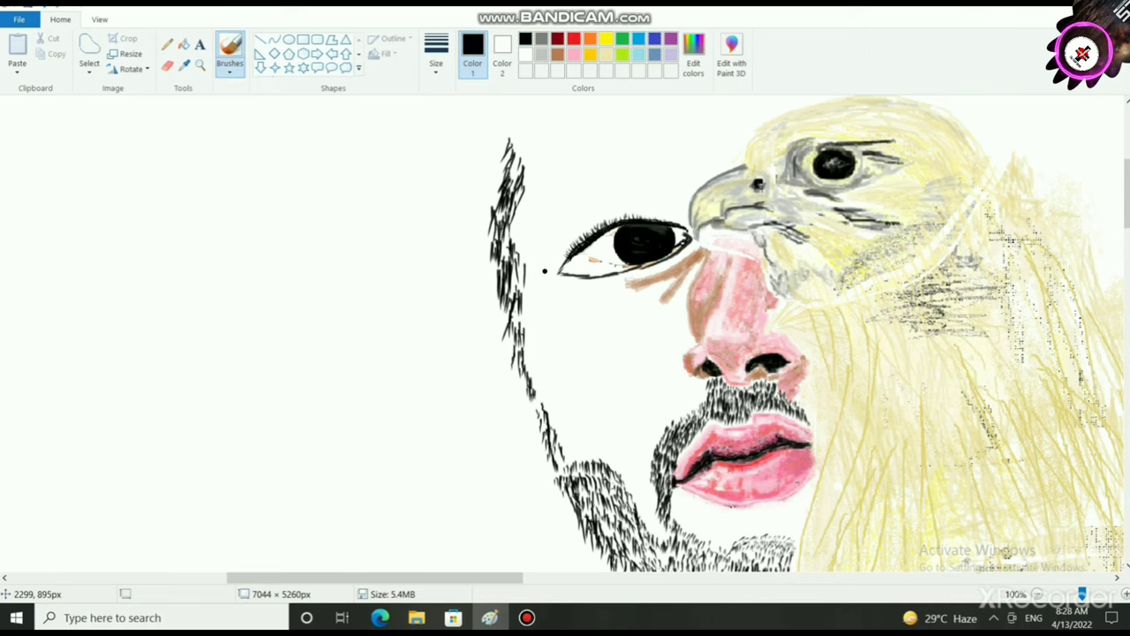
pyautogui.moveTo(560, 271); pyautogui.dragTo(658, 264)
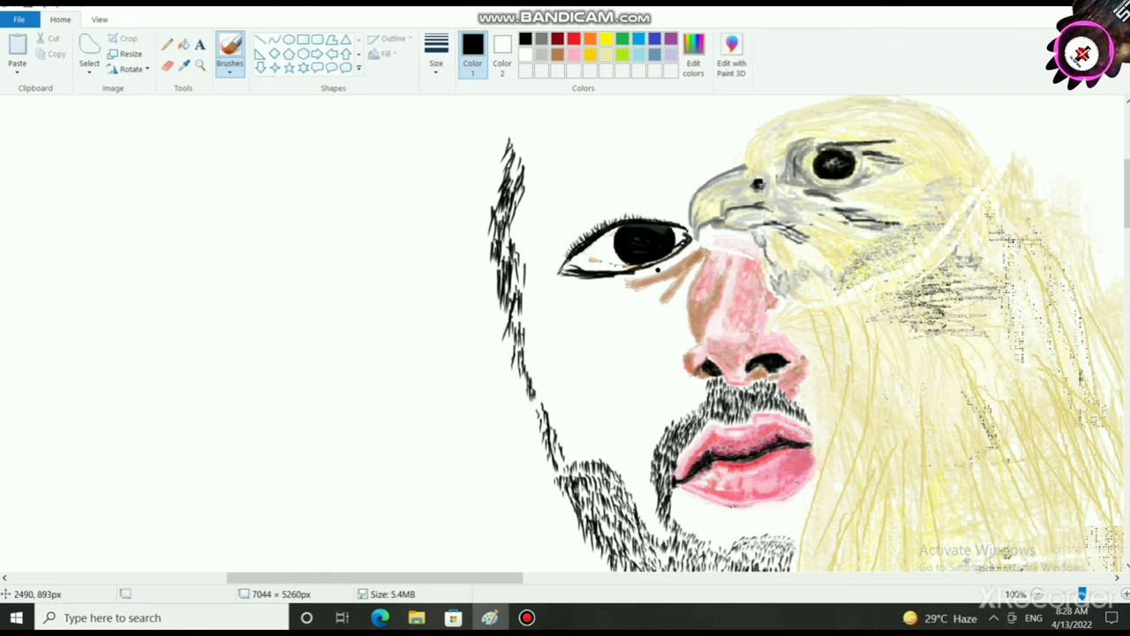
pyautogui.moveTo(570, 272)
pyautogui.mouseDown()
pyautogui.moveTo(638, 272)
pyautogui.moveTo(685, 237)
pyautogui.mouseUp()
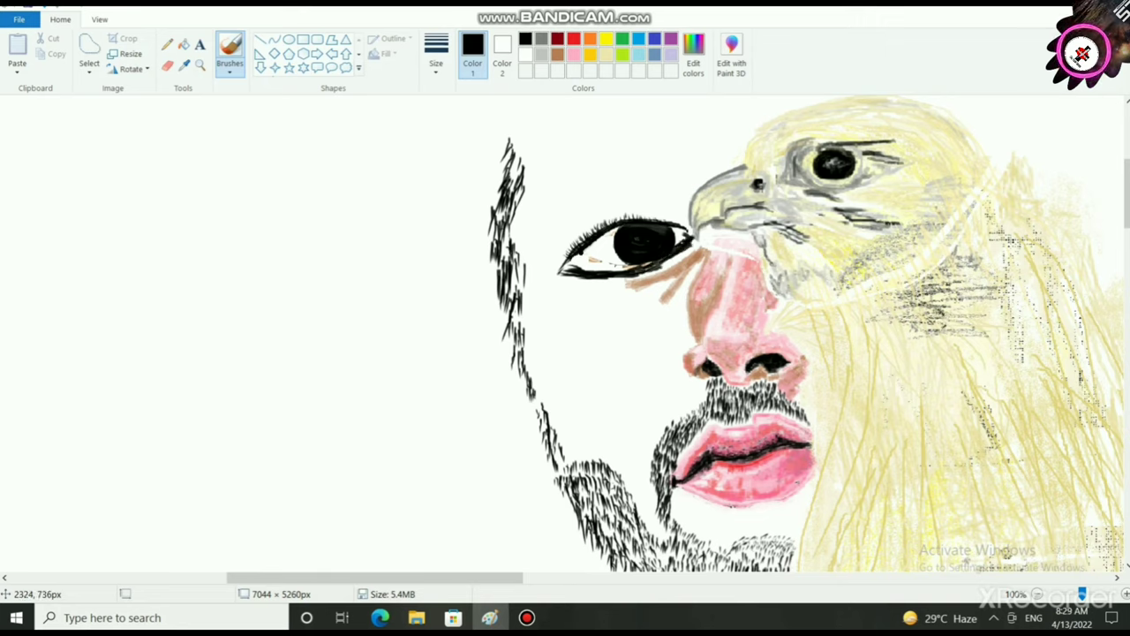
# Step: Set the Oil brush to its thinnest stroke size
pyautogui.click(436, 54)
pyautogui.click(466, 97)
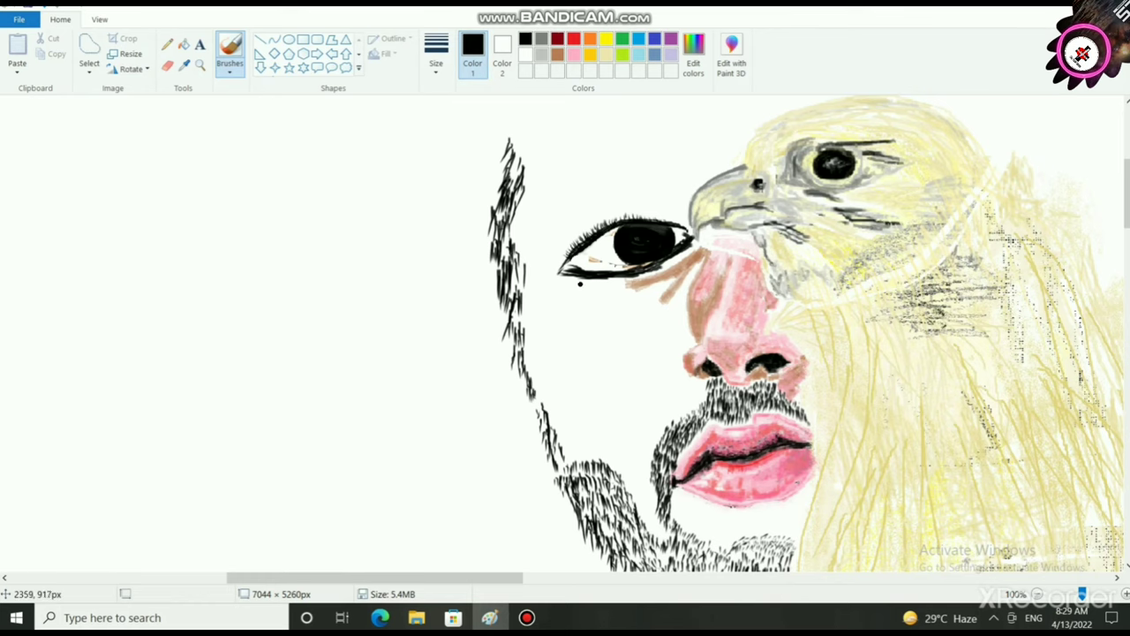